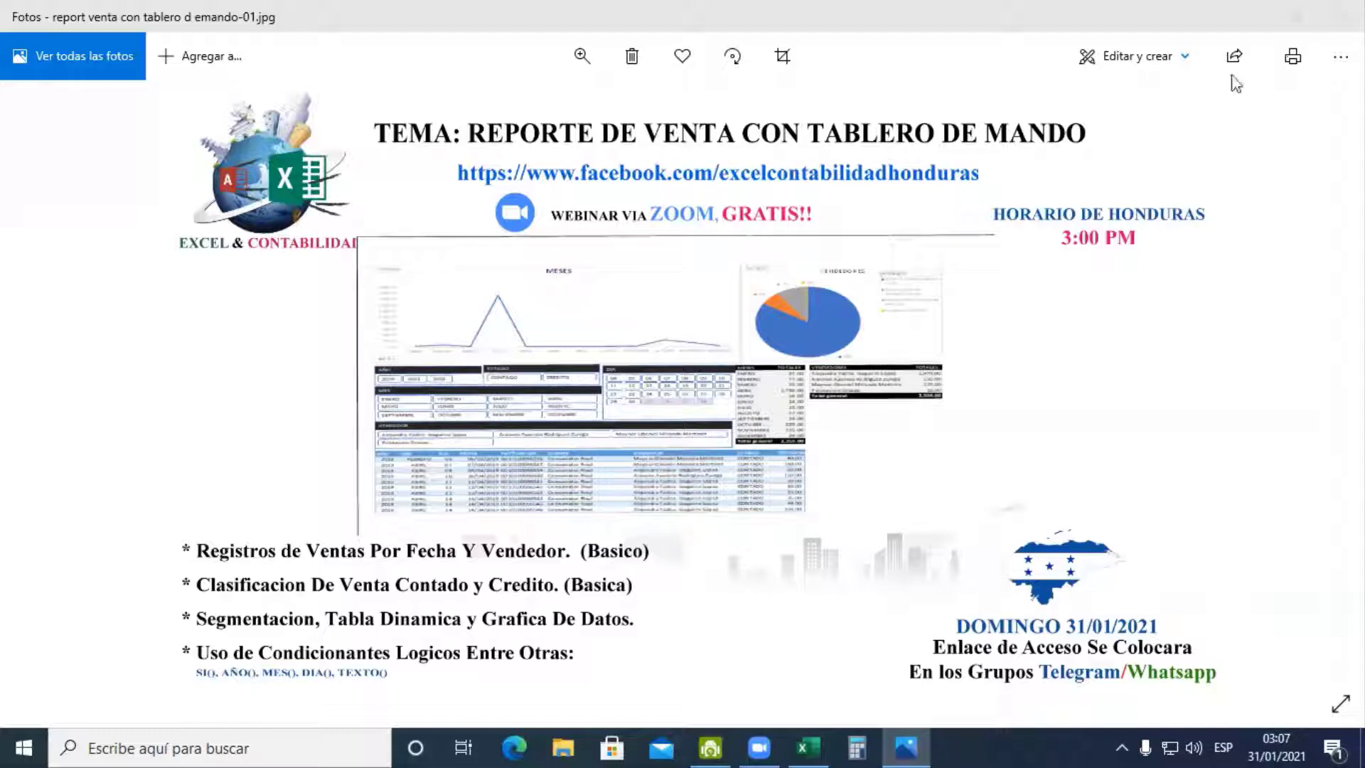
Close the webinar image and examine the MESES line chart and VENDEDORES pie chart on the sales dashboard
click(1340, 15)
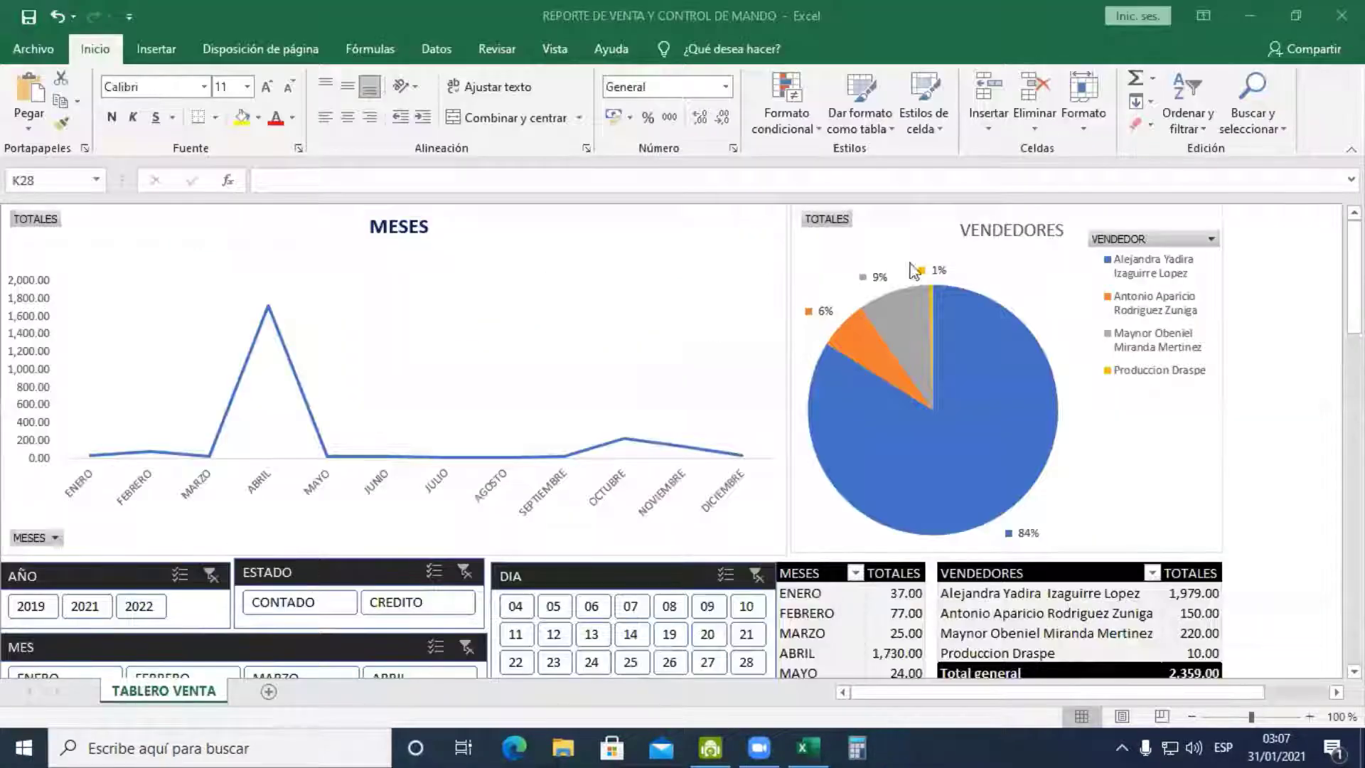
click(567, 254)
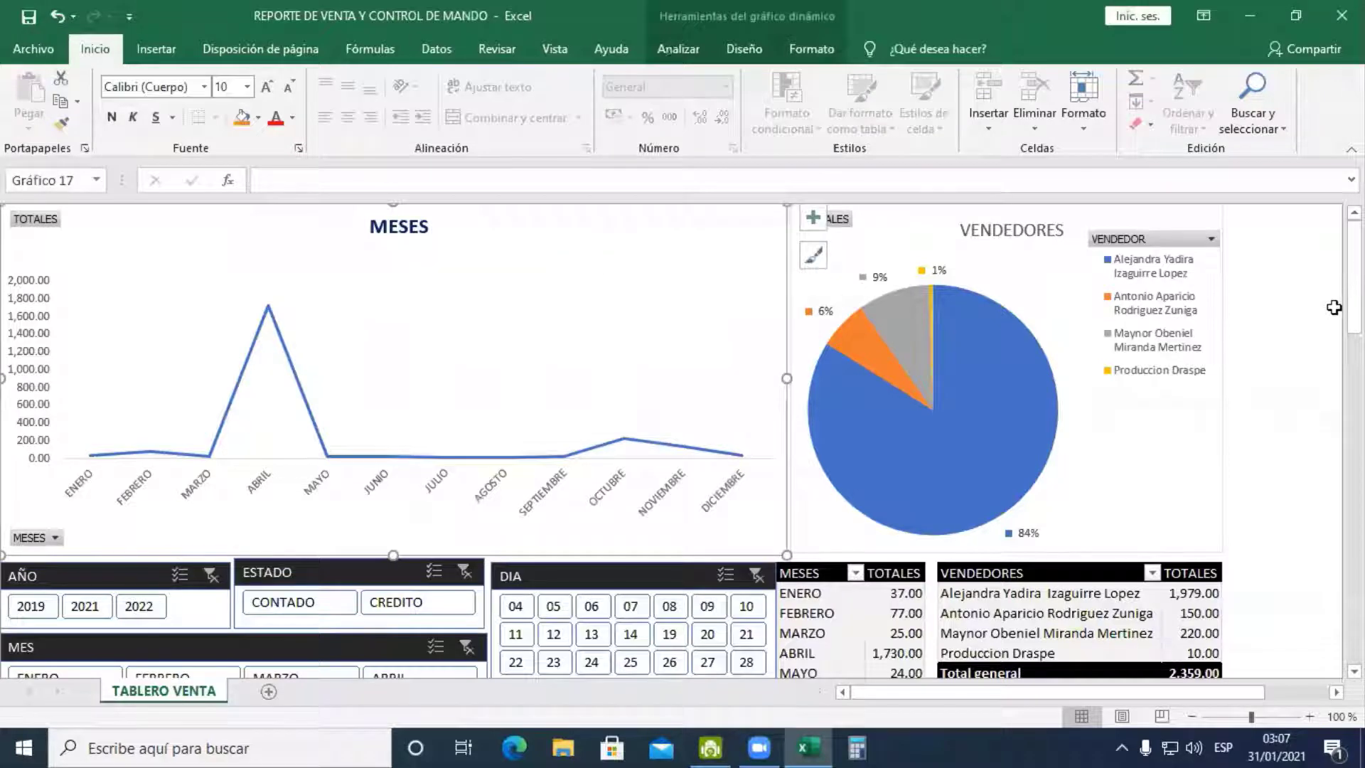
click(1311, 296)
click(675, 345)
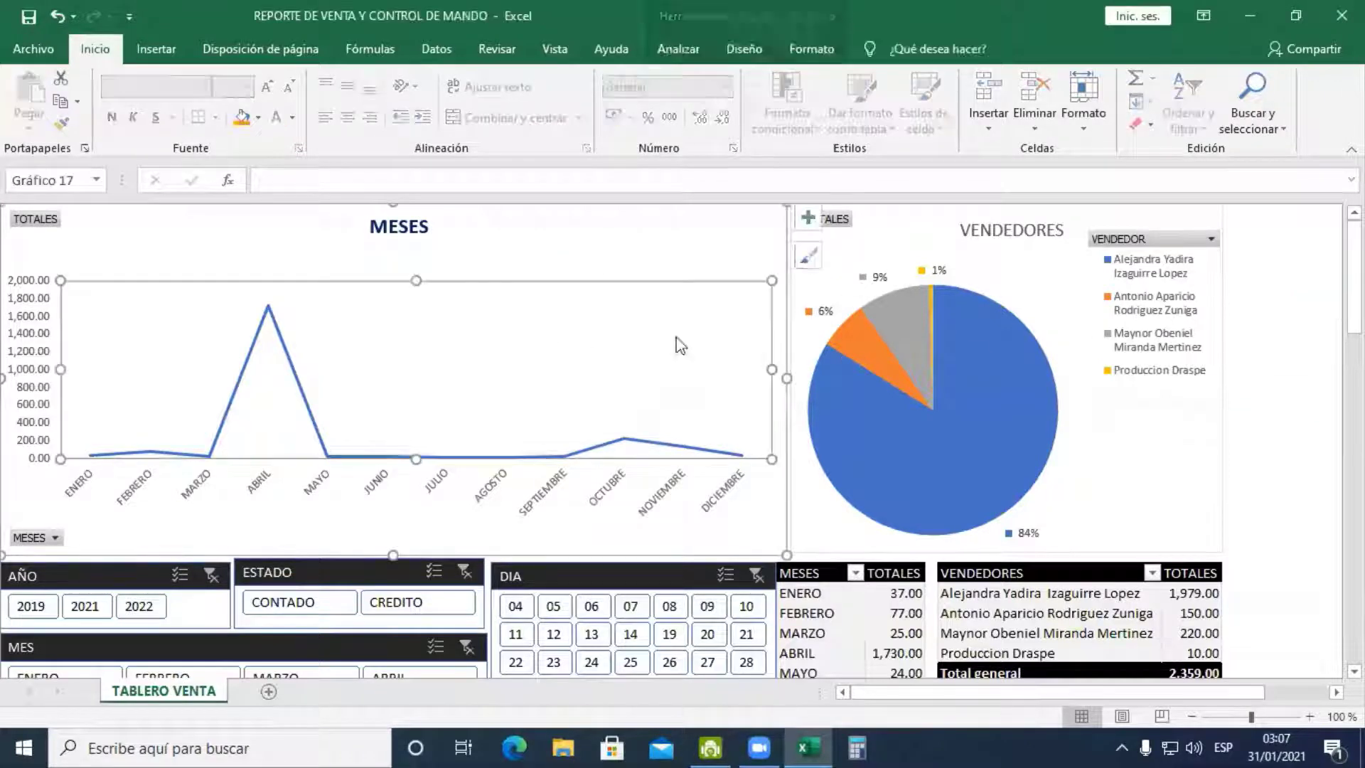
click(966, 326)
scroll(858, 411, down, 3)
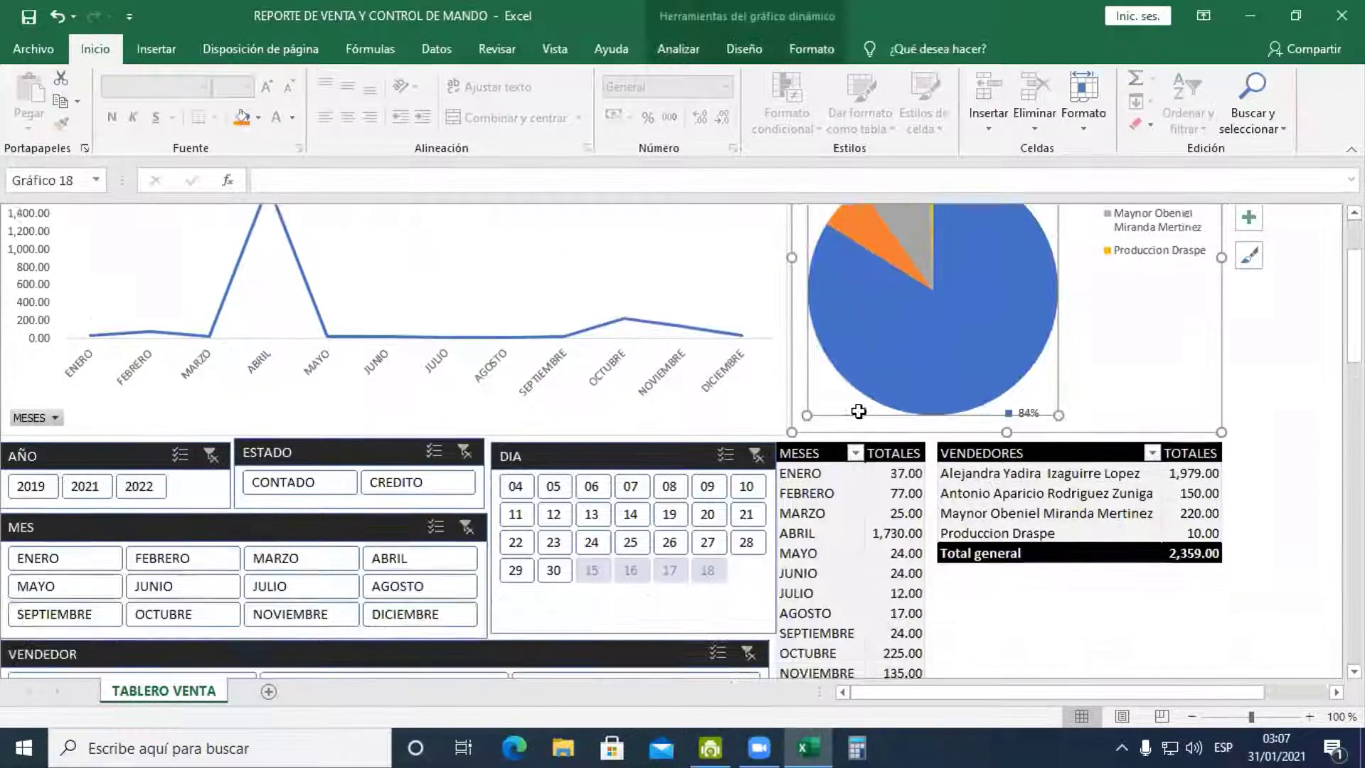
scroll(858, 411, down, 5)
scroll(825, 430, up, 6)
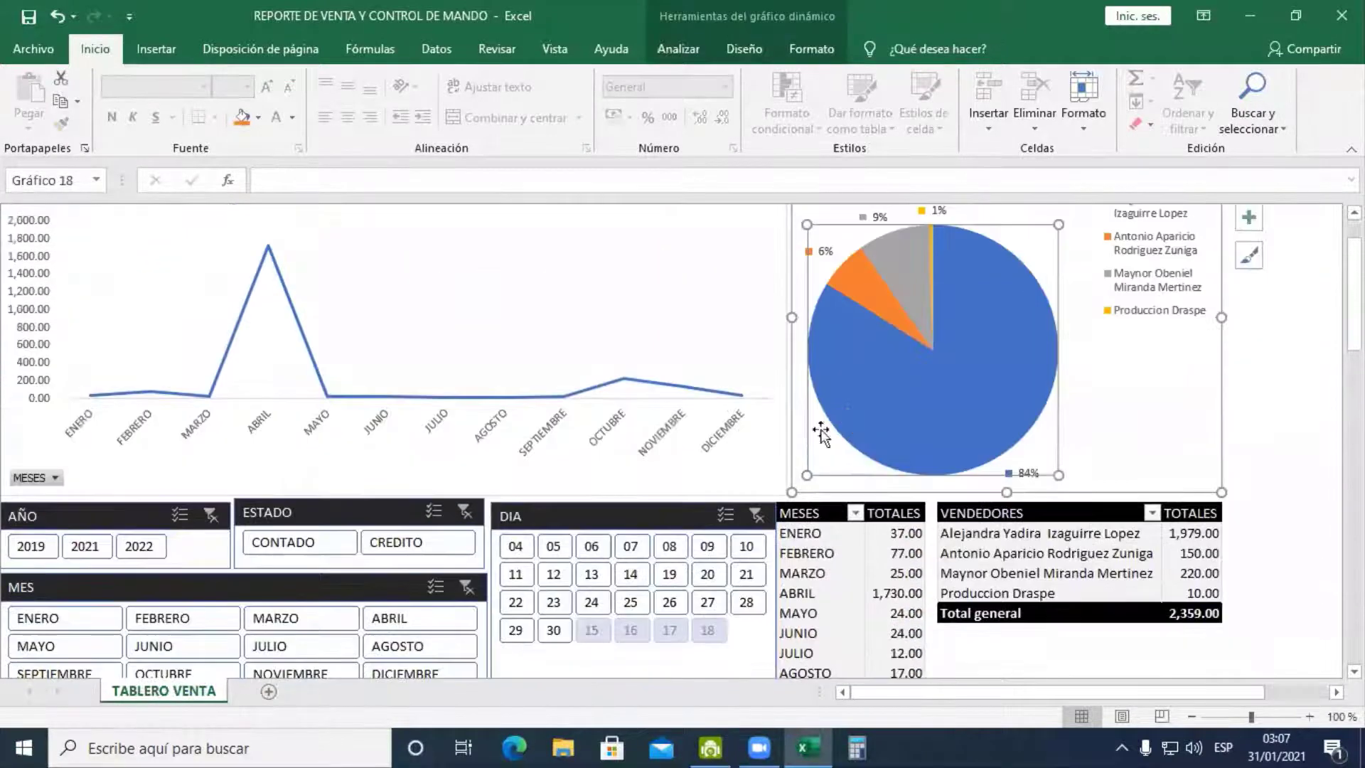
Examine the AÑO, MES, DIA and ESTADO slicers and the month and seller pivot tables on the dashboard
click(618, 514)
click(151, 515)
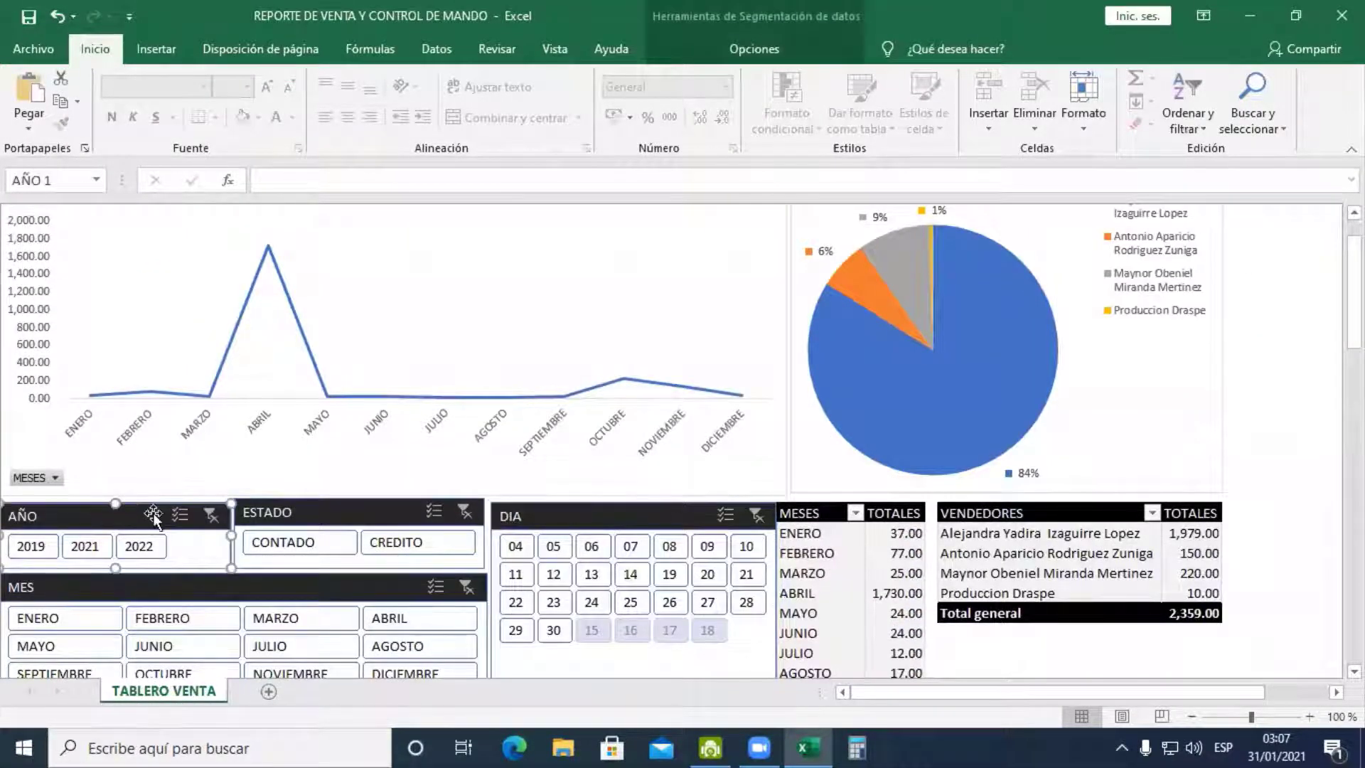
click(236, 583)
click(579, 515)
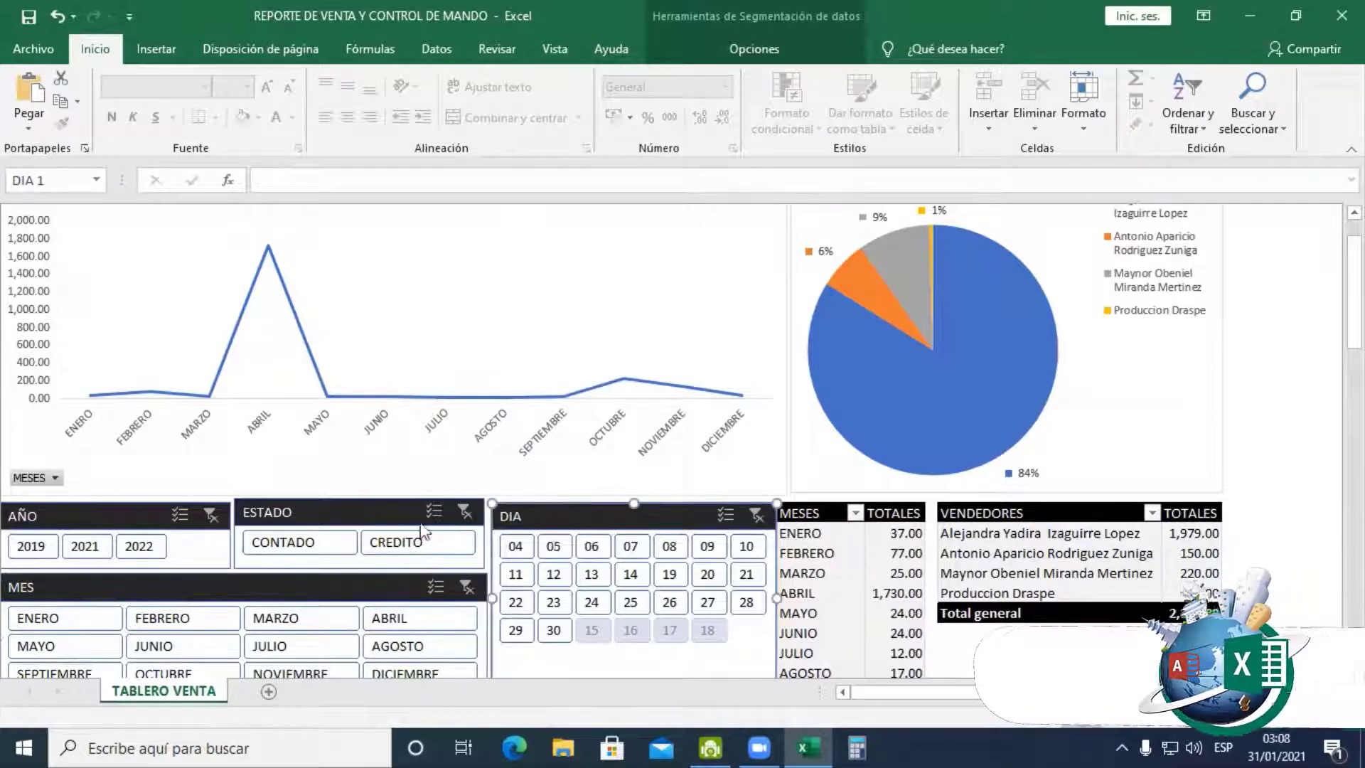
click(363, 515)
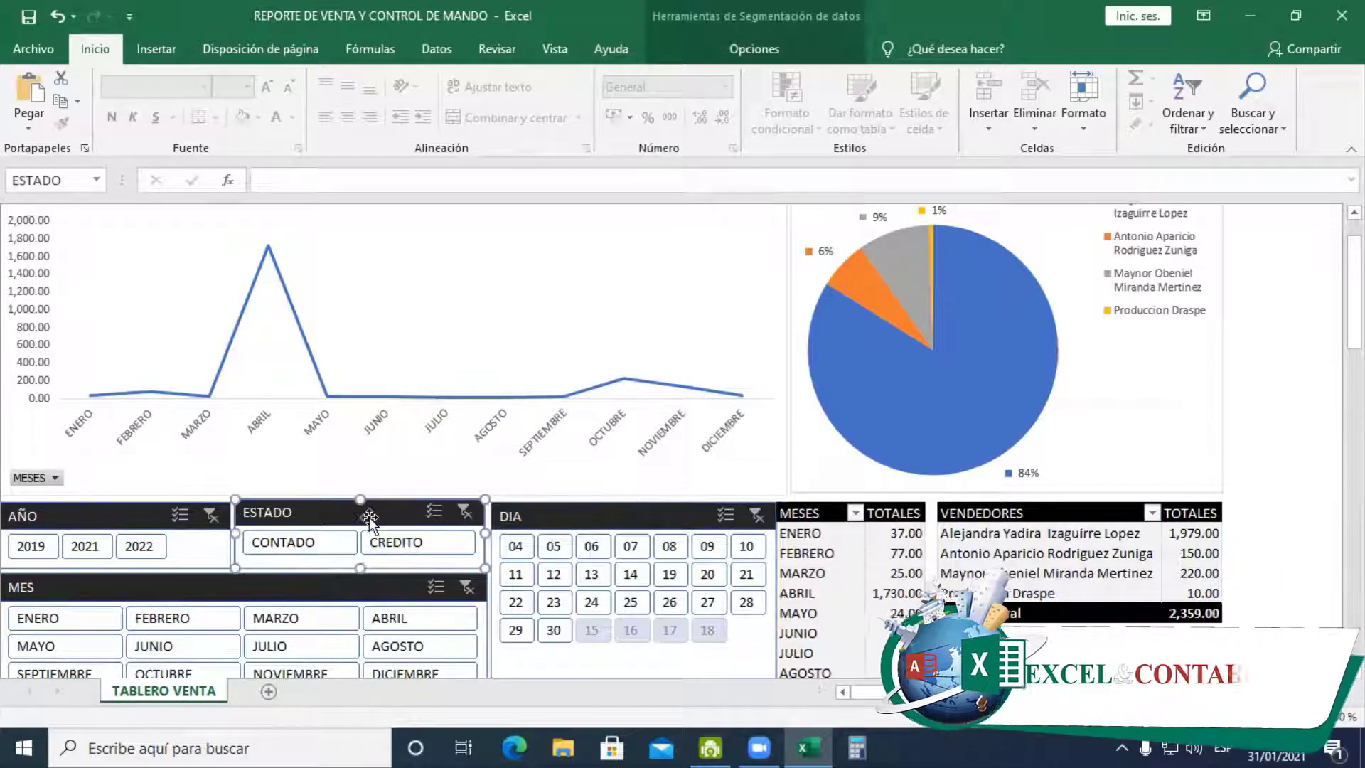
click(816, 566)
click(1004, 546)
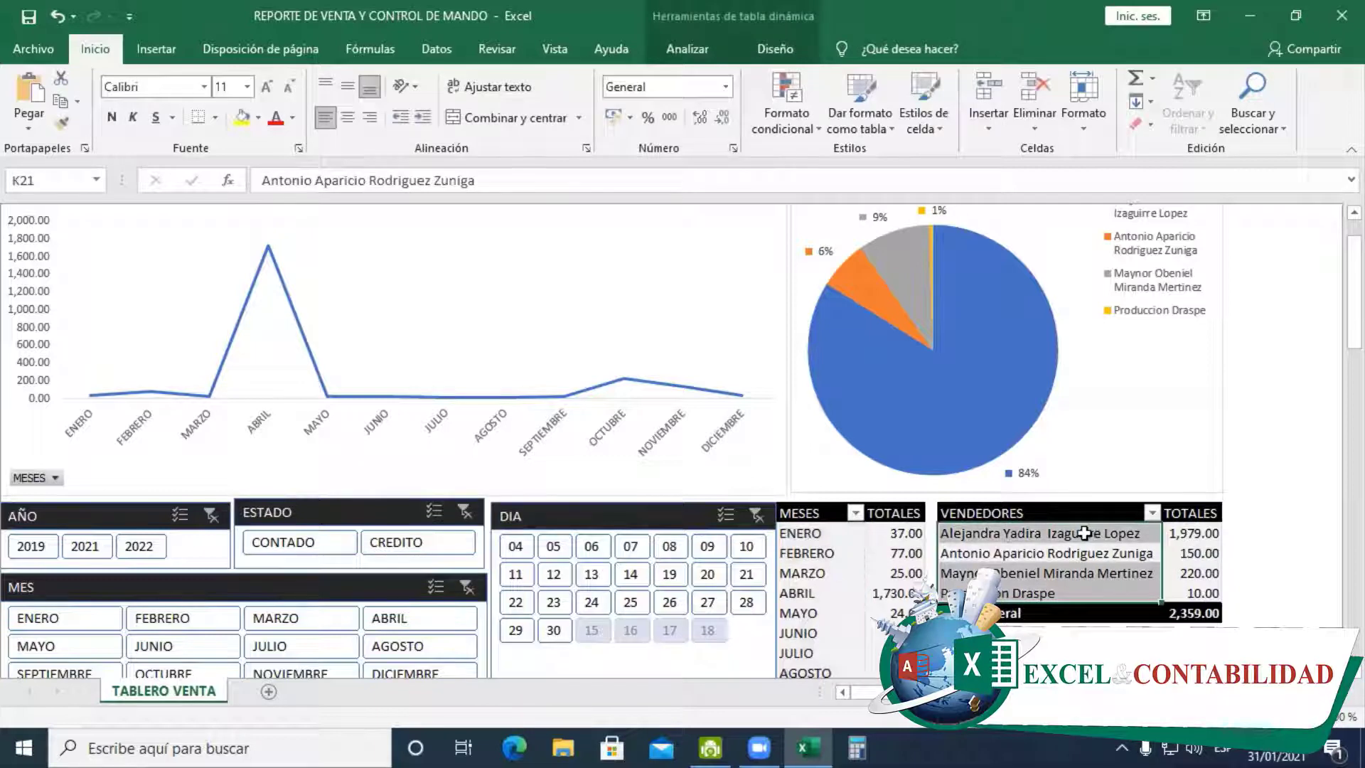
click(822, 563)
click(1000, 563)
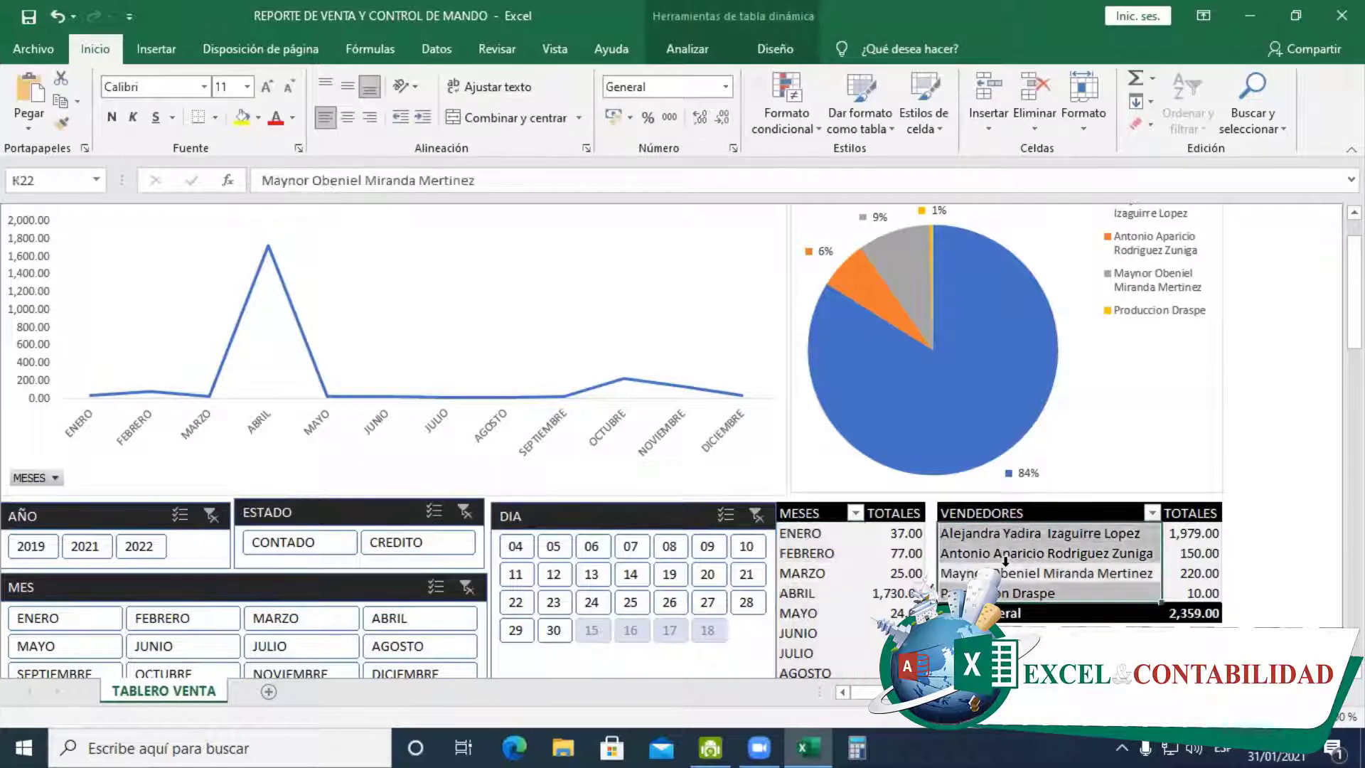
scroll(258, 486, down, 1)
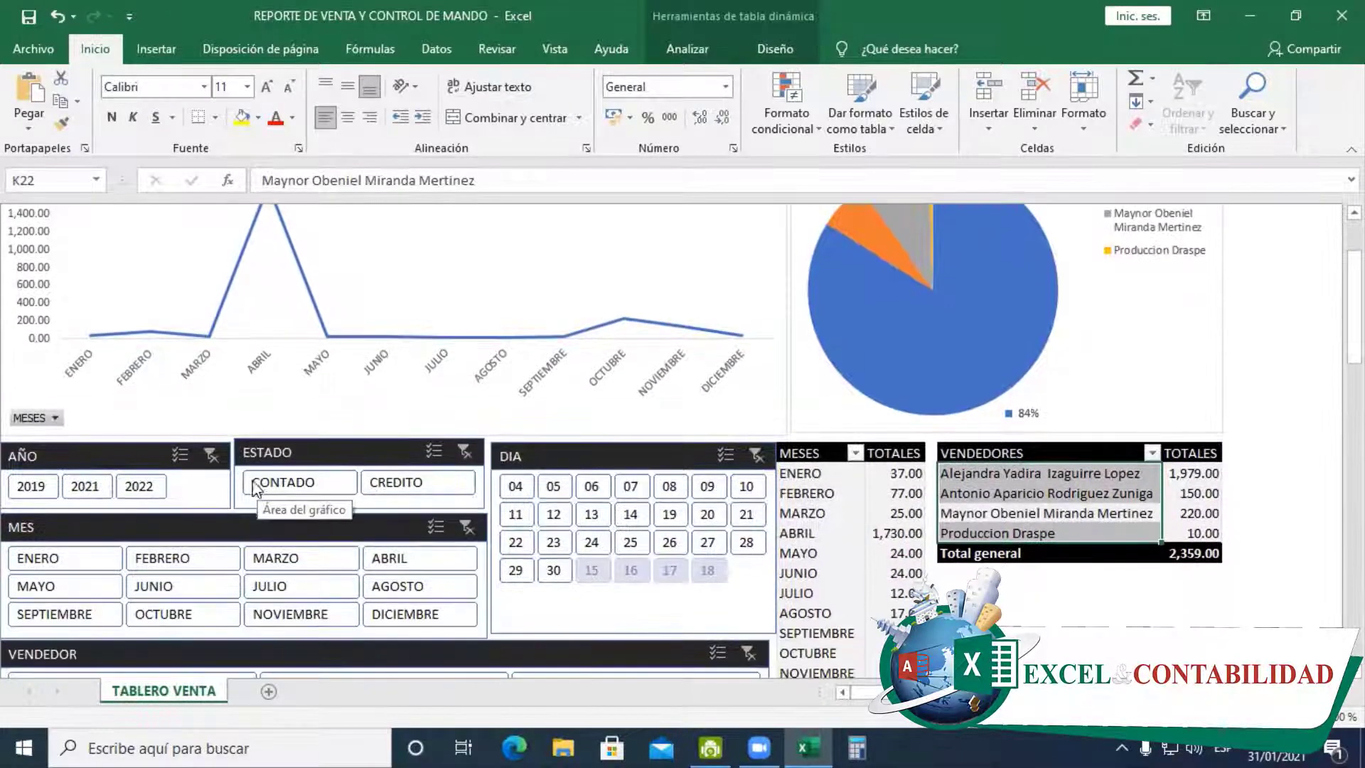
Try filtering the dashboard by different years with the AÑO slicer, and clear the year filter
ctrl+click(44, 489)
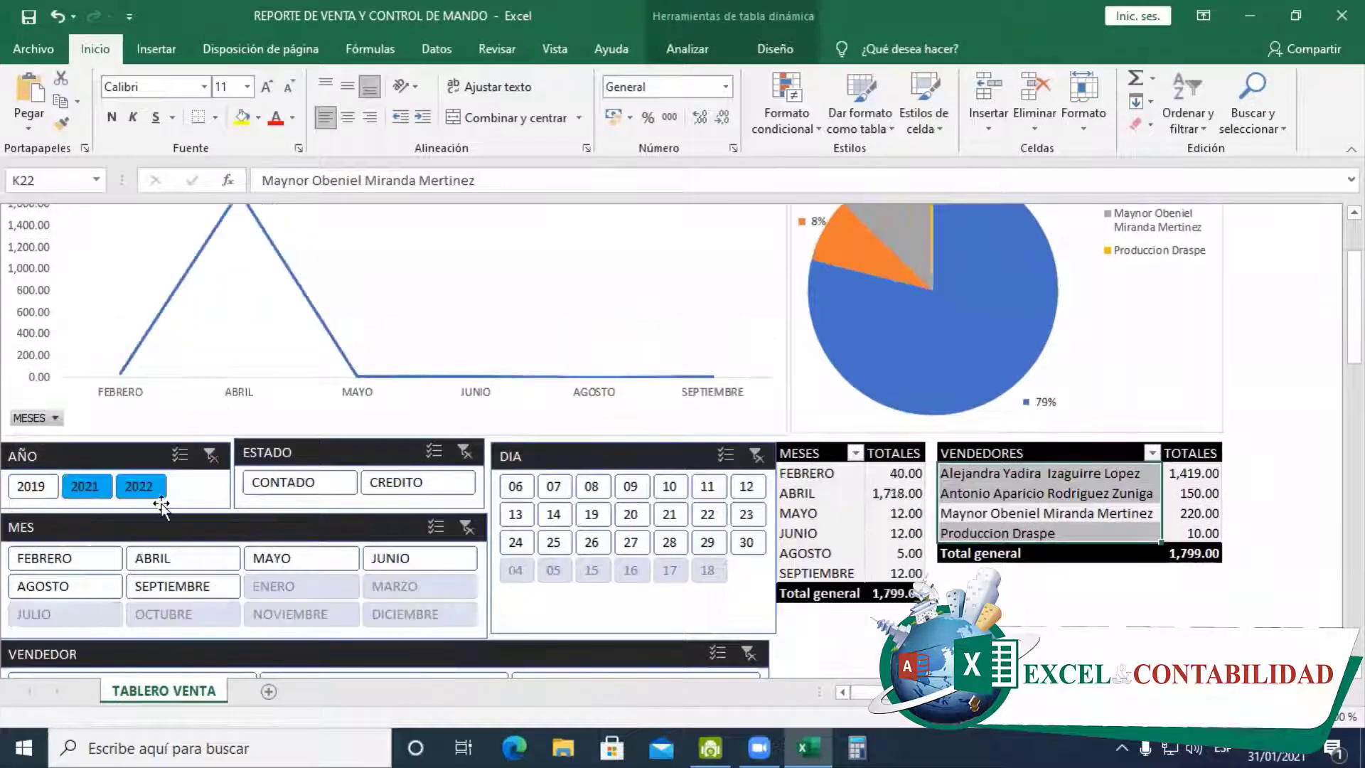
click(98, 488)
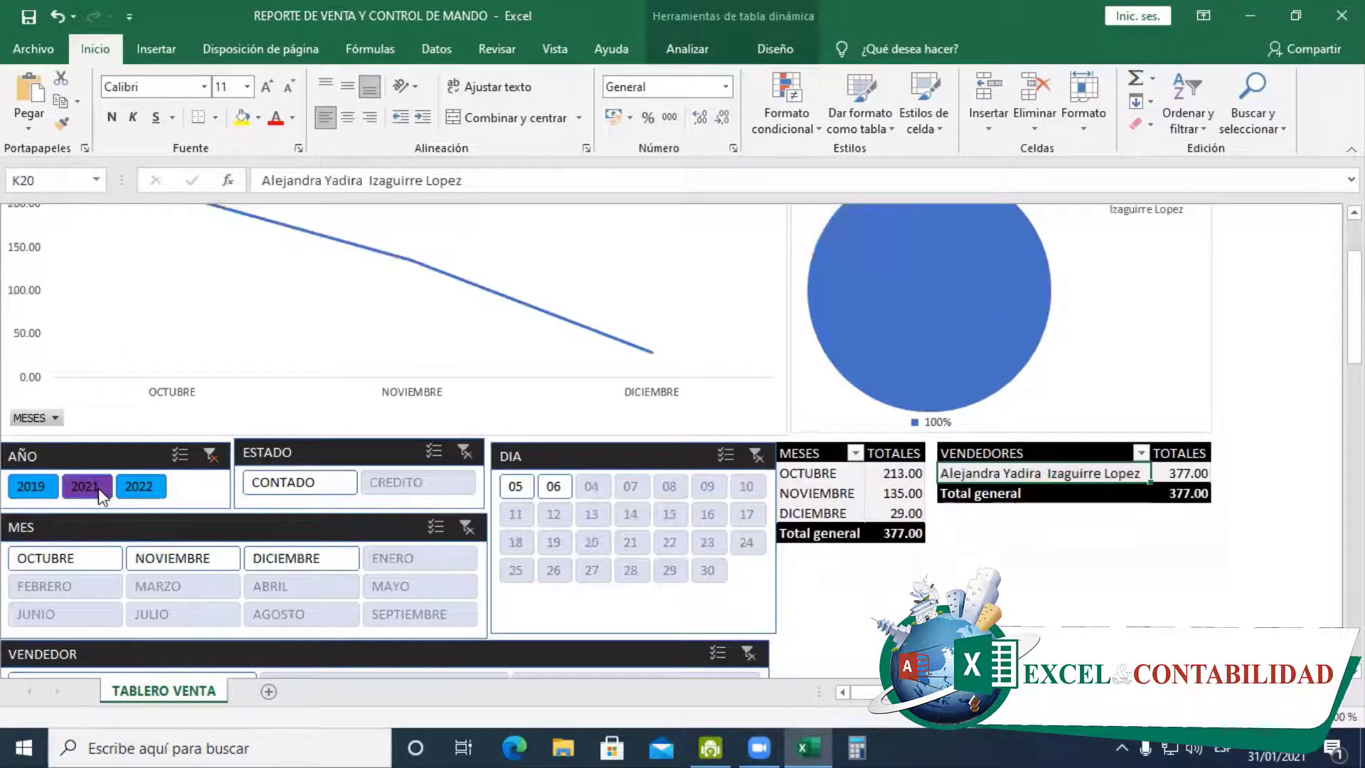
click(211, 455)
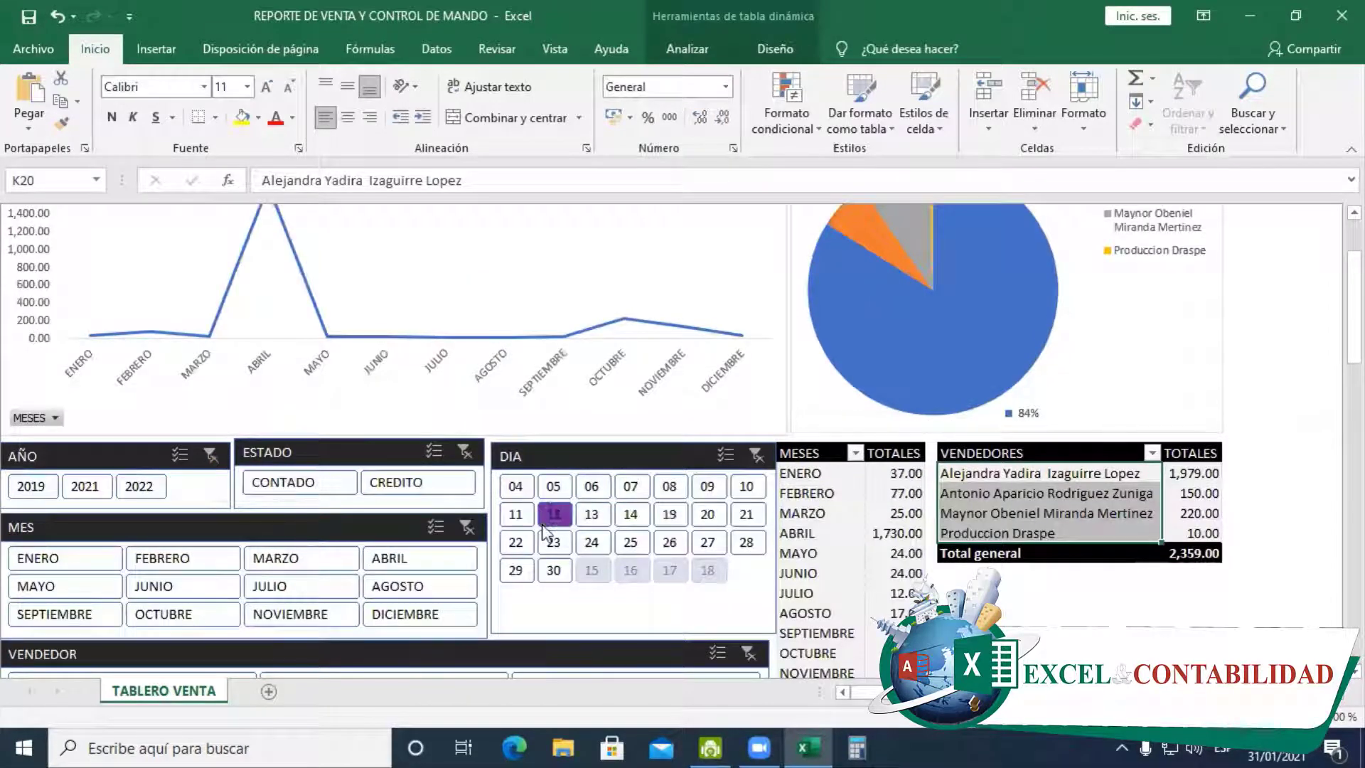
Copy the sales table's header row together with its first four records
scroll(706, 530, down, 2)
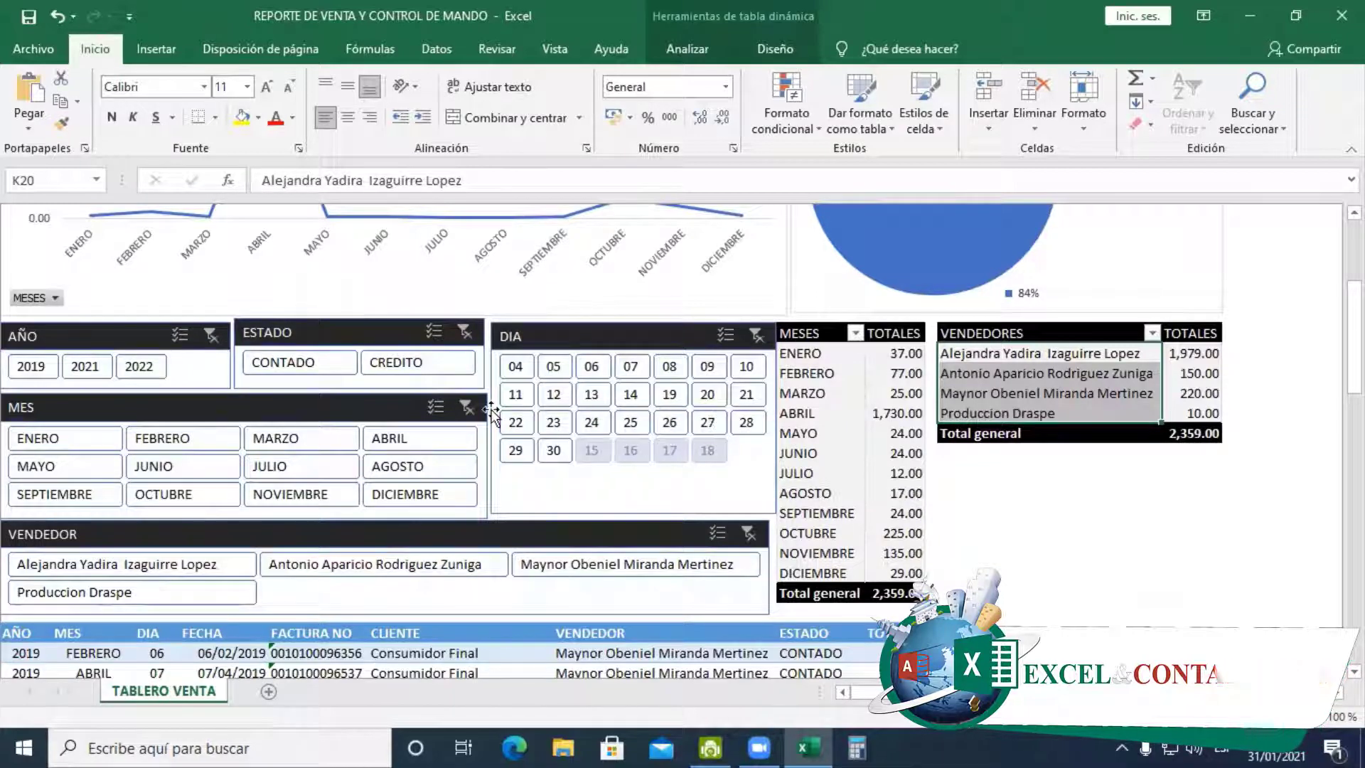
scroll(497, 433, down, 4)
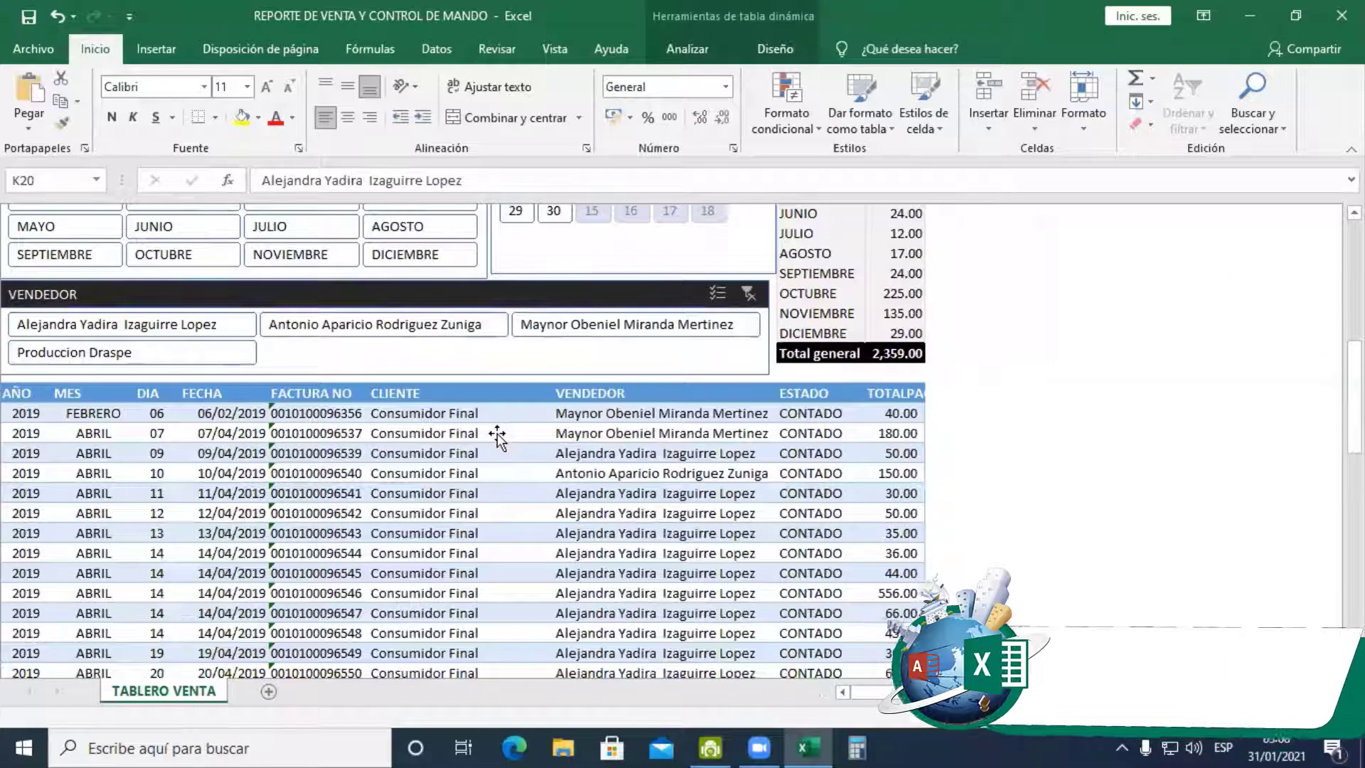
scroll(497, 433, down, 1)
click(475, 392)
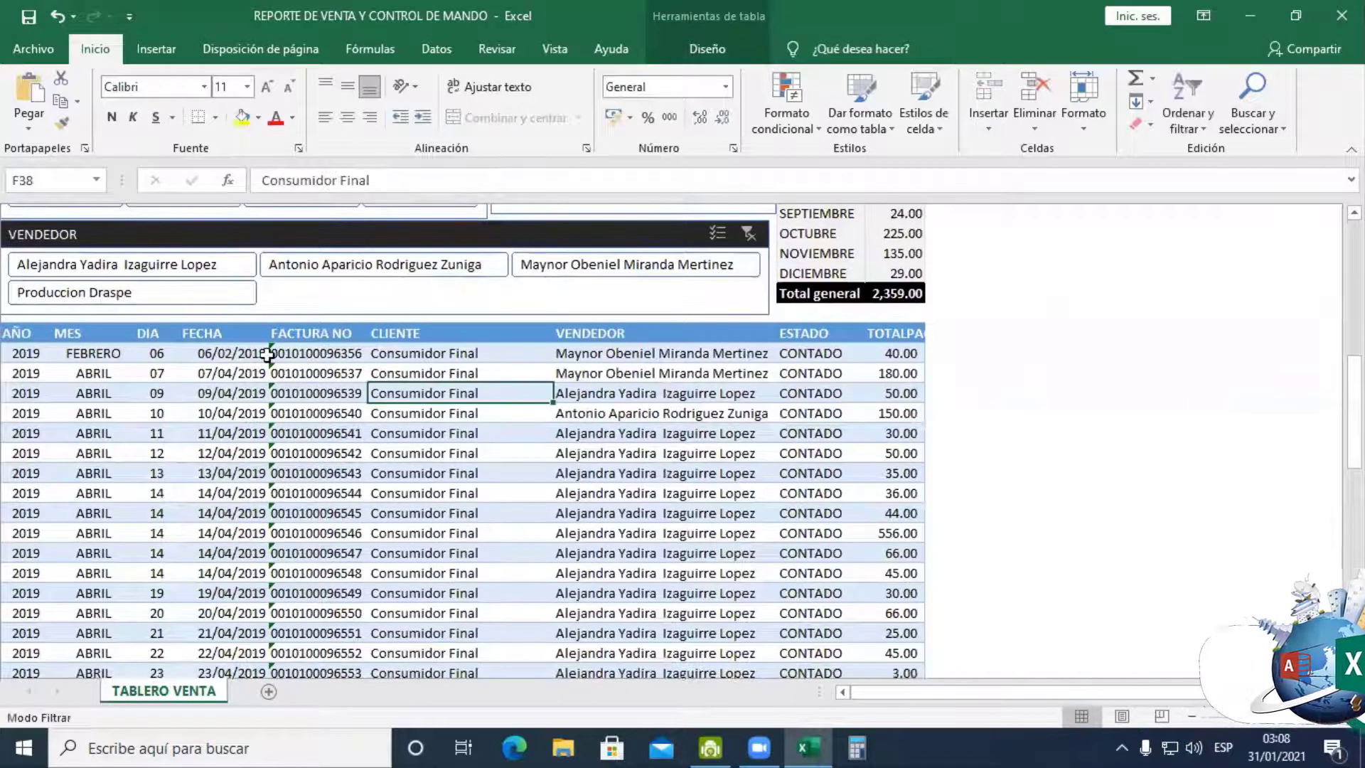
click(22, 334)
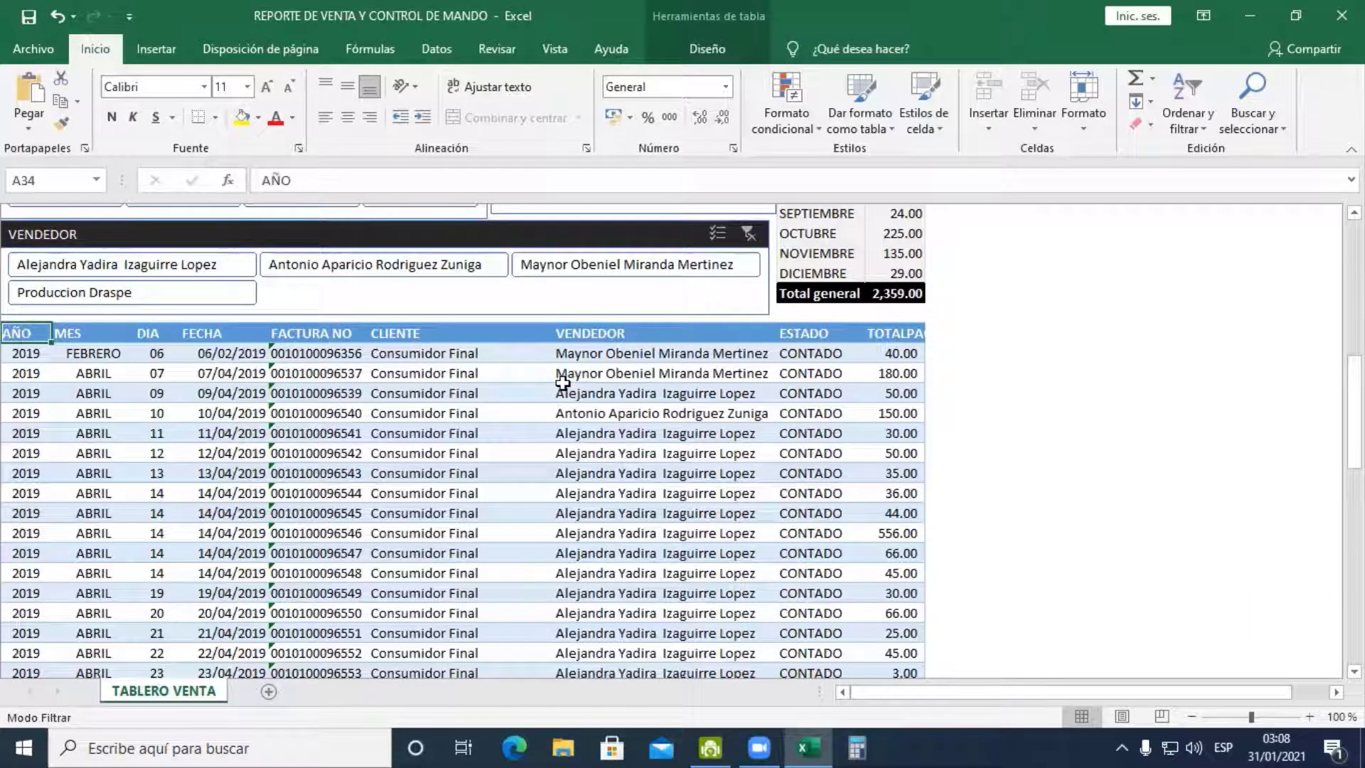
key(shift+space)
key(shift+Down)
key(ctrl+q)
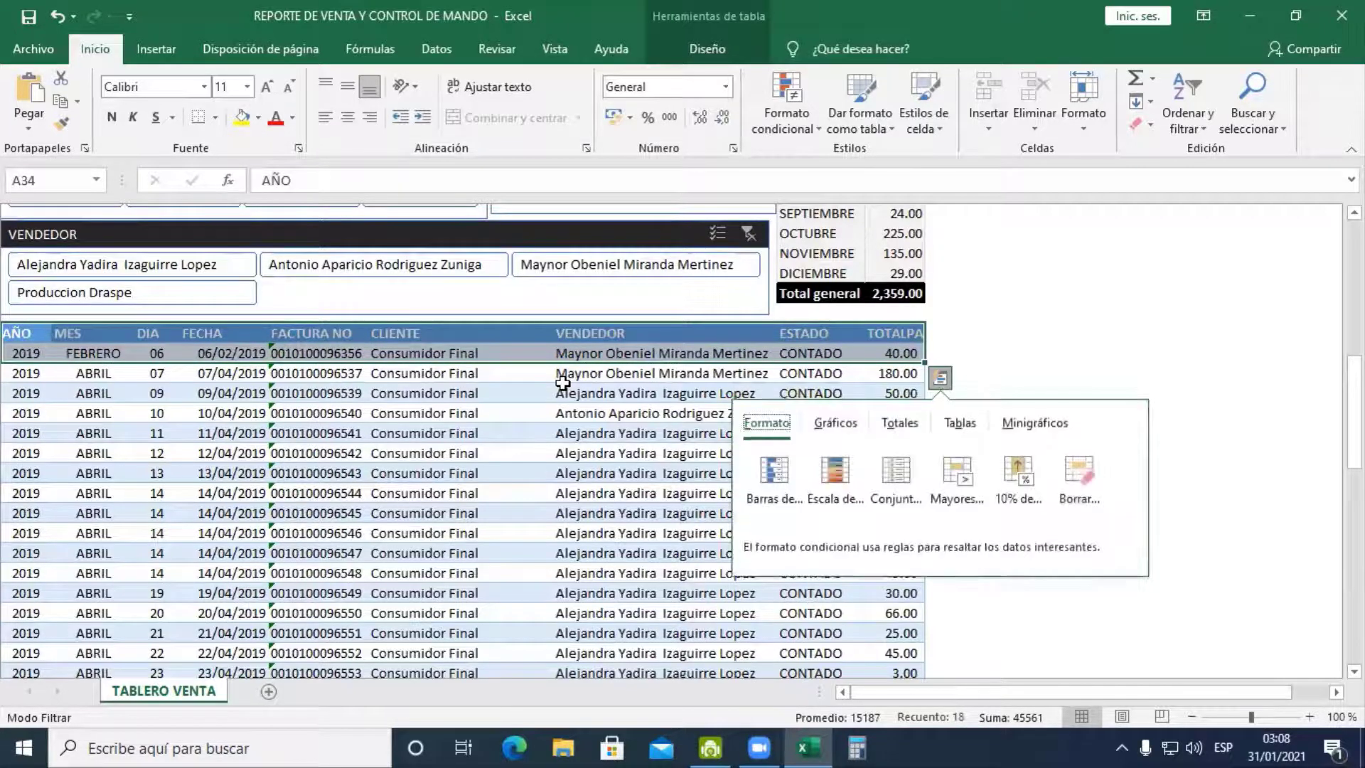
key(Escape)
key(shift+Down)
key(shift+Down)
key(shift+Down)
key(ctrl+c)
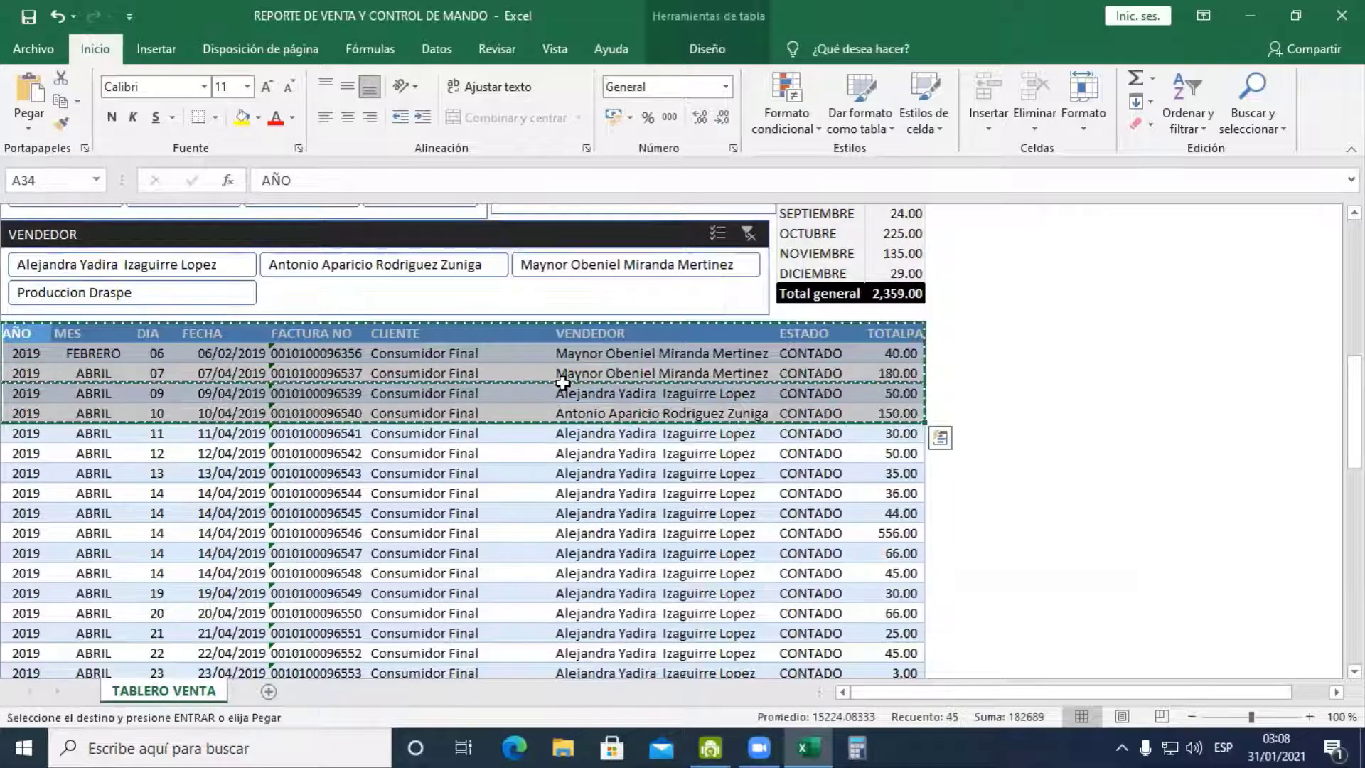
Add a new blank worksheet after TABLERO VENTA
key(alt)
key(i)
key(i)
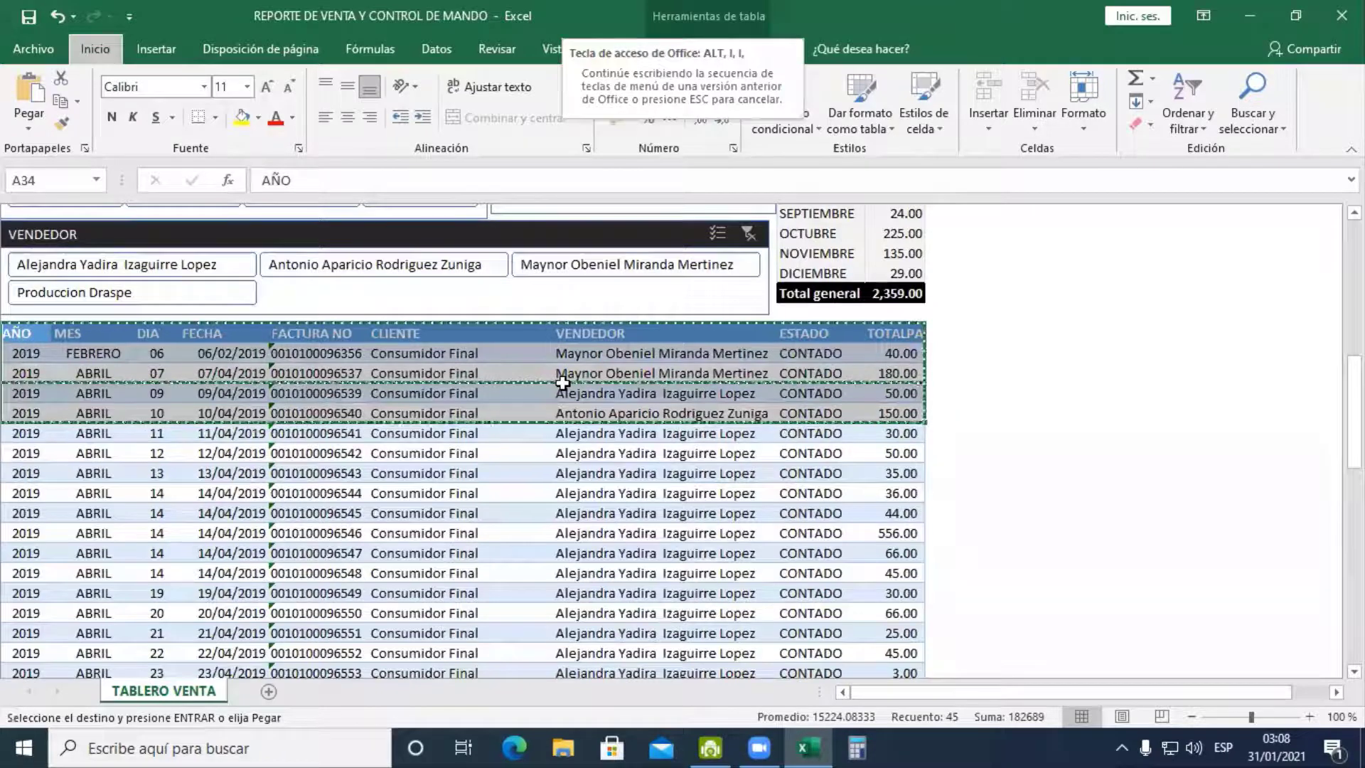
click(269, 691)
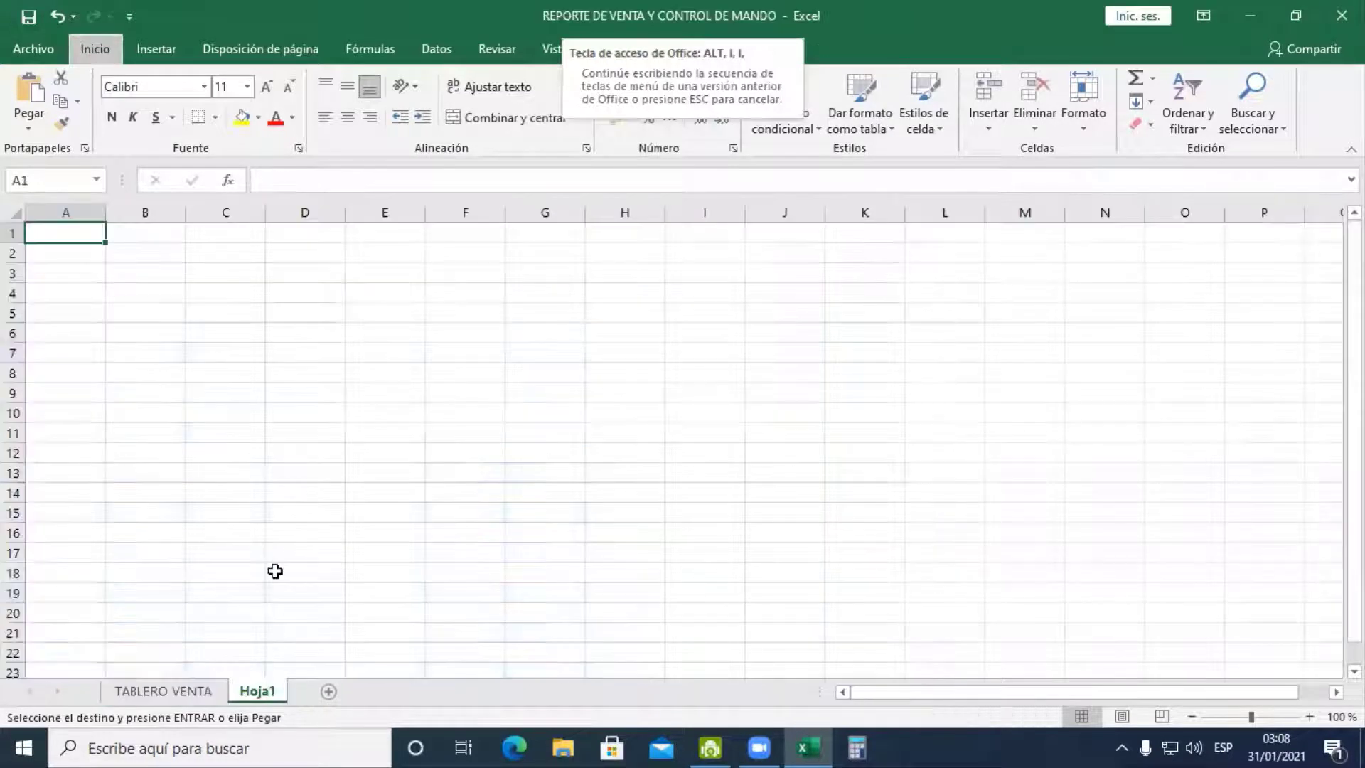
text(xds)
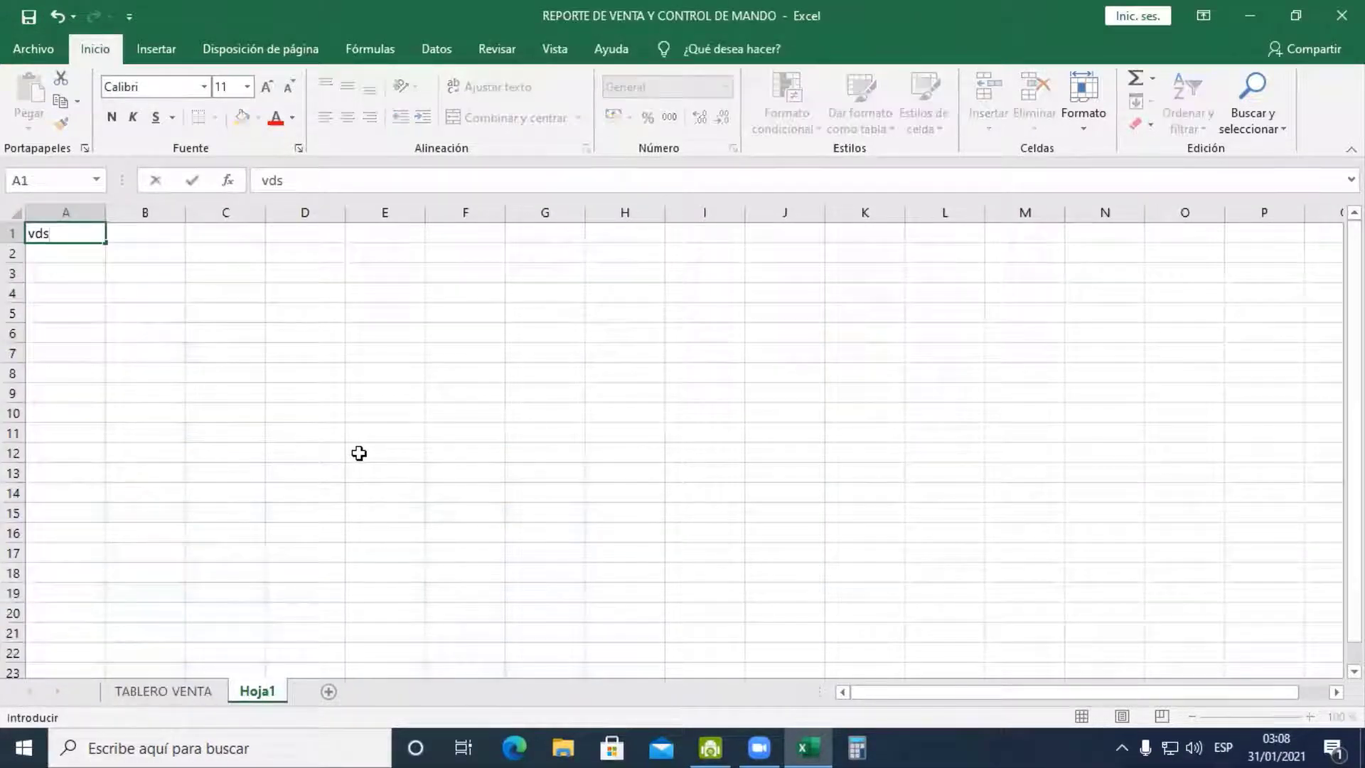
key(Escape)
Copy the header row and first record of the sales table on the TABLERO VENTA sheet
click(191, 693)
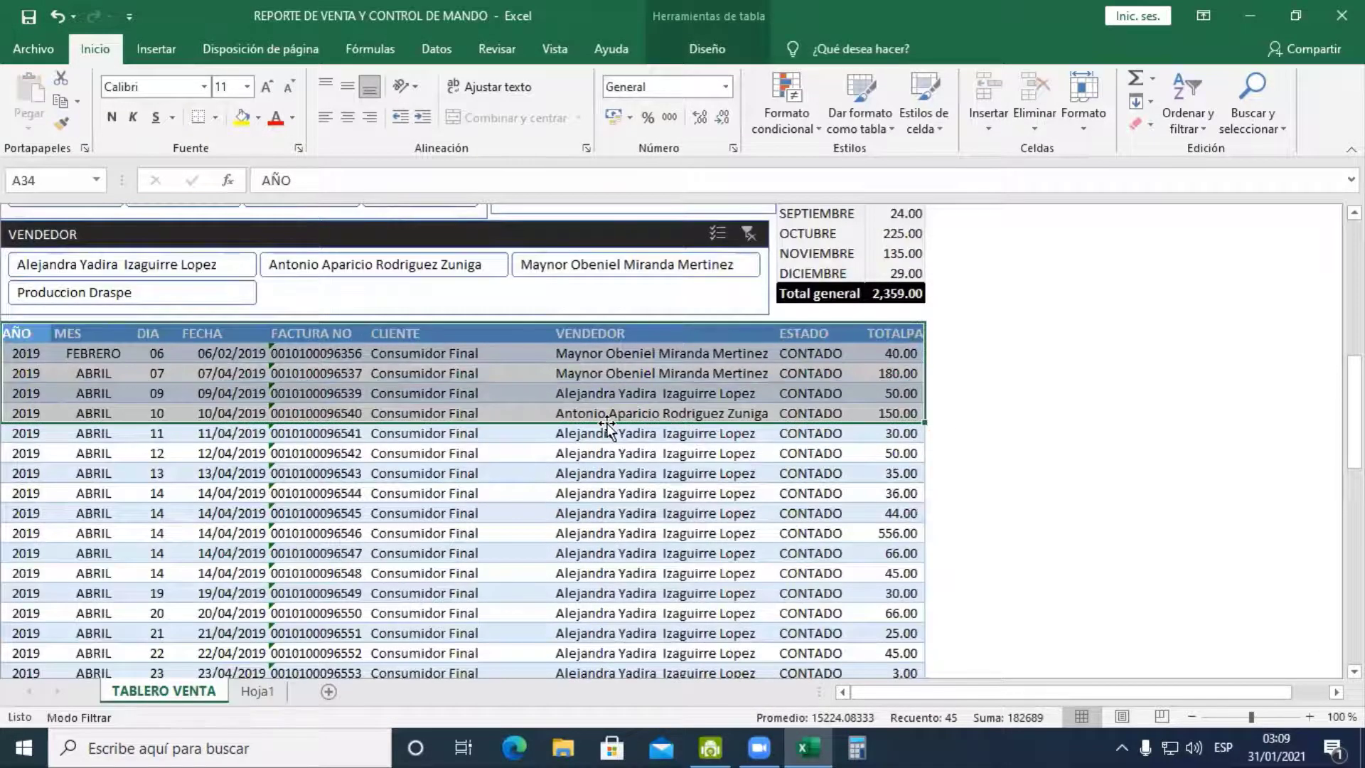
scroll(607, 424, up, 2)
click(601, 452)
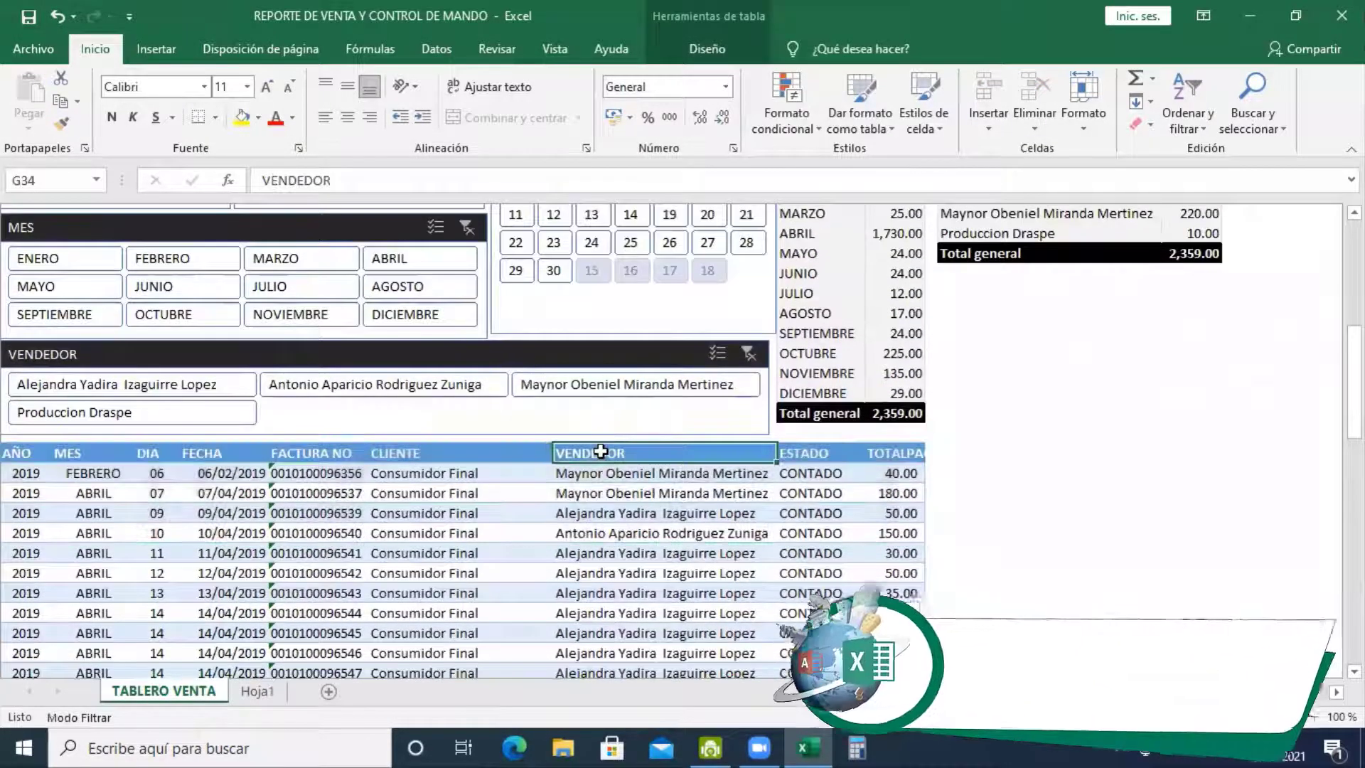
key(ctrl+Left)
key(ctrl+shift+Right)
key(shift+Down)
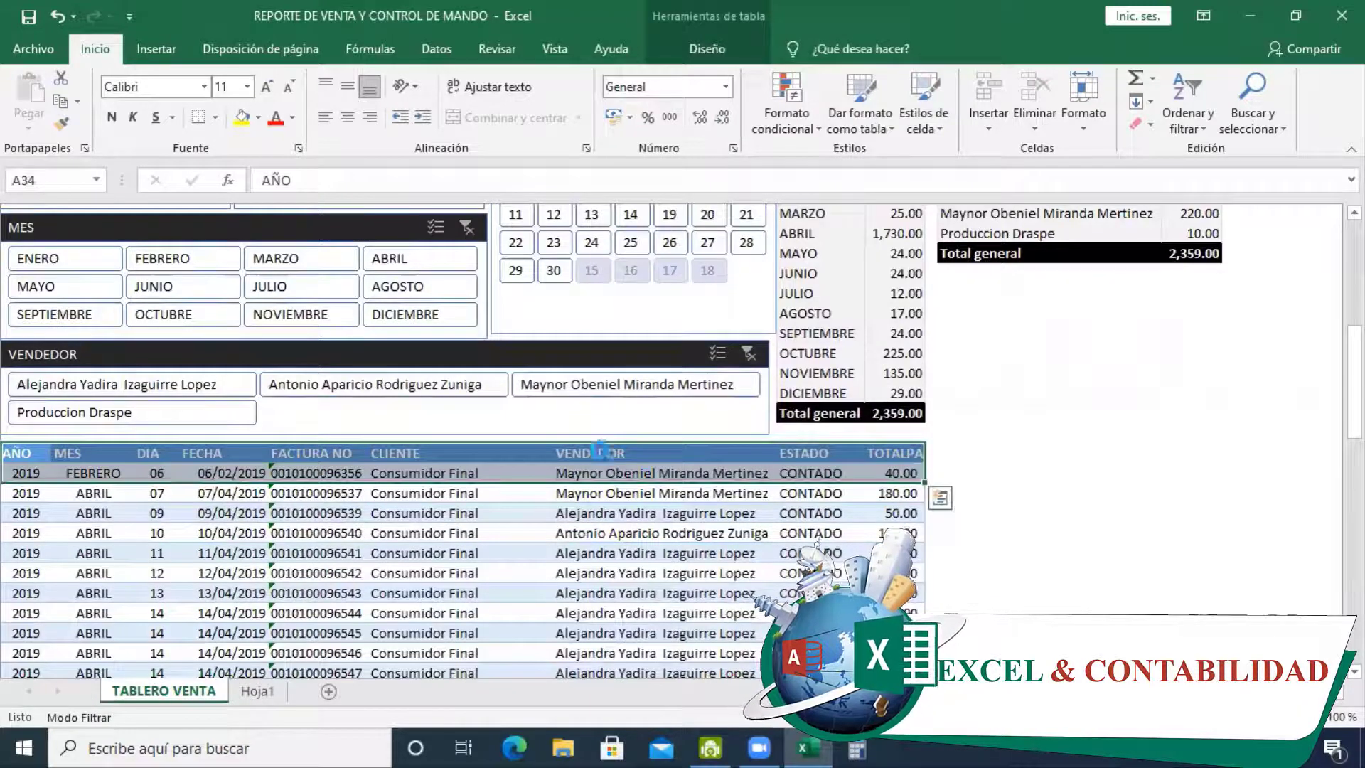
key(ctrl+c)
Paste the copied rows into Hoja1 from cell A1 as values only
click(258, 691)
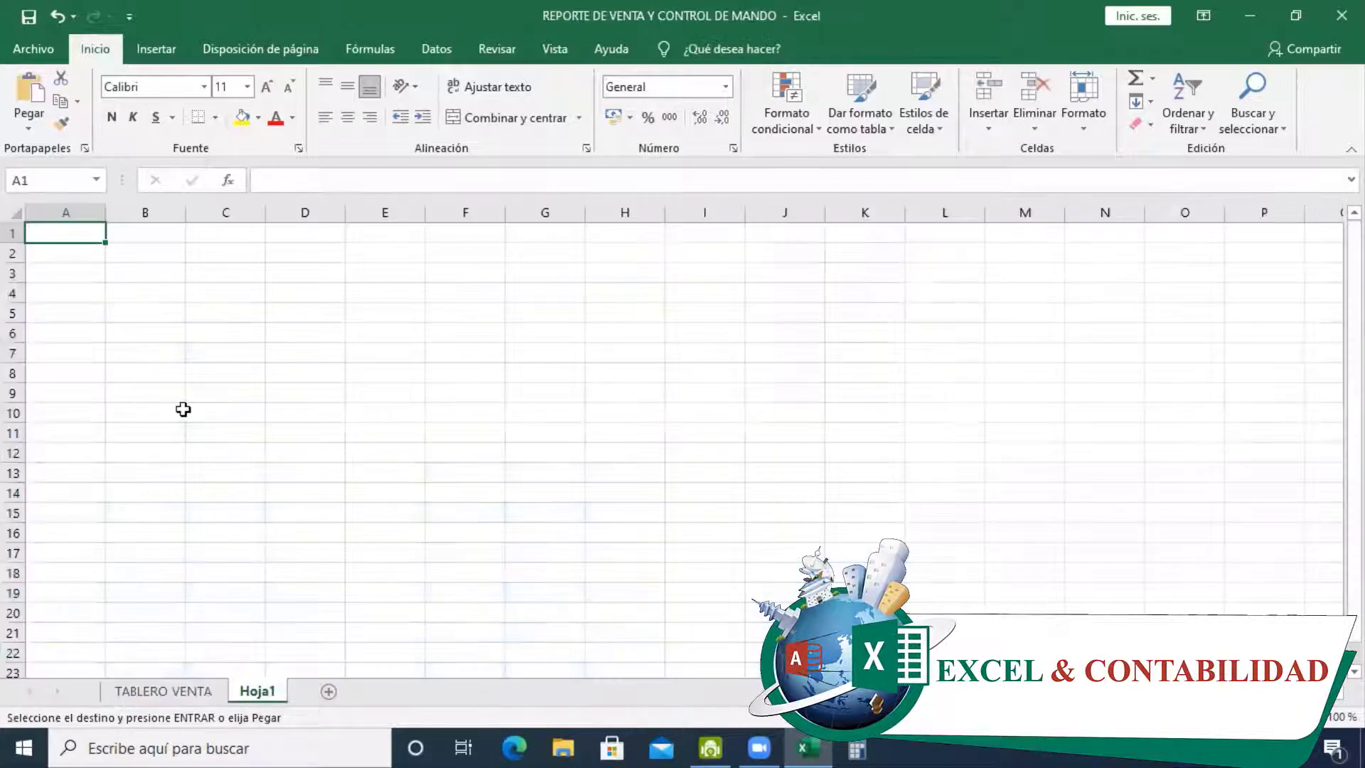
key(ctrl+alt+v)
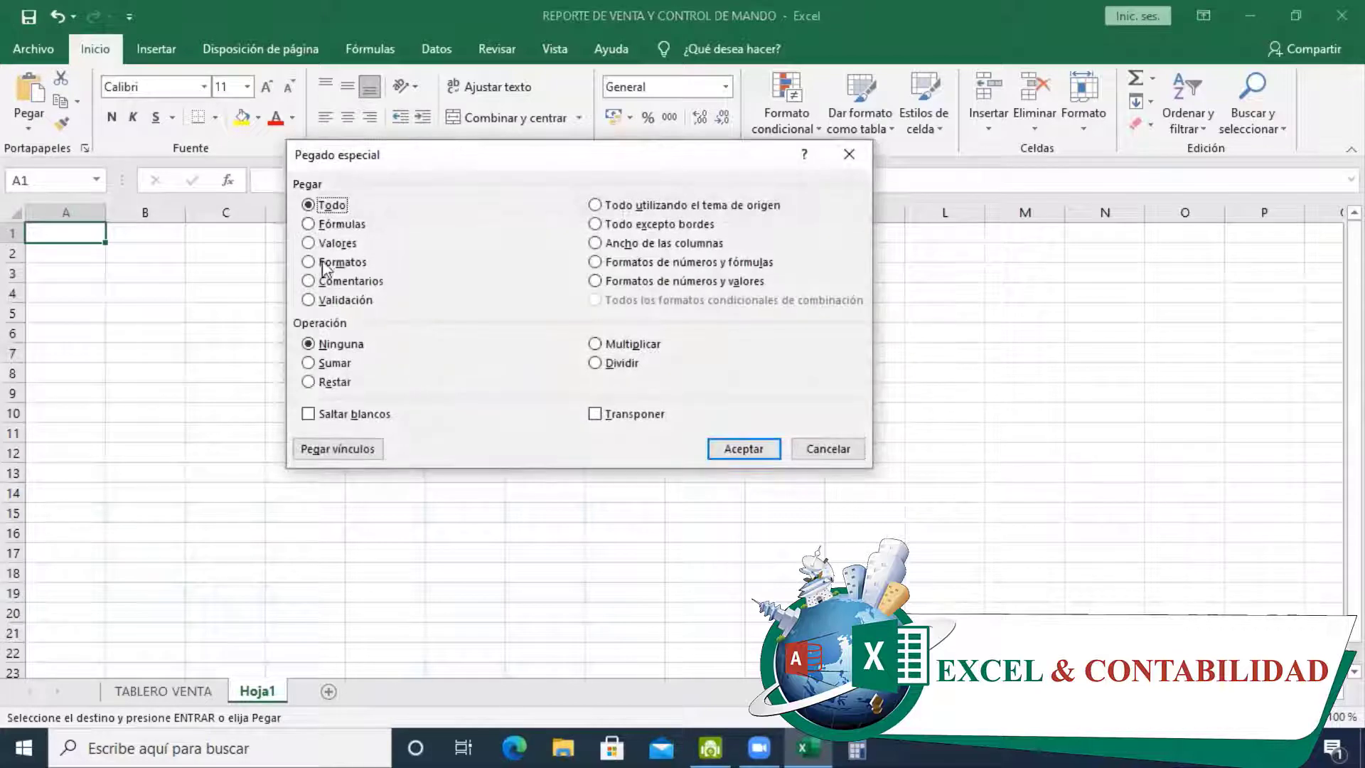
click(338, 244)
click(739, 449)
Duplicate the record in row 2 of Hoja1 down through row 9, covering columns A to I
click(619, 256)
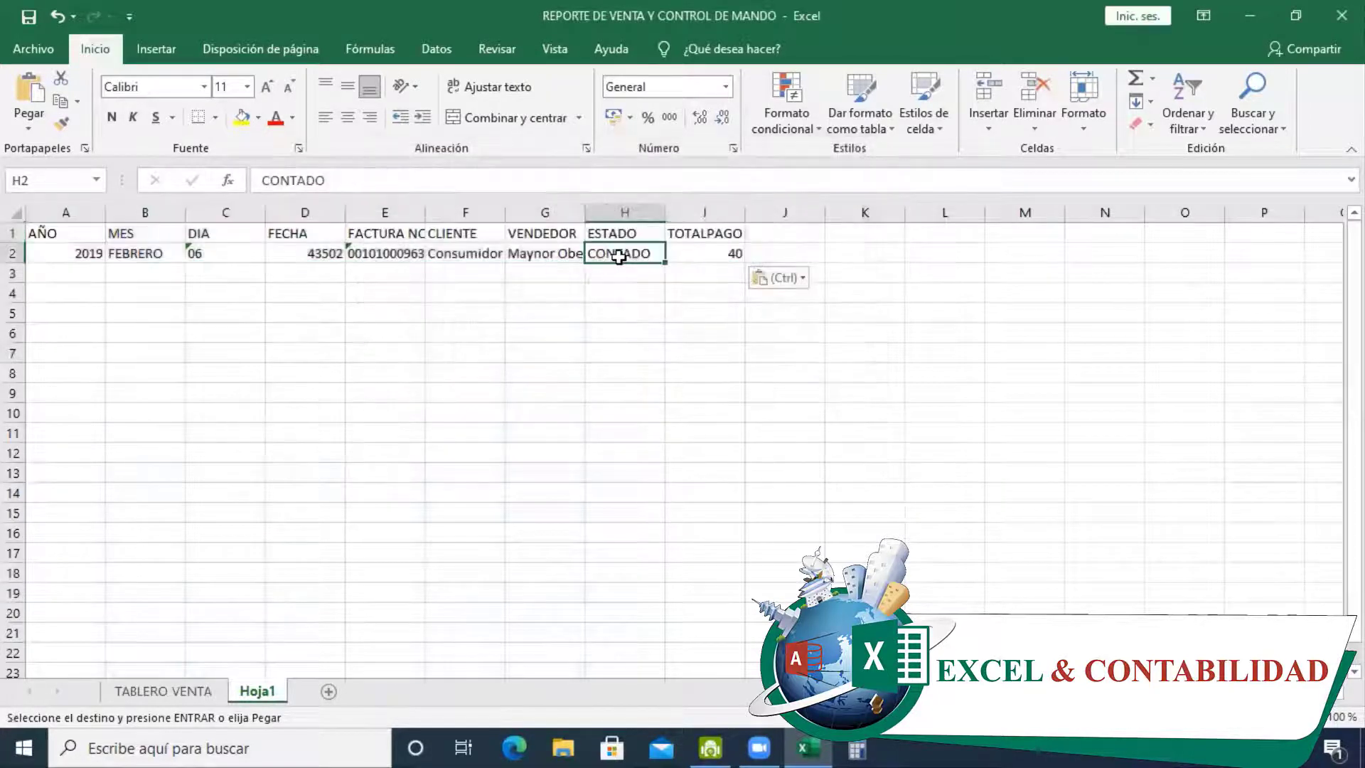
key(Home)
key(ctrl+shift+Right)
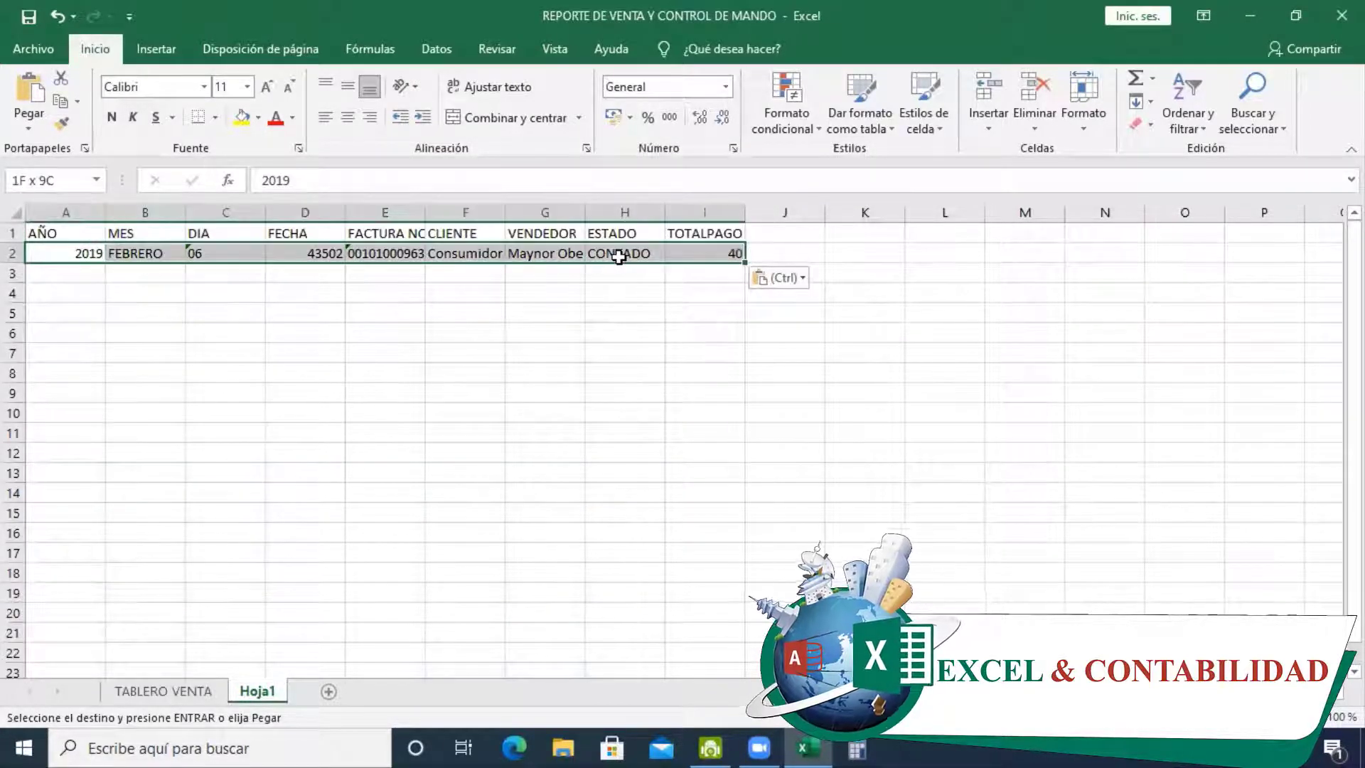
key(shift+Down)
key(shift+Down)
key(shift+Down)
key(shift+Down)
key(shift+Down)
key(shift+Down)
key(shift+Down)
key(Return)
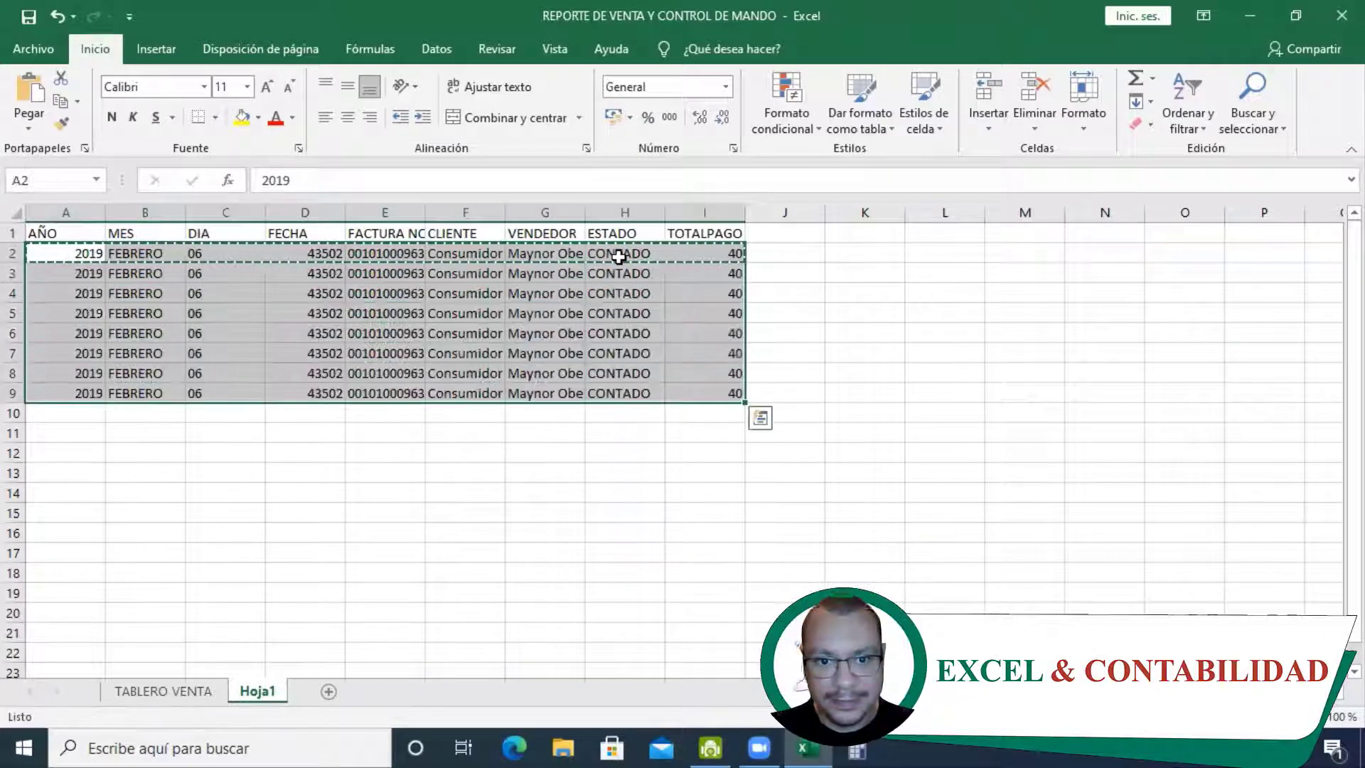
click(619, 256)
click(625, 273)
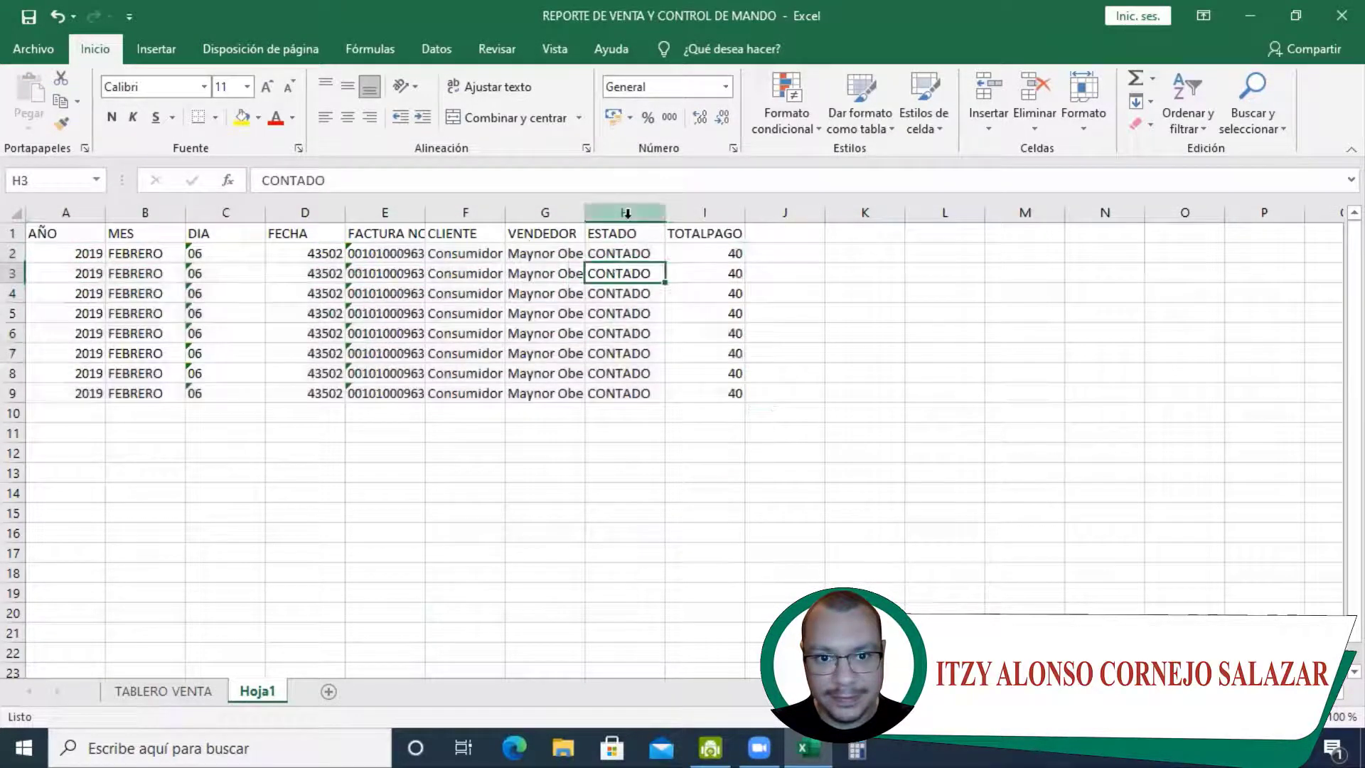
click(389, 289)
drag(77, 227, 707, 387)
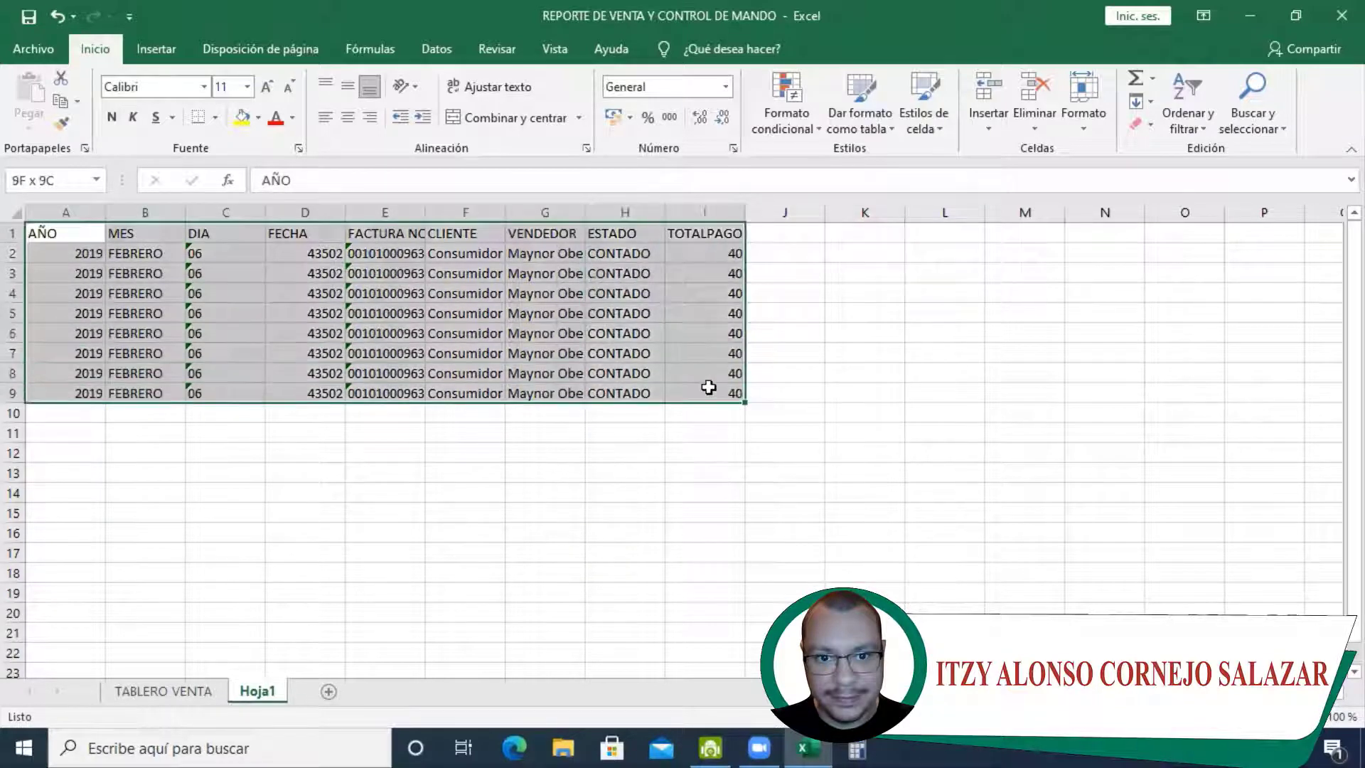
click(625, 353)
click(284, 309)
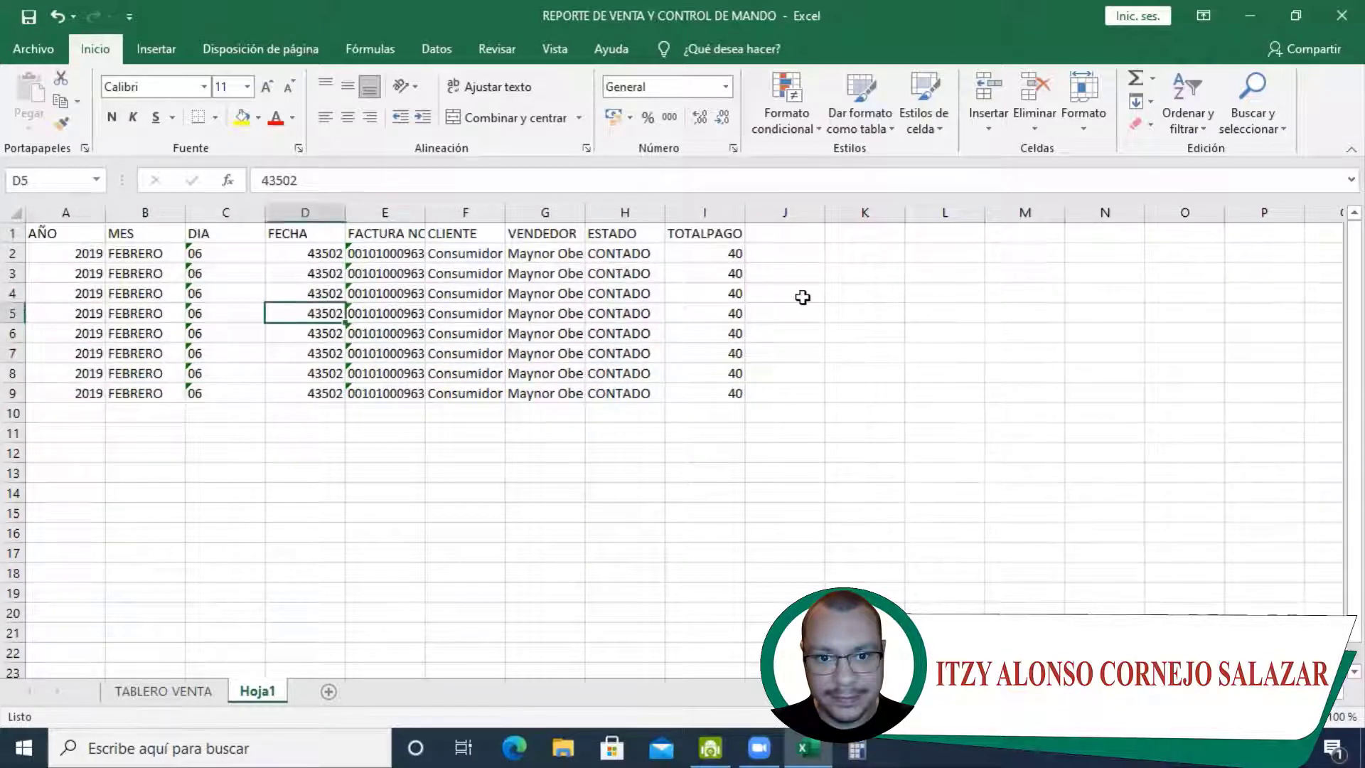
click(802, 297)
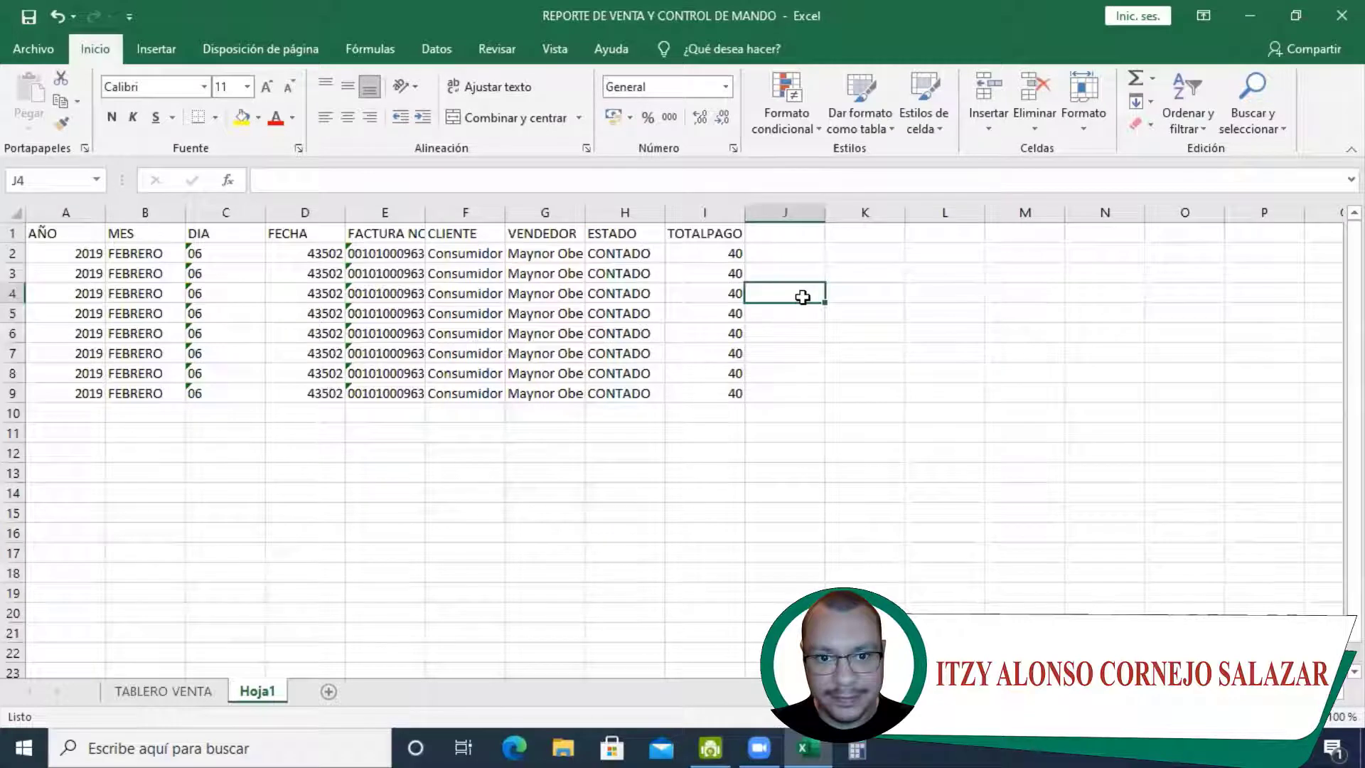
Write the note "ctrl+T" in cell J4 and clear it again
text(ctrl)
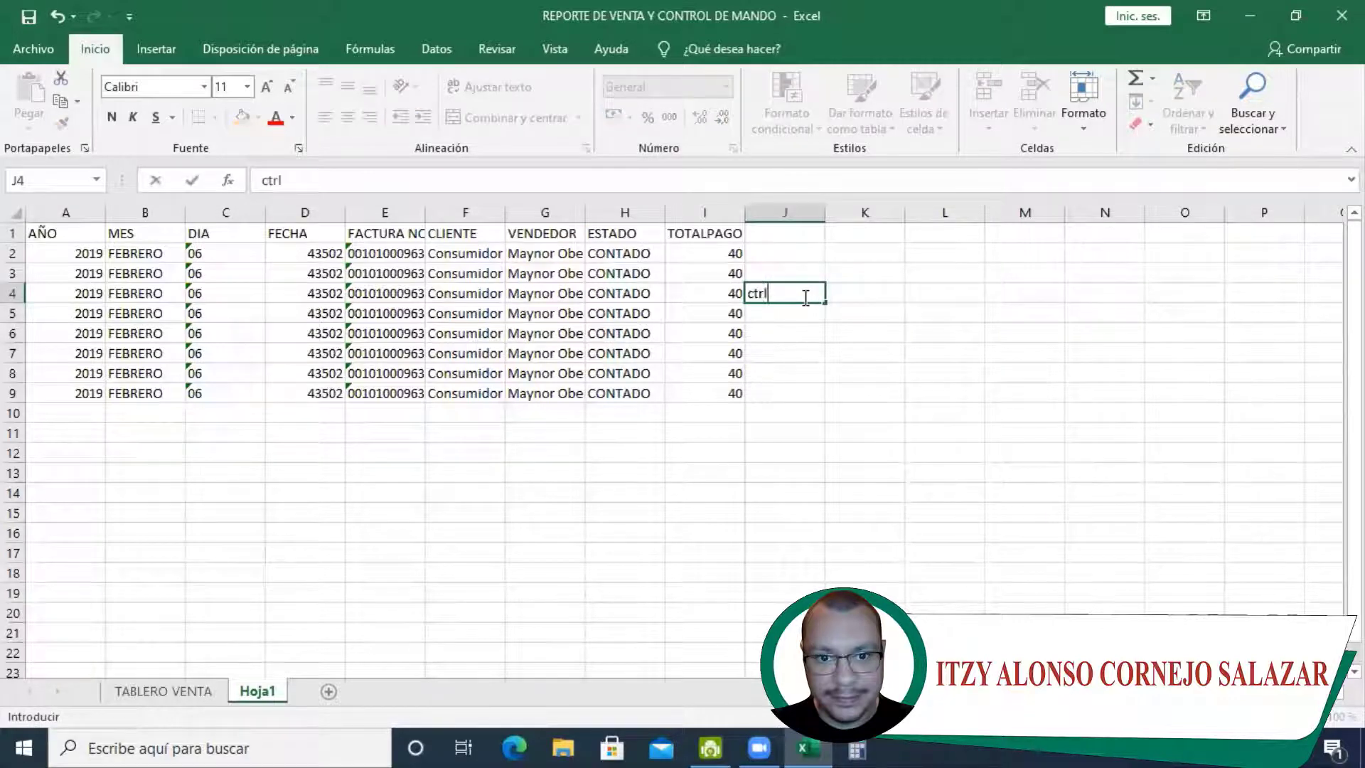
text(+T)
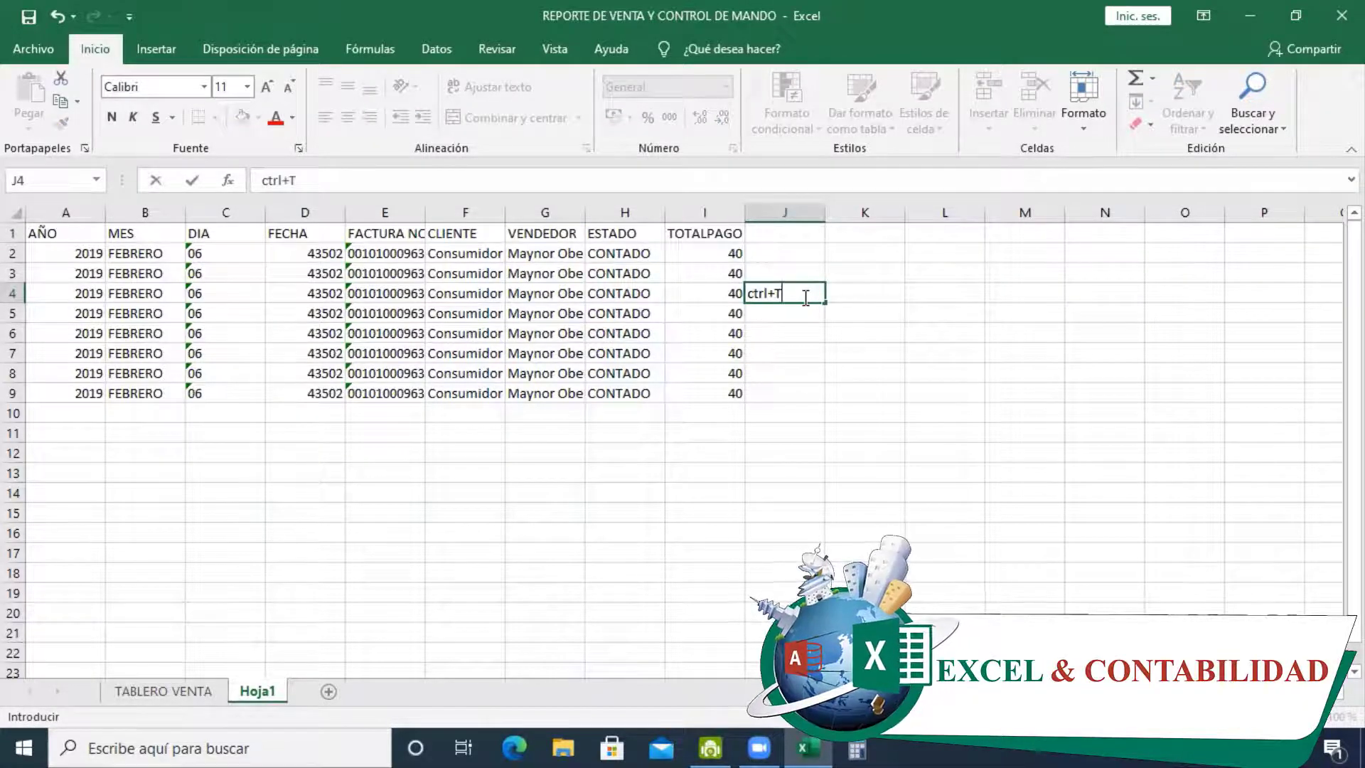
key(Return)
key(Up)
key(Delete)
Convert the range A1:I9 into a table with the option "La tabla tiene encabezados" turned off
key(Left)
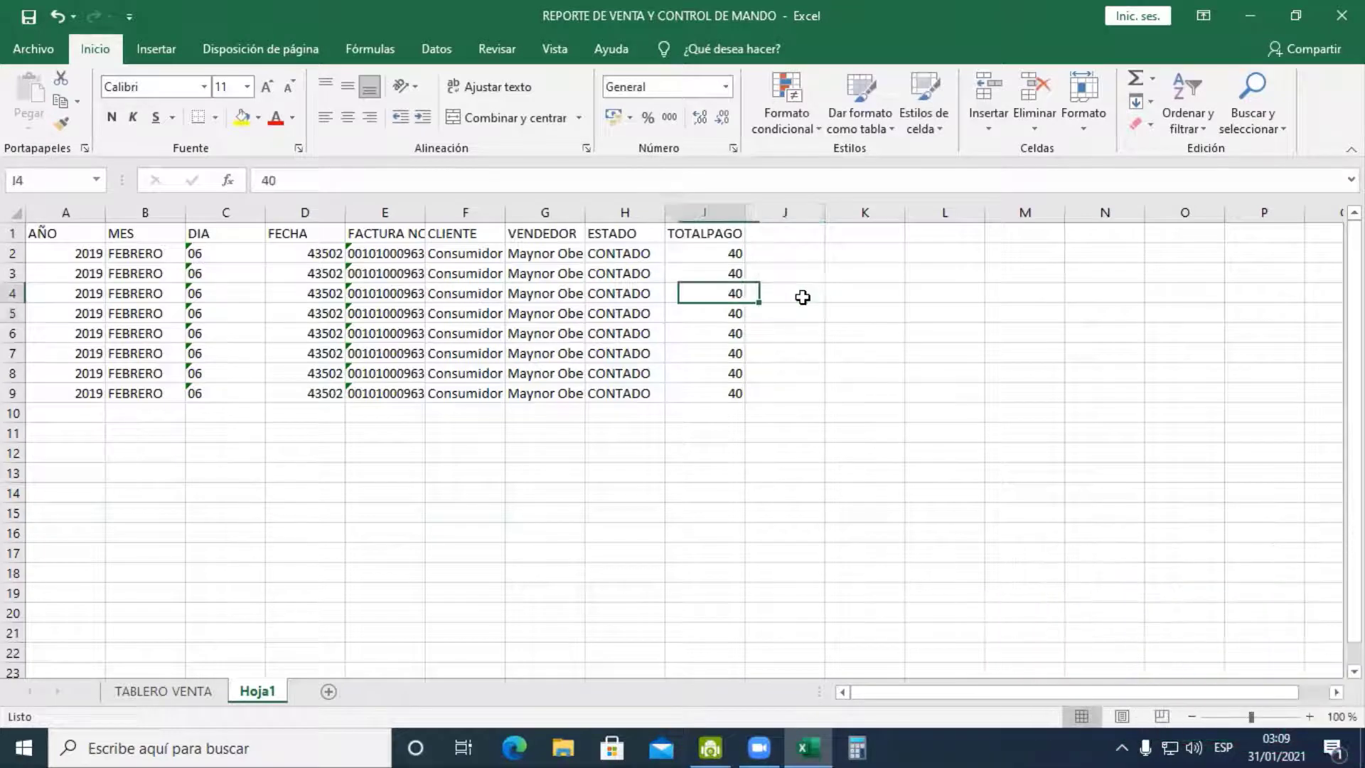
key(Left)
key(Left)
key(Left)
key(ctrl+t)
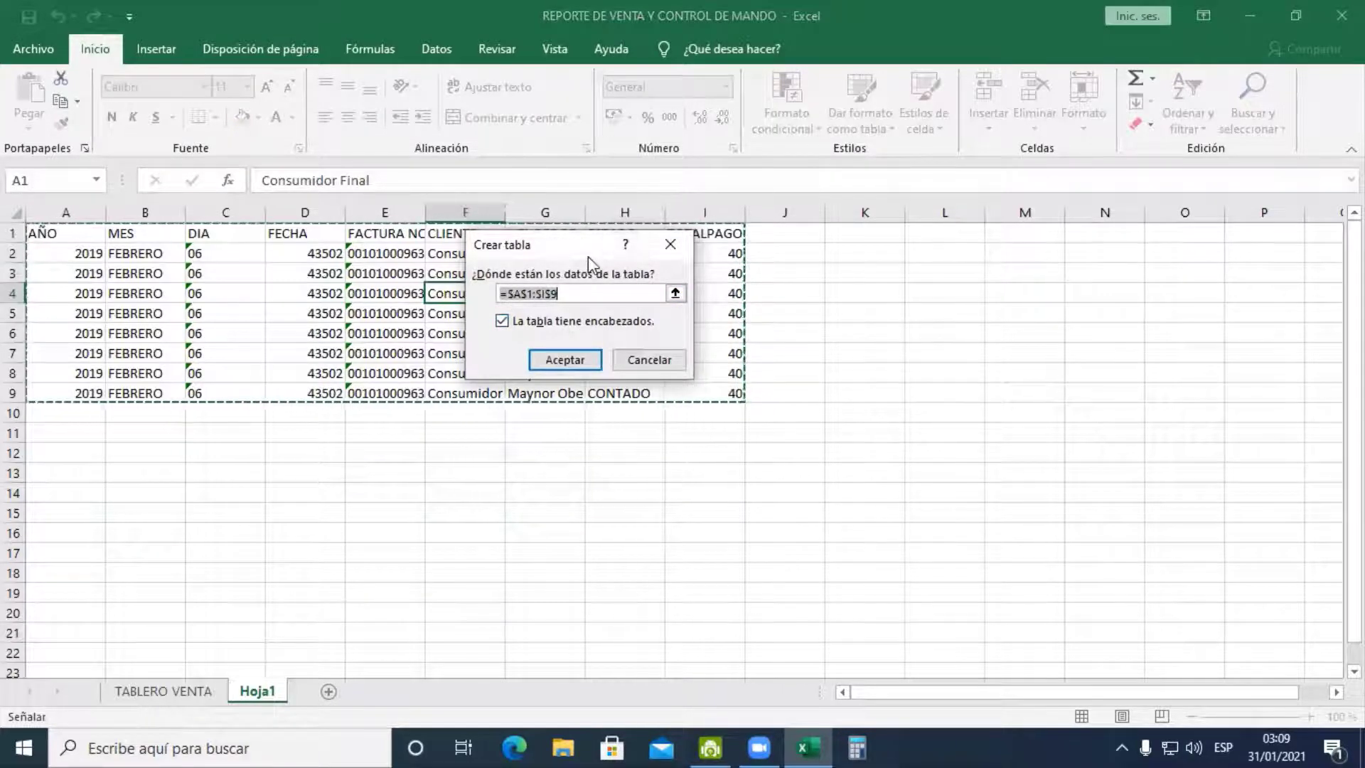
drag(582, 249, 483, 204)
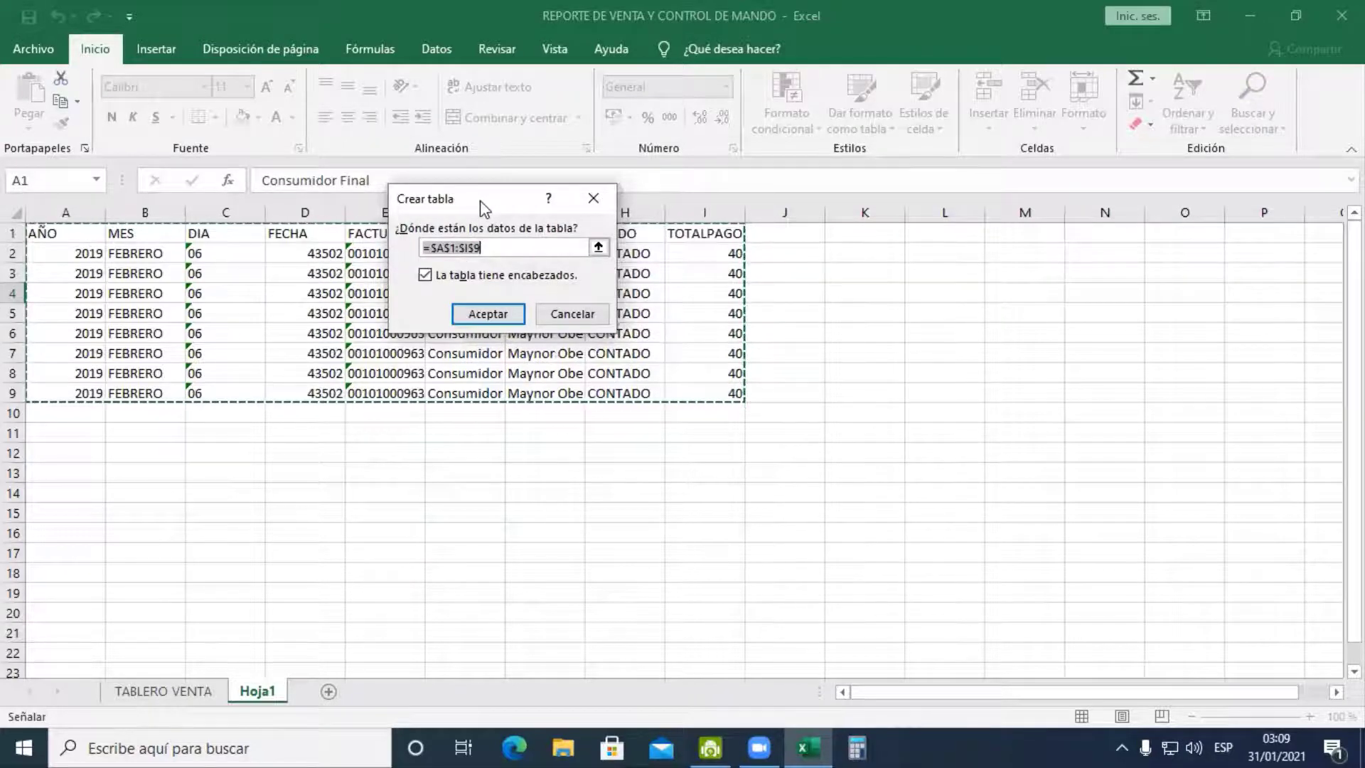
drag(484, 208, 466, 237)
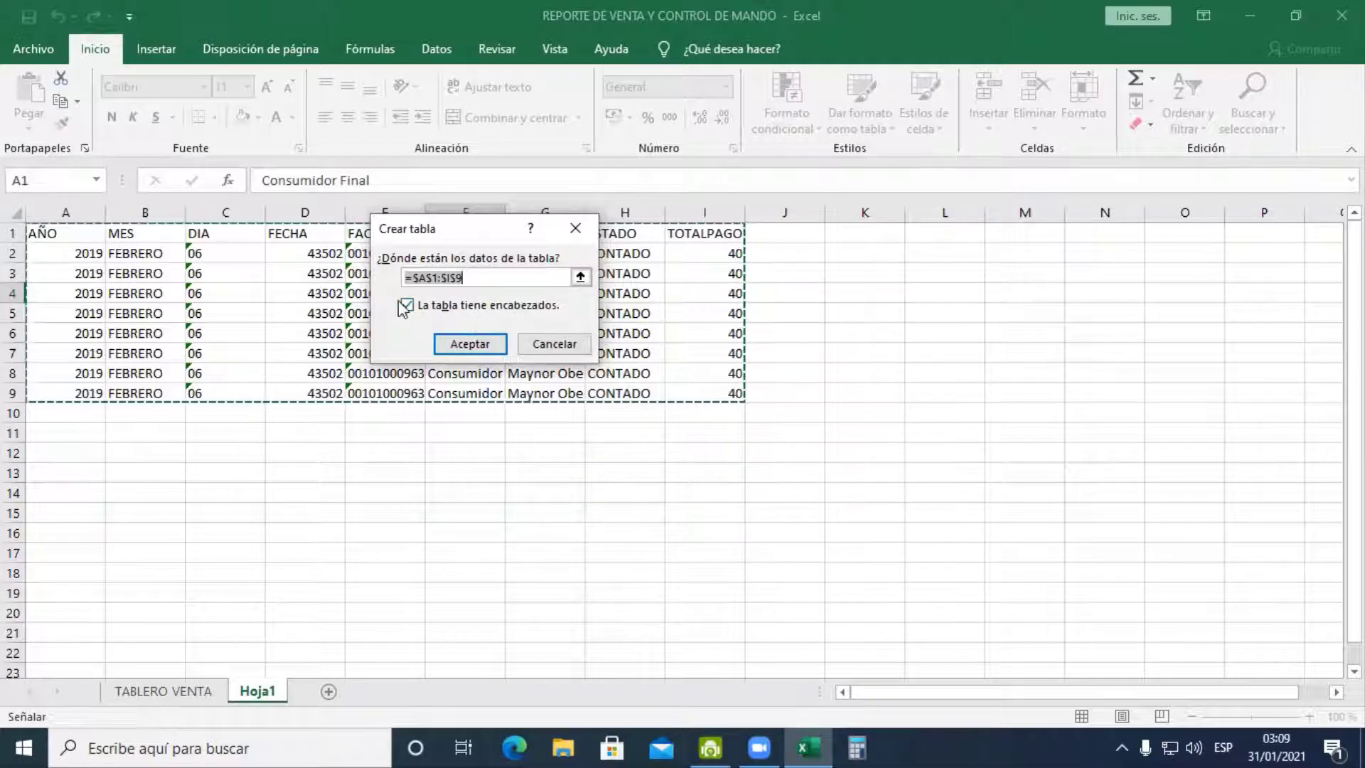
drag(441, 231, 303, 278)
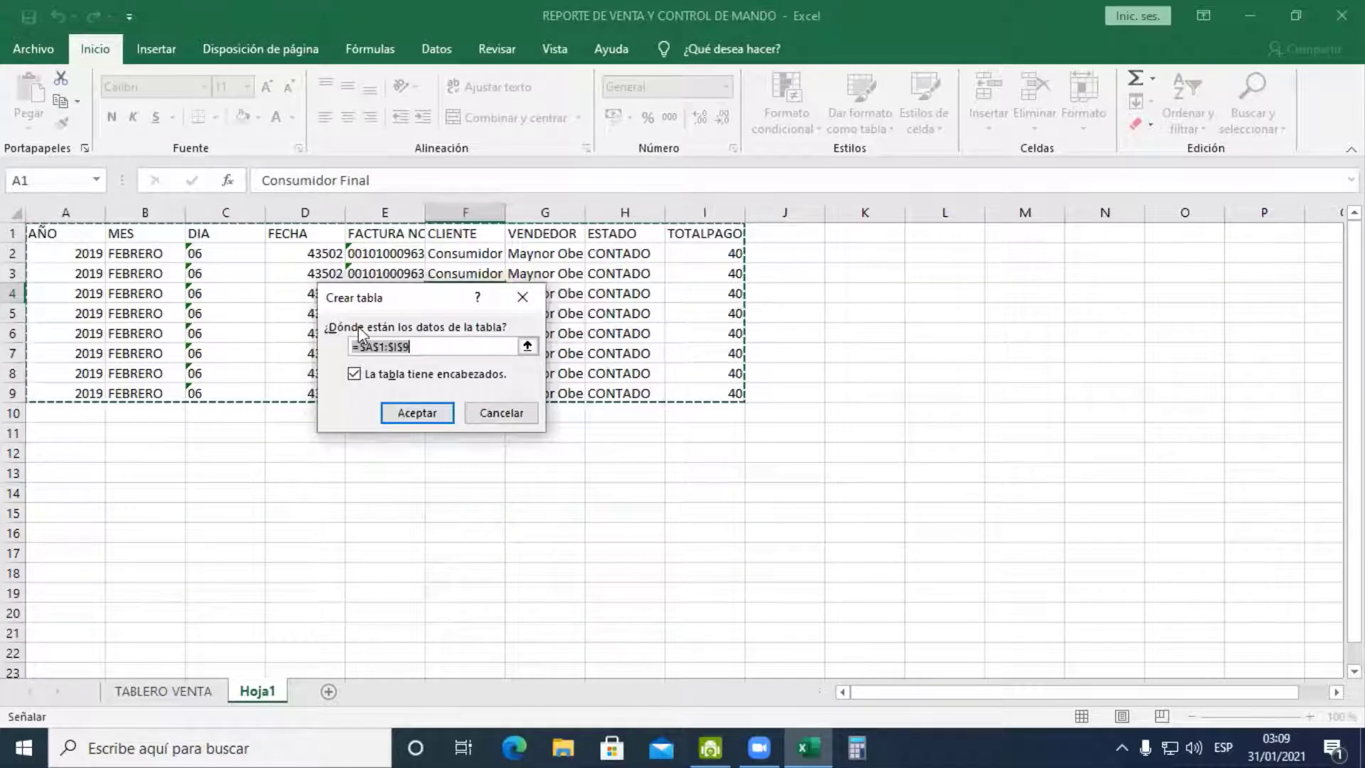
click(353, 373)
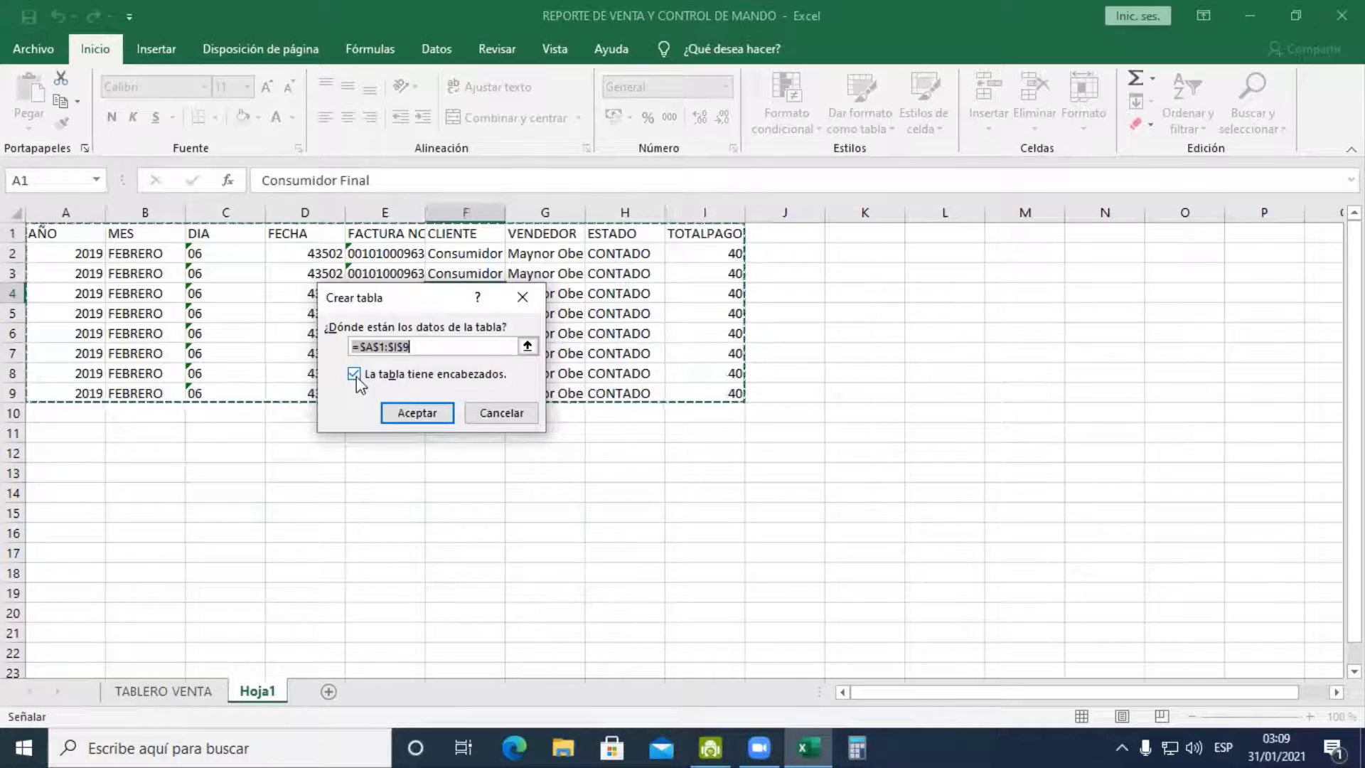
click(354, 374)
click(429, 413)
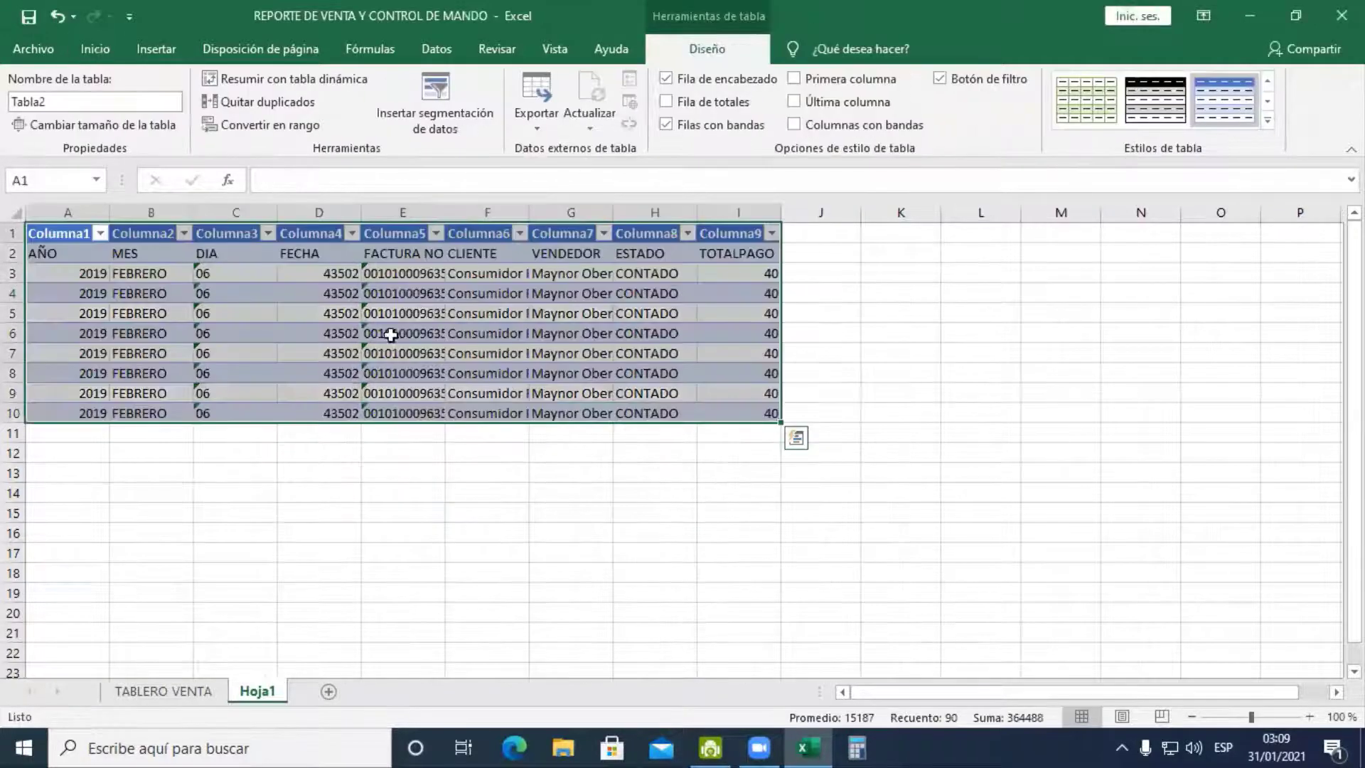
Check the generic column headings against the original headings in row 2, and undo the table creation
click(63, 253)
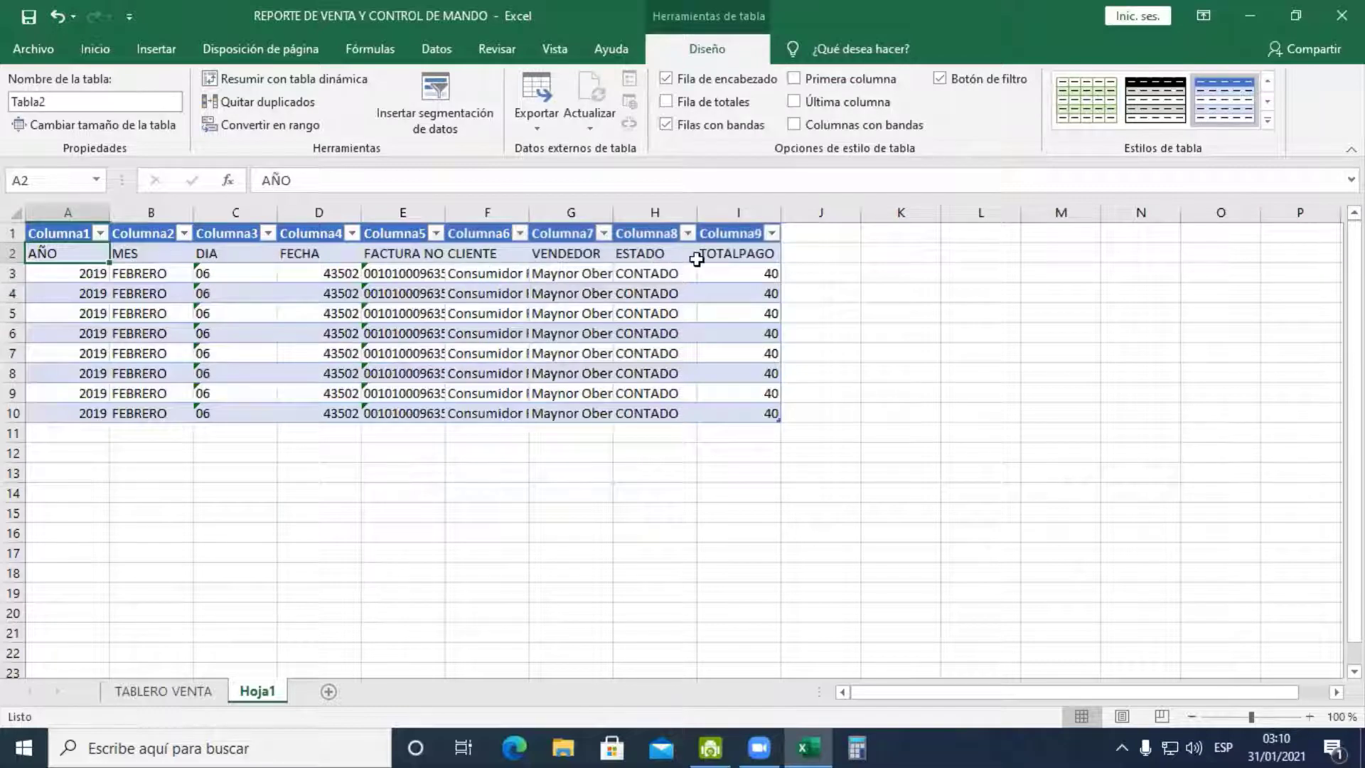
click(651, 233)
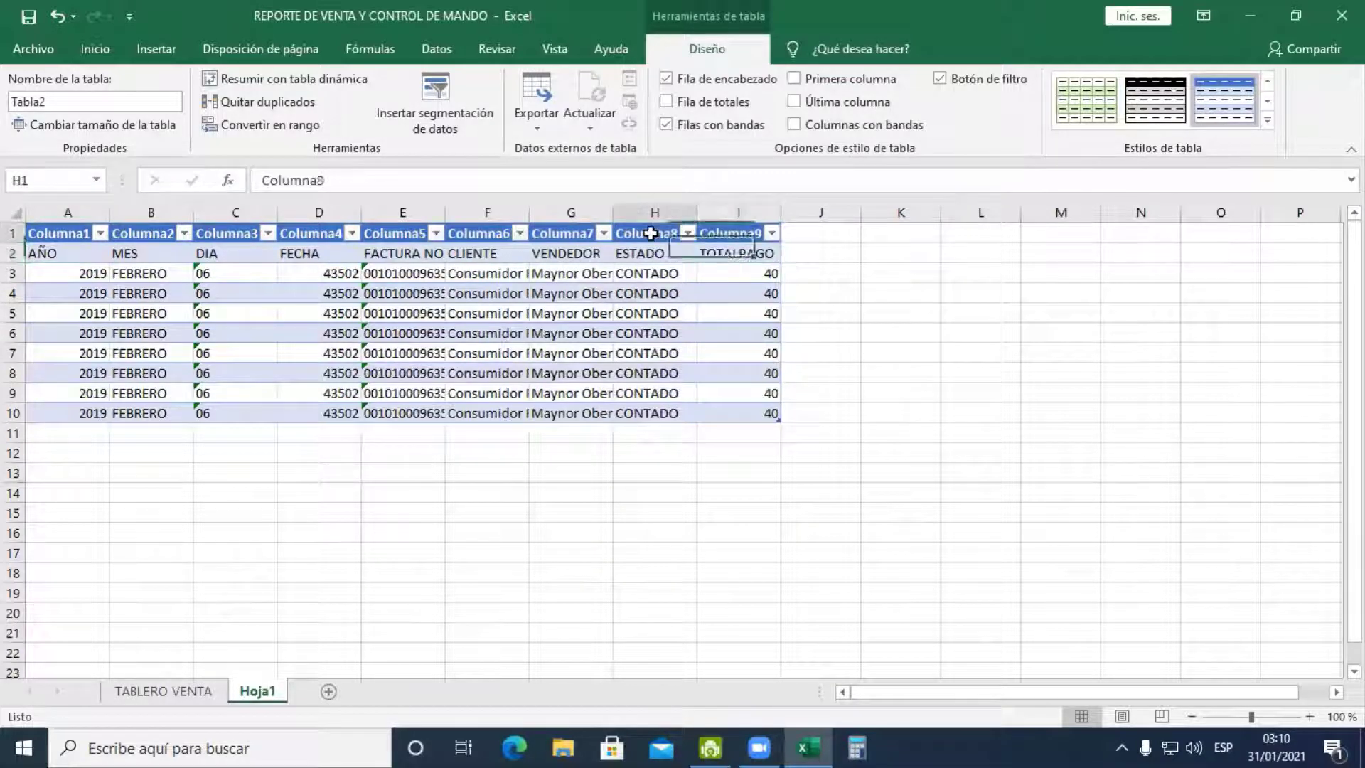
click(66, 230)
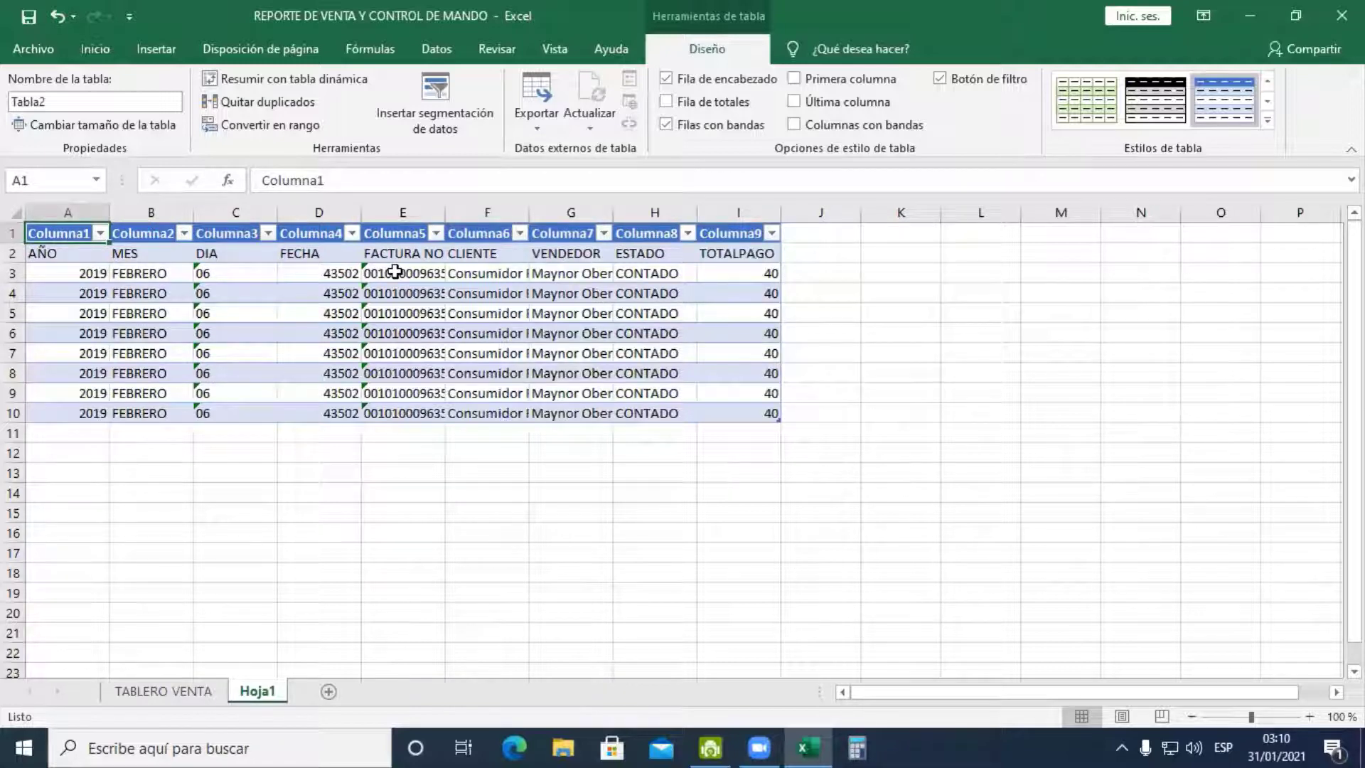
key(ctrl+z)
click(269, 265)
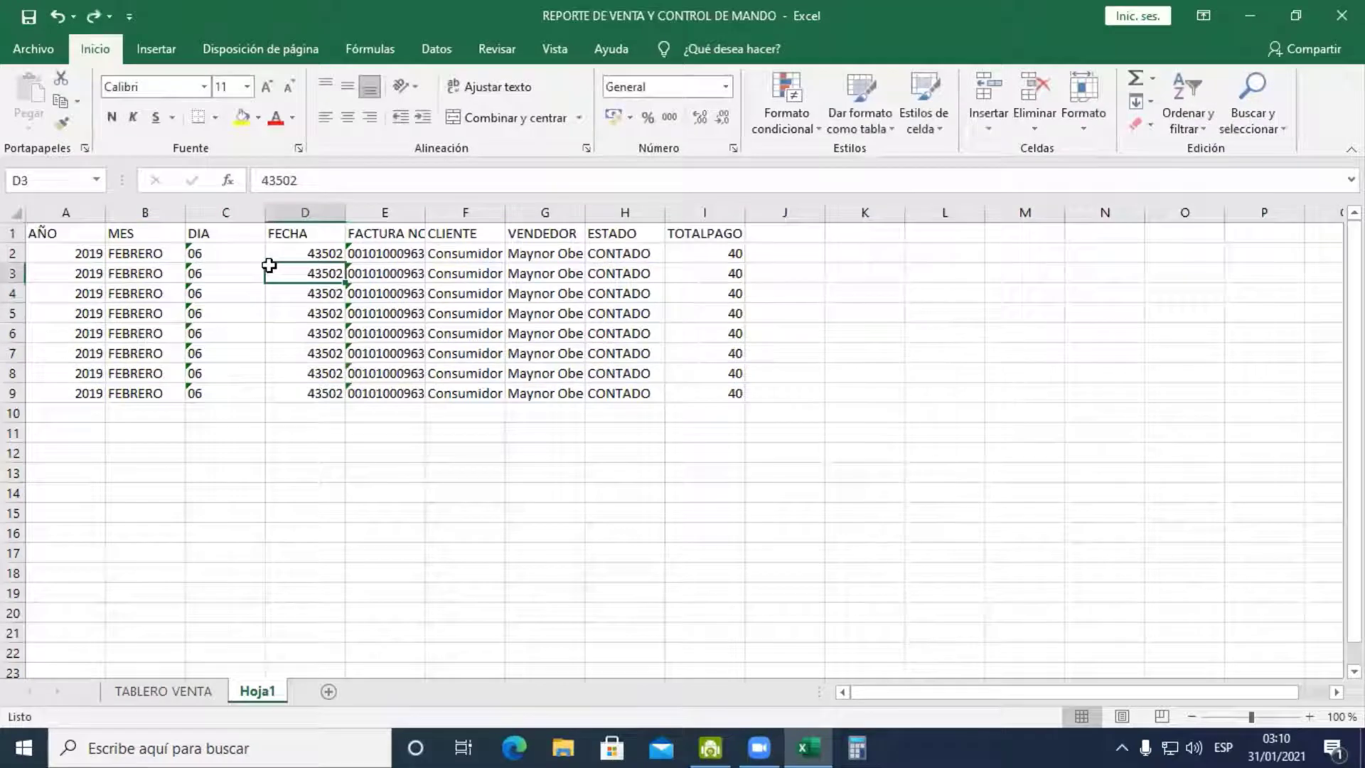
key(ctrl+w)
key(Escape)
Convert the range A1:I9 into a table that uses its first row as headers
click(375, 282)
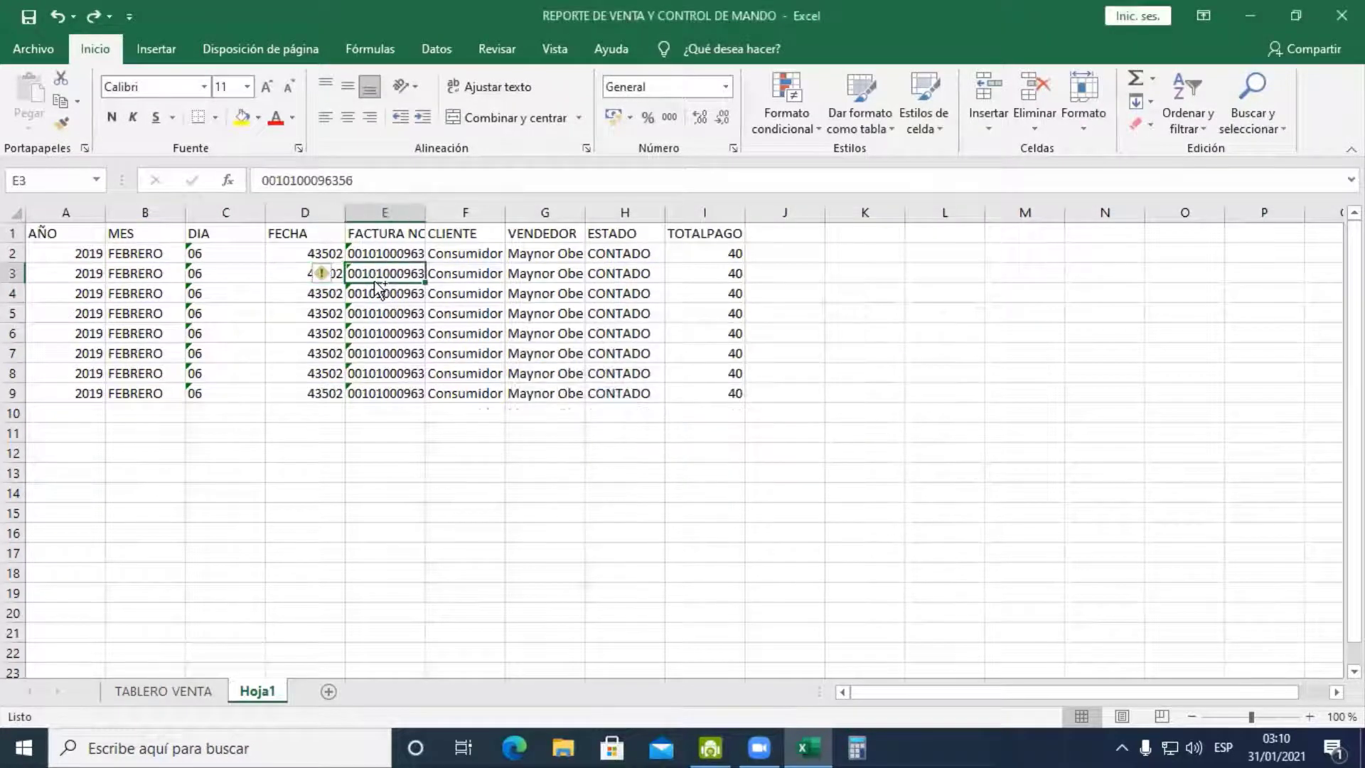
key(ctrl+t)
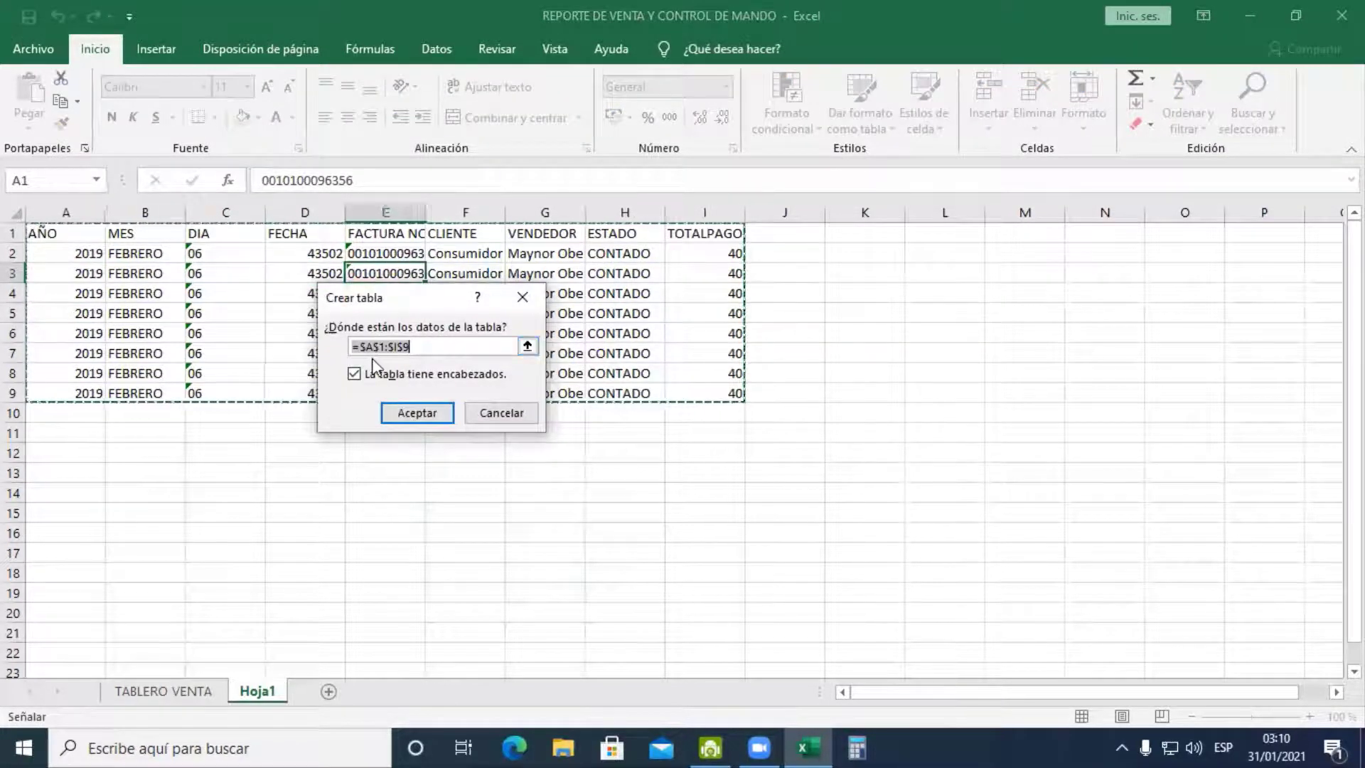
click(420, 412)
click(336, 315)
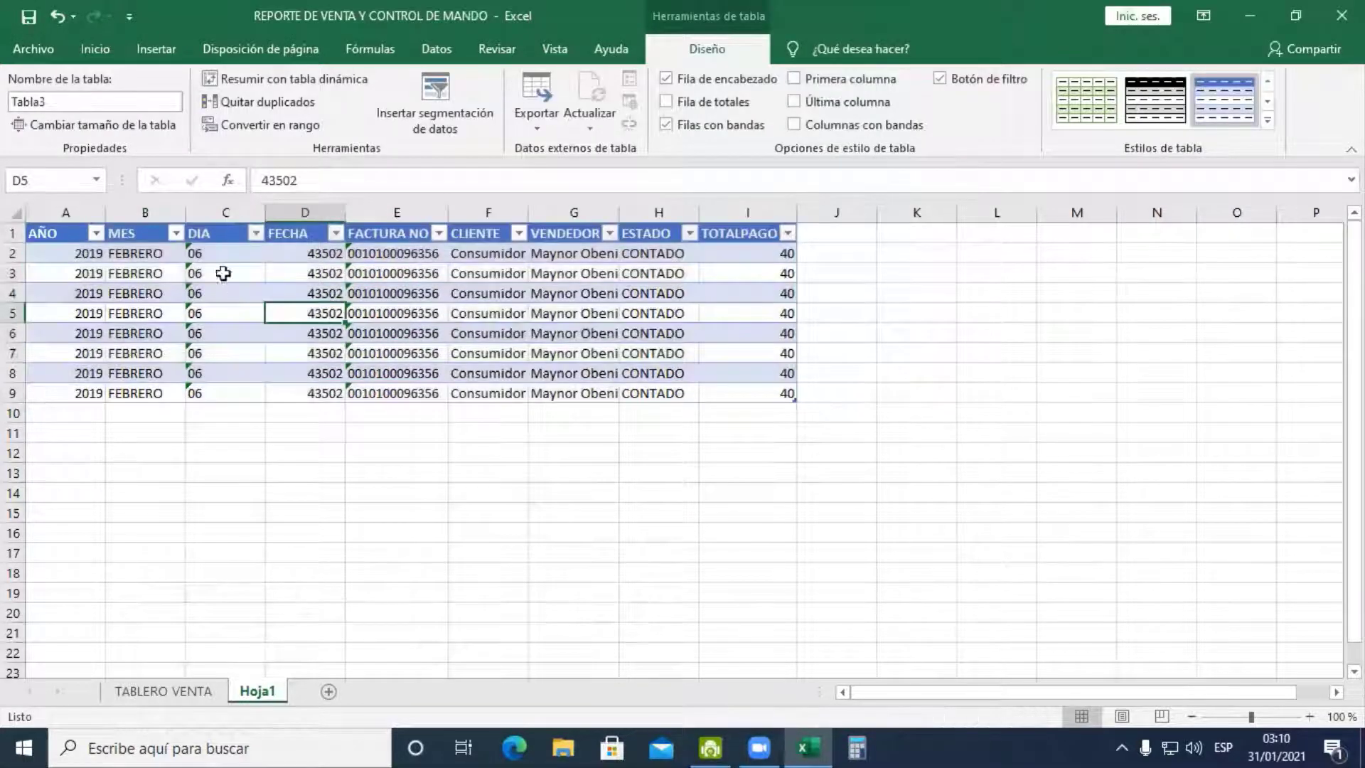
Examine the new table's header cells and compare the table design options available with a cell inside and outside the table selected
click(60, 233)
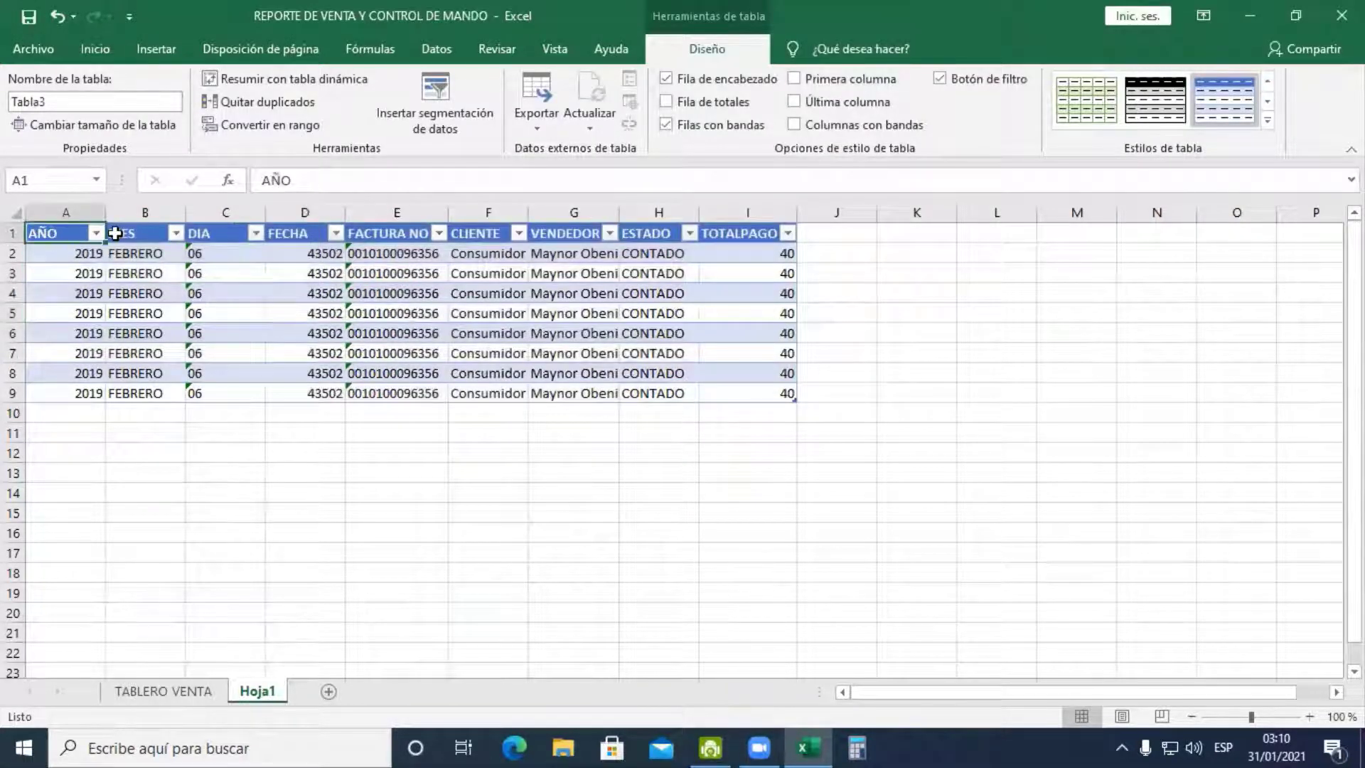
click(131, 233)
click(224, 233)
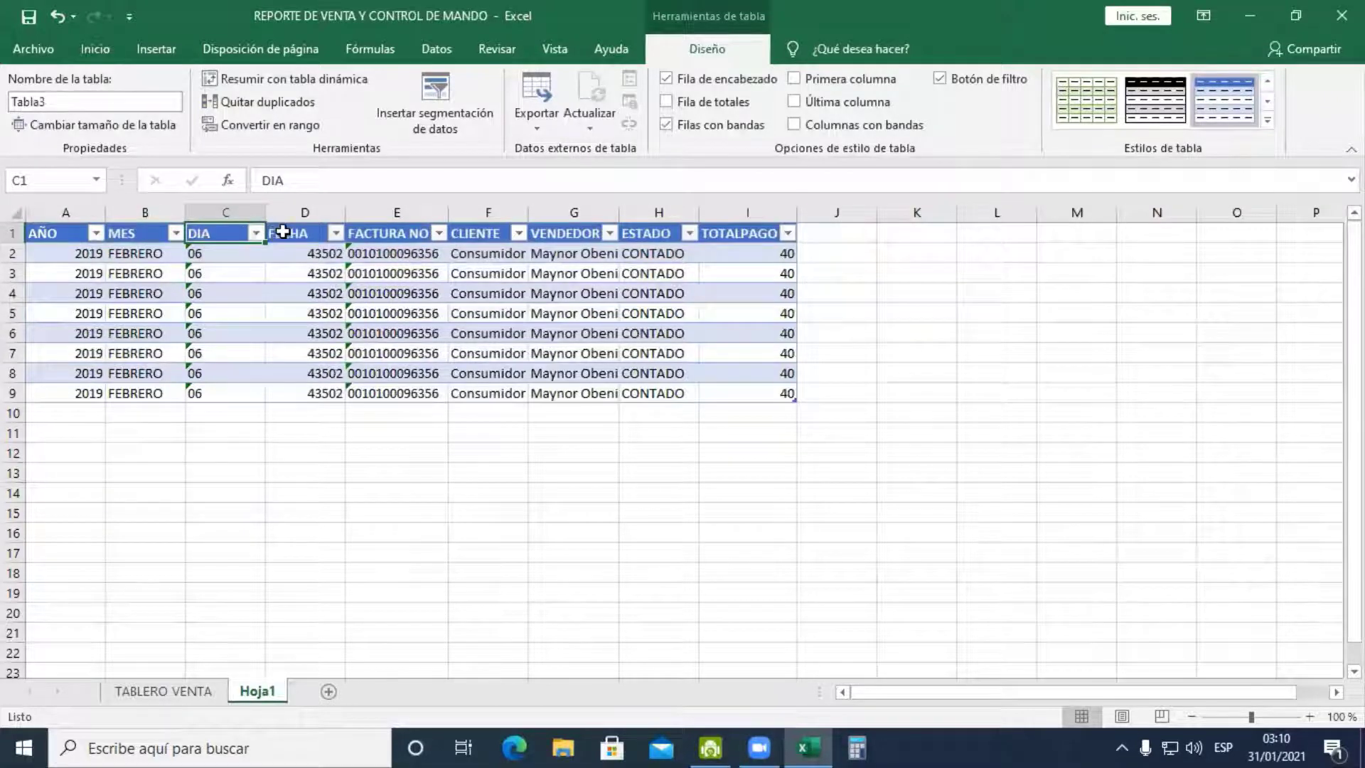
click(280, 233)
click(693, 307)
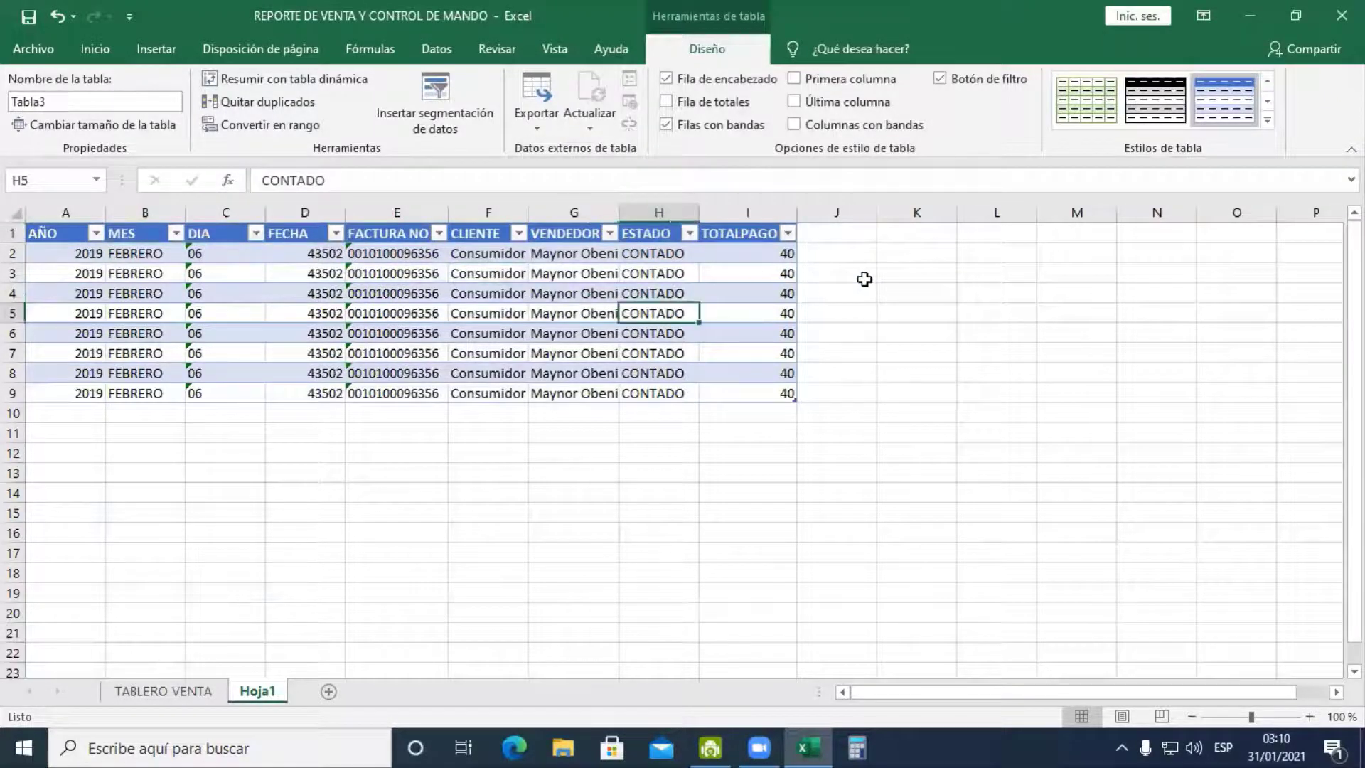
click(886, 290)
click(746, 292)
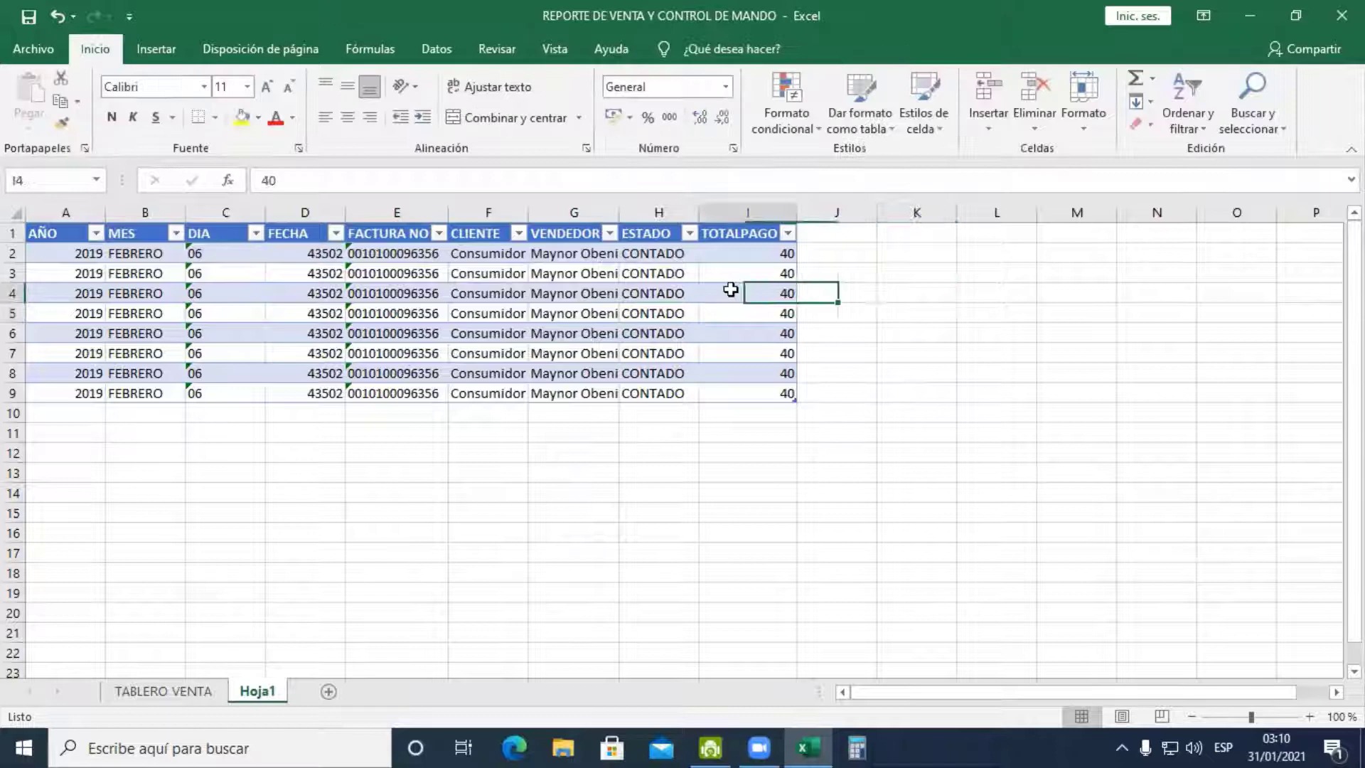
click(932, 302)
click(750, 297)
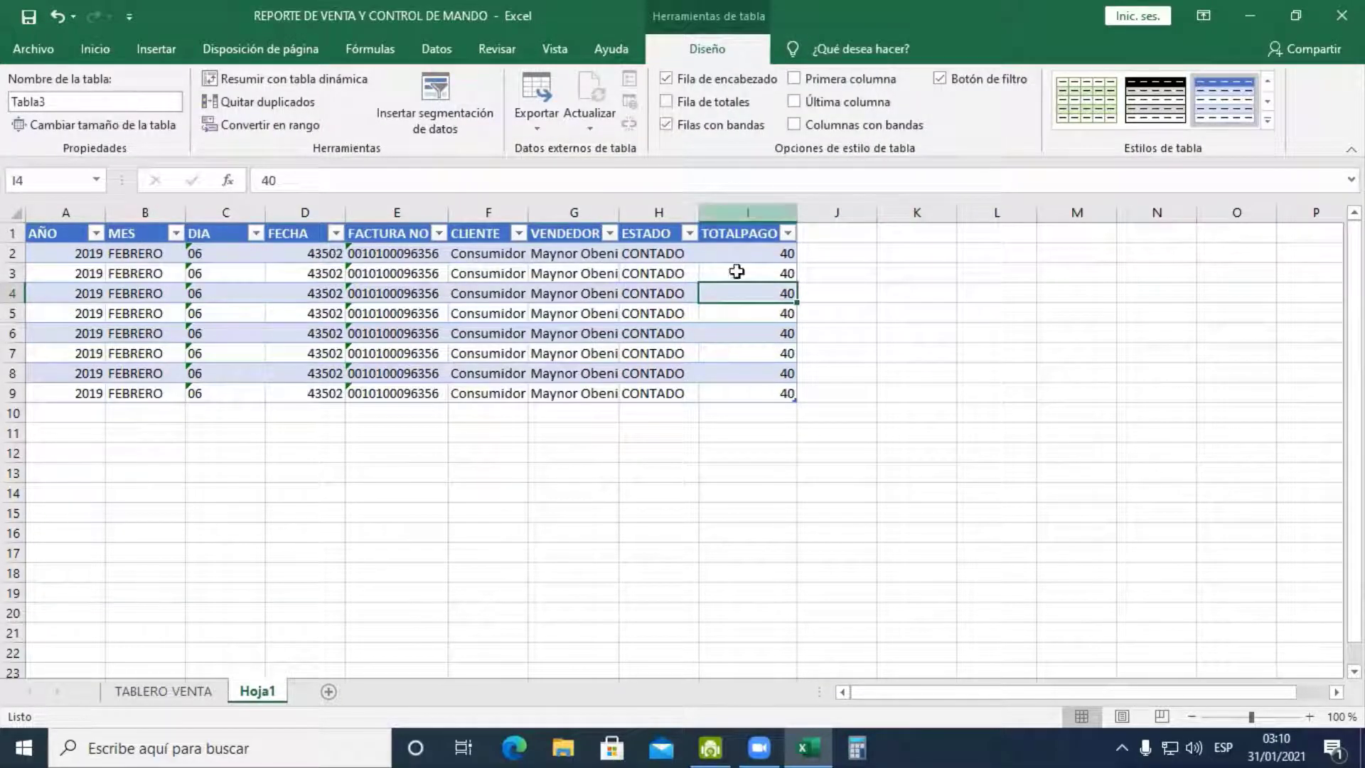
click(668, 294)
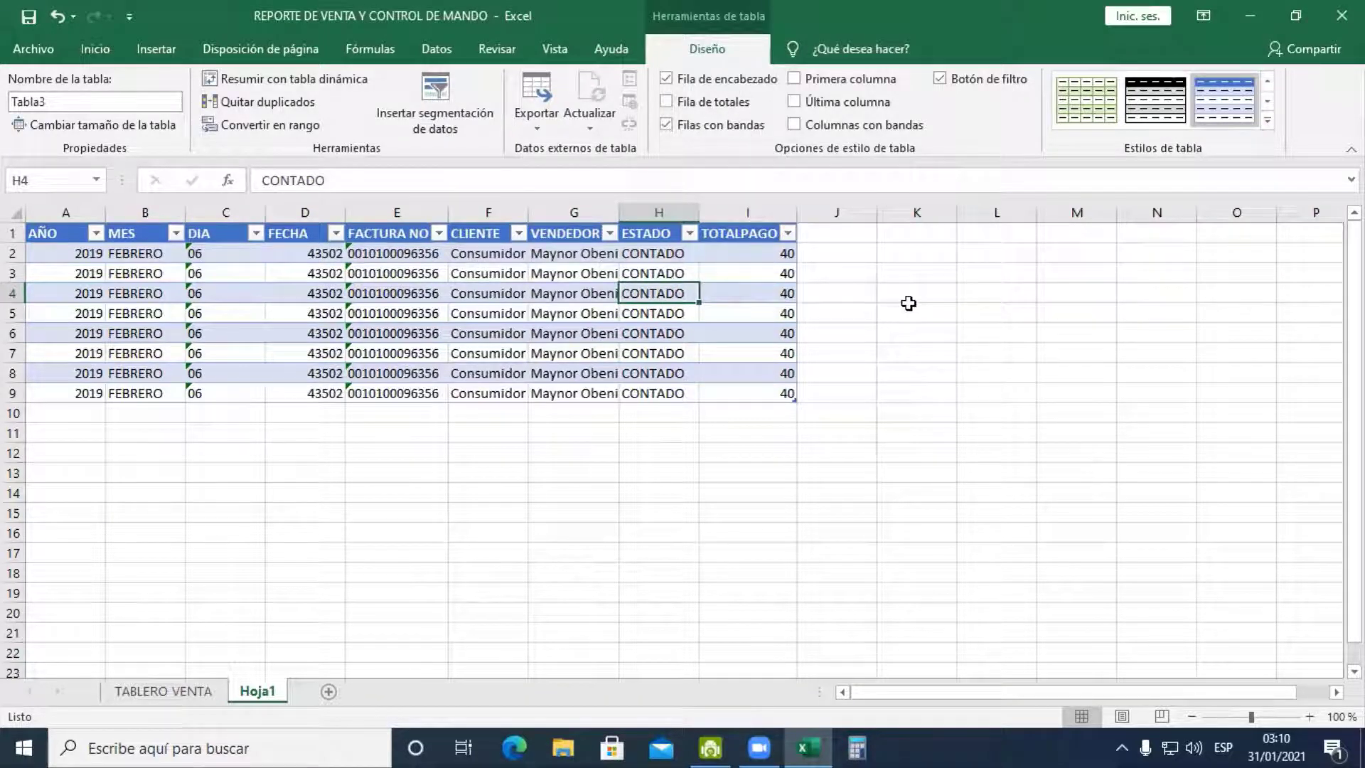
click(761, 288)
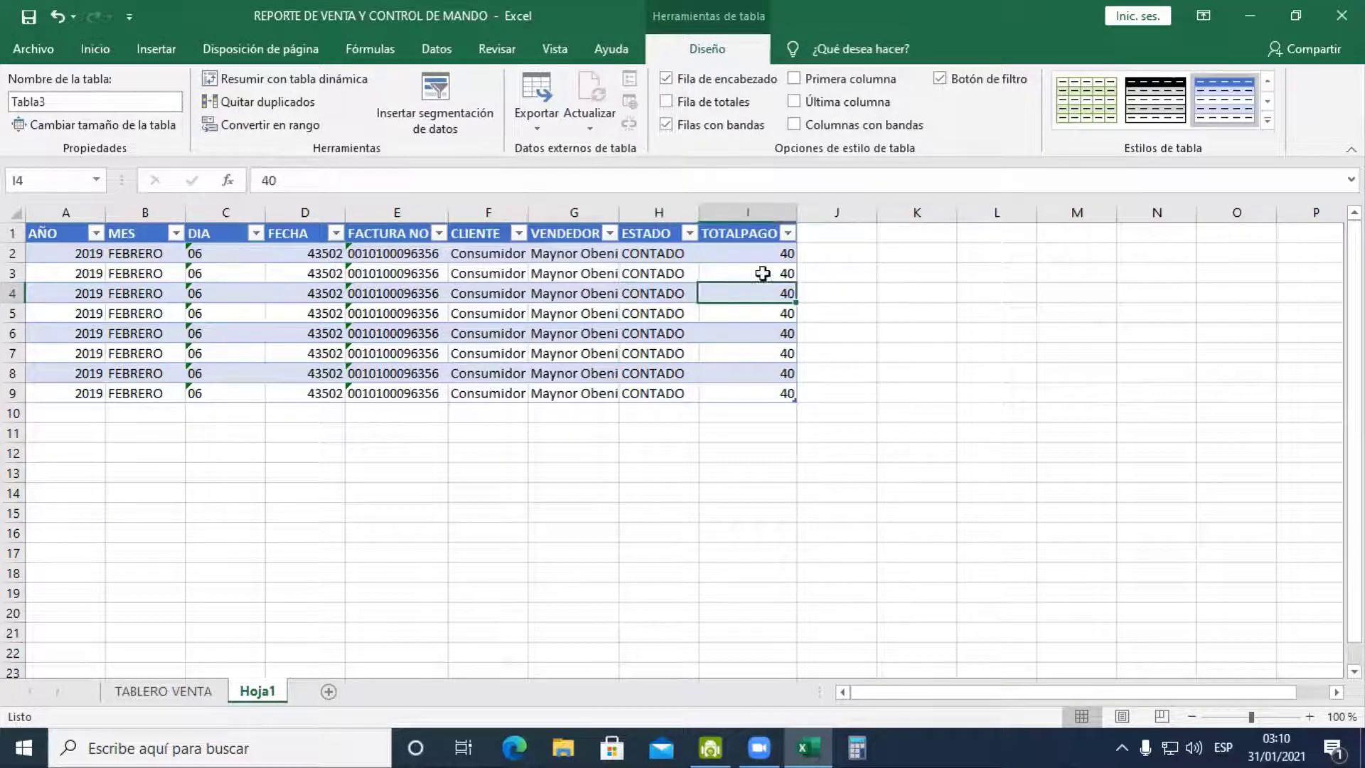
Add a totals row to the table and use Suma for the TOTALPAGO column
click(970, 84)
click(969, 84)
click(734, 104)
click(782, 413)
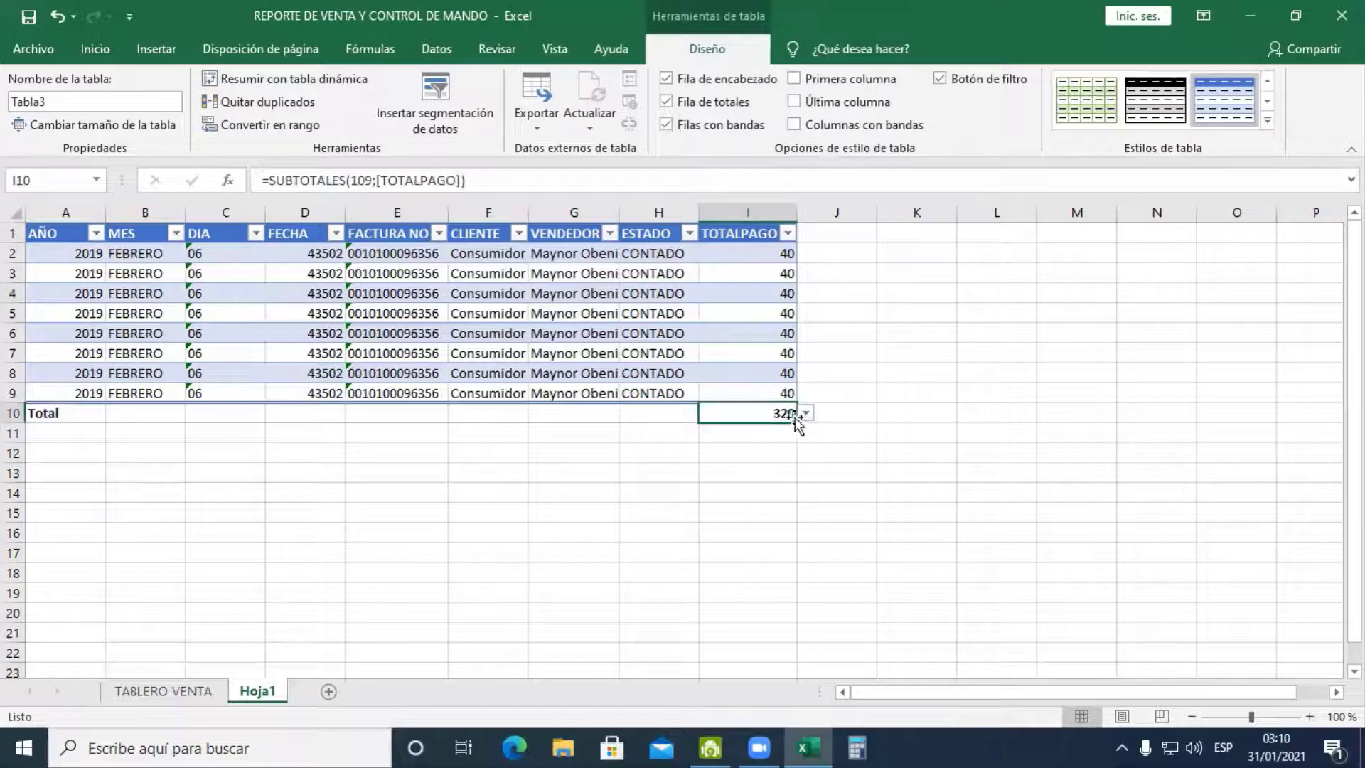
click(808, 415)
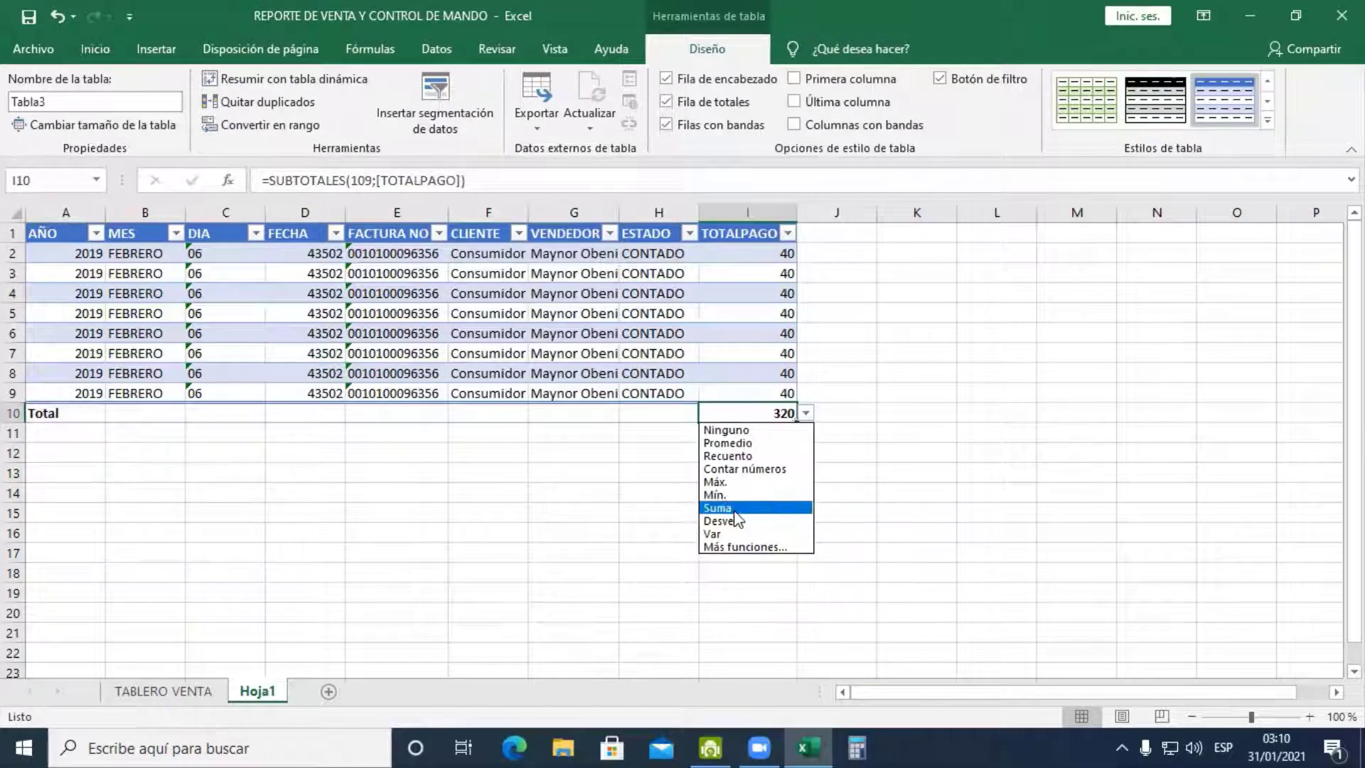
click(743, 506)
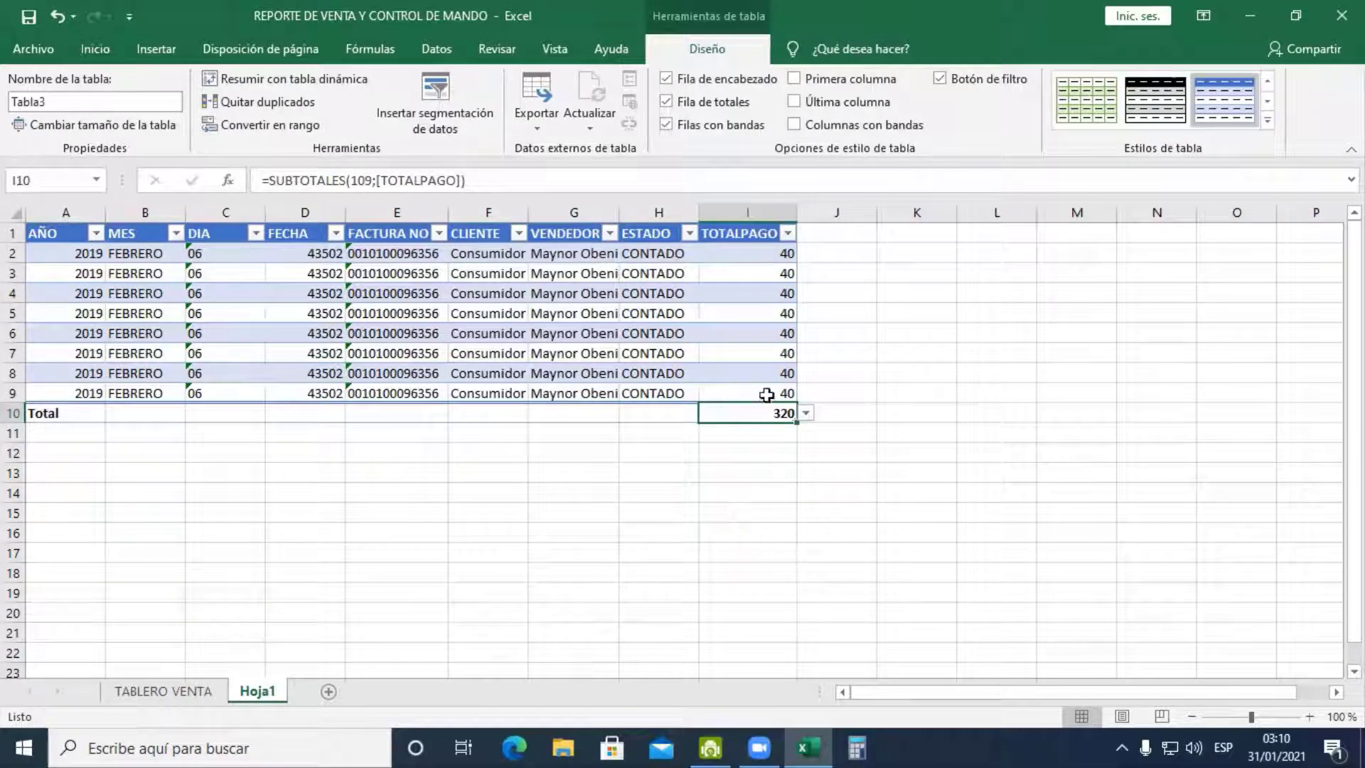
Apply the thousands-separator accounting format to the whole TOTALPAGO column, including its total
click(746, 221)
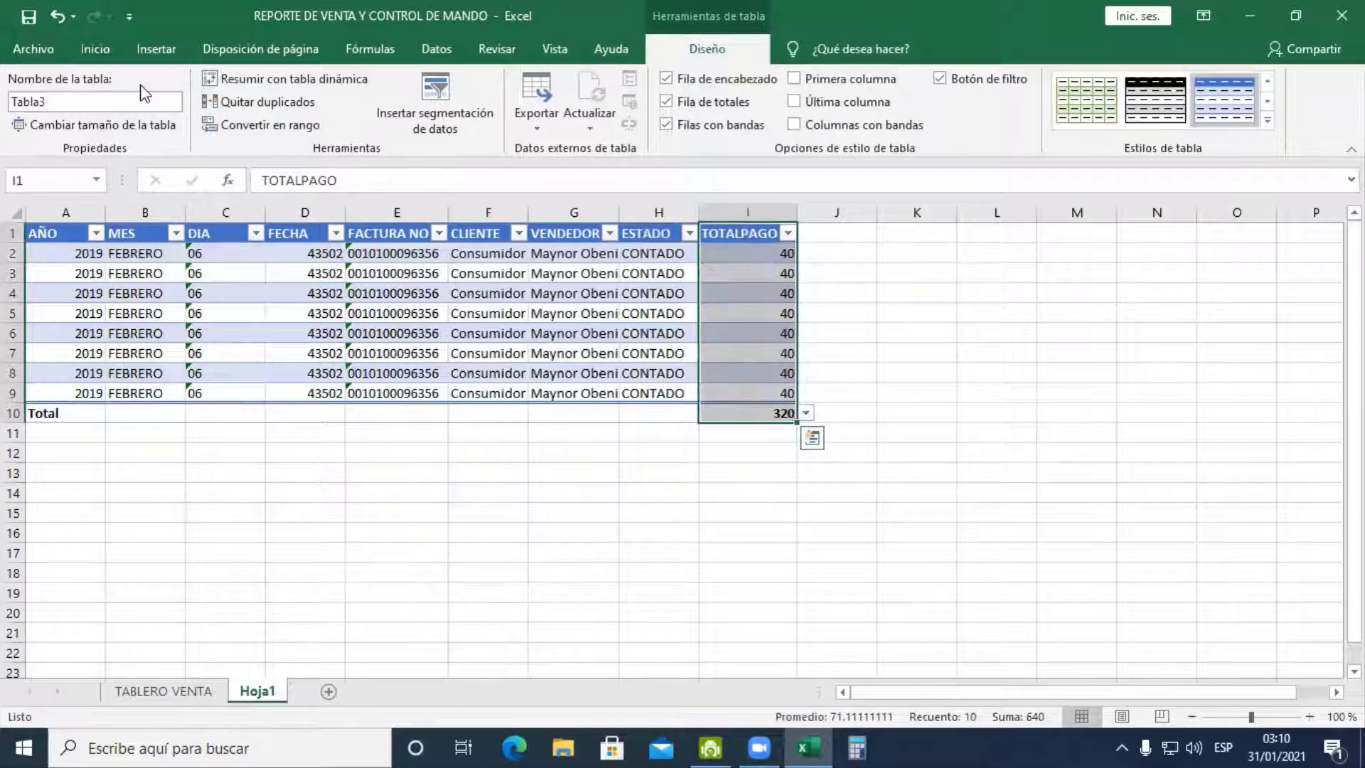
click(95, 48)
click(669, 117)
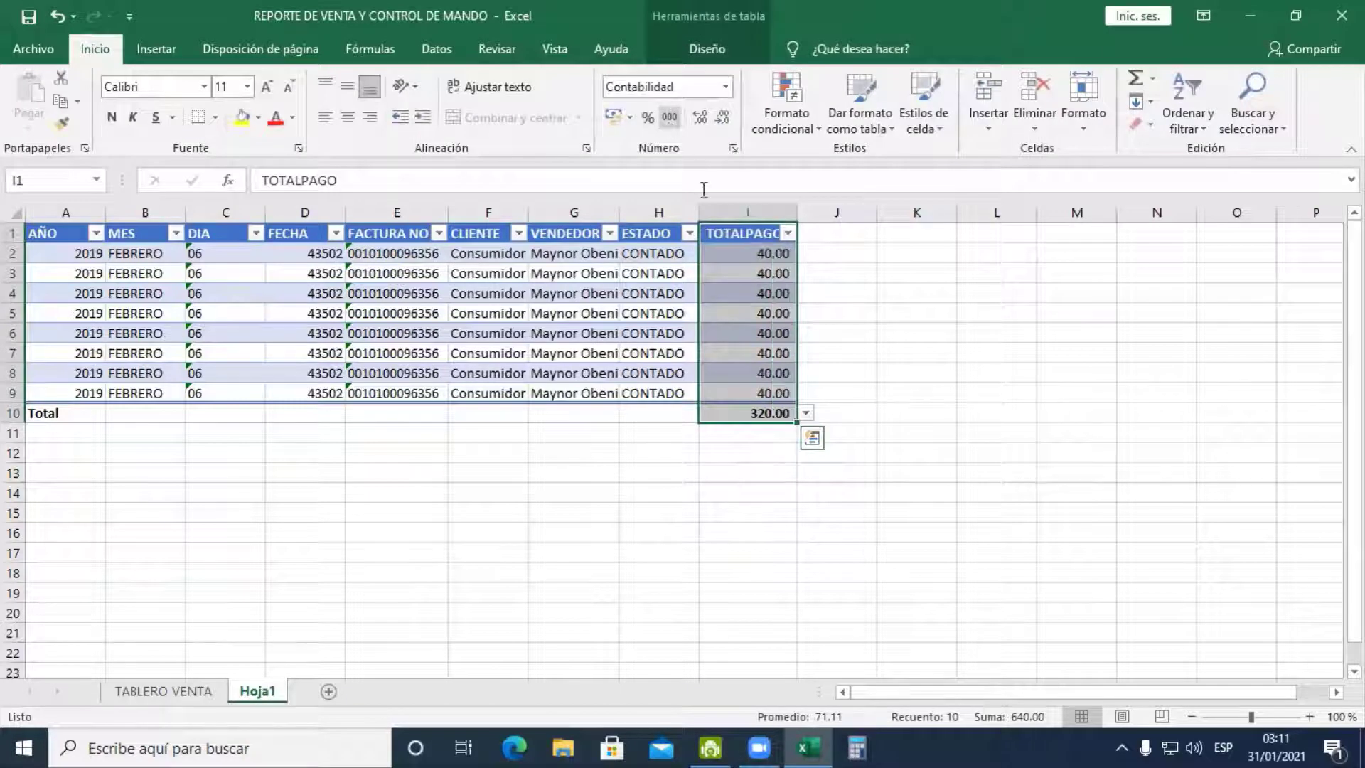
click(830, 292)
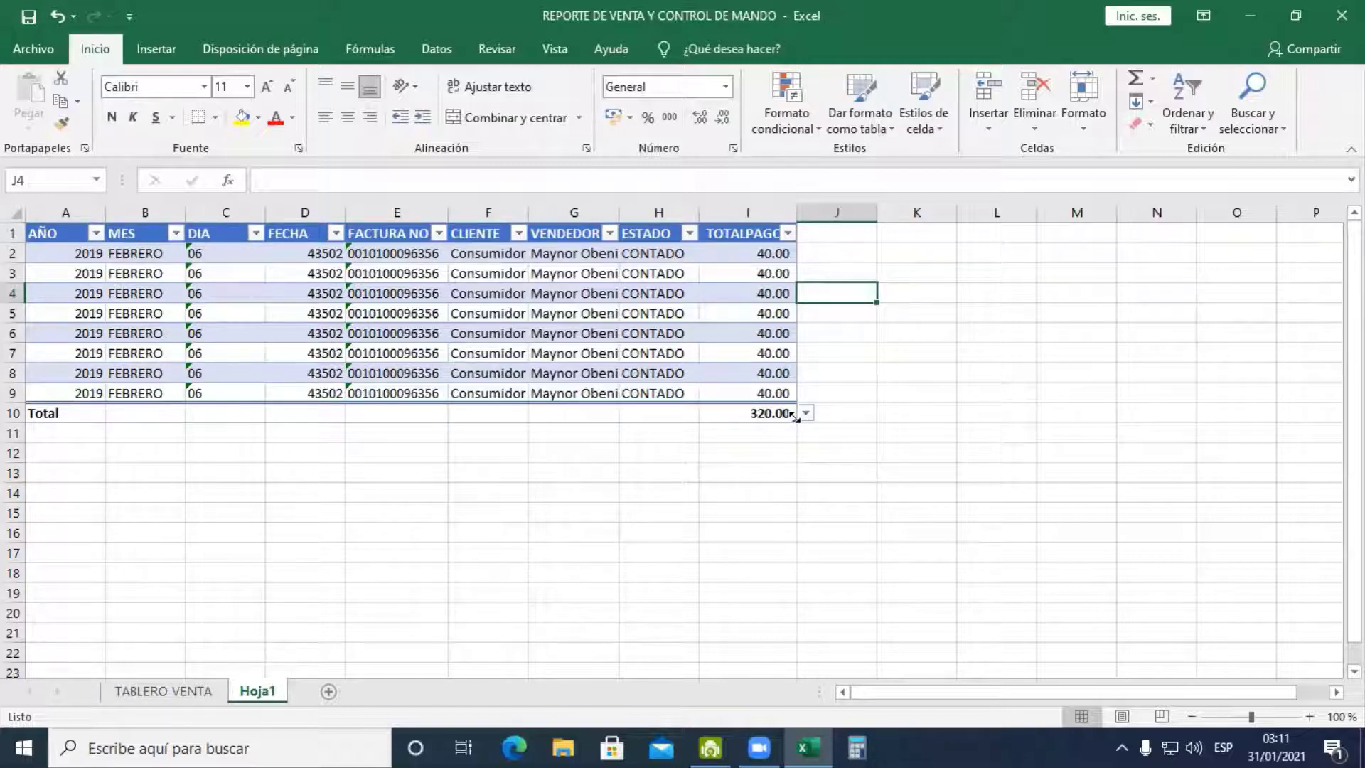
Extend the table downward with empty rows so that its totals row sits in row 16
drag(794, 417, 796, 542)
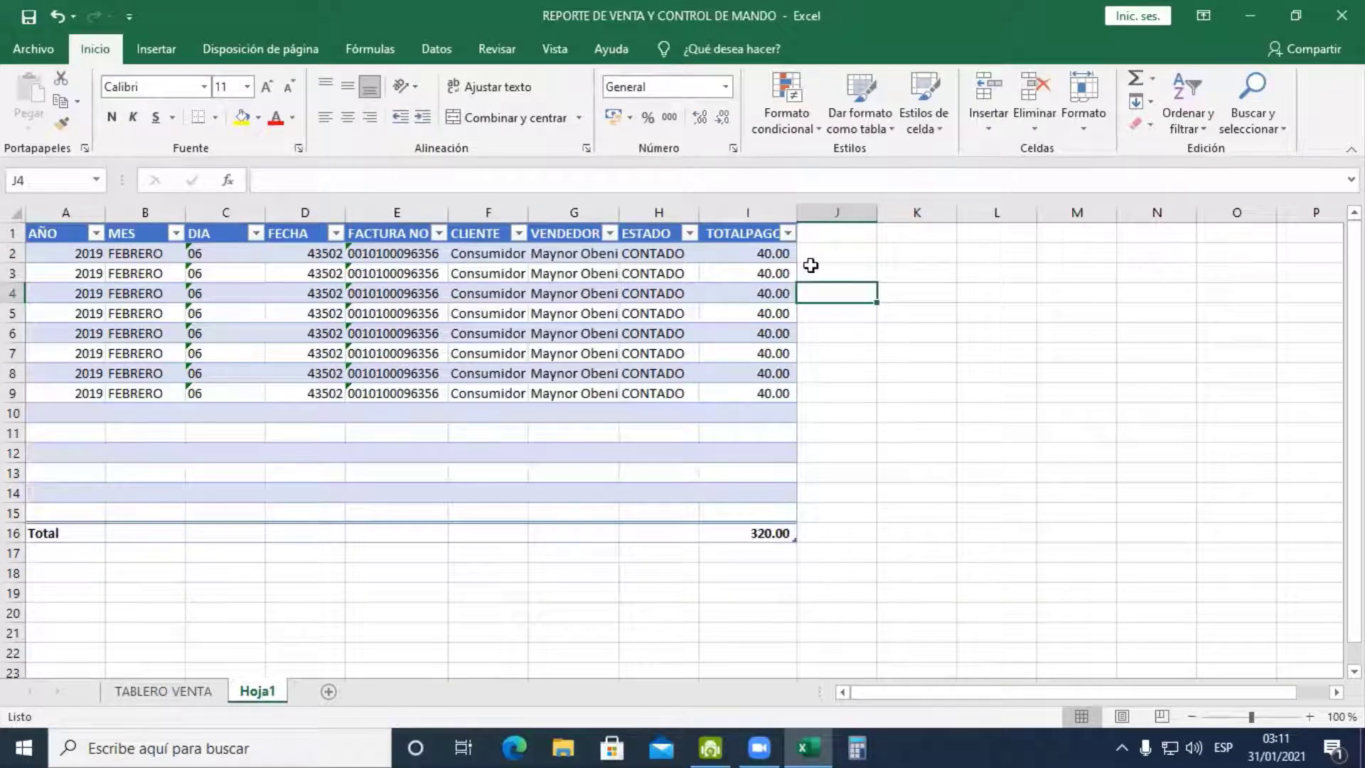
click(821, 234)
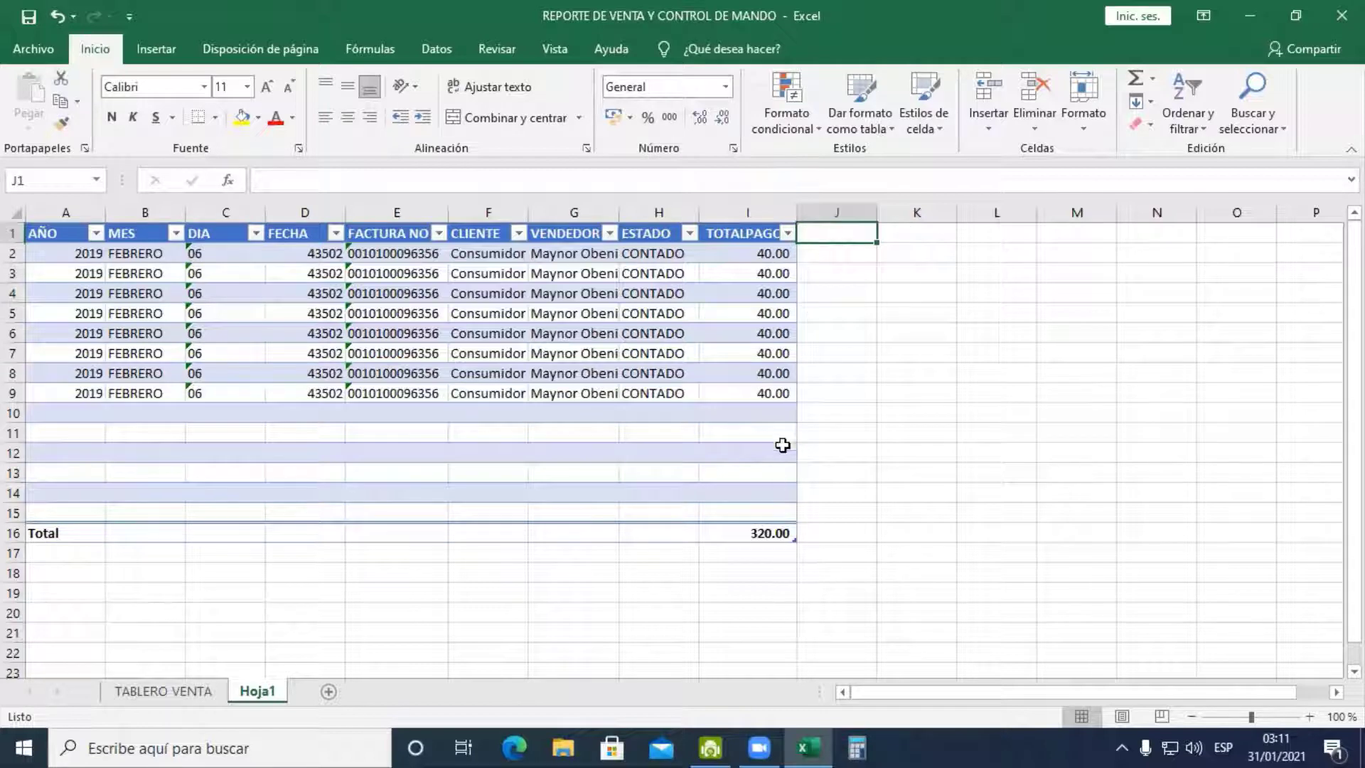
click(765, 272)
Insert a blank table row above the record in row 7 and a new table column to the right of TOTALPAGO
right_click(759, 353)
mouse_move(968, 414)
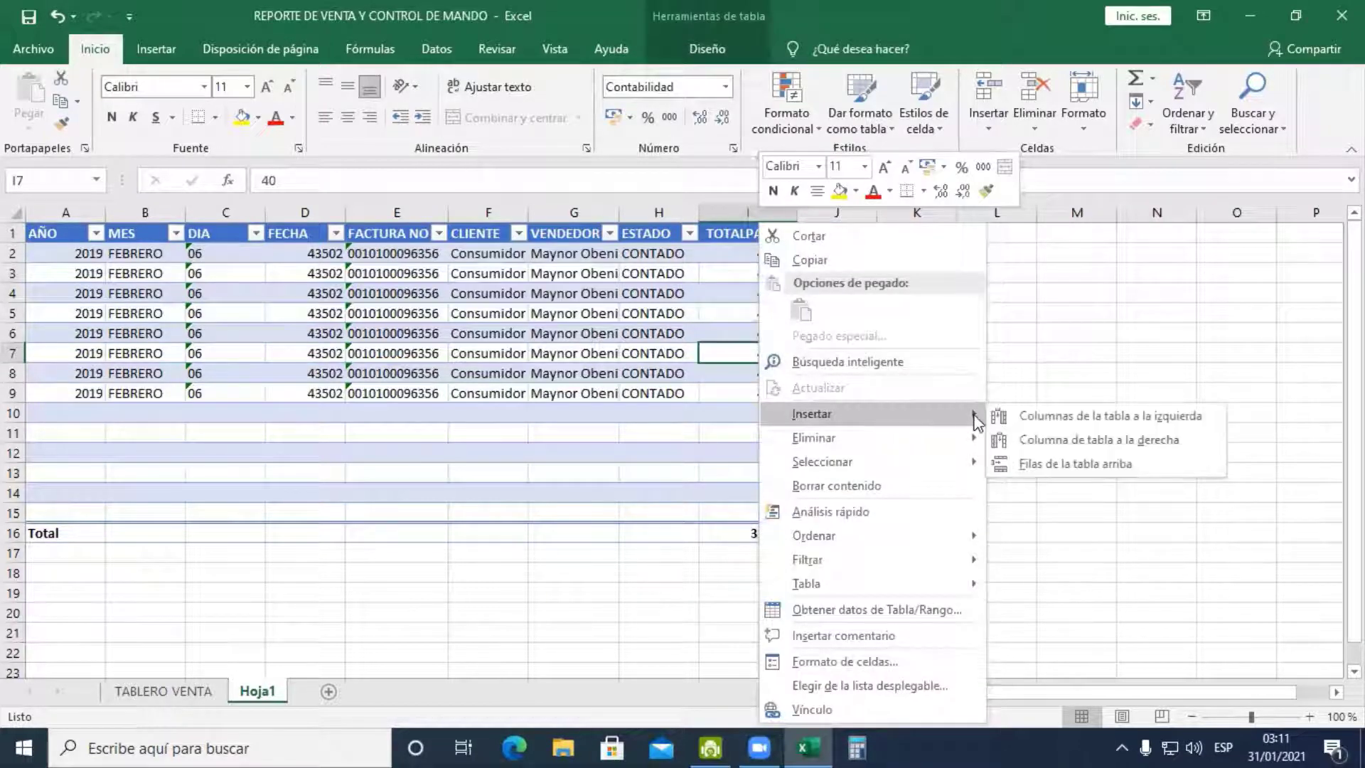
click(1026, 464)
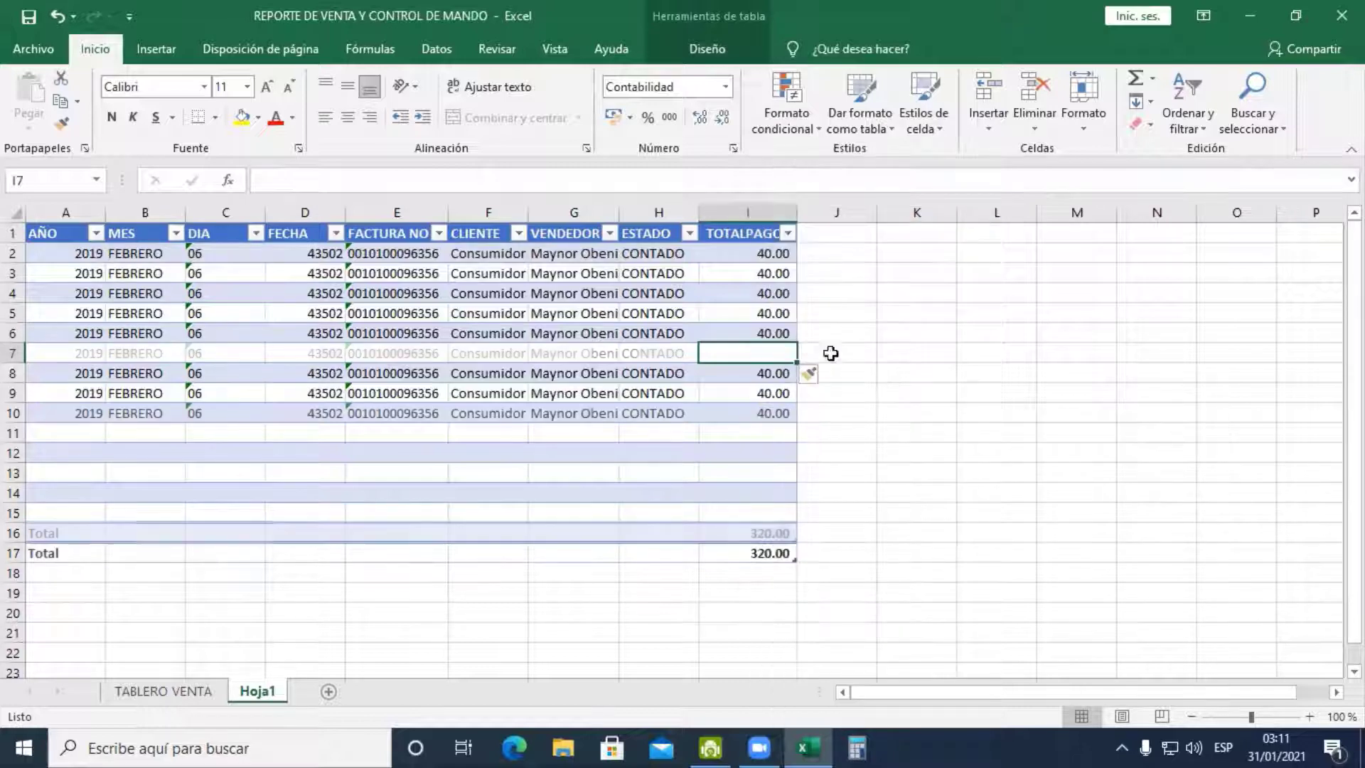
right_click(782, 333)
mouse_move(975, 417)
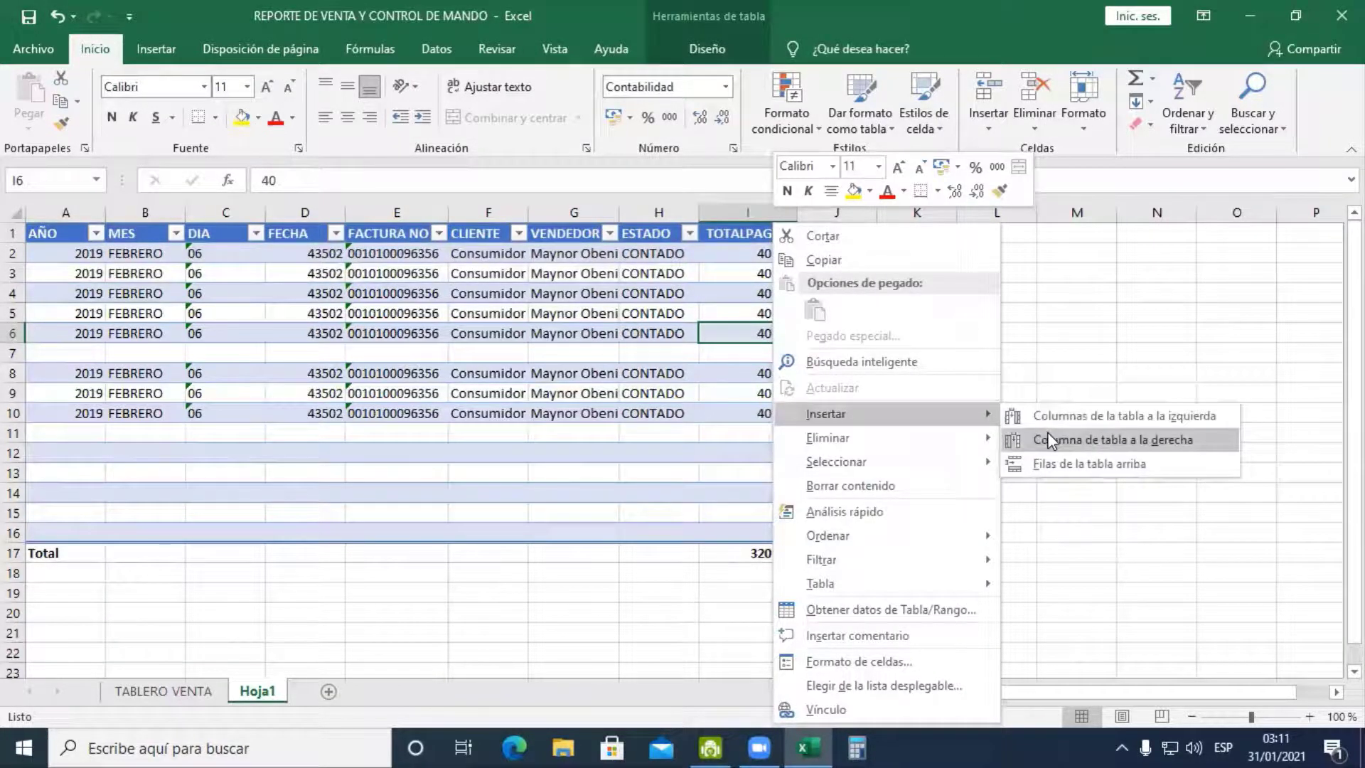
click(1048, 435)
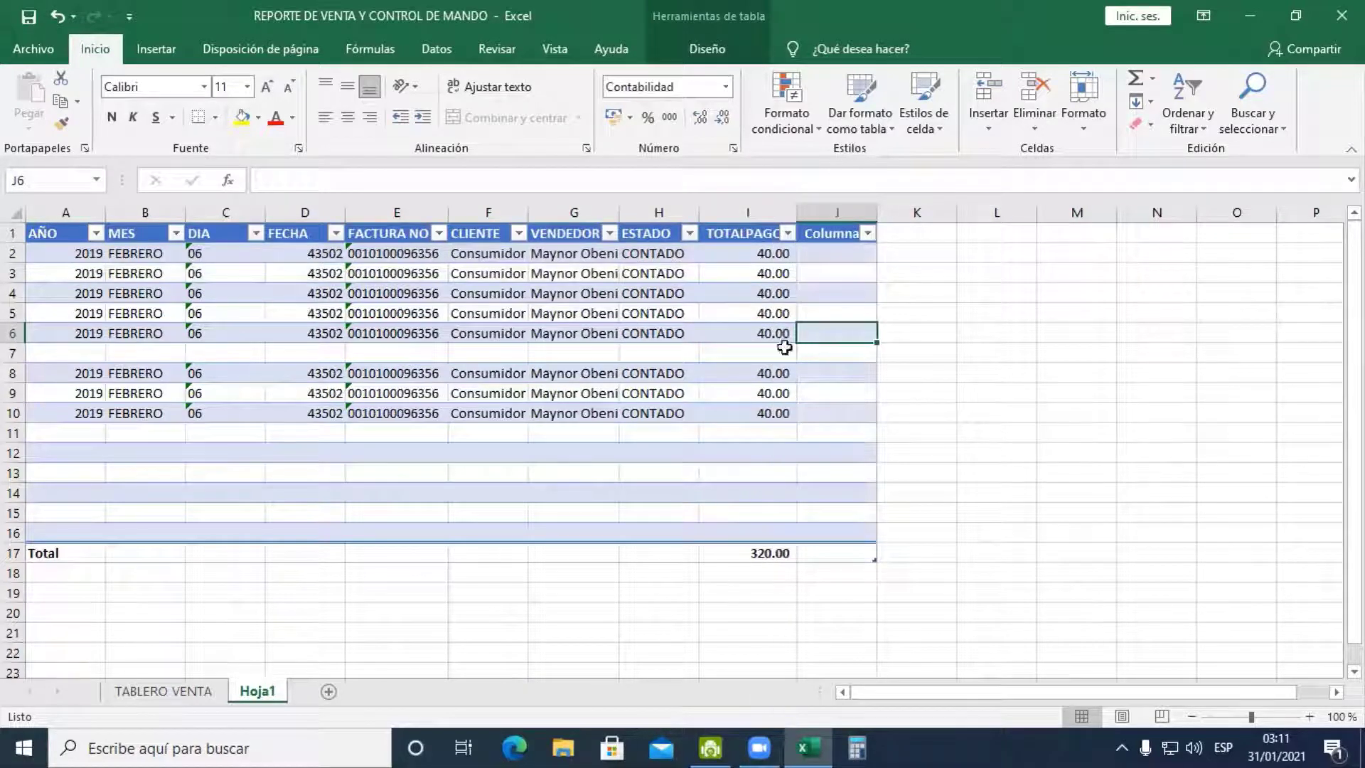
click(686, 334)
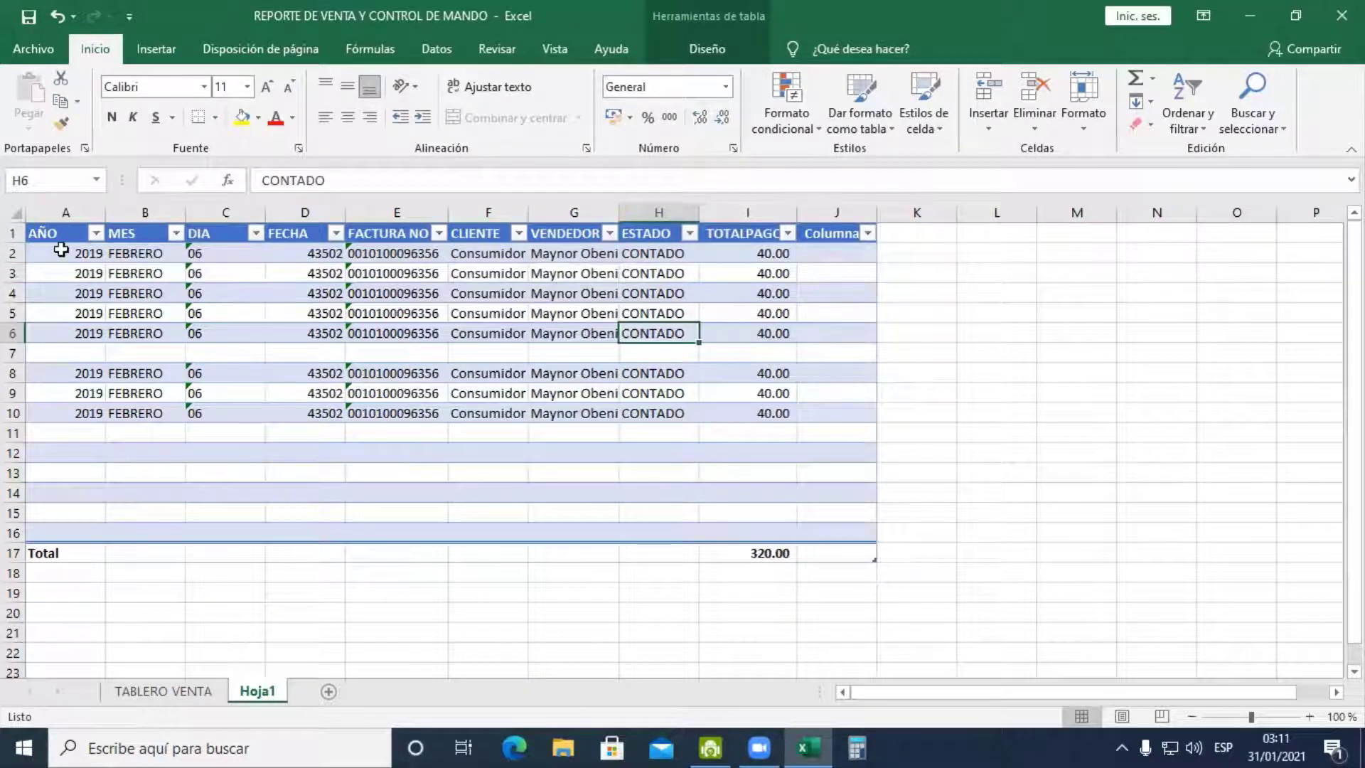
drag(61, 249, 839, 524)
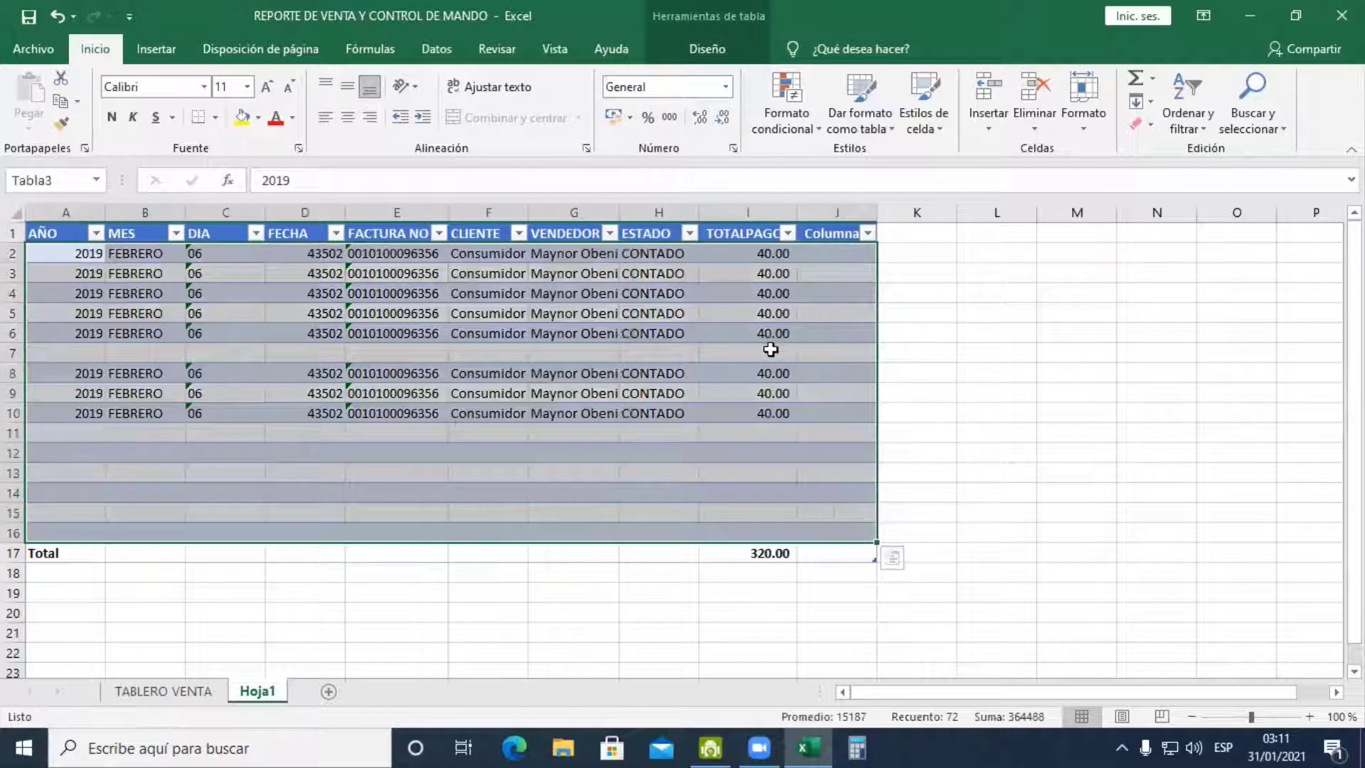
click(771, 349)
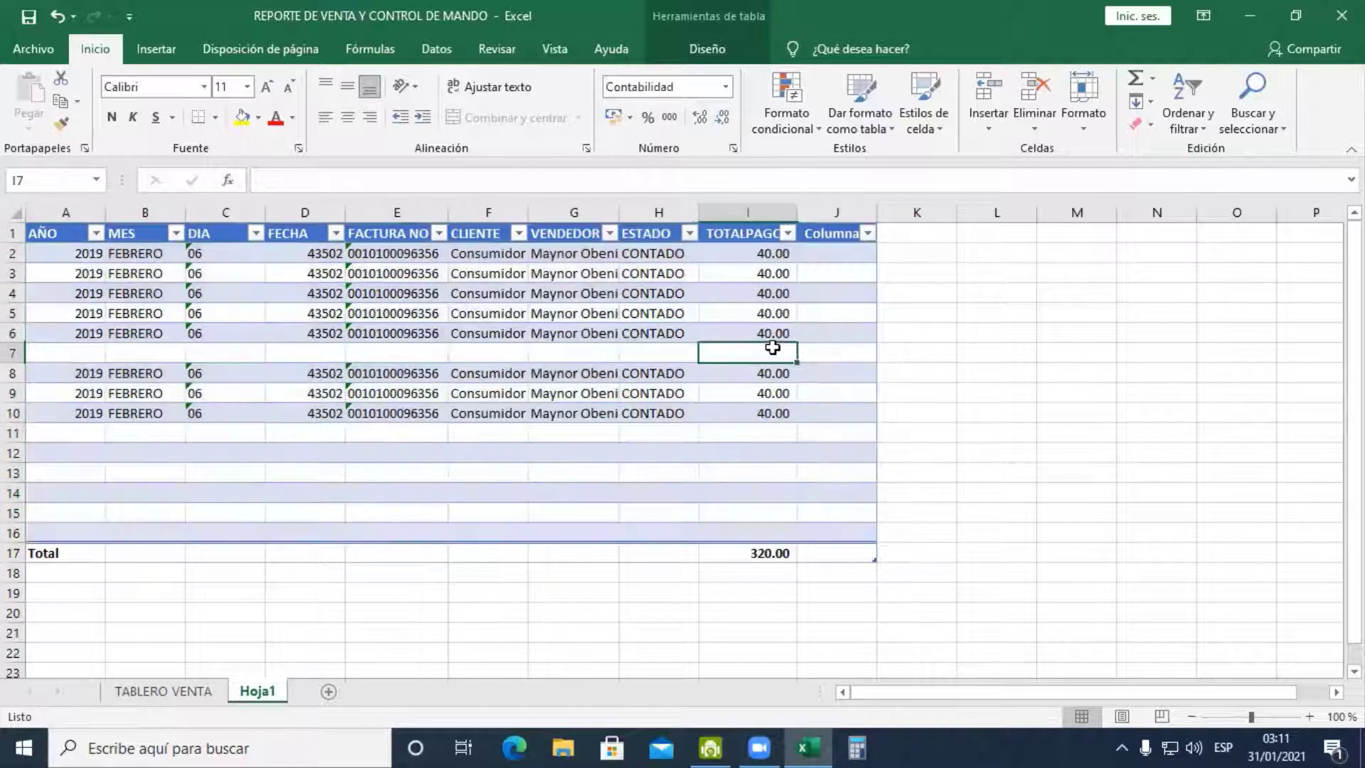
click(564, 325)
click(157, 48)
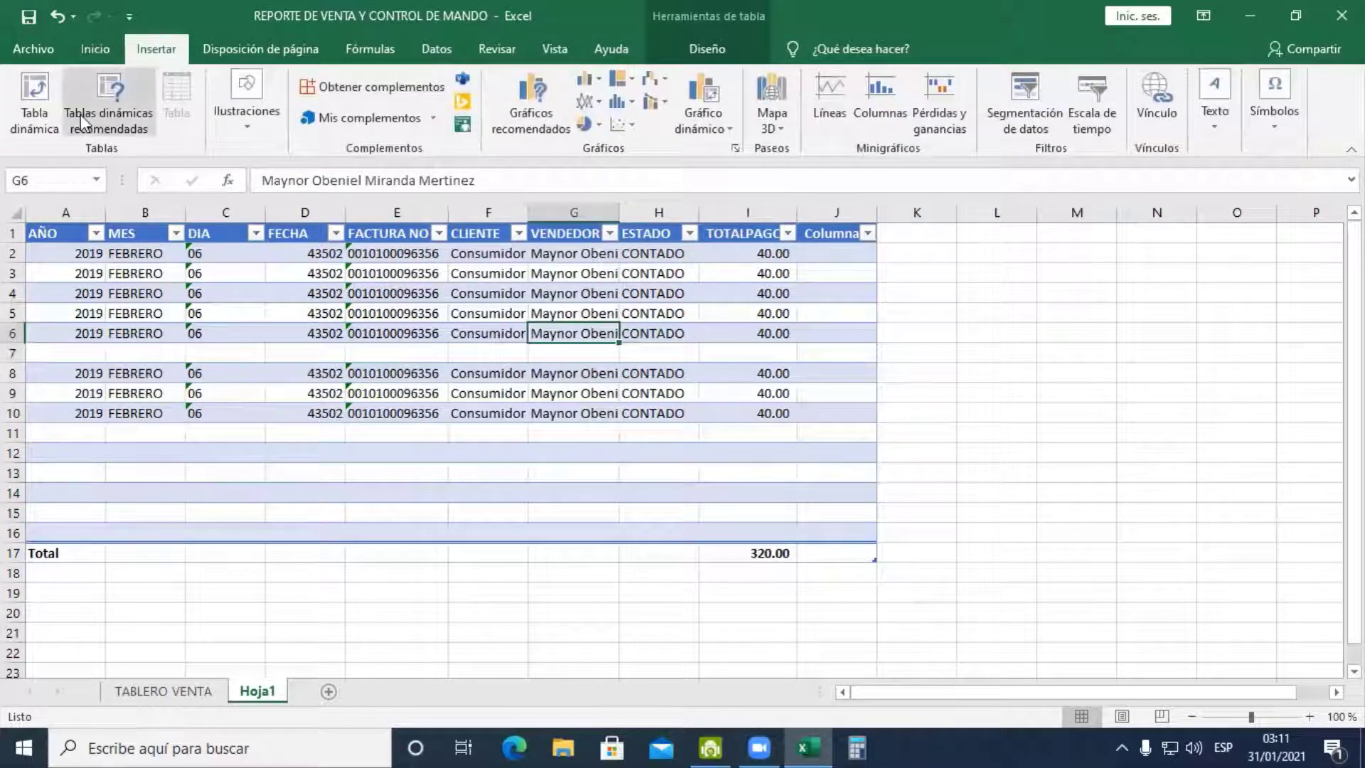
click(35, 103)
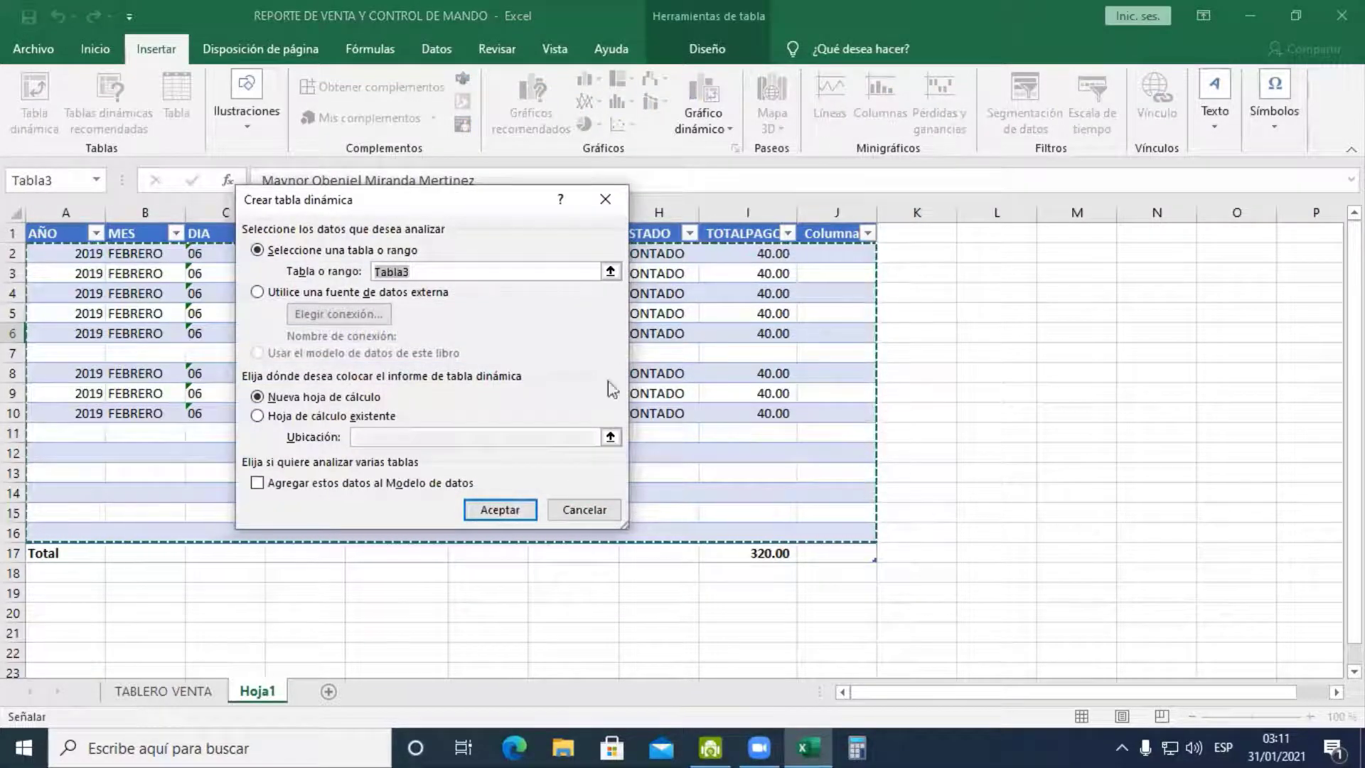
click(605, 199)
Create a pivot table from the sales table on a new worksheet
click(654, 333)
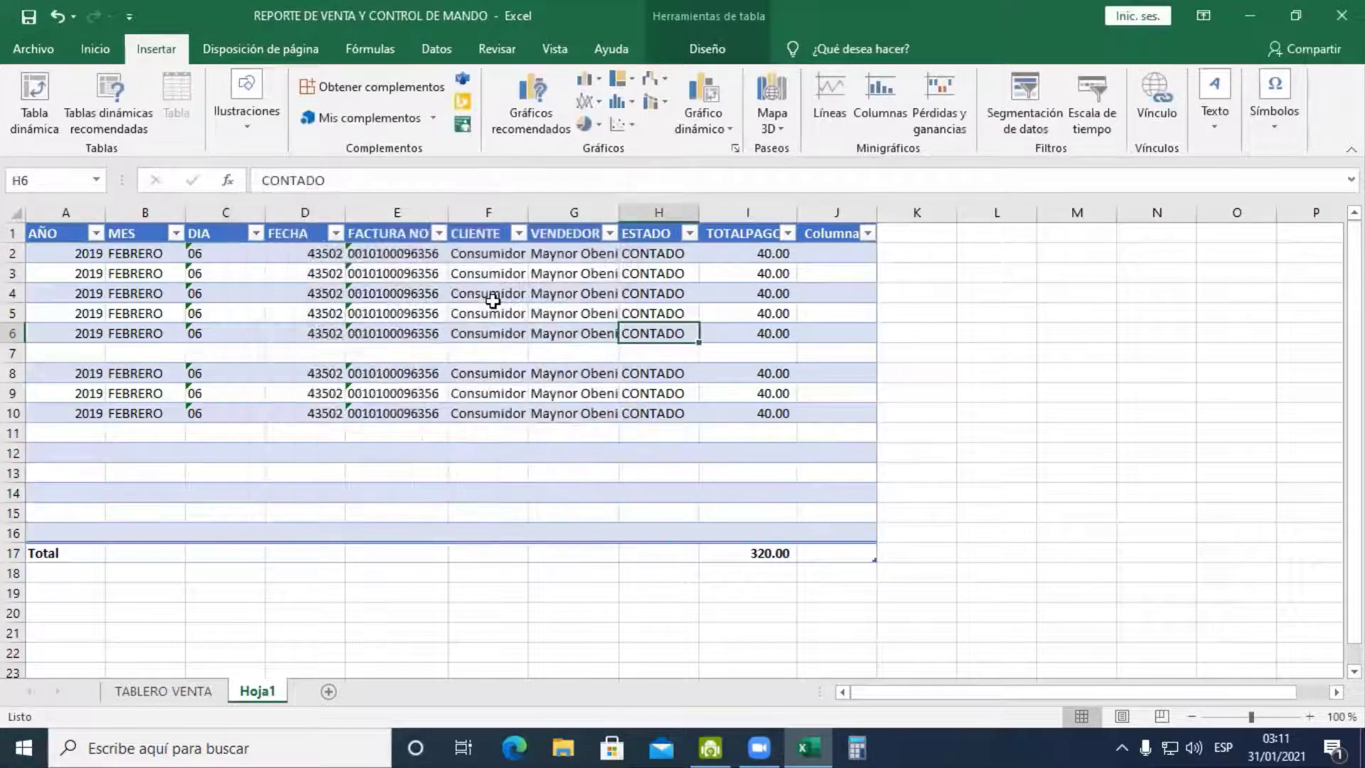
click(393, 293)
click(304, 332)
click(34, 103)
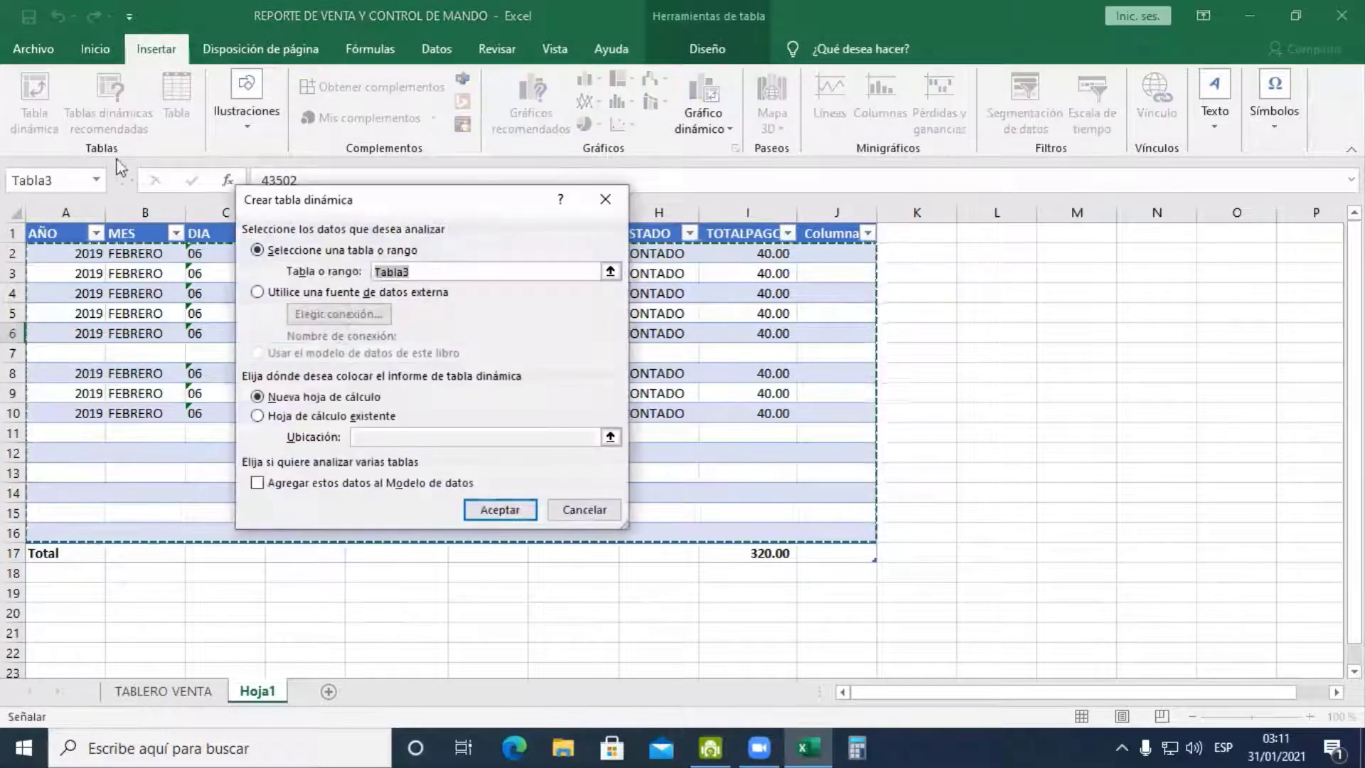
click(490, 510)
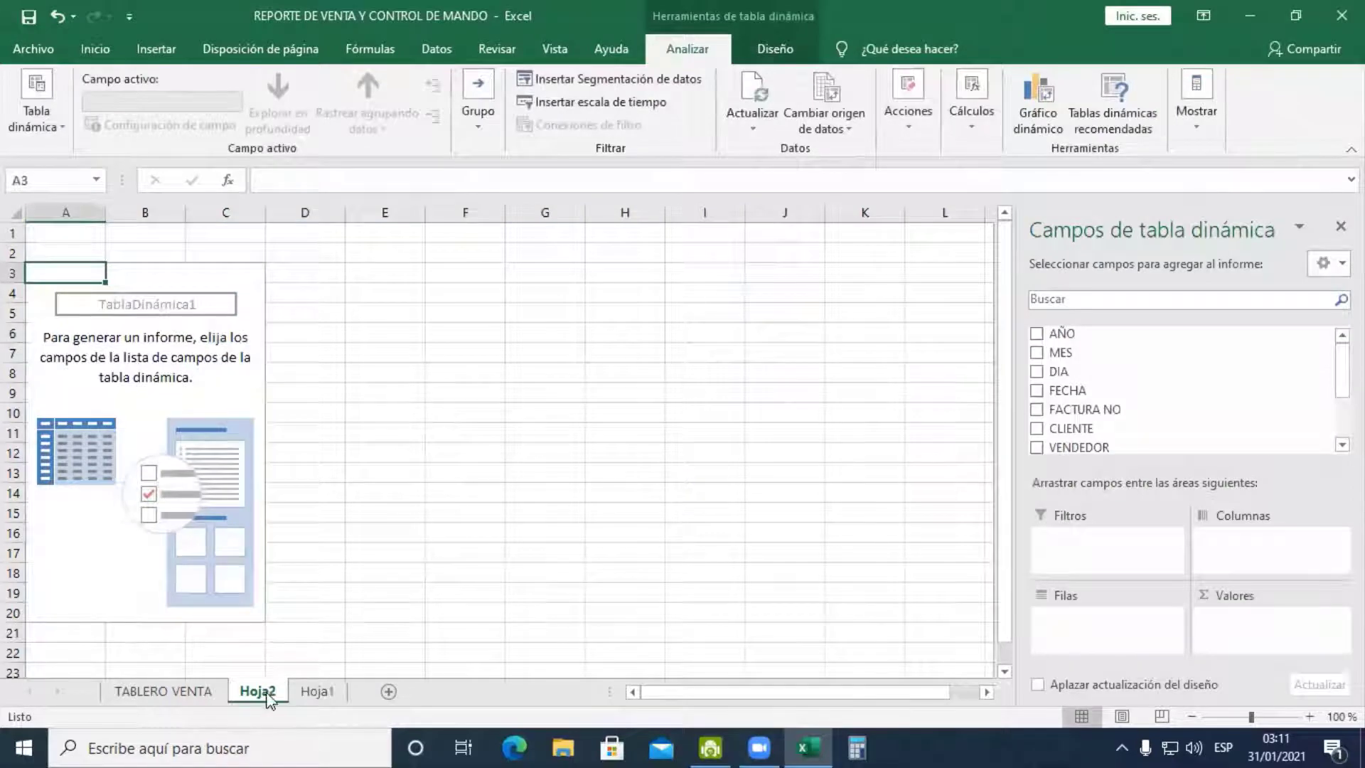
Delete the Hoja2 worksheet that holds the empty pivot table
right_click(264, 699)
click(372, 477)
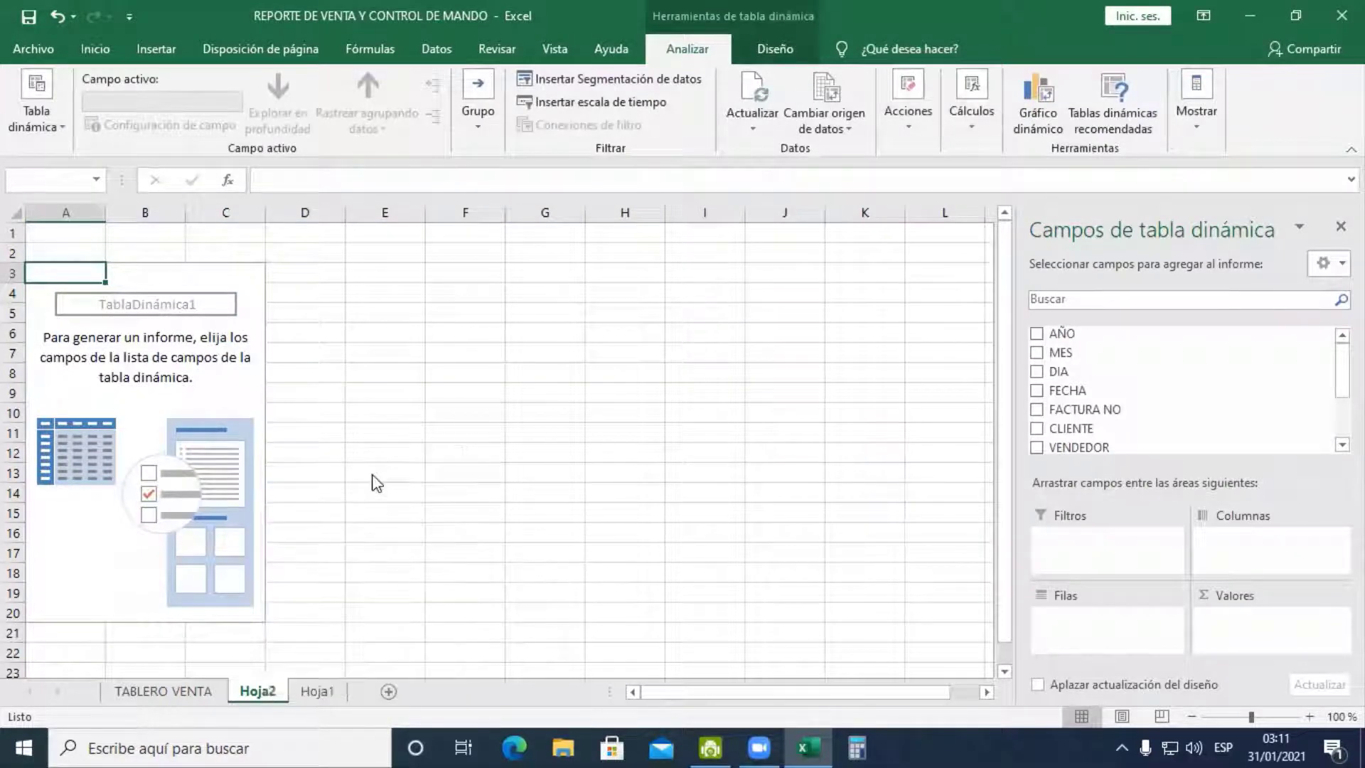
click(642, 431)
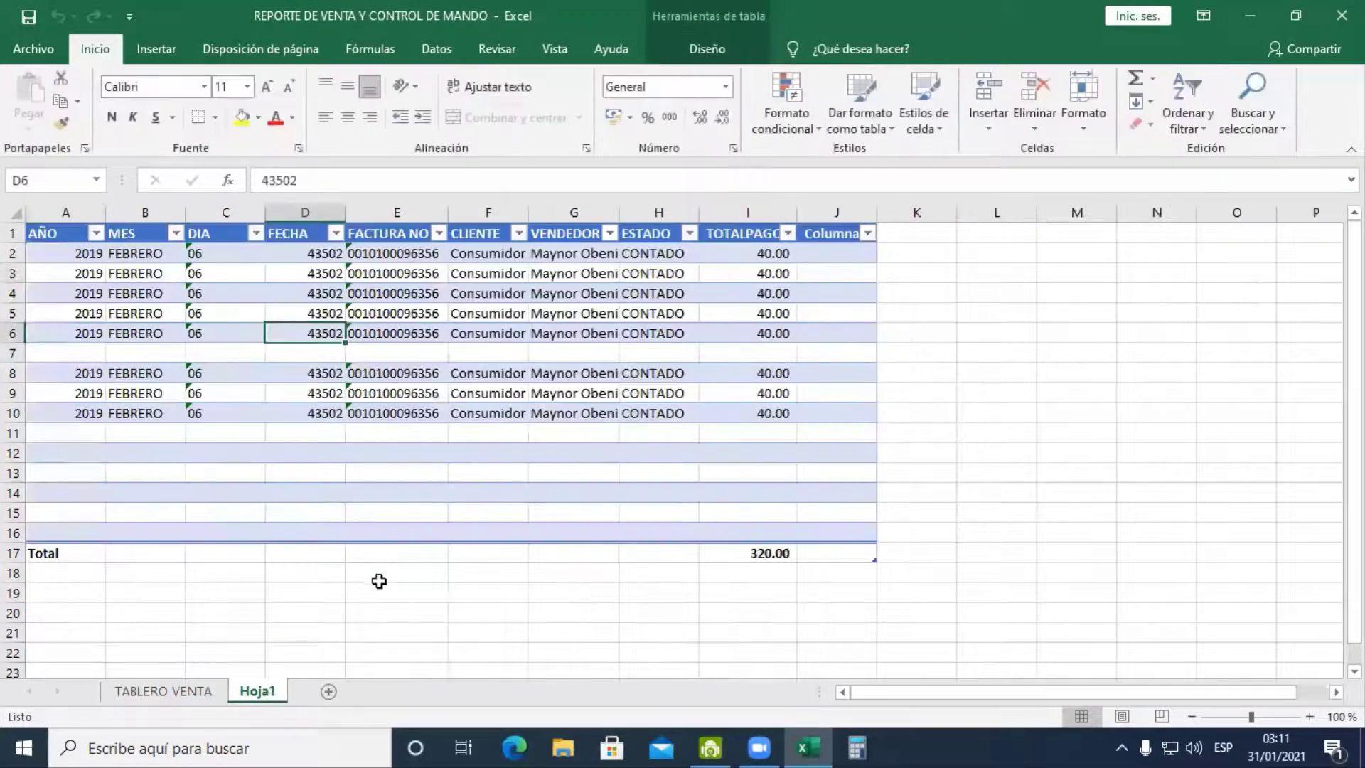
click(538, 429)
click(710, 49)
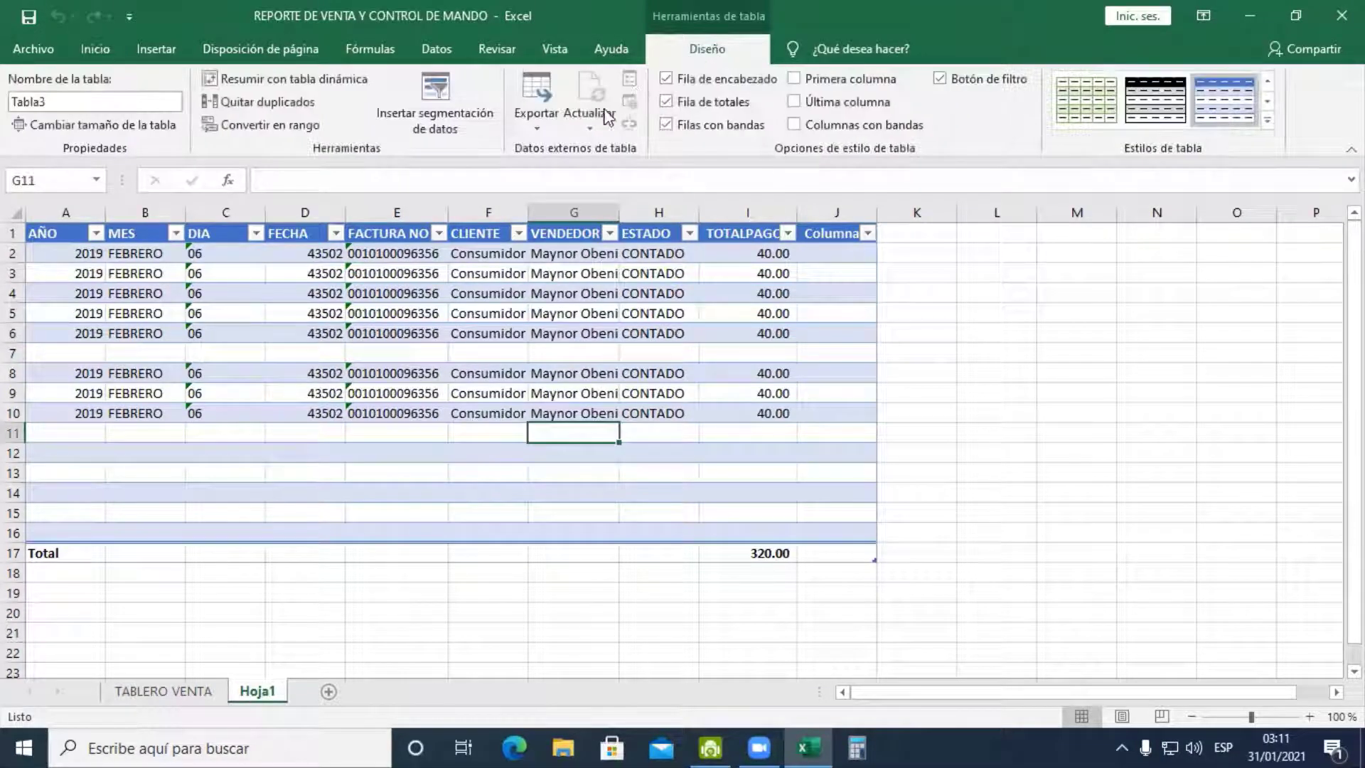
click(435, 96)
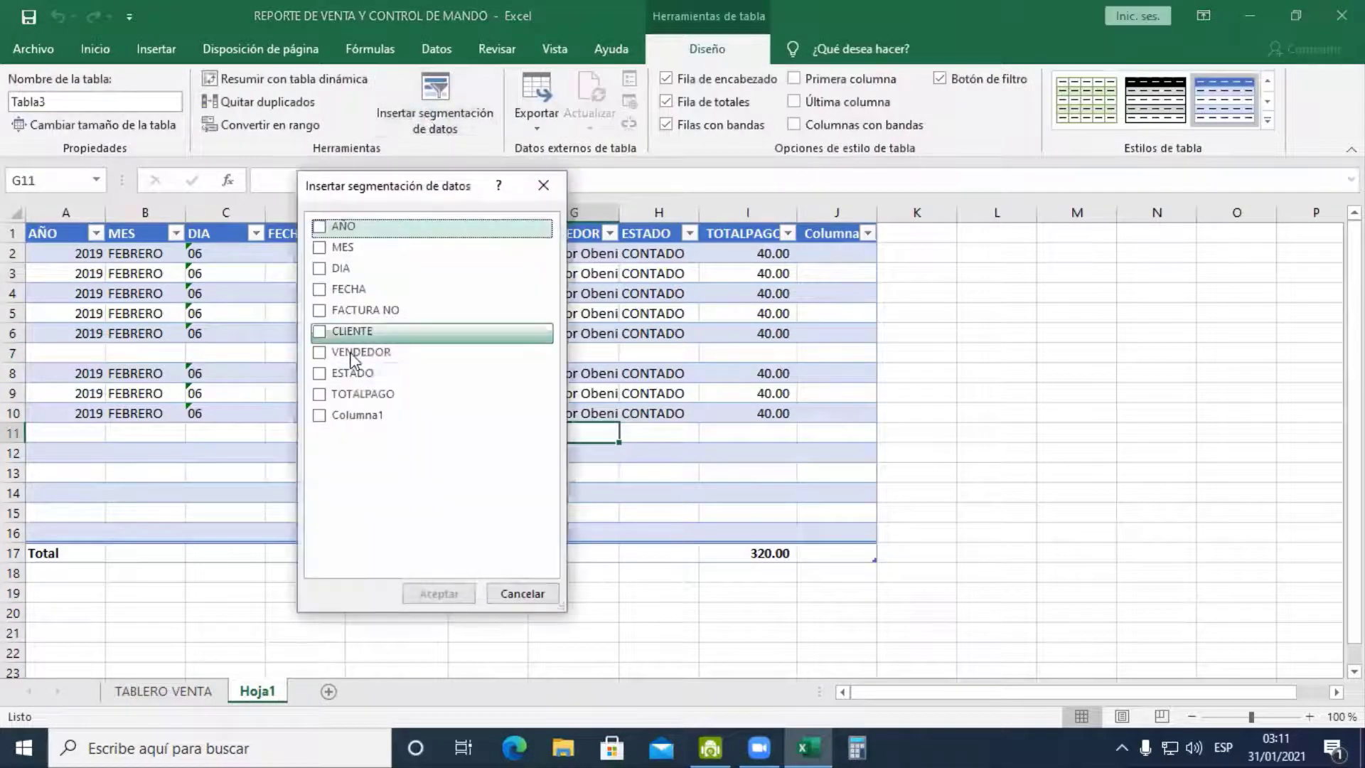
click(561, 189)
click(967, 314)
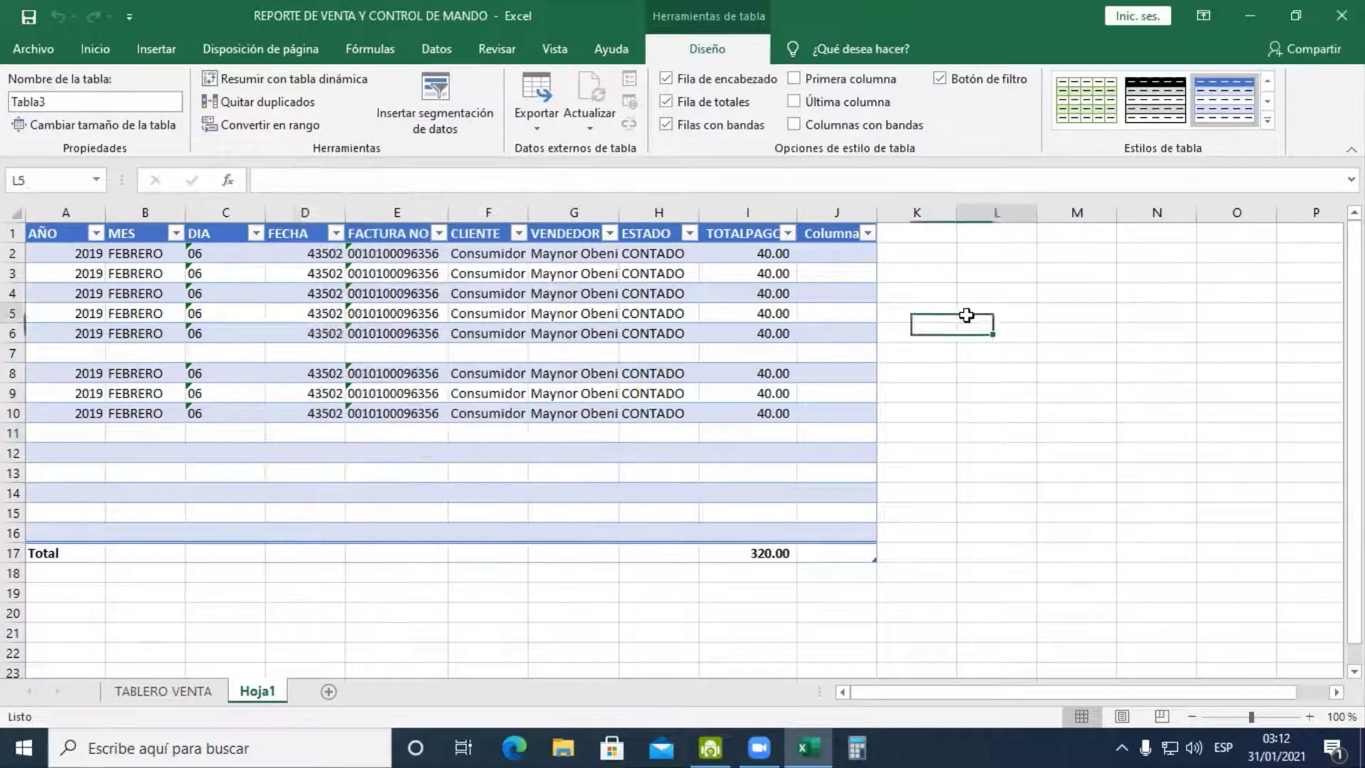
click(619, 328)
click(1042, 368)
click(754, 334)
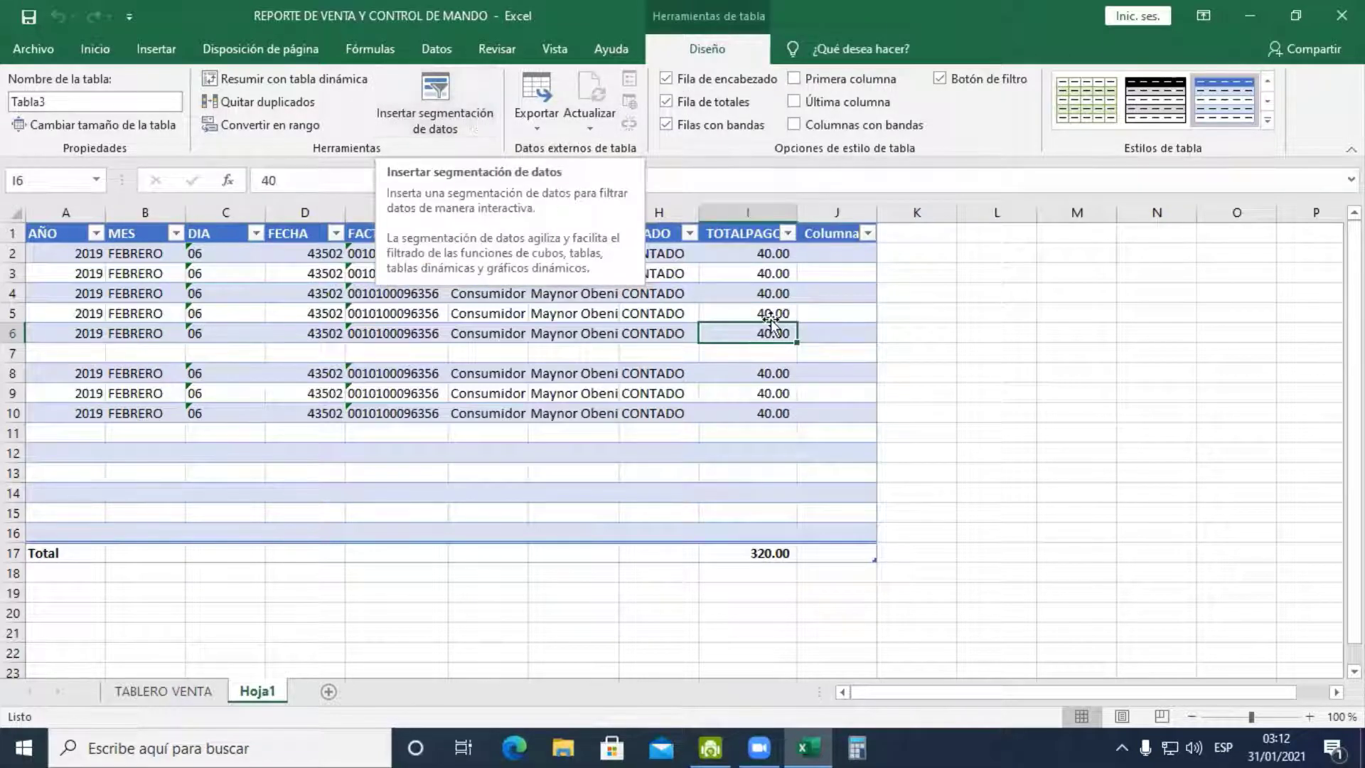
Insert slicers for the table's VENDEDOR and ESTADO fields, placing ESTADO beside the table and VENDEDOR over its last columns
click(640, 313)
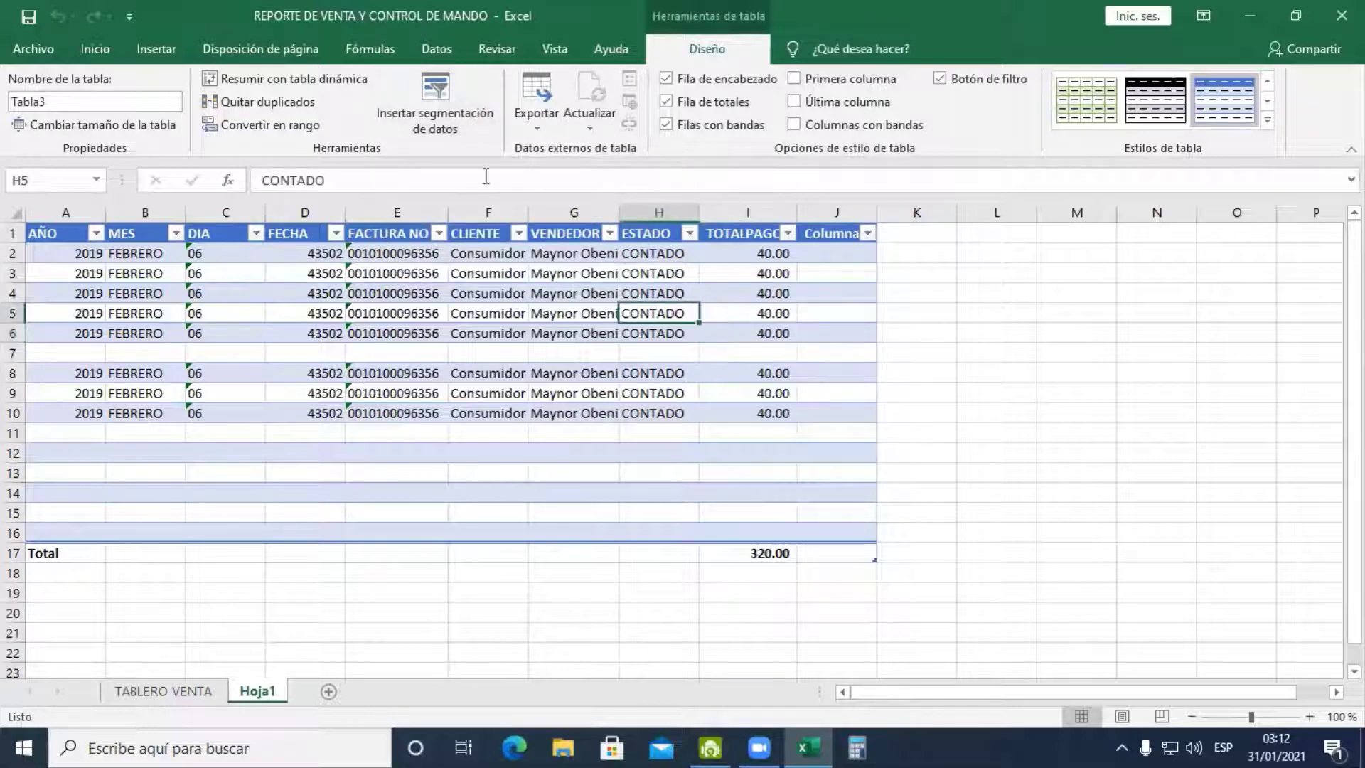
click(435, 99)
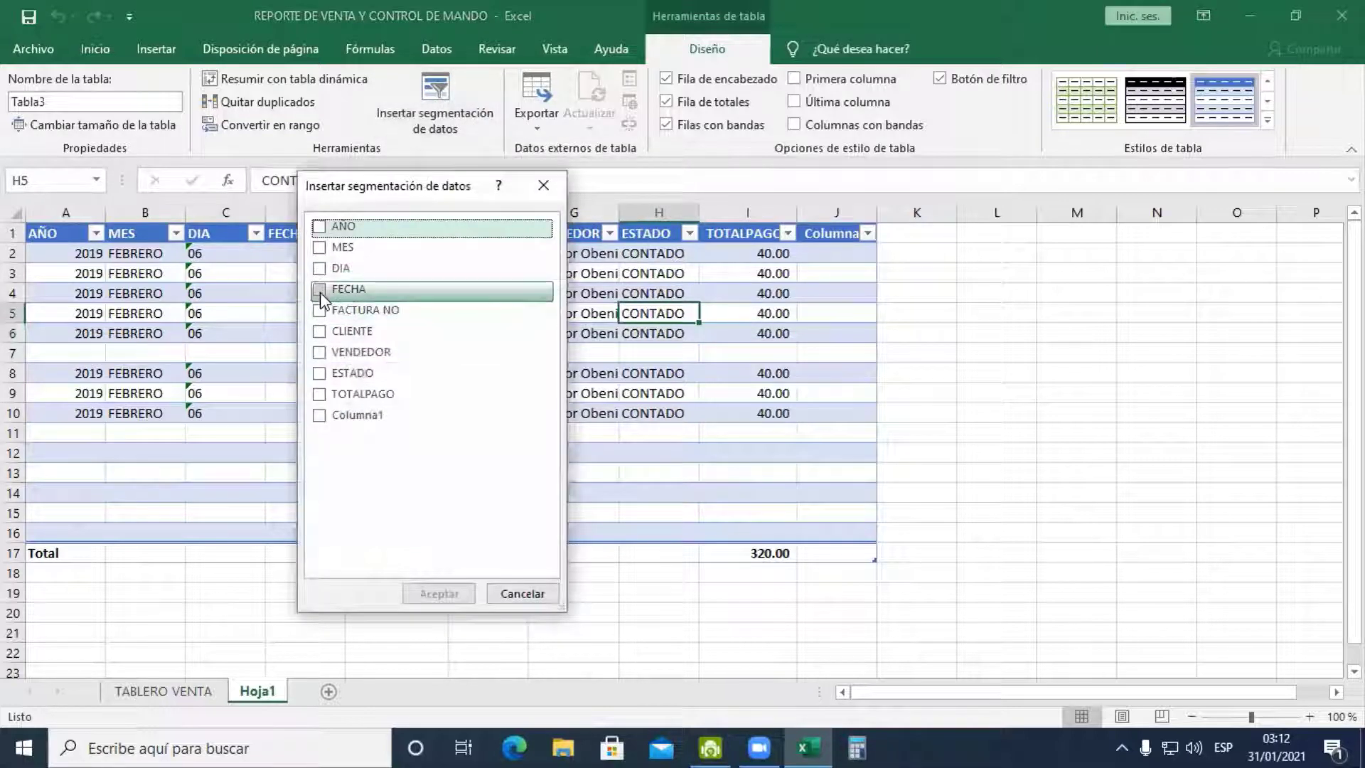
click(319, 351)
click(320, 376)
click(448, 594)
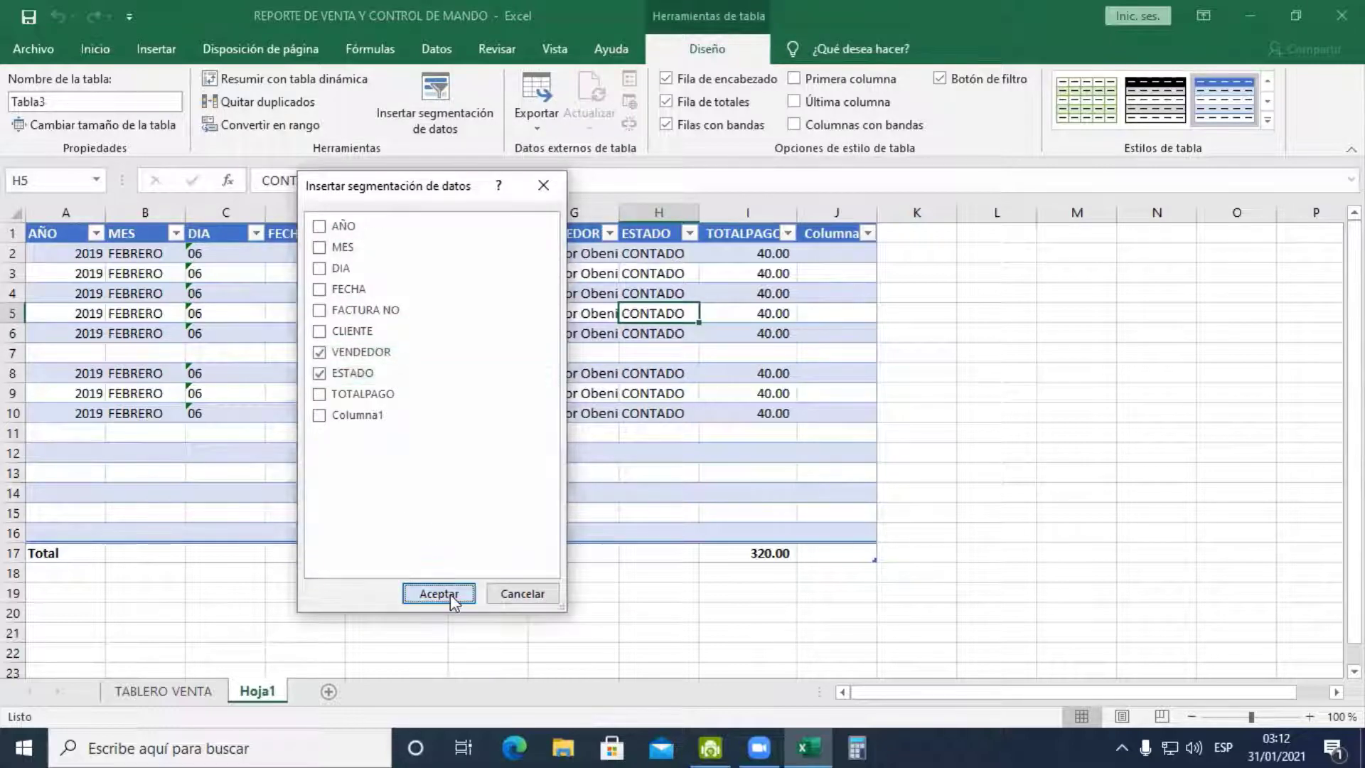
drag(690, 370, 1053, 321)
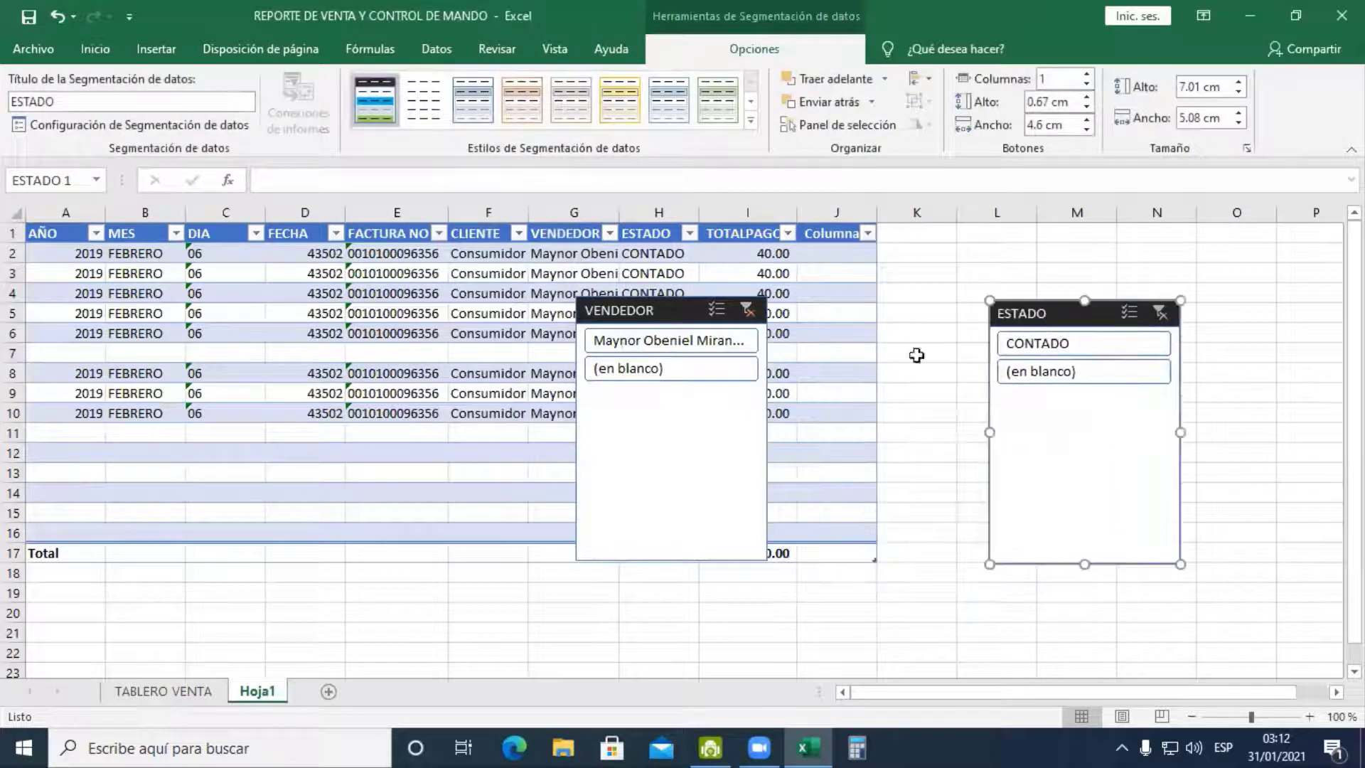
drag(686, 313, 852, 314)
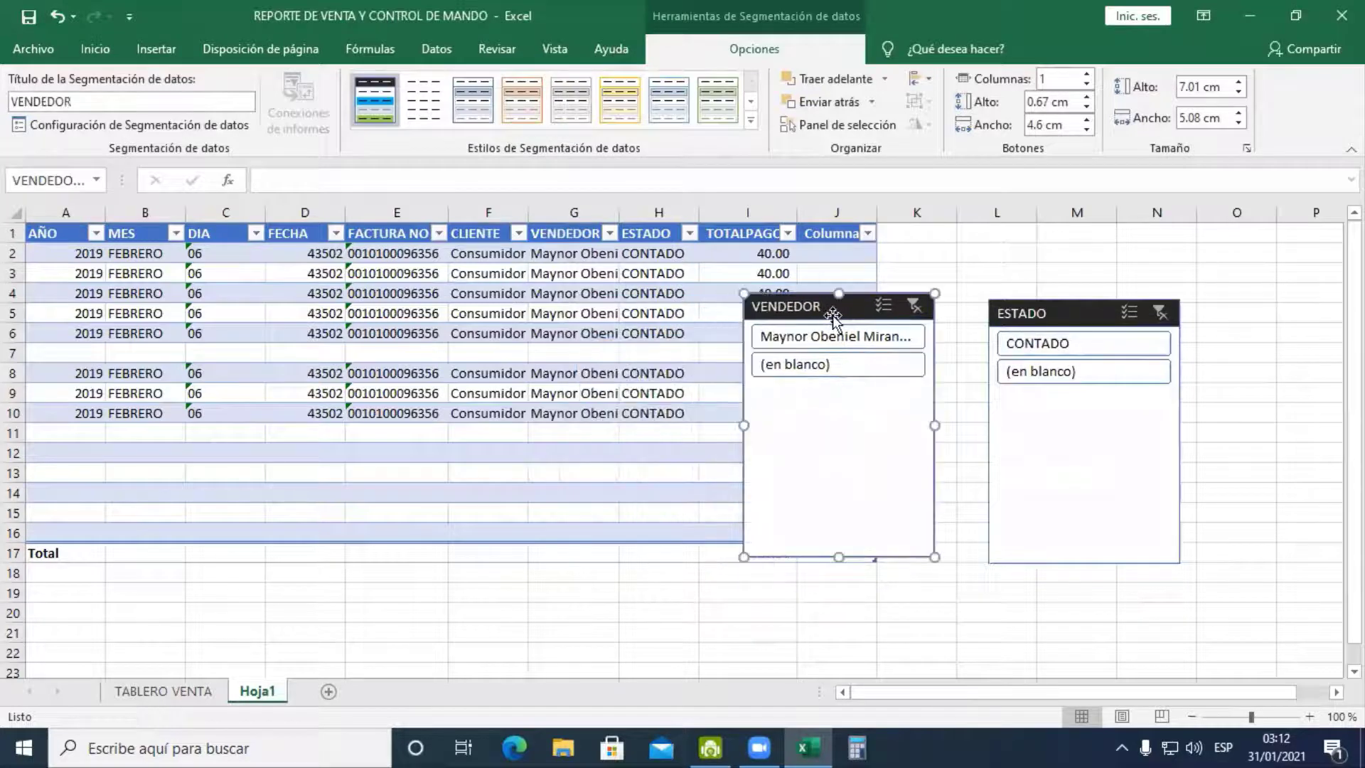
Switch to the TABLERO VENTA sheet and inspect the FECHA and DIA cells of the first sales record
click(219, 693)
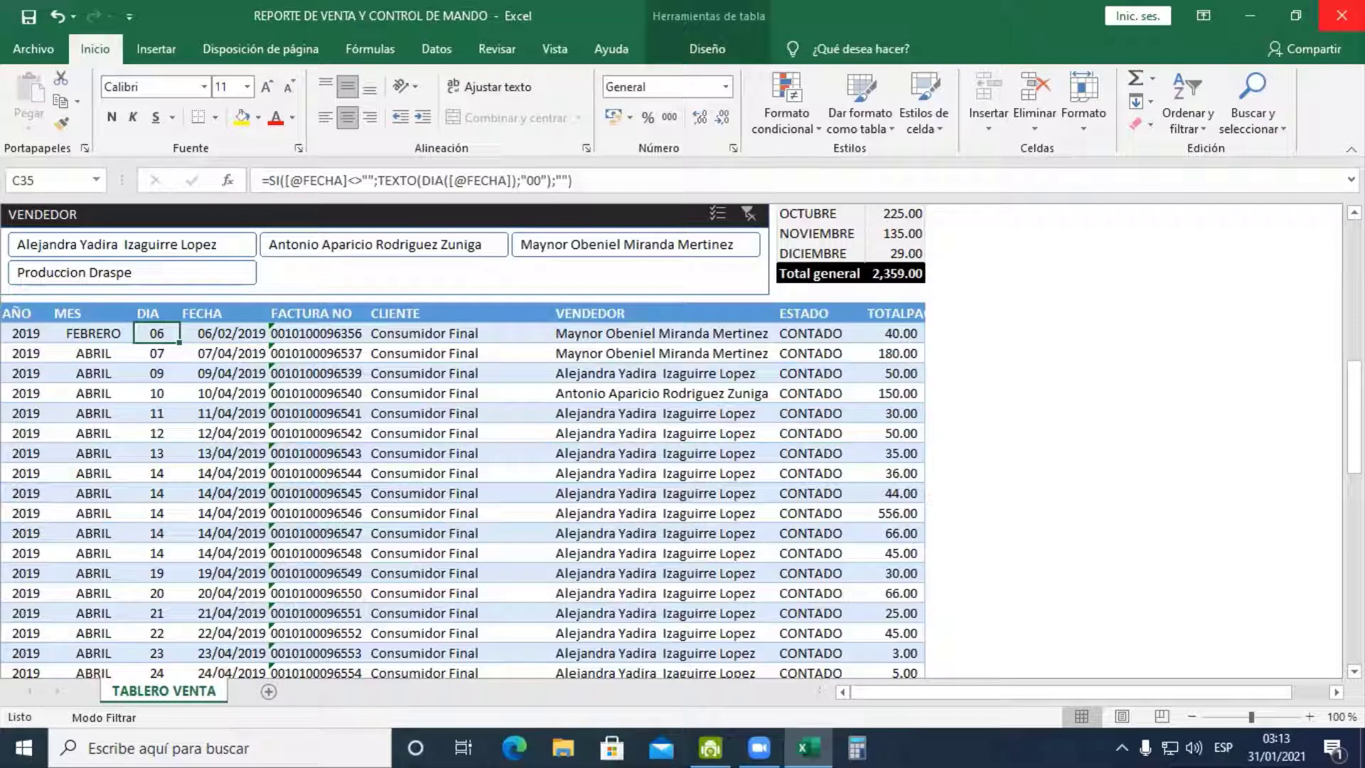
click(224, 333)
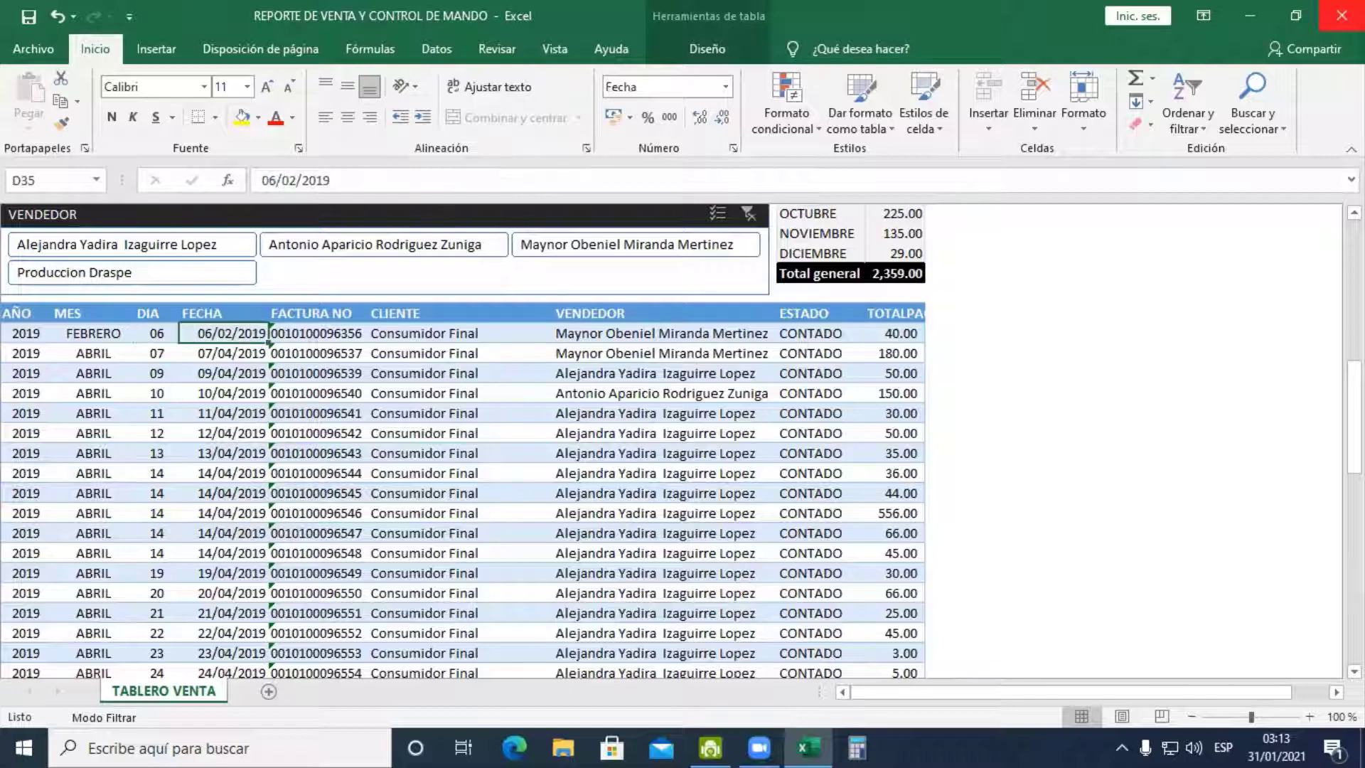
click(156, 333)
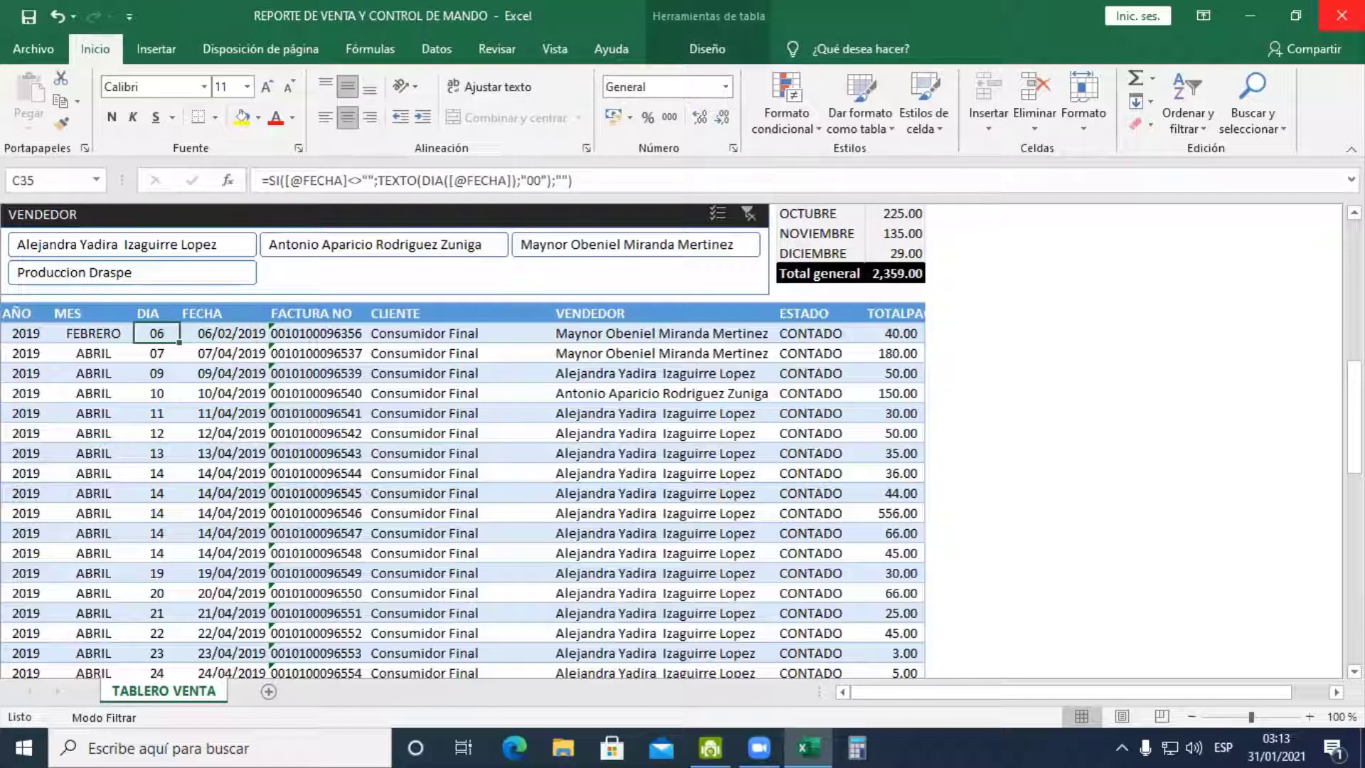
Clear the DIA formula from the first sales record
key(Delete)
key(Right)
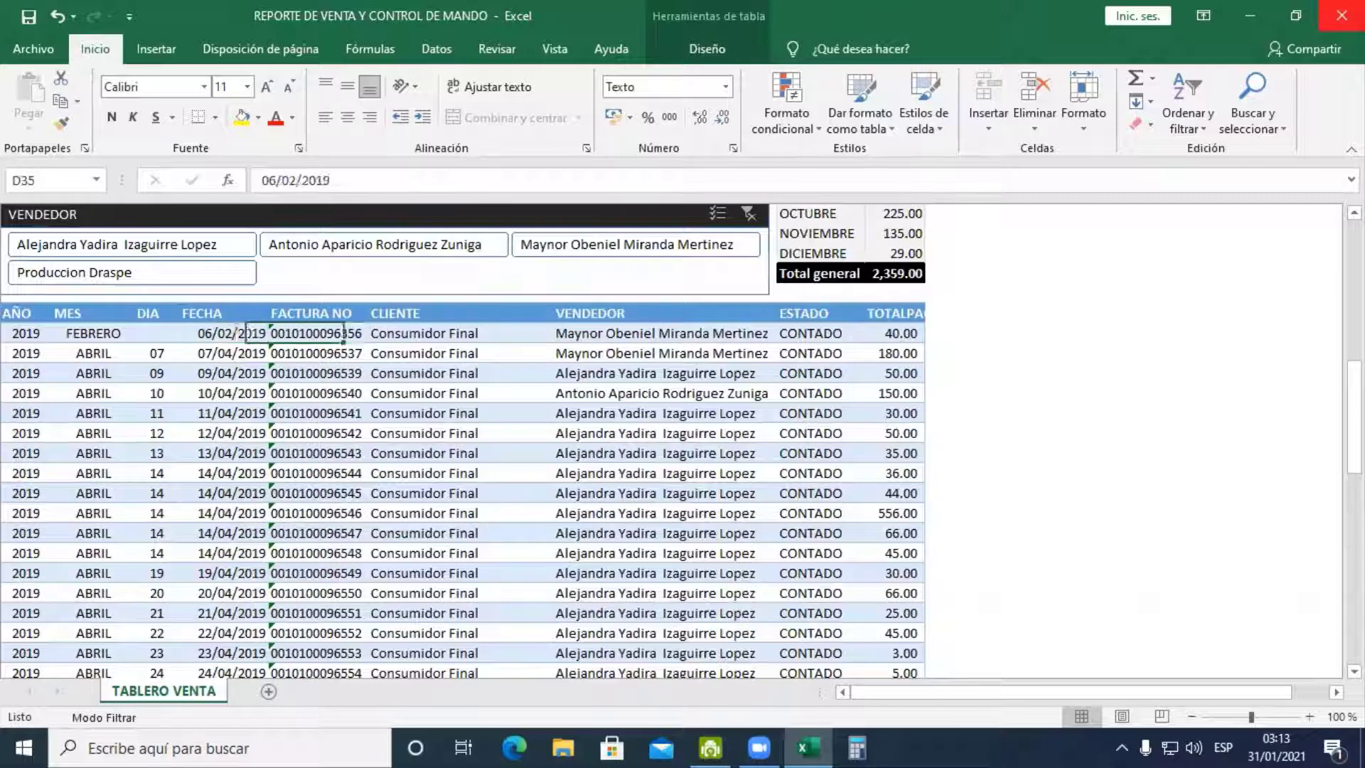
key(Right)
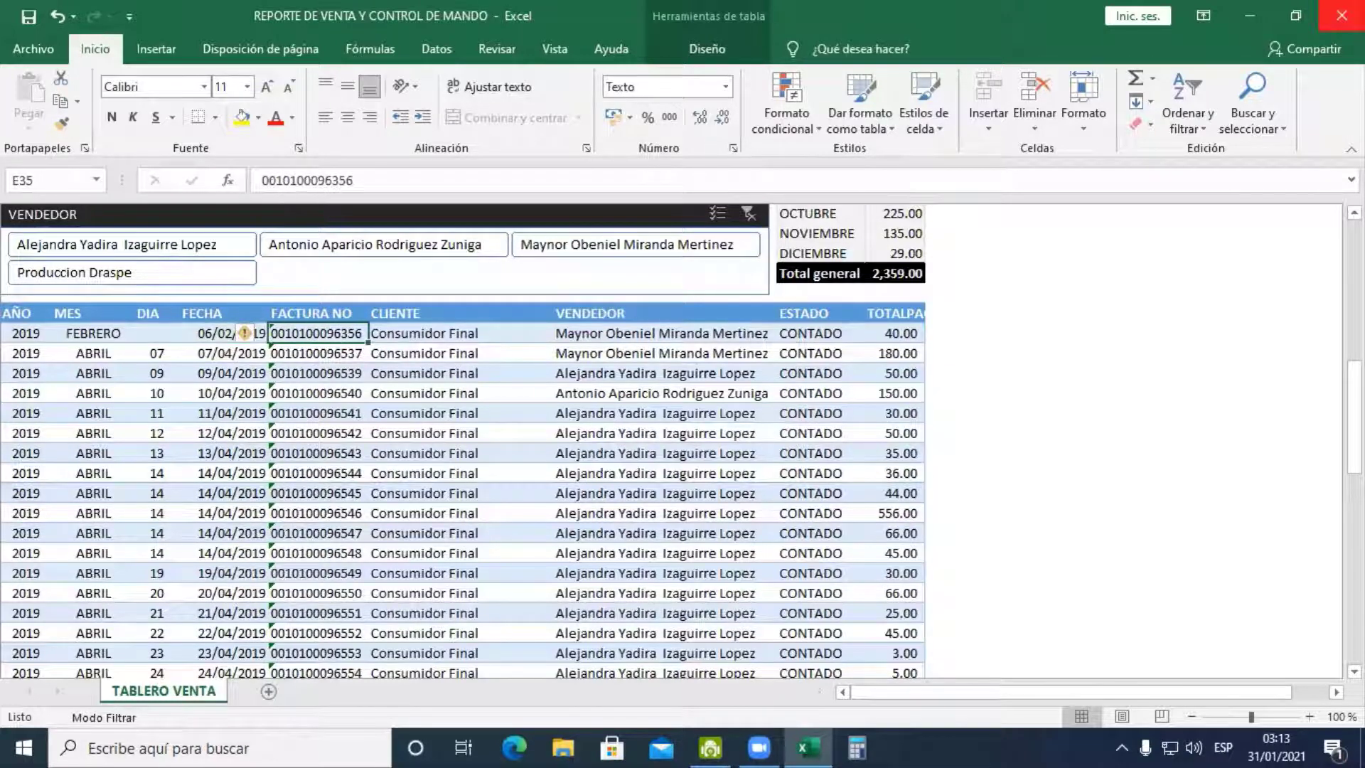
Set the ESTADO of the first sales record to CREDITO
key(shift+Right)
key(shift+Right)
key(shift+Right)
key(shift+Right)
key(Left)
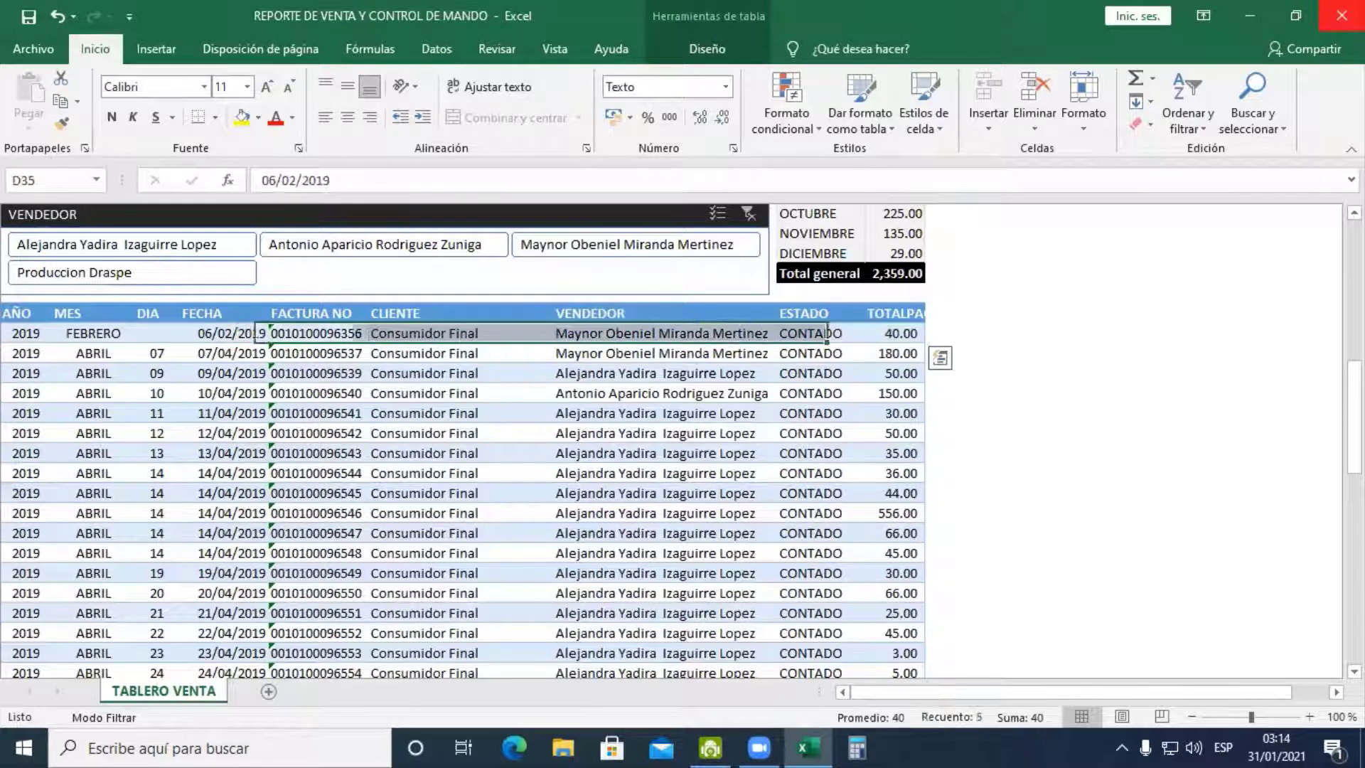
key(Right)
key(Right)
key(Right)
key(Right)
key(Right)
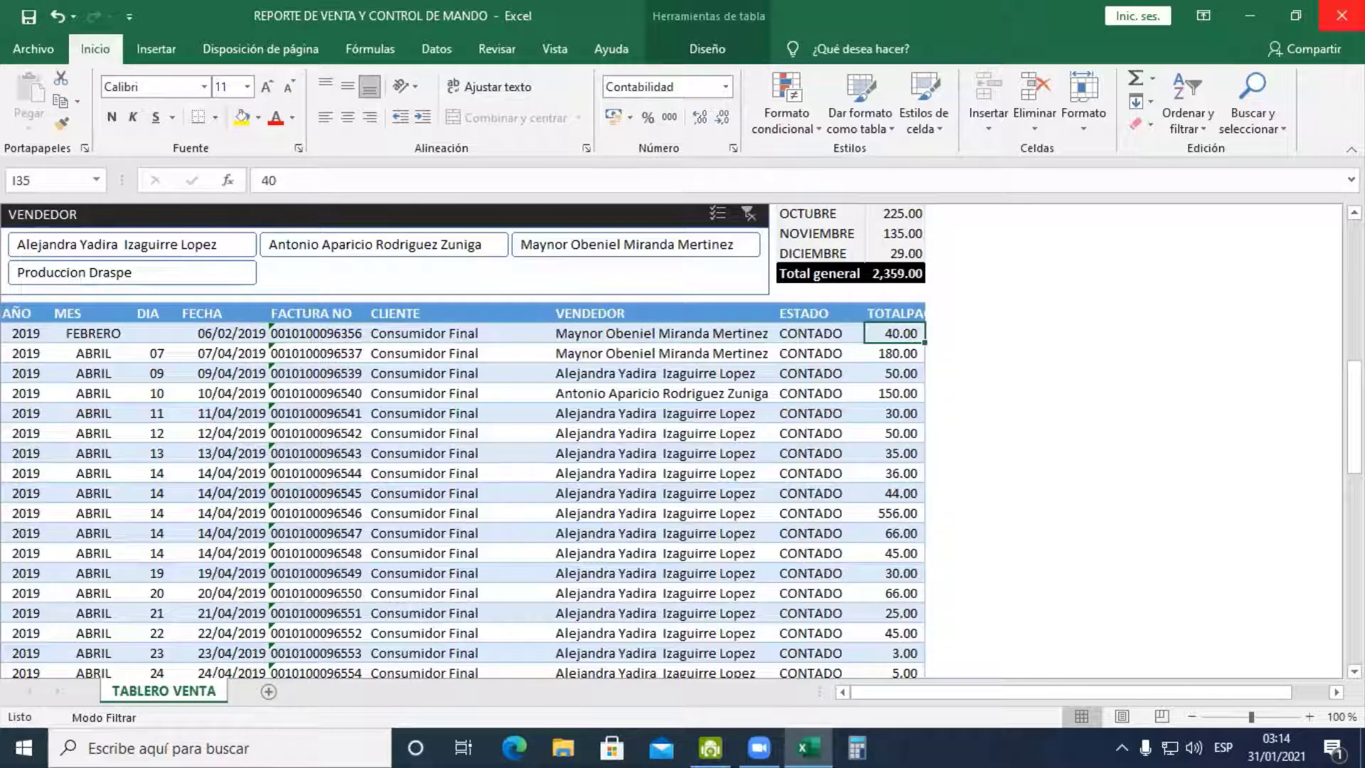
key(Left)
text(CREDITO)
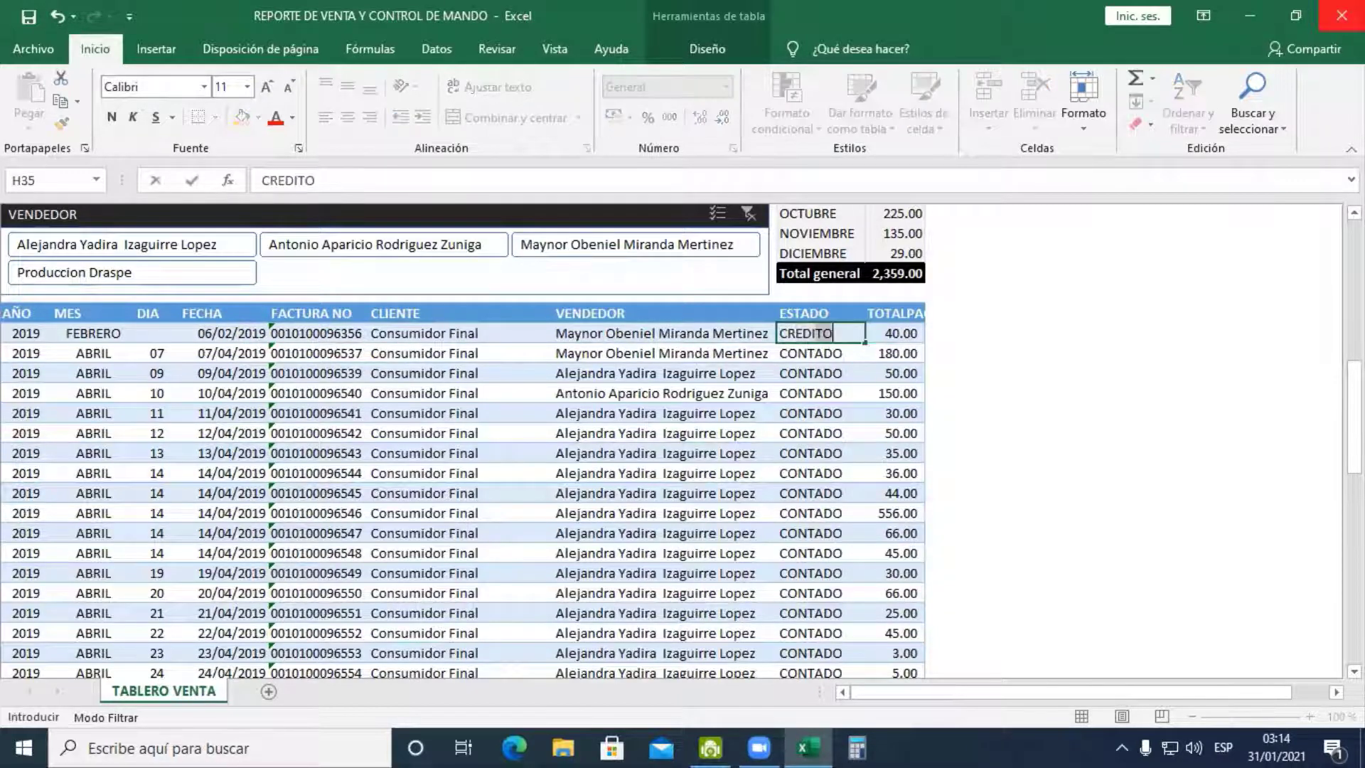
key(Return)
key(Up)
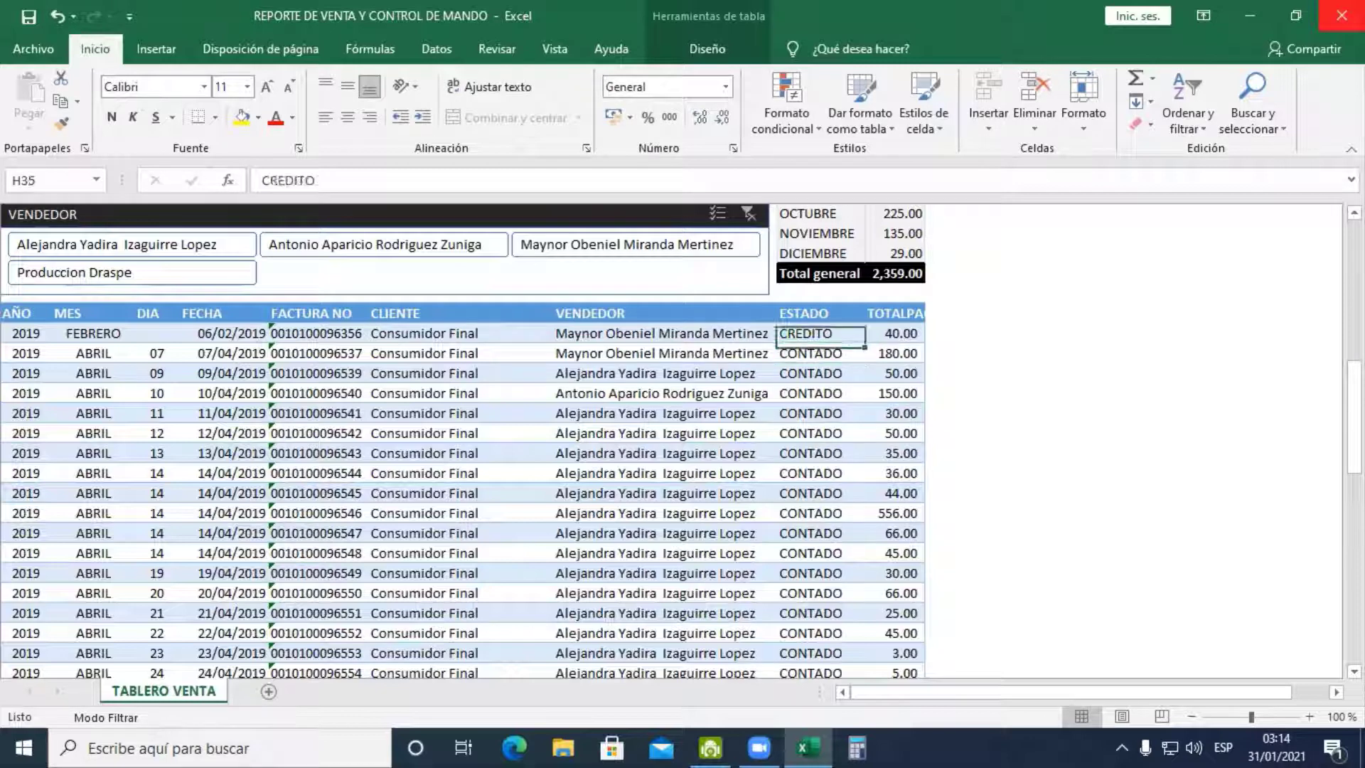
key(Left)
key(Left)
key(Left)
key(Left)
key(Left)
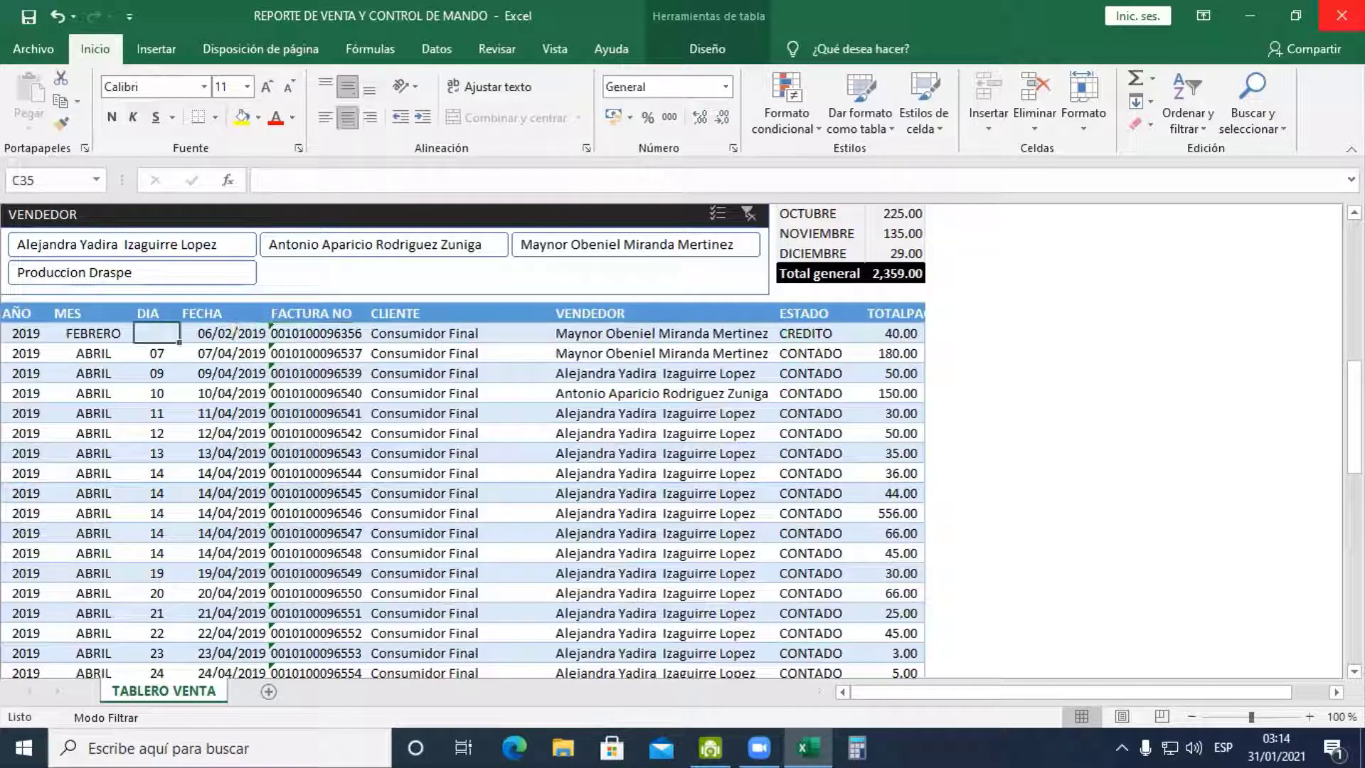
text(=)
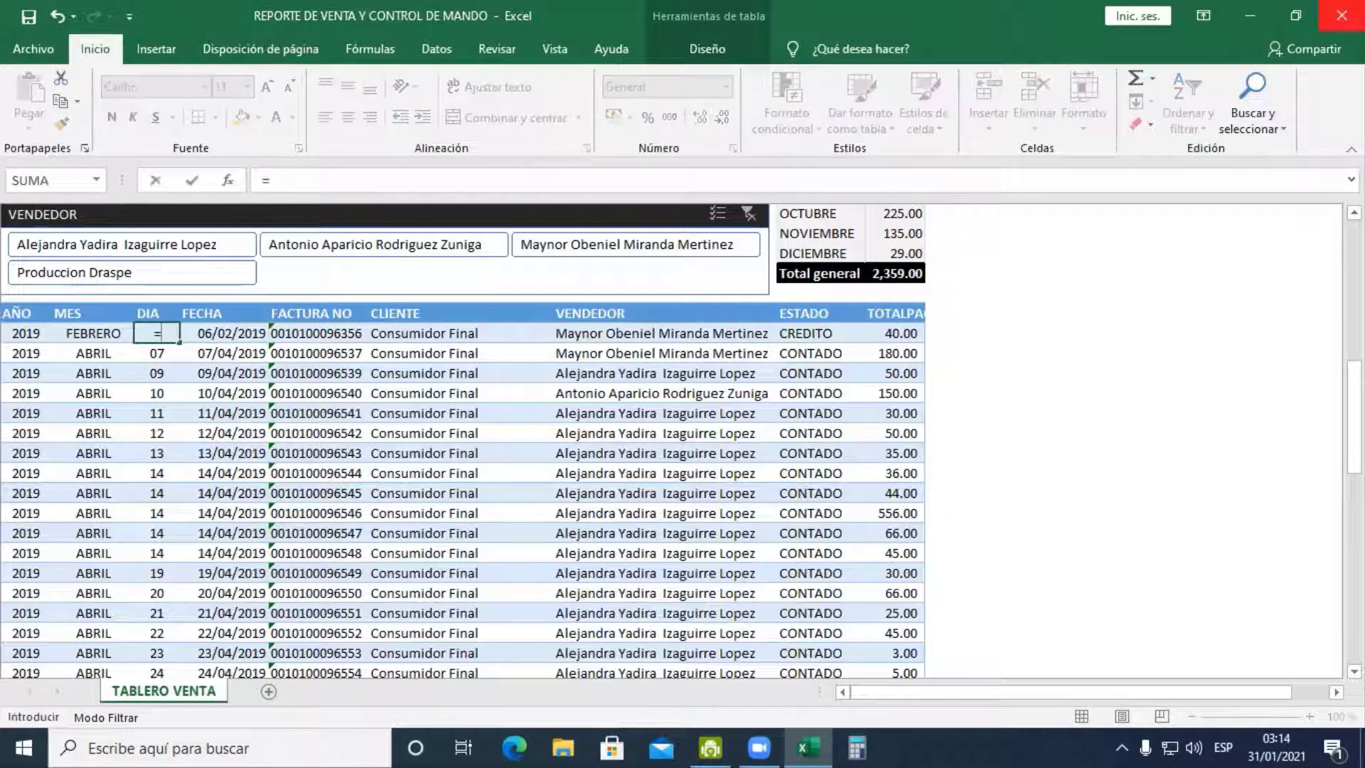
key(Escape)
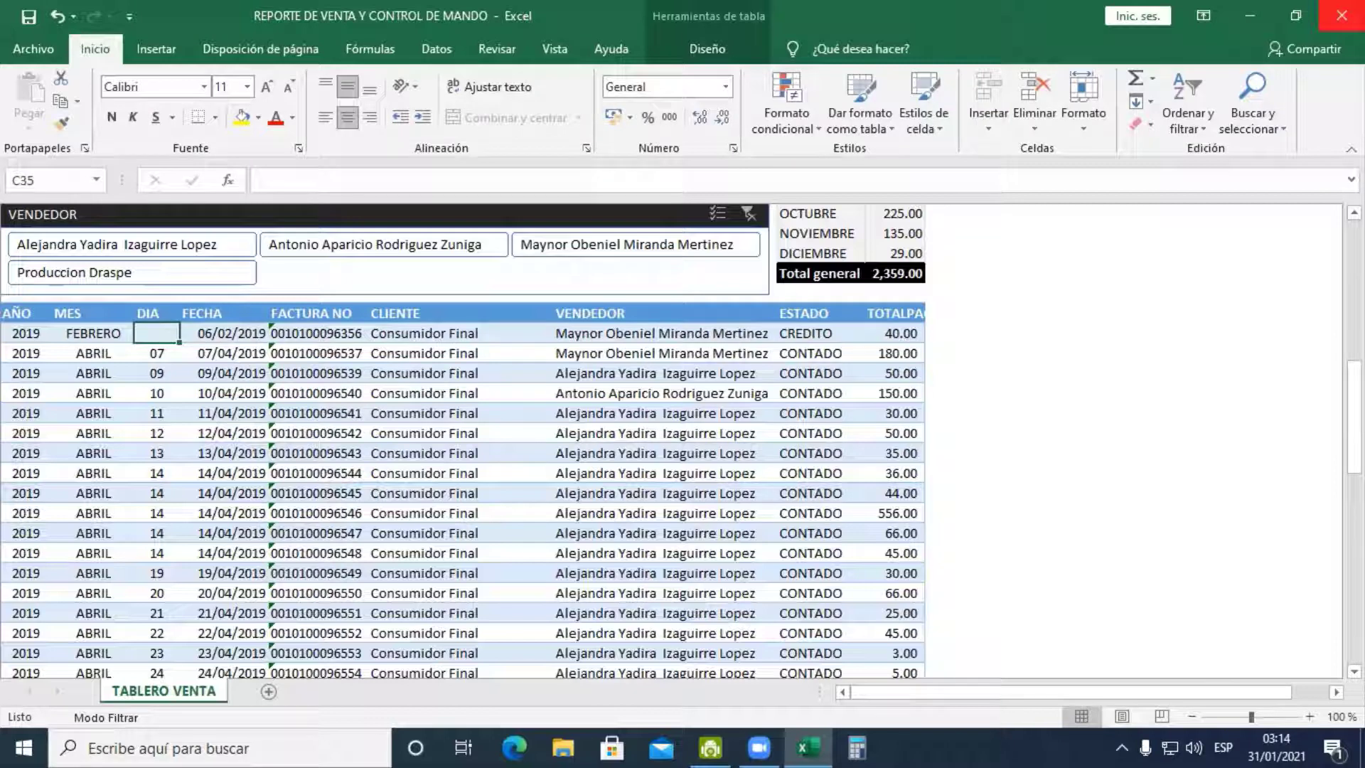
Undo the CREDITO entry and the clearing of the DIA cell in the first sales record
key(ctrl+z)
key(ctrl+z)
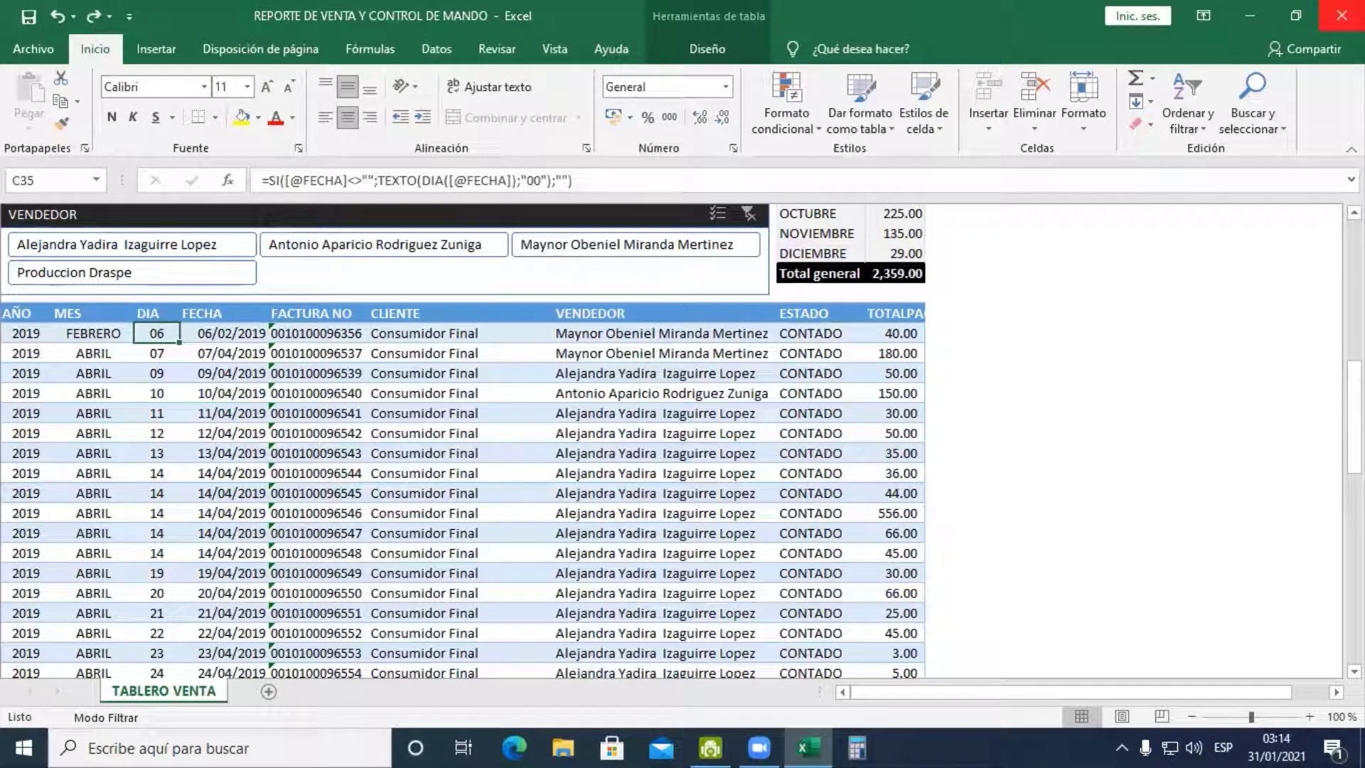
Examine the structure of the first record's DIA formula, starting with its SI function, and leave it unedited
key(Right)
key(Left)
key(F2)
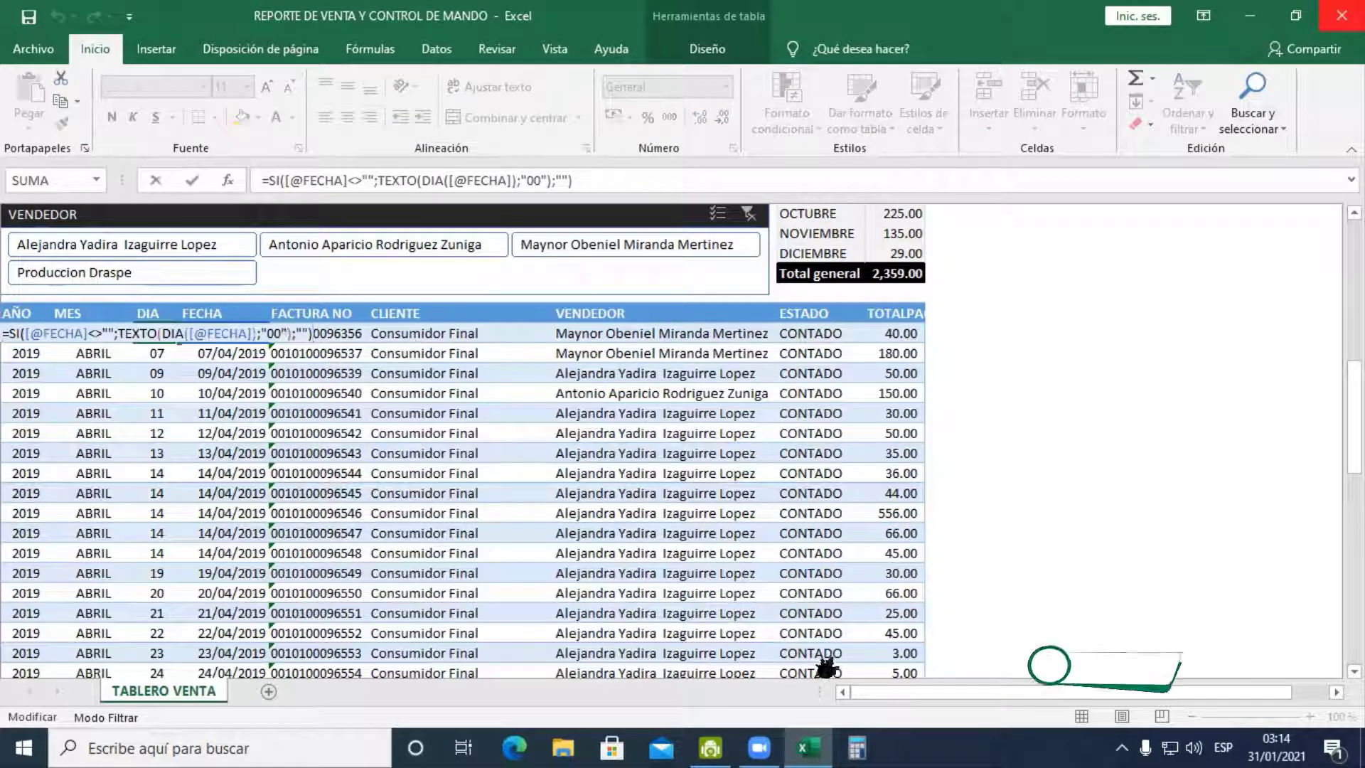
key(Right)
key(Right)
key(Right)
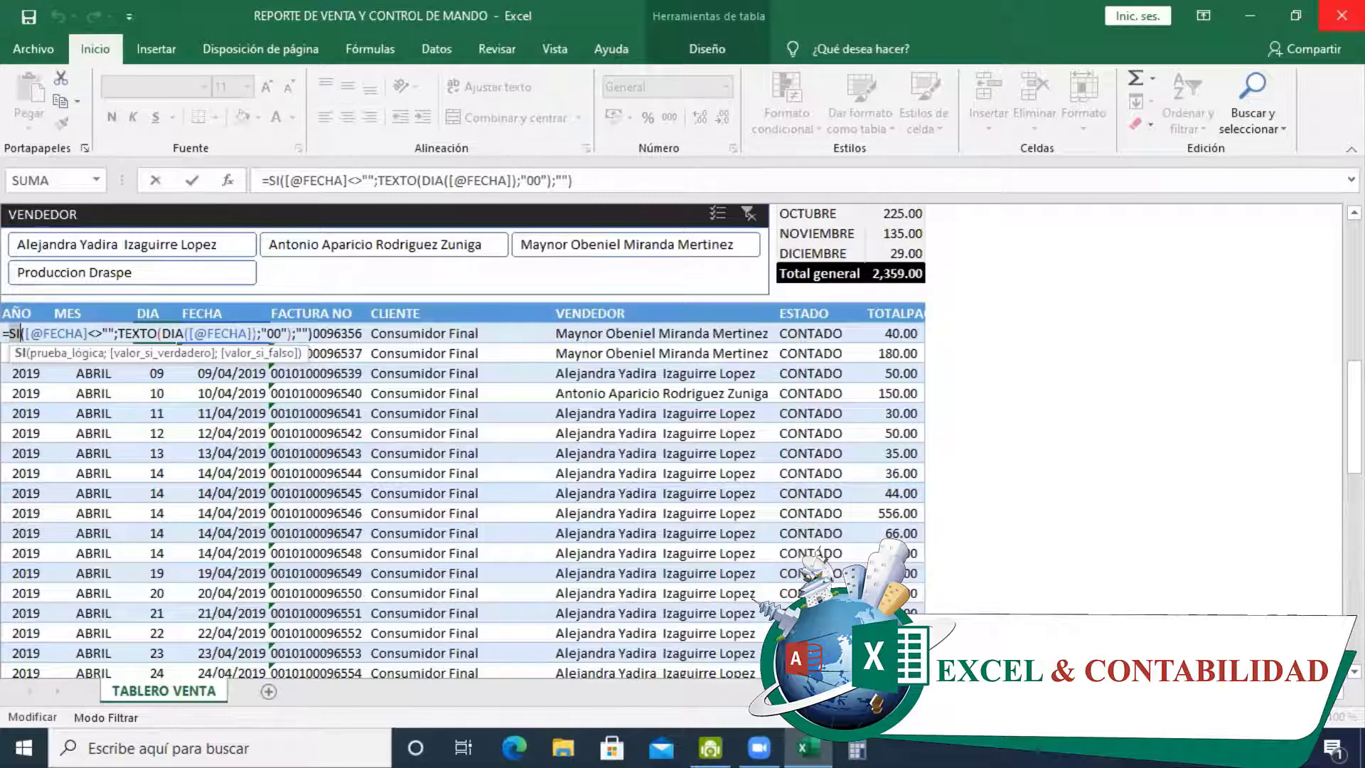
key(Escape)
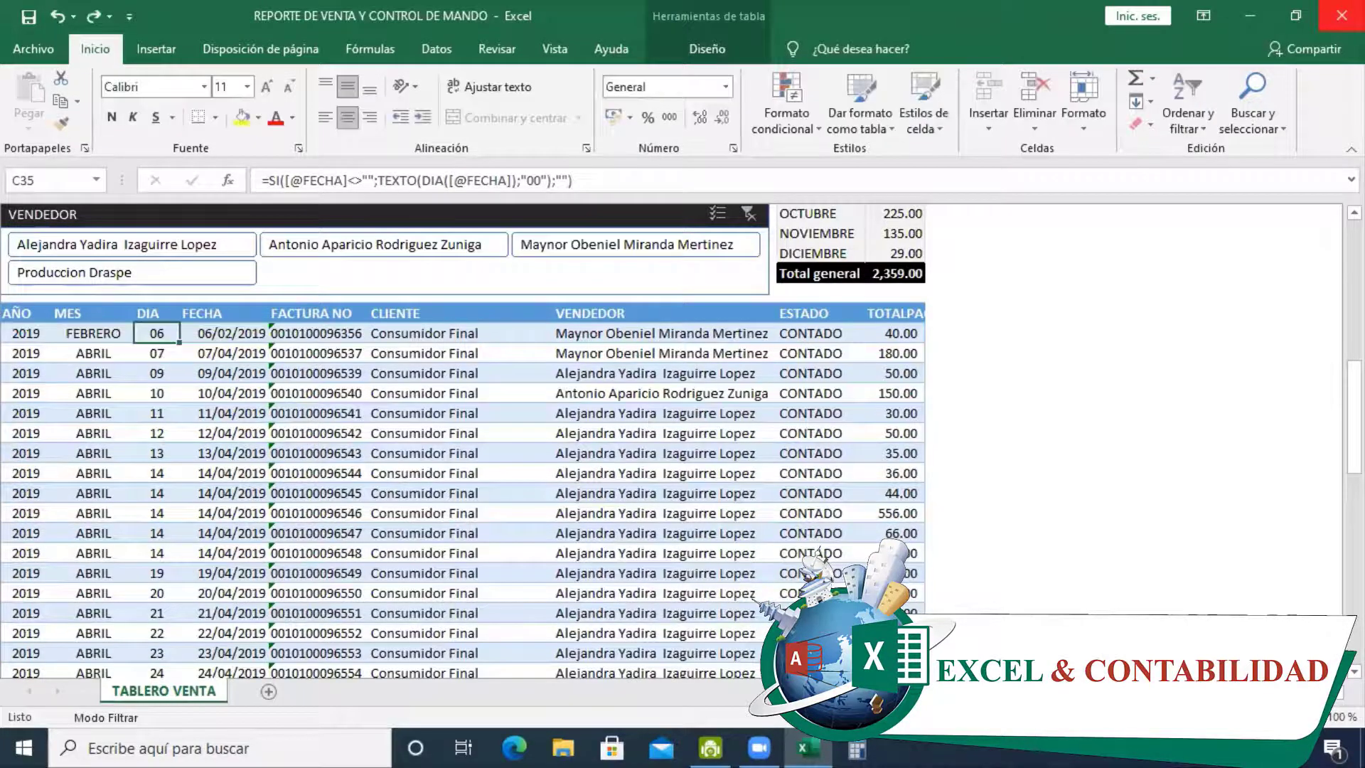
key(Right)
key(Left)
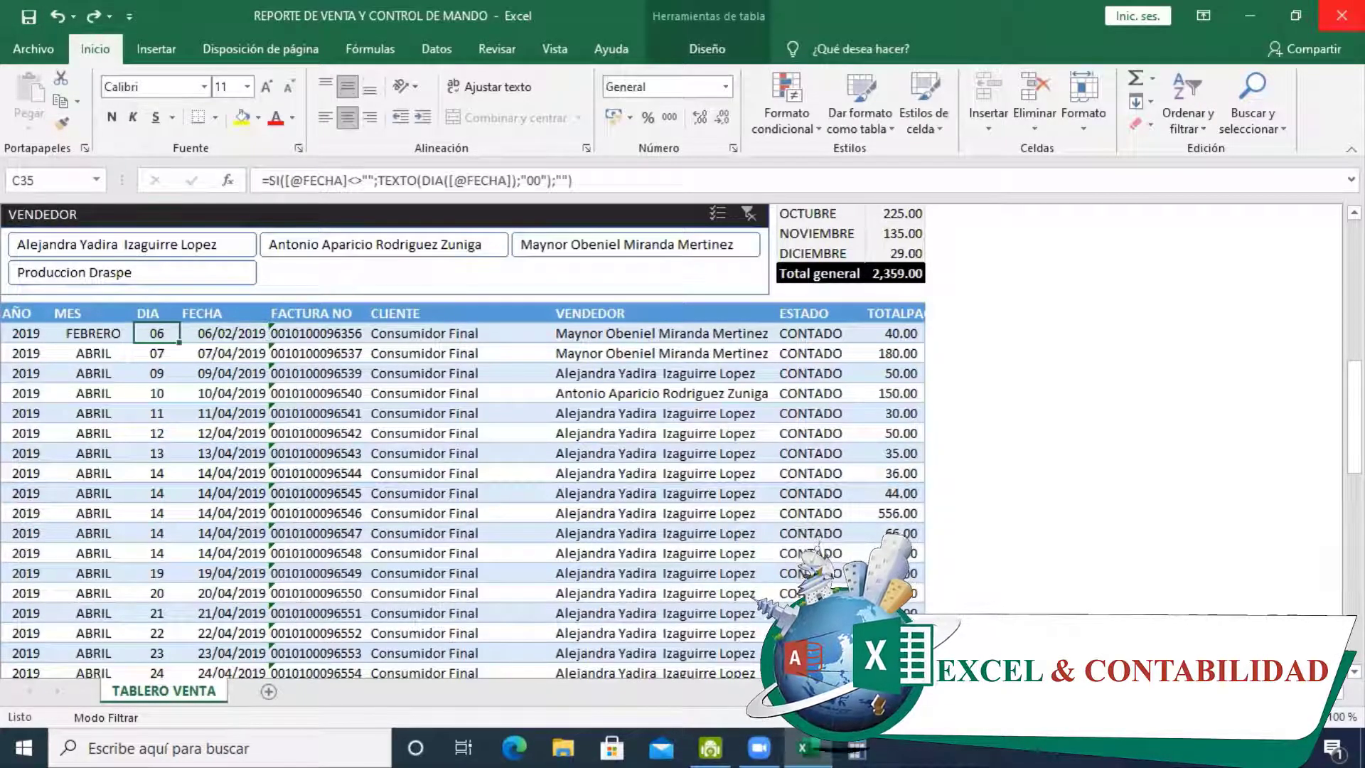
key(F2)
key(Left)
key(Left)
key(Home)
key(Right)
key(Right)
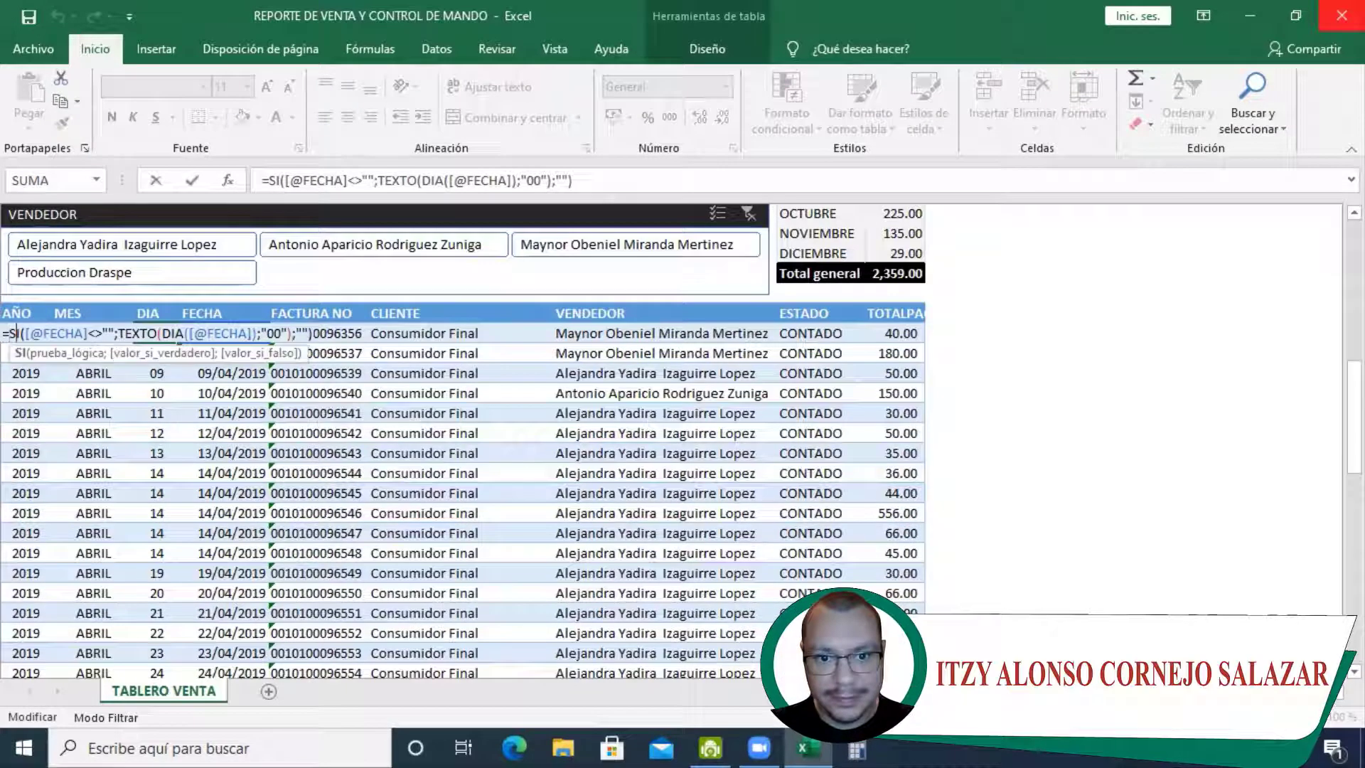
key(Right)
key(Right)
key(shift+Right)
key(shift+Right)
key(shift+Right)
key(shift+Right)
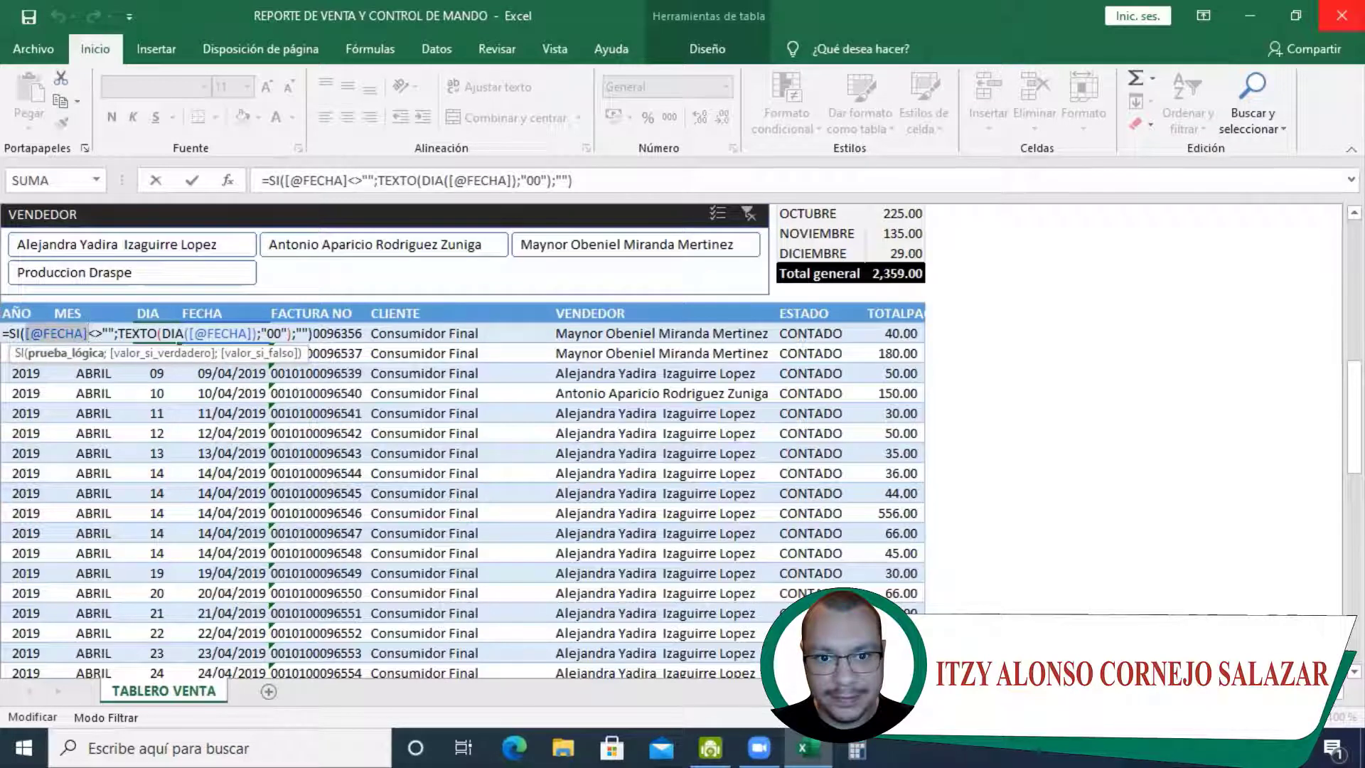
key(Left)
key(Right)
key(Right)
key(Right)
key(Right)
key(Right)
key(Right)
key(Right)
key(Right)
key(shift+Left)
key(shift+Left)
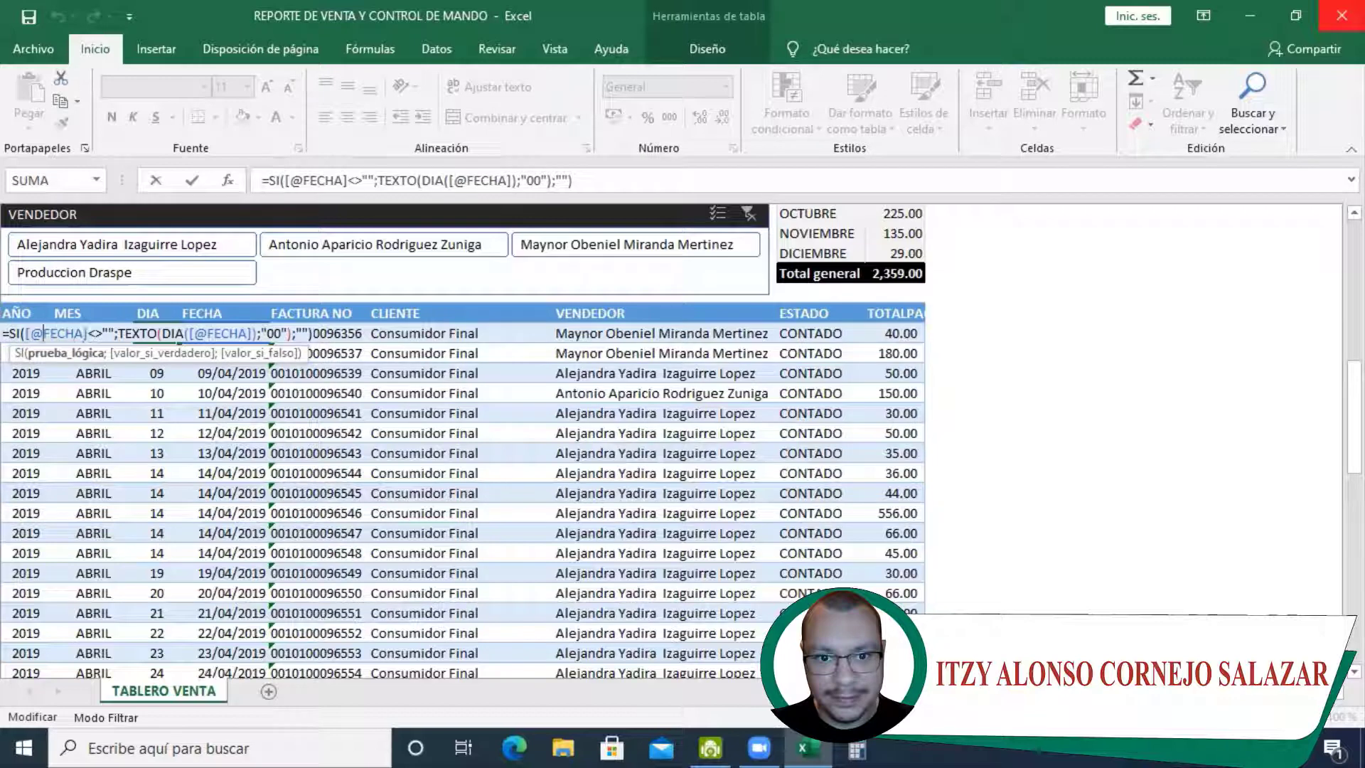
key(Left)
key(Left)
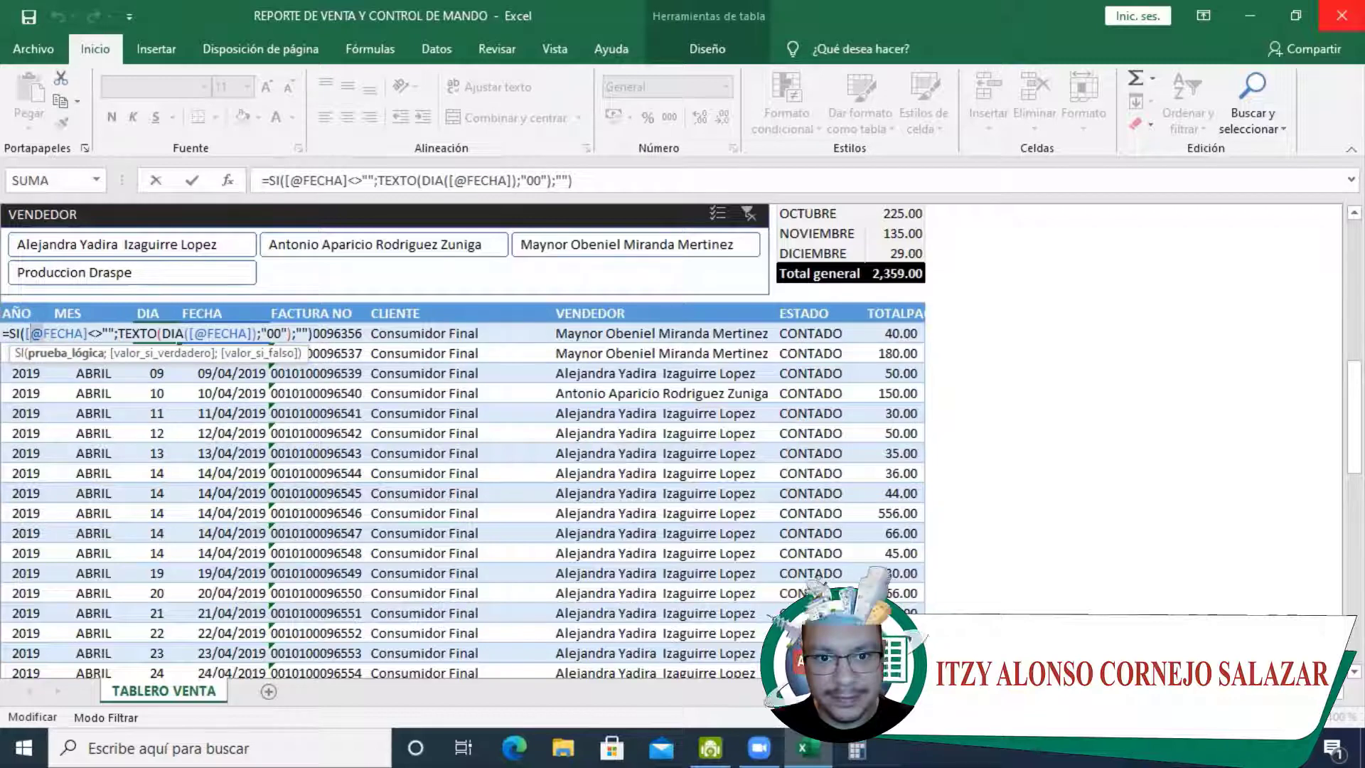
key(Right)
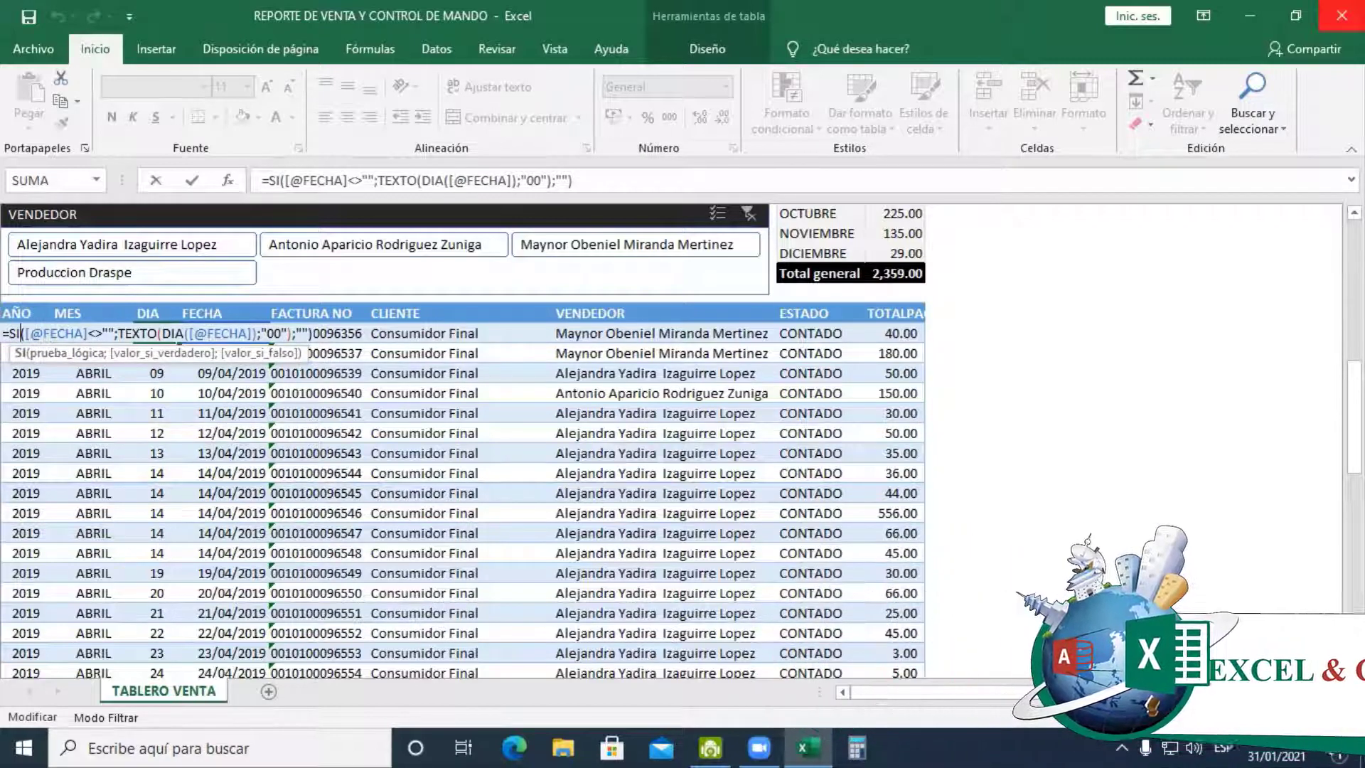
key(Left)
key(Left)
drag(28, 332, 95, 332)
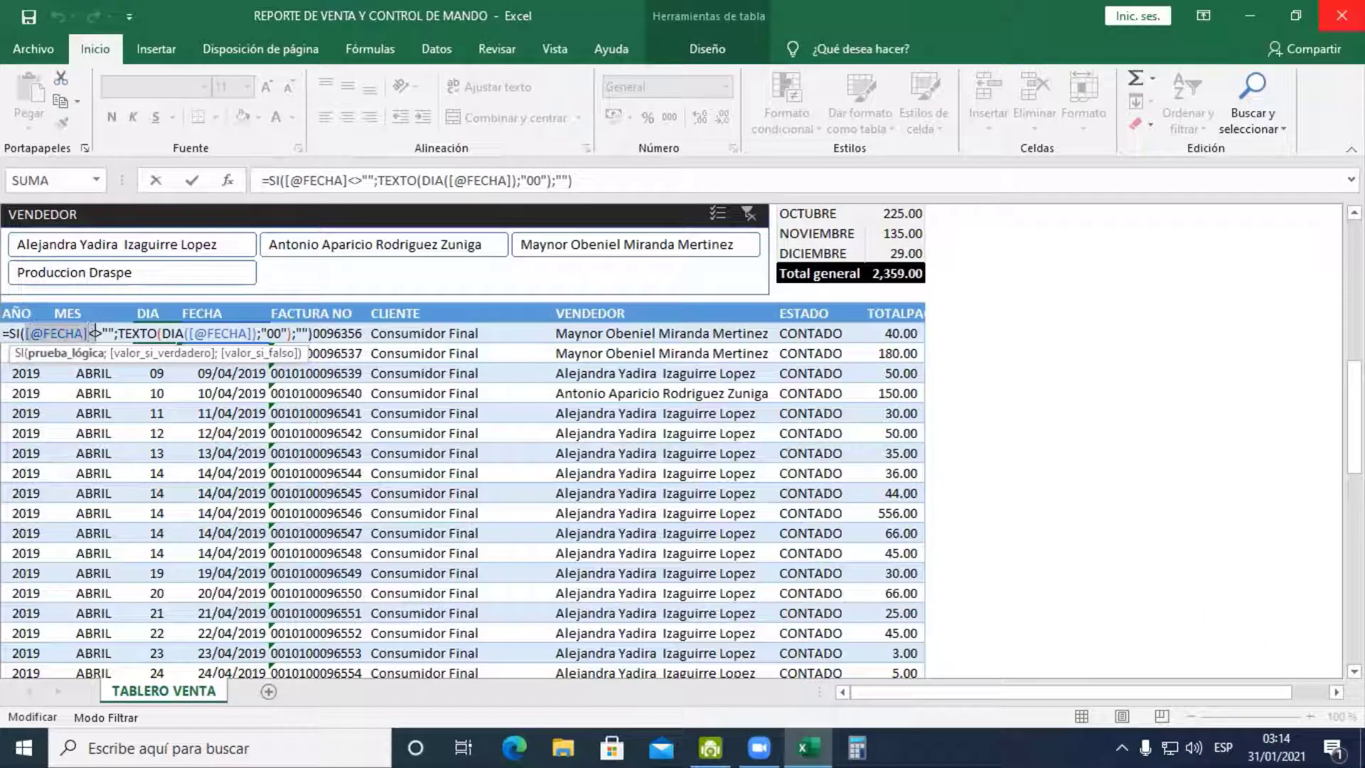
click(108, 333)
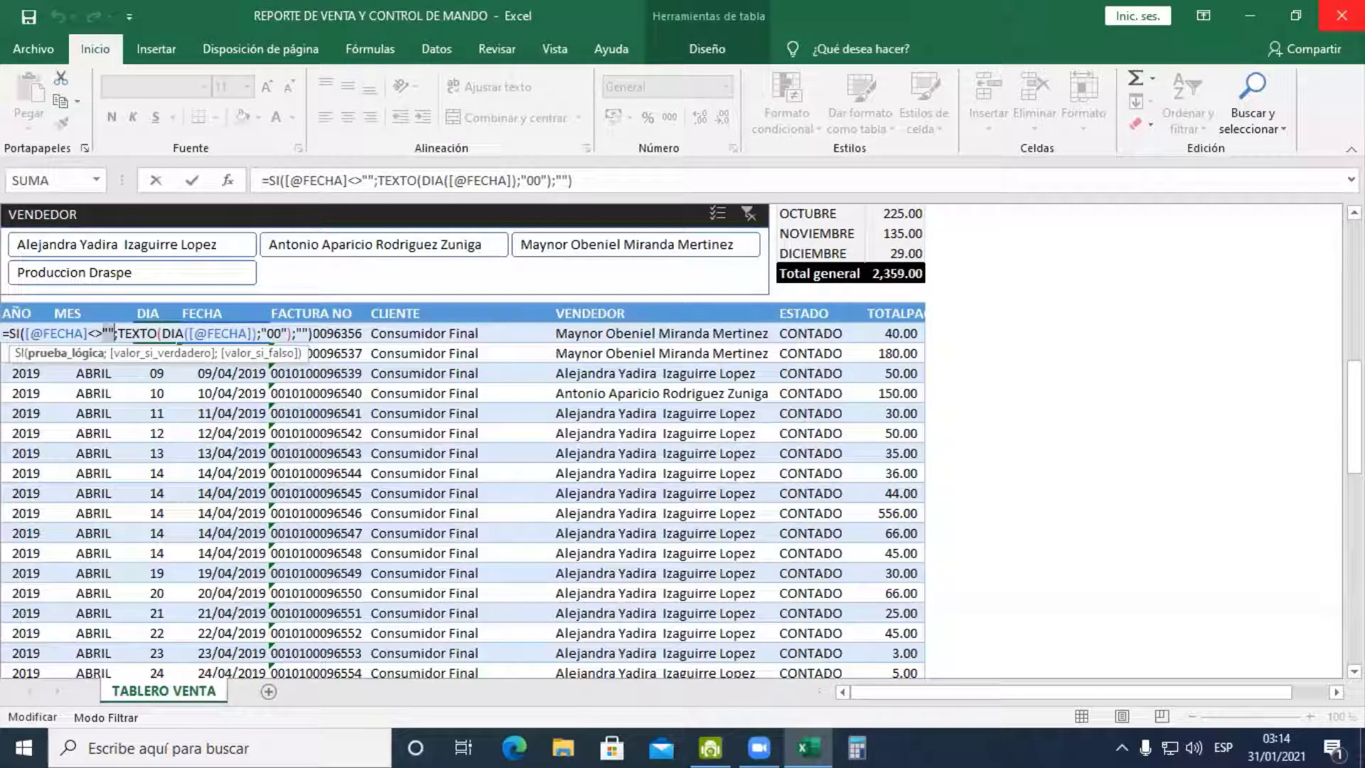
key(Right)
key(Left)
drag(113, 333, 29, 333)
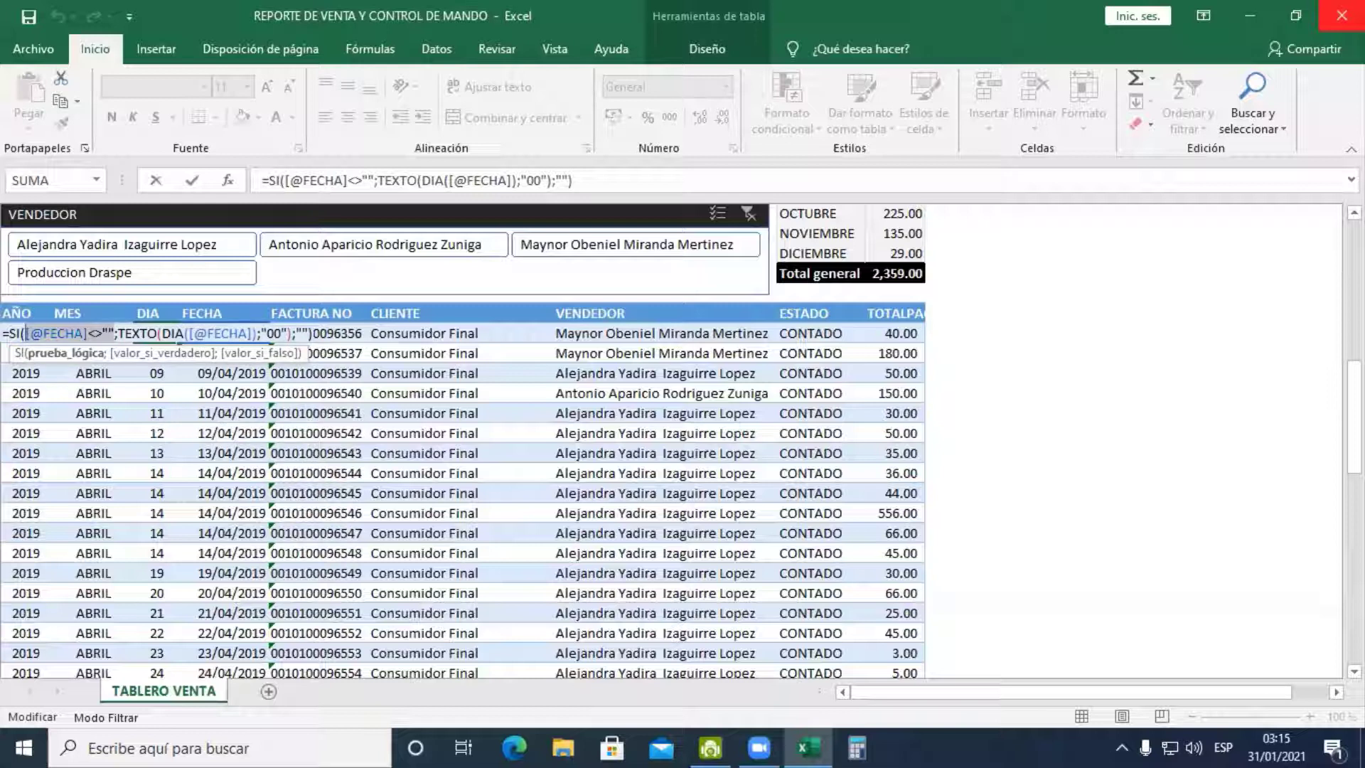
key(Left)
key(Right)
key(Right)
key(Right)
key(Right)
key(Right)
key(Right)
key(Right)
key(Right)
key(Right)
key(Right)
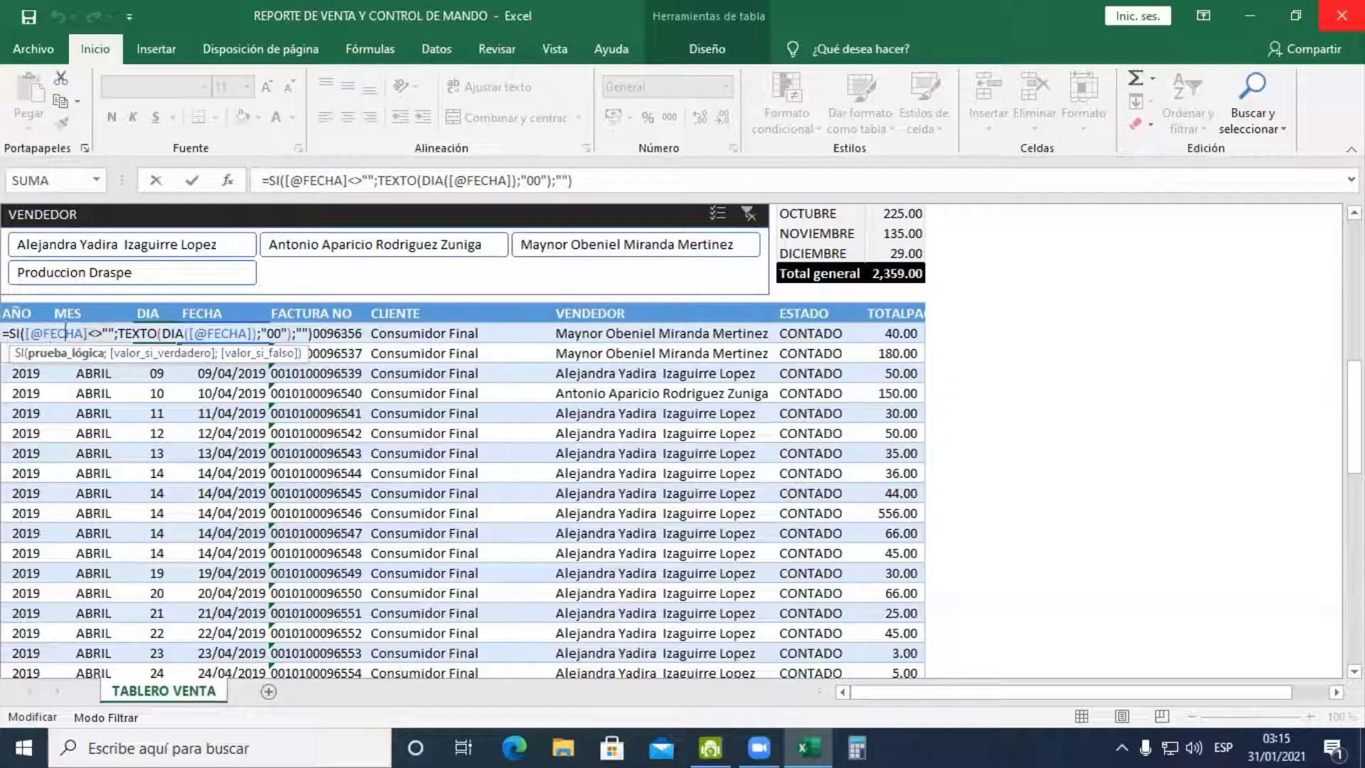
key(Right)
key(Right)
key(Right)
key(shift+Right)
key(shift+Right)
key(shift+Right)
key(shift+Right)
key(shift+Right)
key(shift+Right)
key(shift+Right)
key(shift+Right)
key(shift+Right)
key(shift+Right)
key(shift+Right)
key(shift+Right)
key(shift+Right)
key(shift+Right)
key(shift+Right)
key(shift+Right)
key(shift+Right)
key(shift+Right)
key(shift+Right)
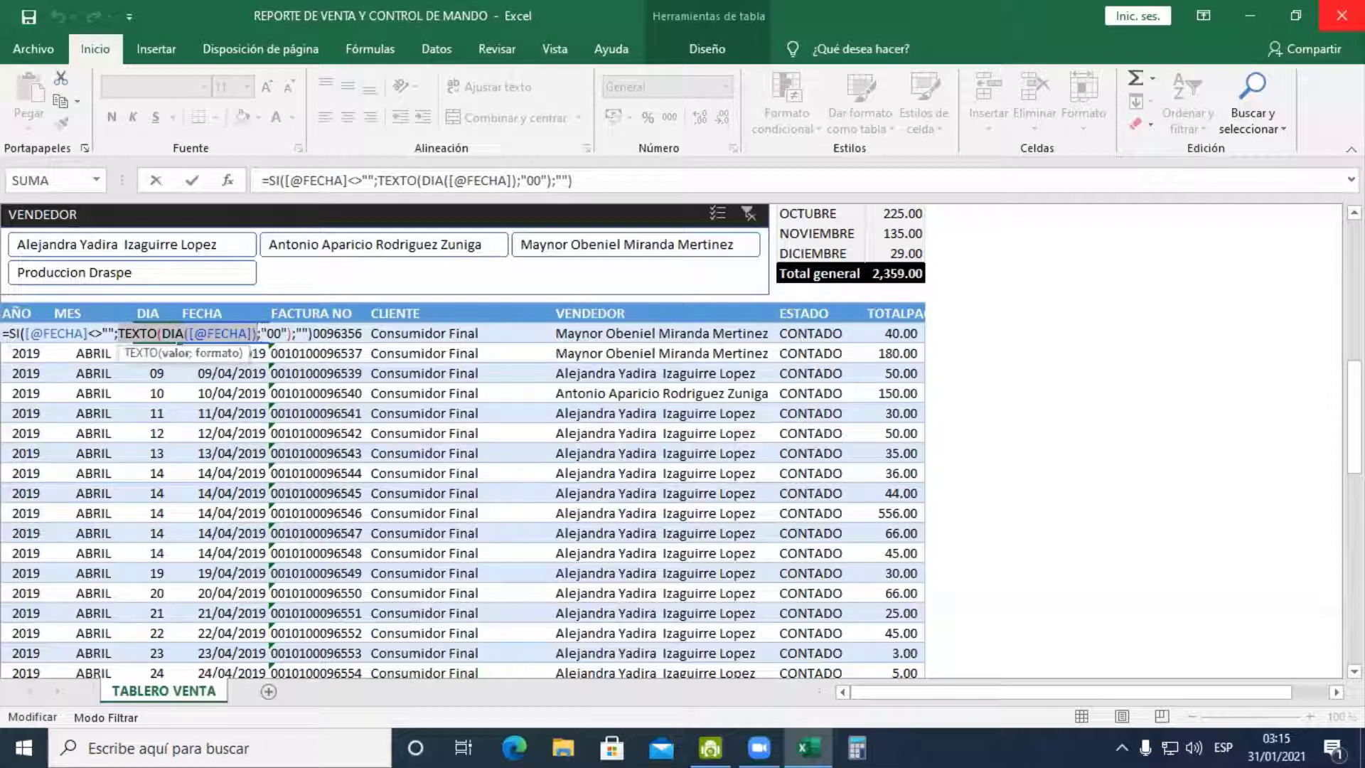
key(shift+Right)
key(Left)
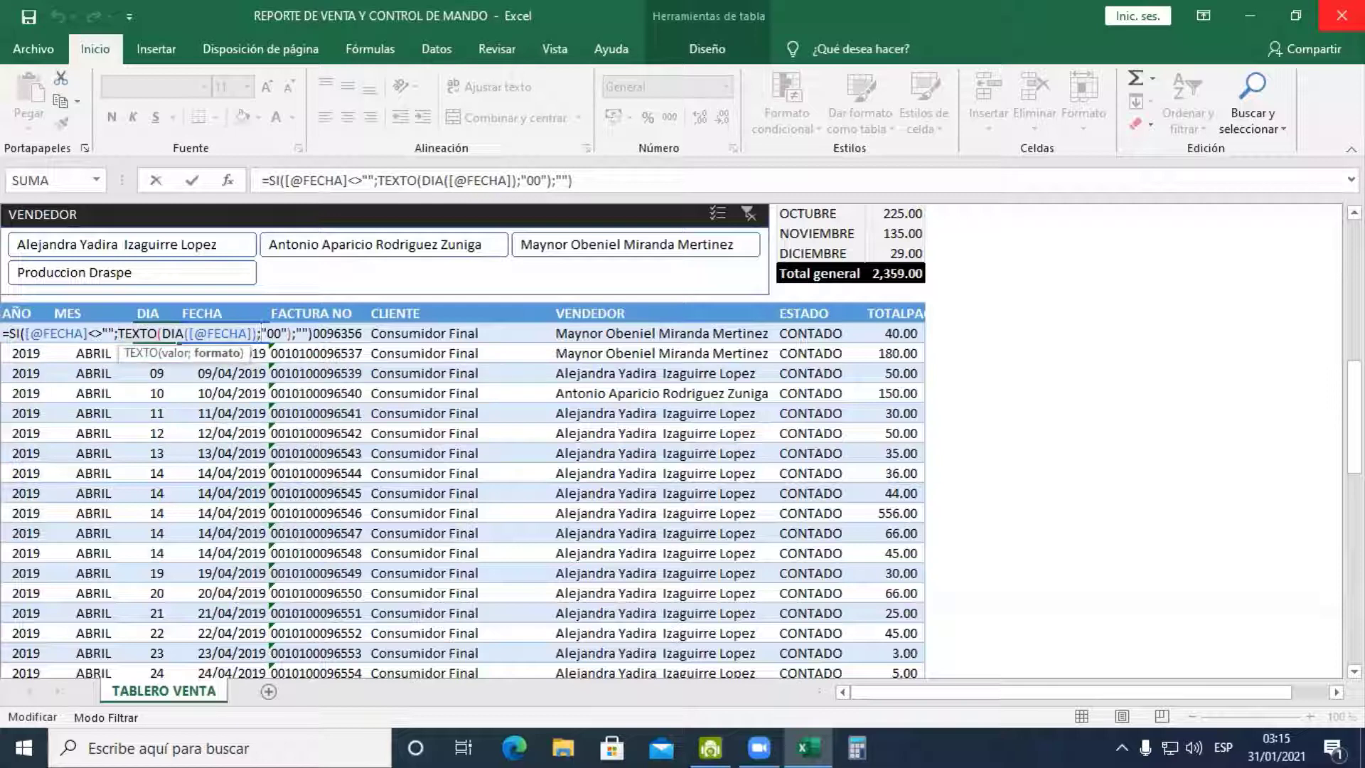
key(Left)
key(Left)
key(Left)
key(Left)
key(Left)
key(Left)
key(Left)
key(Left)
key(Left)
key(Left)
key(Left)
key(Left)
key(Left)
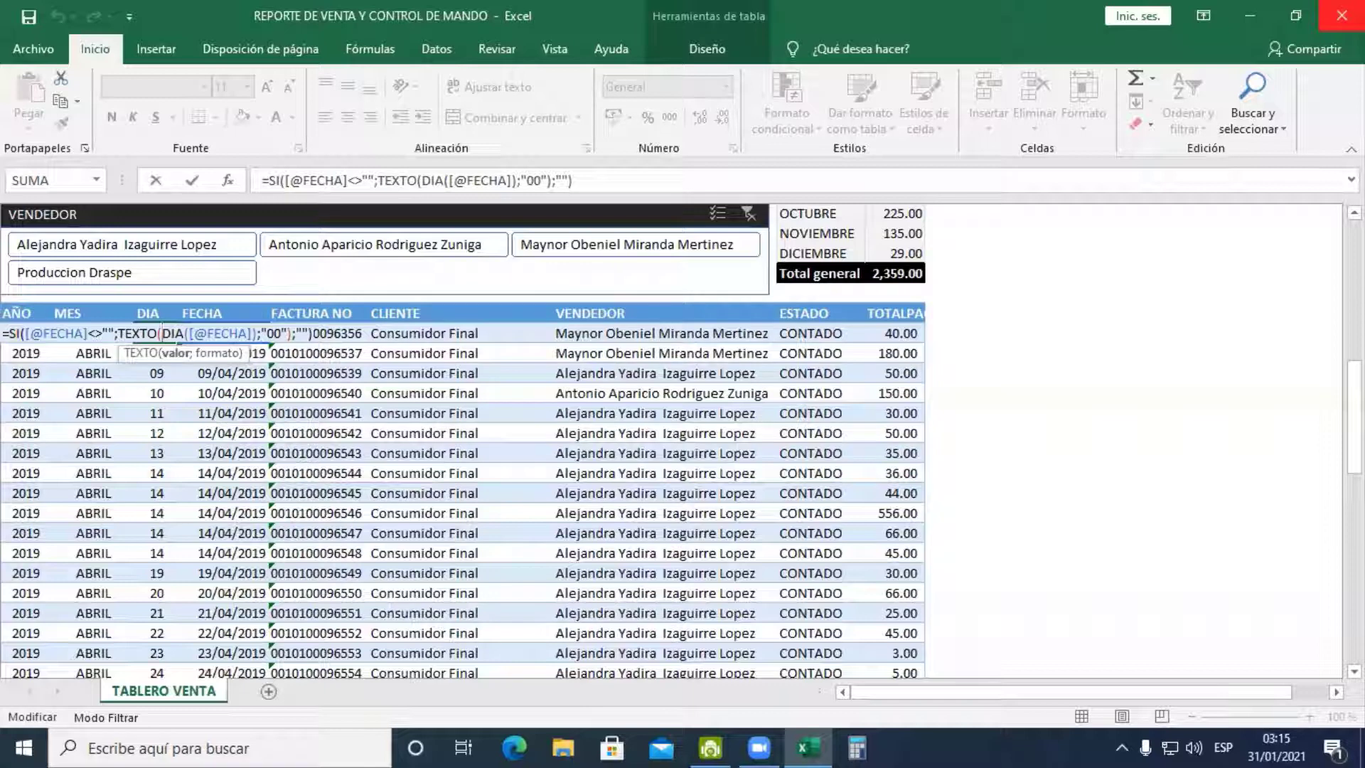
key(Right)
key(Right)
key(Escape)
key(Right)
key(Right)
key(Right)
key(Right)
key(Right)
key(Right)
key(Right)
key(Right)
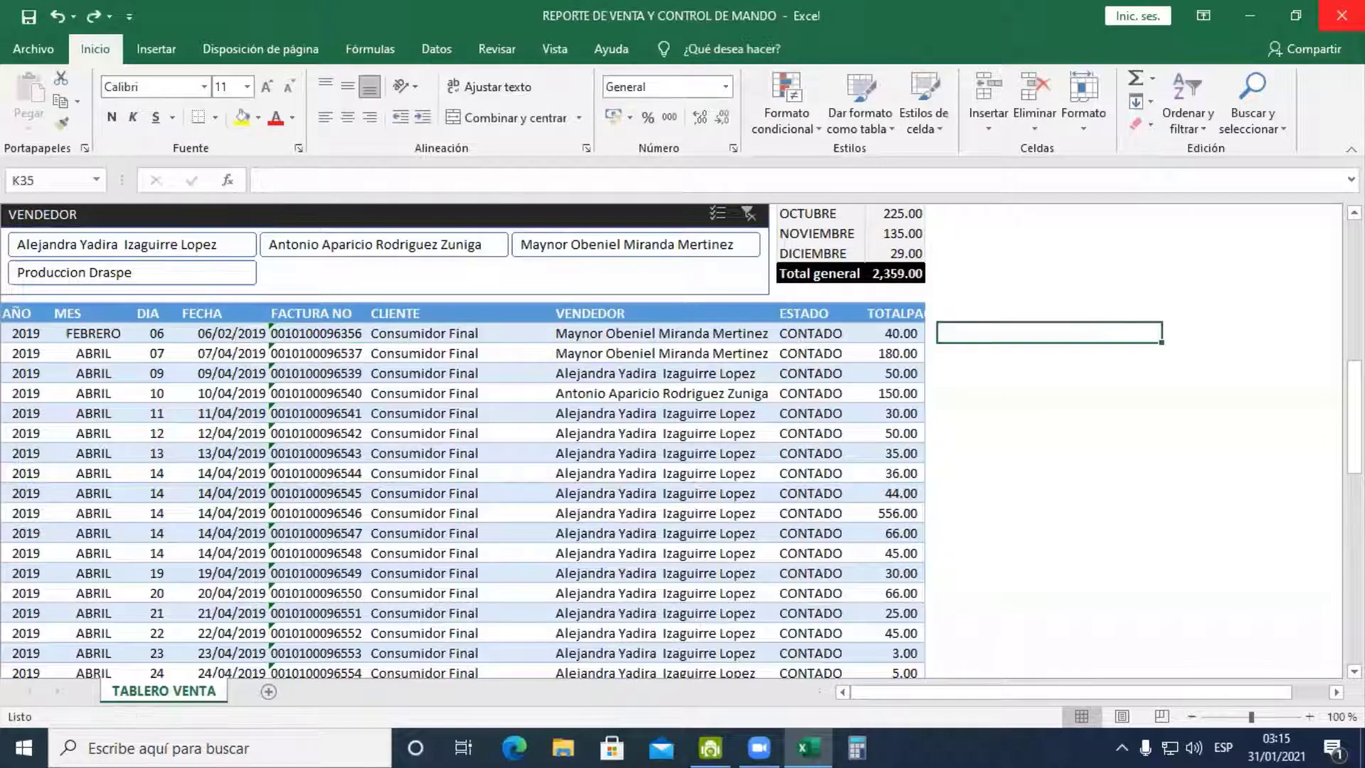
key(Left)
key(Left)
key(Left)
key(Left)
key(Left)
key(Left)
key(Left)
key(Right)
key(Right)
key(Right)
key(Right)
key(Right)
key(Right)
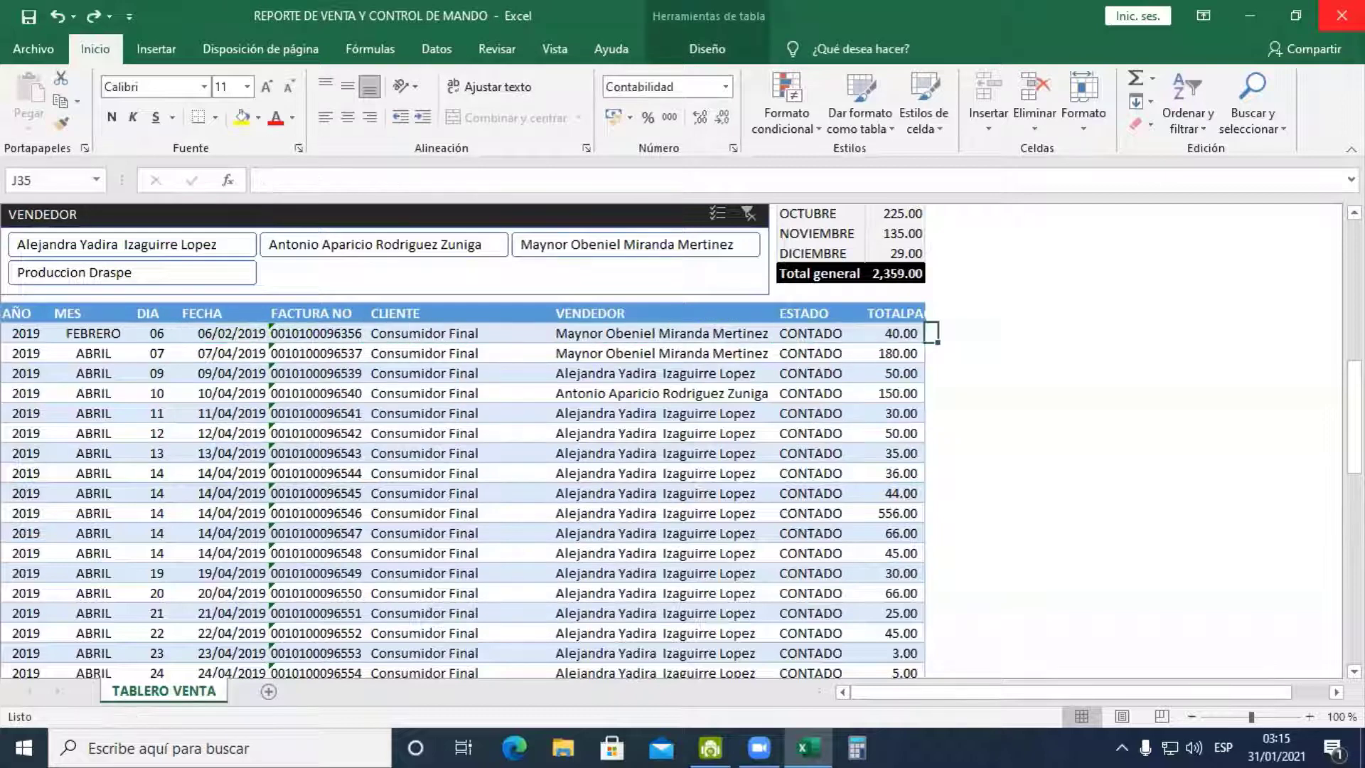
key(Right)
text(=DA)
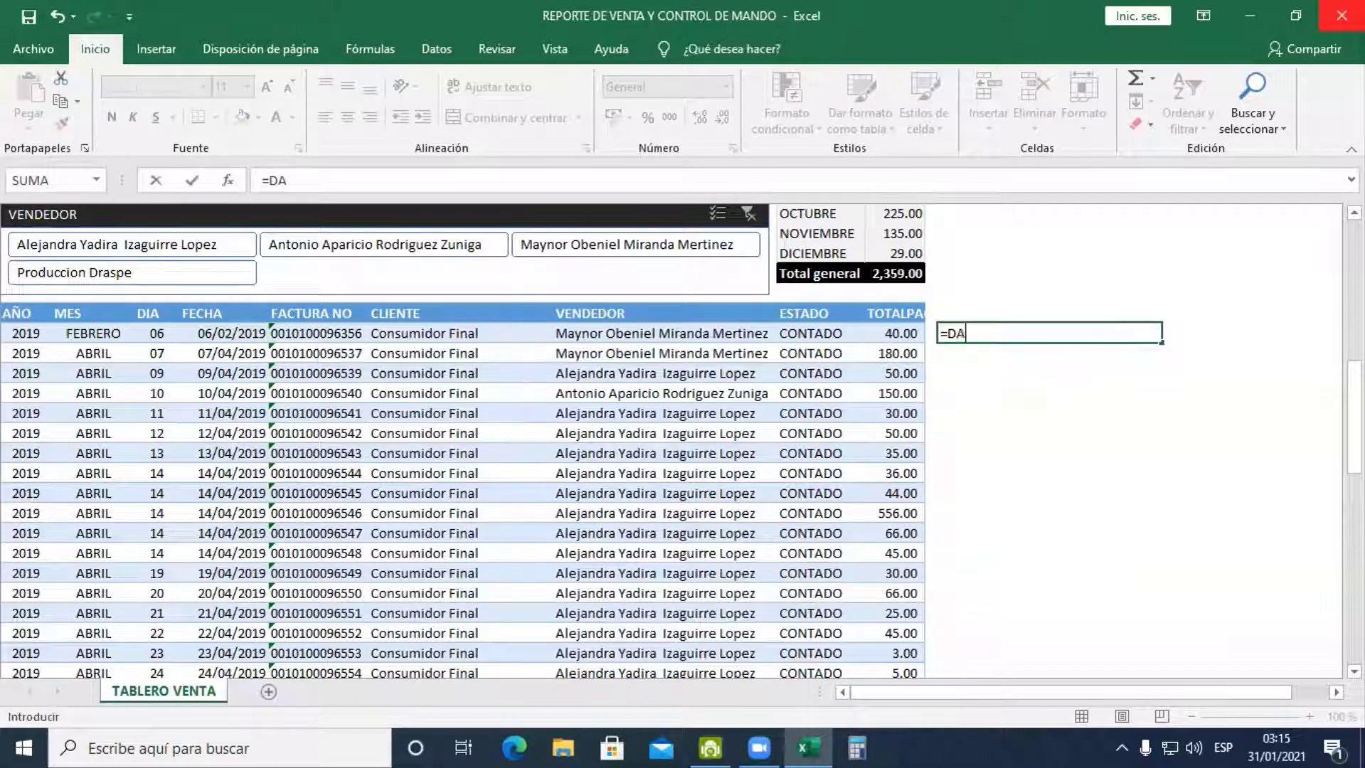
key(BackSpace)
text(IS)
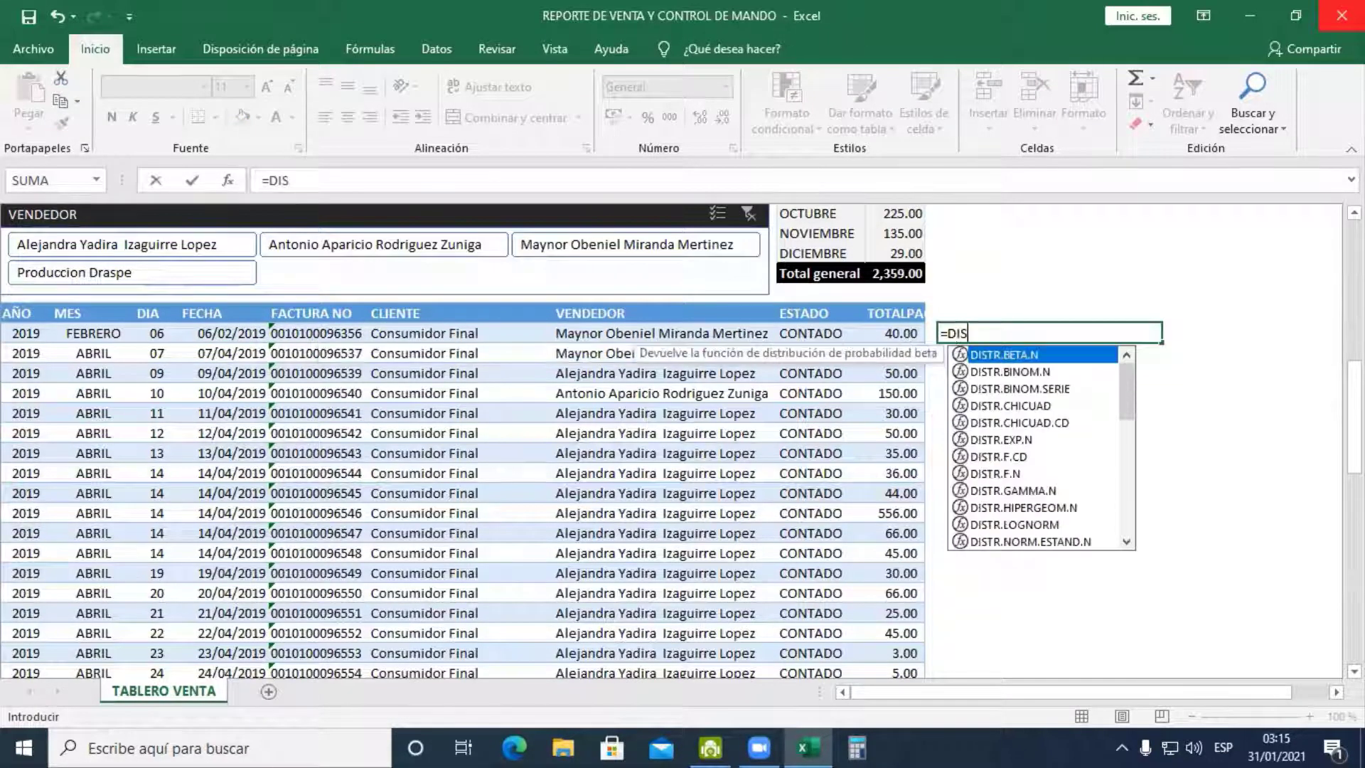
key(BackSpace)
text(A()
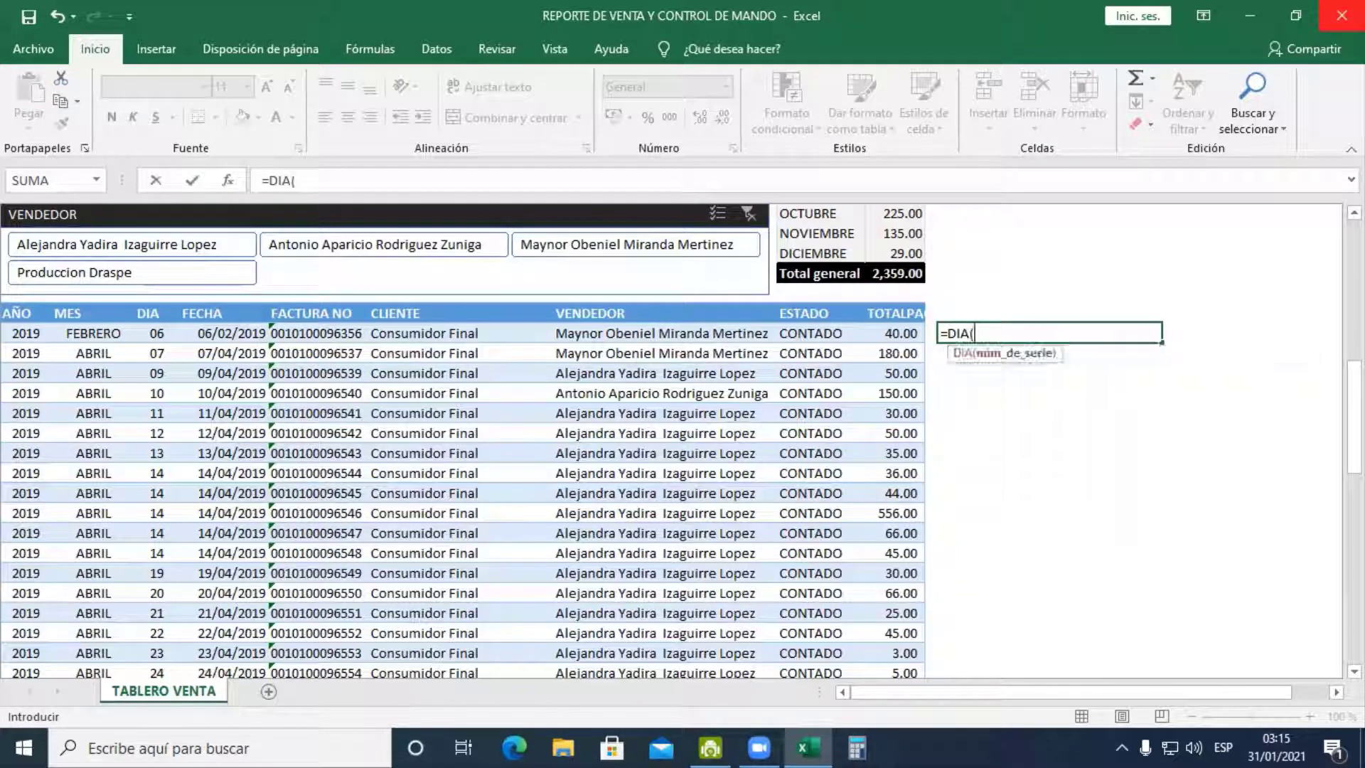
key(Left)
key(Left)
key(Left)
key(Left)
key(Left)
key(Left)
key(Left)
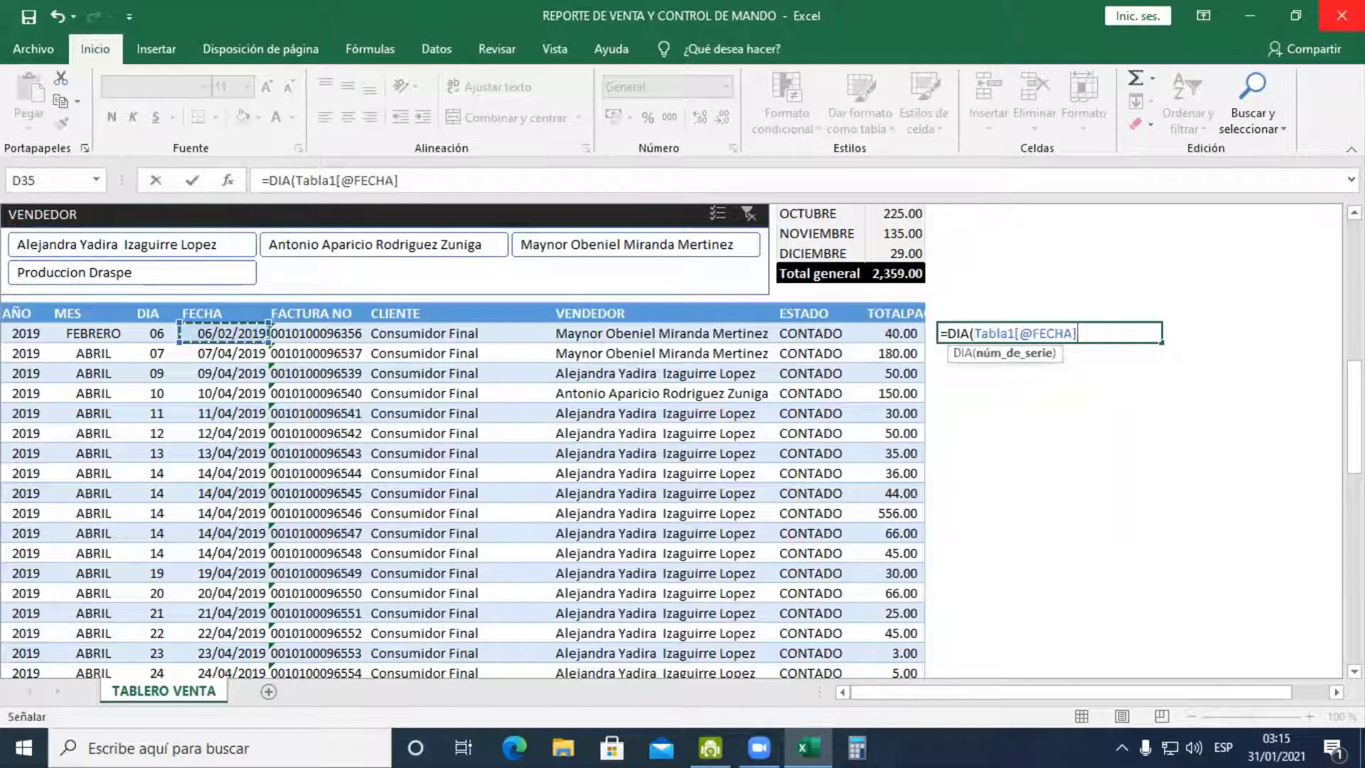
key(Return)
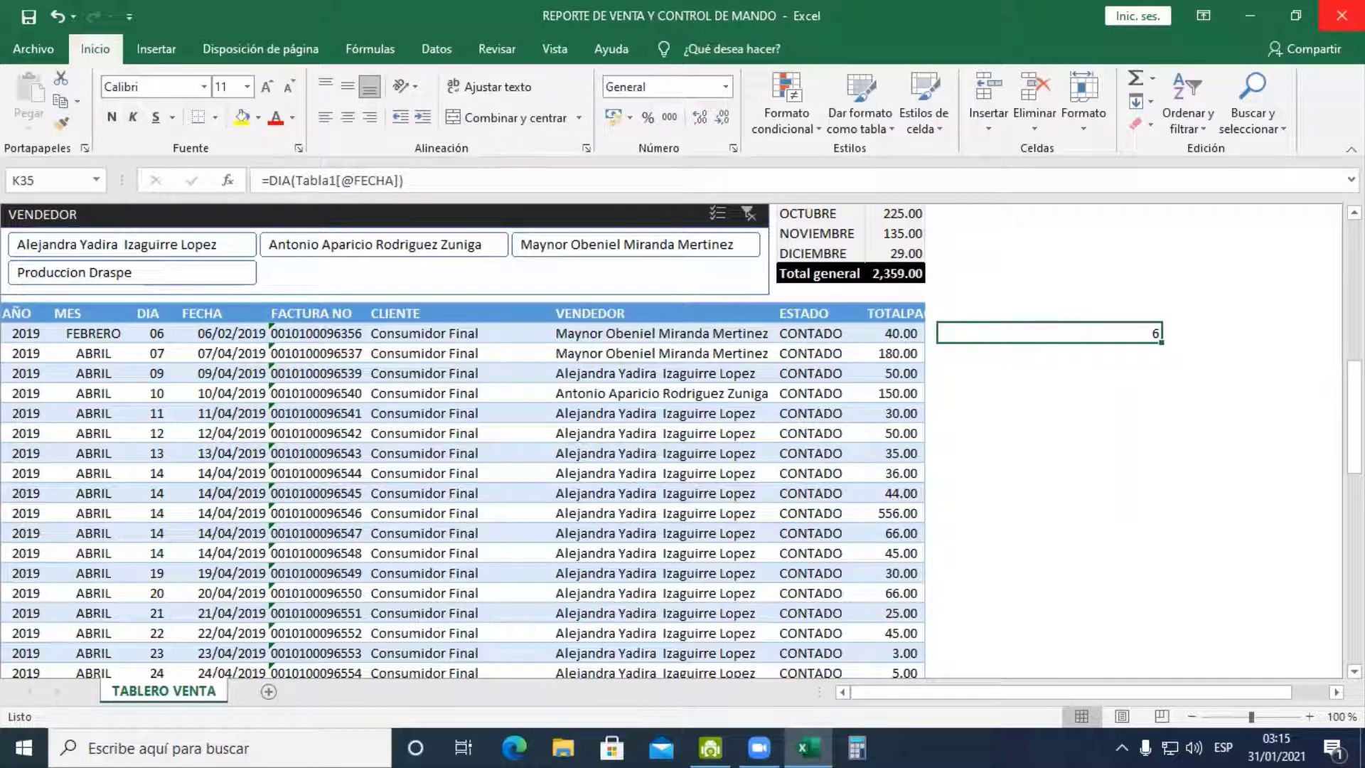
key(F2)
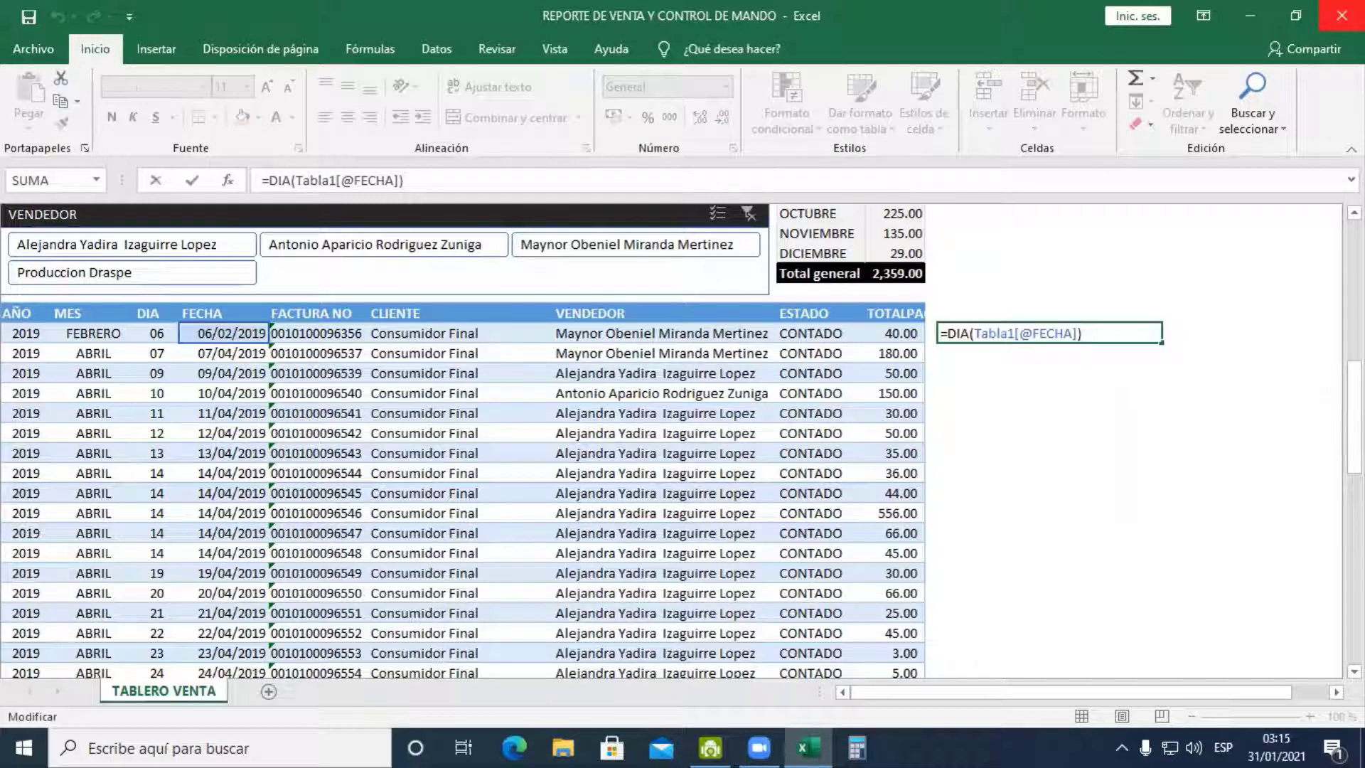
text(TEXTO()
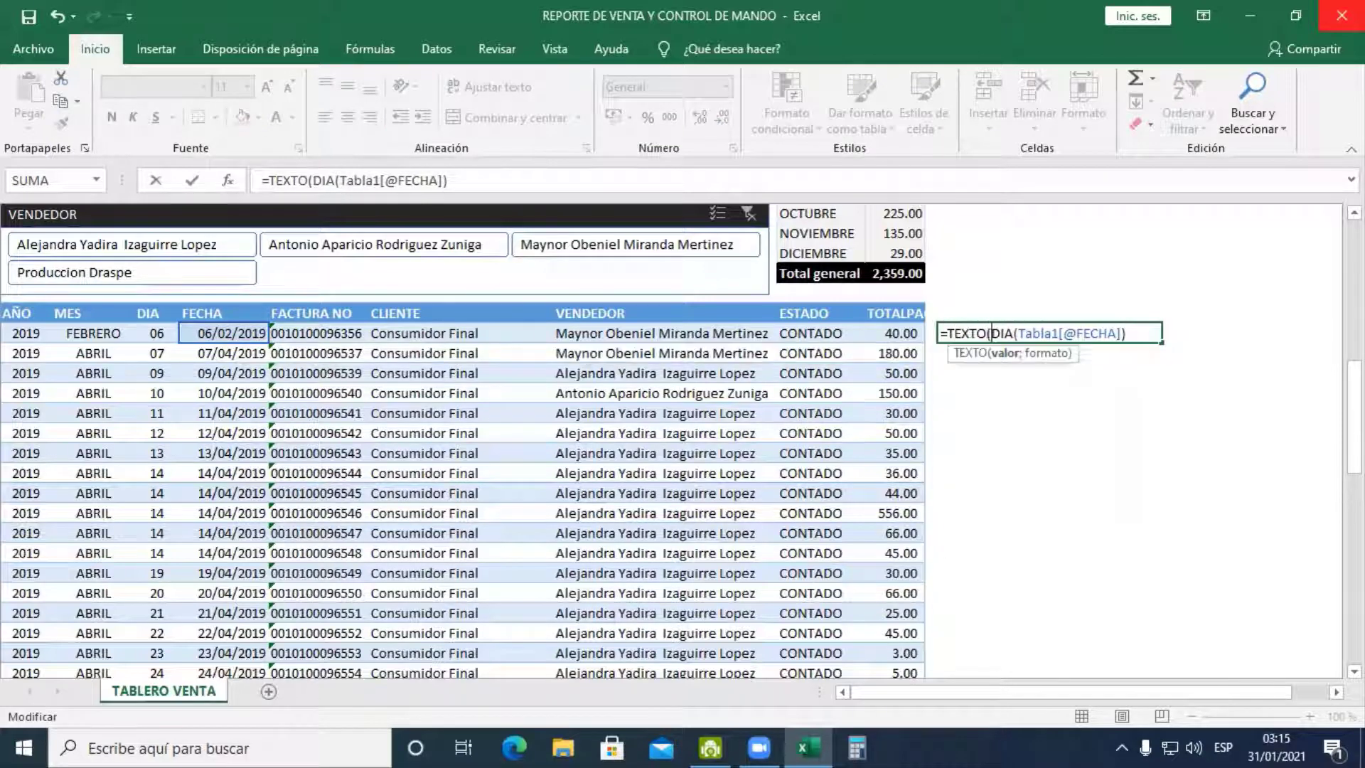
text(,)
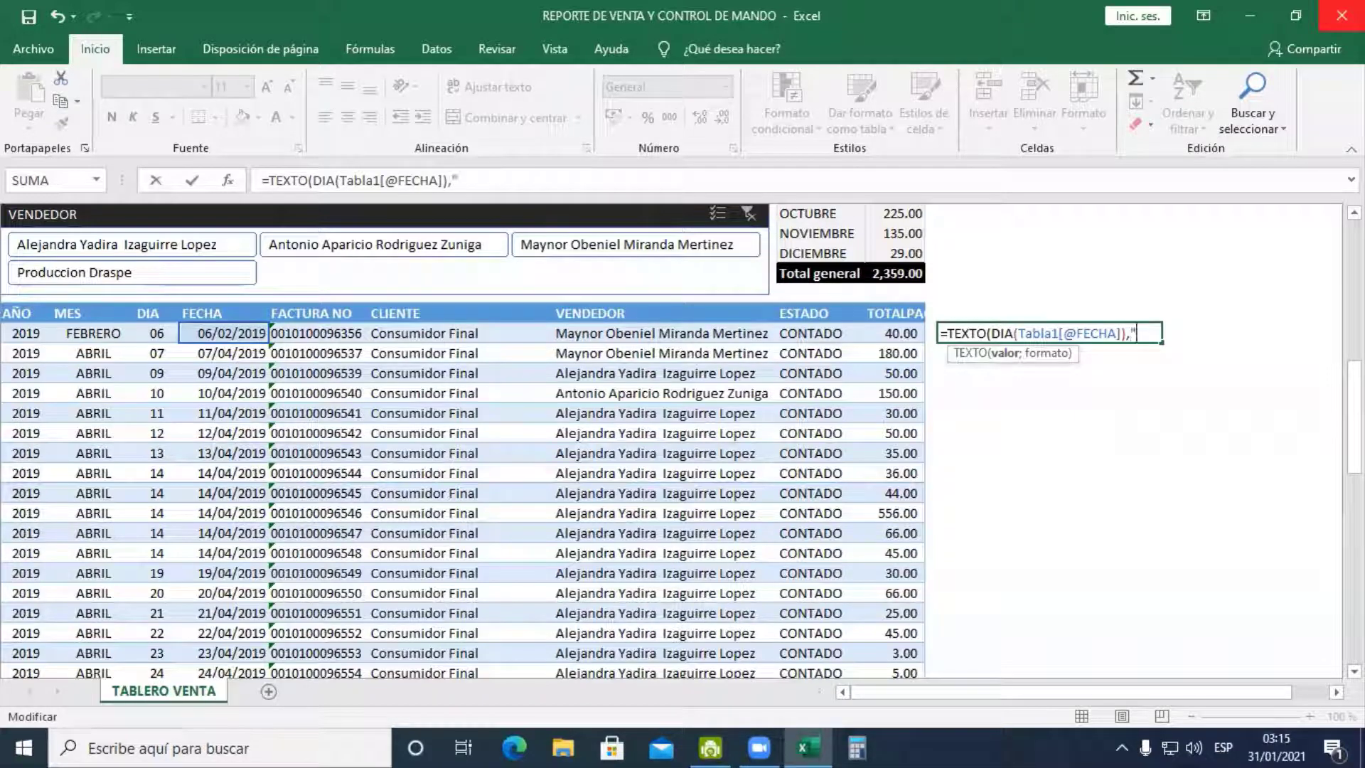
text("00"))
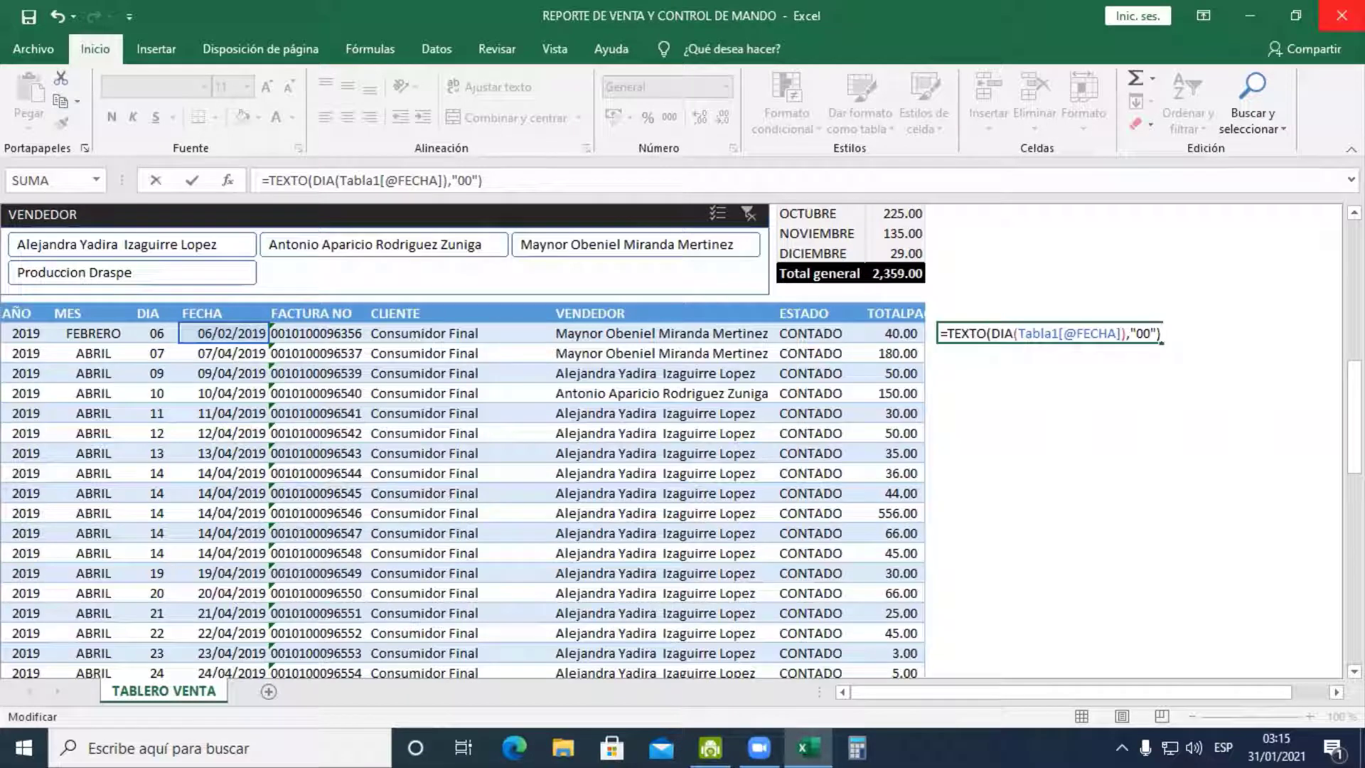
click(1141, 332)
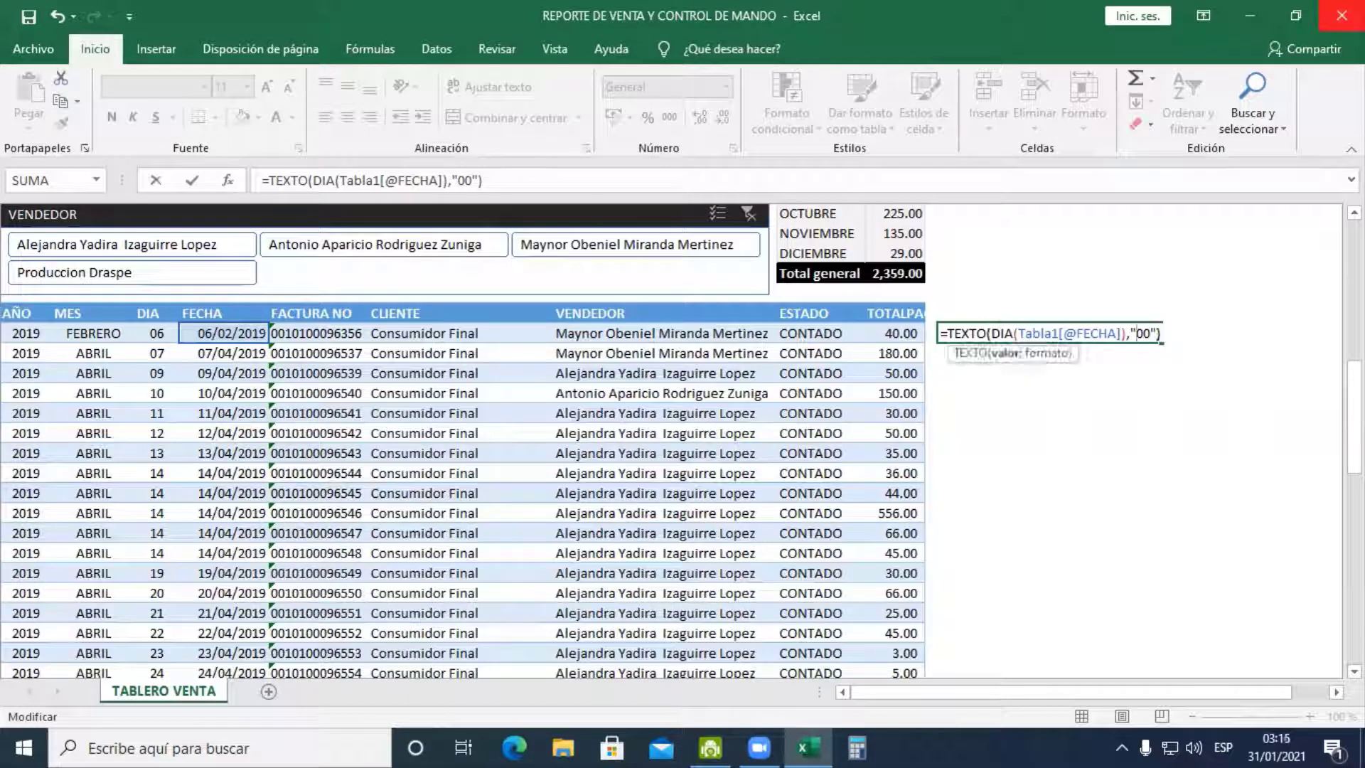
double_click(1141, 333)
key(Return)
key(Return)
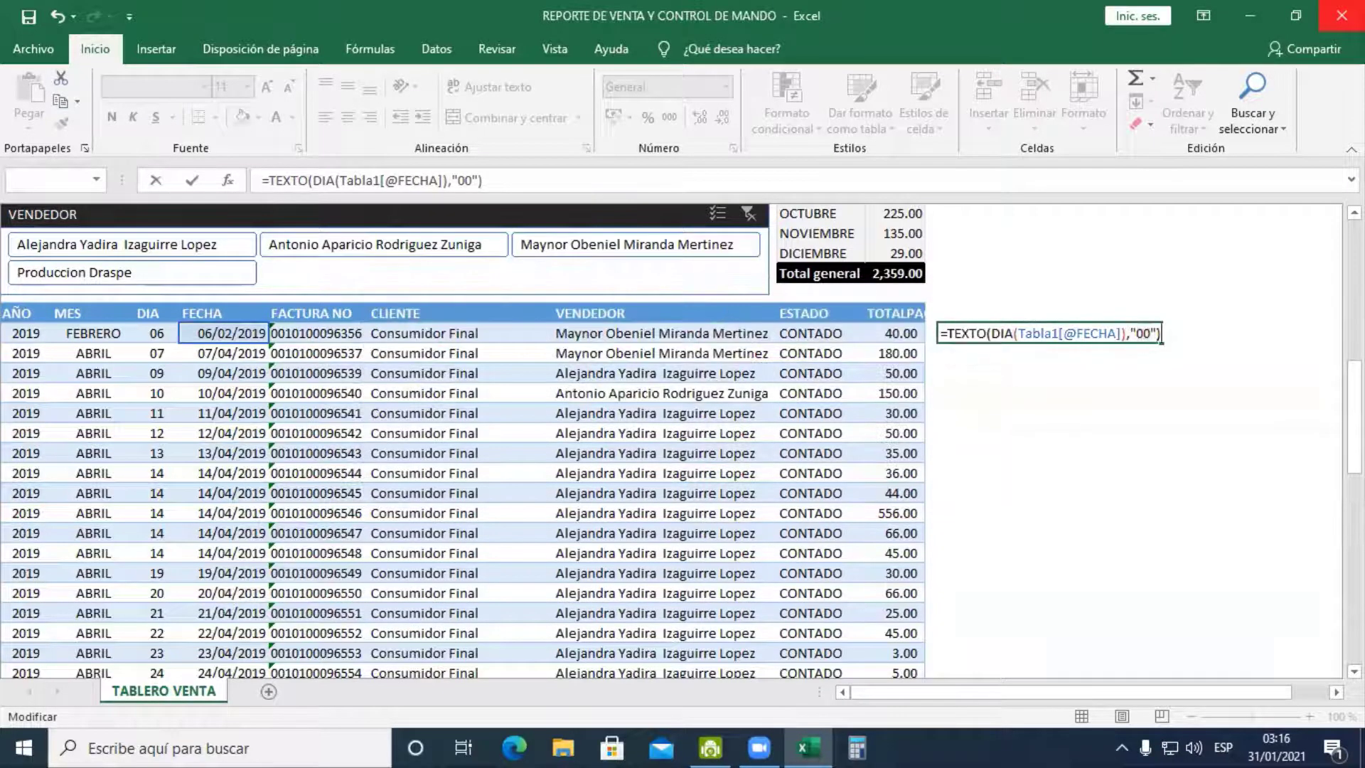
click(1129, 331)
key(BackSpace)
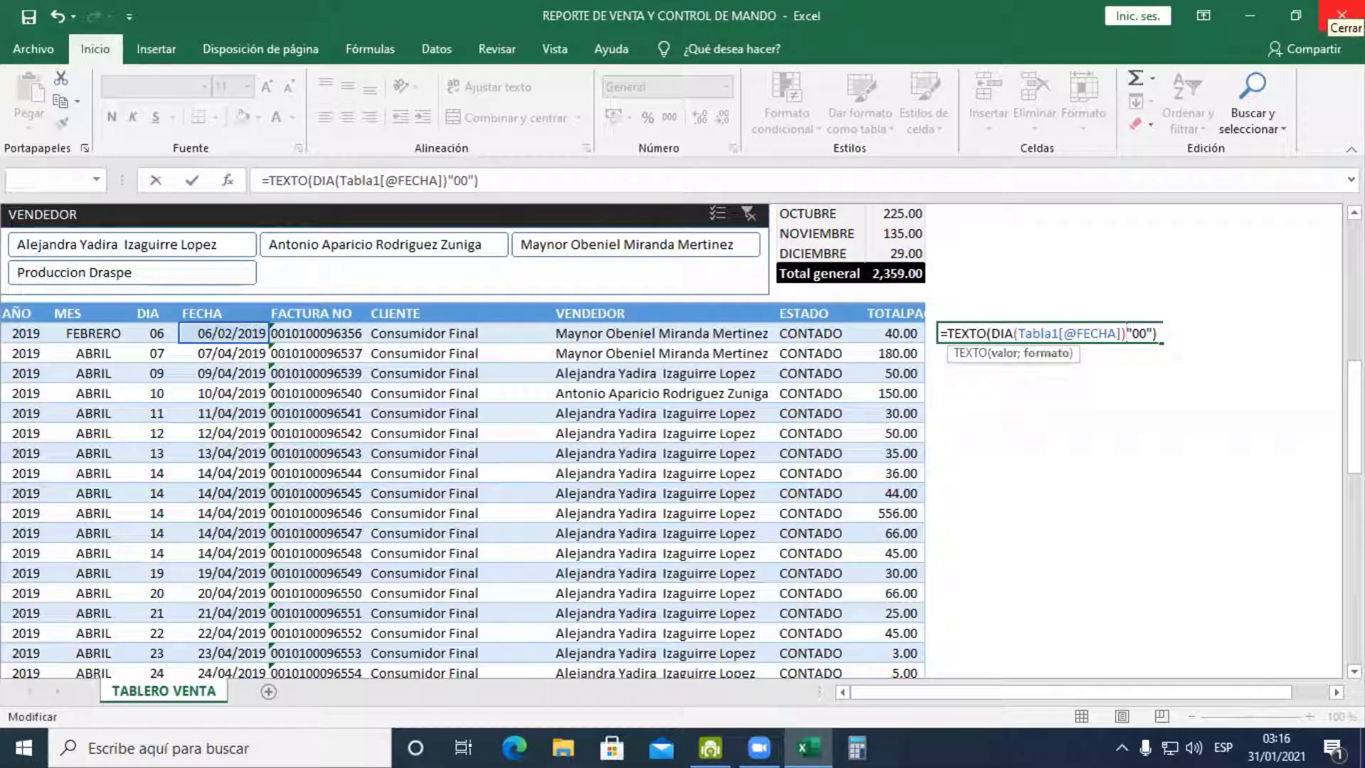
text(;)
key(Return)
key(Up)
key(Left)
key(Left)
key(Left)
key(Left)
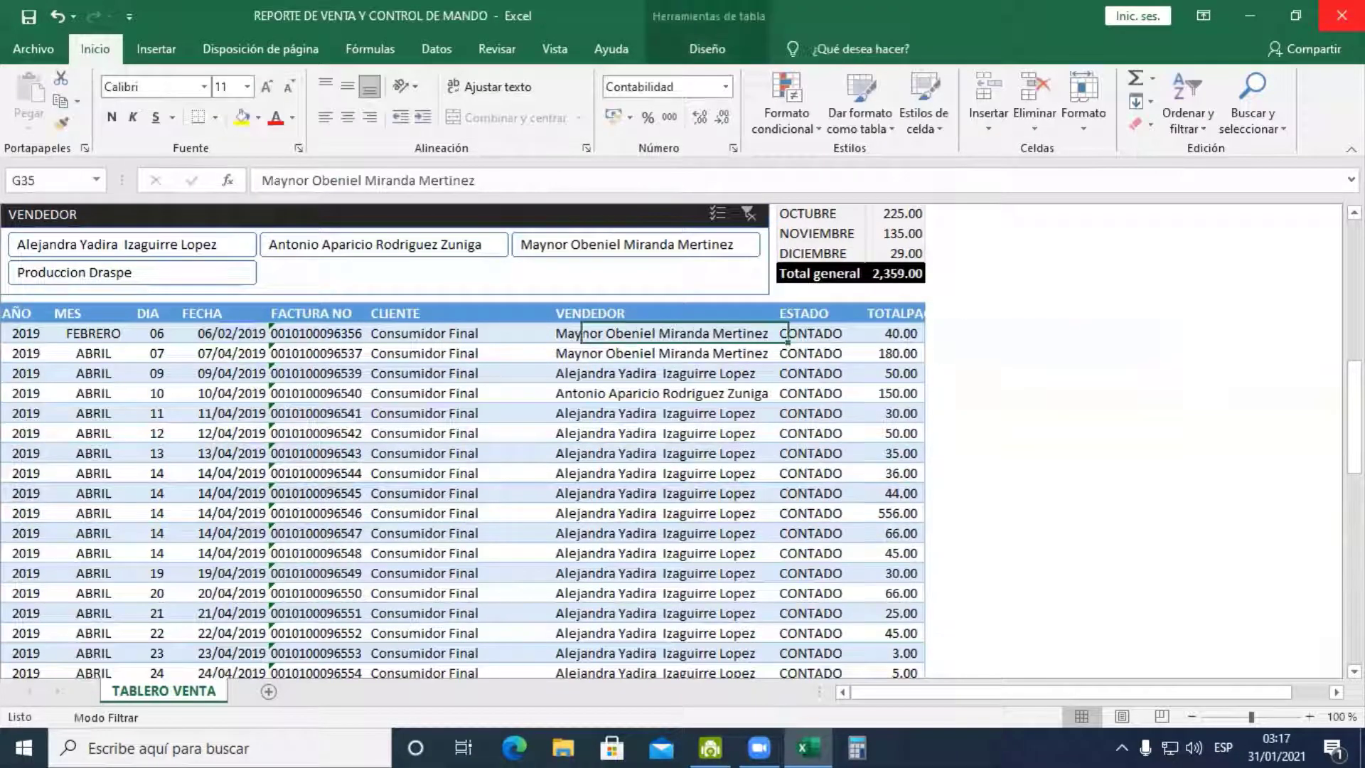
key(Left)
key(Left)
key(Left)
key(Left)
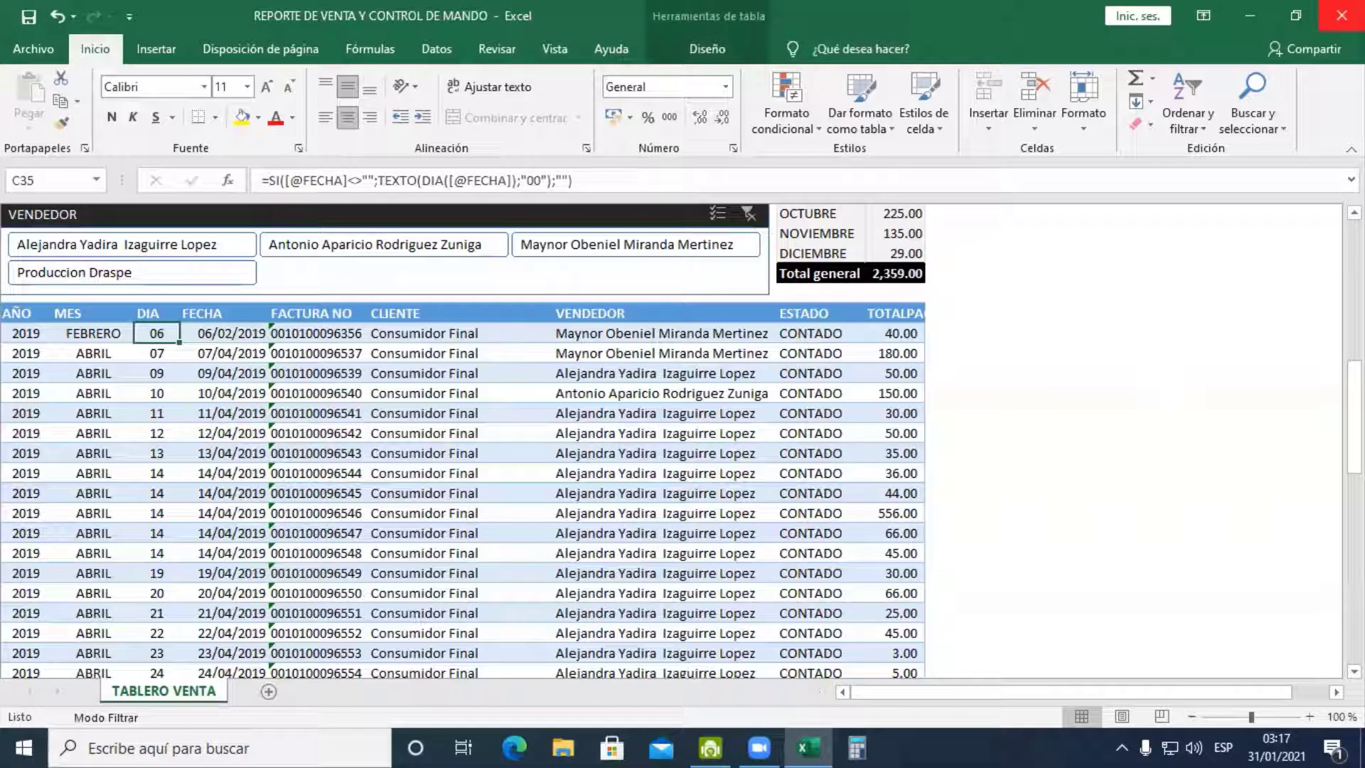
key(F2)
key(Home)
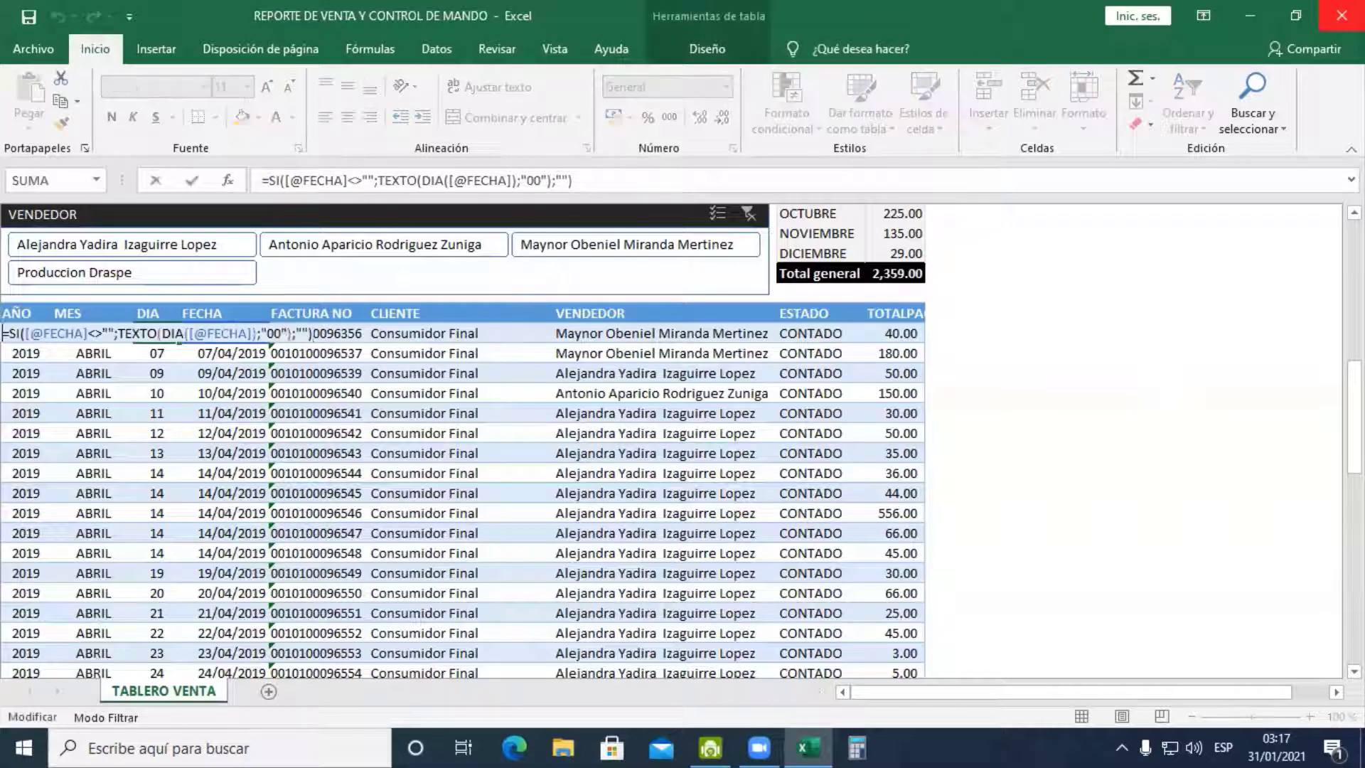
key(Right)
key(Right)
key(Right)
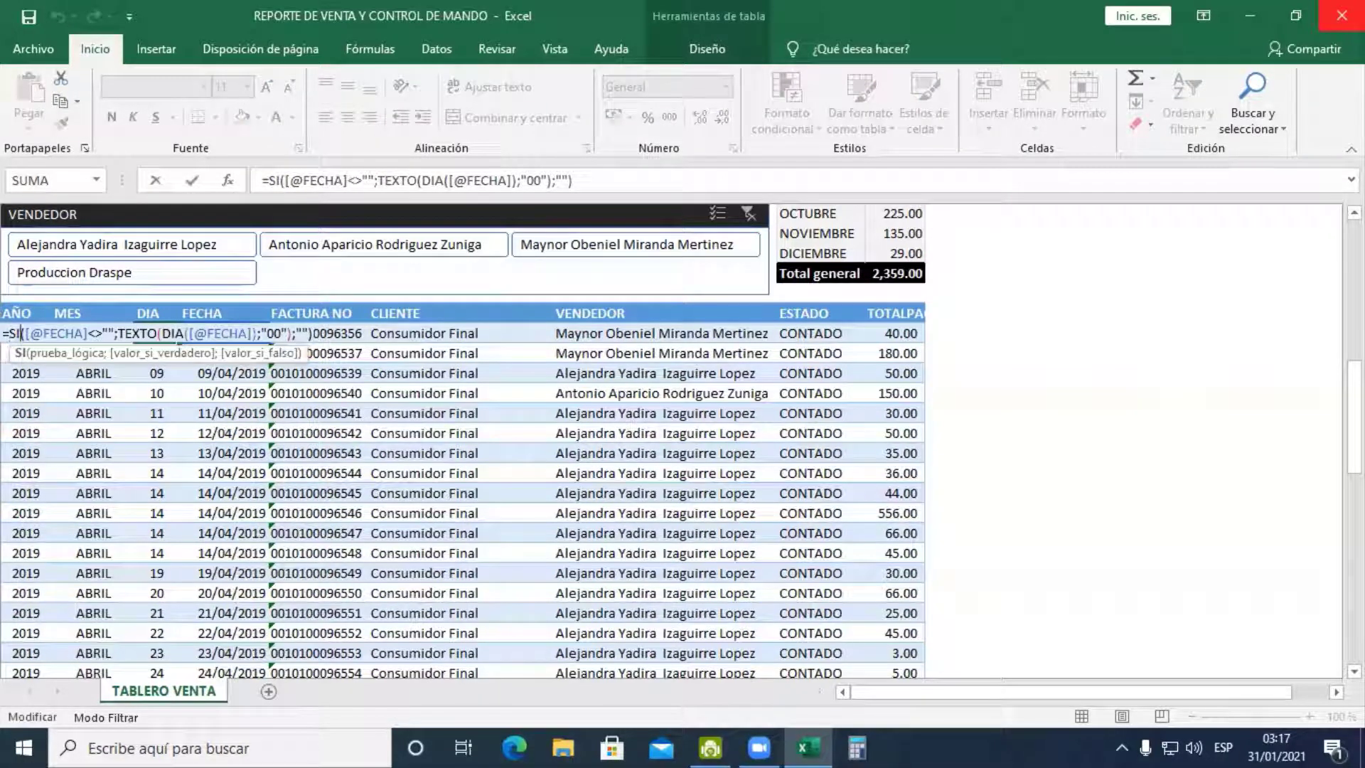
key(shift+Right)
key(shift+Right)
key(shift+Right)
key(shift+Right)
key(shift+Right)
key(shift+Right)
key(shift+Right)
key(shift+Right)
key(shift+Right)
key(shift+Right)
key(shift+Right)
key(shift+Right)
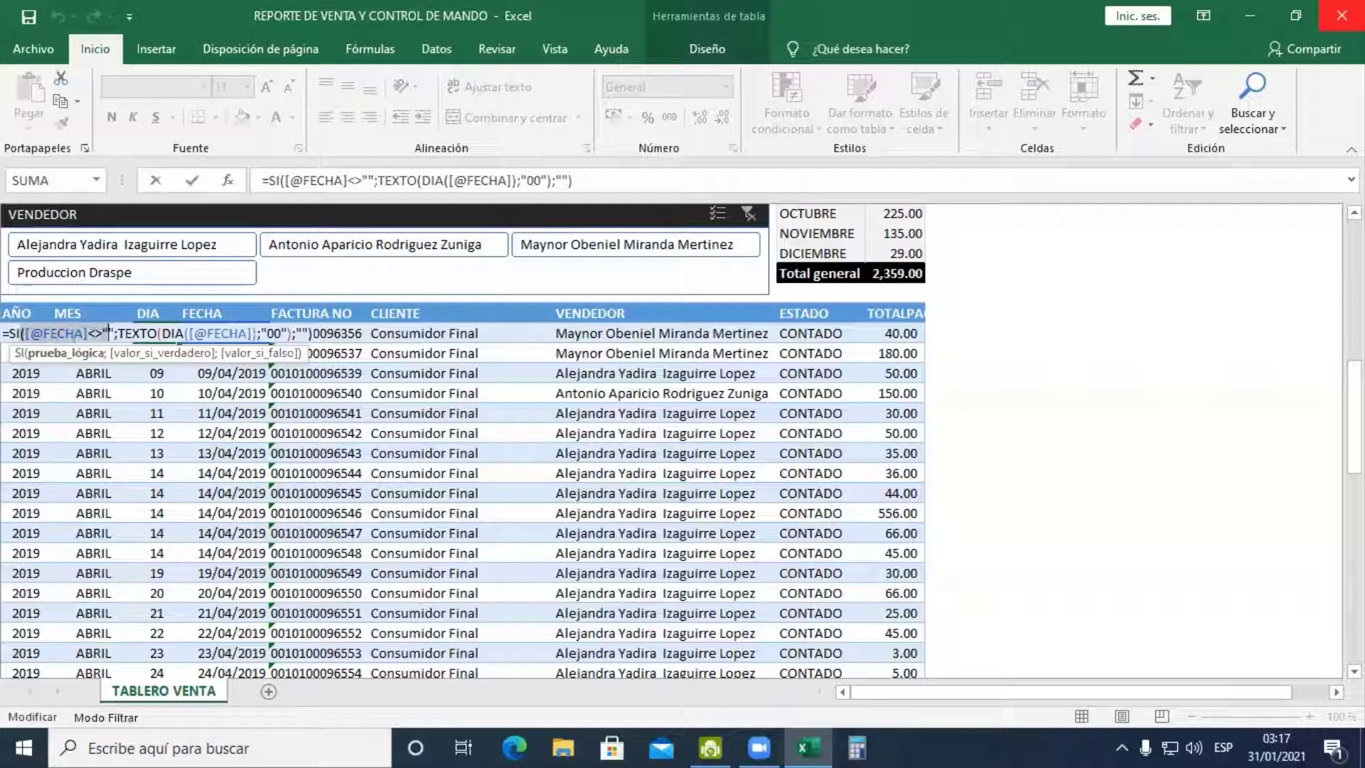
key(shift+Right)
key(Right)
key(Right)
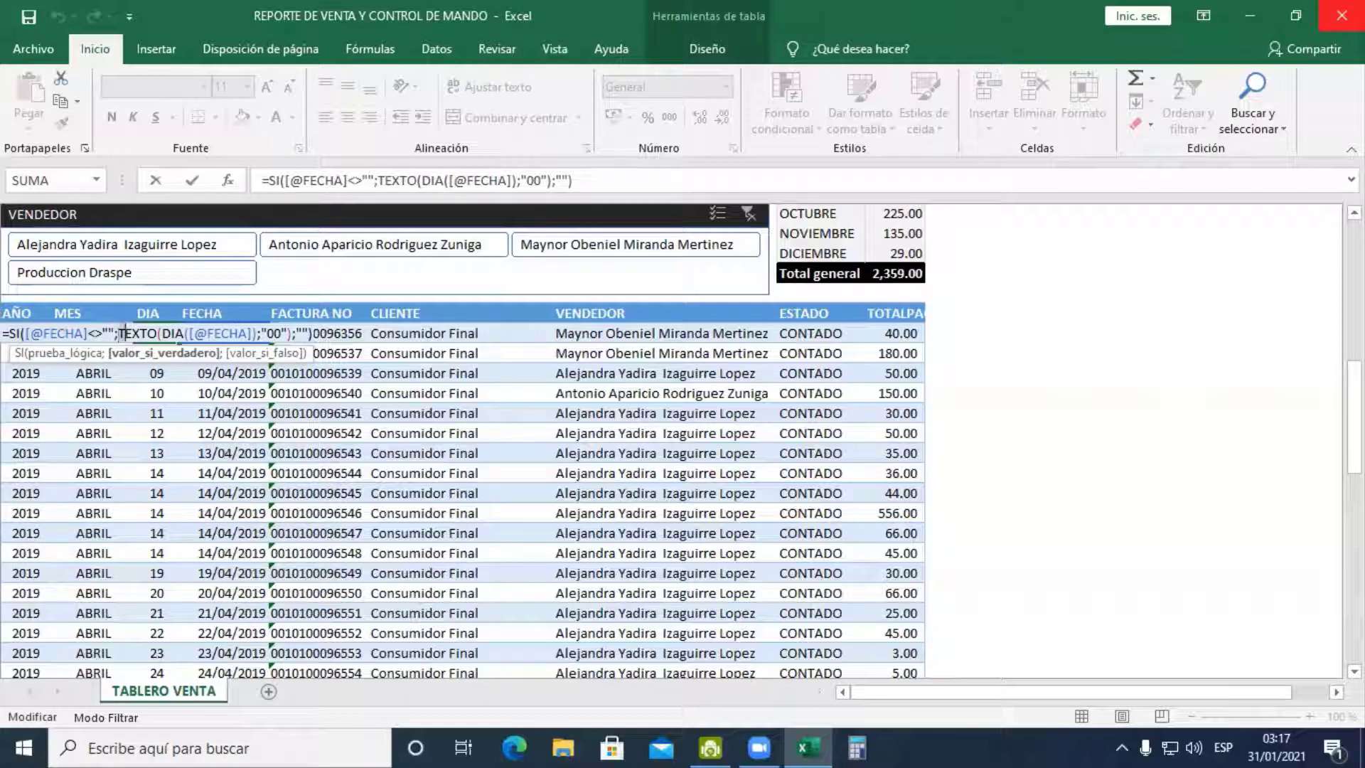
key(shift+Right)
key(shift+Right)
key(shift+Right)
key(shift+Right)
key(shift+Right)
key(shift+Right)
key(shift+Right)
key(shift+Right)
key(shift+Right)
key(shift+Right)
key(shift+Right)
key(shift+Right)
key(shift+Right)
key(shift+Right)
key(shift+Right)
key(shift+Right)
key(shift+Right)
key(shift+Right)
key(shift+Right)
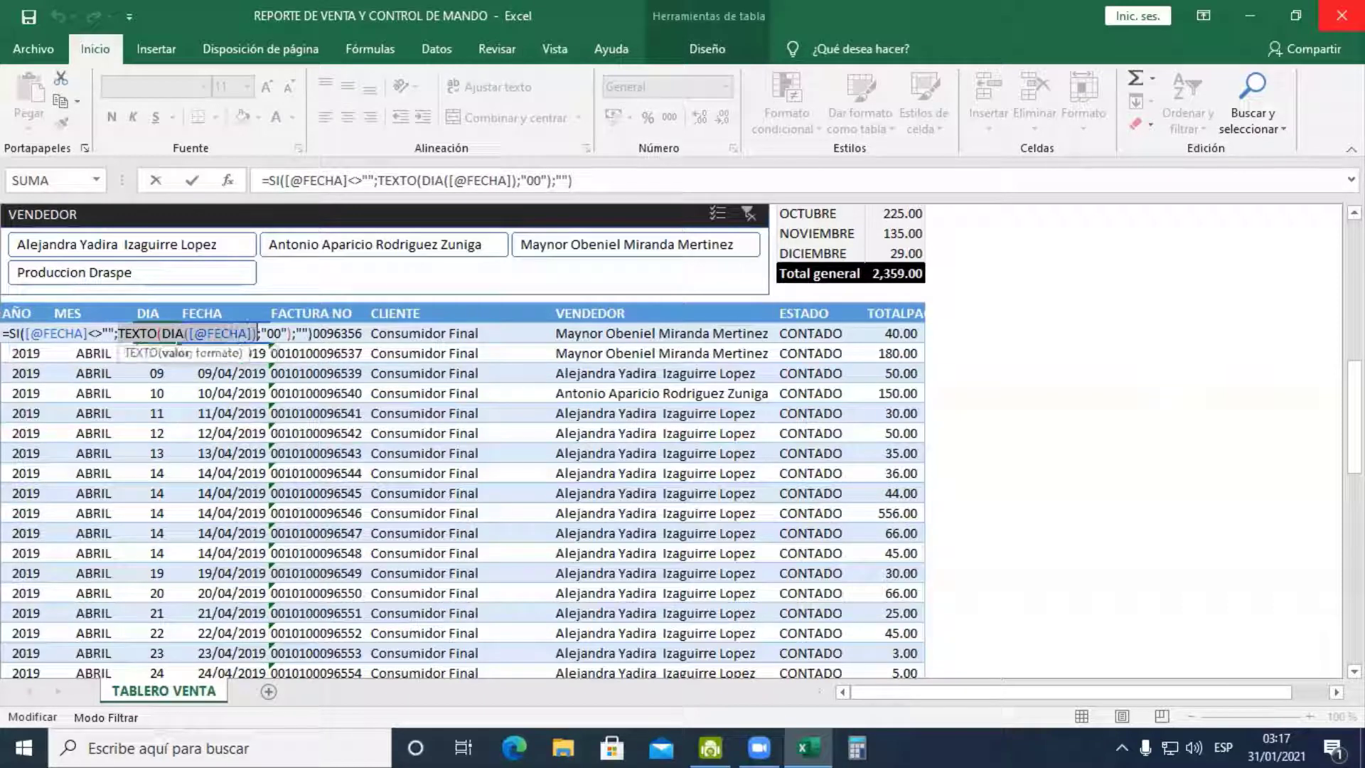
key(shift+Right)
key(shift+Right)
key(shift+Right)
key(shift+Right)
key(Left)
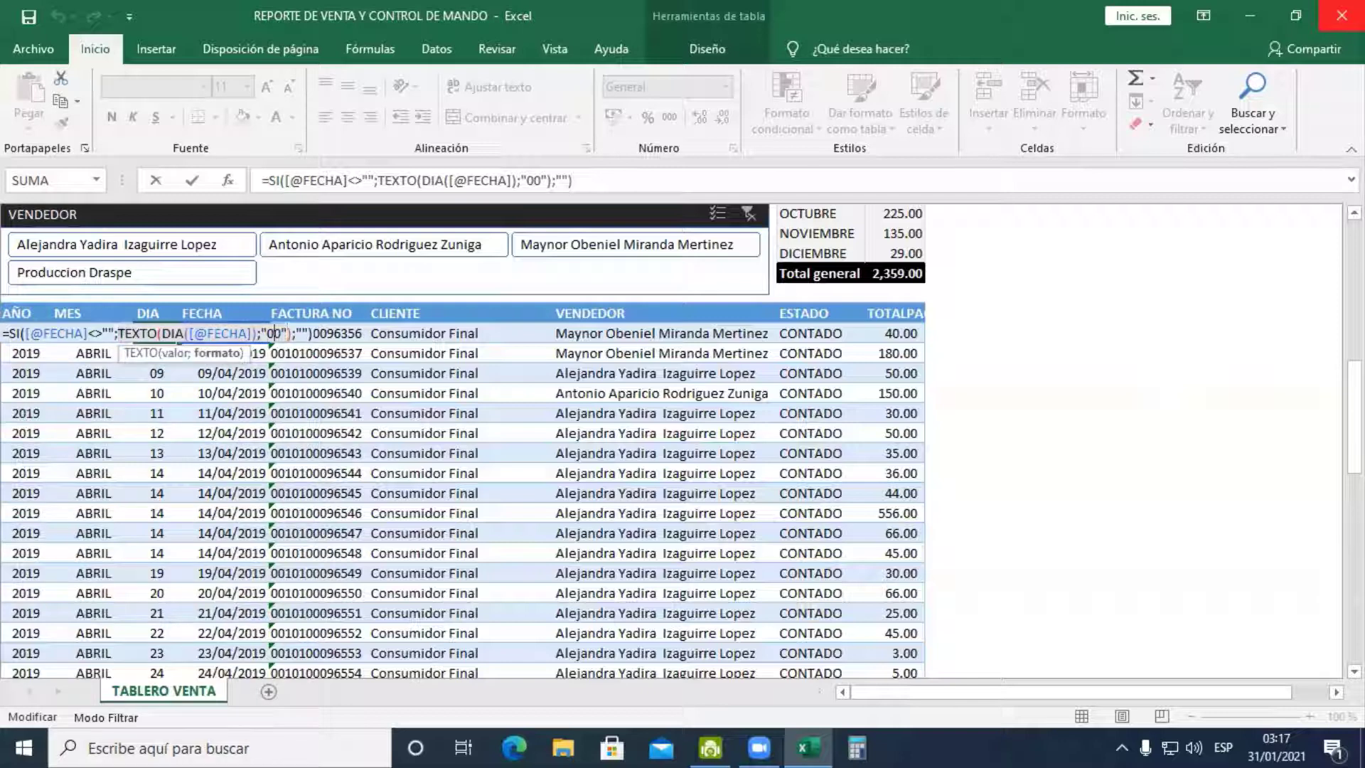
Trace the SI function from its logical test through the TEXTO argument to the value-if-false argument ""
key(Left)
key(Left)
key(Left)
key(Left)
key(Left)
key(Left)
key(Left)
key(Left)
key(Left)
key(Left)
key(Left)
key(Left)
key(Left)
key(Left)
key(Left)
key(Left)
key(Left)
key(Left)
key(Left)
key(Left)
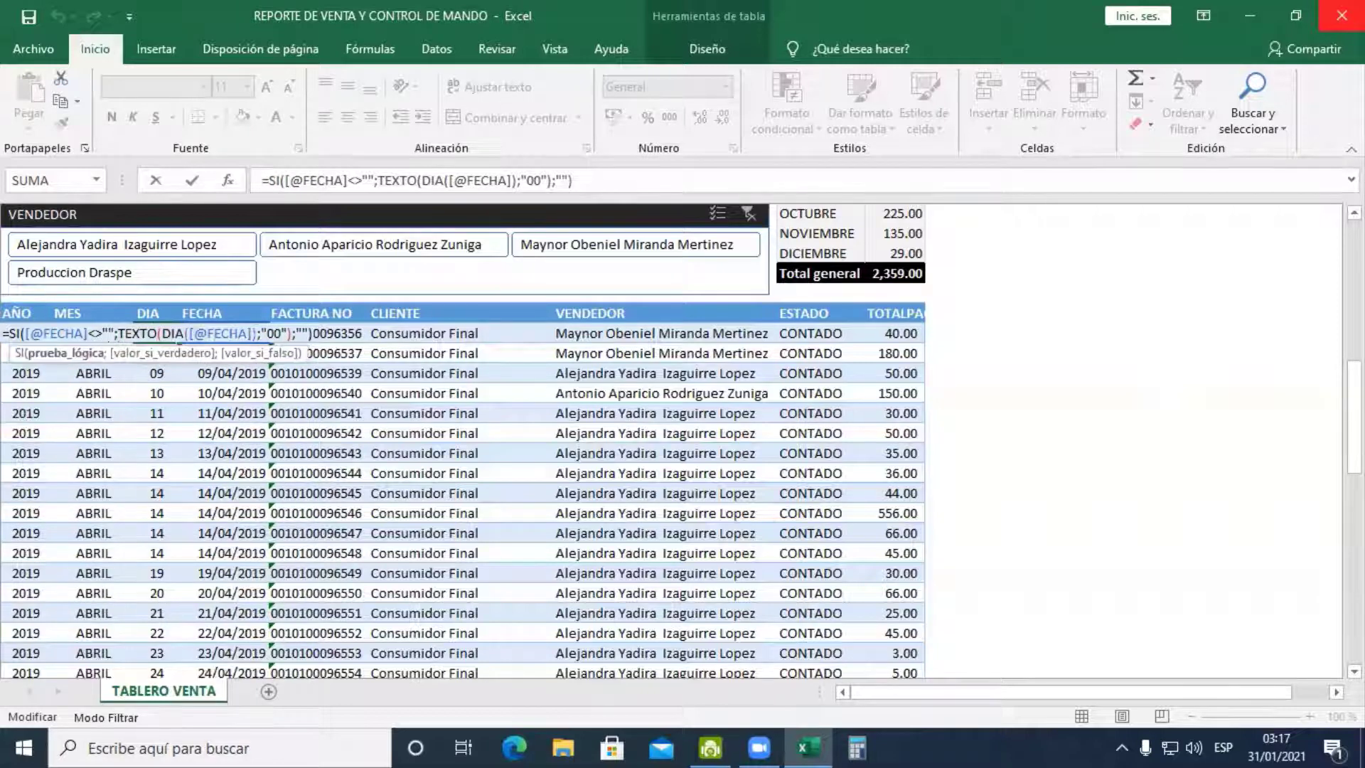
key(Right)
key(Right)
key(Right)
key(Right)
key(Right)
key(Right)
key(Right)
key(Right)
key(Right)
key(Right)
key(Right)
key(Right)
key(Right)
key(Right)
key(Right)
key(Right)
key(Right)
key(Right)
key(Right)
key(Right)
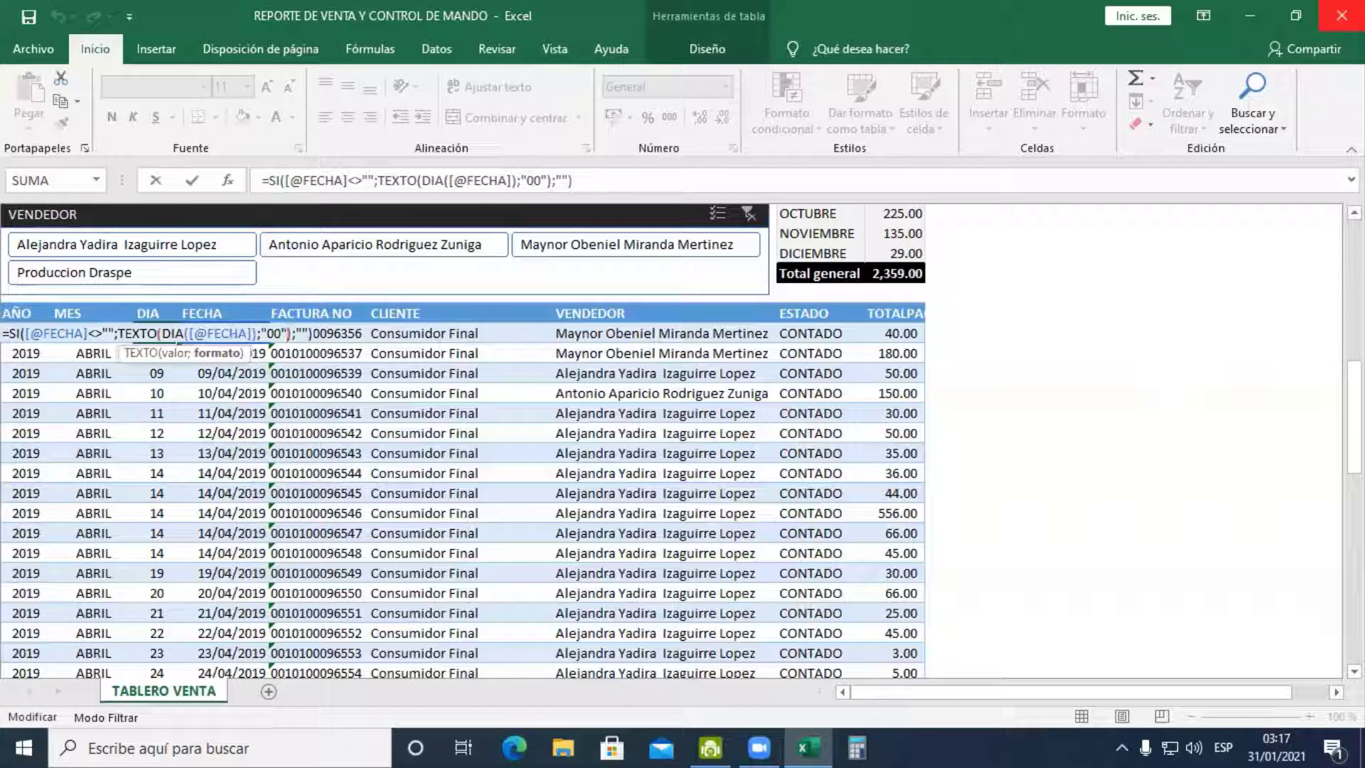
key(Right)
key(Right)
key(Right)
key(Right)
key(Right)
key(Right)
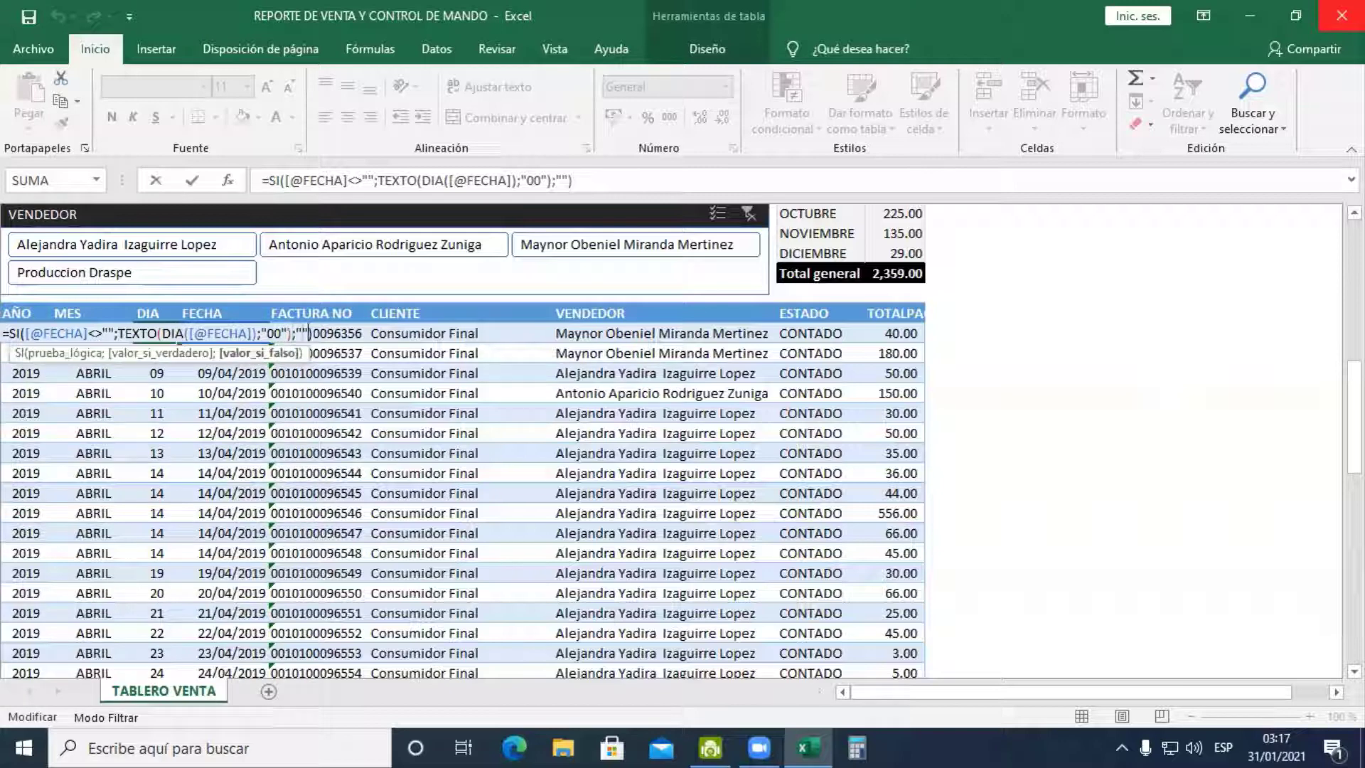
key(Left)
key(Left)
key(Left)
key(Left)
key(Left)
key(Left)
key(Left)
key(Left)
key(Left)
key(Left)
key(Left)
key(Left)
key(Left)
key(Left)
key(Left)
key(Left)
key(Left)
key(Left)
key(Left)
key(Left)
key(Left)
key(Left)
key(Left)
key(Left)
key(Left)
key(Left)
key(Left)
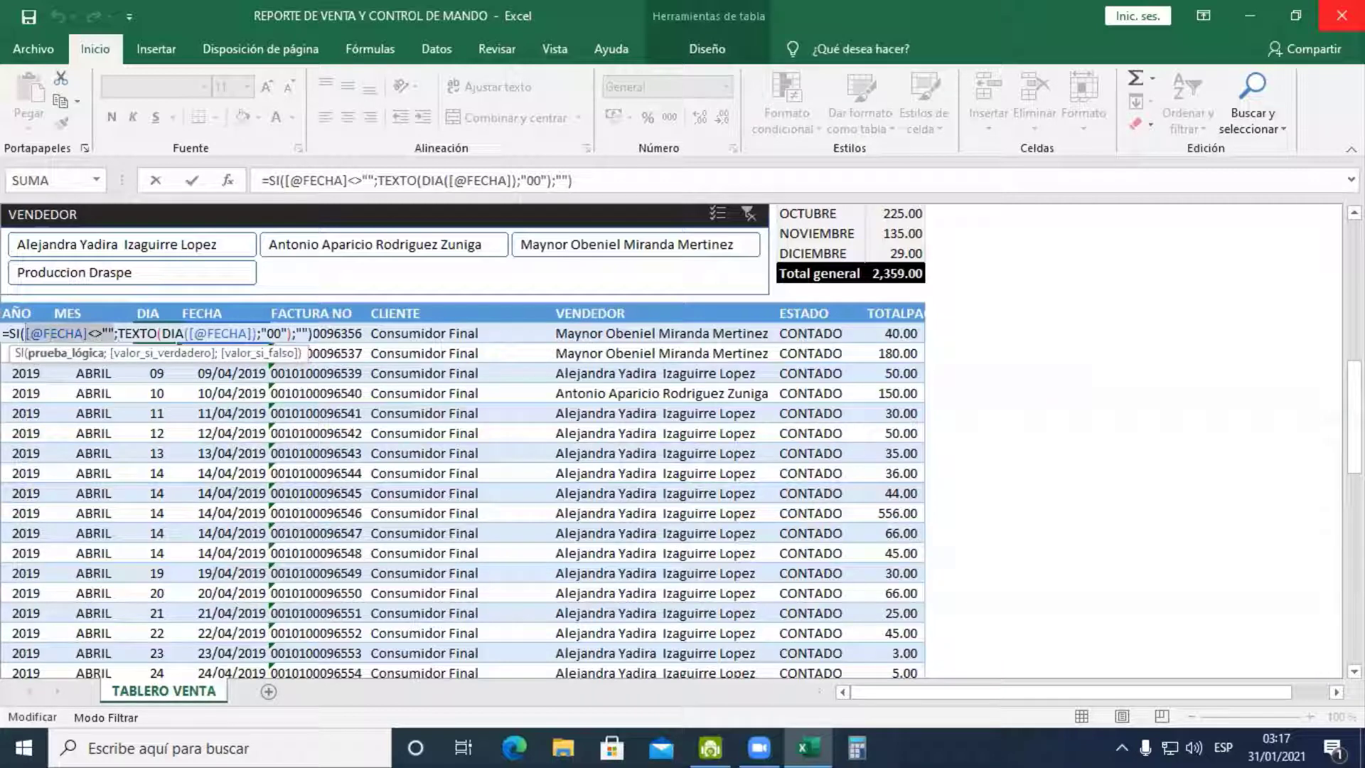
key(Left)
key(Right)
key(Right)
key(Right)
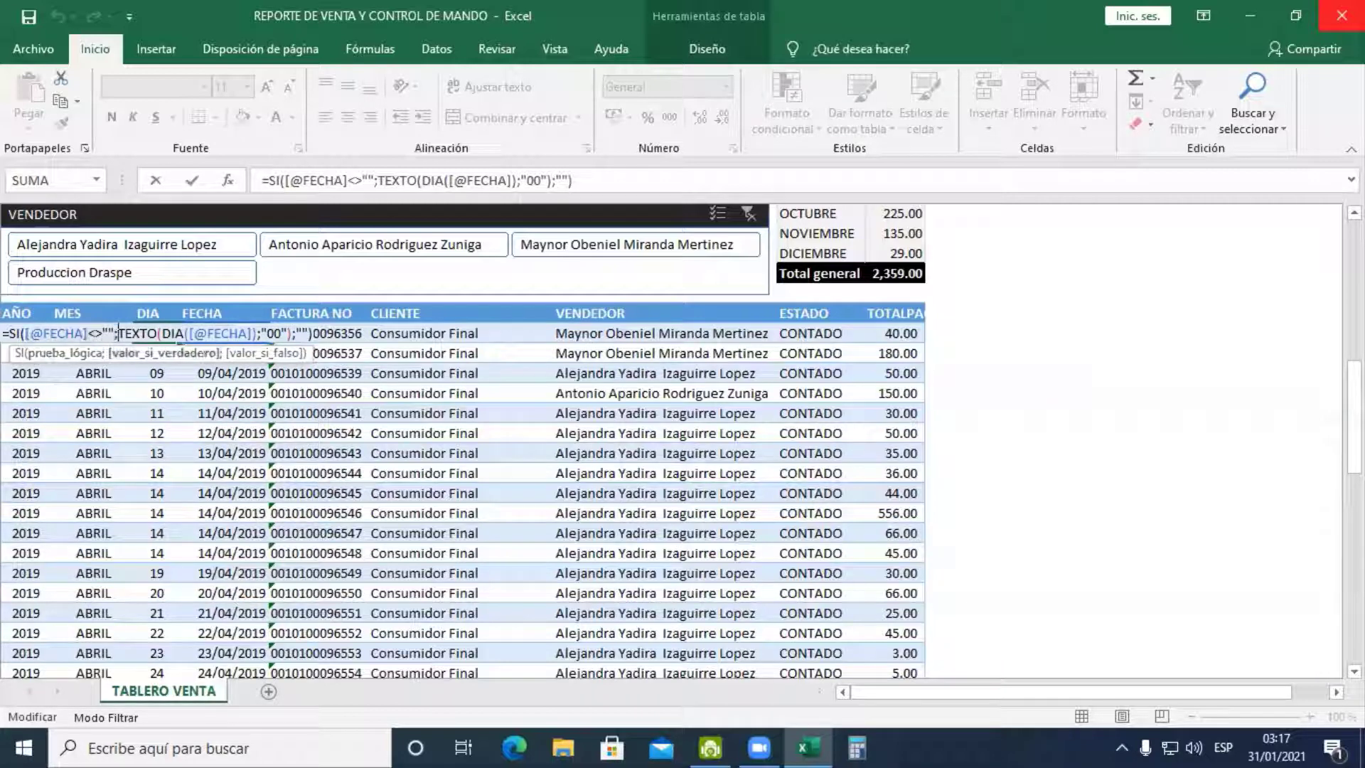
key(shift+Right)
key(shift+Right)
key(shift+Right)
key(shift+Right)
key(shift+Right)
key(shift+Right)
key(shift+Right)
key(shift+Right)
key(shift+Right)
key(shift+Right)
key(shift+Right)
key(shift+Right)
key(shift+Right)
key(shift+Right)
key(shift+Right)
key(shift+Right)
key(shift+Right)
key(shift+Right)
key(shift+Right)
key(shift+Right)
key(shift+Right)
key(shift+Right)
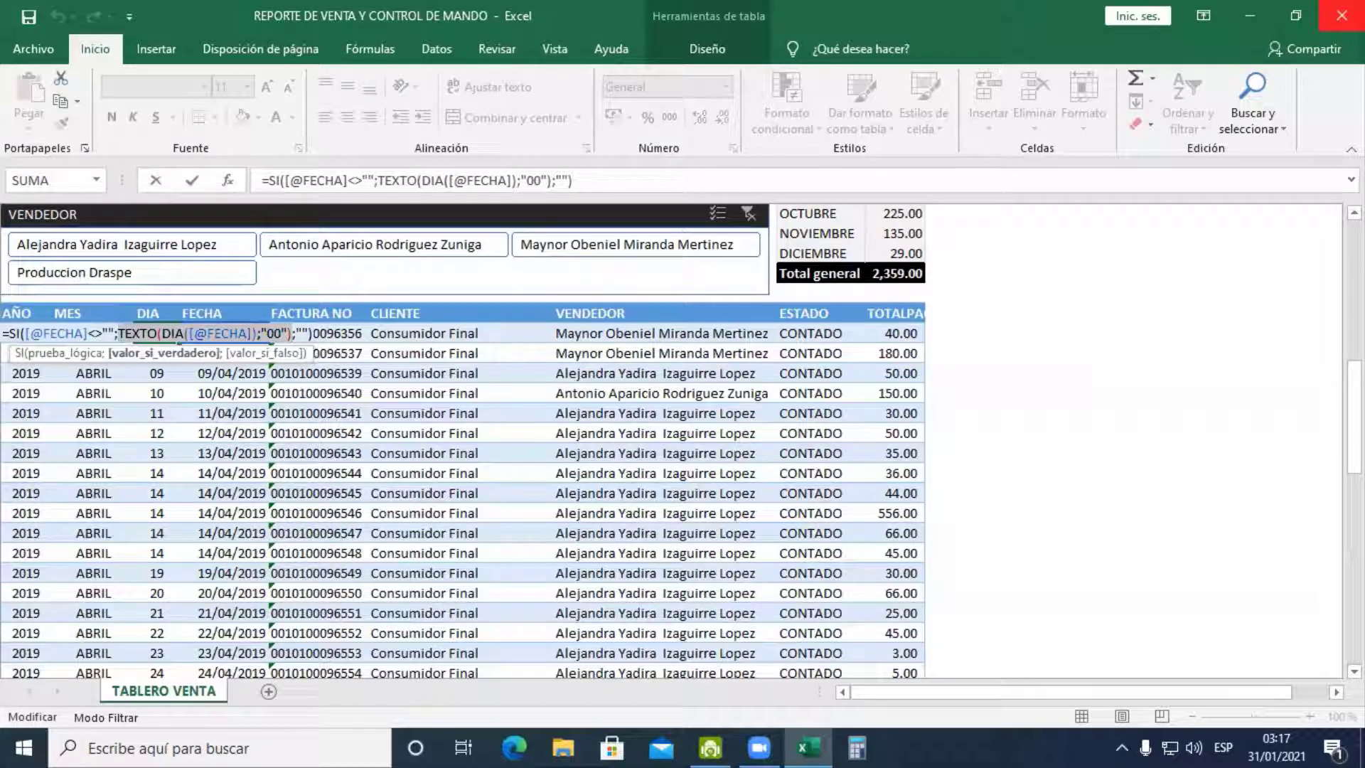
key(shift+Right)
key(Right)
key(Right)
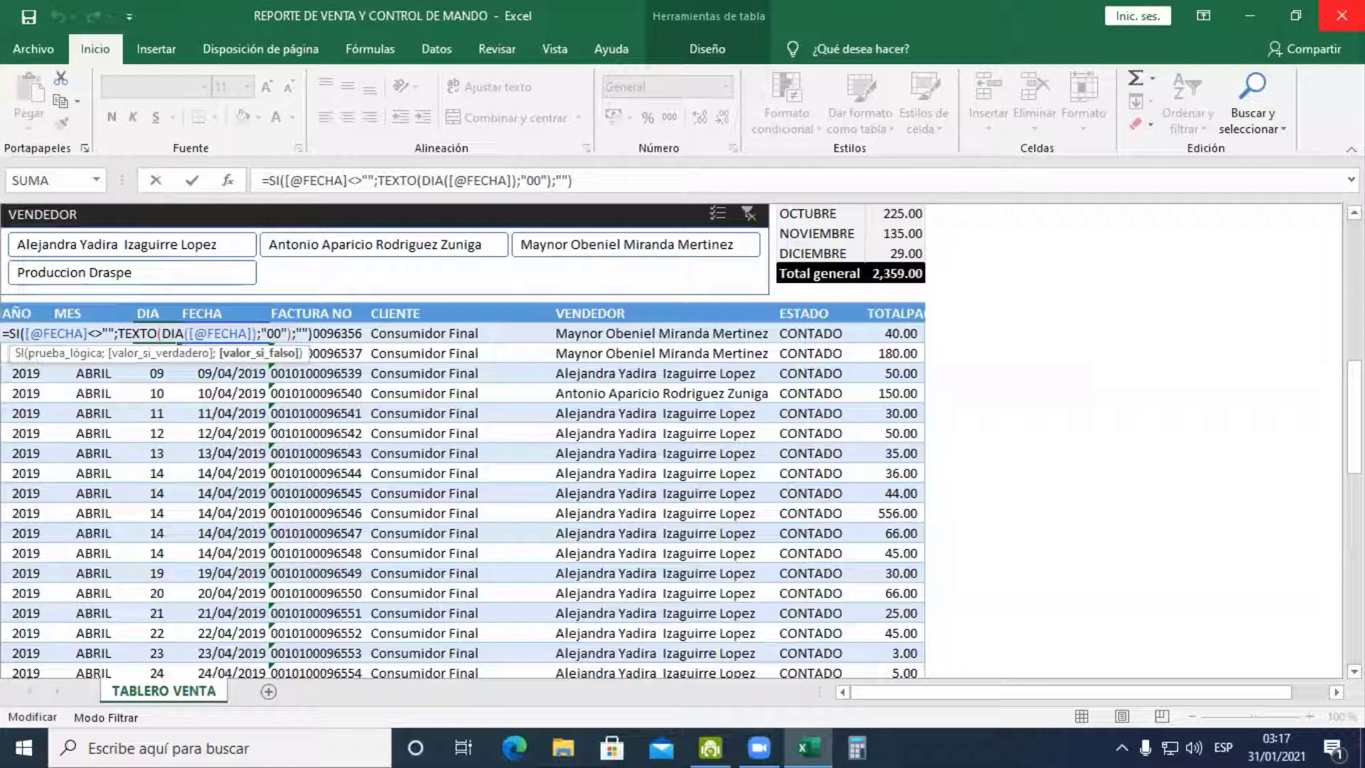
key(shift+Right)
key(shift+Right)
text(})
key(Return)
key(Return)
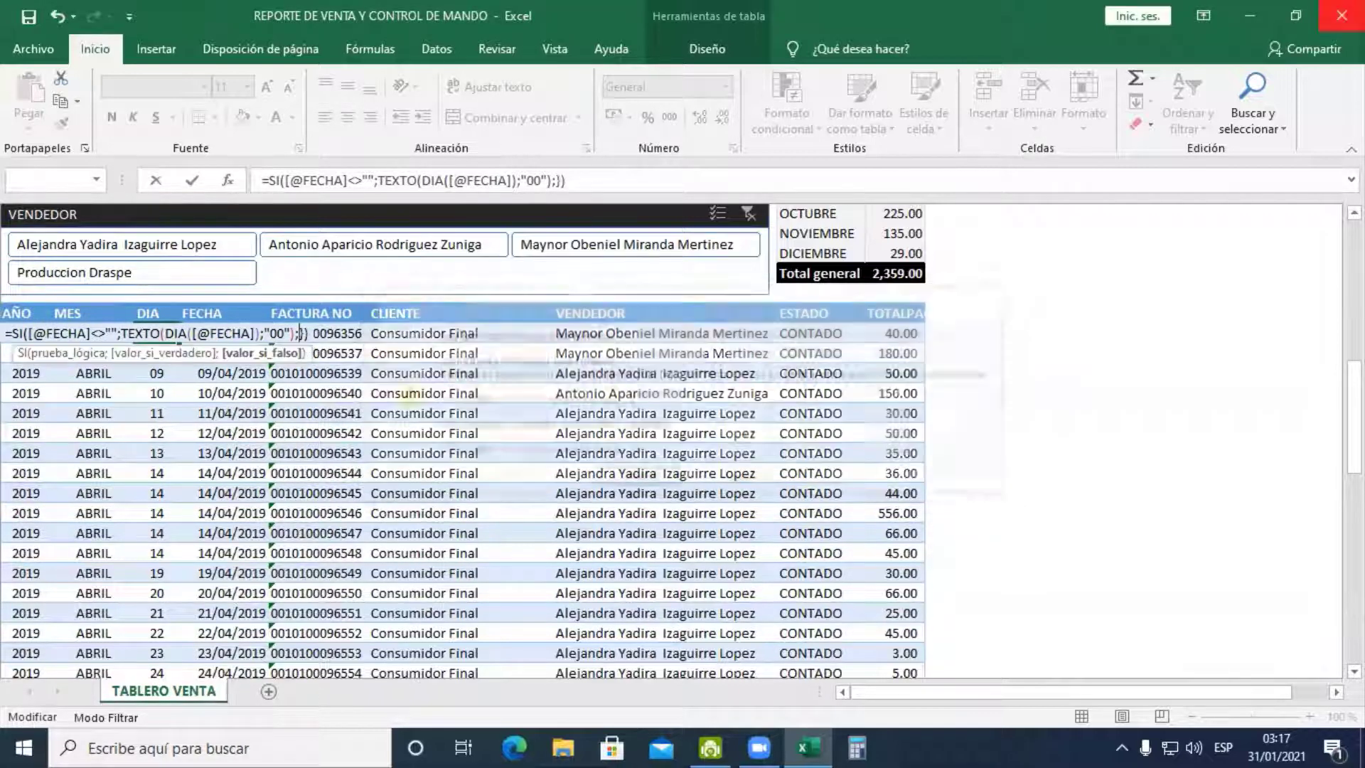
key(Escape)
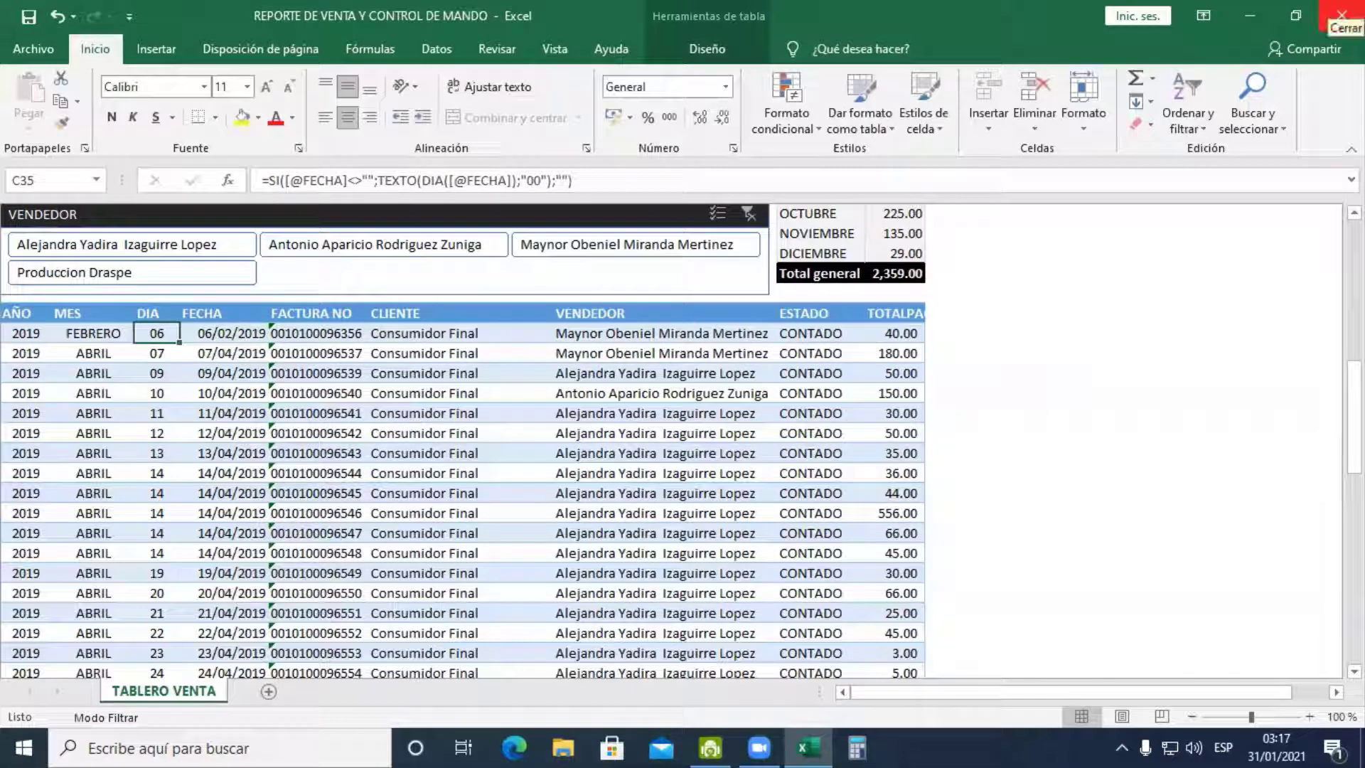
key(F2)
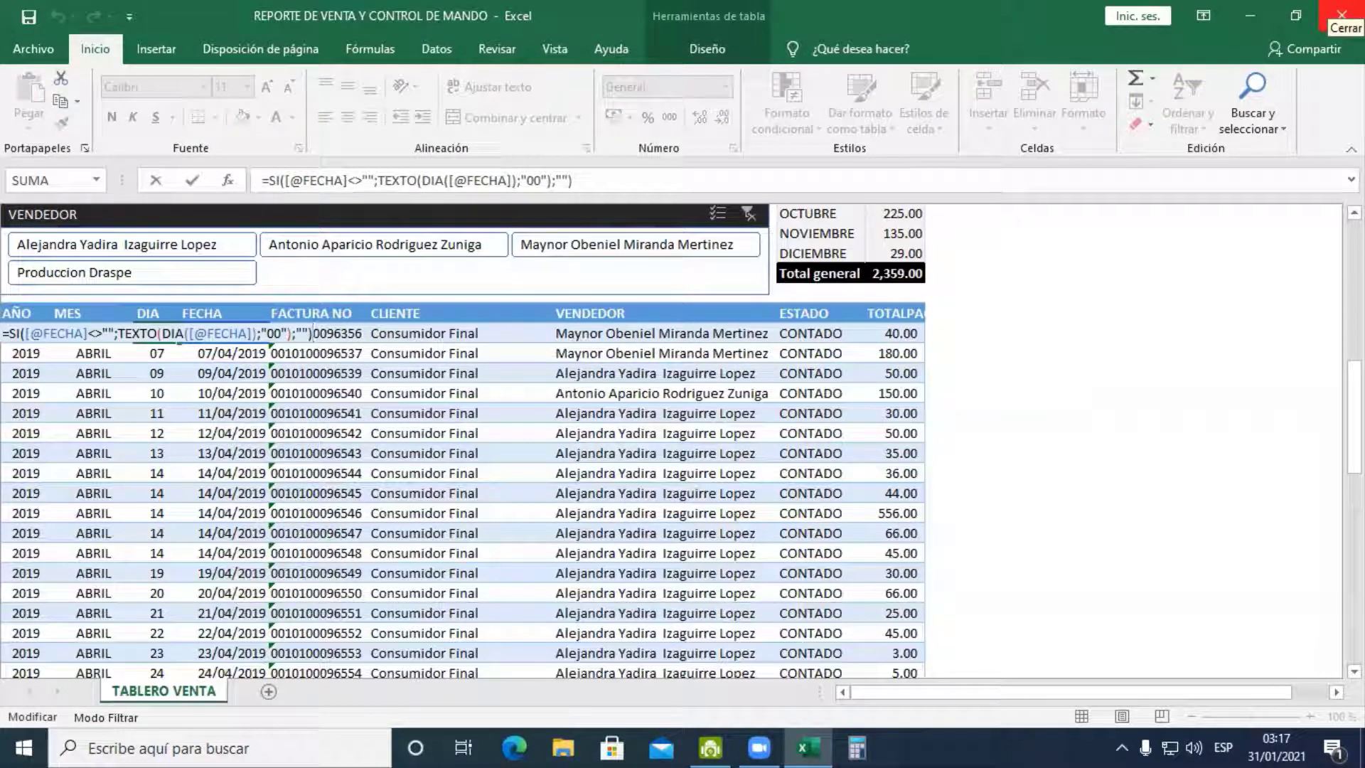
key(Escape)
Set the first record's FECHA to 20/02/2019 and check its DIA cell
key(Right)
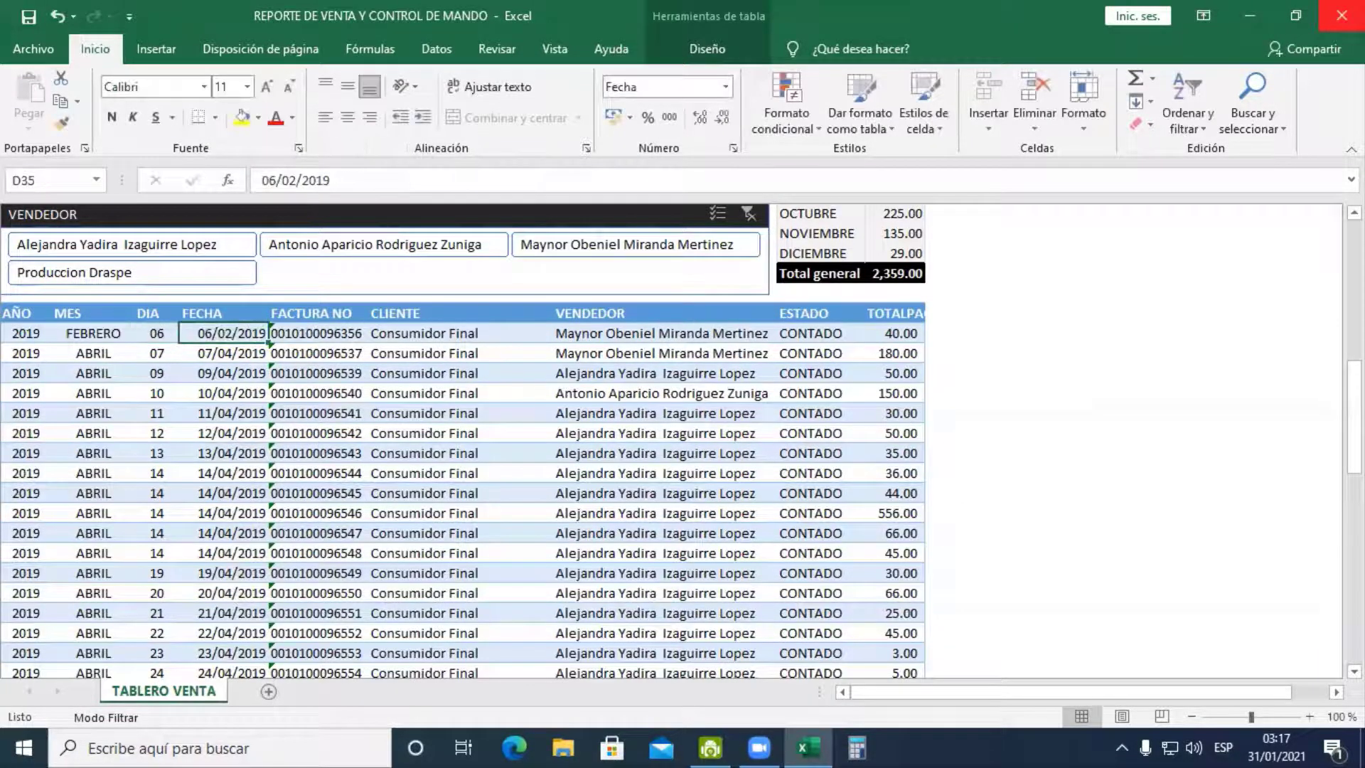
key(F2)
key(Home)
key(shift+Right)
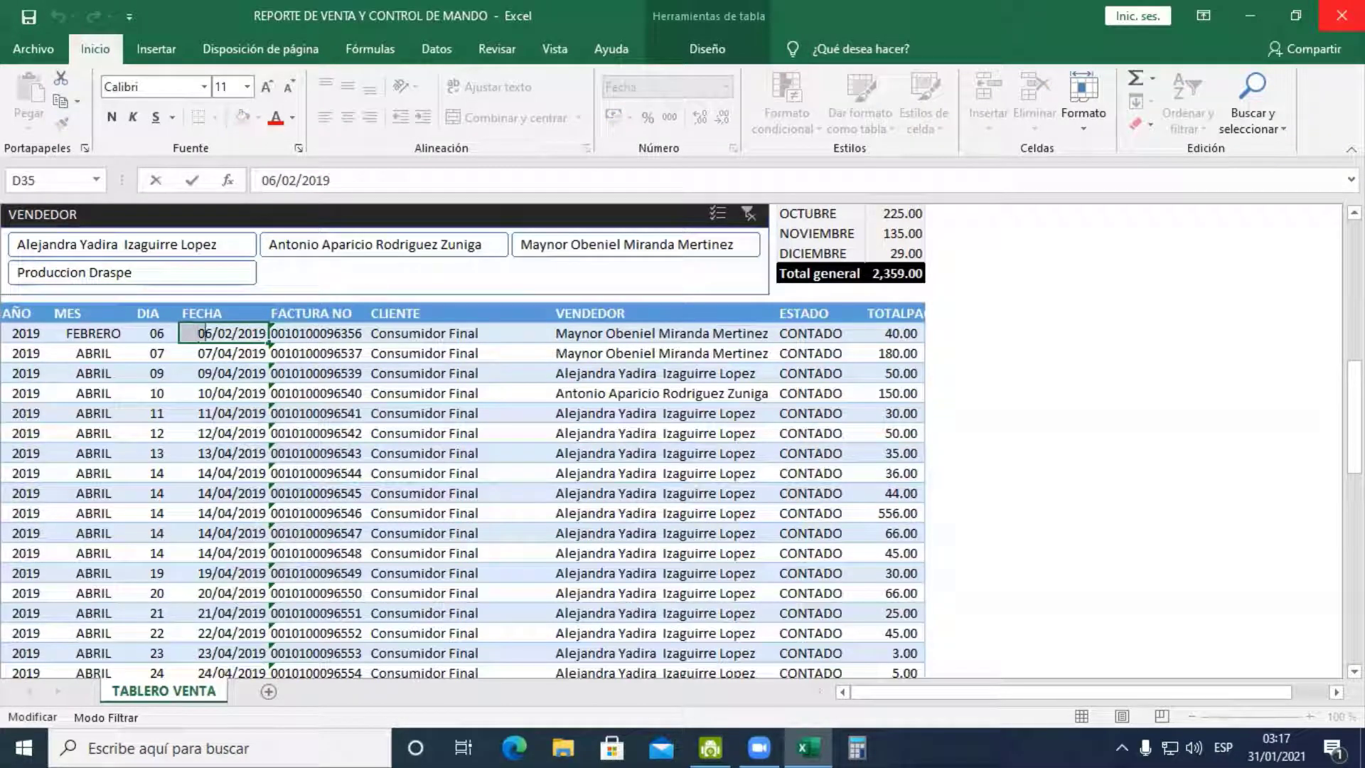
key(Delete)
key(Delete)
text(2)
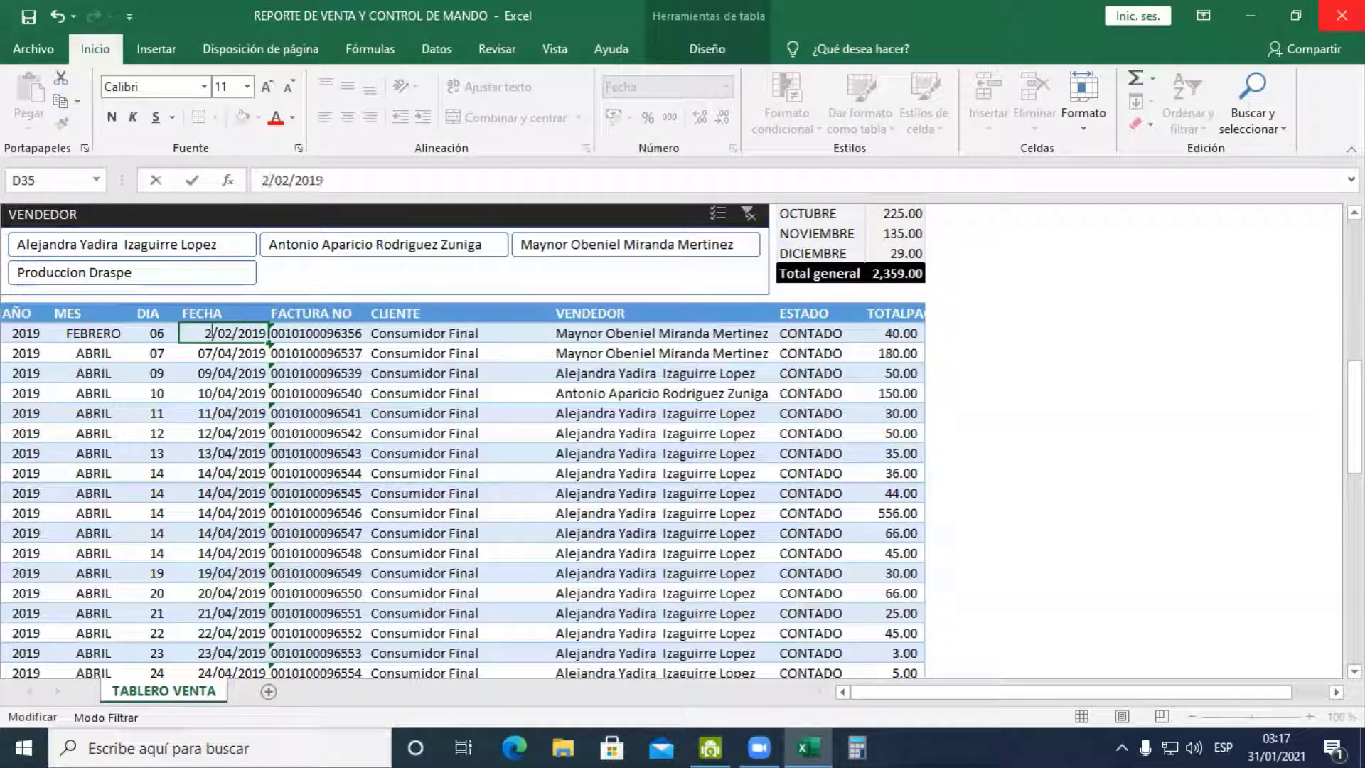
text(0)
key(Return)
key(Up)
key(Left)
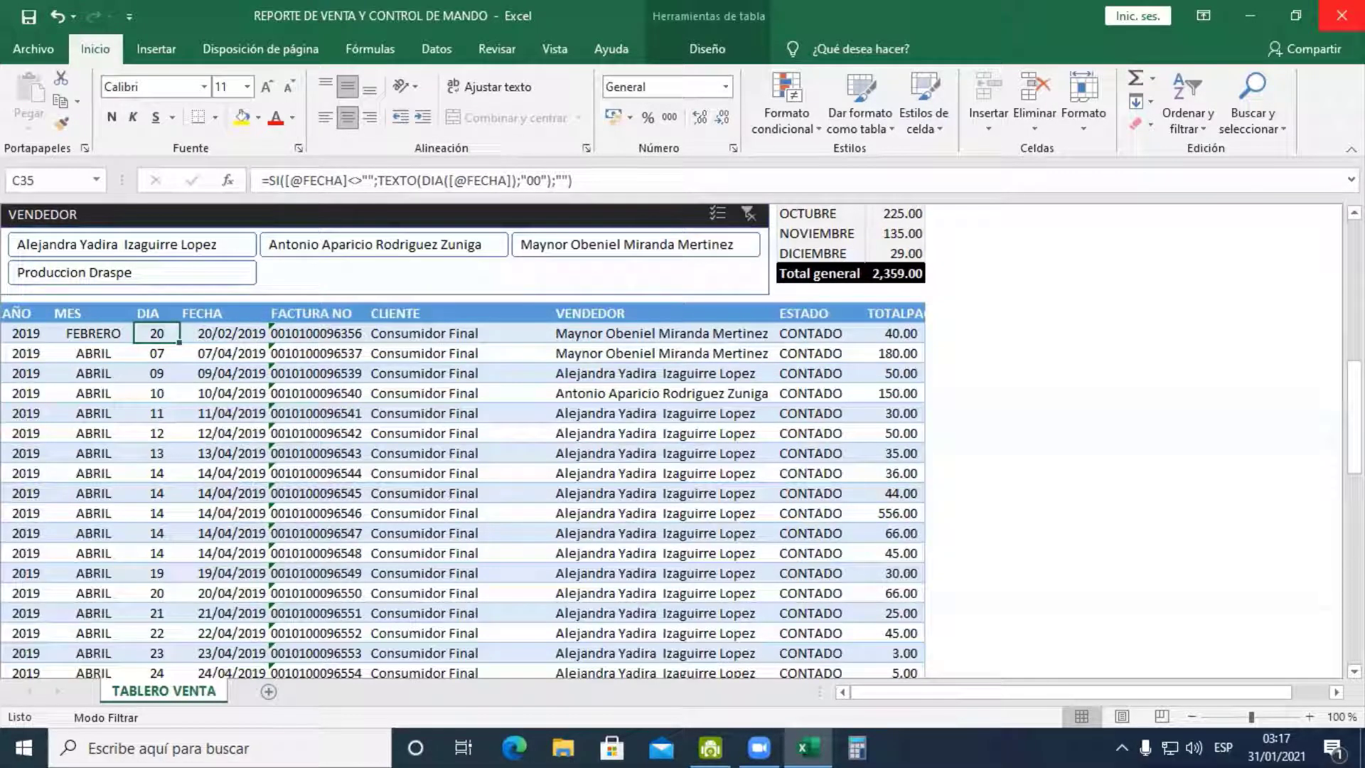
Set the first record's FECHA to 28/02/2019
key(Right)
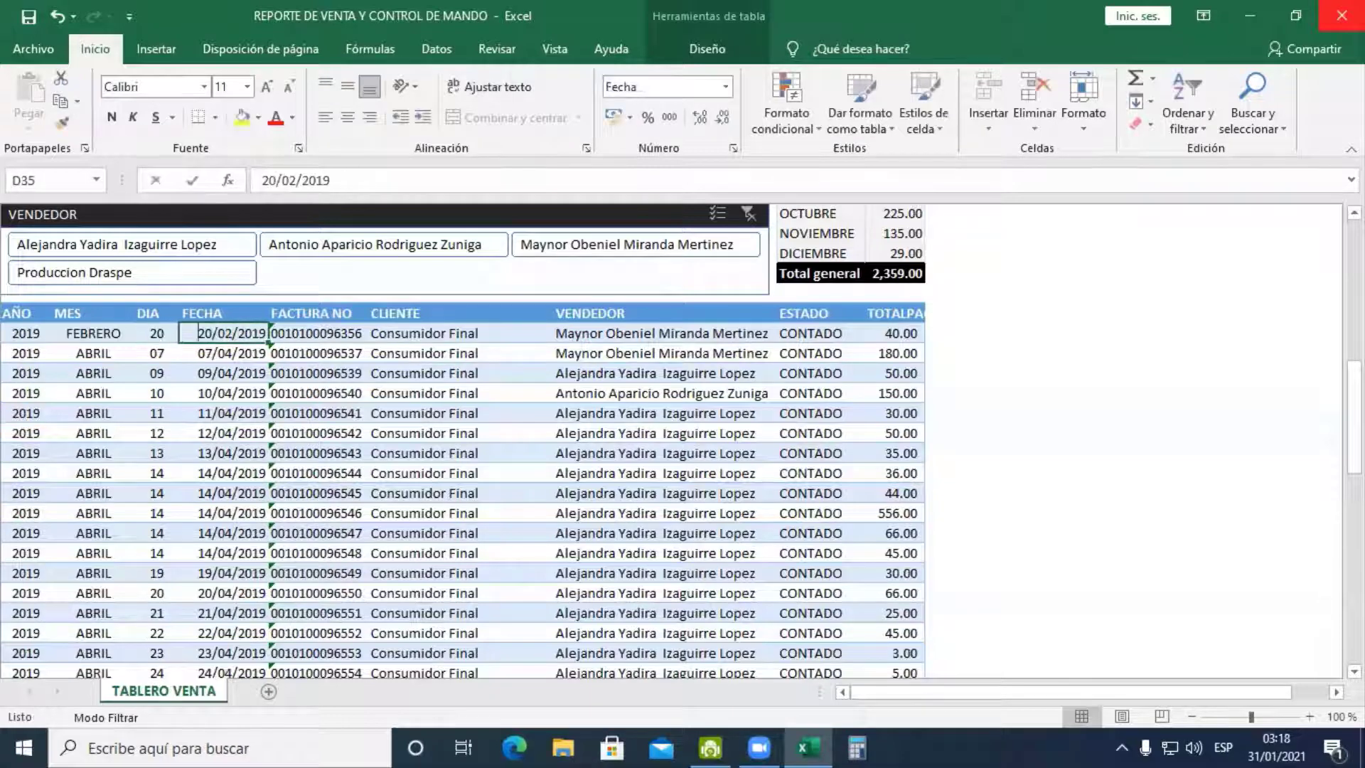
key(F2)
key(Home)
key(Right)
key(Delete)
text(8)
key(Return)
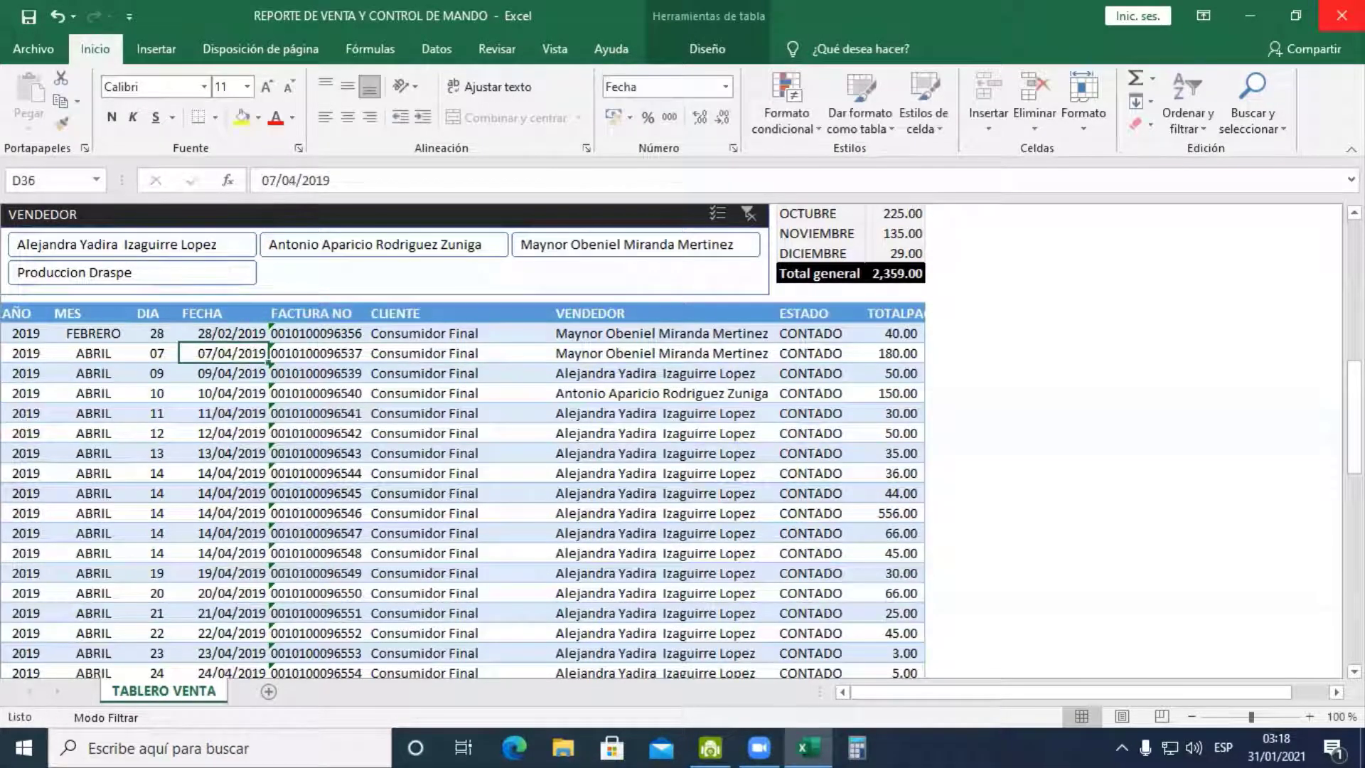
key(Up)
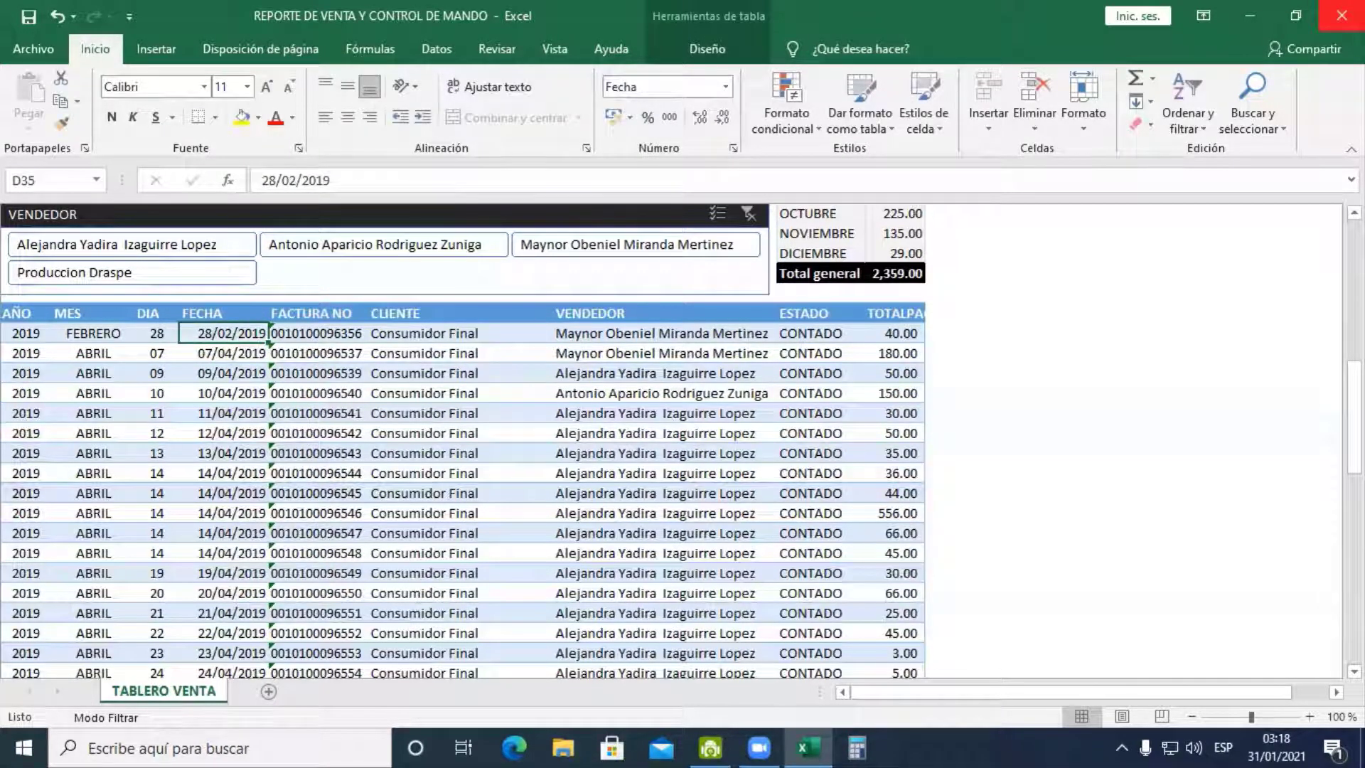
Examine the full nested SI formula in the first record's MES cell
key(Left)
key(Up)
key(Down)
key(Left)
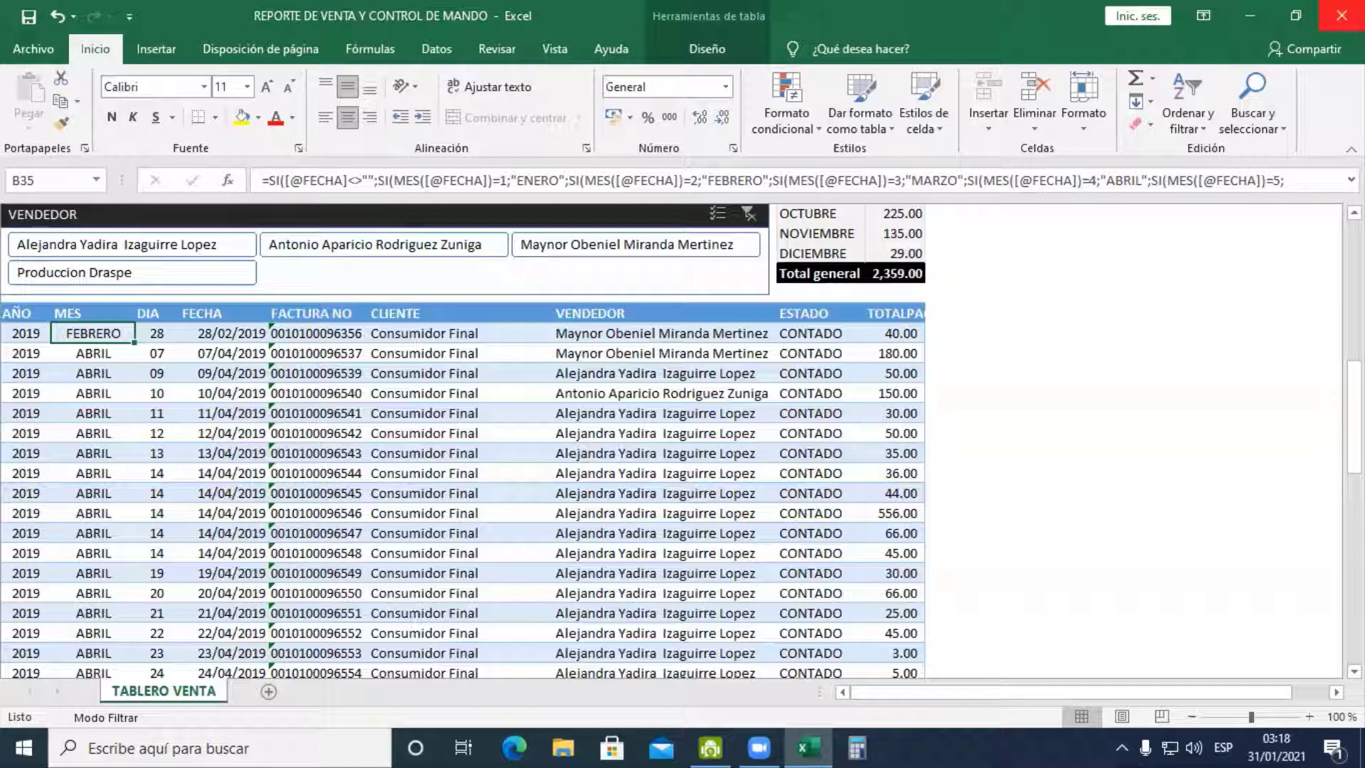
key(F2)
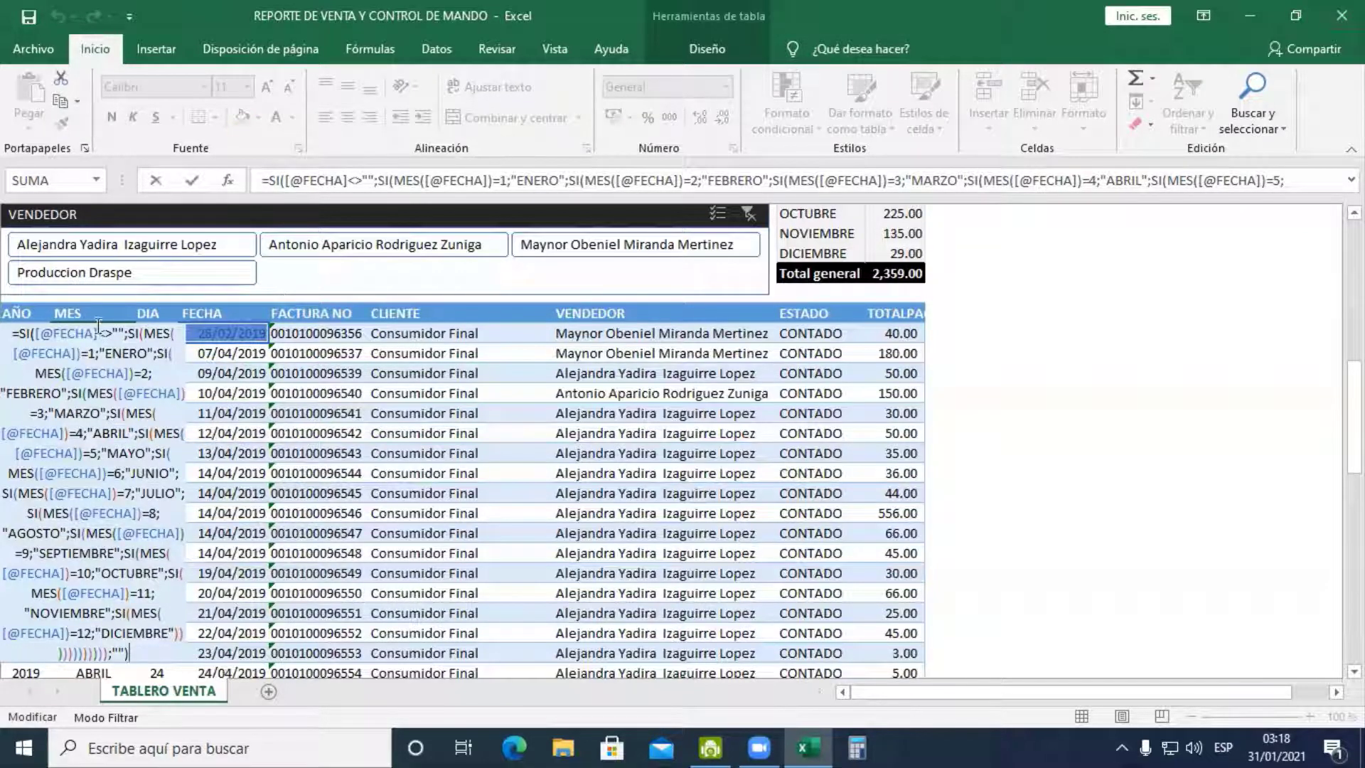
scroll(104, 363, up, 2)
scroll(239, 449, down, 3)
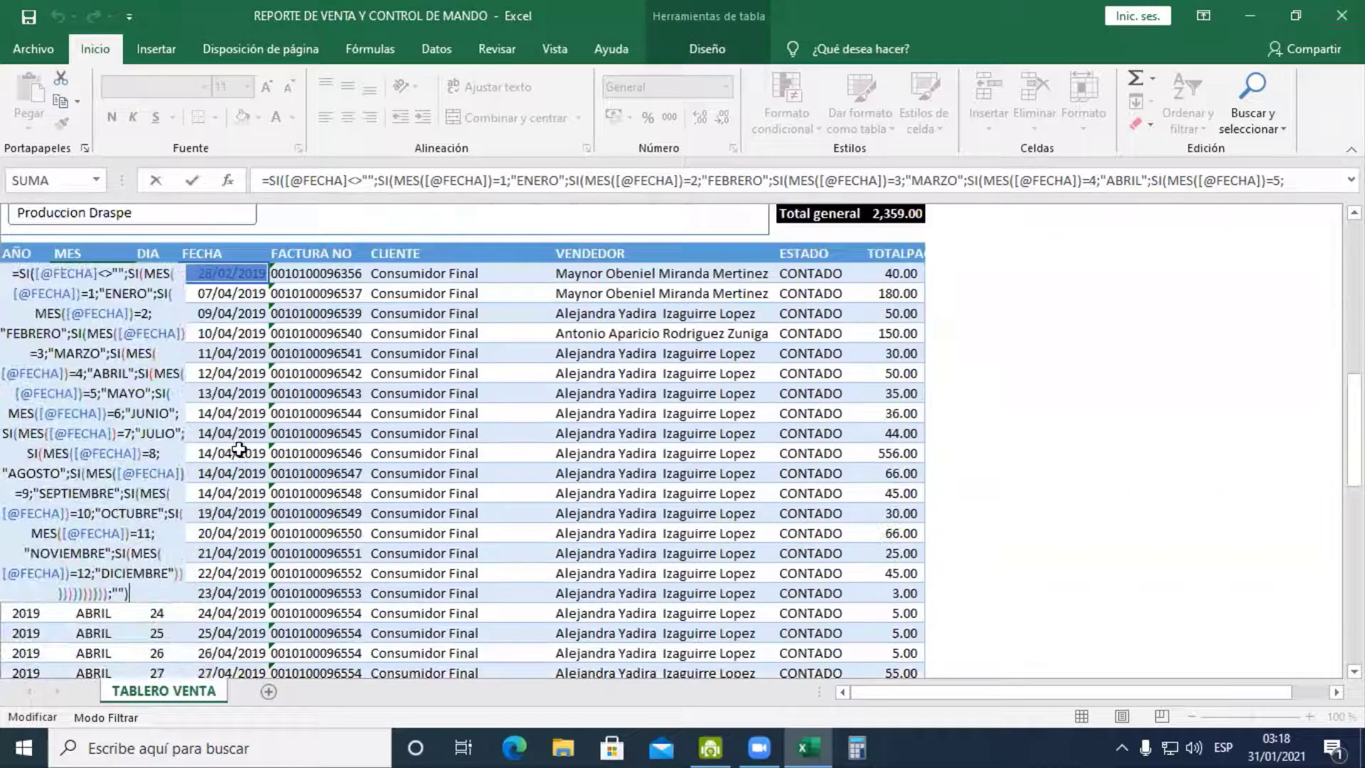
key(Return)
click(107, 276)
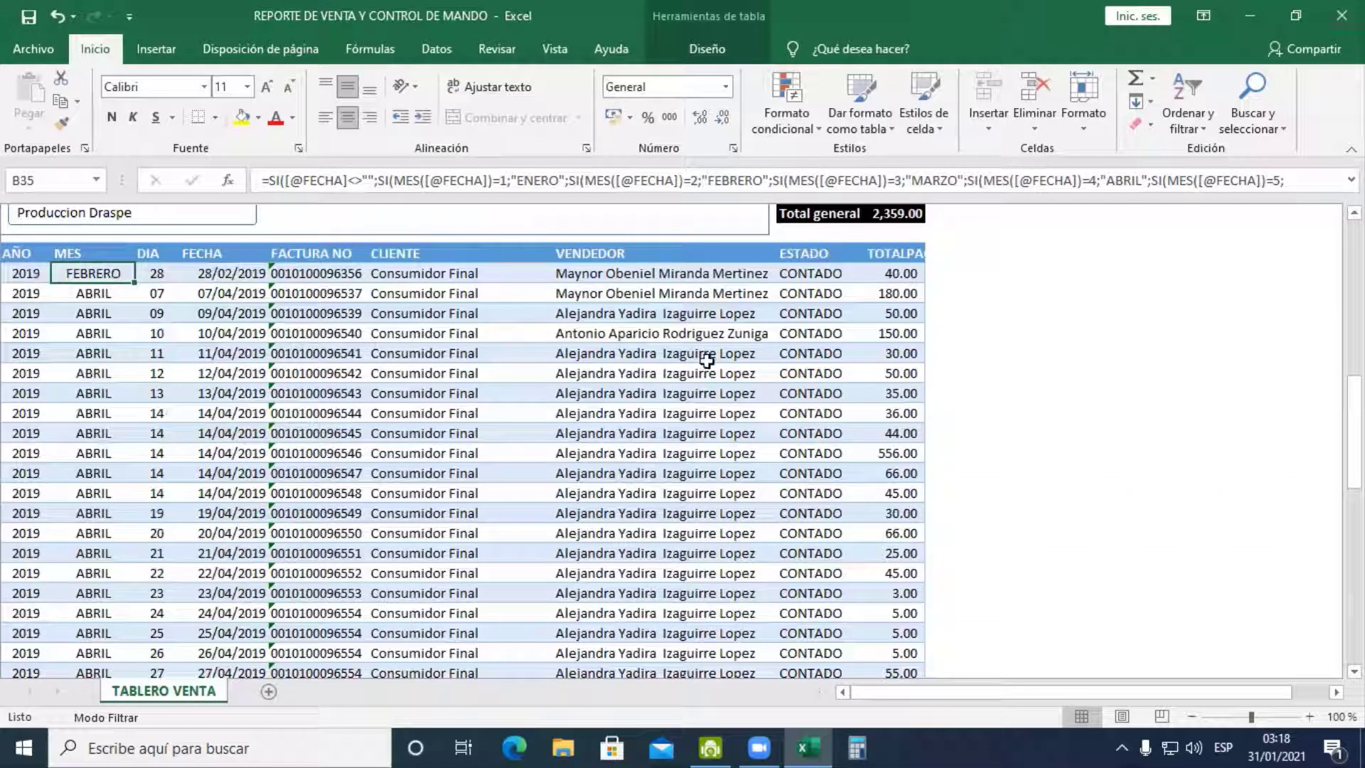
key(F2)
key(Escape)
key(Right)
key(Right)
key(Left)
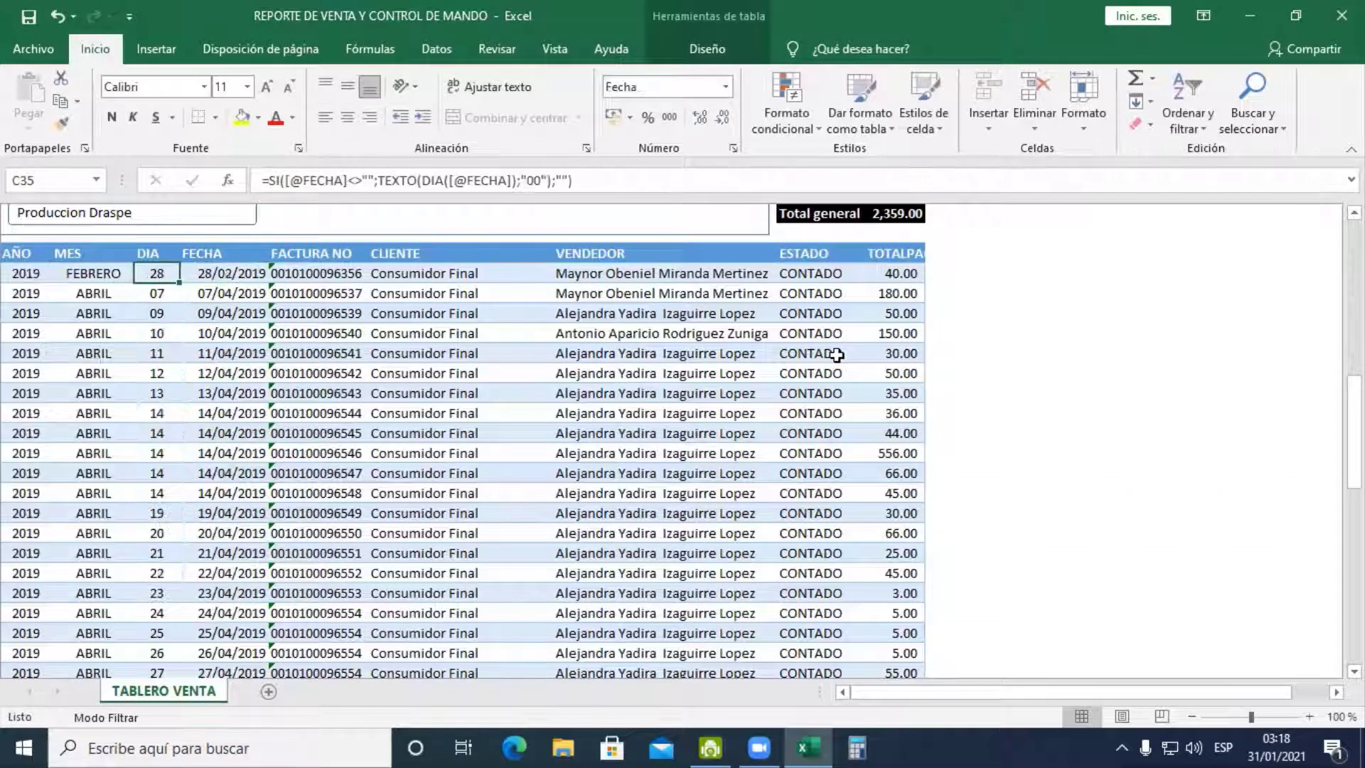
key(Left)
key(F2)
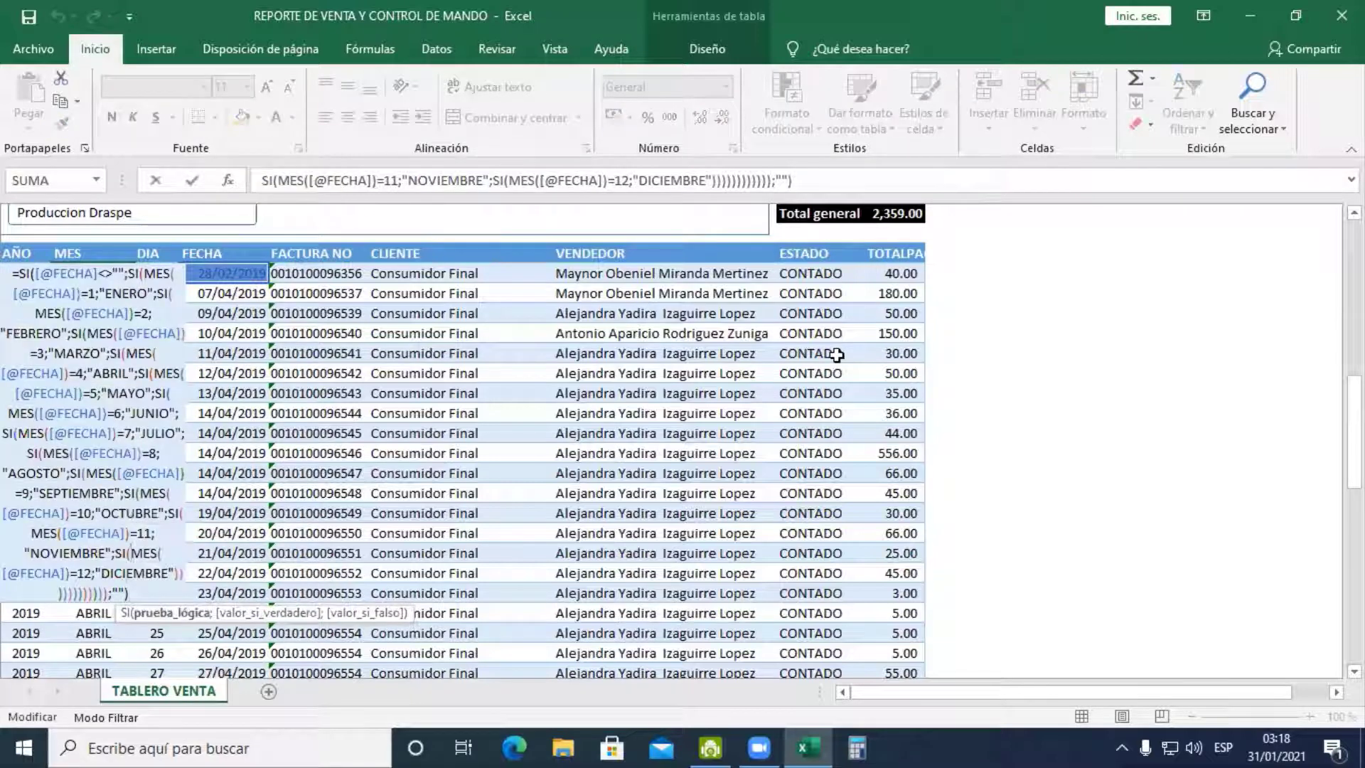
key(Home)
key(Up)
key(Up)
key(Up)
key(Up)
key(Up)
key(Up)
key(Up)
key(Up)
key(Up)
key(Up)
key(Up)
key(Up)
key(Up)
key(Up)
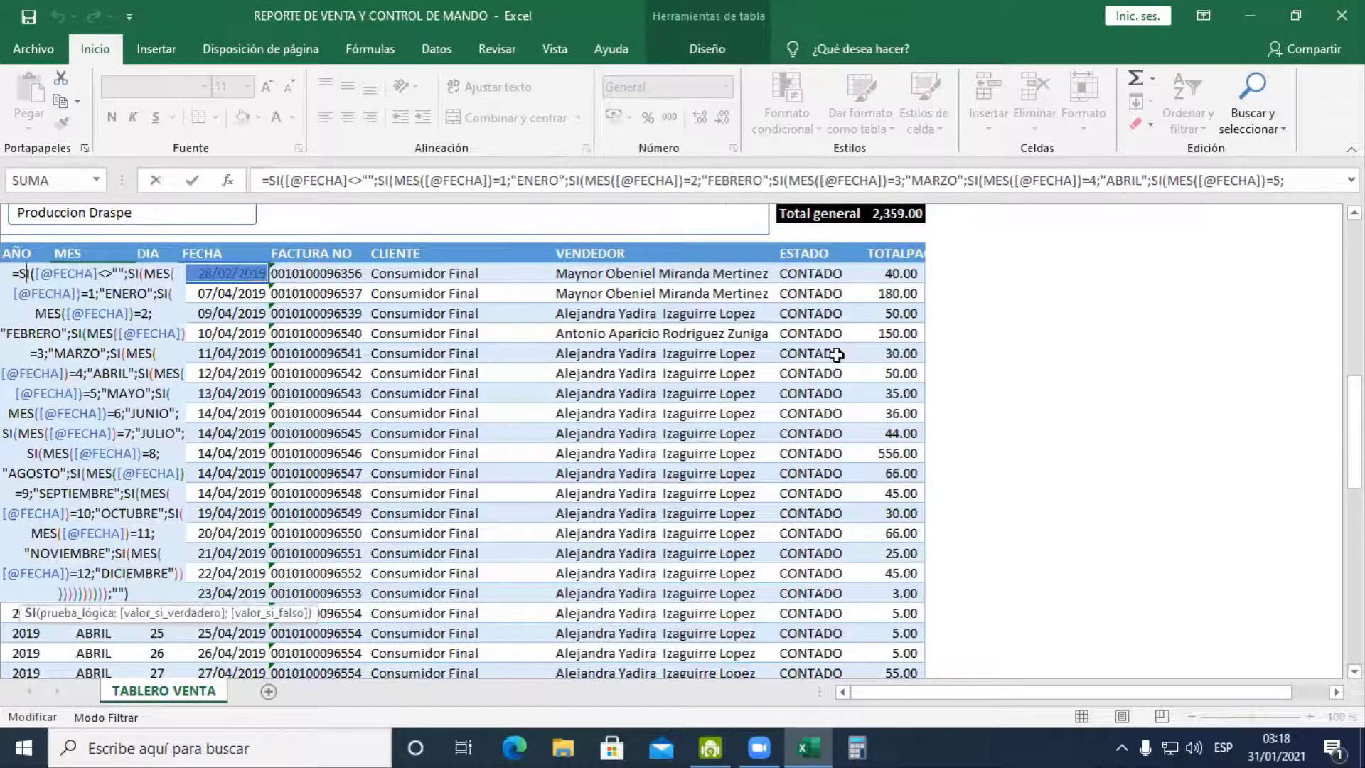
key(Left)
key(shift+Right)
key(shift+Right)
key(shift+Right)
key(shift+Right)
key(shift+Right)
key(shift+Right)
key(shift+Right)
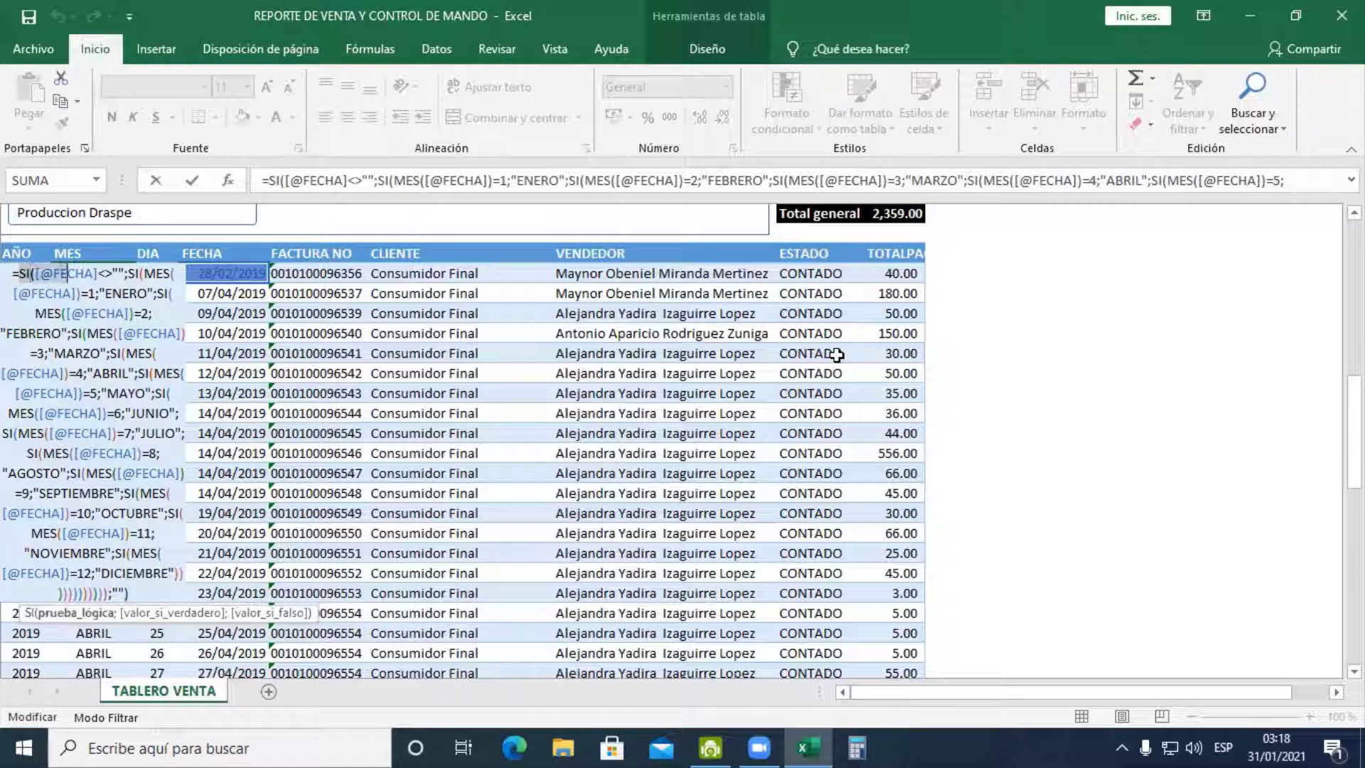
key(shift+Right)
key(shift+Right)
key(shift+Right)
key(shift+Right)
key(shift+Right)
key(shift+Right)
key(shift+Right)
key(shift+Right)
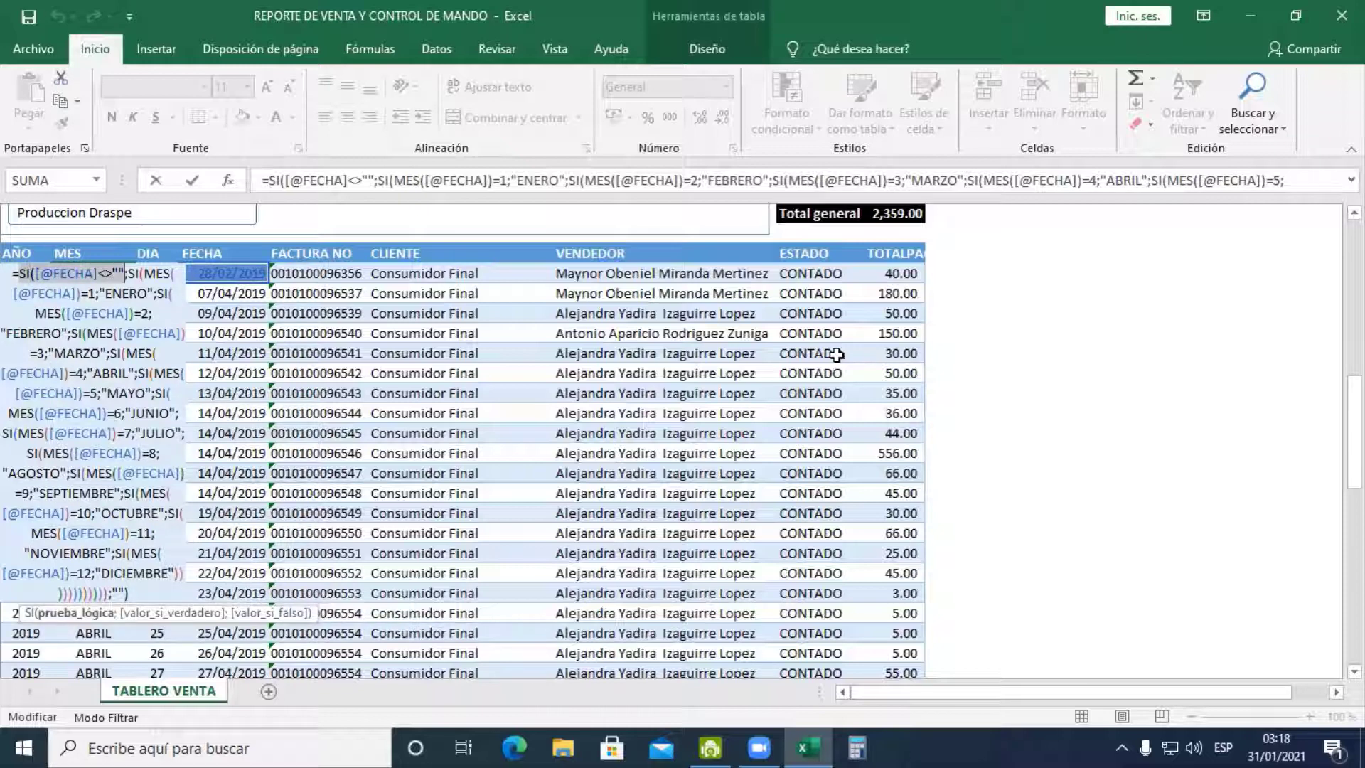
key(Right)
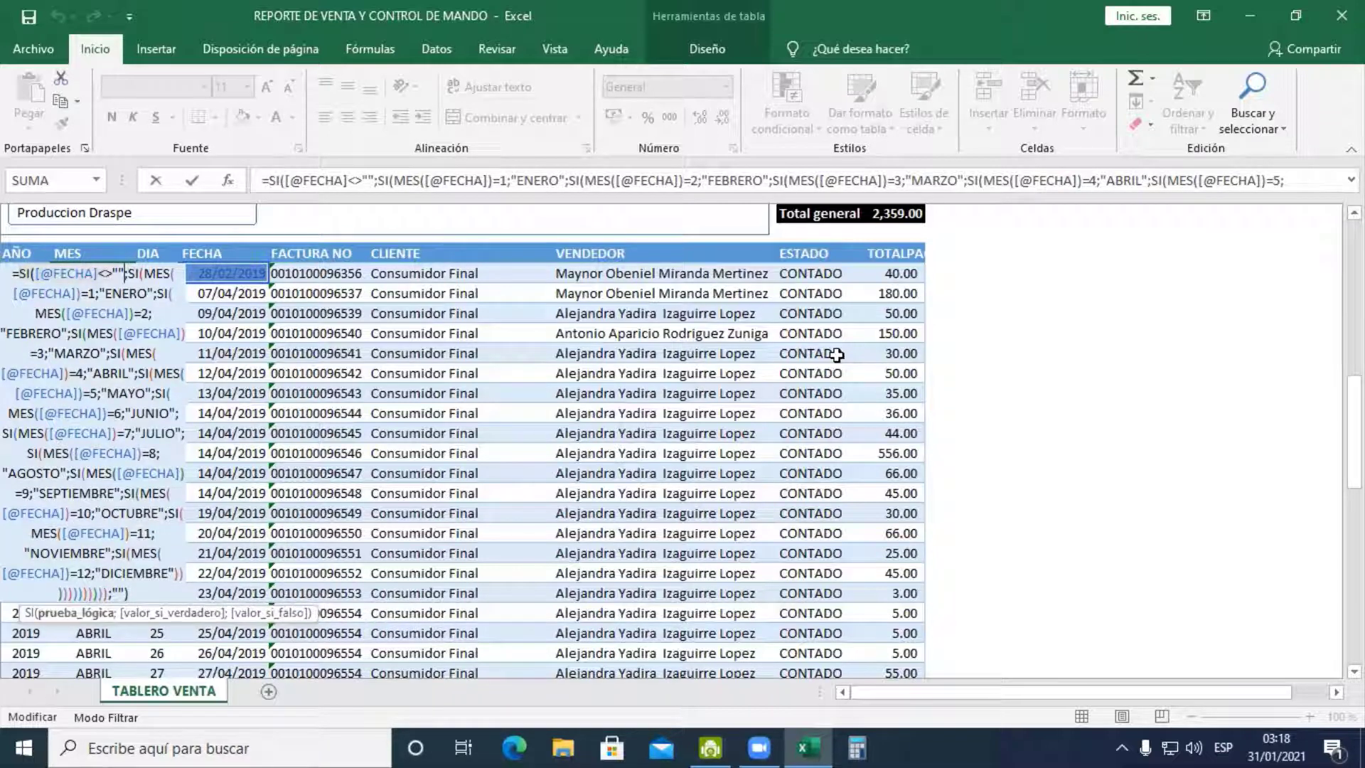
key(Down)
key(Down)
key(Down)
key(Down)
key(Down)
key(Down)
key(Down)
key(Down)
key(Down)
key(Down)
key(Down)
key(Down)
key(Down)
key(Down)
key(Down)
key(Down)
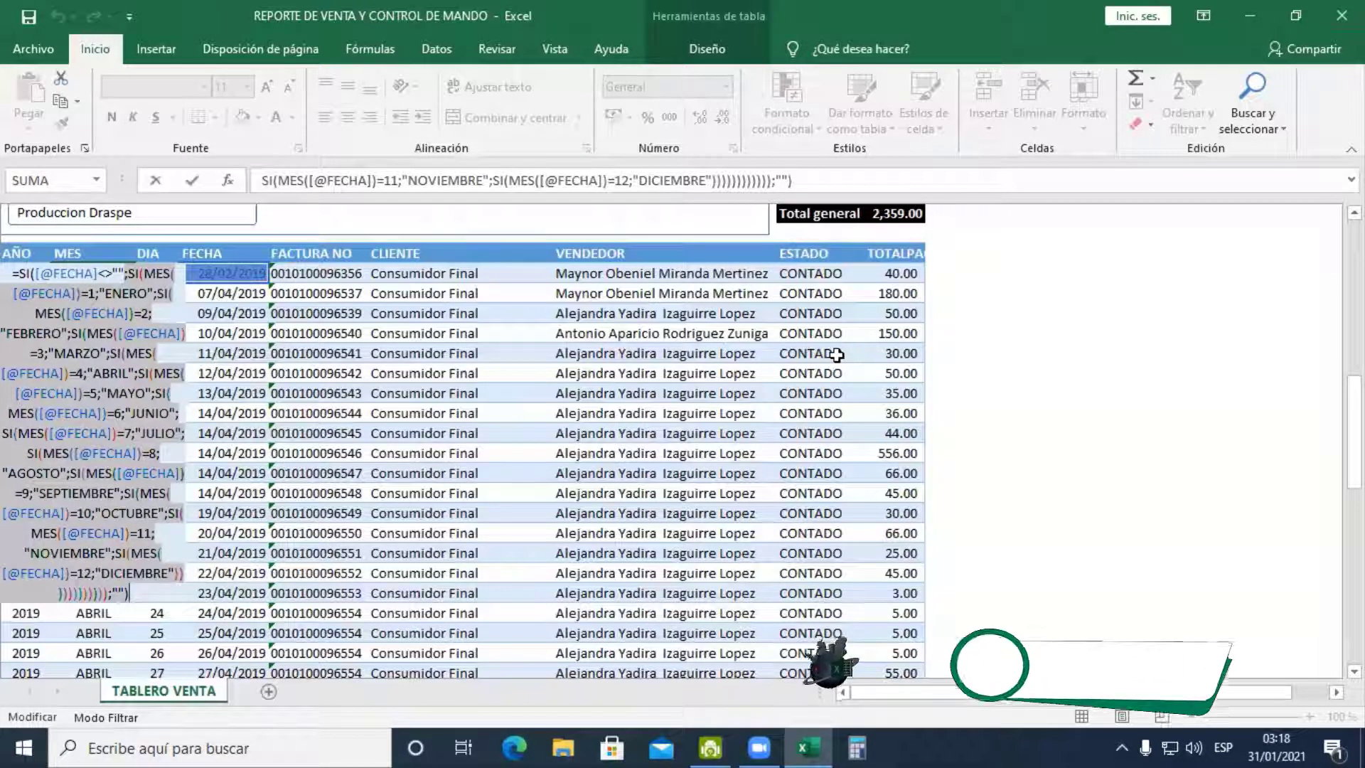
key(Return)
key(Up)
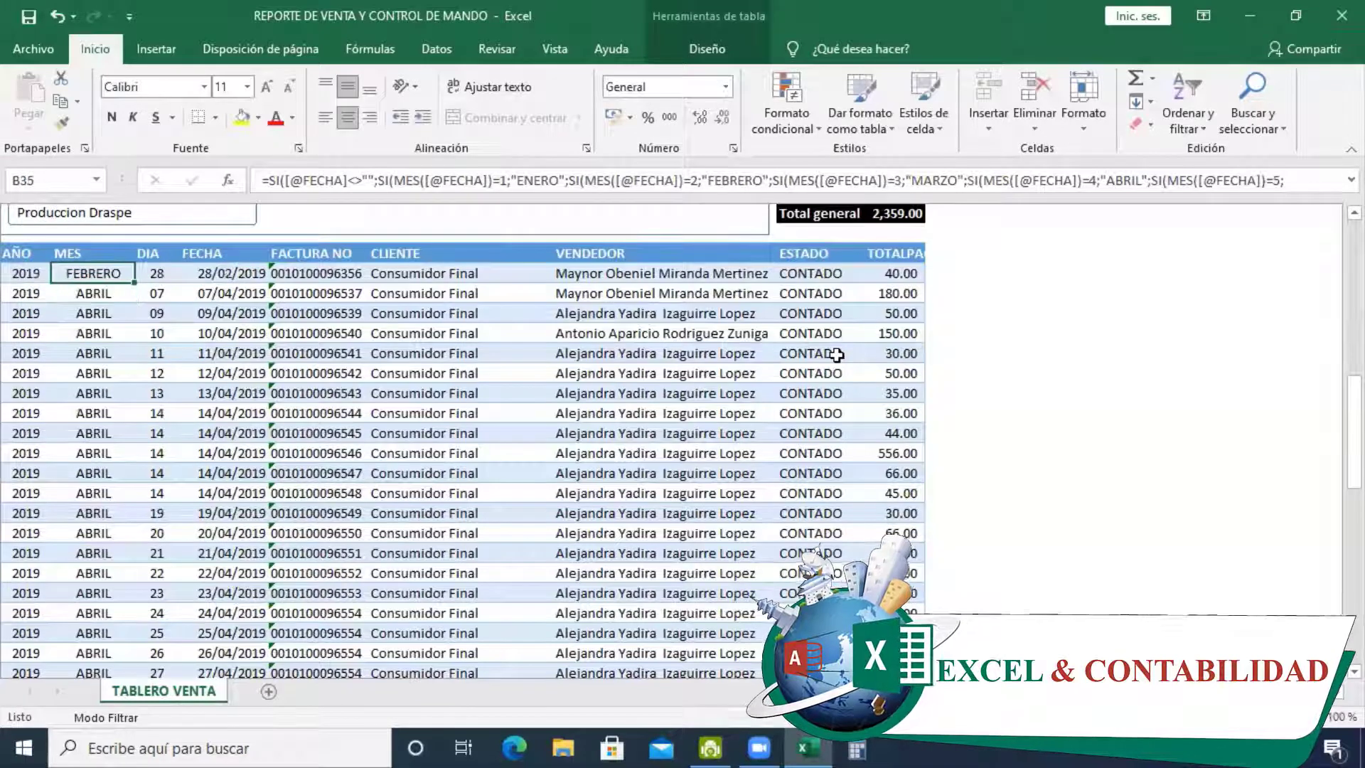
Begin an SI formula in K35 whose logical test takes the MES of the first record's FECHA and compares it with =
key(Right)
key(Right)
key(Right)
key(Right)
key(Right)
key(Right)
key(Right)
key(Right)
key(Right)
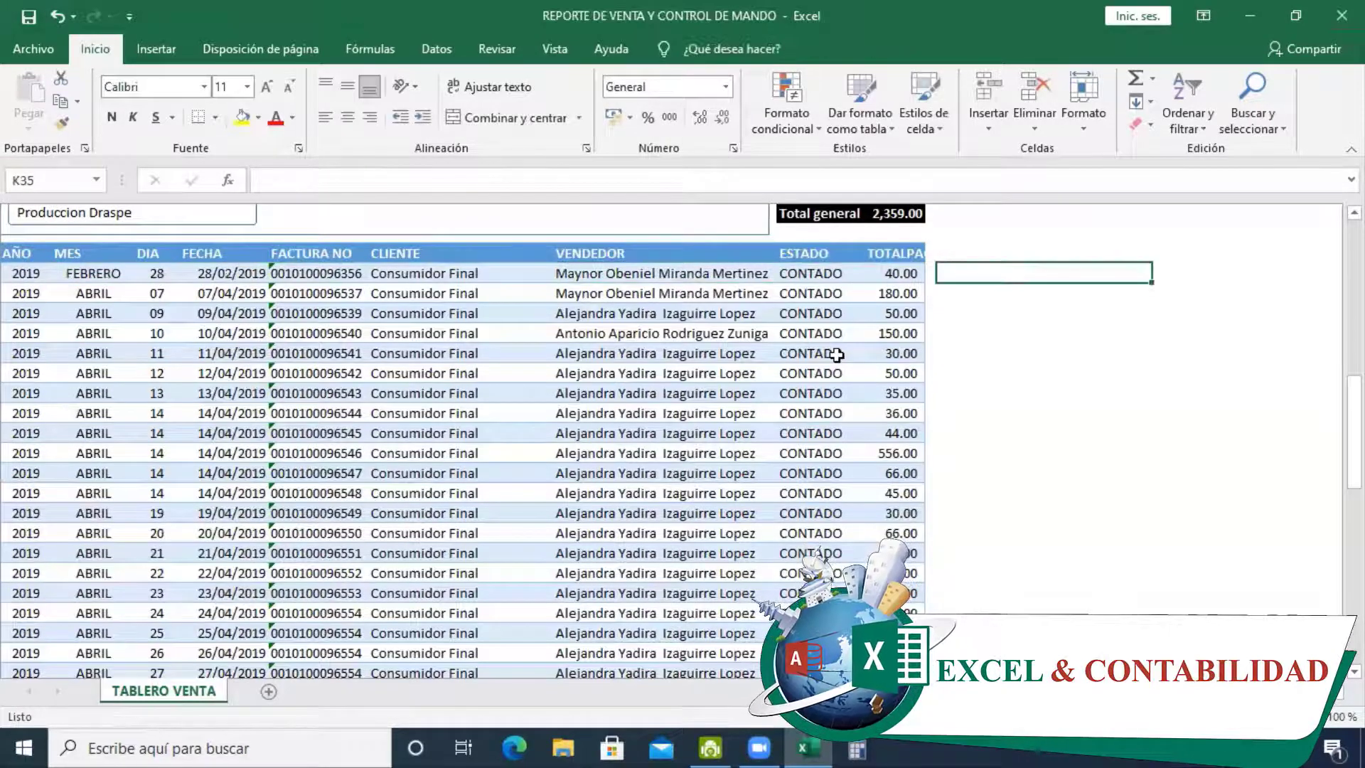
text(=SI)
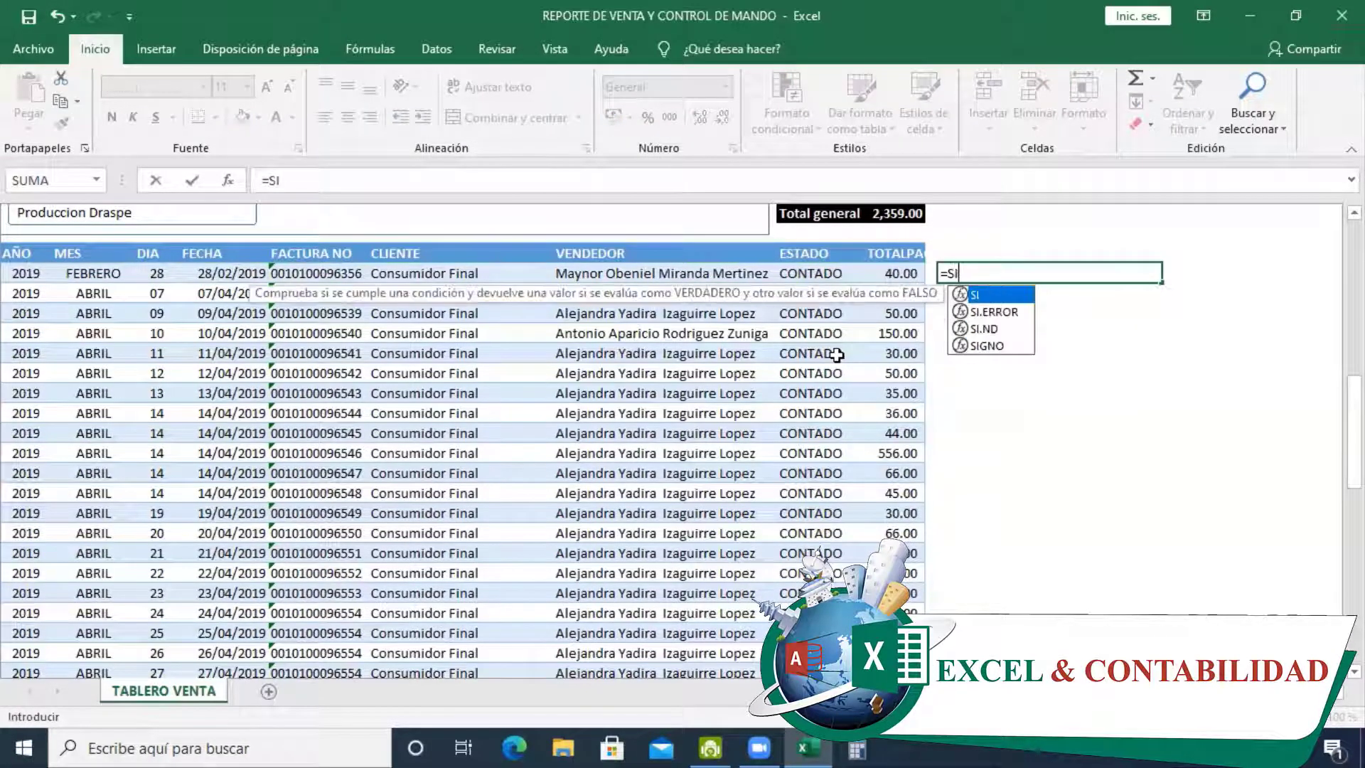
text((MES()
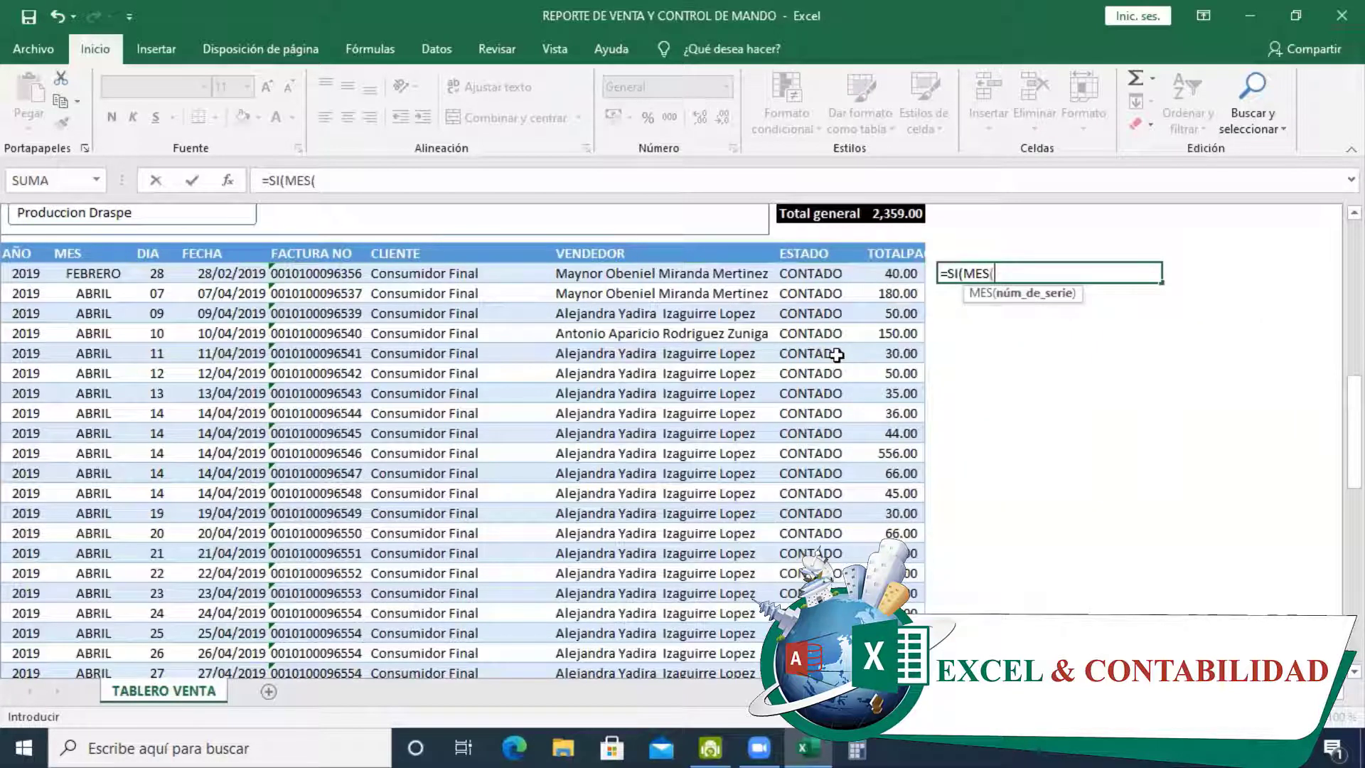
key(Left)
key(Left)
key(Left)
key(Left)
key(Left)
key(Left)
key(Left)
key(Left)
key(Left)
key(Left)
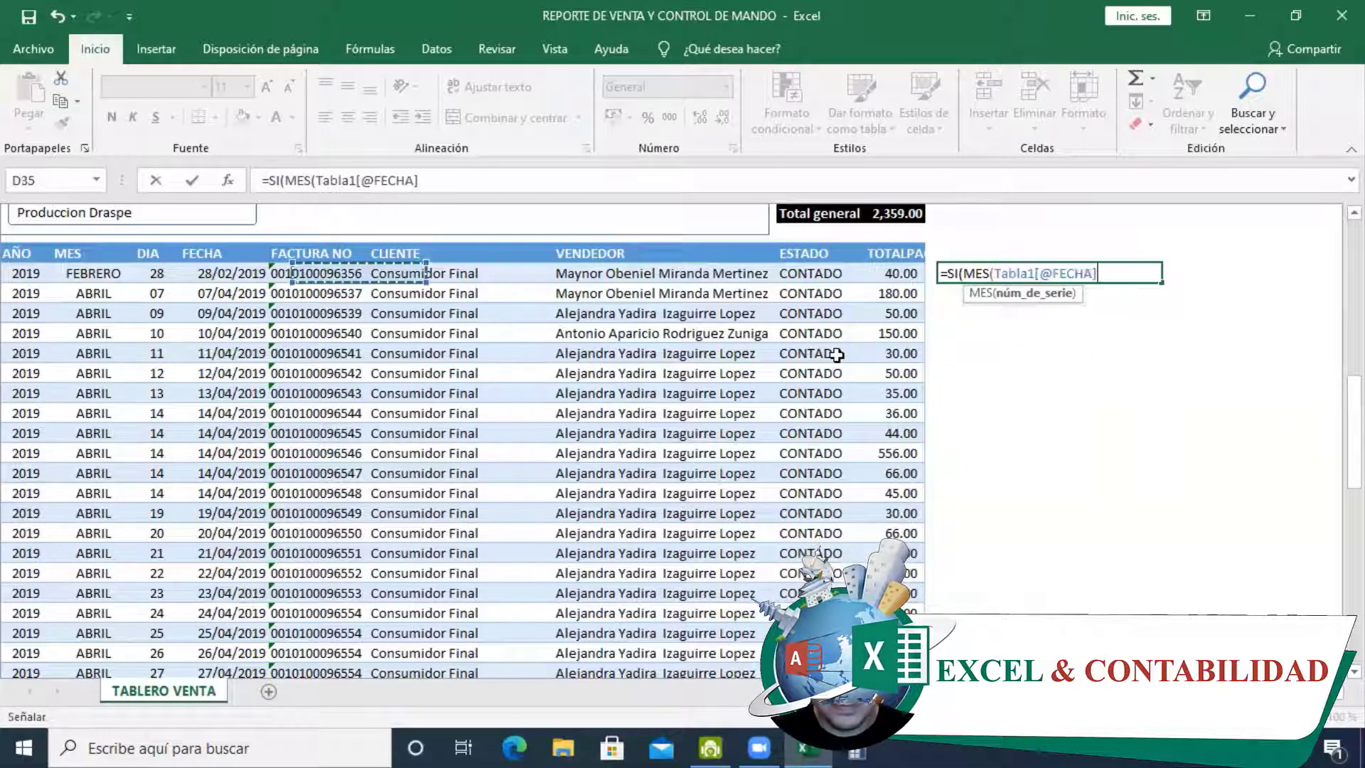
key(Right)
key(Right)
key(Right)
text()=)
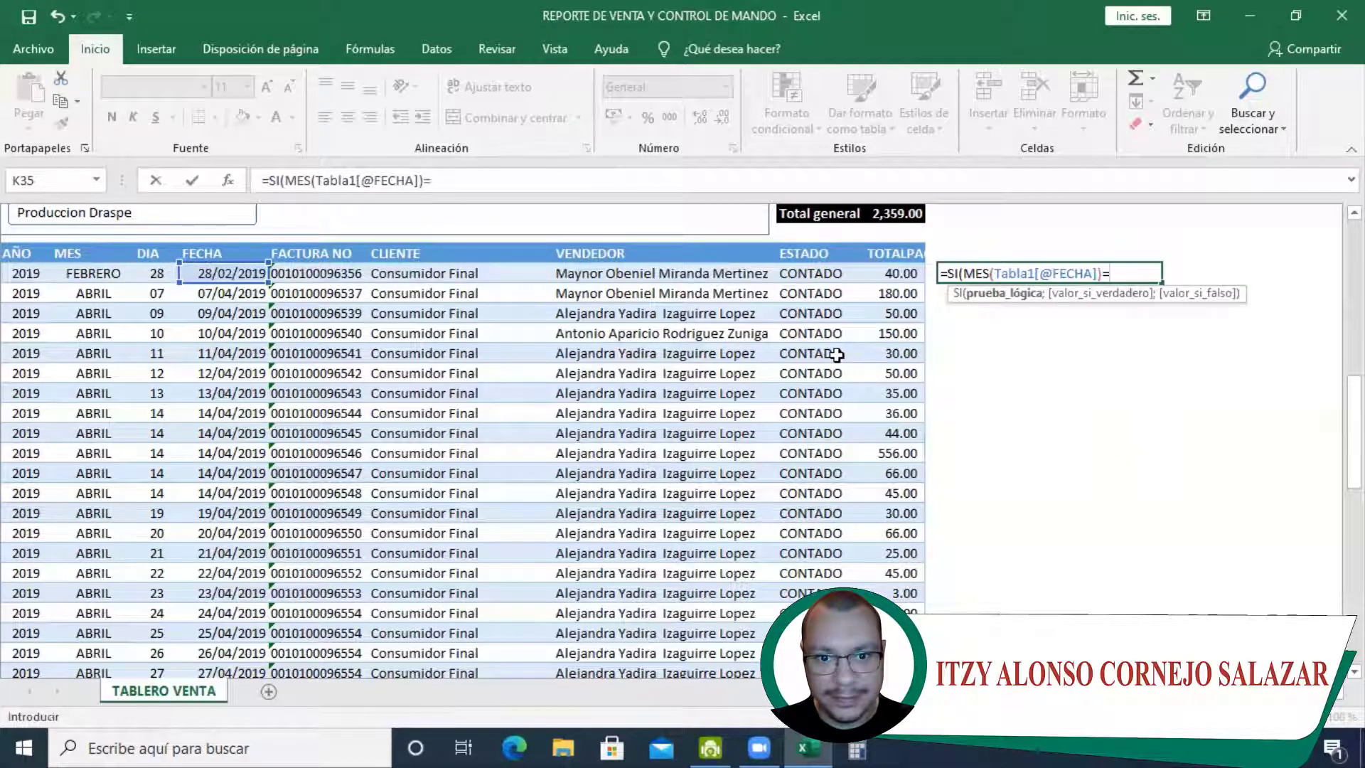
Complete the K35 formula with month number 2, value-if-true "FEBRERO" and value-if-false 0
text(2;"FE)
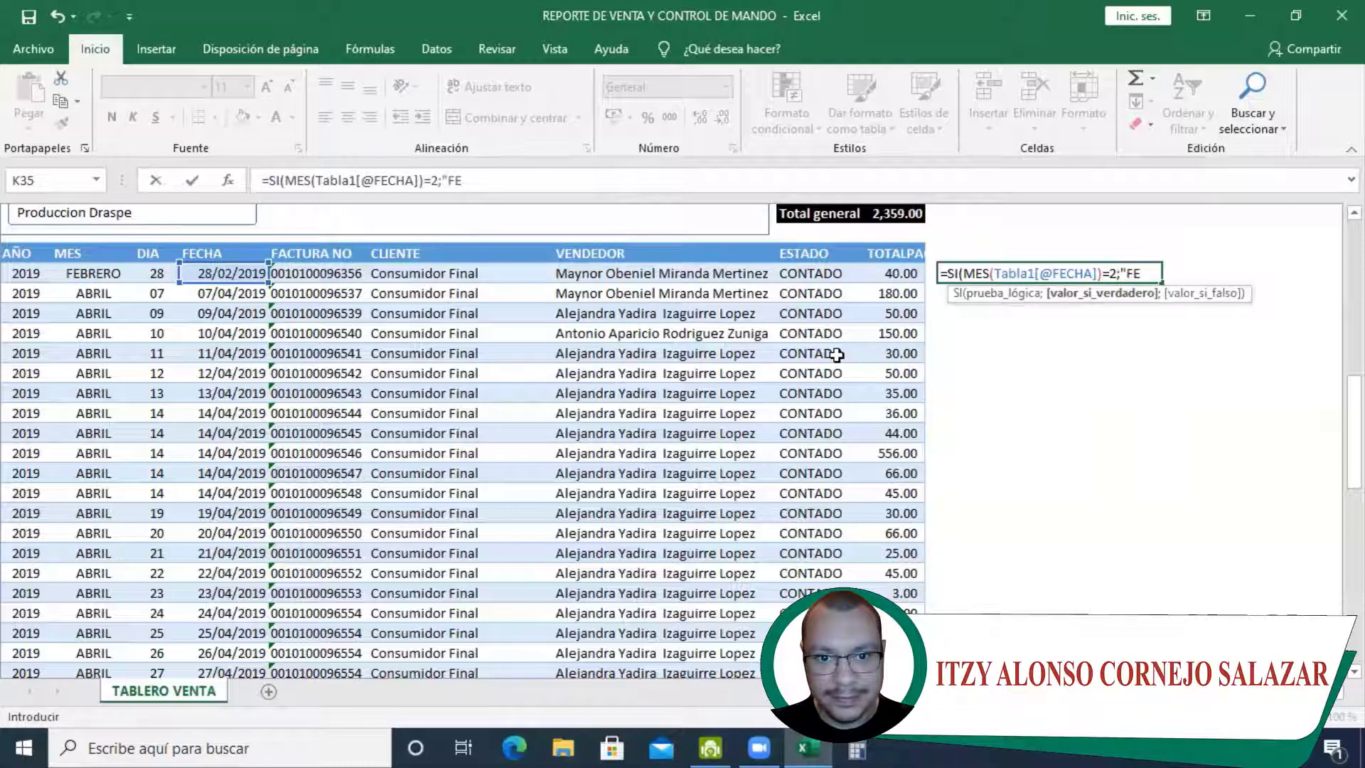
text(BRERO)
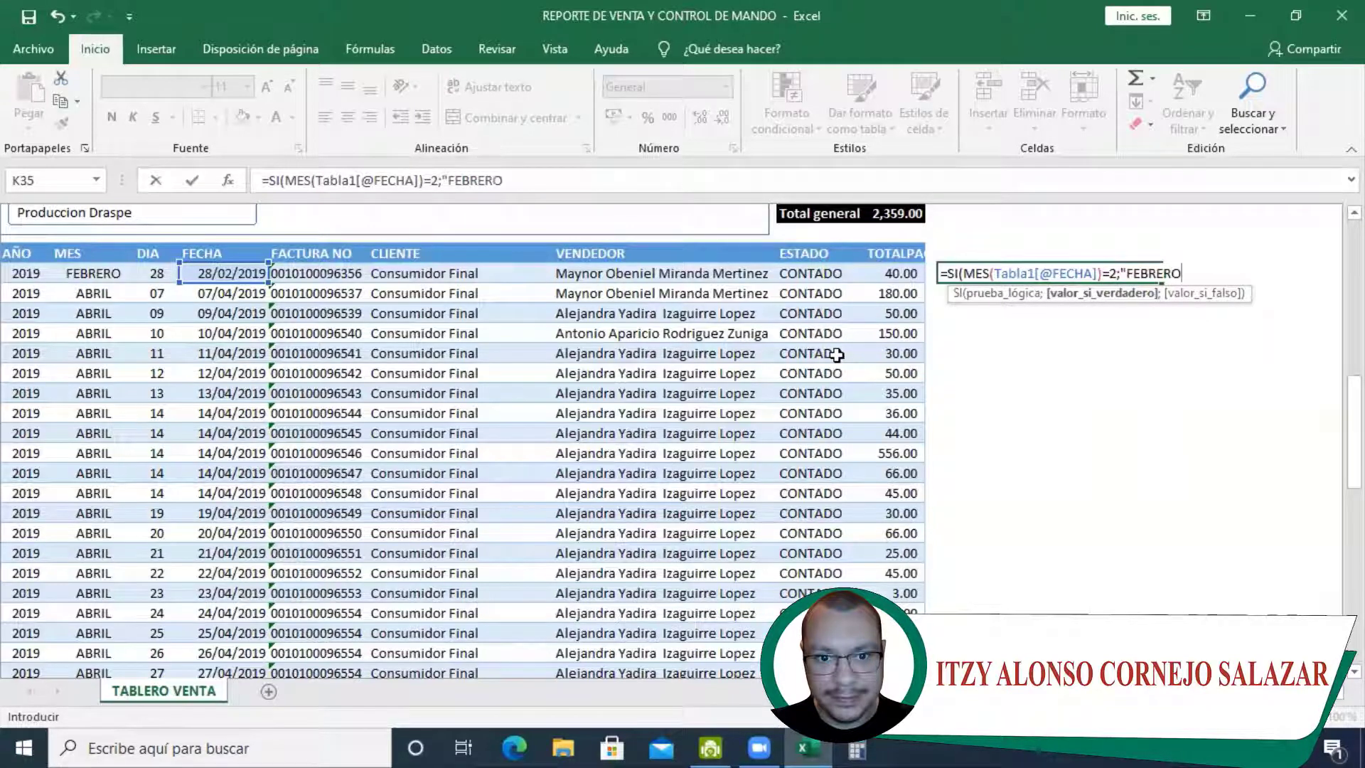
text(";0))
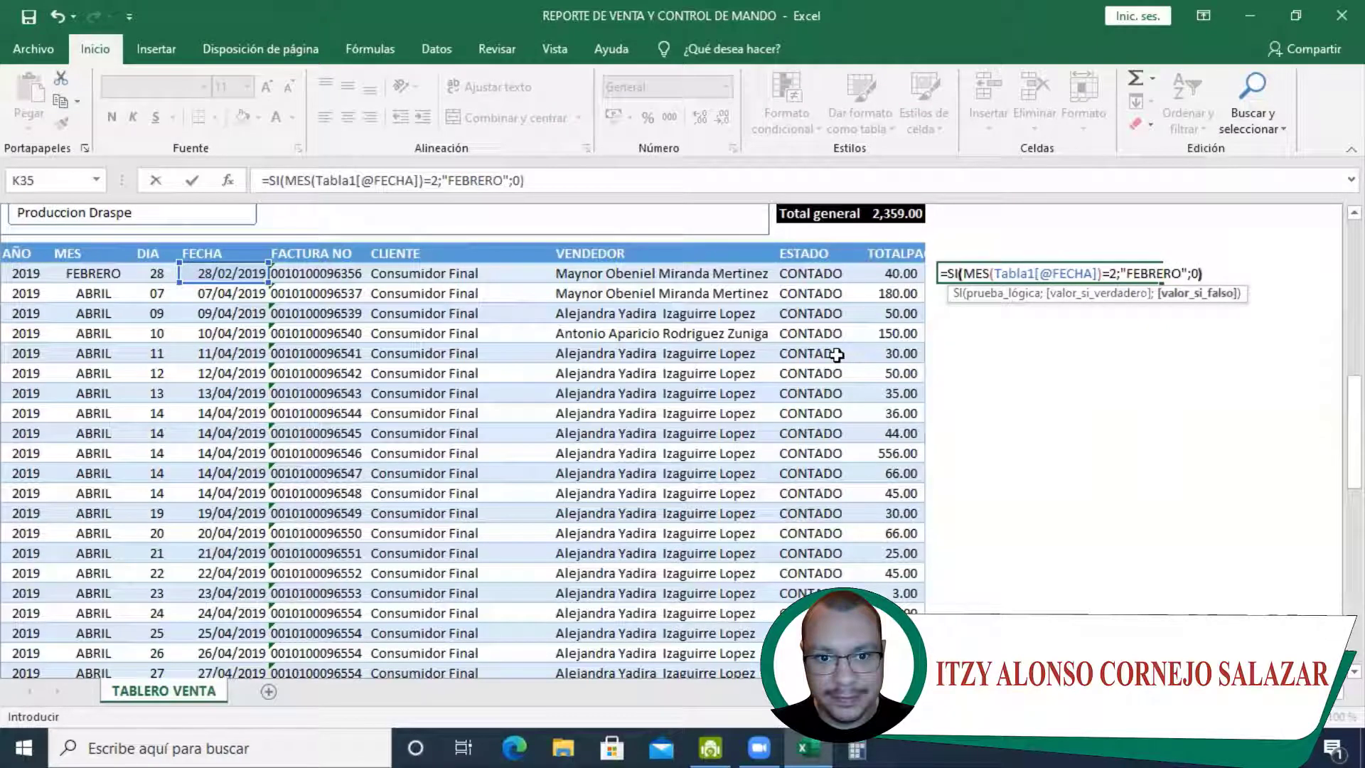
key(ctrl+Return)
key(Up)
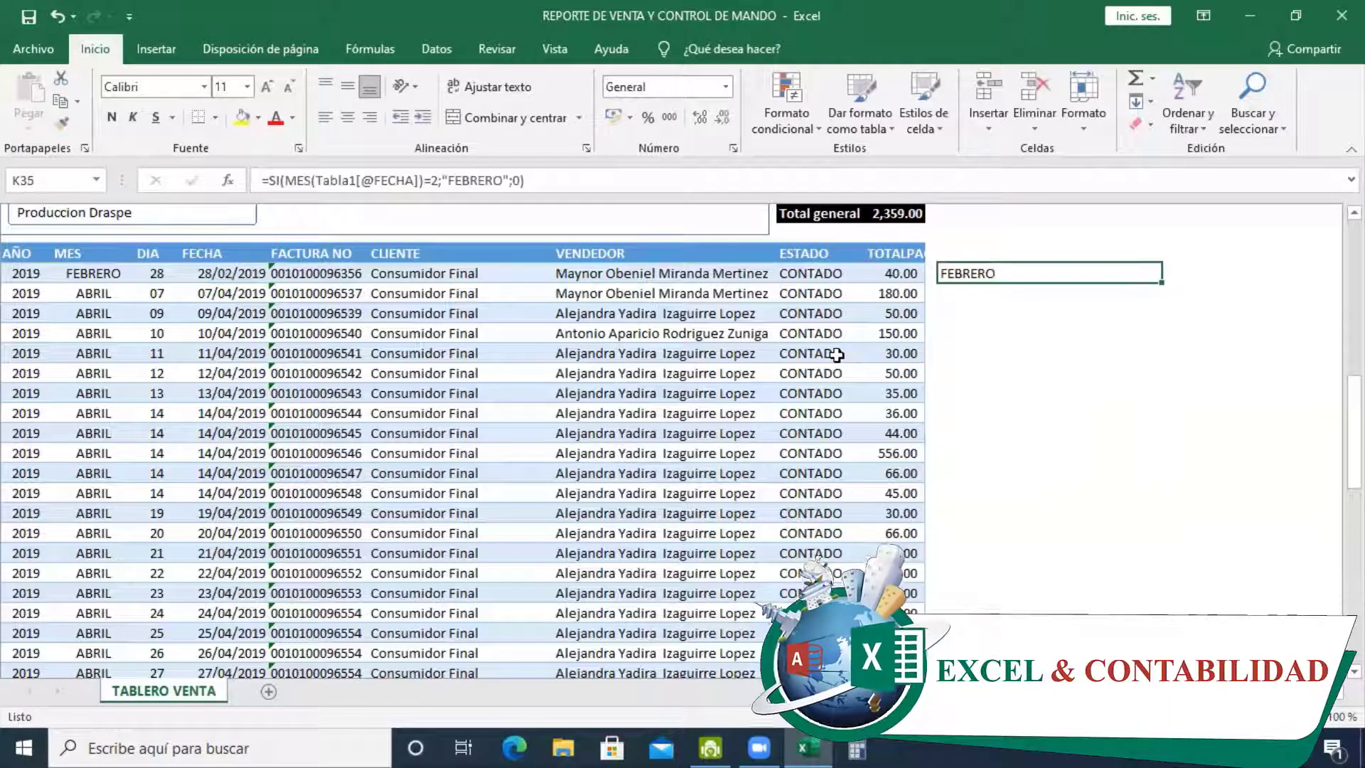
Set the first record's FECHA to 28/03/2019 to test the K35 formula with another month
key(Left)
key(Left)
key(Left)
key(Left)
key(Left)
key(Left)
key(Left)
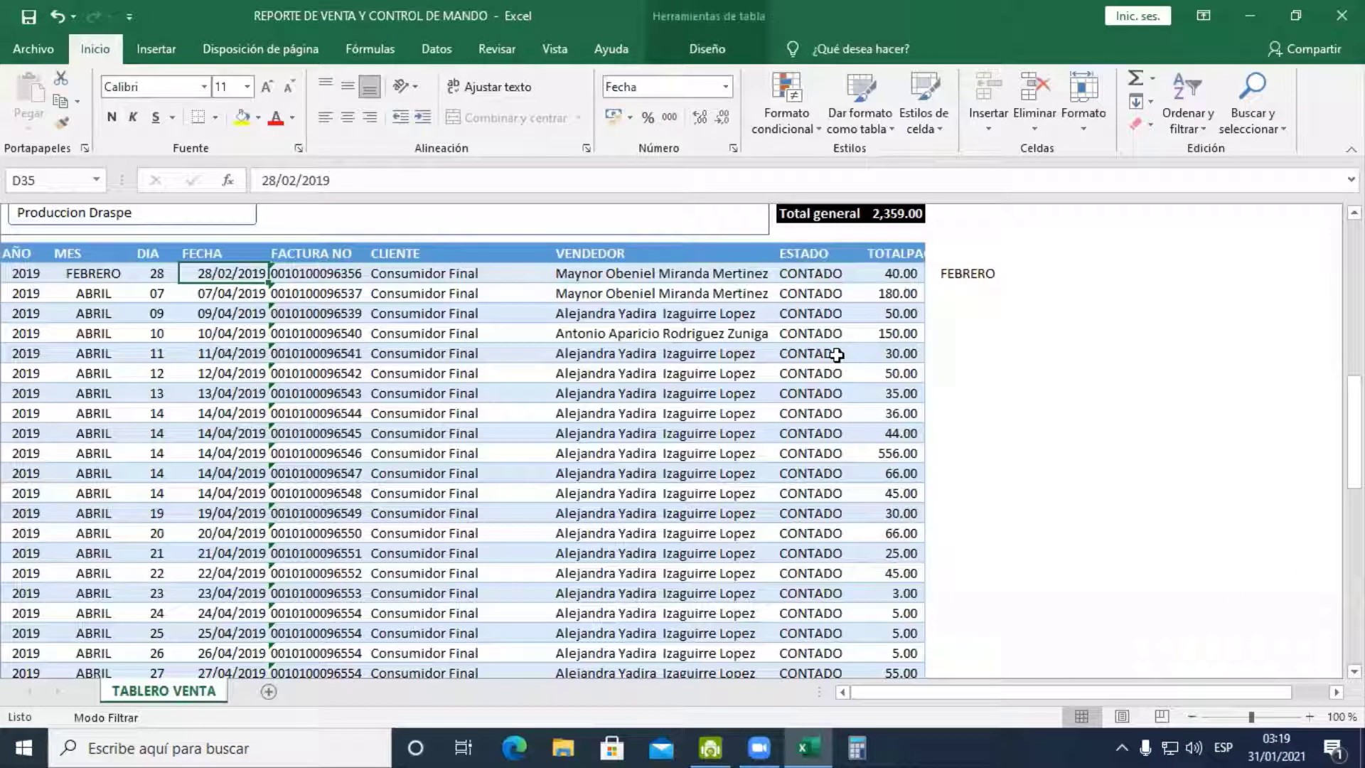
key(F2)
key(Left)
key(Left)
key(Left)
key(Left)
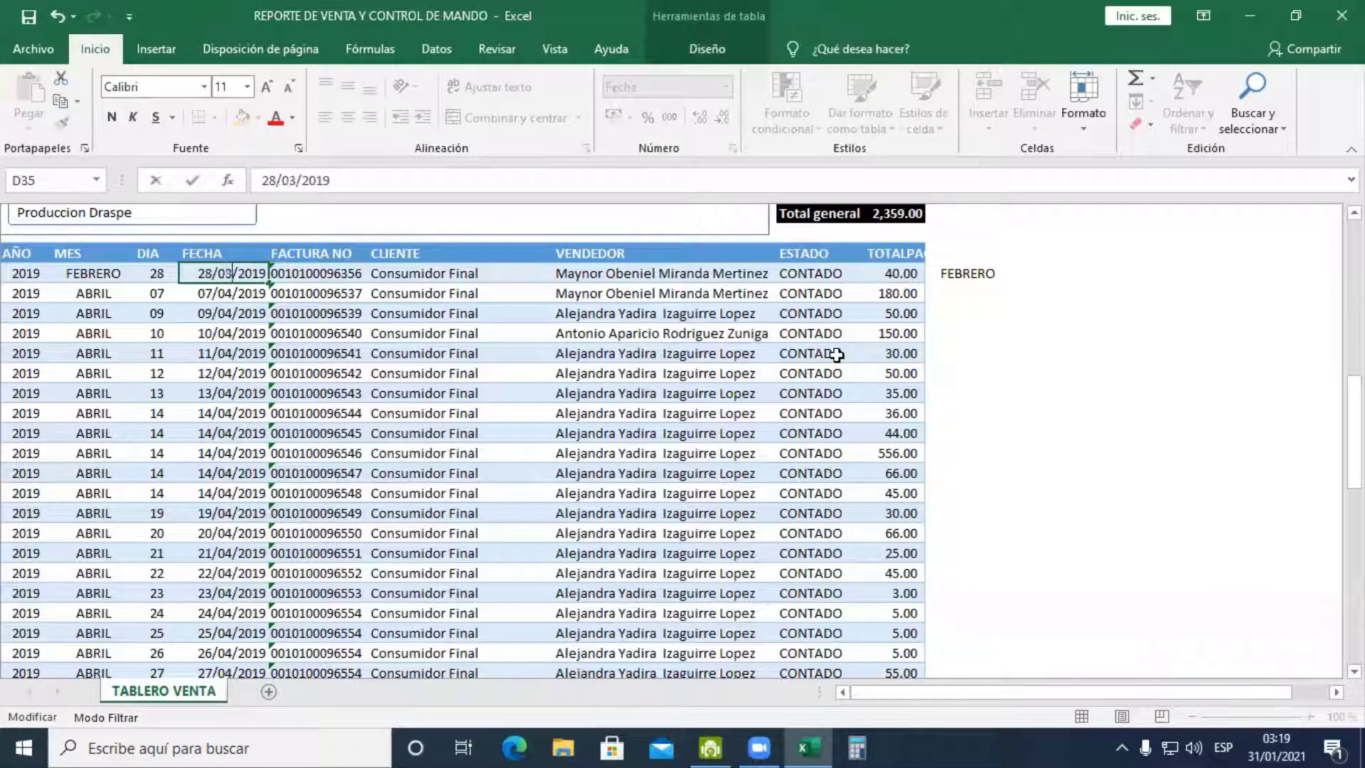
key(Delete)
text(3)
key(Return)
key(Up)
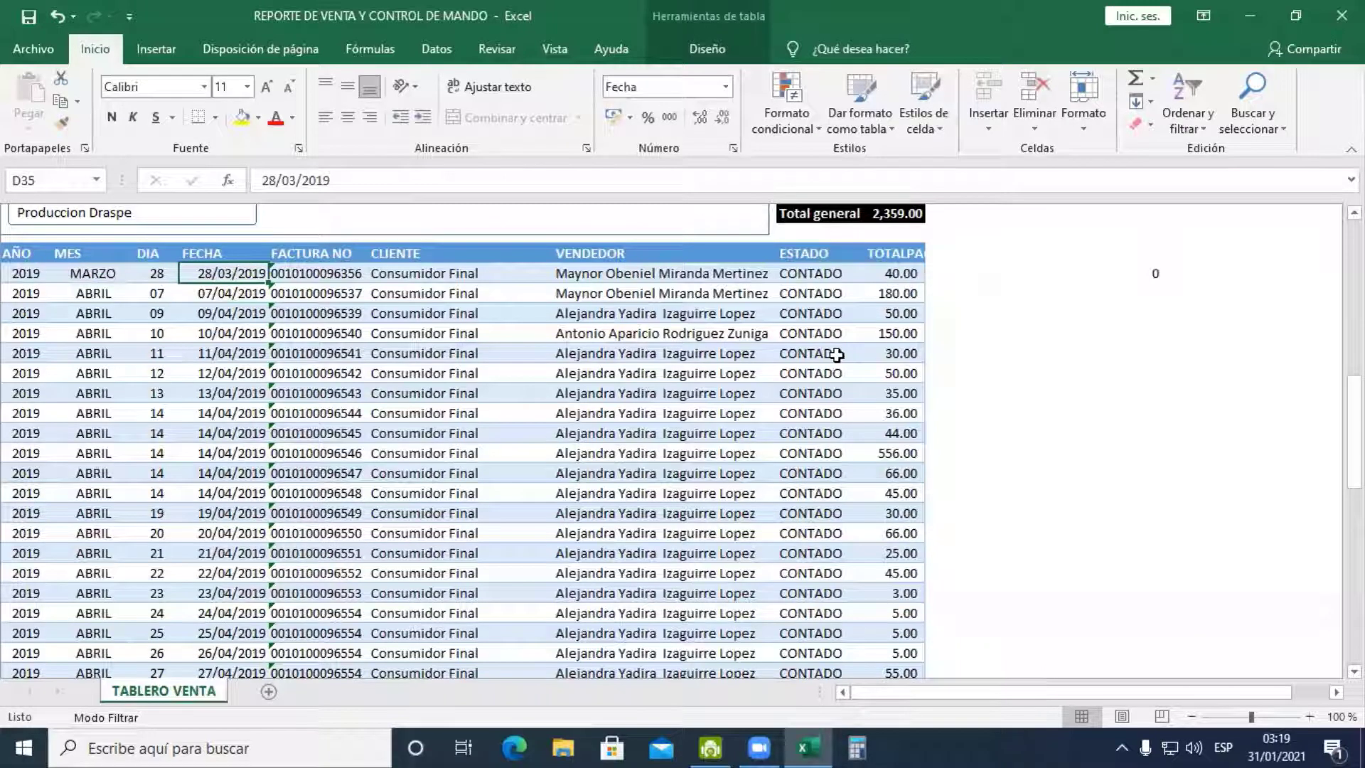
key(Right)
key(Right)
key(Right)
key(Right)
key(Right)
key(Right)
key(Right)
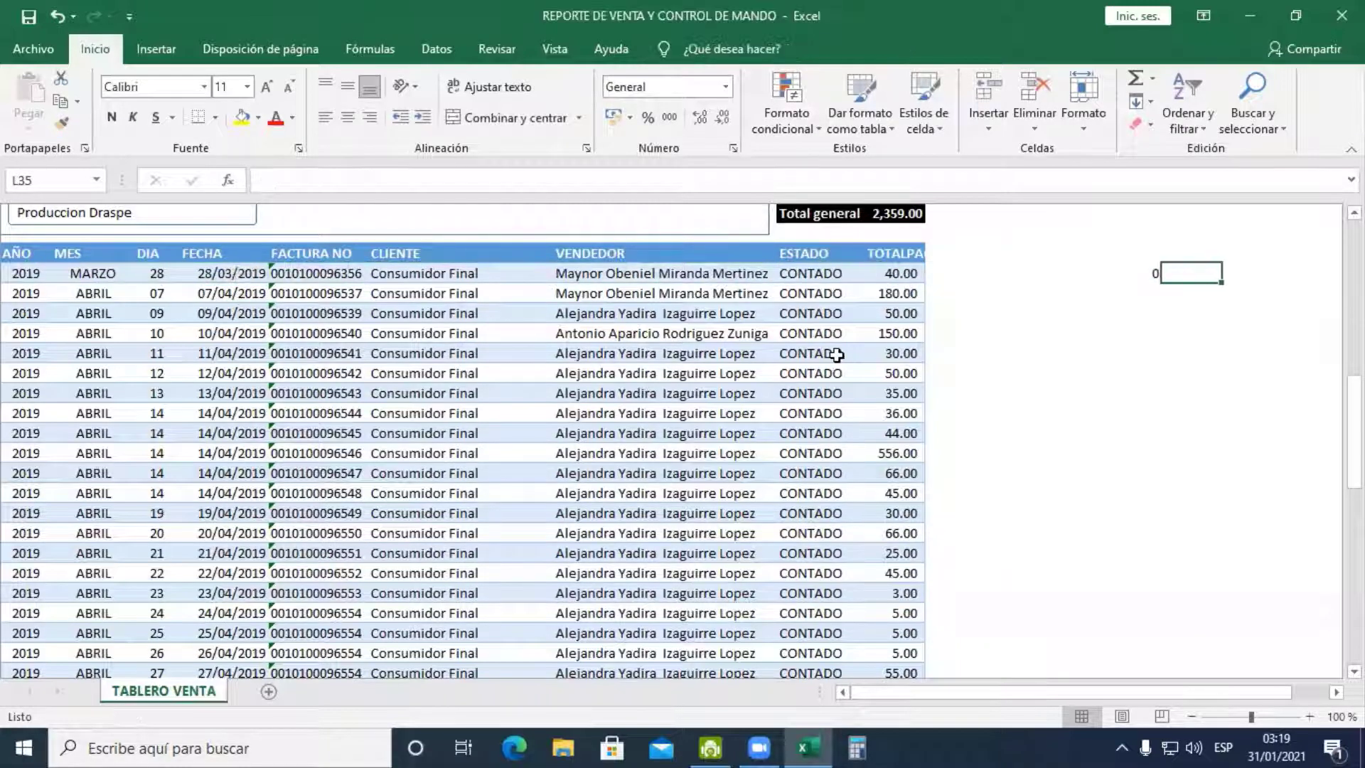
key(Left)
key(F2)
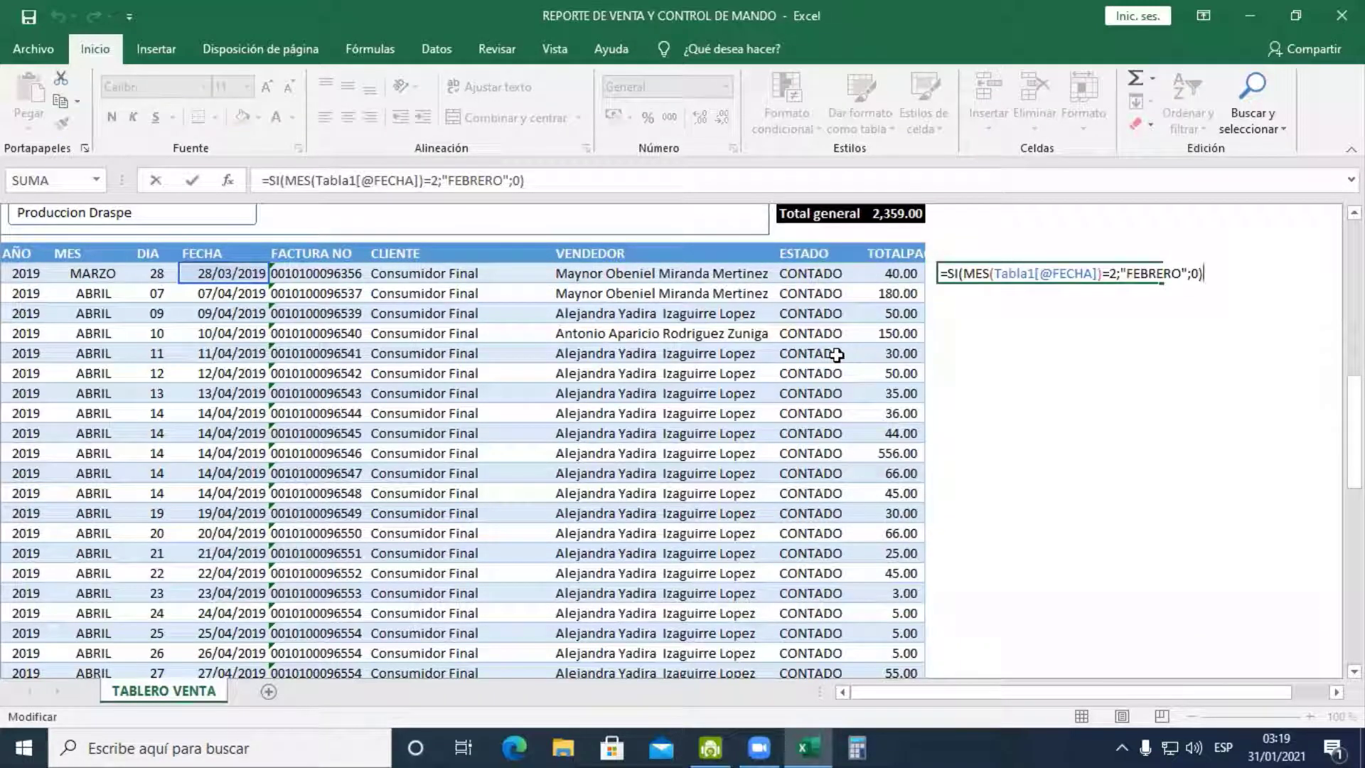
key(Left)
key(Left)
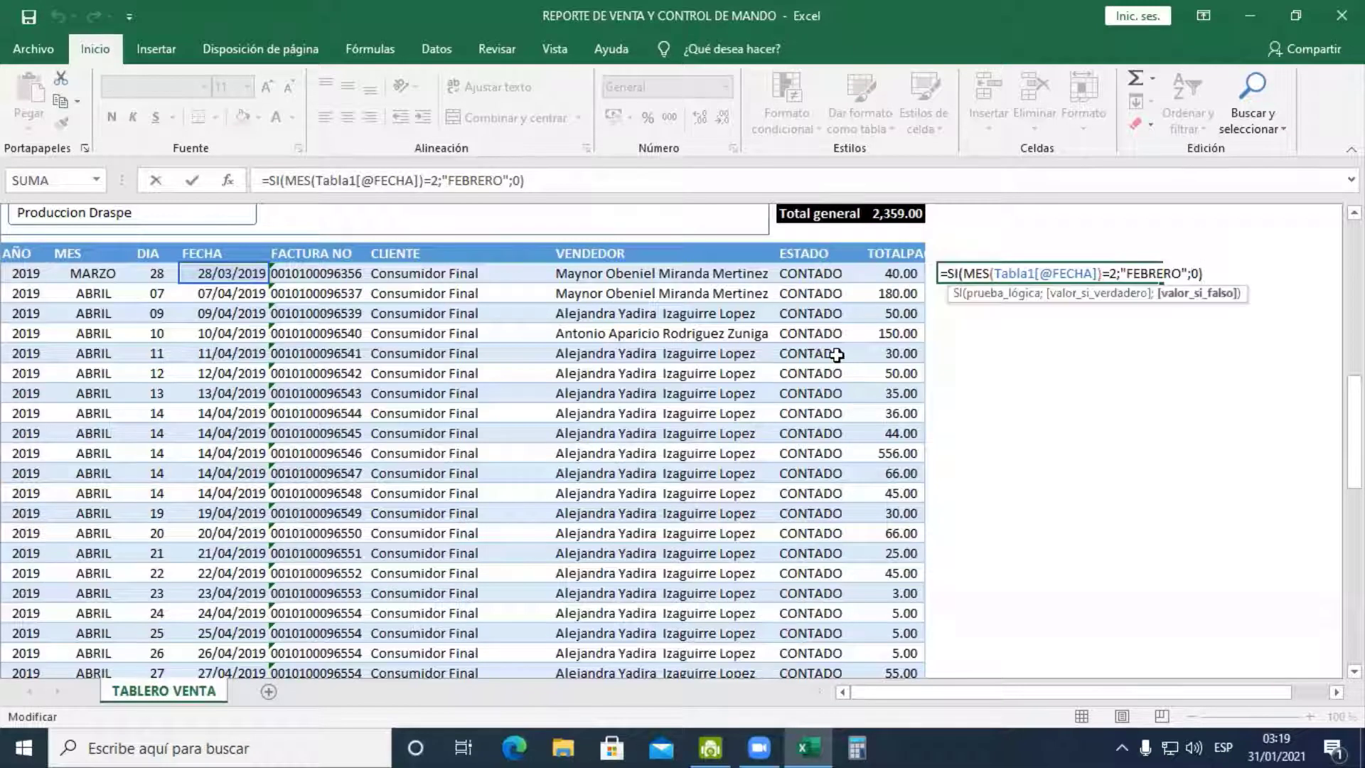
key(Left)
key(Left)
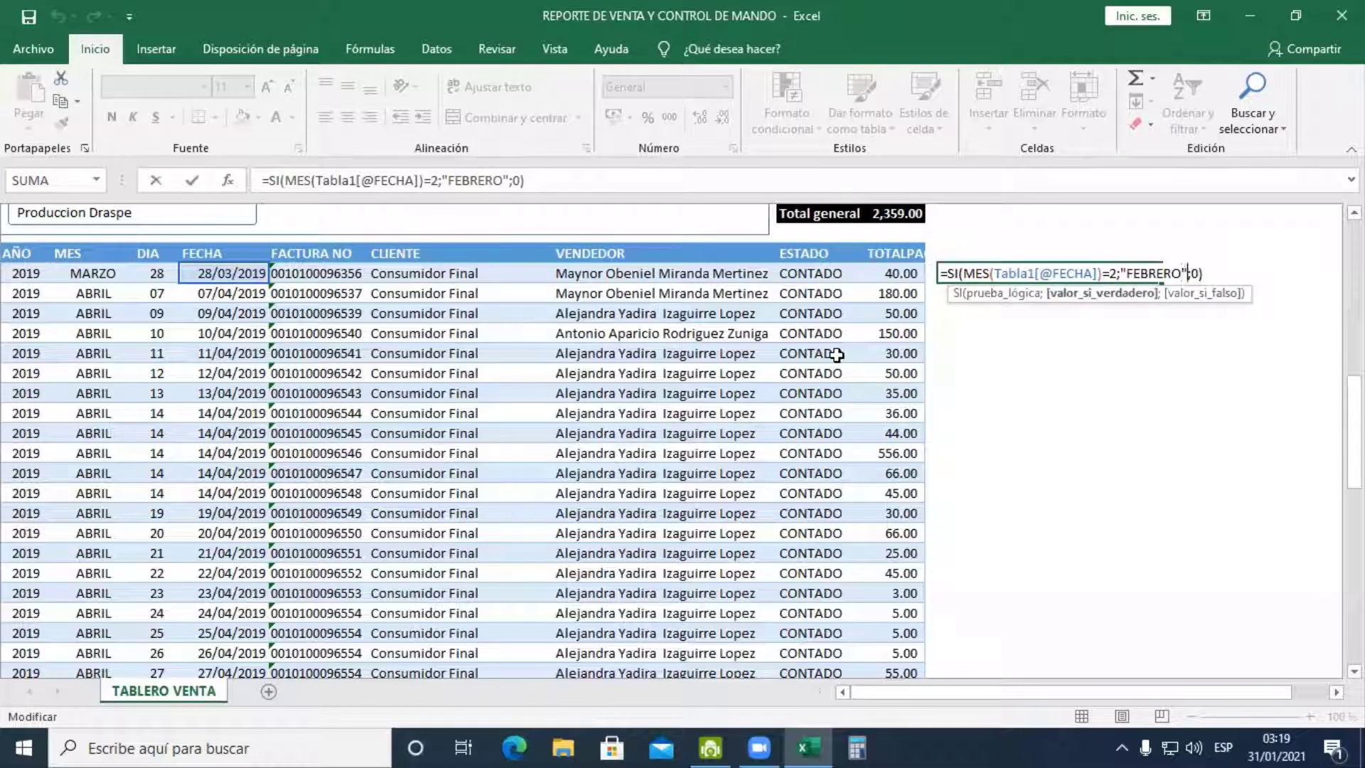
key(shift+Left)
key(shift+Left)
key(shift+Left)
key(shift+Left)
key(shift+Left)
key(shift+Left)
key(shift+Left)
key(shift+Left)
key(shift+Left)
key(shift+Left)
key(shift+Left)
key(shift+Left)
key(shift+Left)
key(shift+Left)
key(shift+Left)
key(shift+Left)
key(shift+Left)
key(shift+Left)
key(shift+Left)
key(shift+Left)
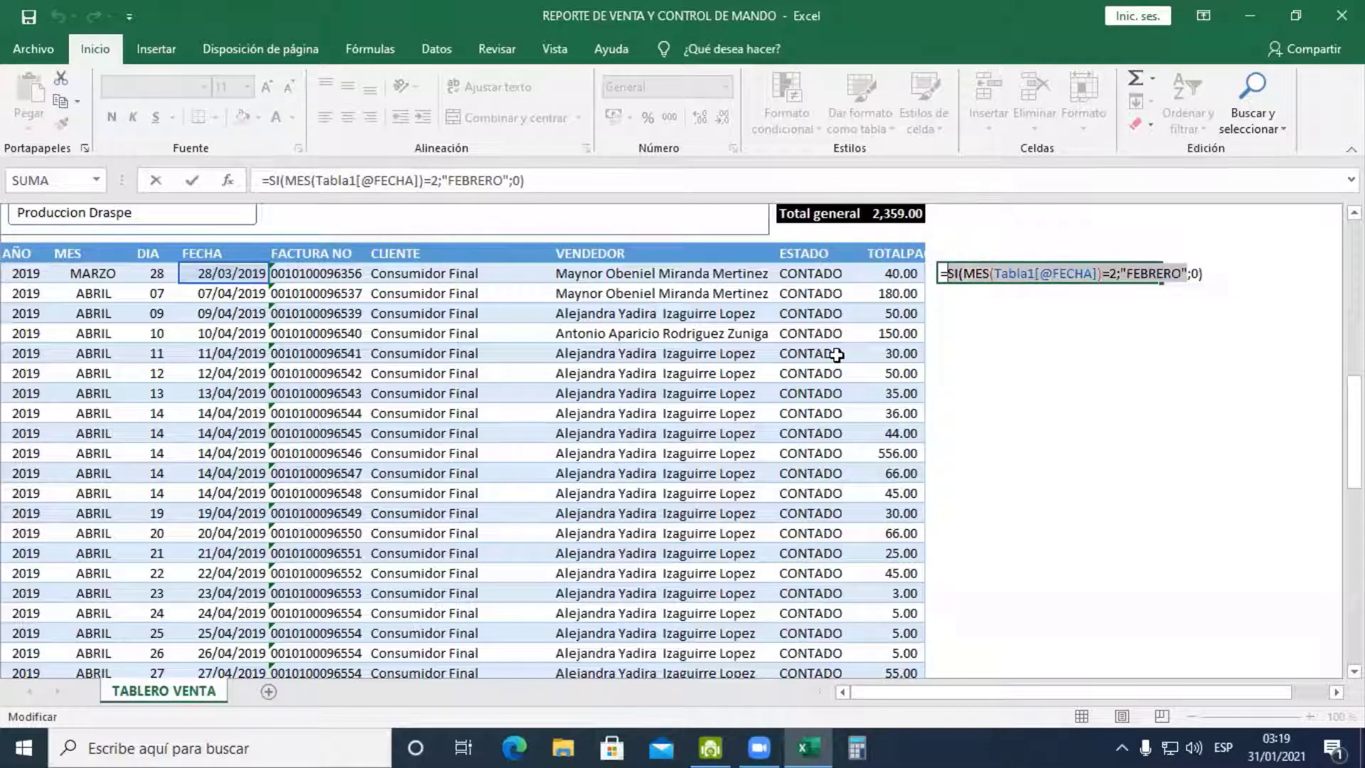
key(ctrl+c)
Add a semicolon at the end of the K35 formula and paste the copied SI fragment after it
key(Right)
key(Right)
key(Right)
key(Right)
key(Right)
key(Right)
key(Right)
key(Right)
key(Right)
key(Right)
key(Right)
key(Right)
key(Right)
key(Right)
key(Right)
key(Right)
key(Right)
key(Right)
key(Right)
key(Right)
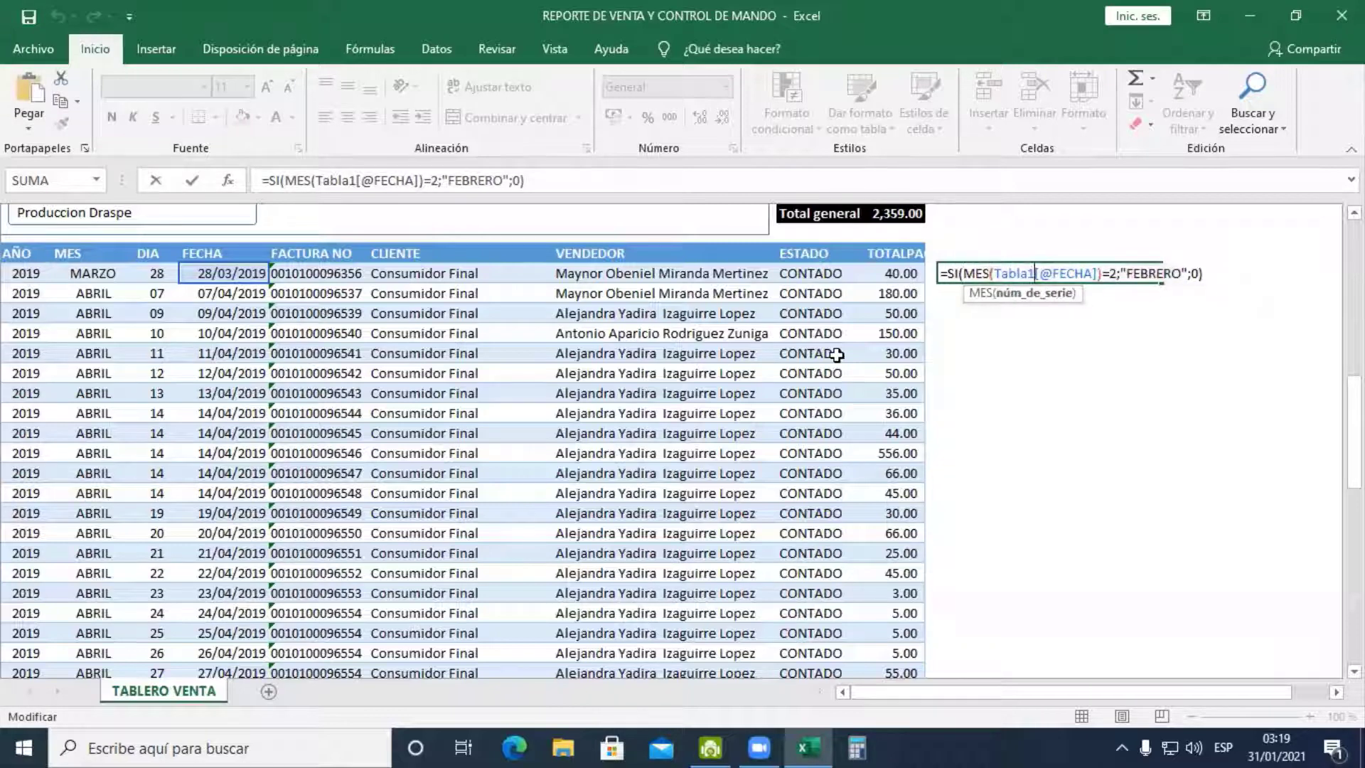
key(Right)
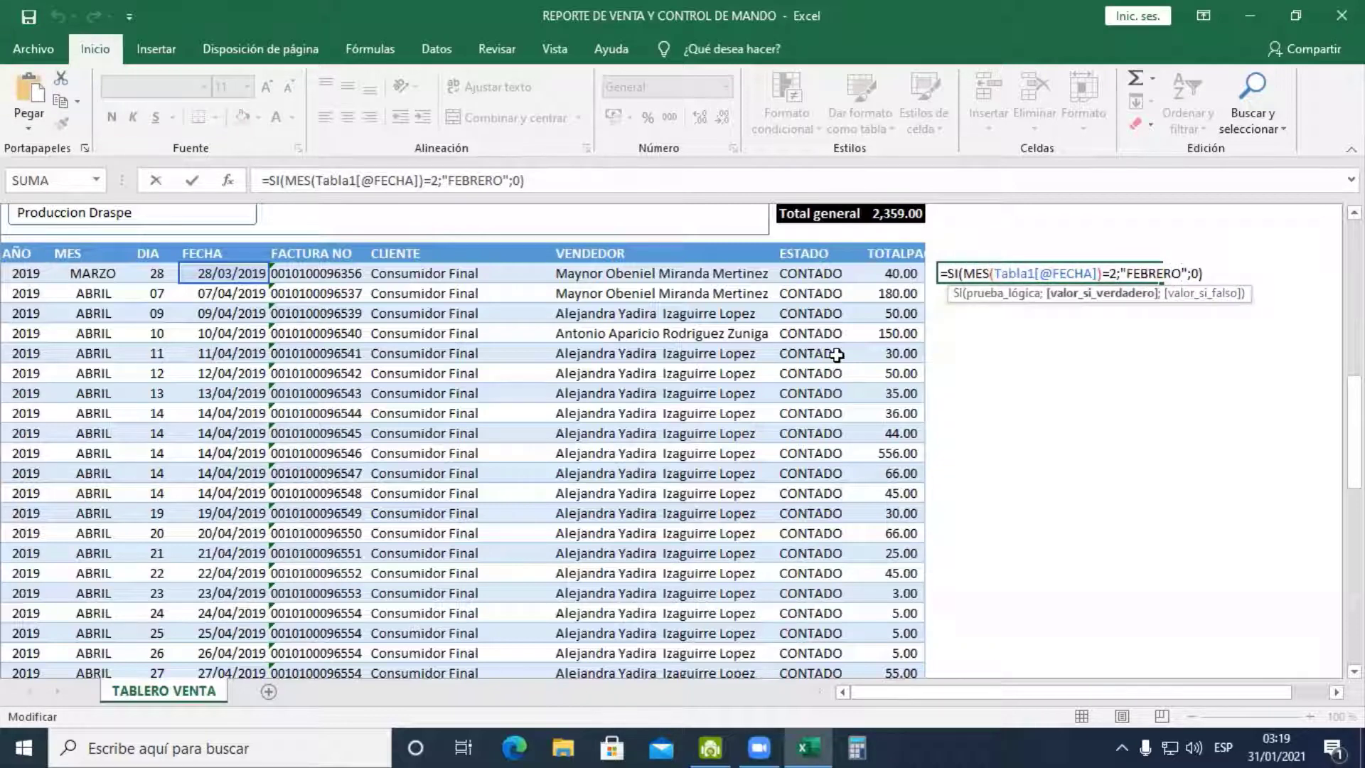
key(Right)
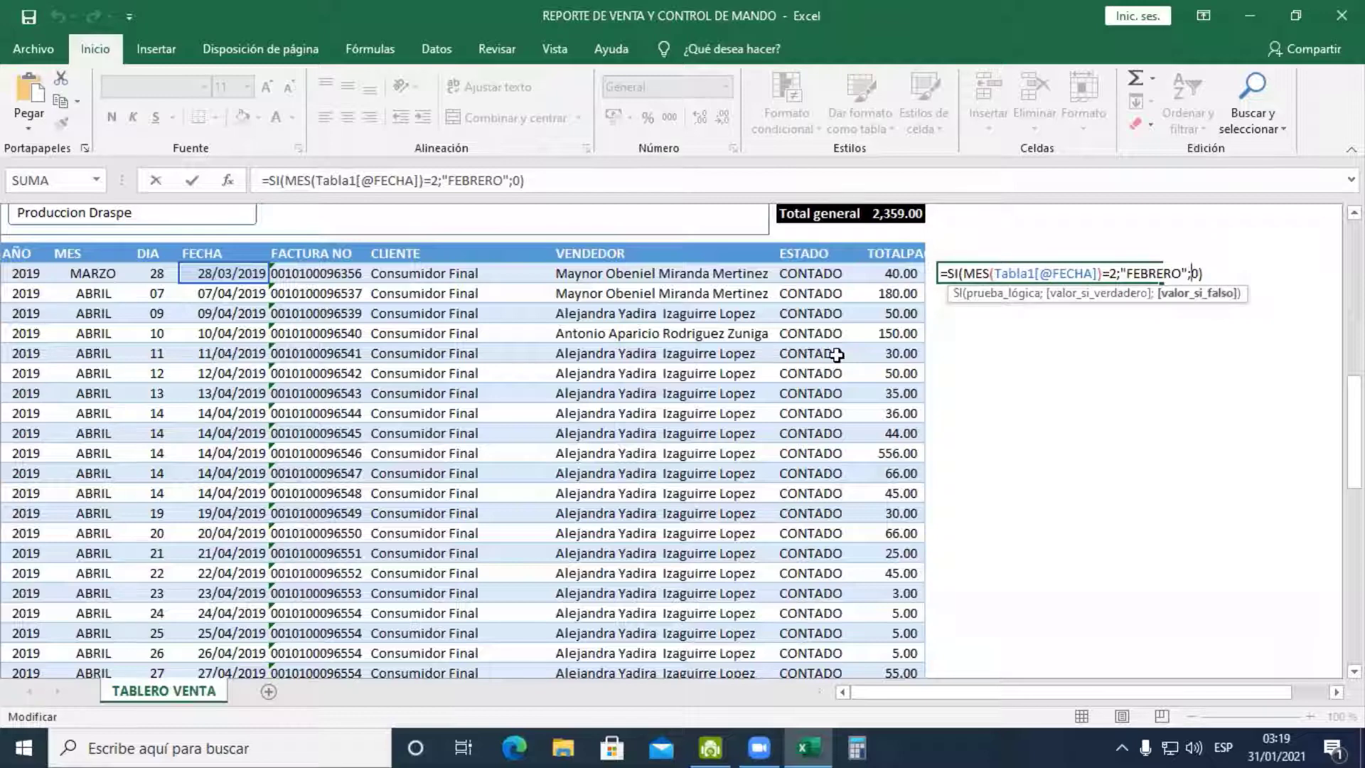
key(Right)
key(Right)
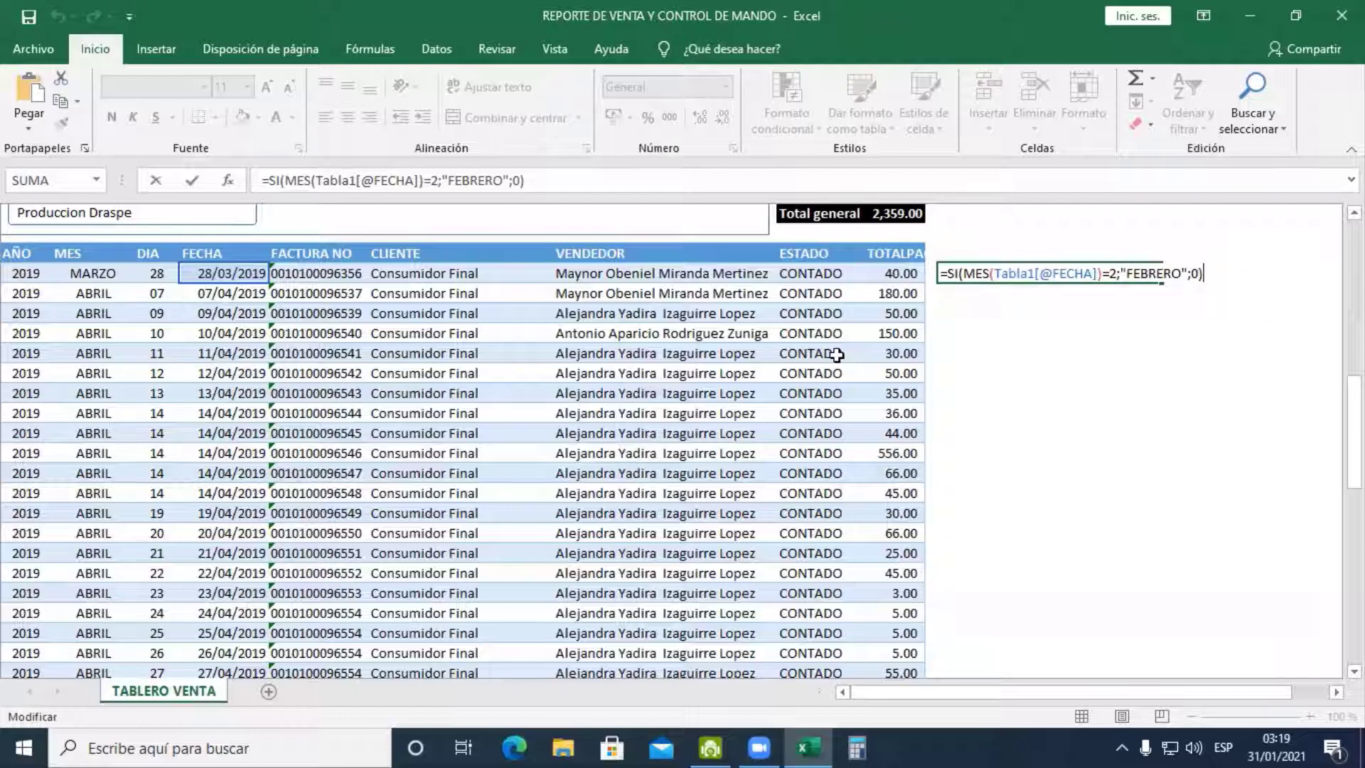
text(;)
key(ctrl+v)
Change the pasted SI fragment to test for month 3 and return "MARZO", accepting the proposed formula correction
key(Left)
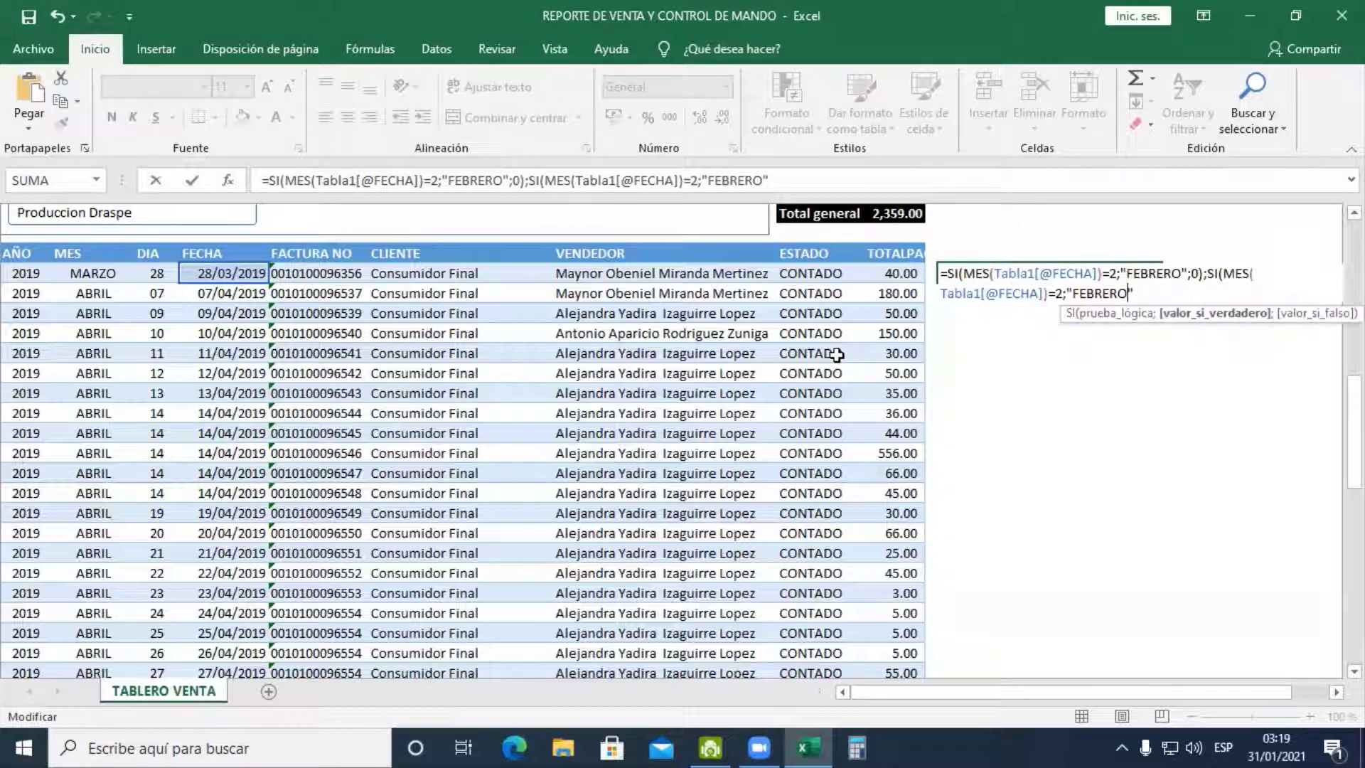
key(Left)
key(Left)
key(Left)
key(Left)
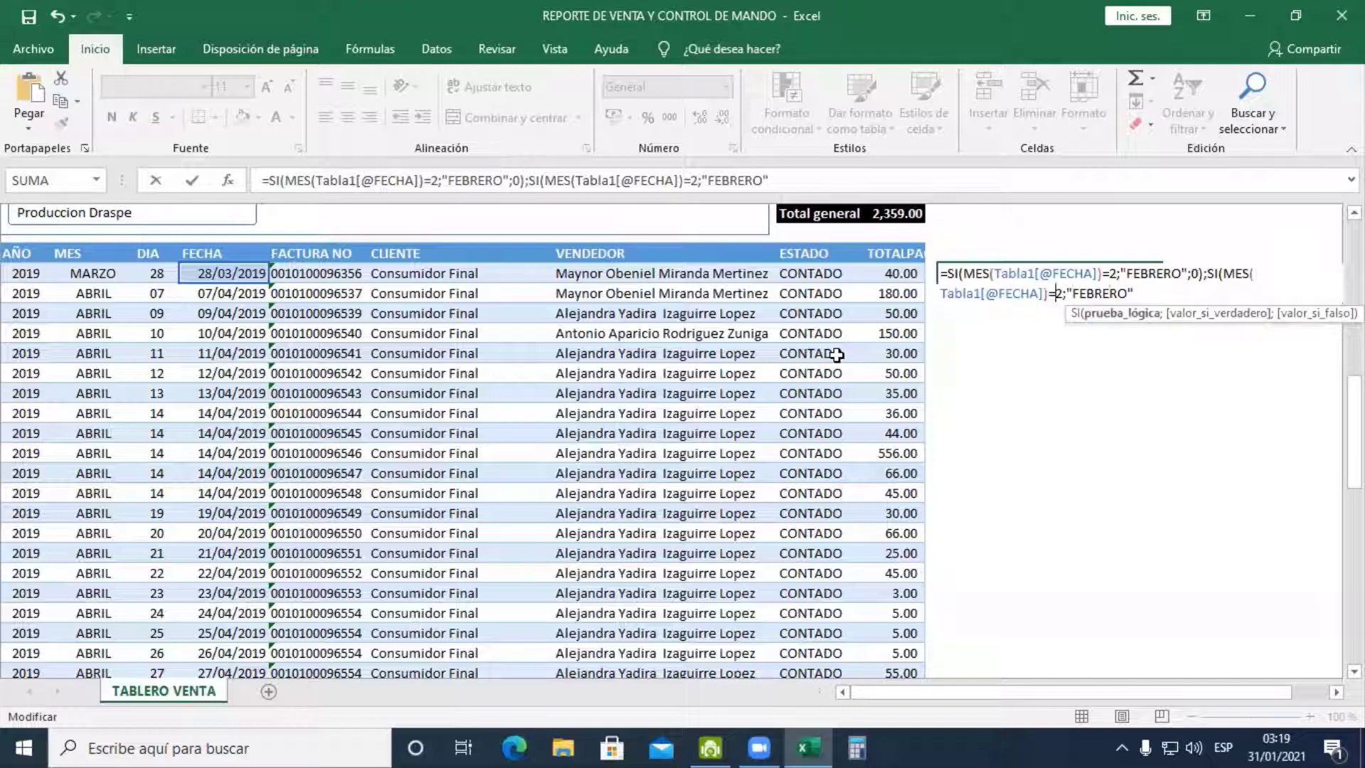
key(Delete)
text(3)
key(Right)
key(Right)
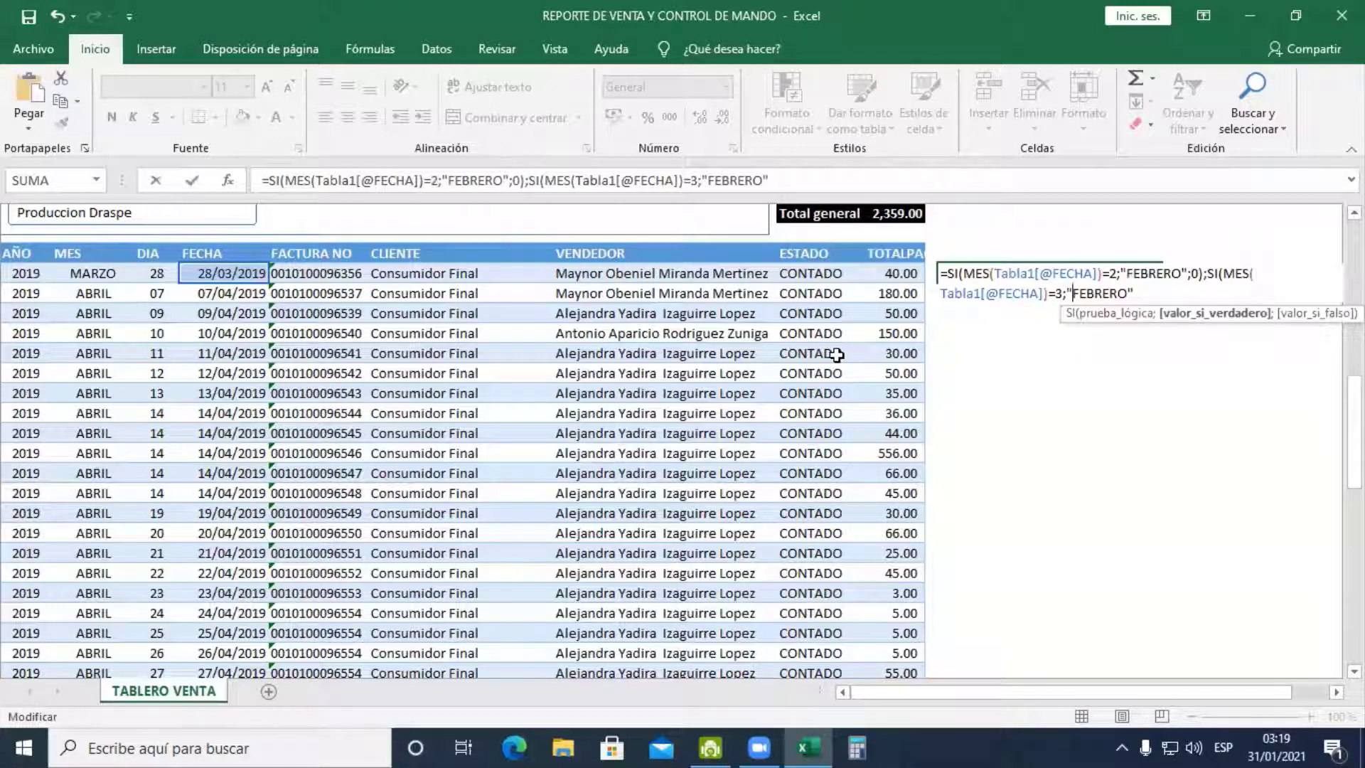
key(Delete)
key(Delete)
key(Delete)
key(Delete)
key(Delete)
key(Delete)
key(Delete)
text(MARZO)
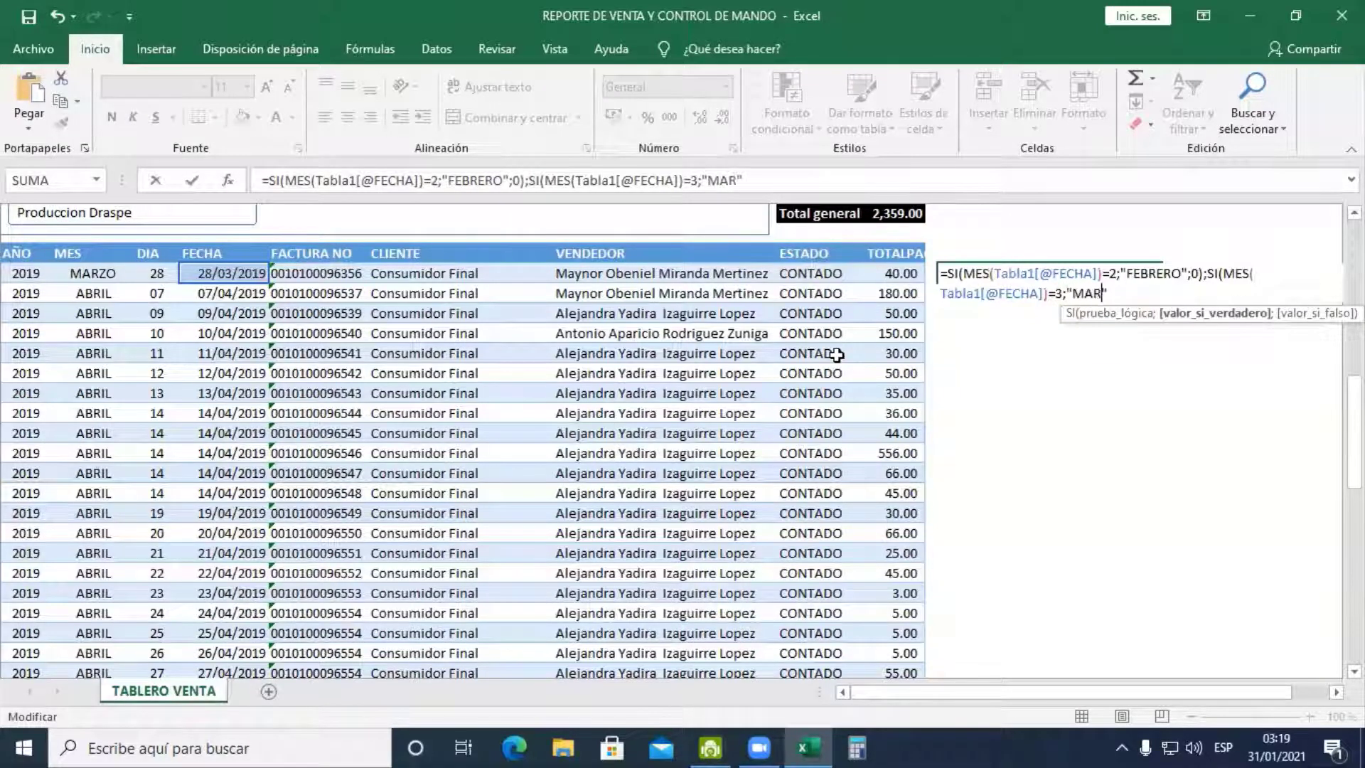
key(Return)
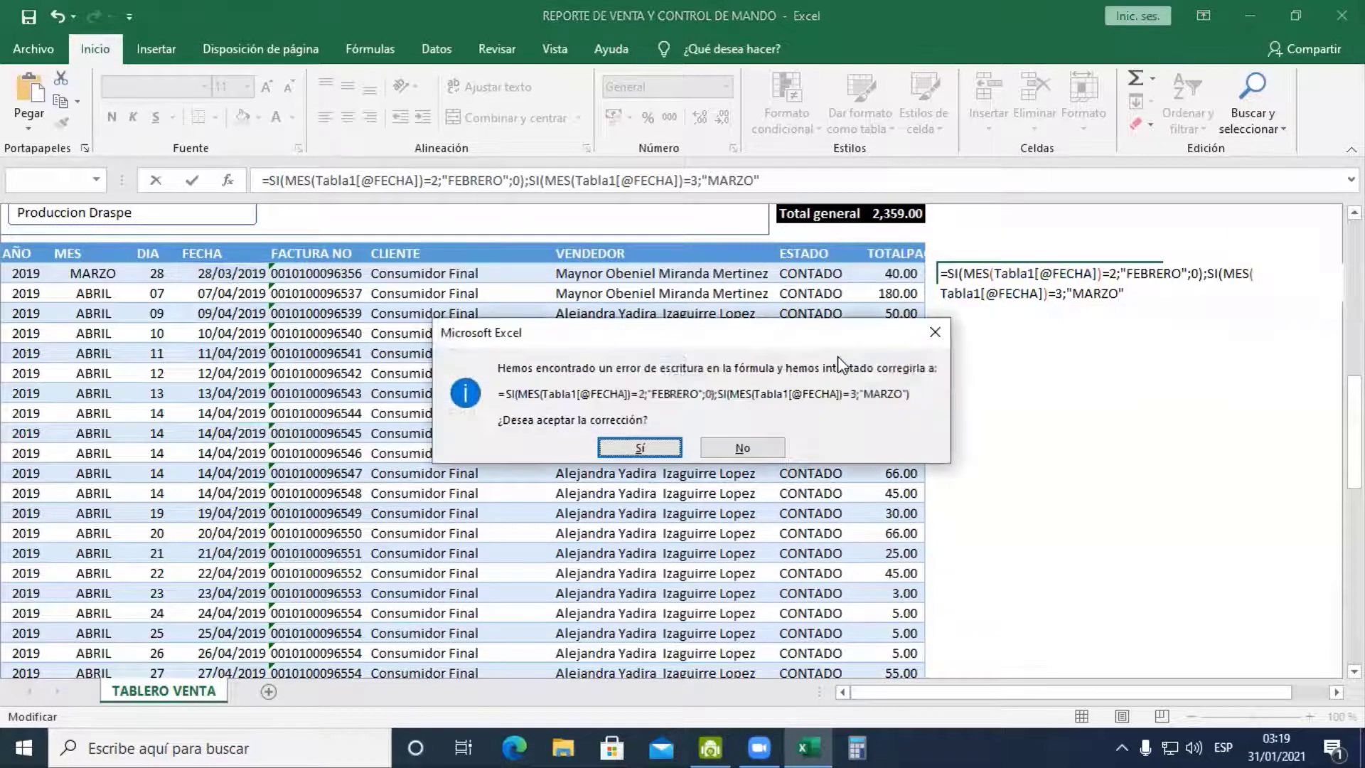
key(Return)
Remove the 0, closing parenthesis and extra semicolon after "FEBRERO" so the second SI becomes the first one's value-if-false
key(F2)
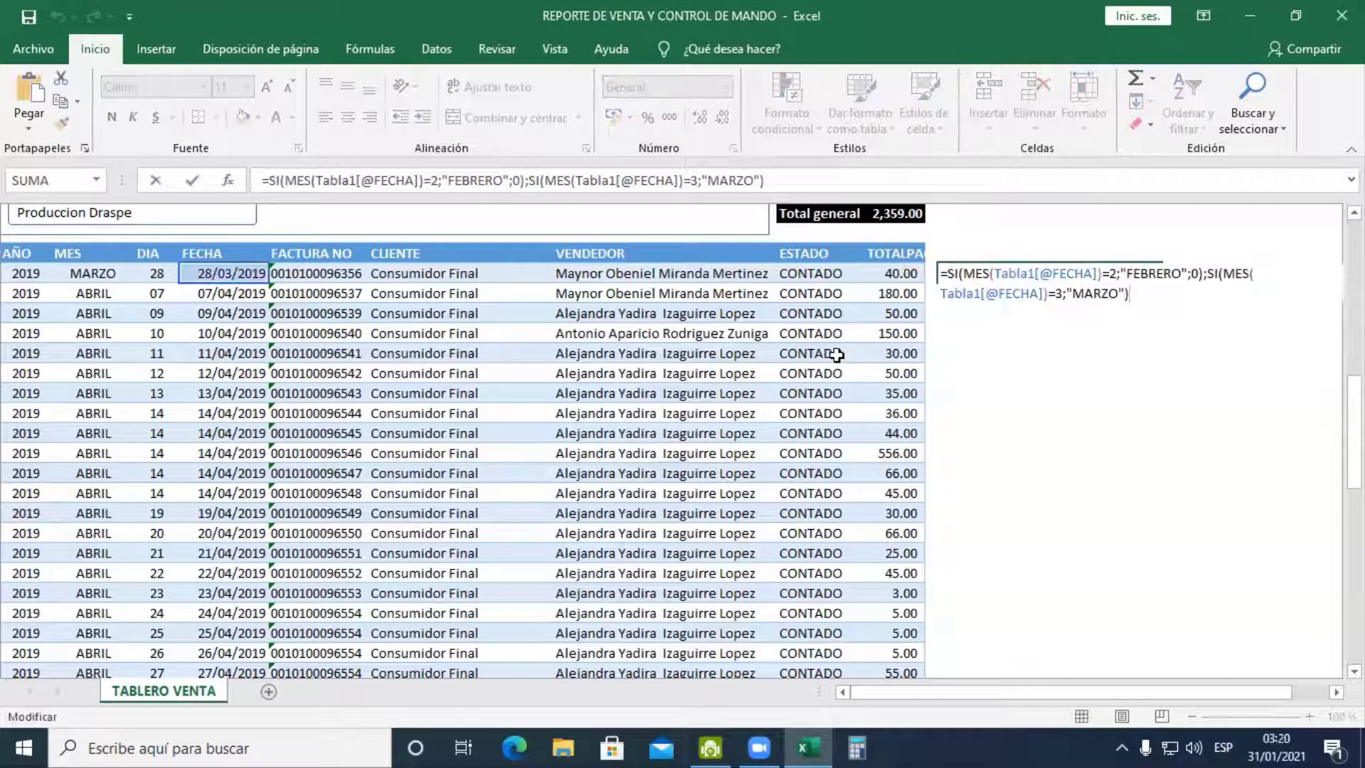
key(Left)
key(Up)
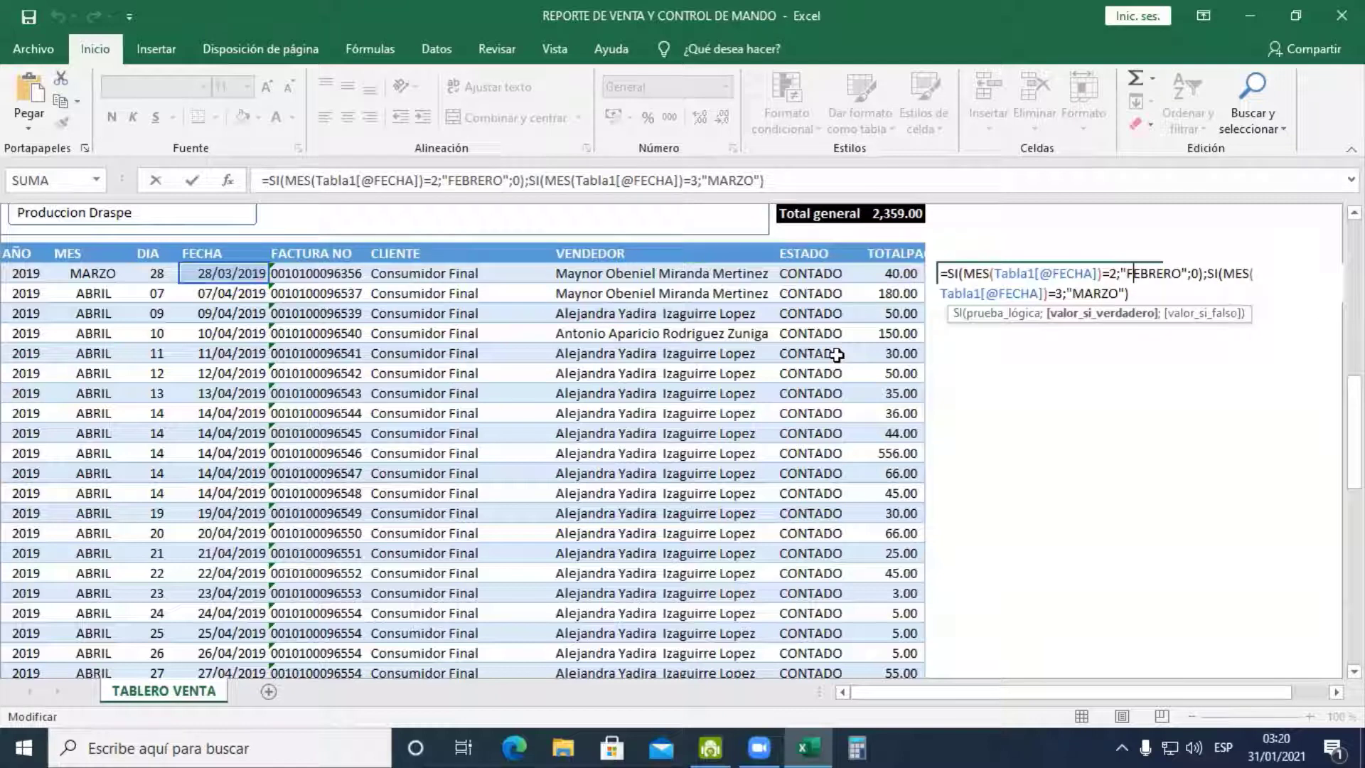
key(Right)
key(Right)
key(Right)
key(Right)
key(Right)
key(Delete)
key(Delete)
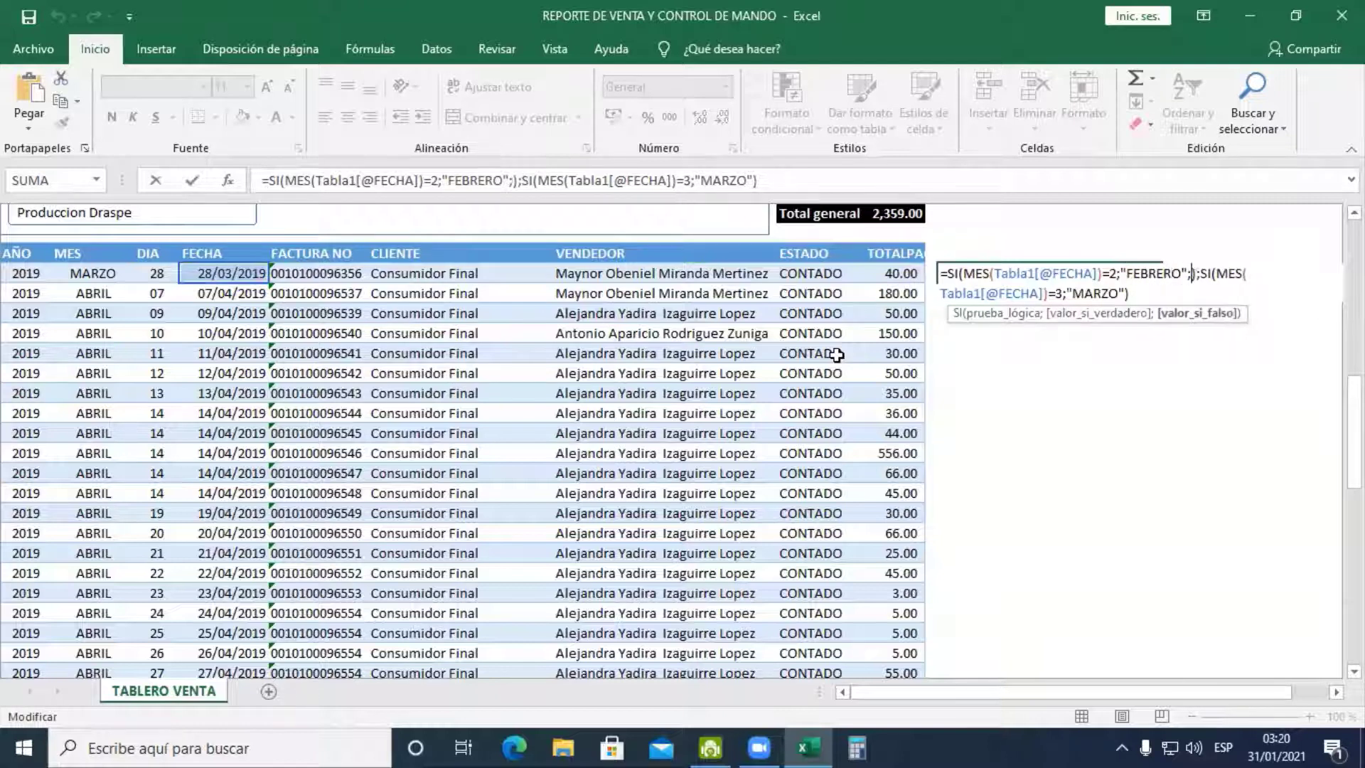
key(Delete)
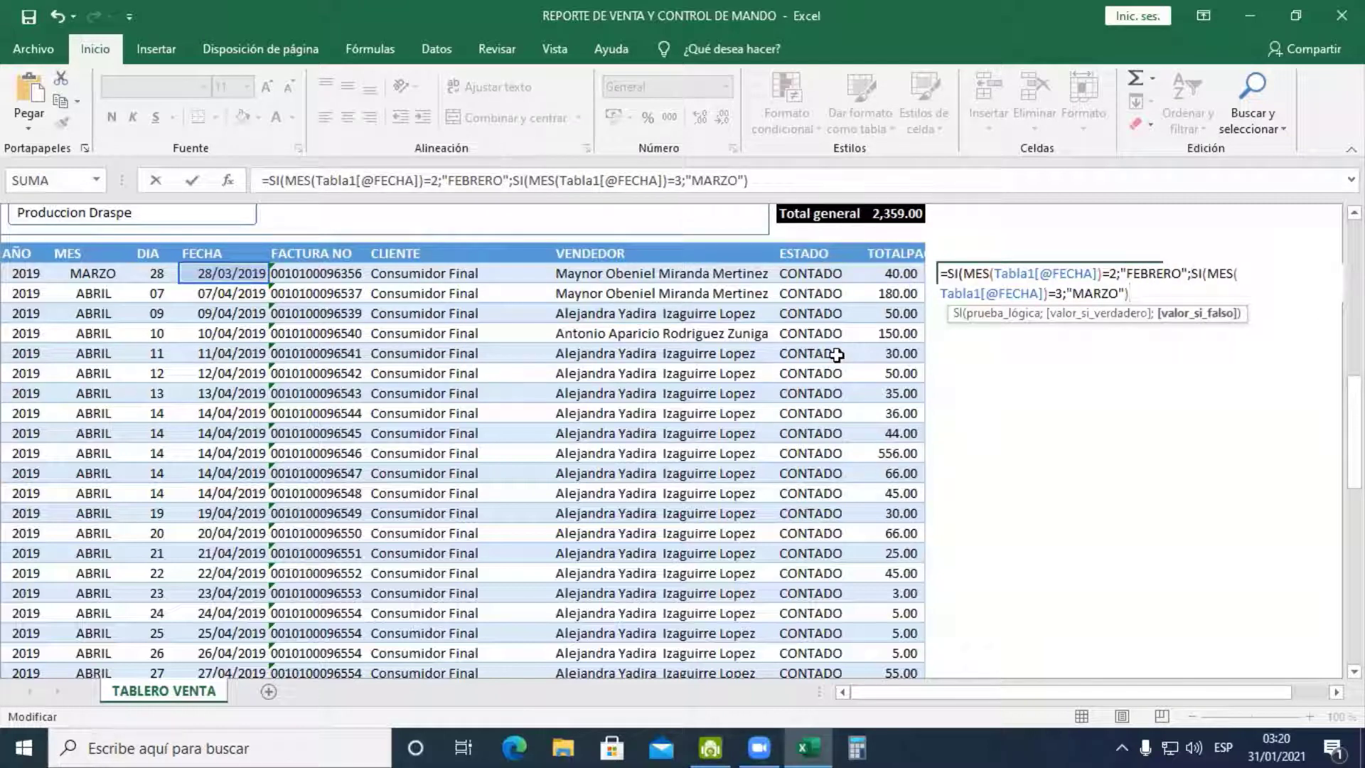
Complete the nested SI in K35 with value-if-false 0 after "MARZO" and close both functions
text(;)
text(0))
key(Return)
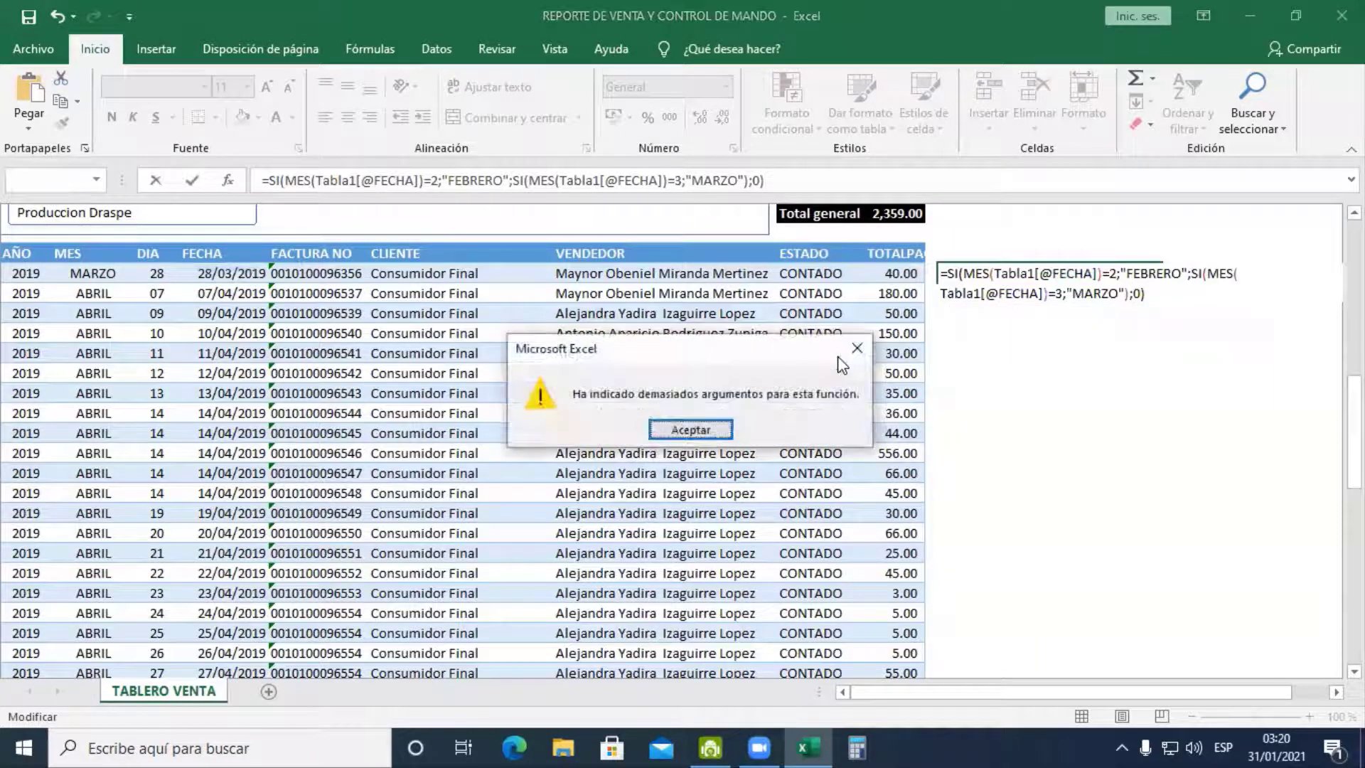
key(Return)
key(Left)
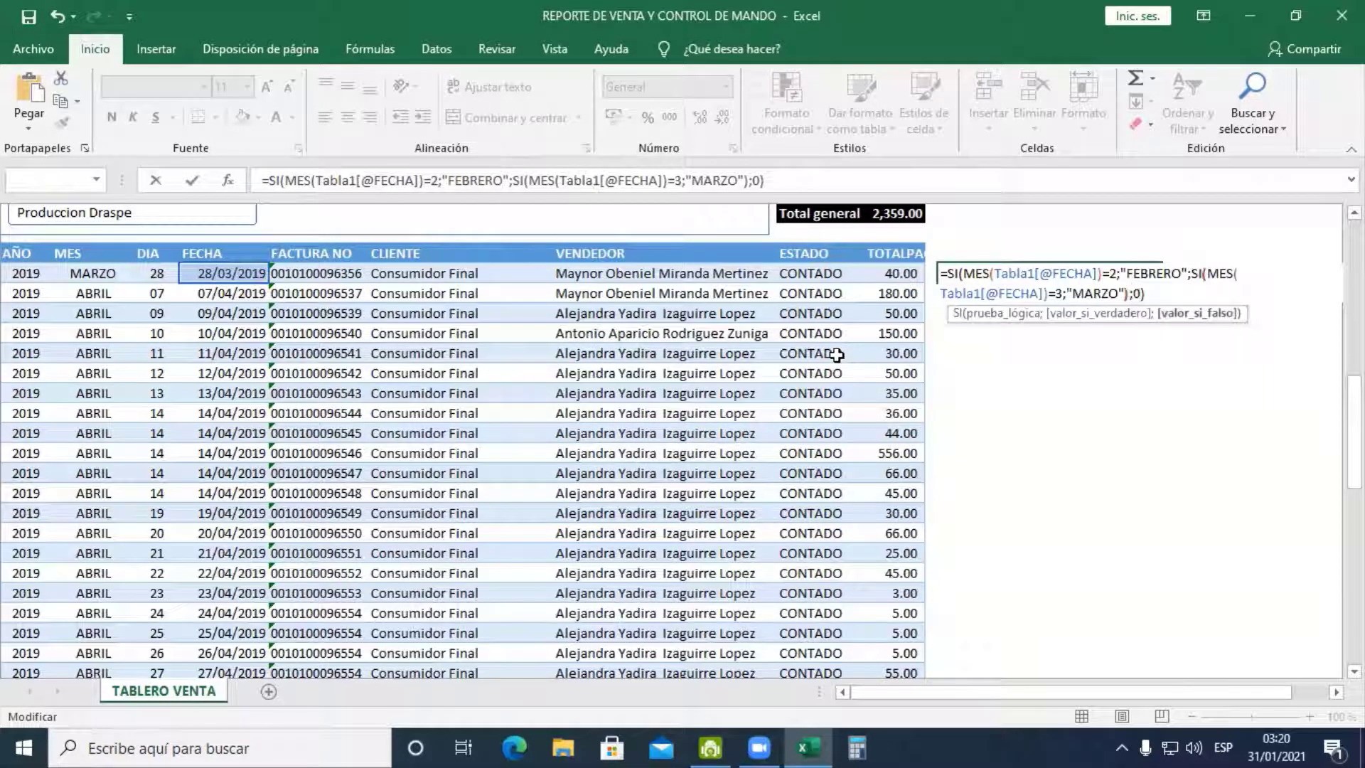
key(BackSpace)
key(Return)
key(Return)
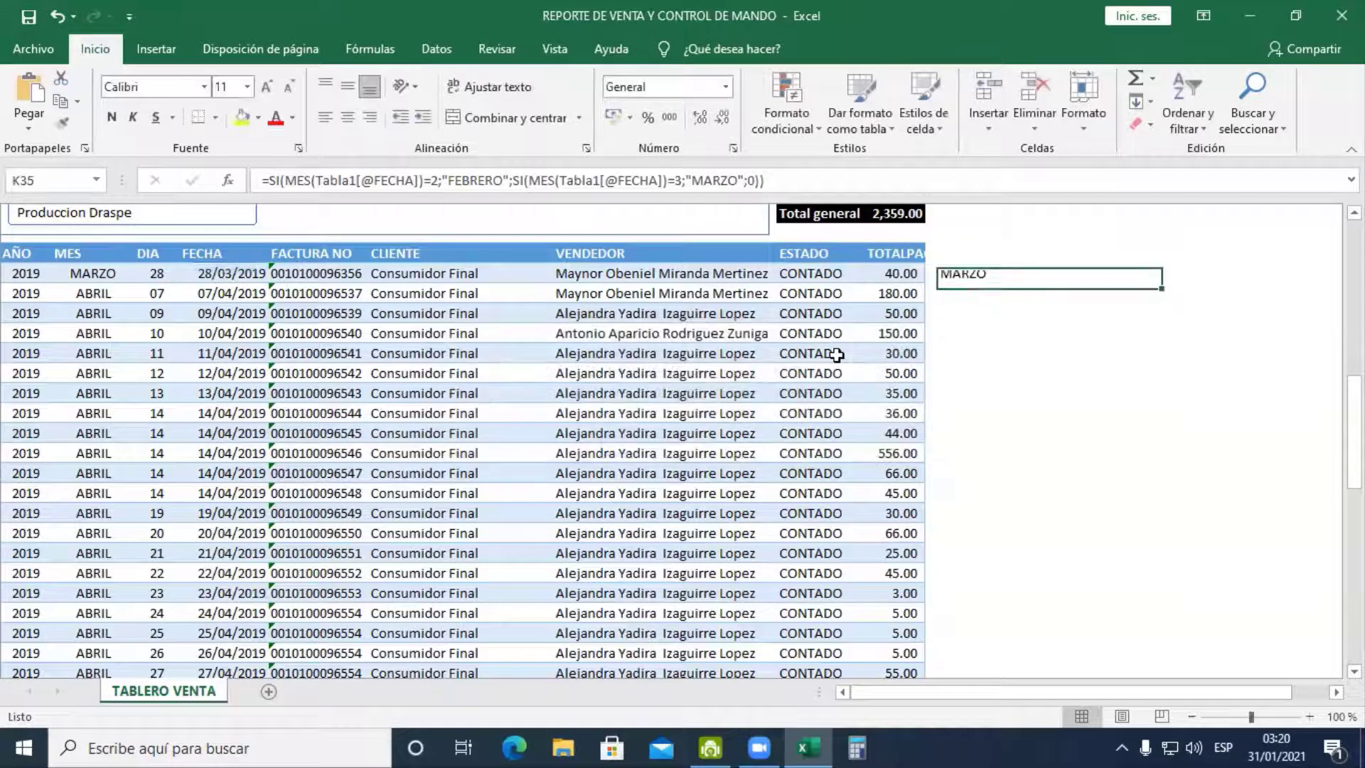
Reopen the K35 formula and examine the "FEBRERO" value-if-true and where the nested SI begins
key(F2)
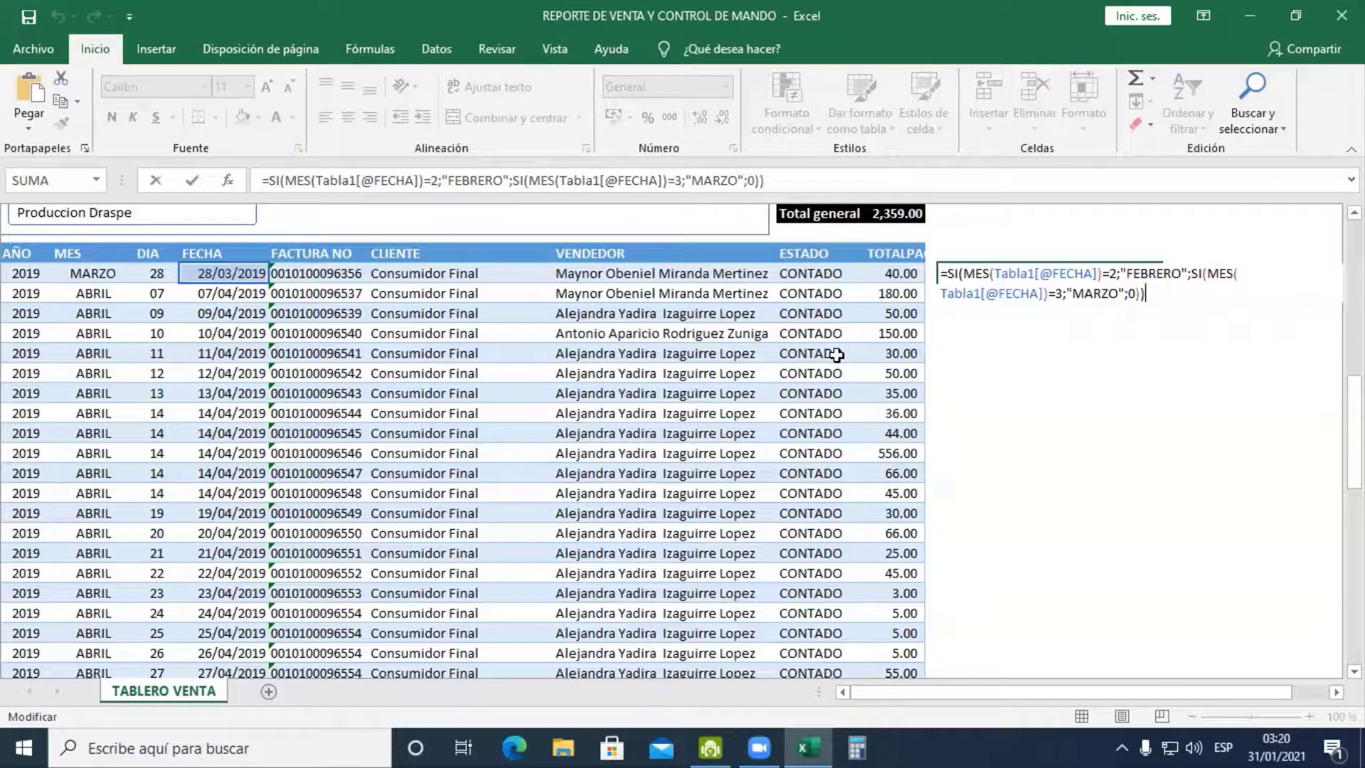
key(Up)
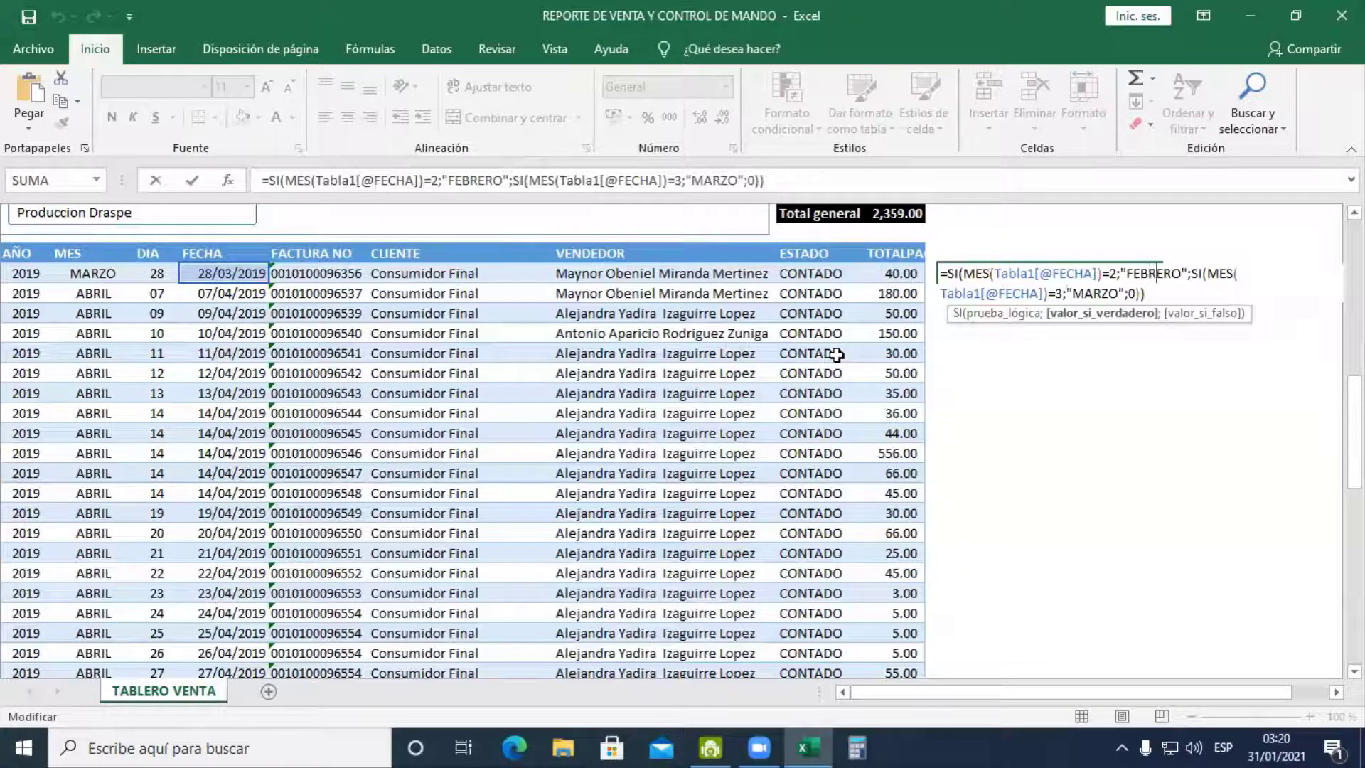
key(Right)
key(Right)
key(Right)
key(Right)
key(Left)
Highlight the K35 formula's opening SI and MES functions up to the FECHA reference
key(Home)
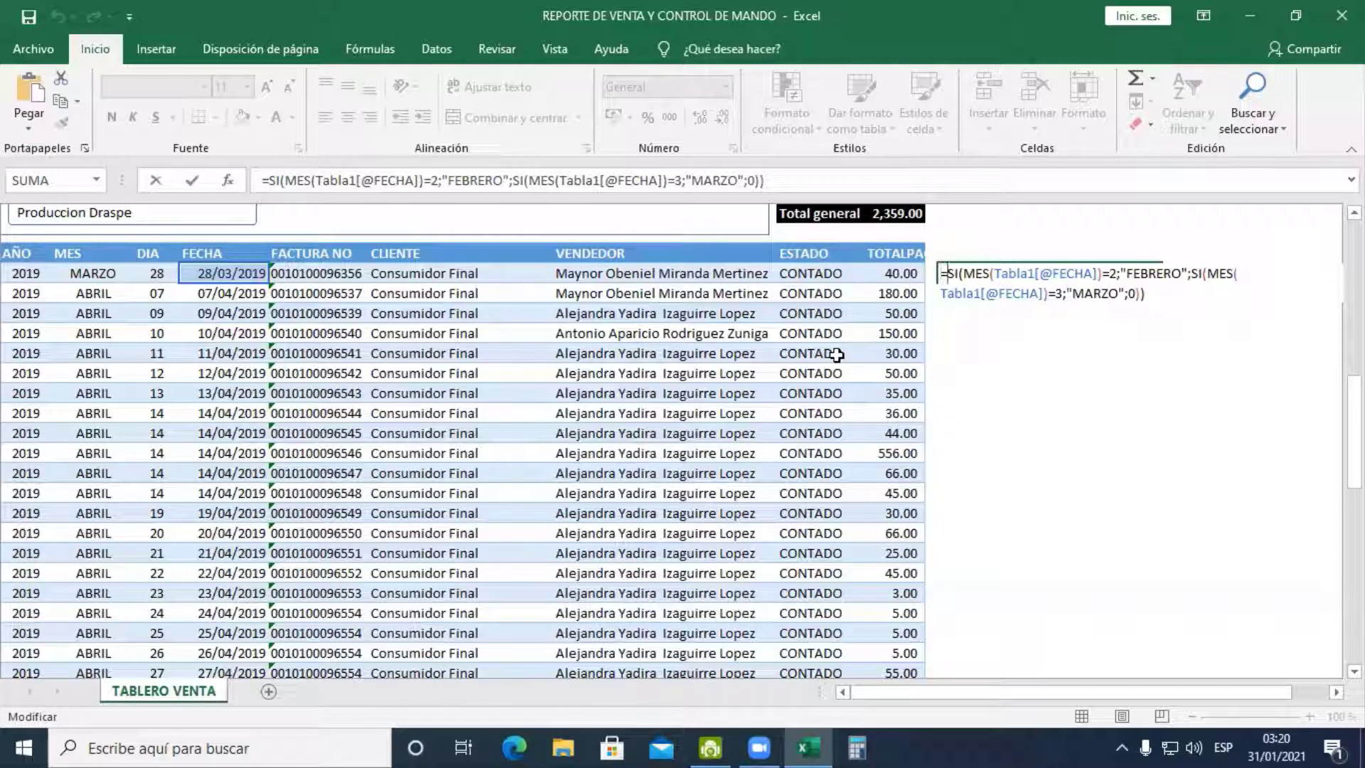
key(shift+Right)
key(shift+Right)
key(shift+Right)
key(shift+Right)
key(shift+Right)
key(shift+Right)
key(shift+Right)
key(shift+Right)
key(shift+Right)
key(shift+Right)
key(shift+Right)
key(shift+Right)
key(shift+Right)
key(shift+Right)
key(shift+Right)
key(shift+Right)
key(shift+Right)
key(shift+Right)
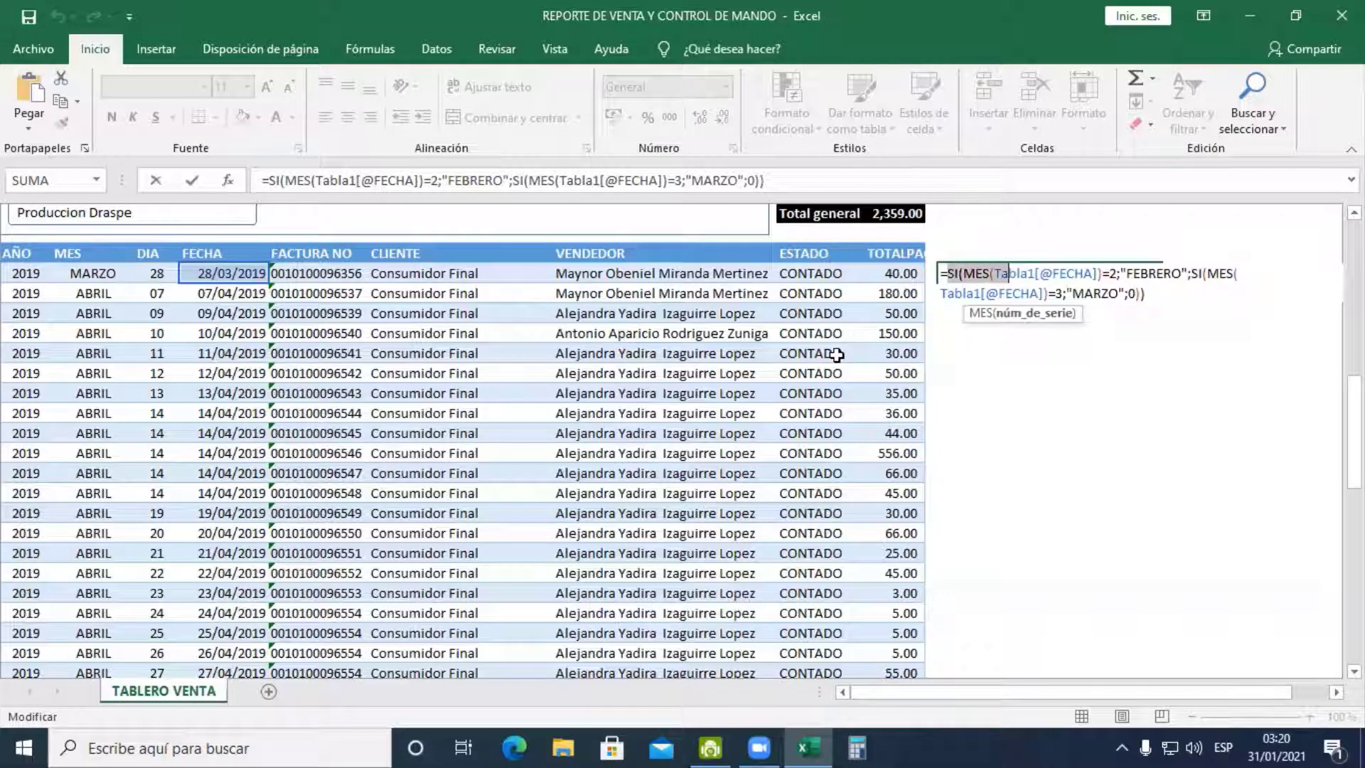
key(shift+Right)
key(shift+Right)
key(Right)
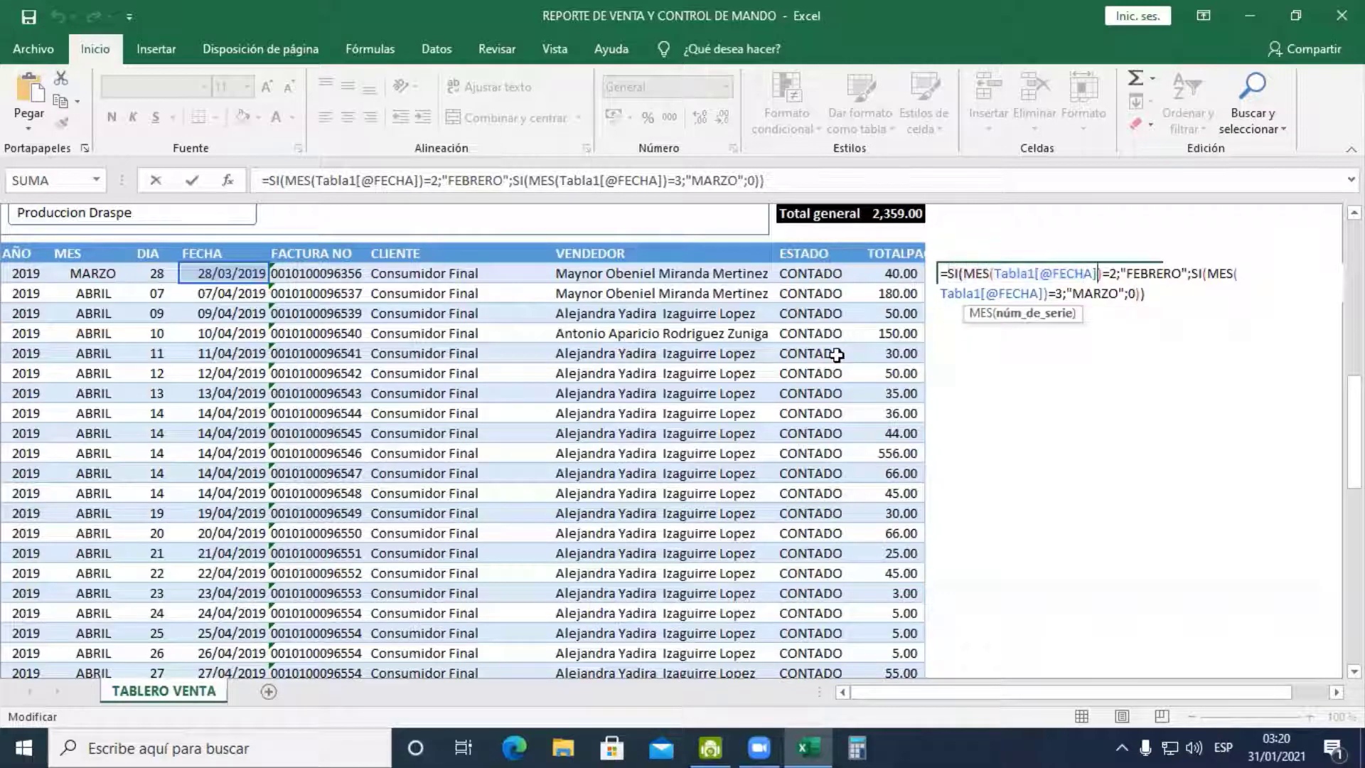
key(Right)
key(Left)
key(shift+Left)
key(shift+Left)
key(shift+Left)
key(shift+Left)
key(shift+Left)
key(shift+Left)
key(shift+Left)
key(shift+Left)
key(shift+Left)
key(shift+Left)
key(shift+Left)
key(shift+Left)
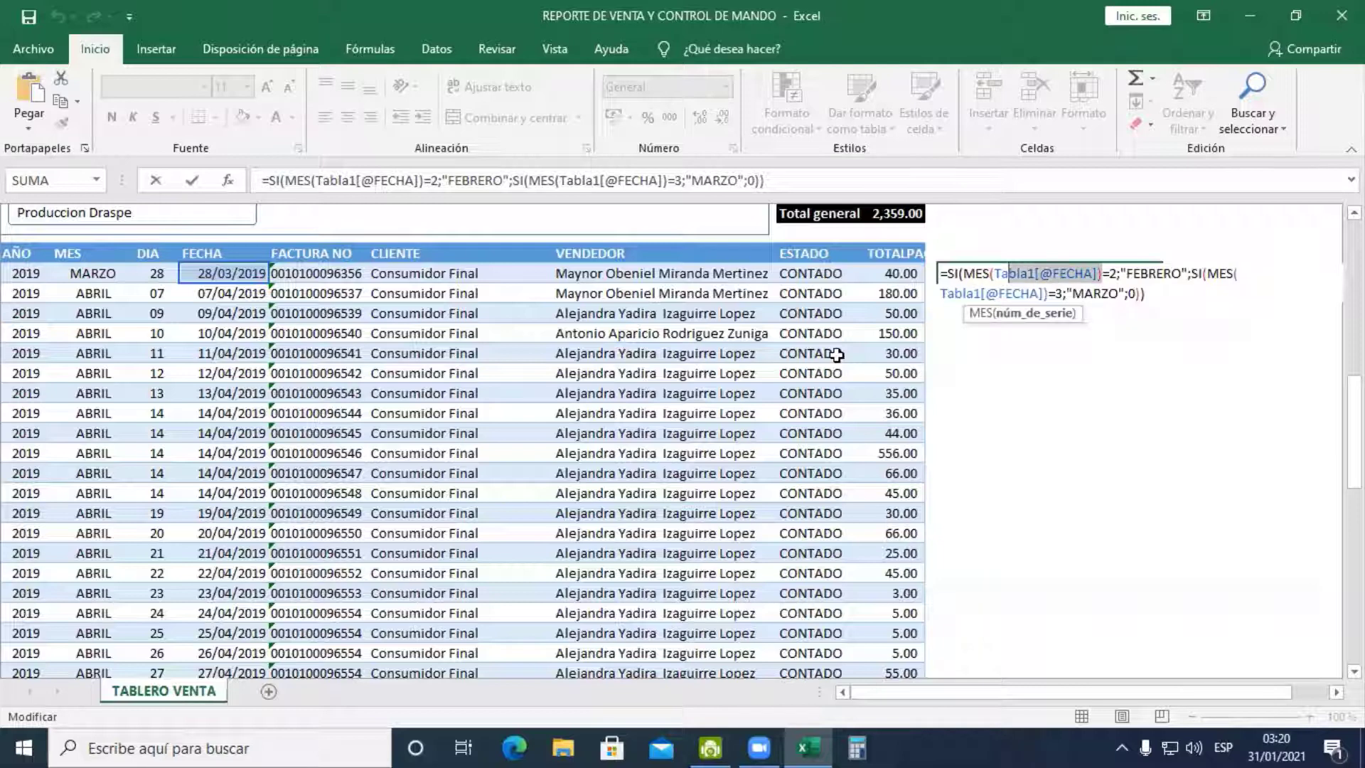
key(shift+Left)
key(shift+Left)
key(Left)
key(Left)
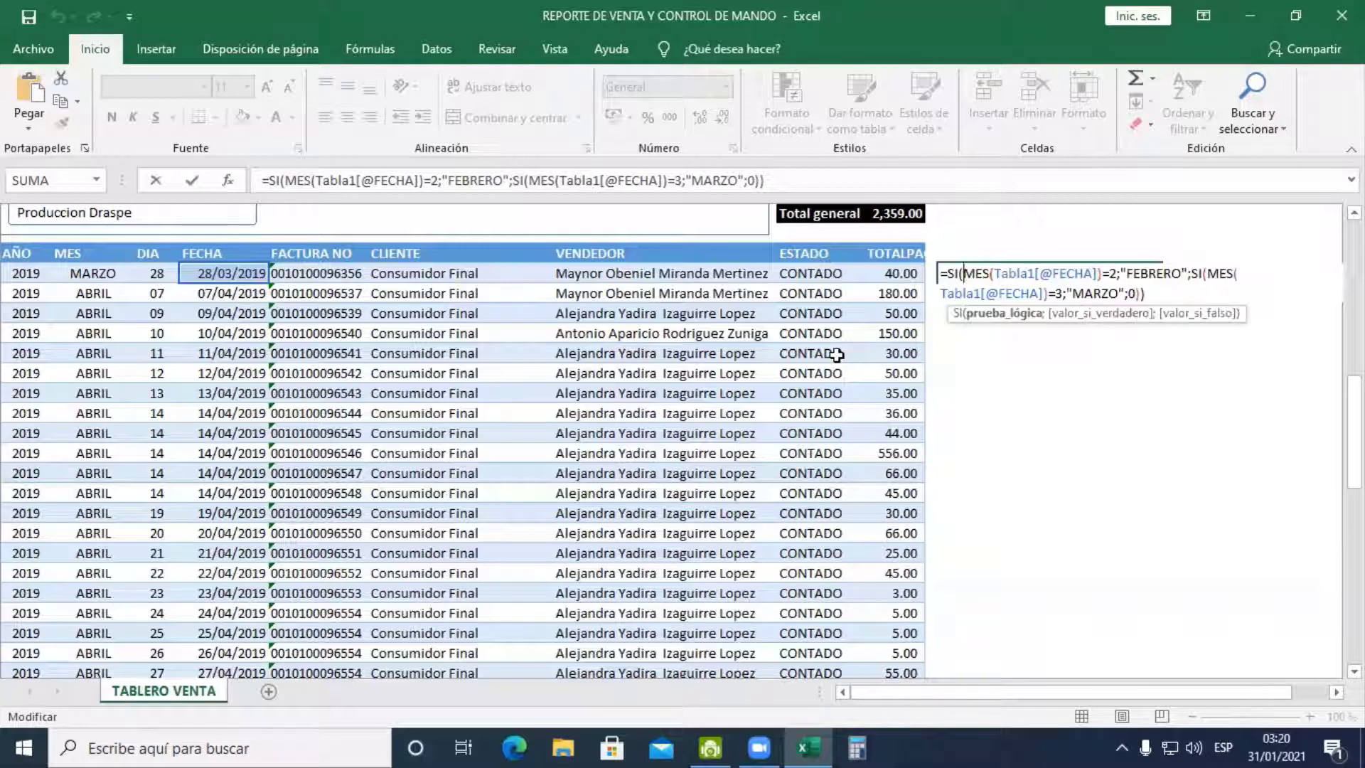
key(Right)
key(Right)
key(Right)
key(Right)
key(Right)
key(Right)
key(Right)
key(Right)
key(Right)
key(Right)
key(Right)
key(Right)
key(Right)
key(Right)
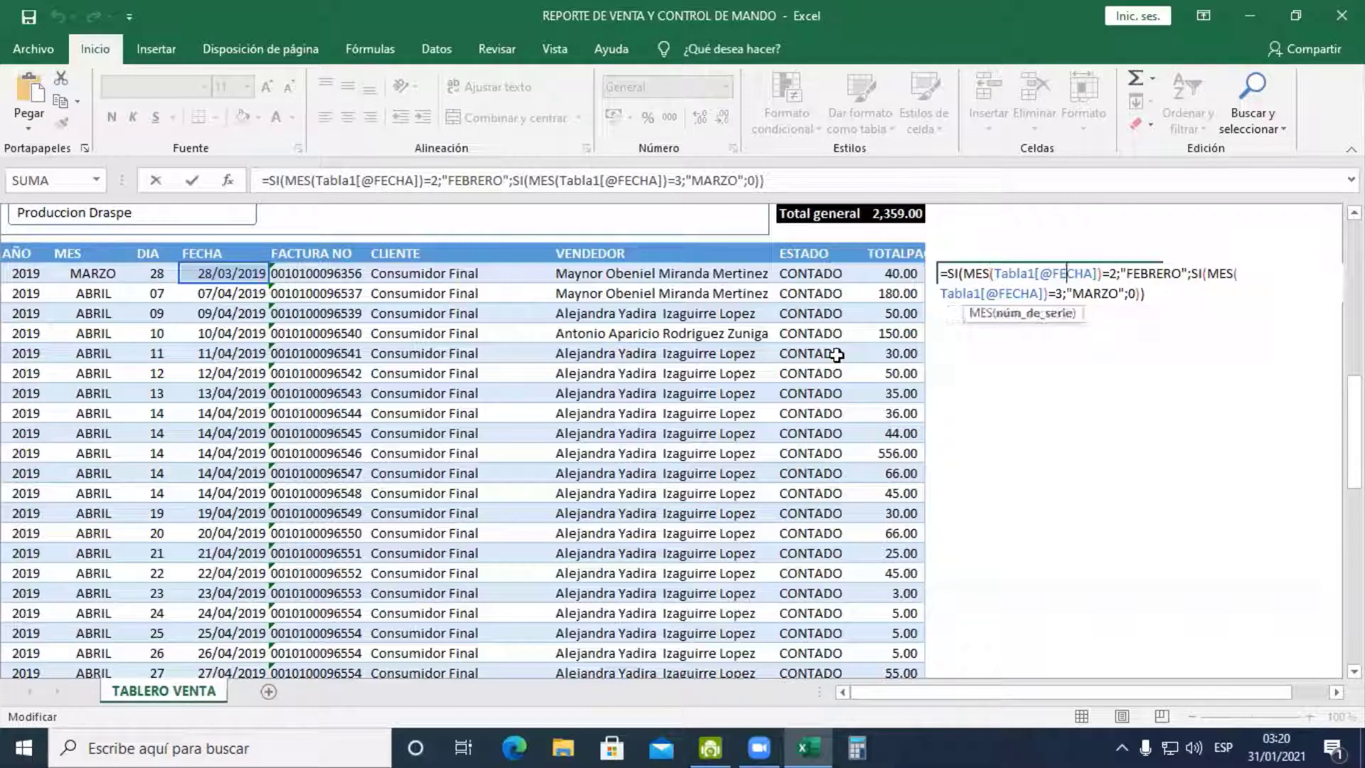
key(Right)
key(Right)
key(Right)
key(Right)
key(Right)
key(Right)
key(Right)
key(Right)
key(Right)
key(Left)
key(Left)
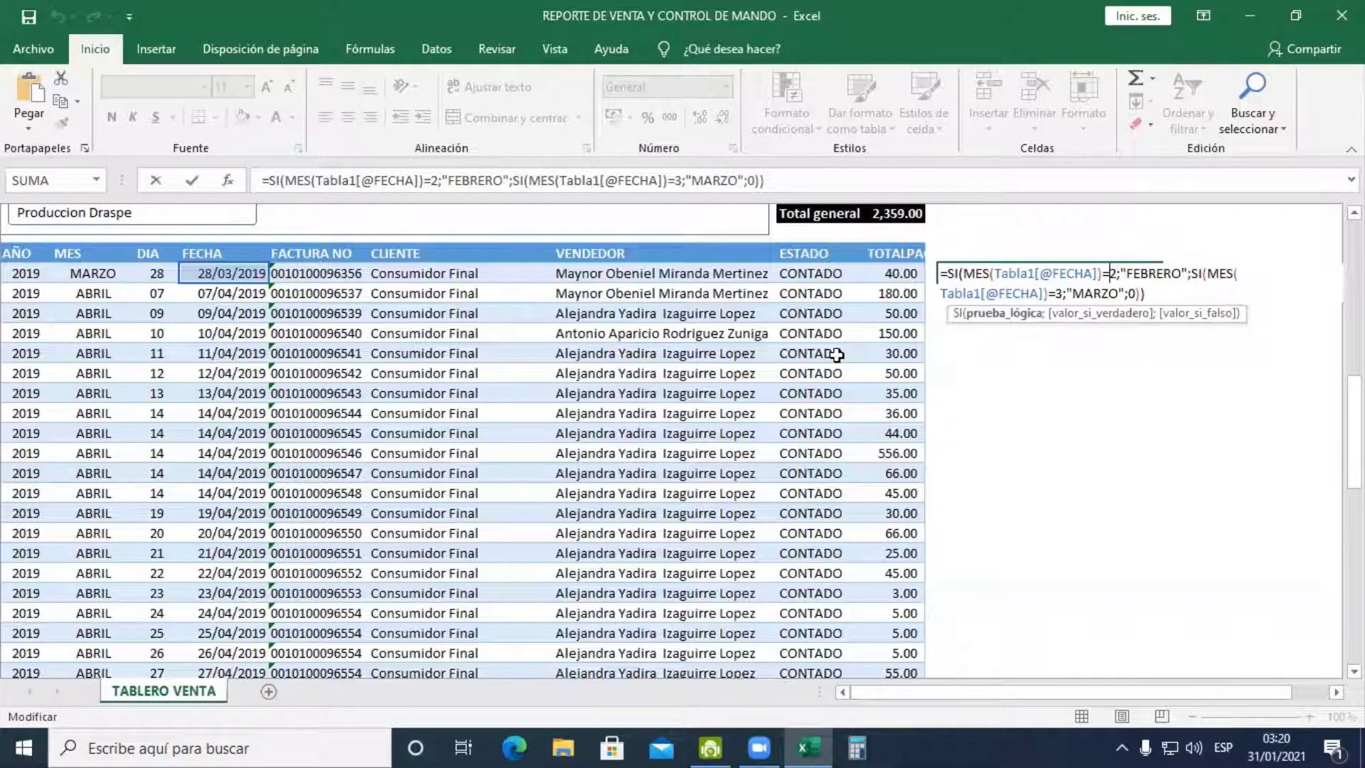
key(shift+Left)
key(shift+Left)
key(shift+Left)
key(shift+Left)
key(shift+Left)
key(shift+Left)
key(shift+Left)
key(shift+Left)
key(shift+Left)
key(shift+Left)
key(shift+Left)
key(shift+Left)
key(shift+Left)
key(shift+Left)
key(shift+Left)
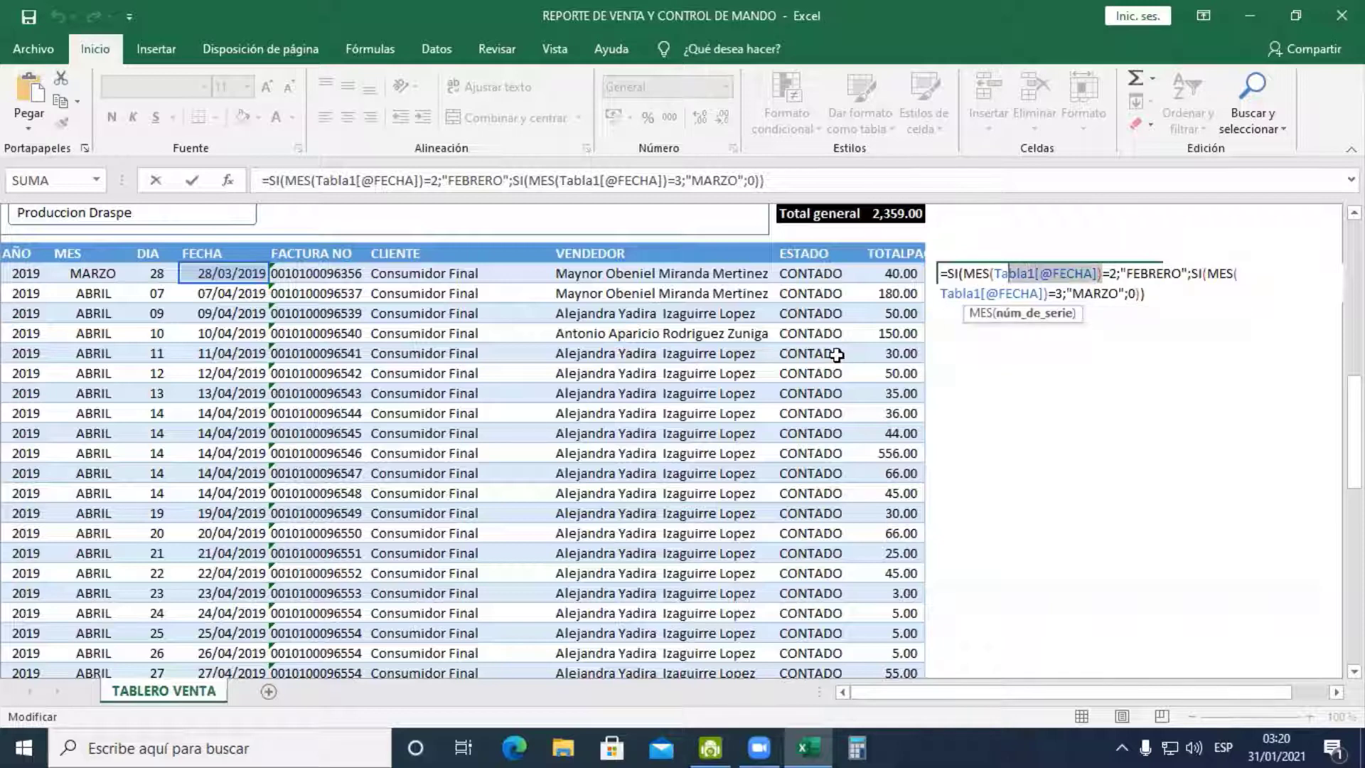
key(Left)
key(Right)
key(Right)
key(Right)
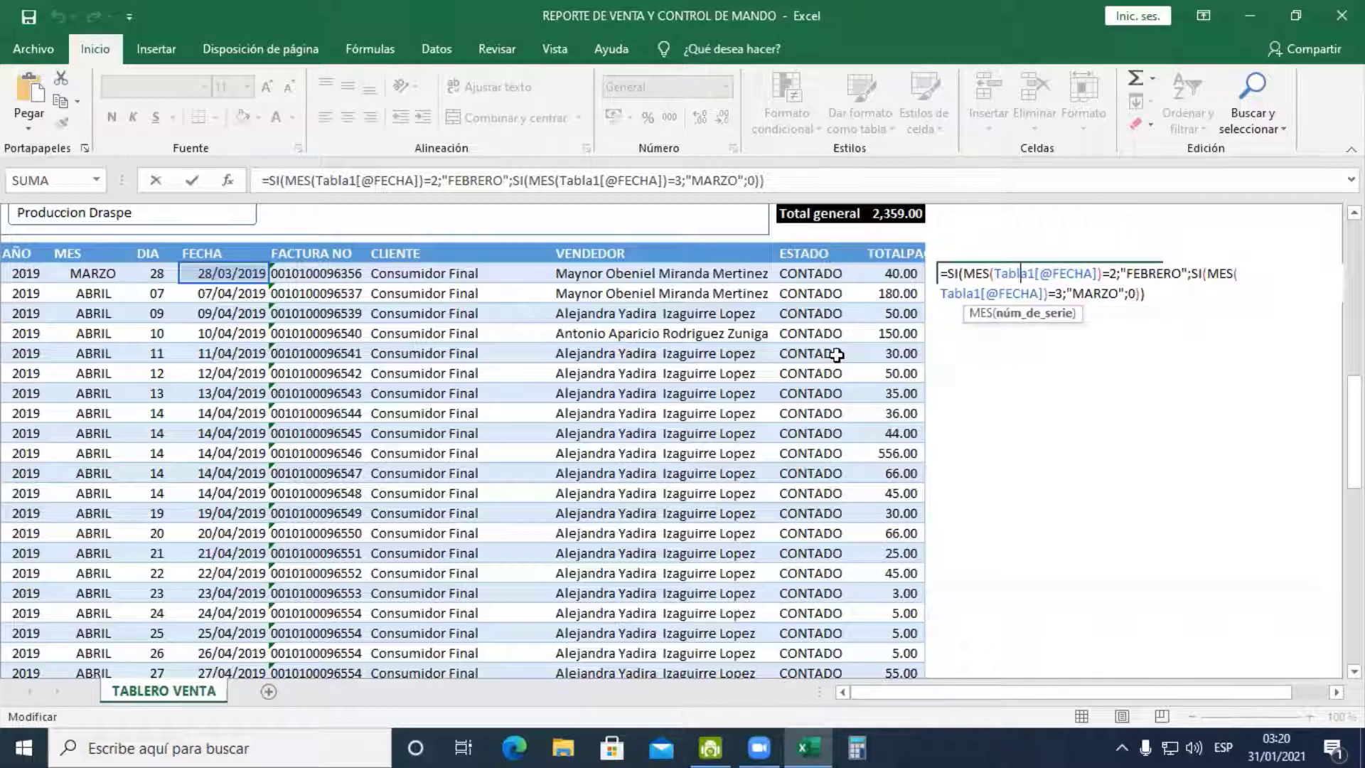
Examine the "FEBRERO" value-if-true argument through to the start of the value-if-false argument in K35
key(Right)
key(Right)
key(Right)
key(Right)
key(Right)
key(Right)
key(Right)
key(Right)
key(Right)
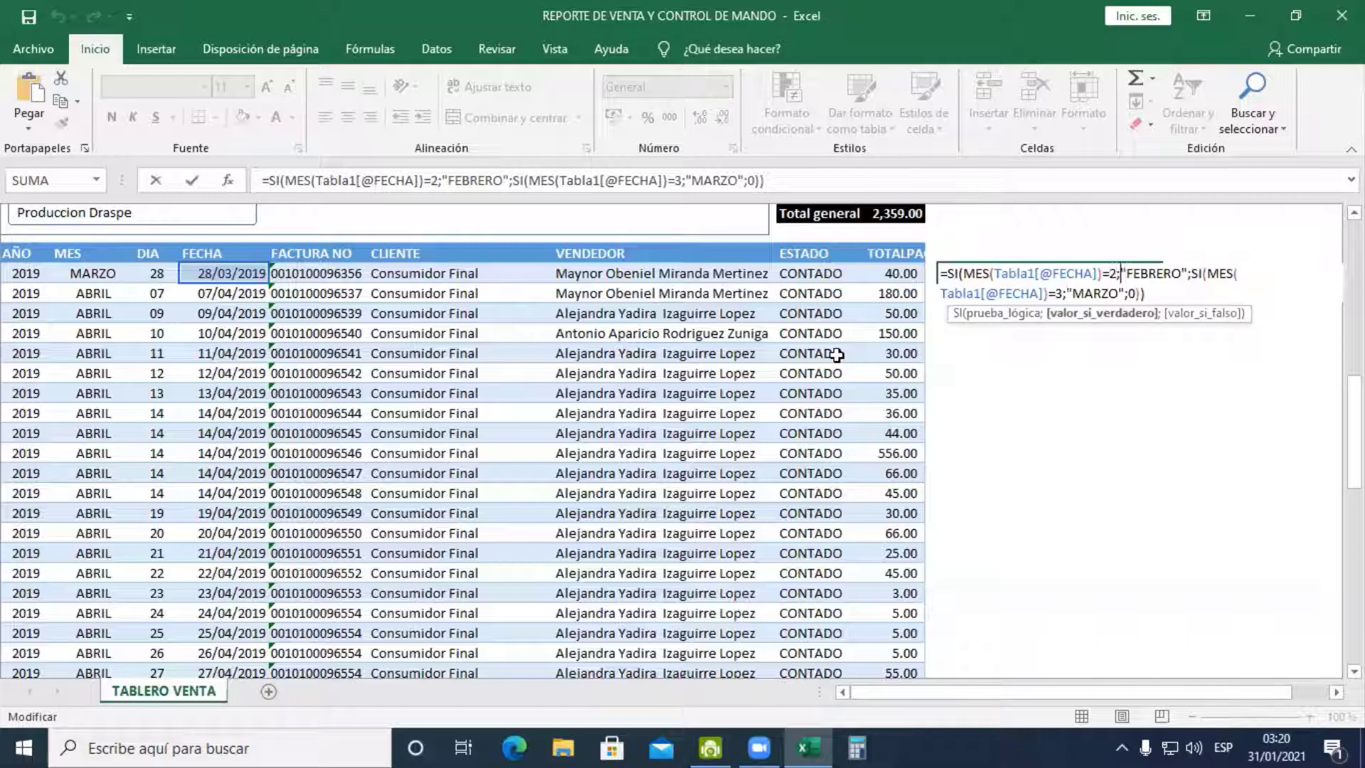
key(Right)
key(Right)
key(Right)
key(Right)
key(Right)
key(Right)
key(Right)
key(Right)
key(Right)
key(Right)
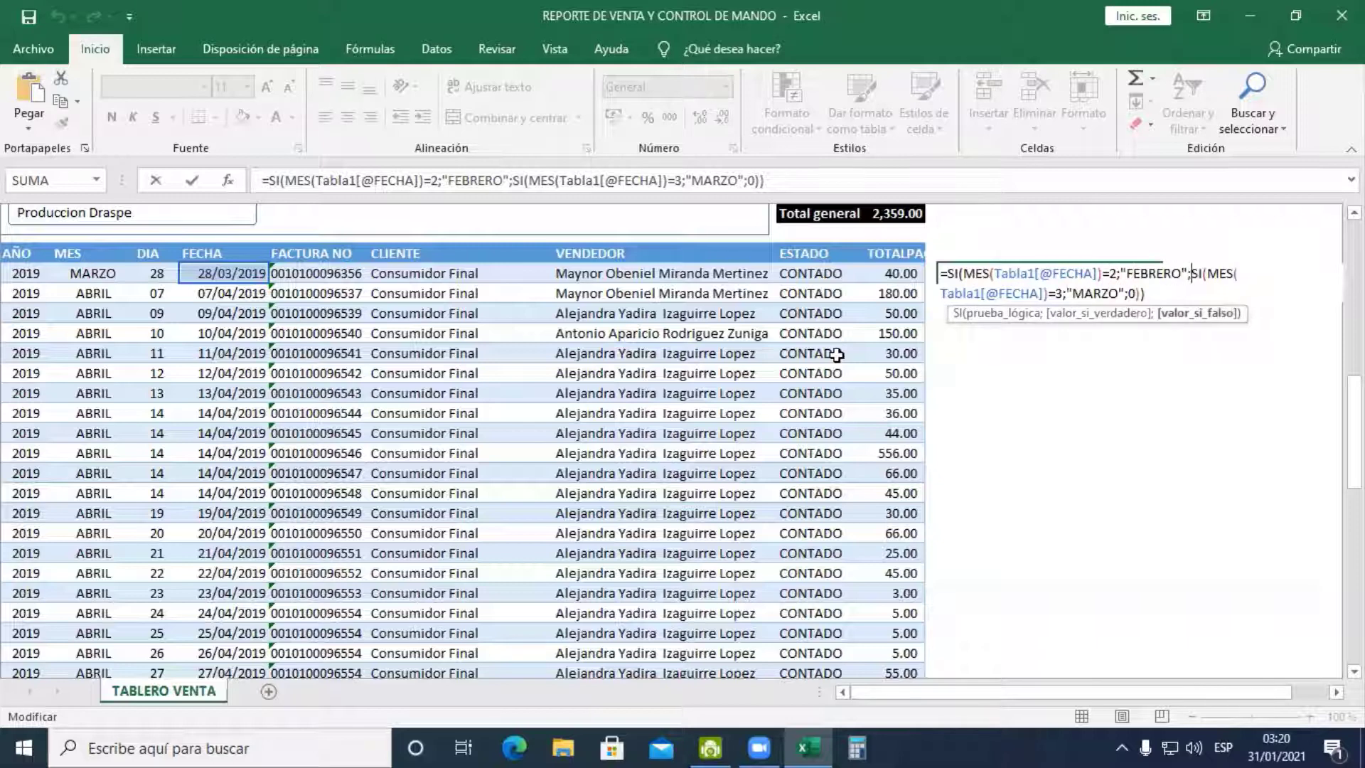
key(Right)
key(Right)
key(Right)
key(Right)
key(Right)
key(Right)
key(Right)
key(Right)
key(Right)
key(Right)
key(Right)
key(Right)
key(Right)
key(Right)
key(Right)
key(Right)
key(Right)
key(Right)
key(Right)
key(Right)
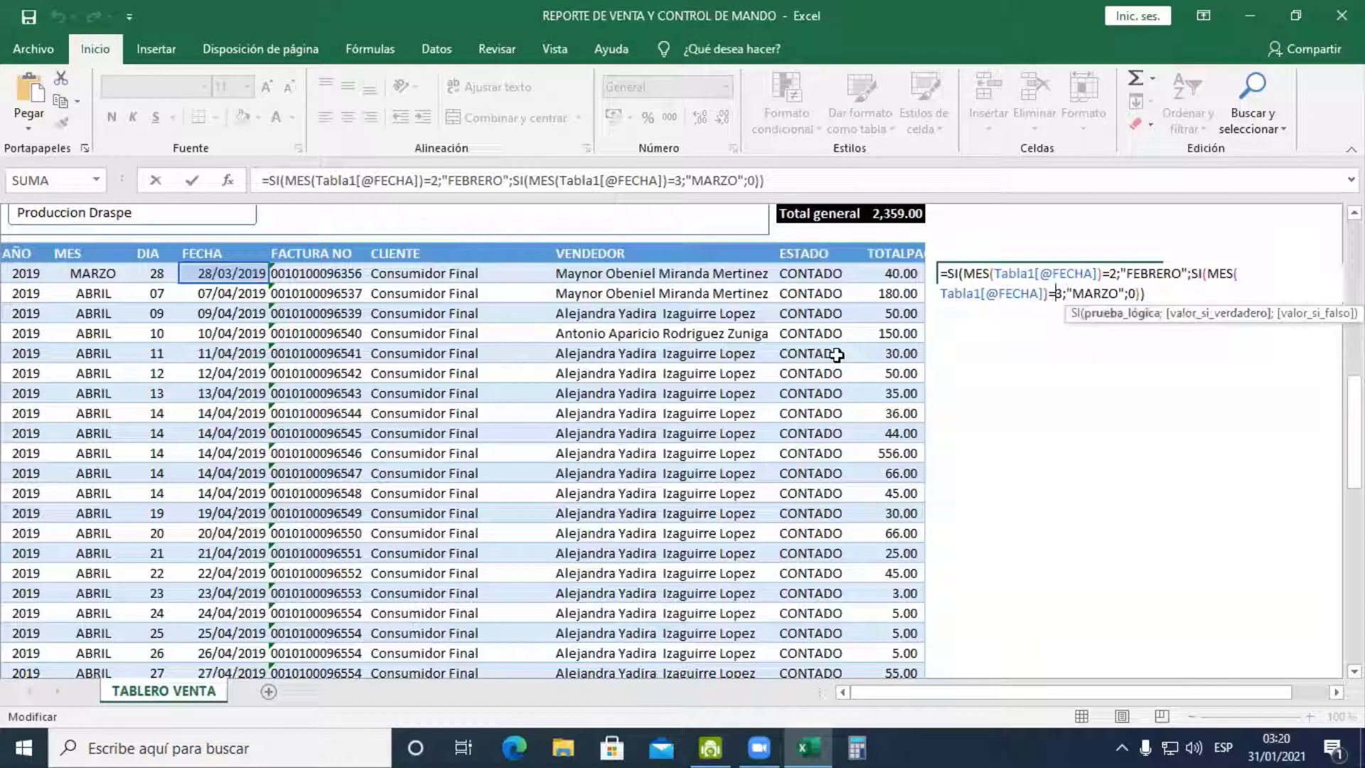
key(Right)
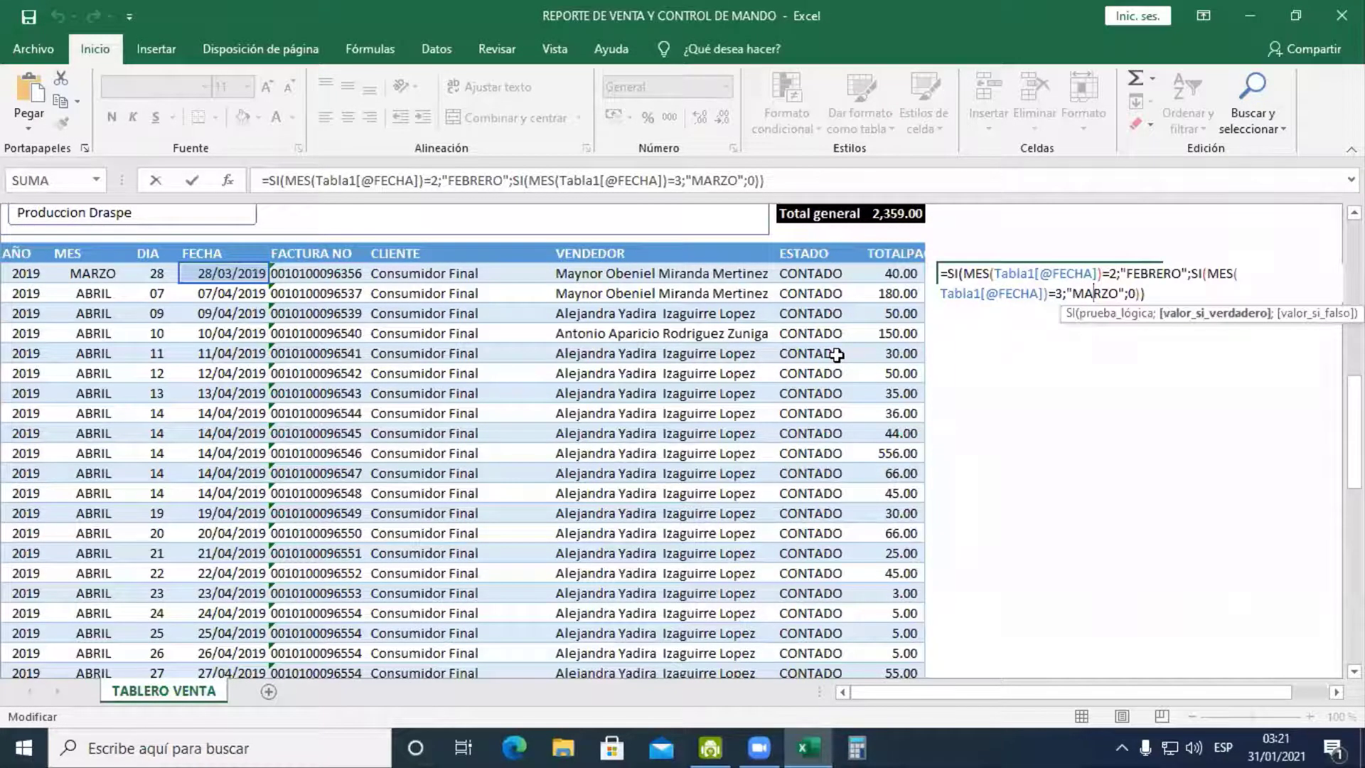
Leave the K35 formula without editing it and delete the example from the cell
key(Up)
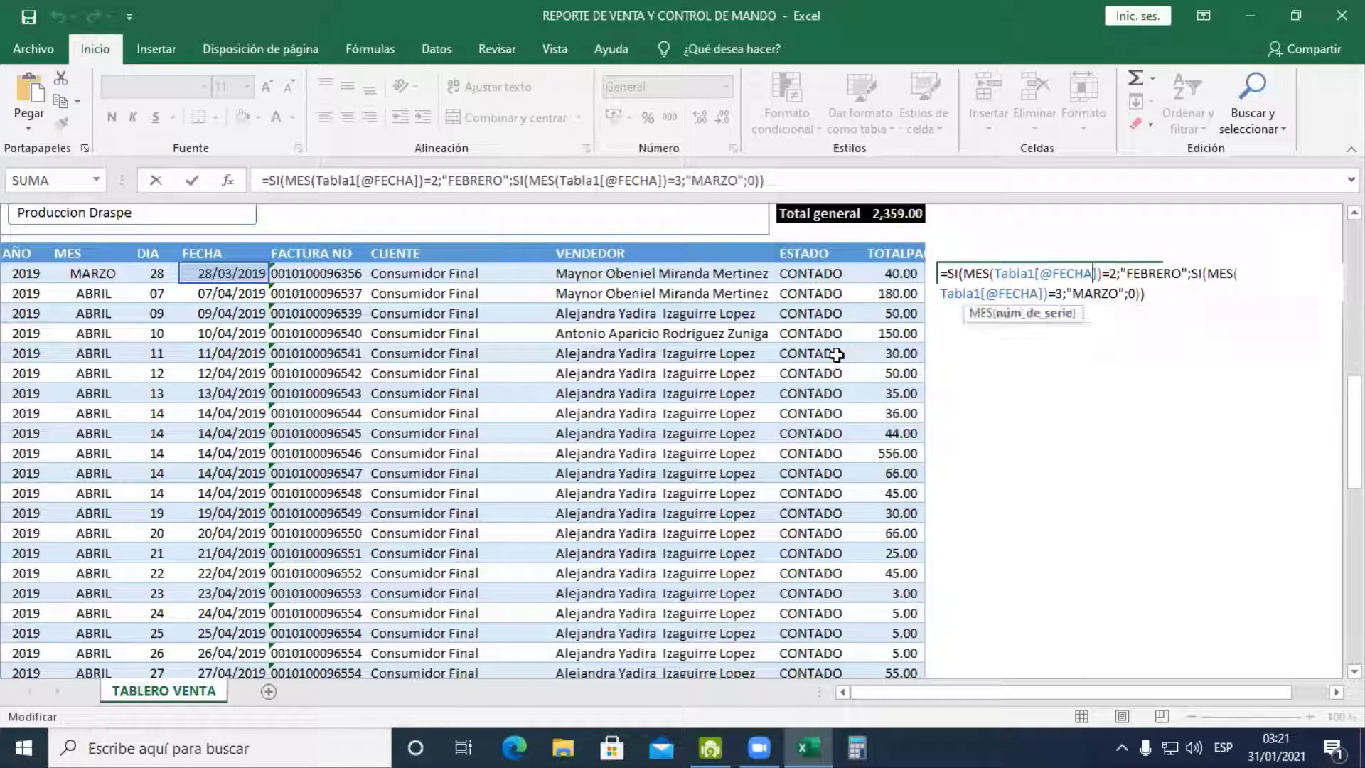
key(Escape)
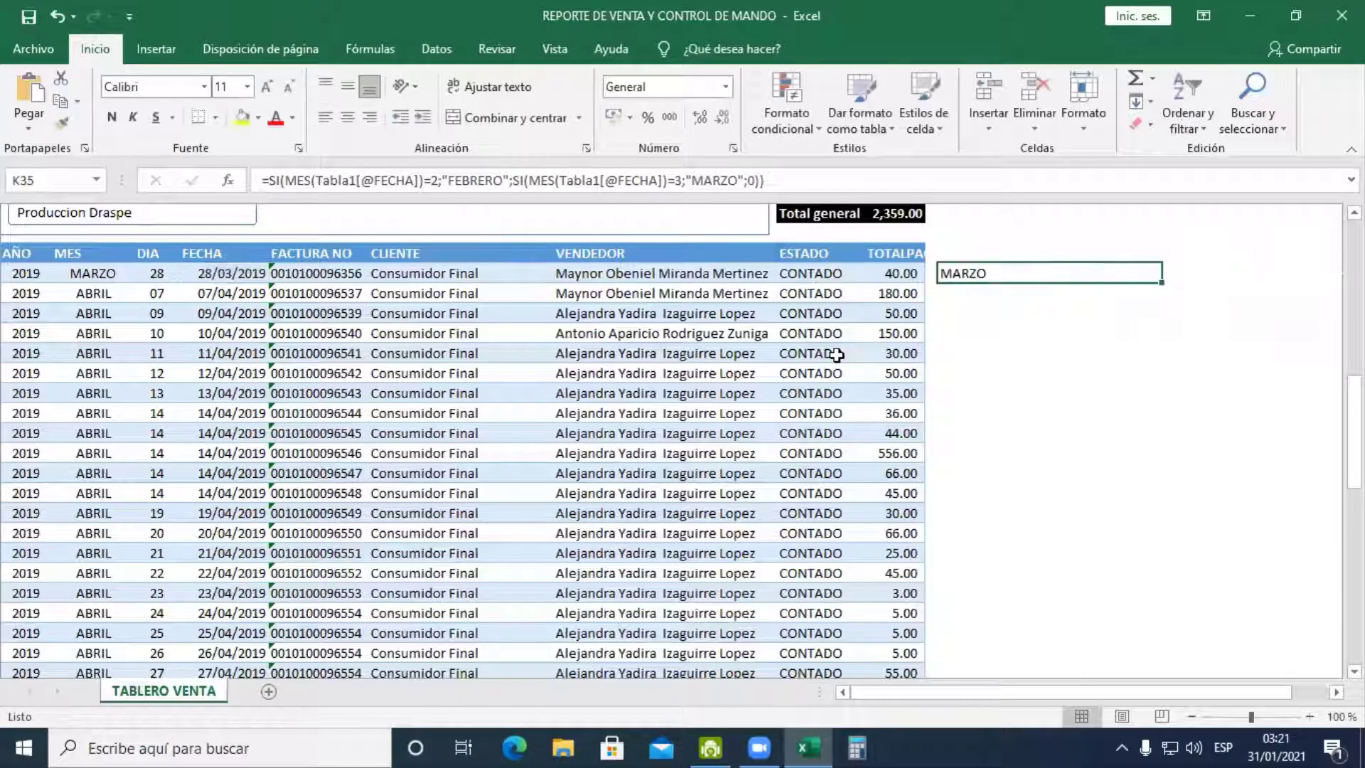
key(Delete)
Clear the FECHA value of the table's first record in D35
key(Left)
key(Left)
key(Left)
key(Left)
key(Left)
key(Left)
key(Left)
key(Left)
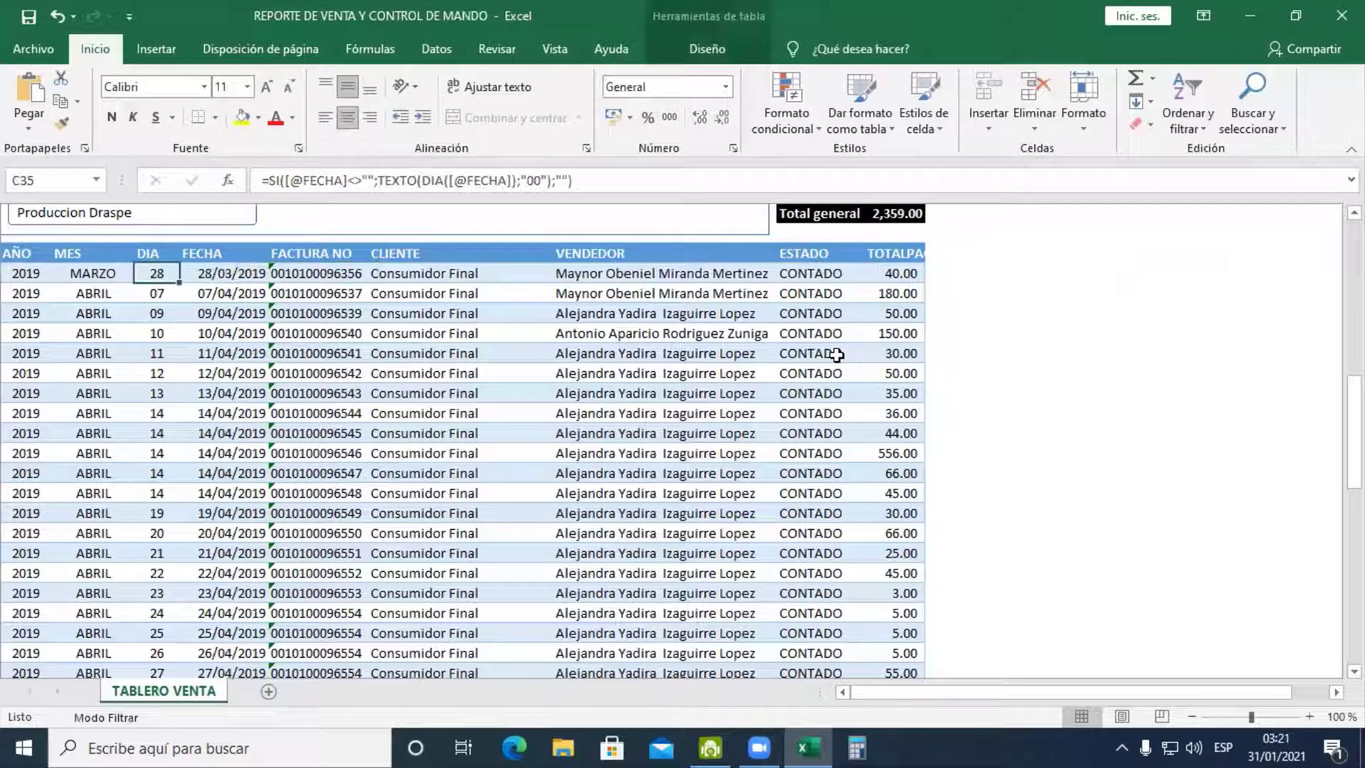
key(Right)
key(Delete)
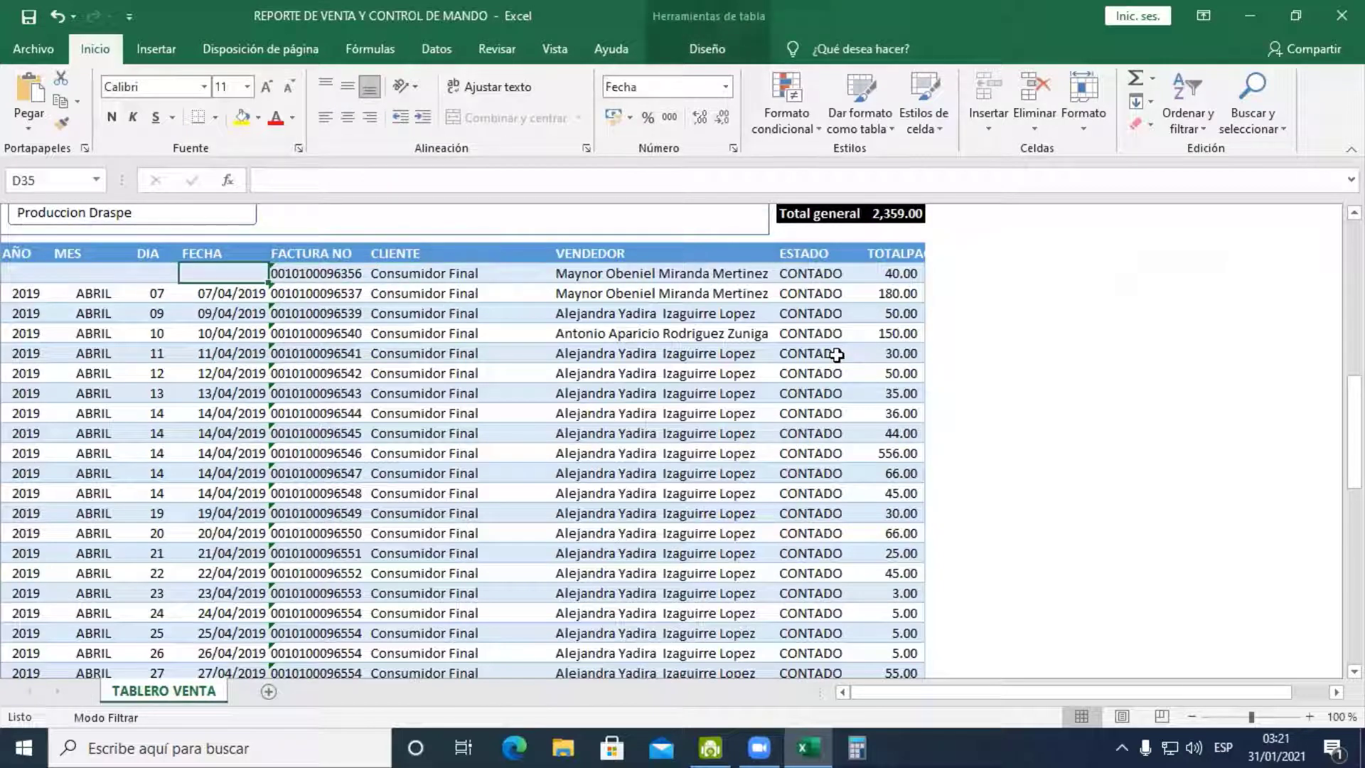
Open the first record's MES formula in B35 to inspect its nested SI and MES functions
key(Left)
key(Left)
key(F2)
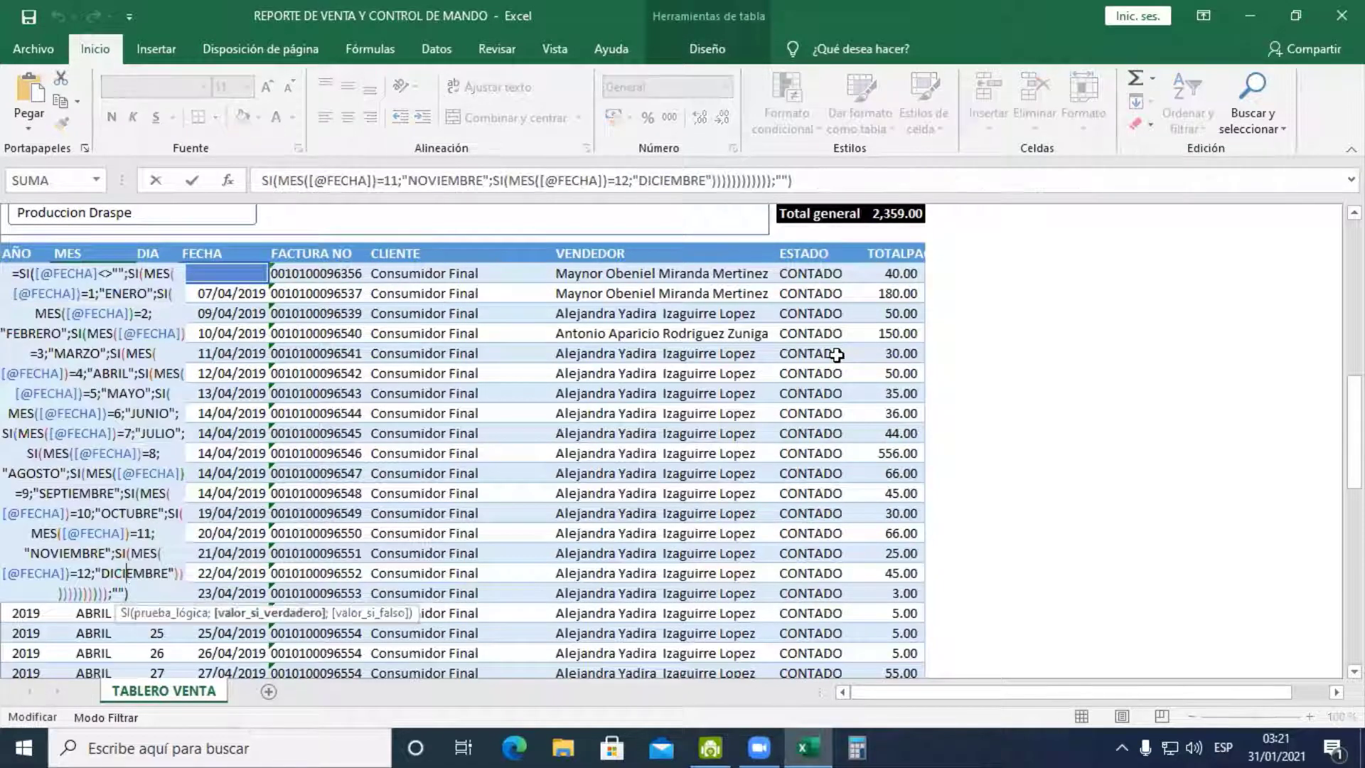
Examine the nested SI month formula in the first record's MES cell, from ENERO to DICIEMBRE, without changing it
key(Up)
key(Up)
key(Up)
key(Up)
key(Up)
key(Up)
key(Up)
key(Up)
key(Up)
key(Up)
key(Up)
key(Up)
key(Up)
key(Up)
key(Up)
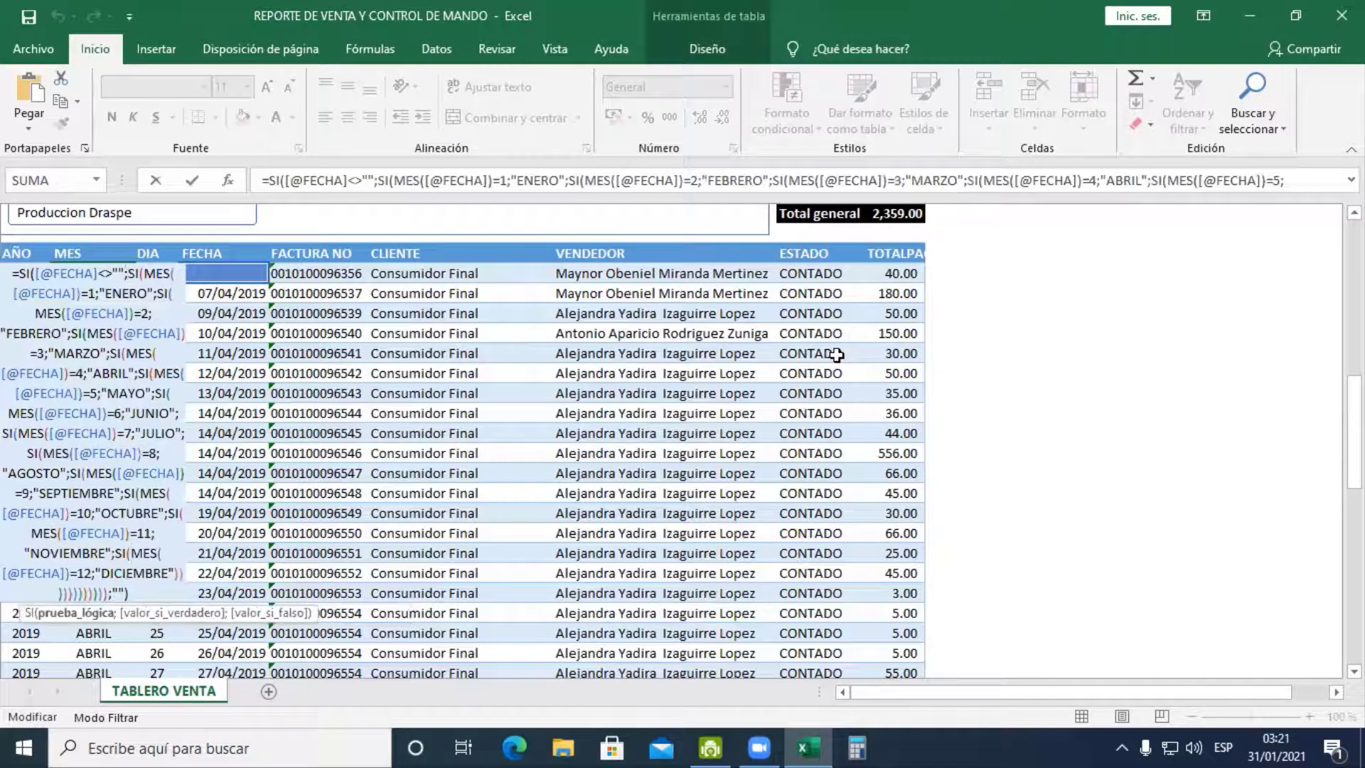
key(shift+Left)
key(shift+Left)
key(shift+Right)
key(shift+Right)
key(shift+Down)
key(shift+Down)
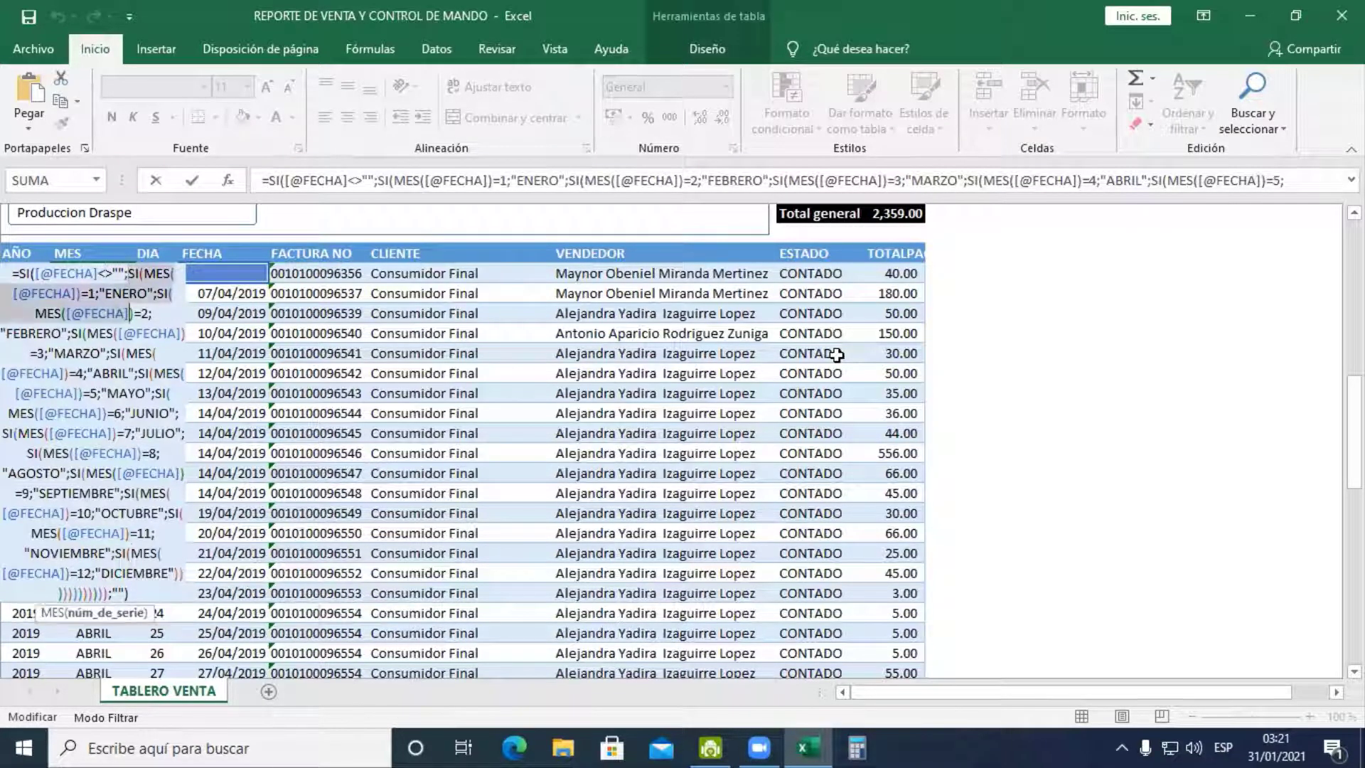
key(shift+Down)
key(shift+Down)
key(shift+Down)
key(shift+Down)
key(shift+Down)
key(shift+Down)
key(shift+Down)
key(shift+Down)
key(Escape)
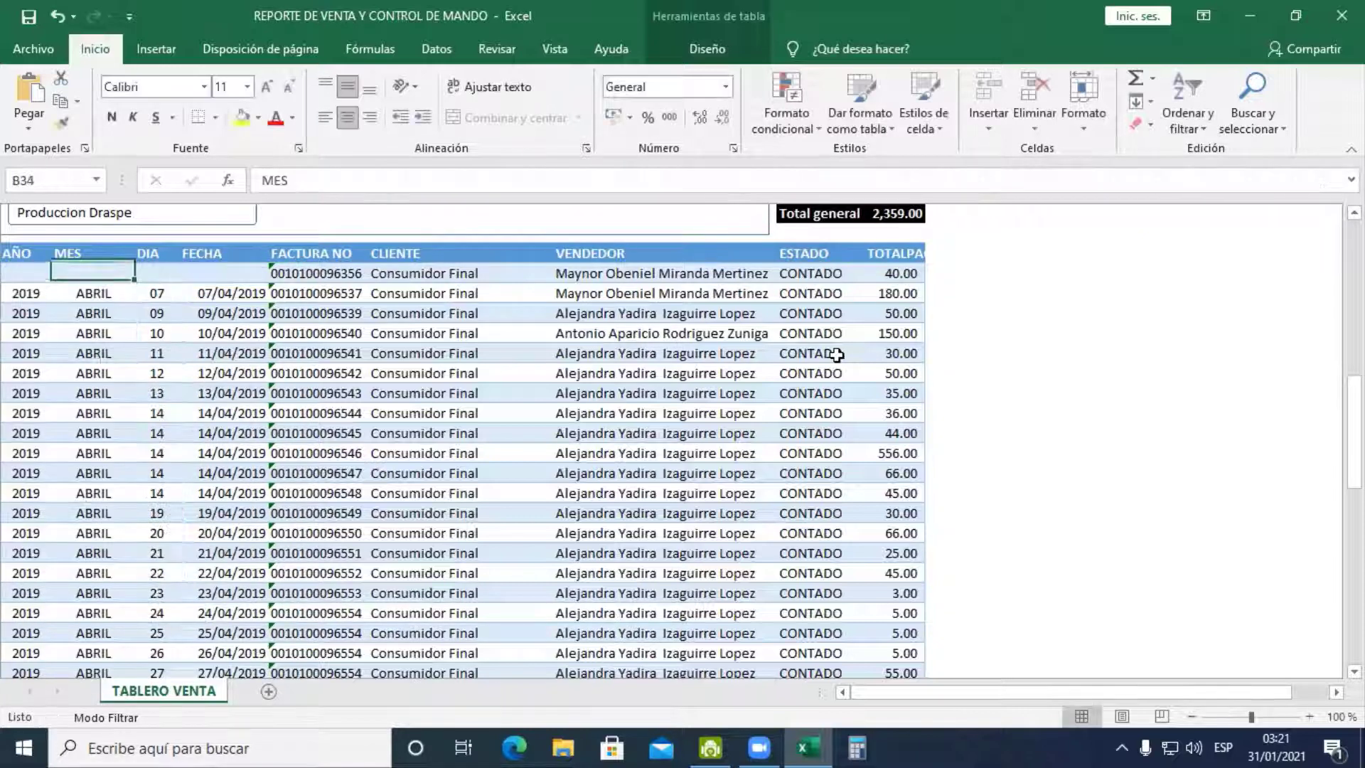
Undo the last three changes to the sheet
key(ctrl+z)
key(ctrl+z)
key(ctrl+z)
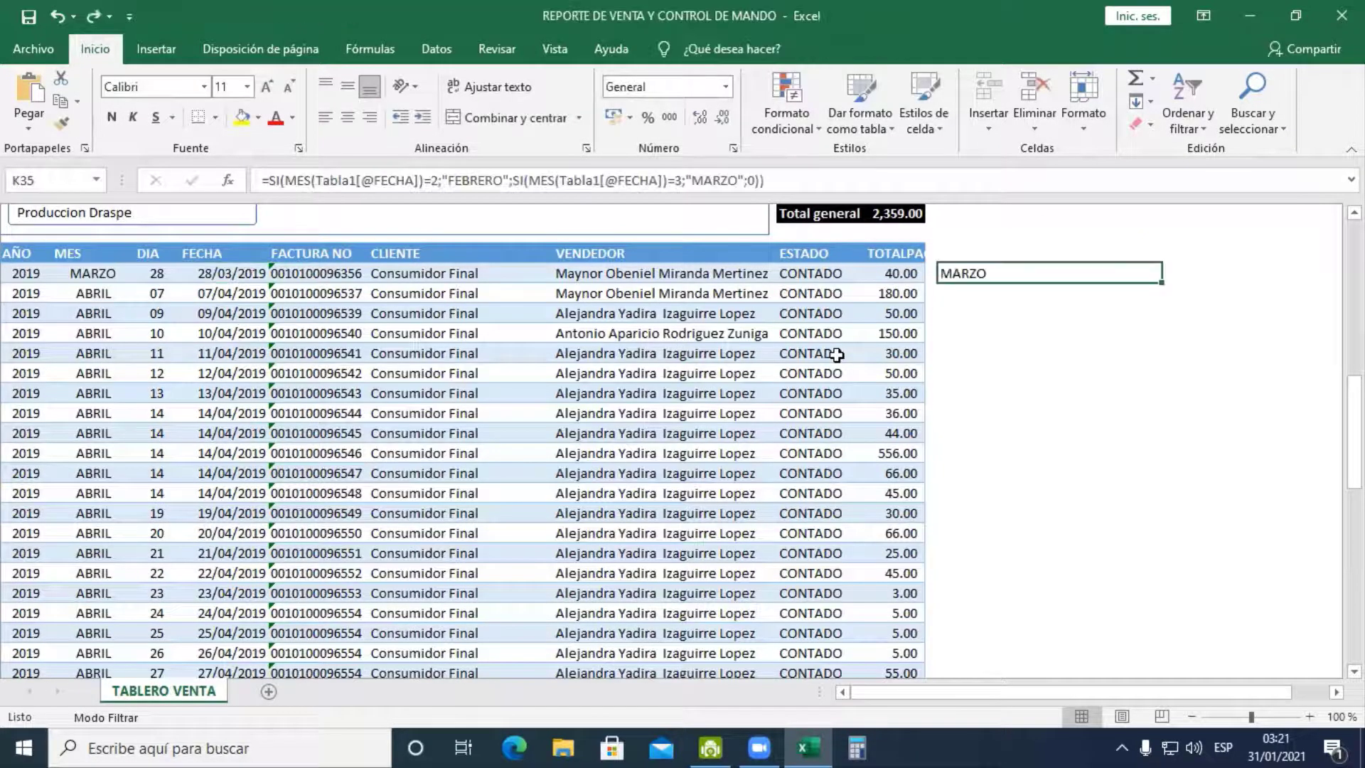
Examine the nested SI test formula for FEBRERO and MARZO in cell K35, leaving it unchanged
key(F2)
key(Up)
key(Left)
key(Left)
key(Left)
key(Left)
key(Left)
key(Left)
key(Left)
key(Left)
key(Left)
key(Left)
key(Left)
key(Left)
key(Left)
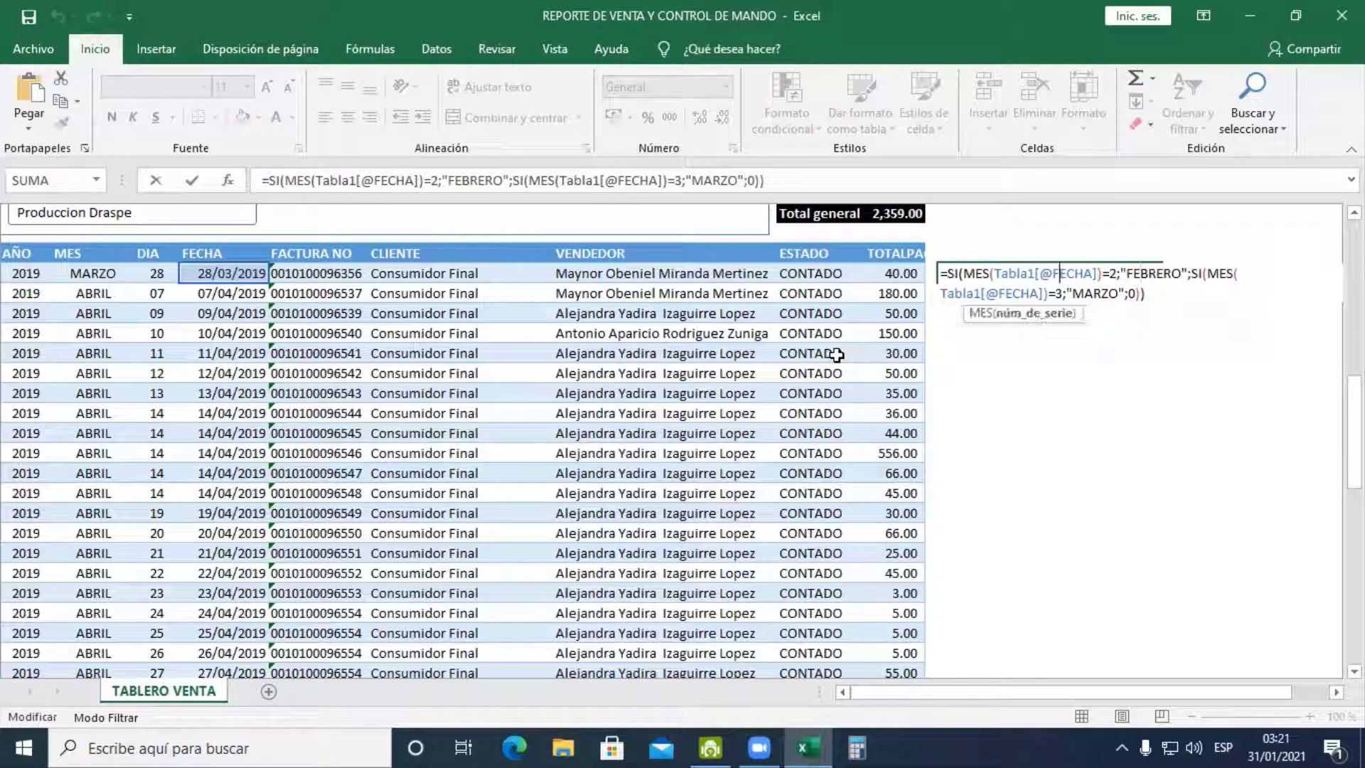
key(Left)
key(Left)
key(Left)
key(Left)
key(Left)
key(Left)
key(Left)
key(Left)
key(Left)
key(Left)
key(Left)
key(Left)
key(Left)
key(Left)
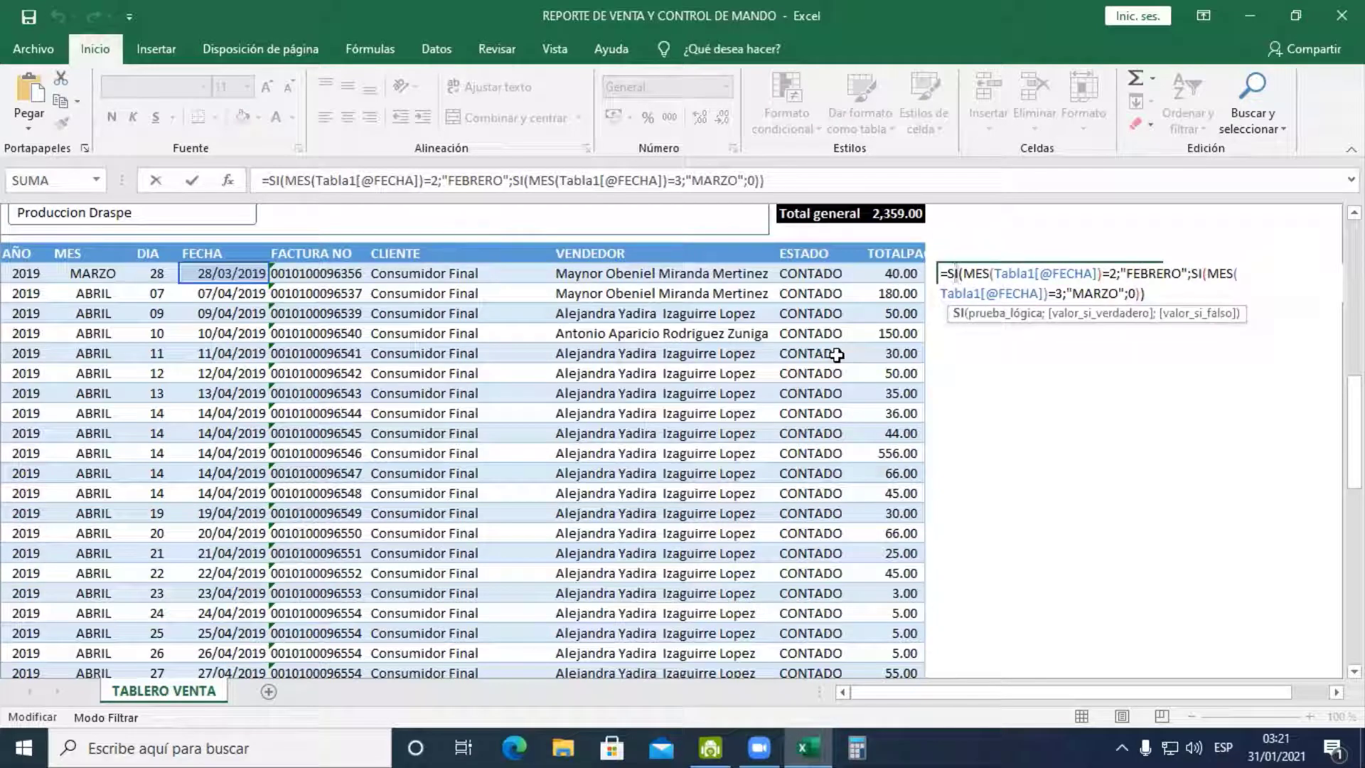
key(Escape)
Review the month formula in the first record's MES cell, B35, keeping it as it is
key(Left)
key(Left)
key(Left)
key(Left)
key(Left)
key(Left)
key(Left)
key(Left)
key(Left)
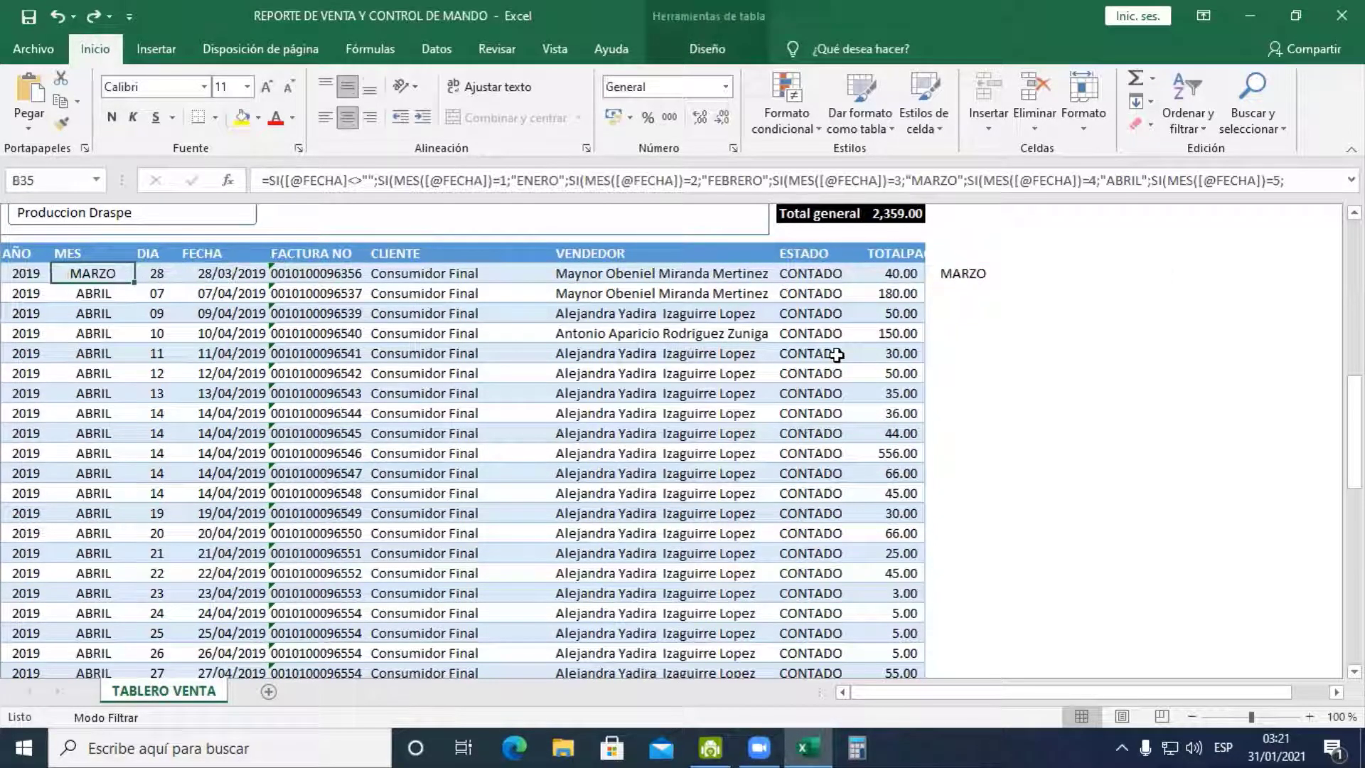
key(F2)
key(Return)
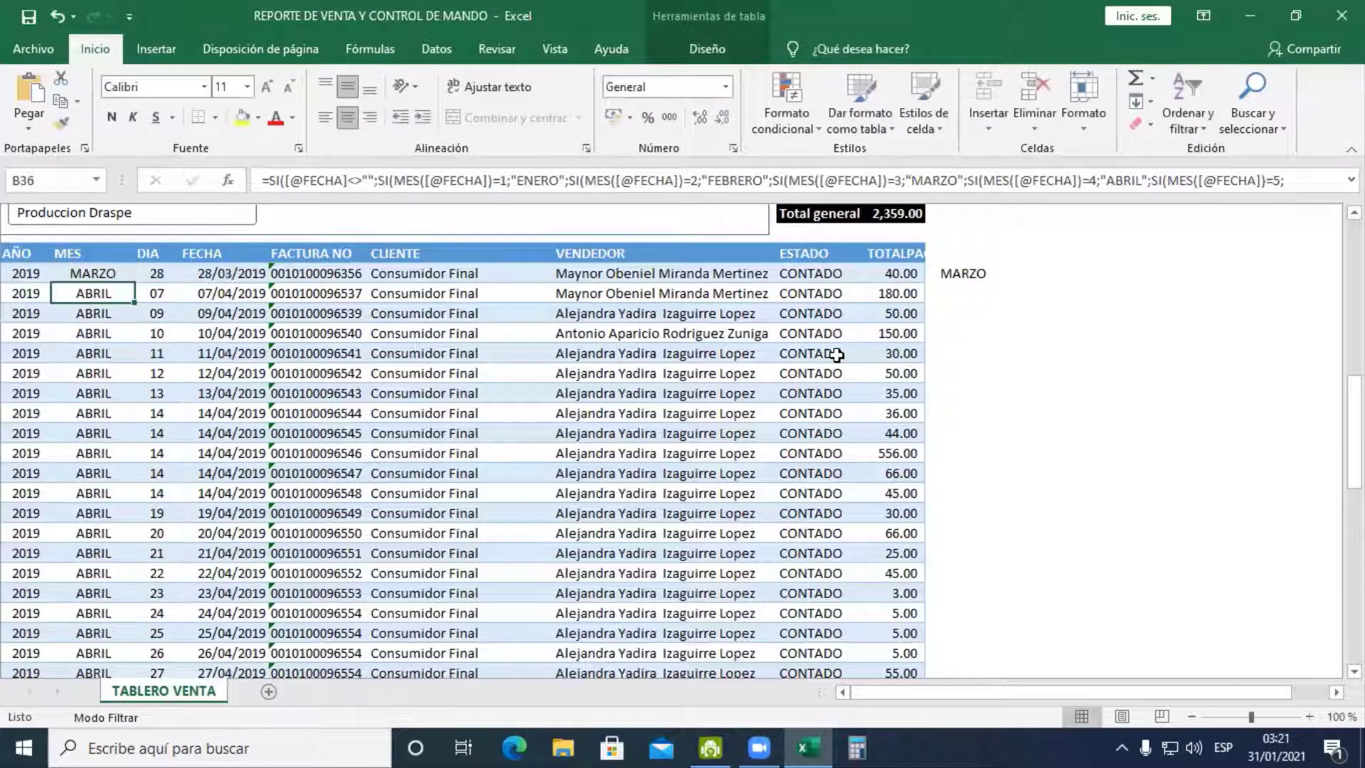
key(Up)
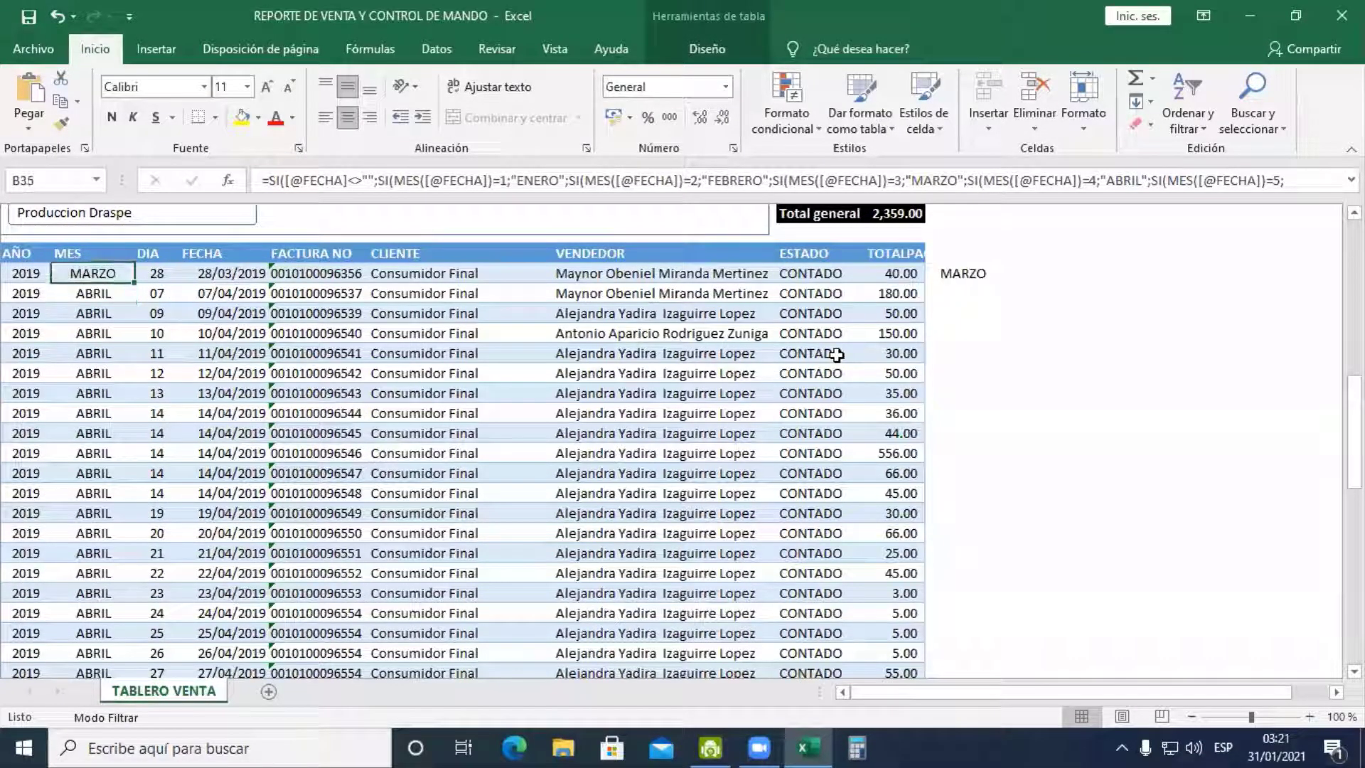
Examine the AÑO formula in cell A35, including its empty-date condition, leaving it unchanged
key(Left)
key(F2)
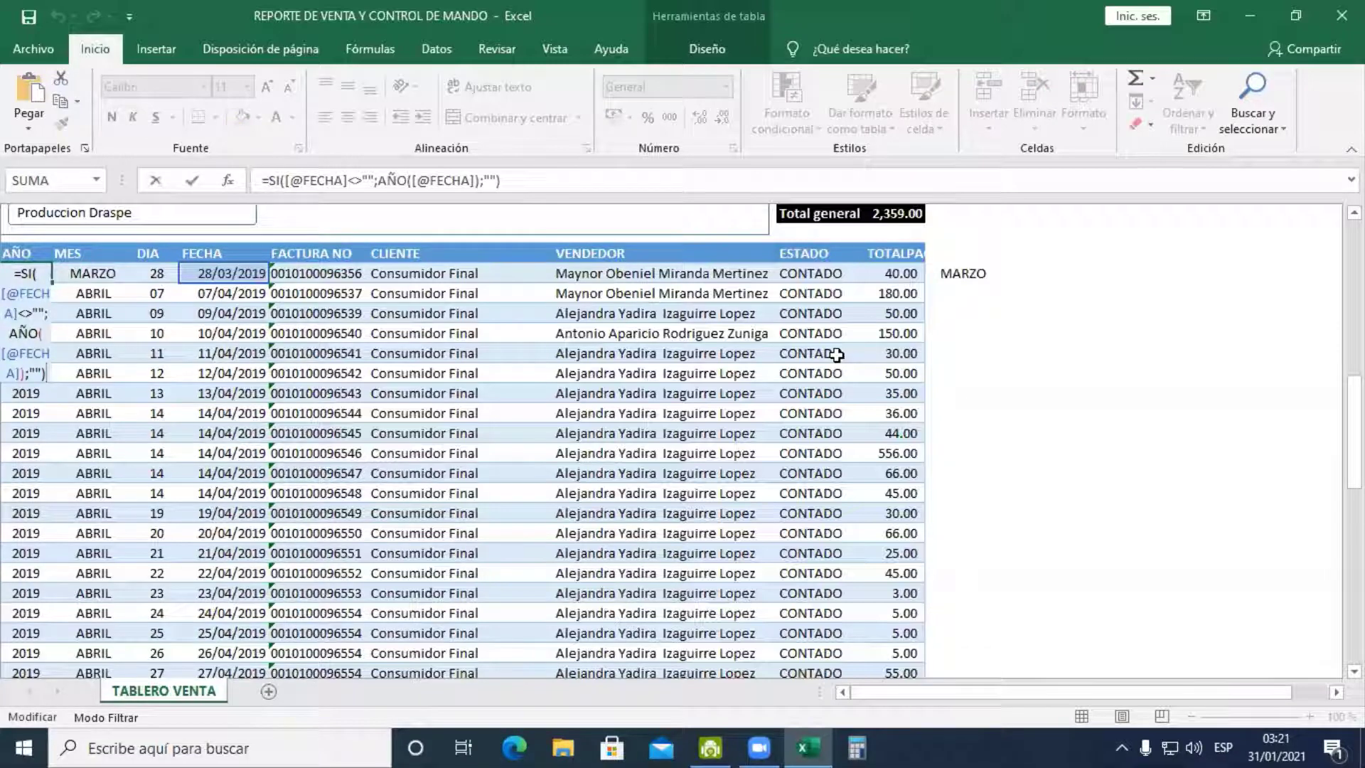
key(Escape)
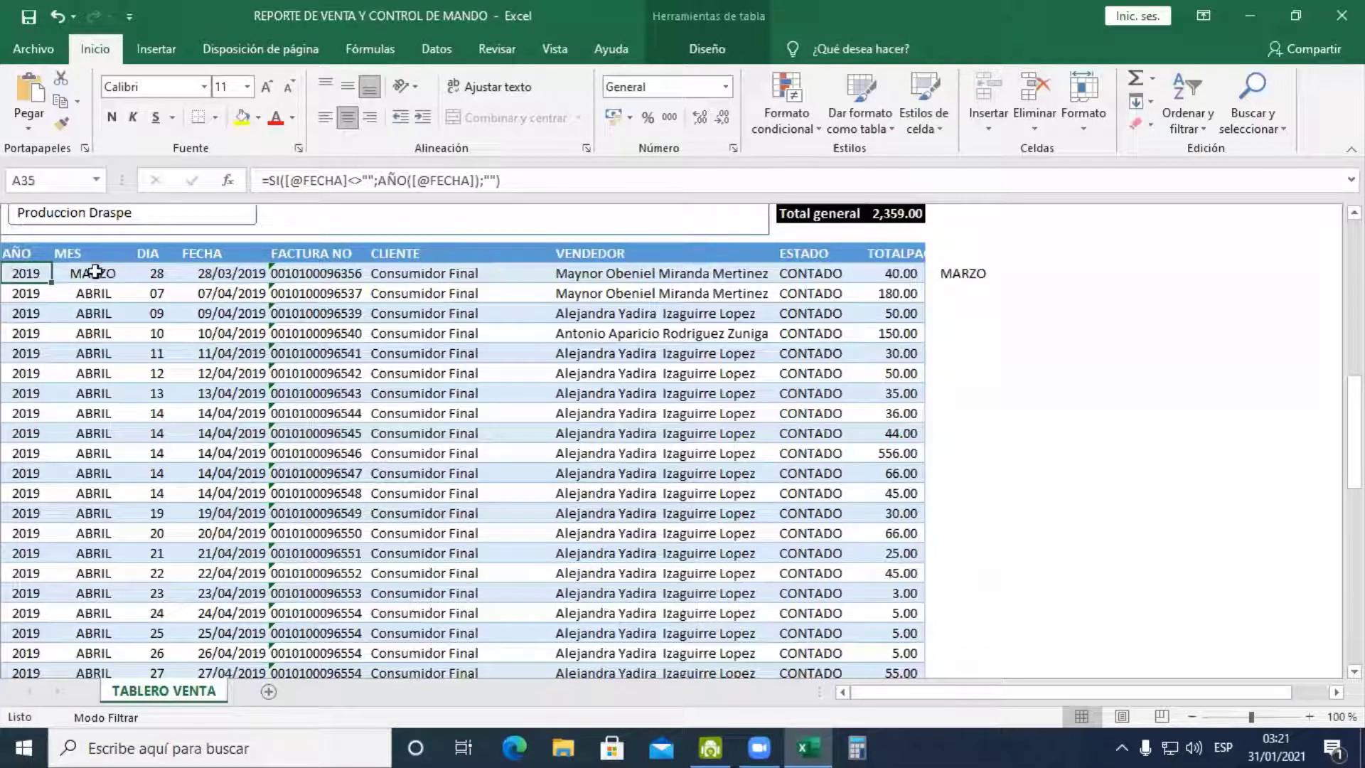
click(483, 180)
drag(501, 180, 292, 187)
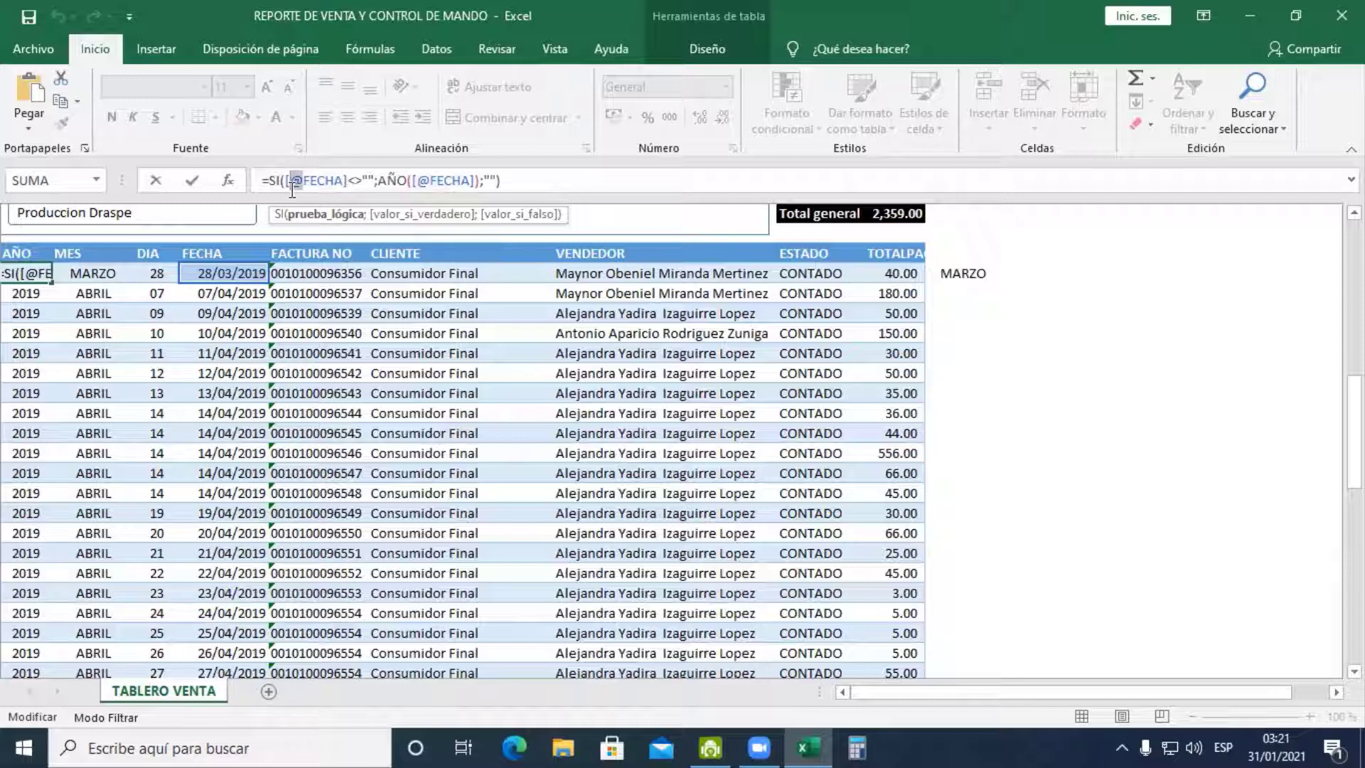
key(Escape)
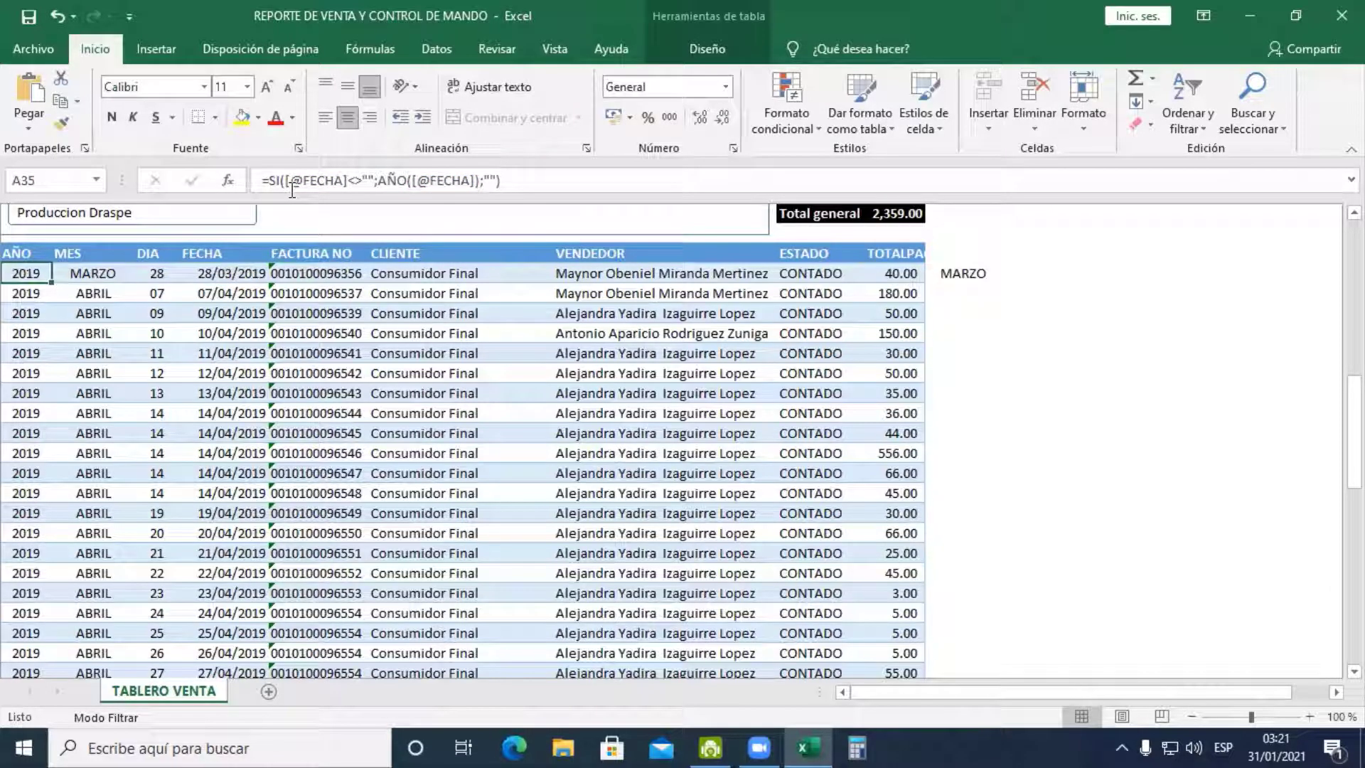
click(986, 275)
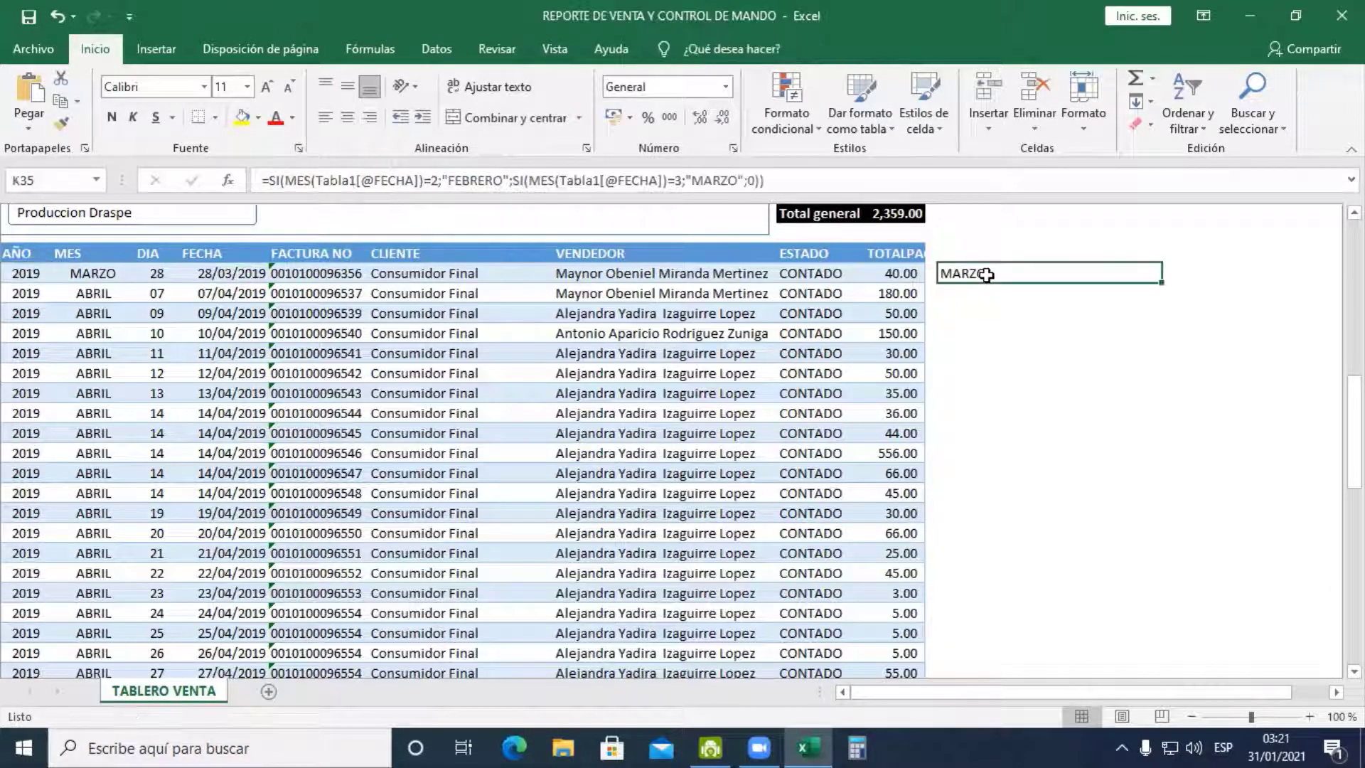
key(Delete)
text(=AÑO()
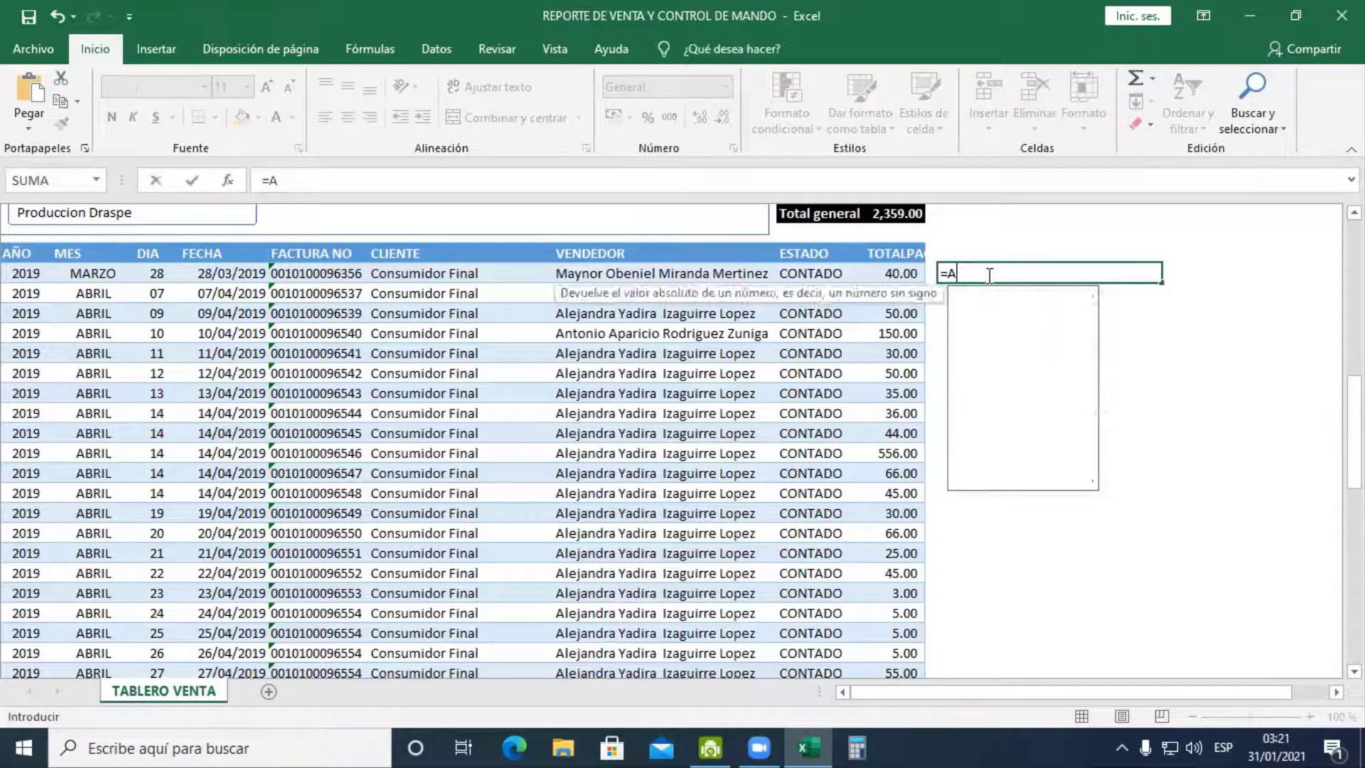
key(Left)
key(Left)
key(Left)
key(Left)
key(Left)
key(Left)
key(Left)
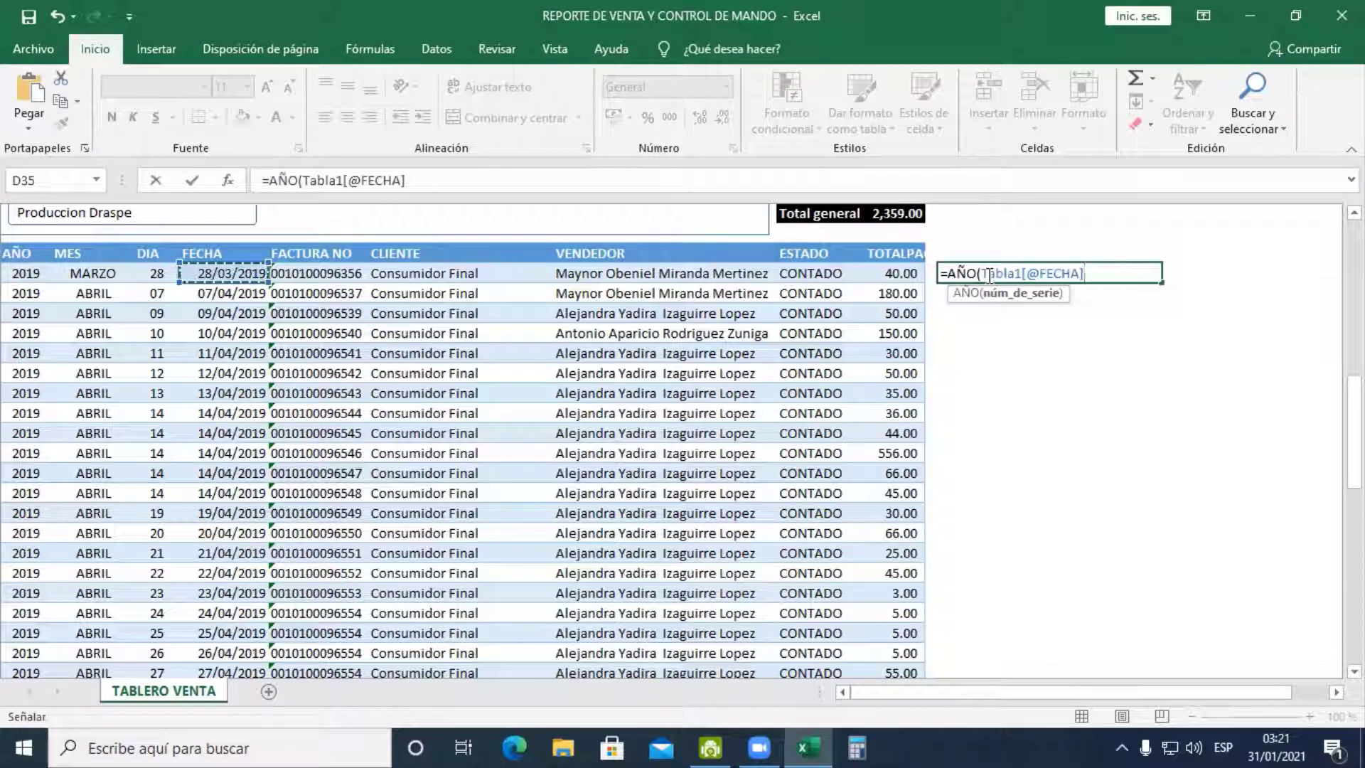
text())
key(Return)
click(986, 274)
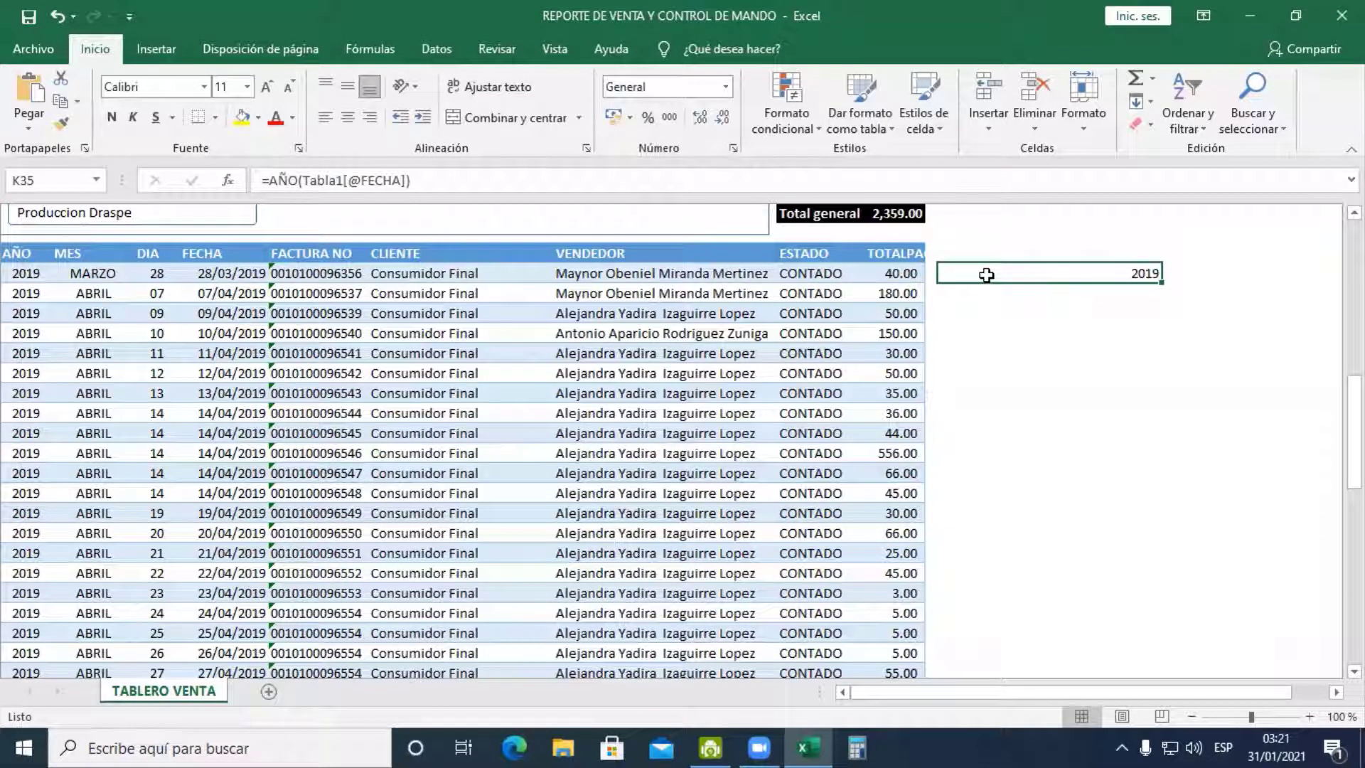
Go to the last record's date in the FECHA column and check the empty cell below it
key(Left)
key(Left)
key(Left)
key(Left)
key(Left)
key(Left)
key(Left)
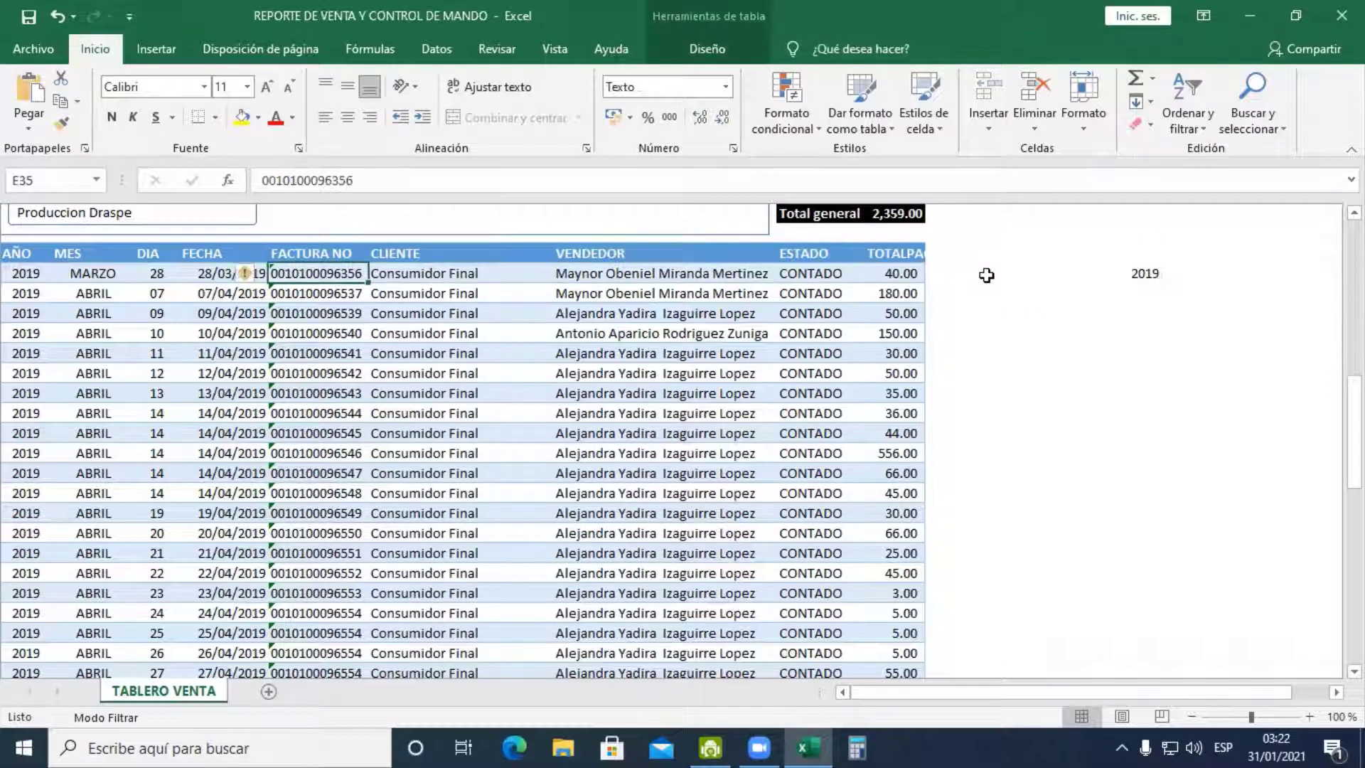
key(Left)
key(Left)
key(Right)
key(Right)
key(ctrl+Down)
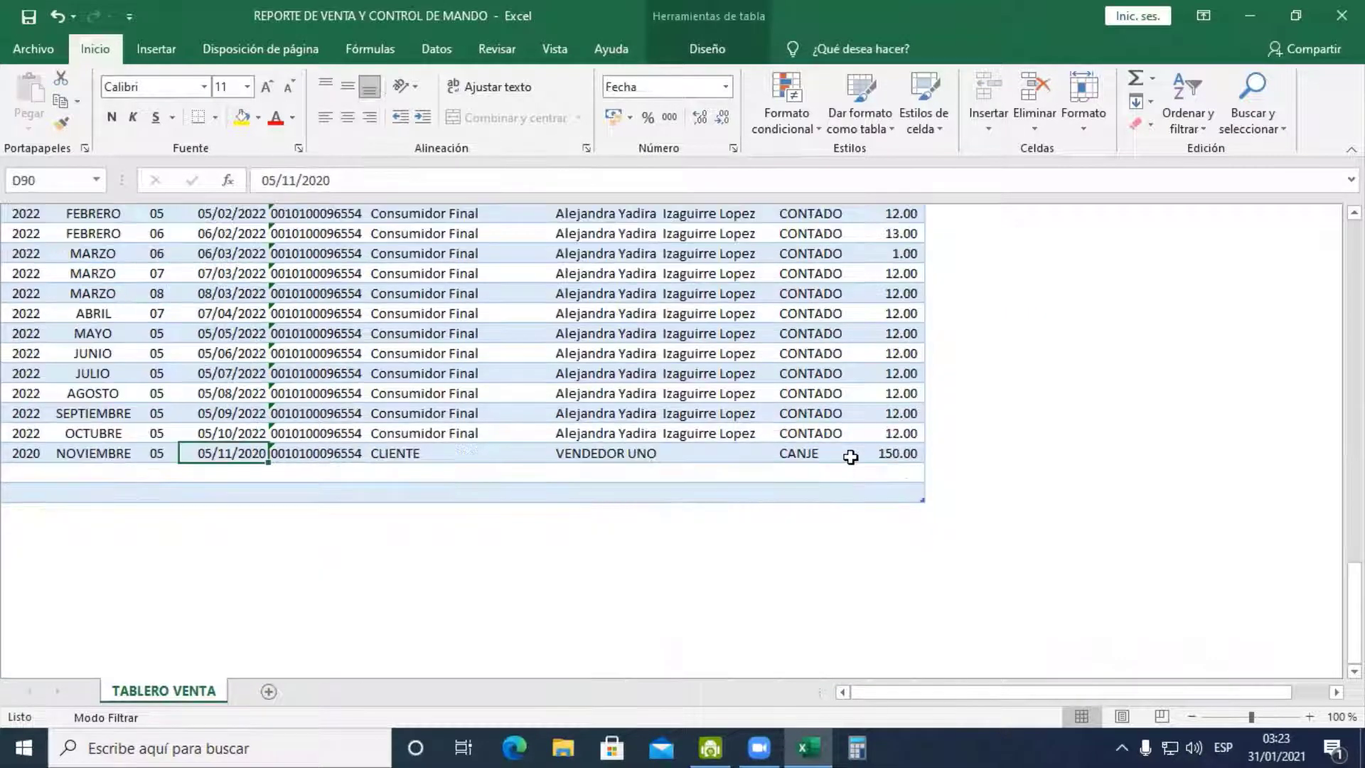
key(Down)
key(Up)
key(Down)
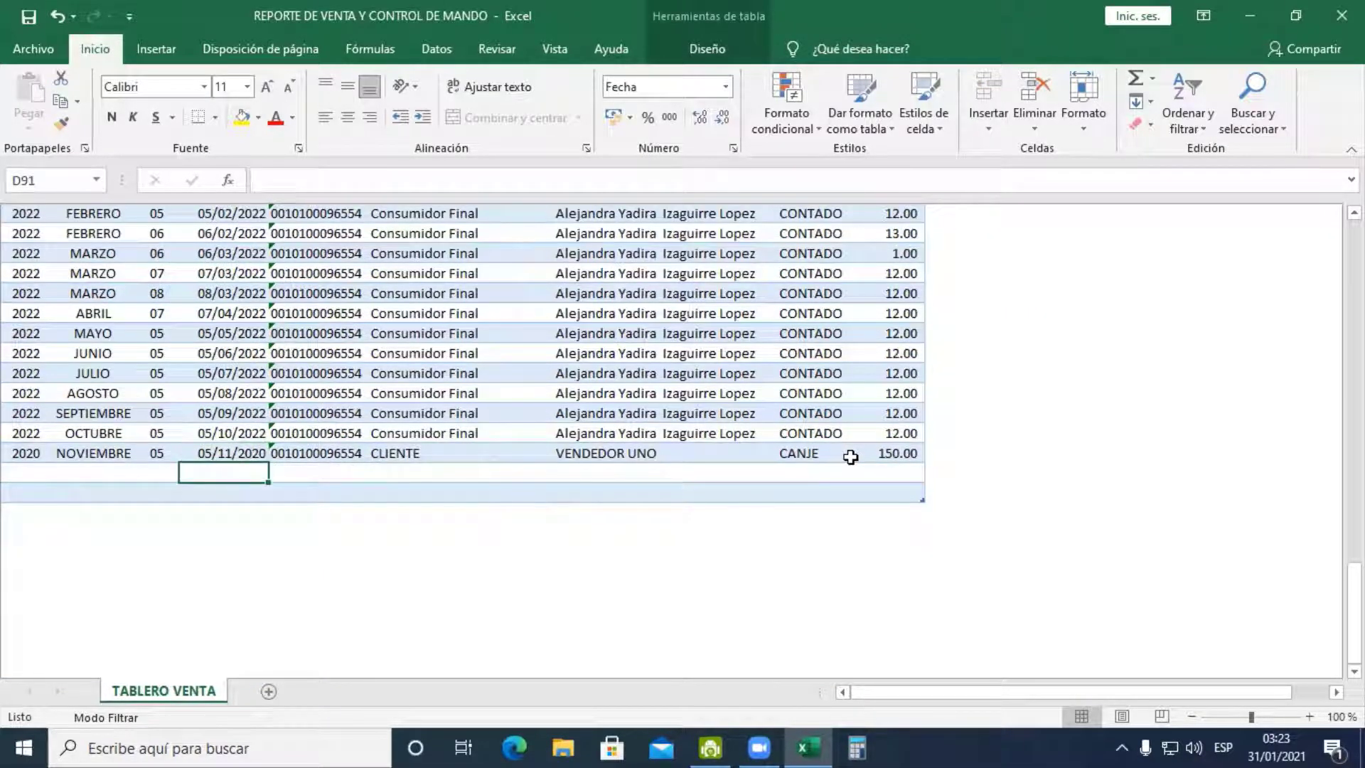
key(Up)
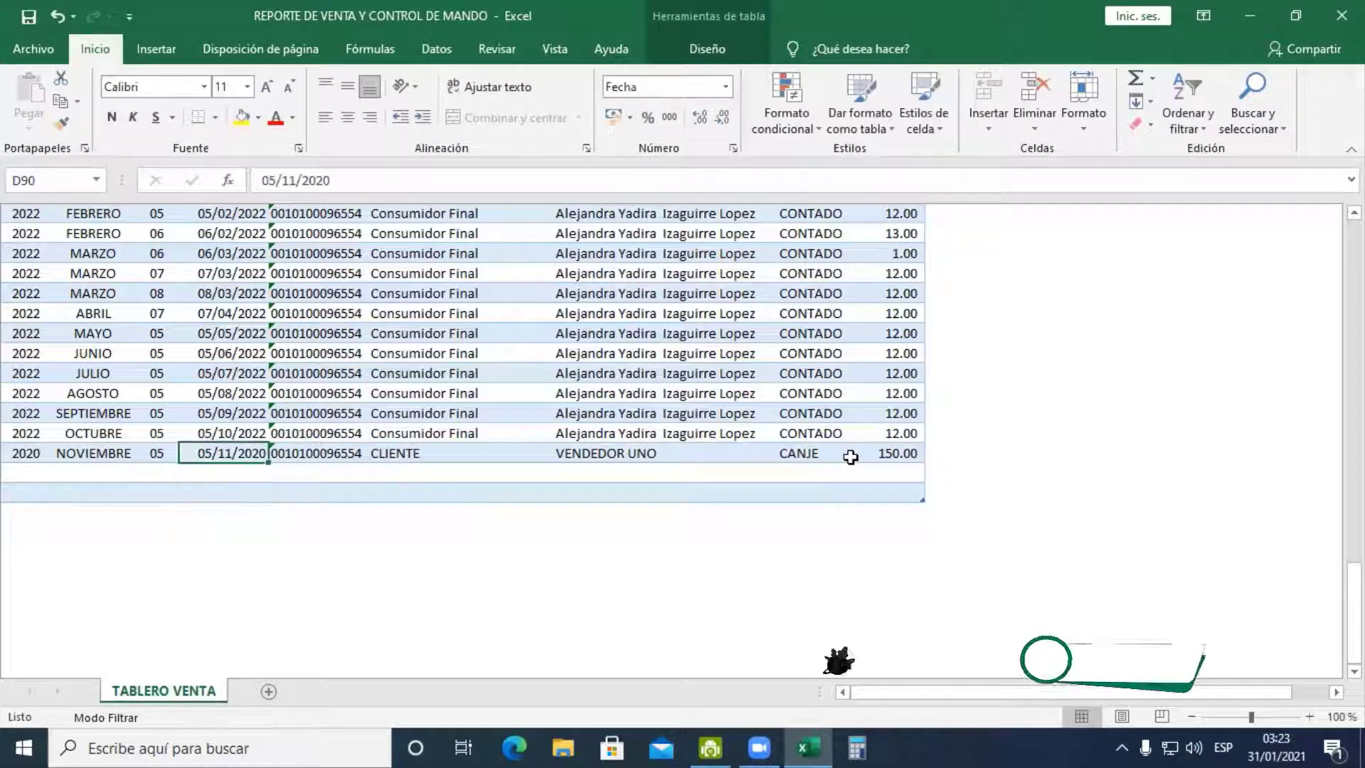
Examine the AÑO, MES and DIA formulas in the blank table row below the last record
key(Tab)
key(Tab)
key(Tab)
key(Tab)
key(Tab)
key(Tab)
key(Tab)
key(Tab)
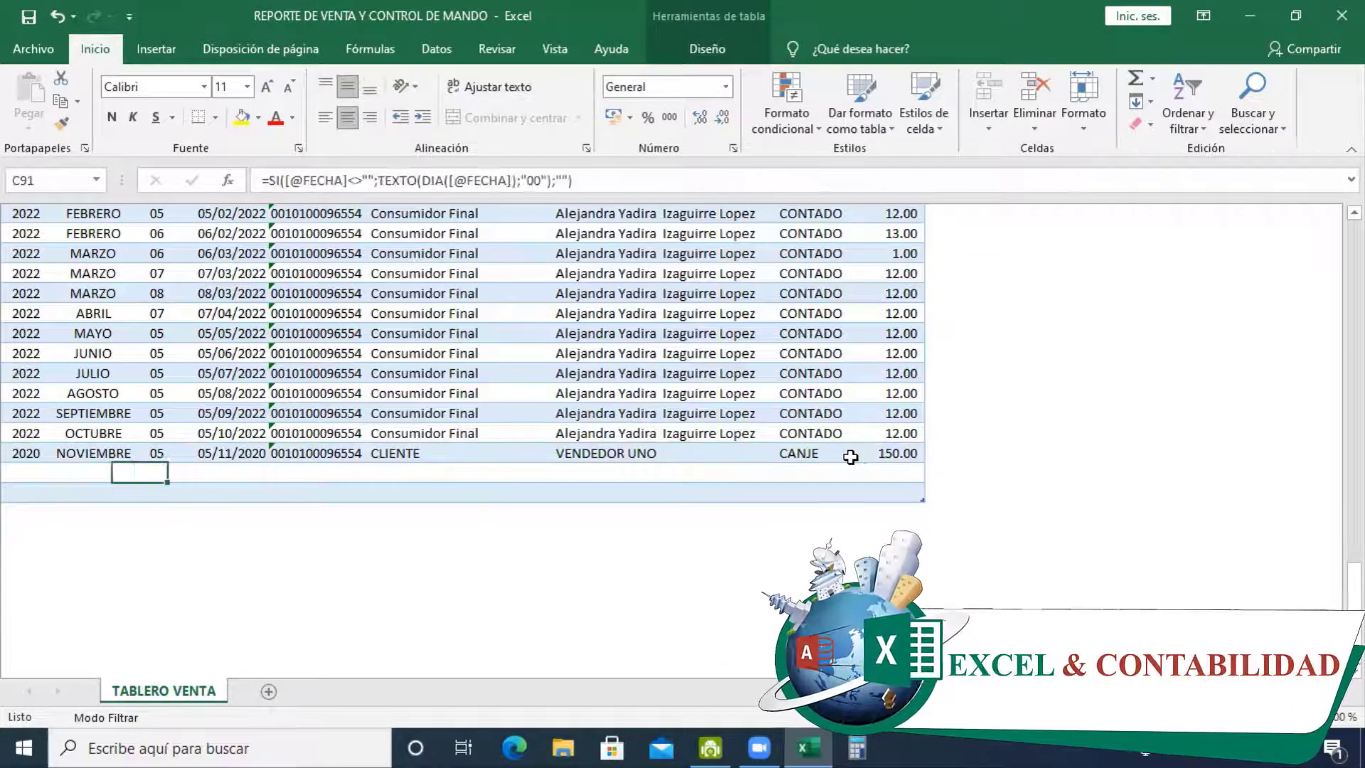
key(shift+Tab)
key(shift+Tab)
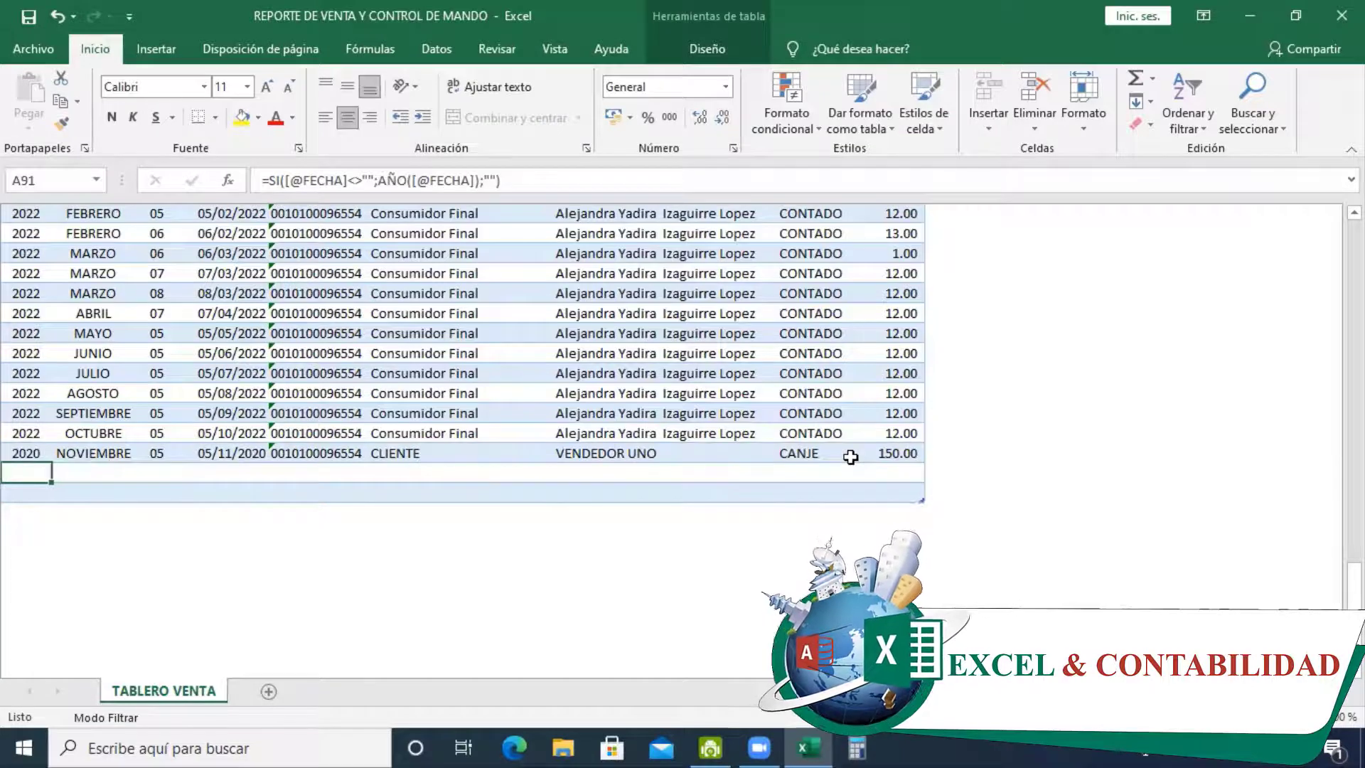
key(Tab)
key(Tab)
key(Tab)
key(Tab)
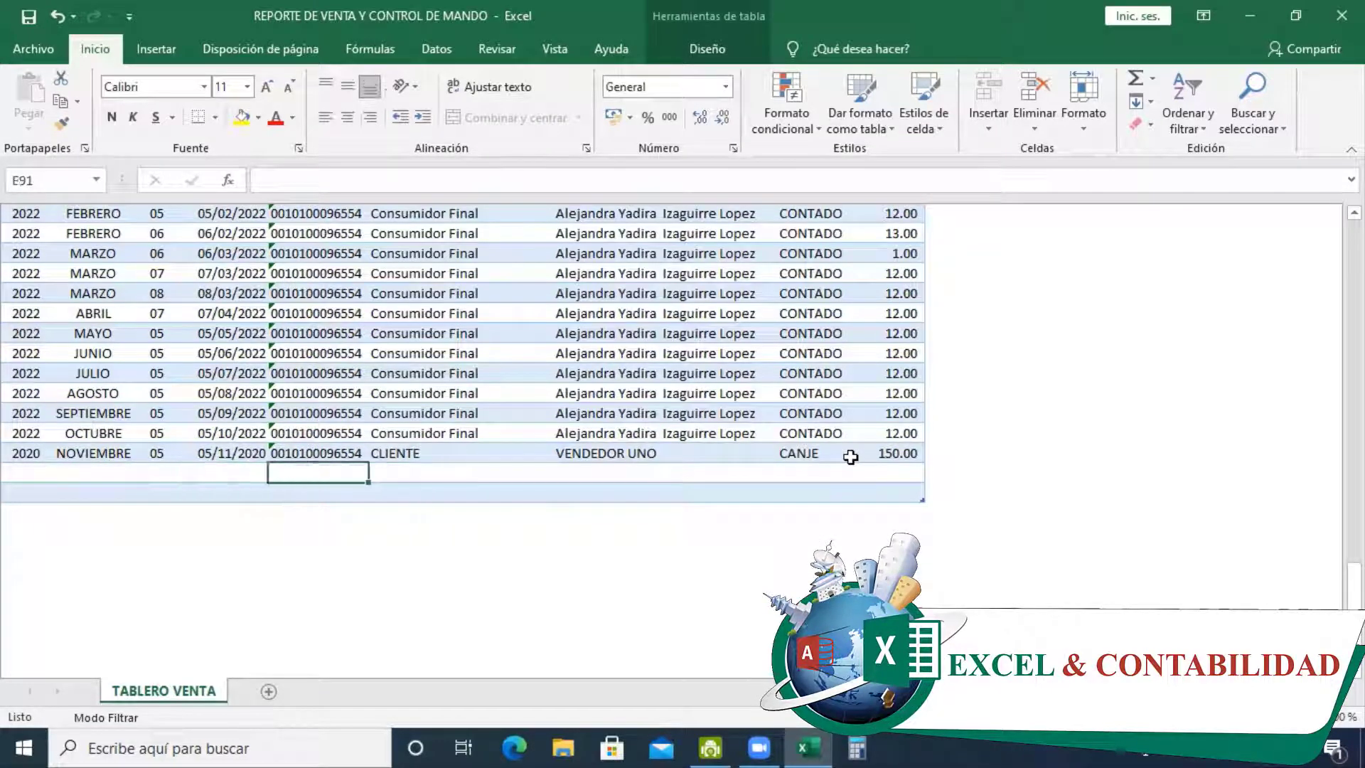
key(shift+Tab)
key(shift+Tab)
key(shift+Tab)
key(shift+Tab)
key(Tab)
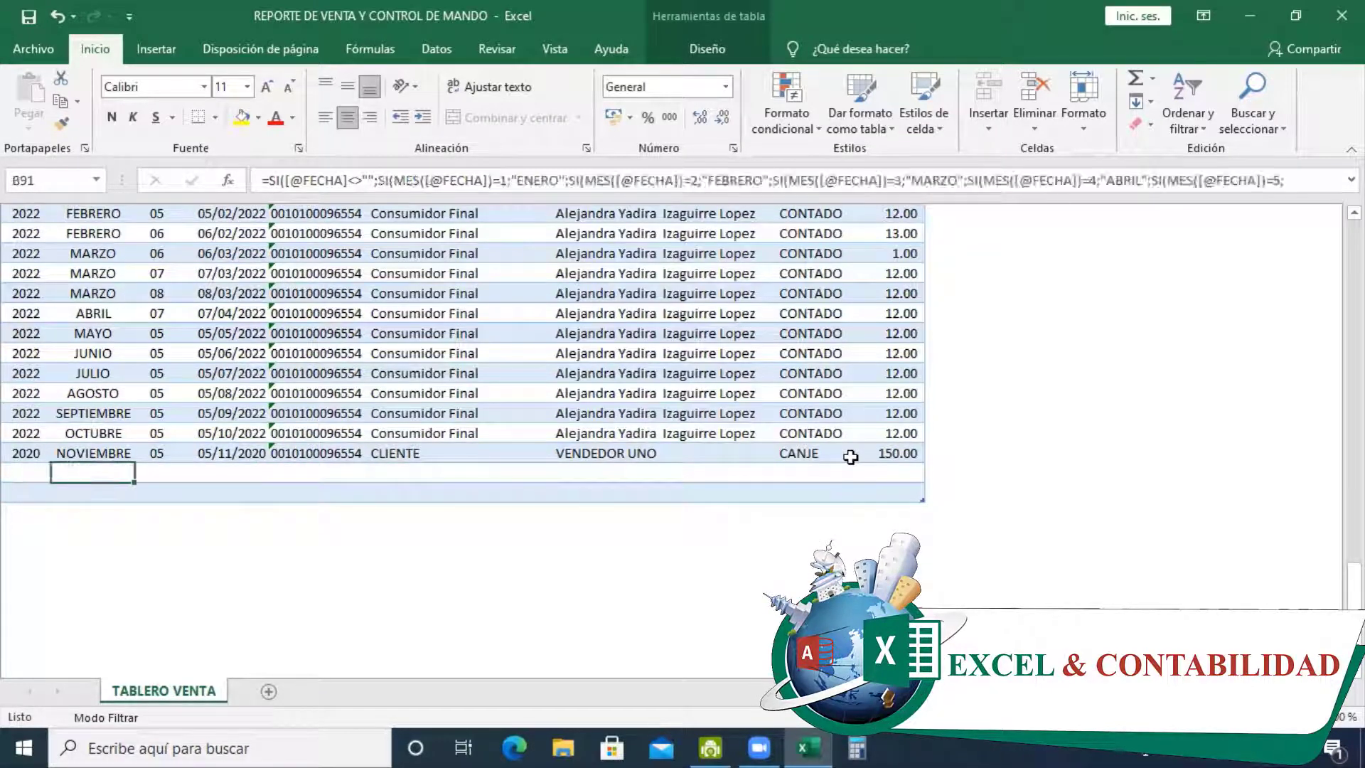
key(Tab)
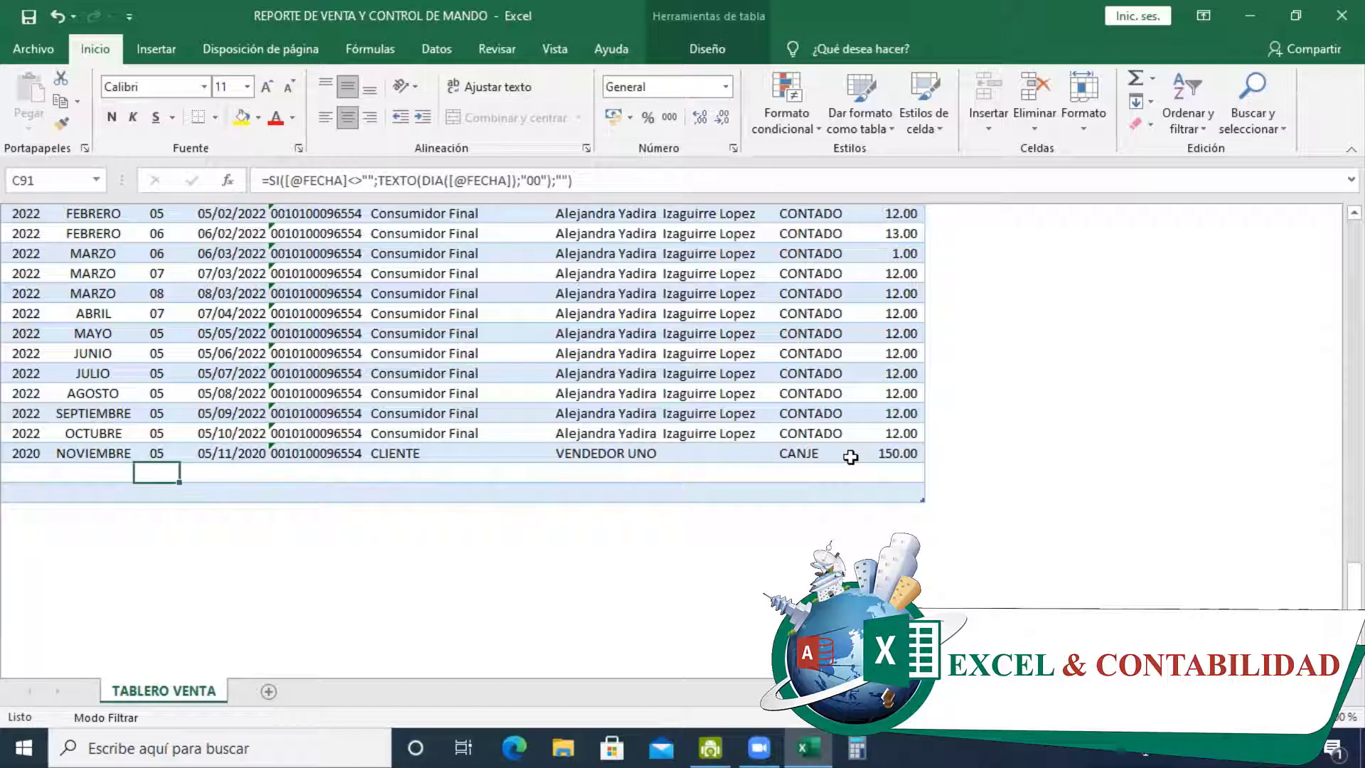
Inspect the date, invoice number, day and year cells of the last record without editing them
click(760, 745)
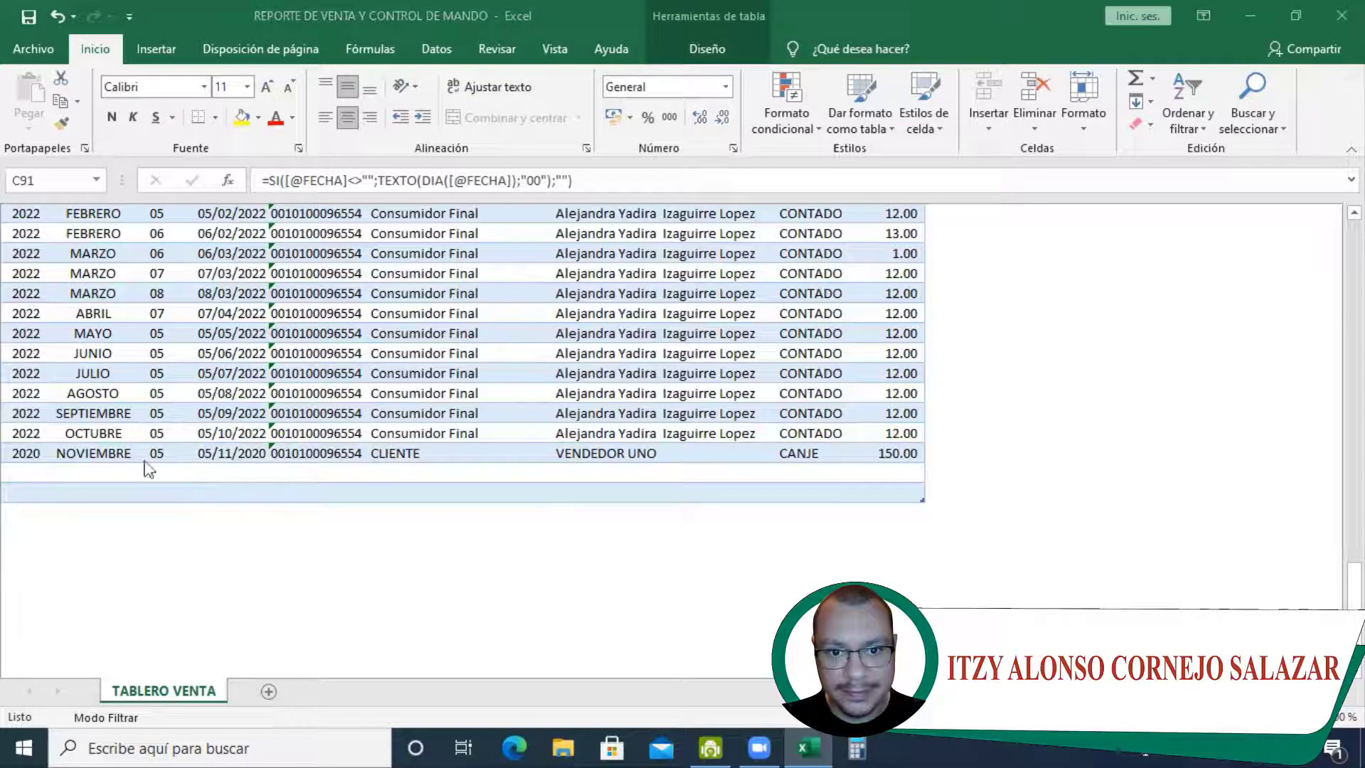
click(228, 470)
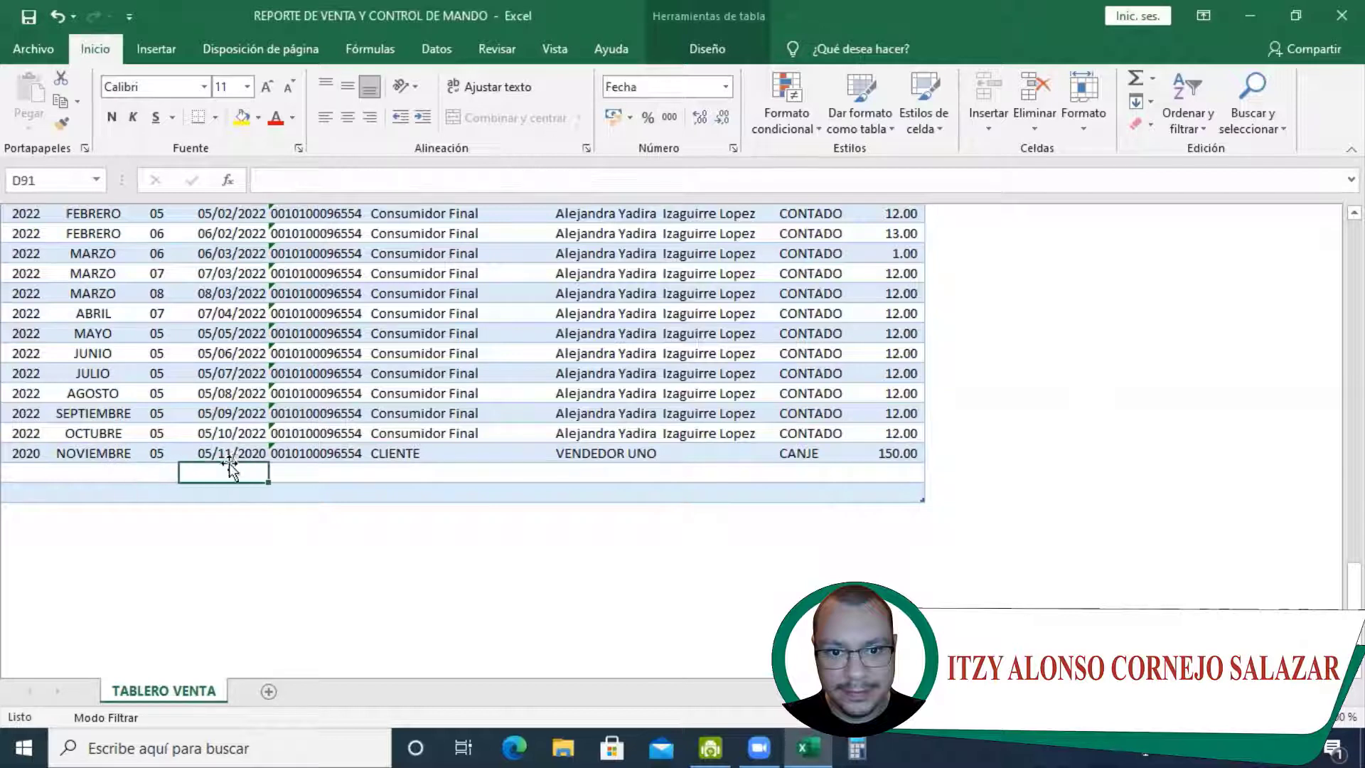
click(238, 454)
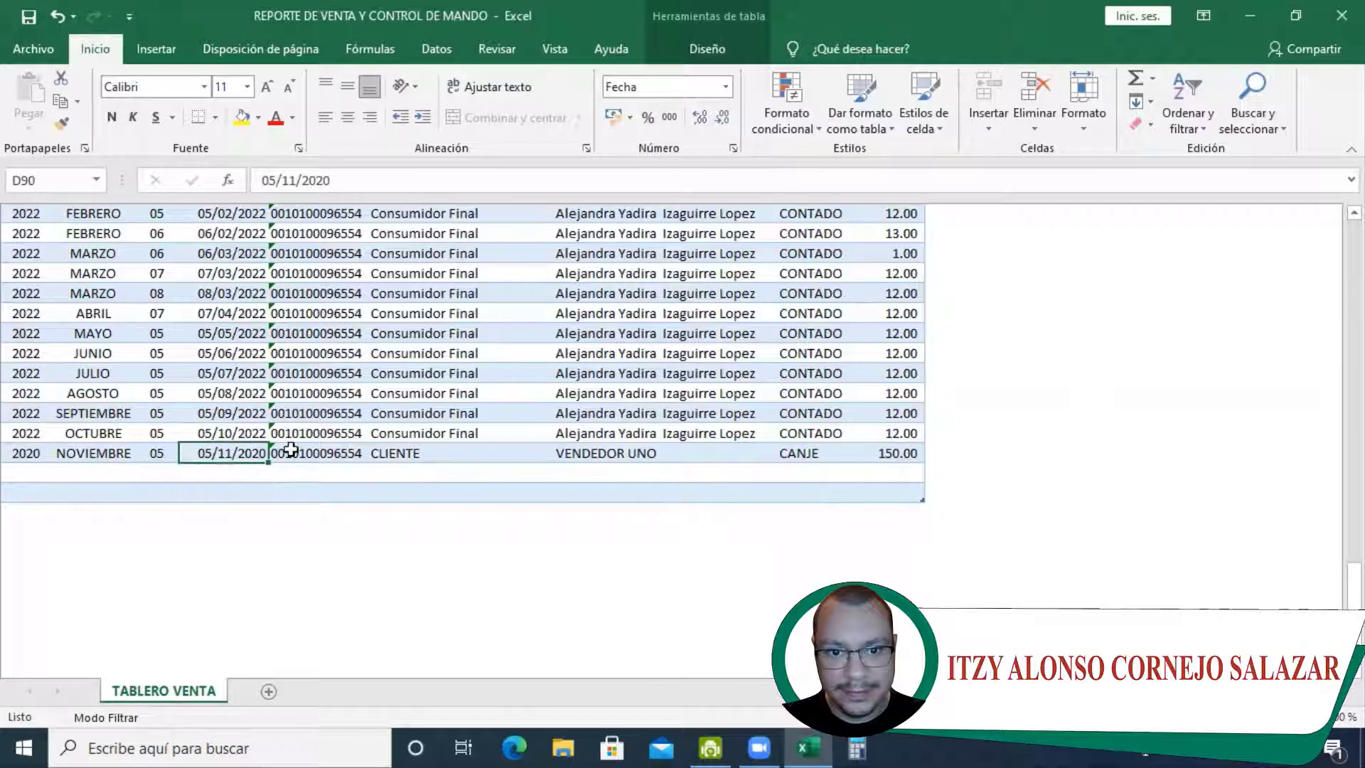
double_click(230, 452)
double_click(292, 452)
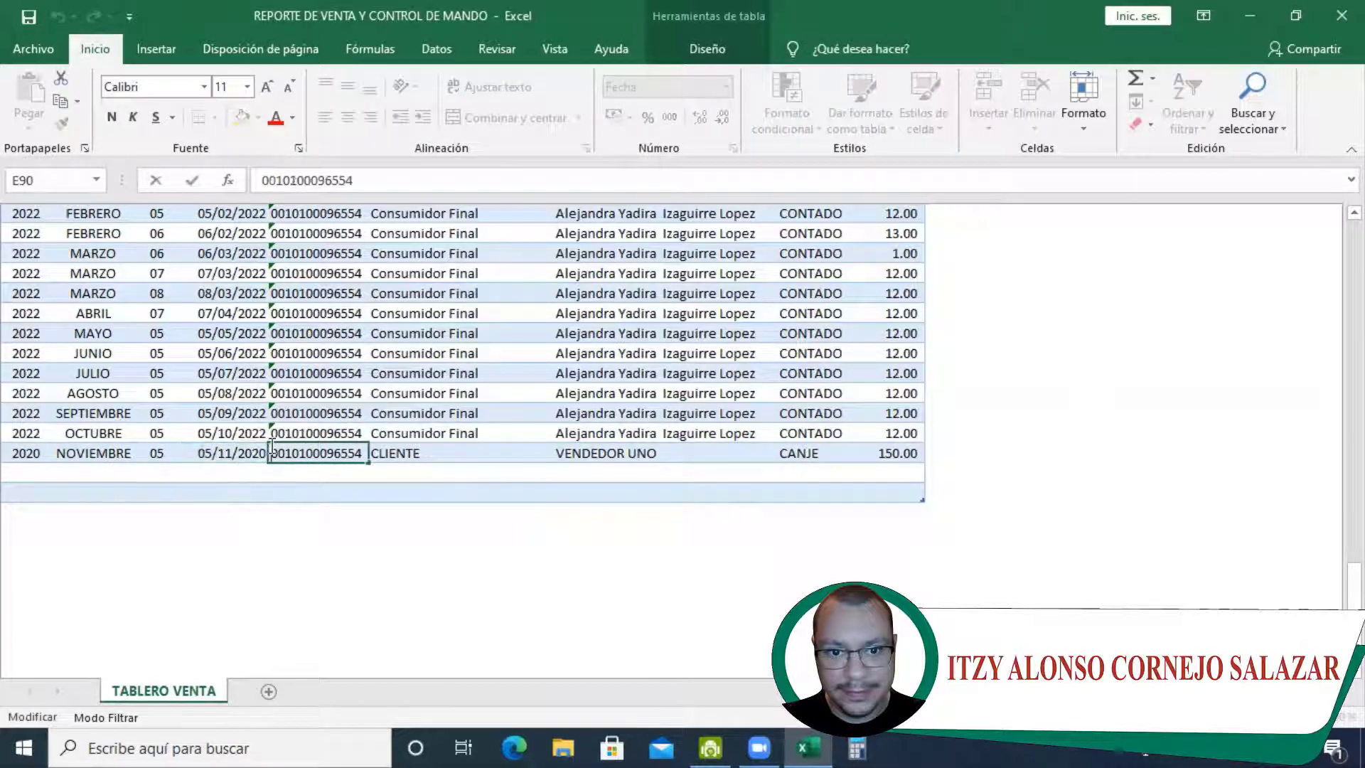
click(160, 453)
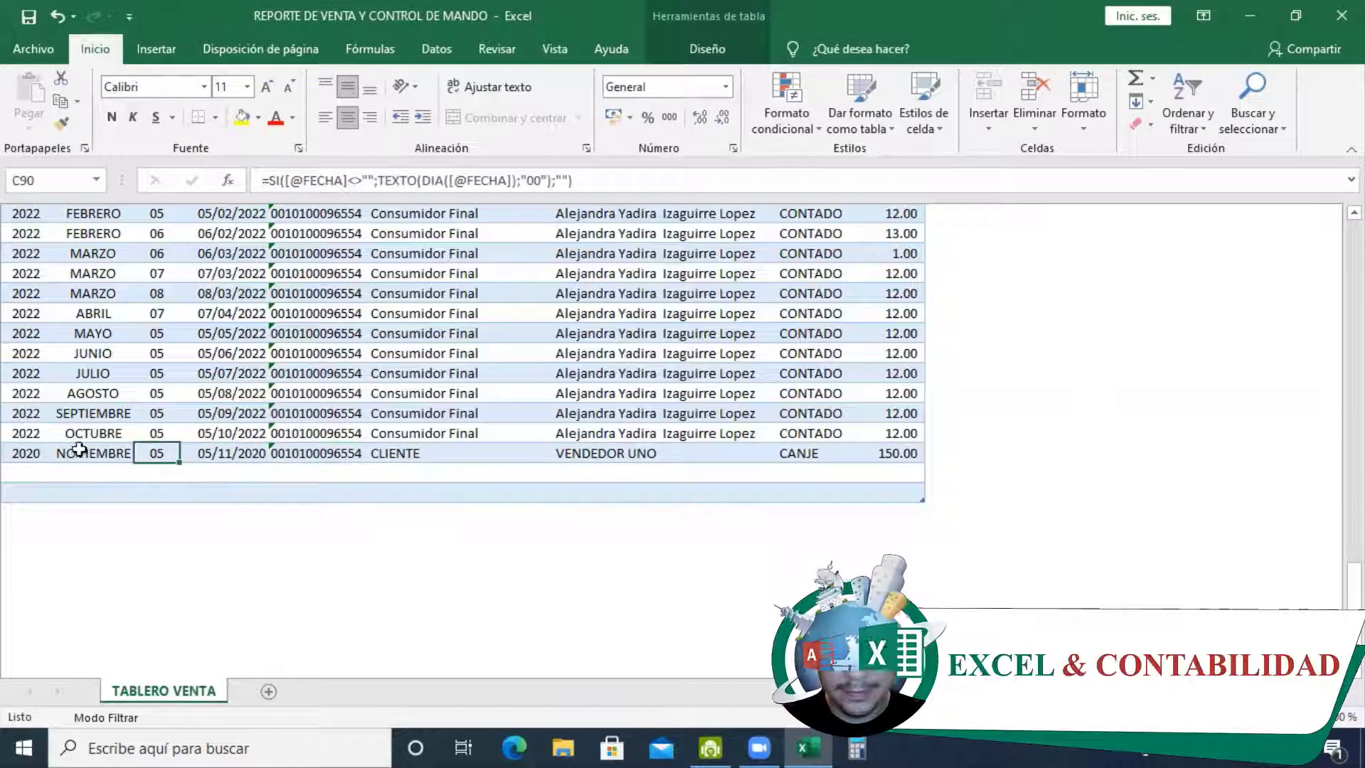
click(16, 450)
click(604, 475)
Return to the start of the sales table below the slicers and review the second record's cells up to its DIA formula
scroll(756, 444, up, 4)
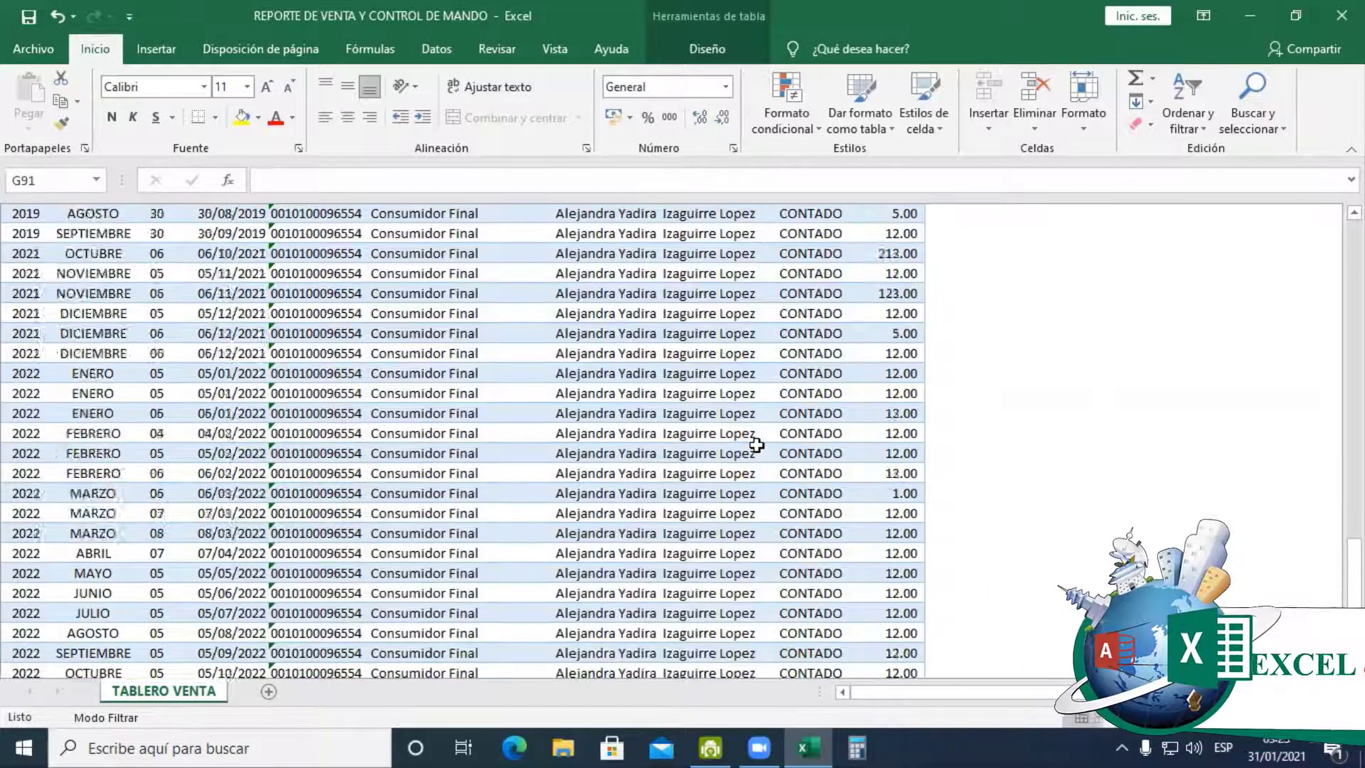
scroll(756, 445, up, 12)
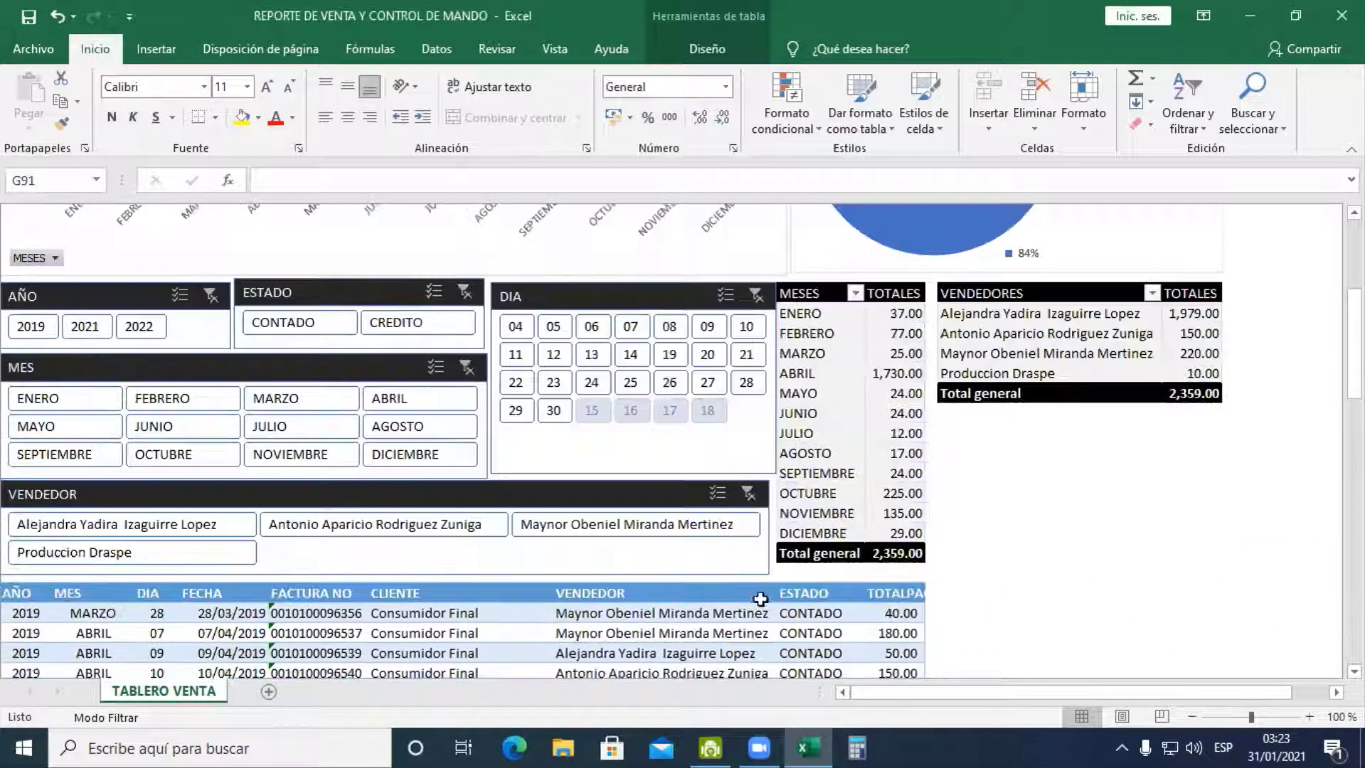
click(765, 633)
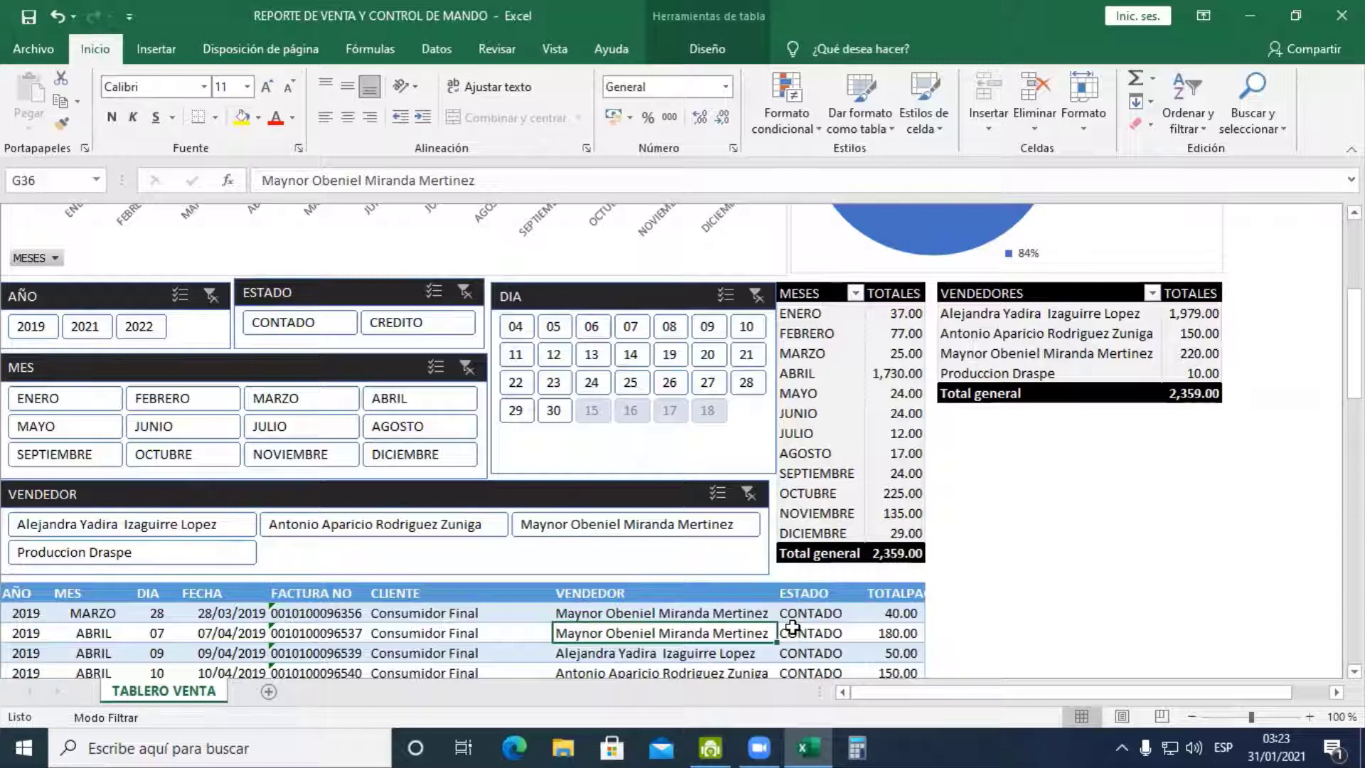
key(Left)
key(Left)
key(Left)
key(Left)
key(Left)
key(Left)
key(Right)
key(Right)
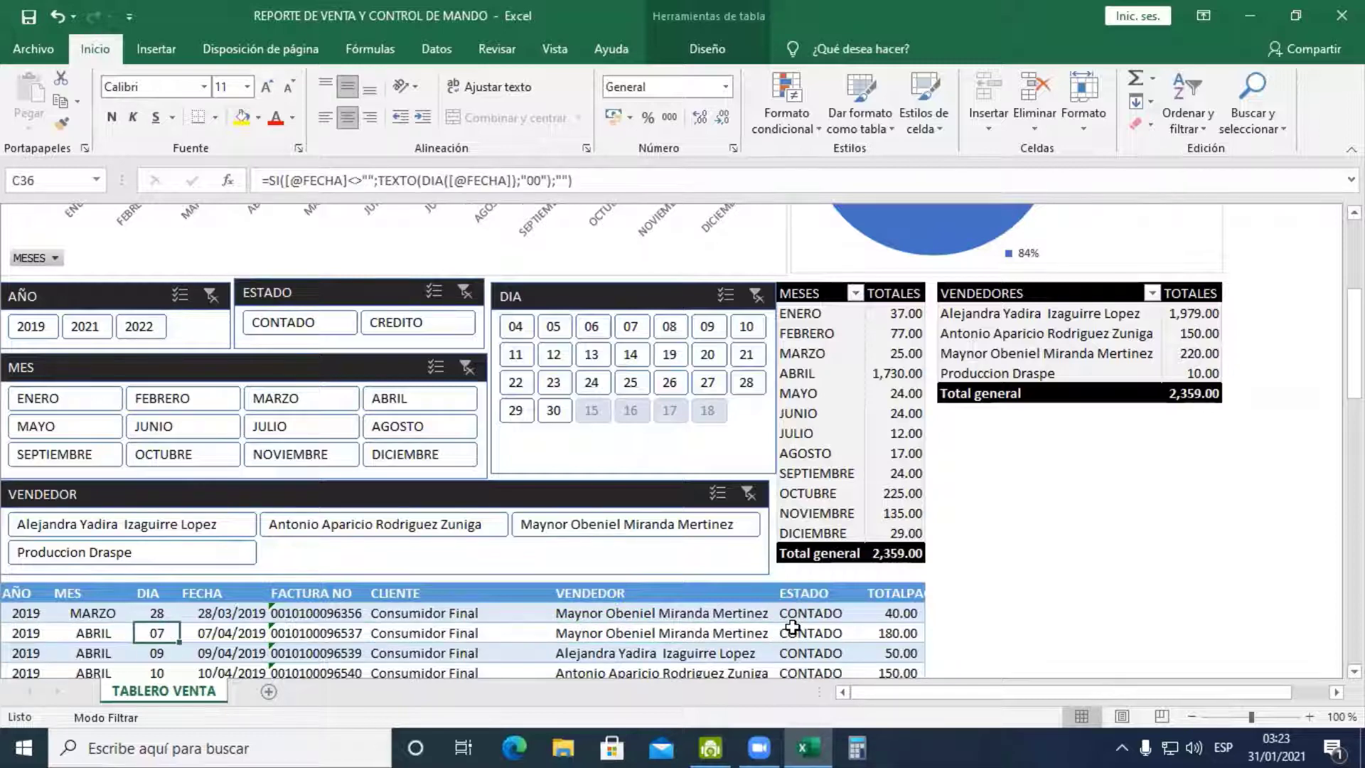
Go to the last sales record, review its cells from FECHA to TOTALPAGO, and return to the TOTALPAGO header
key(Right)
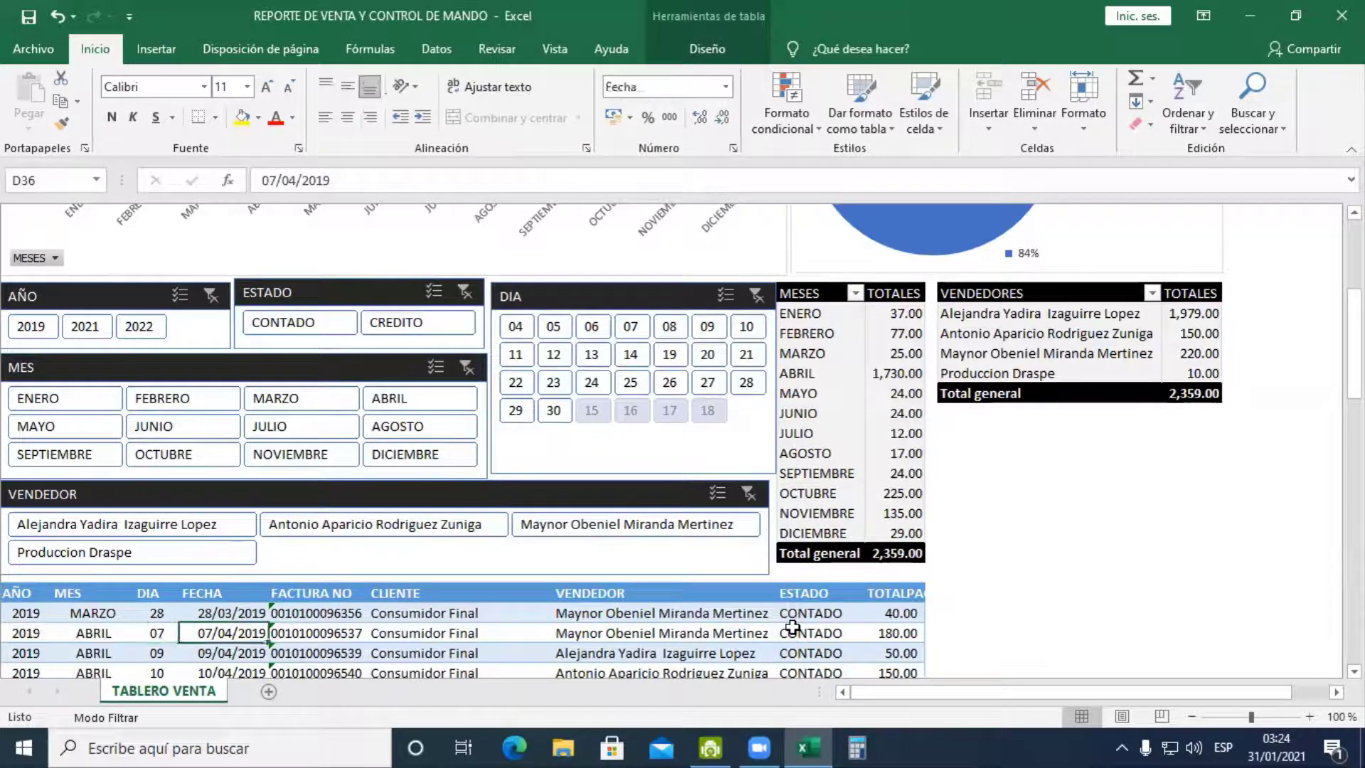
key(ctrl+Down)
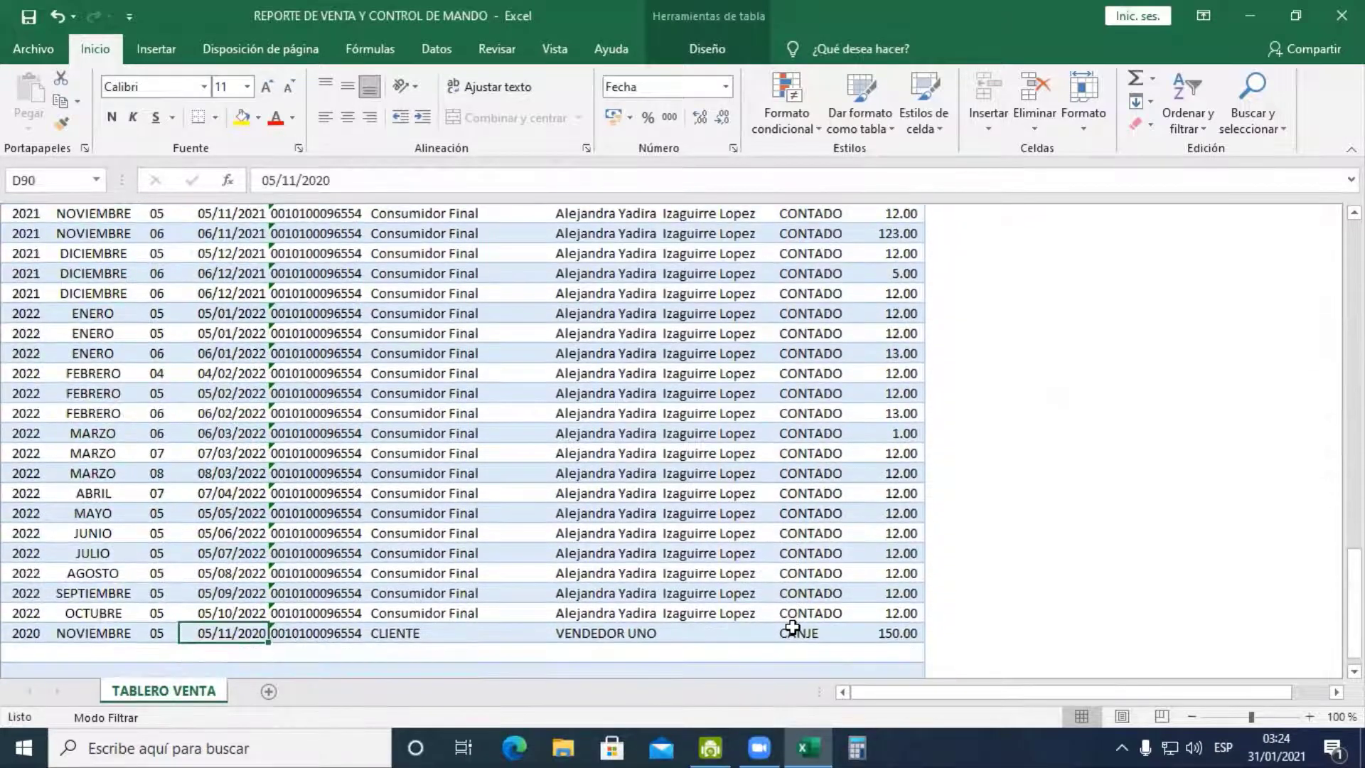
key(Right)
key(Right)
key(Right)
key(Right)
key(Right)
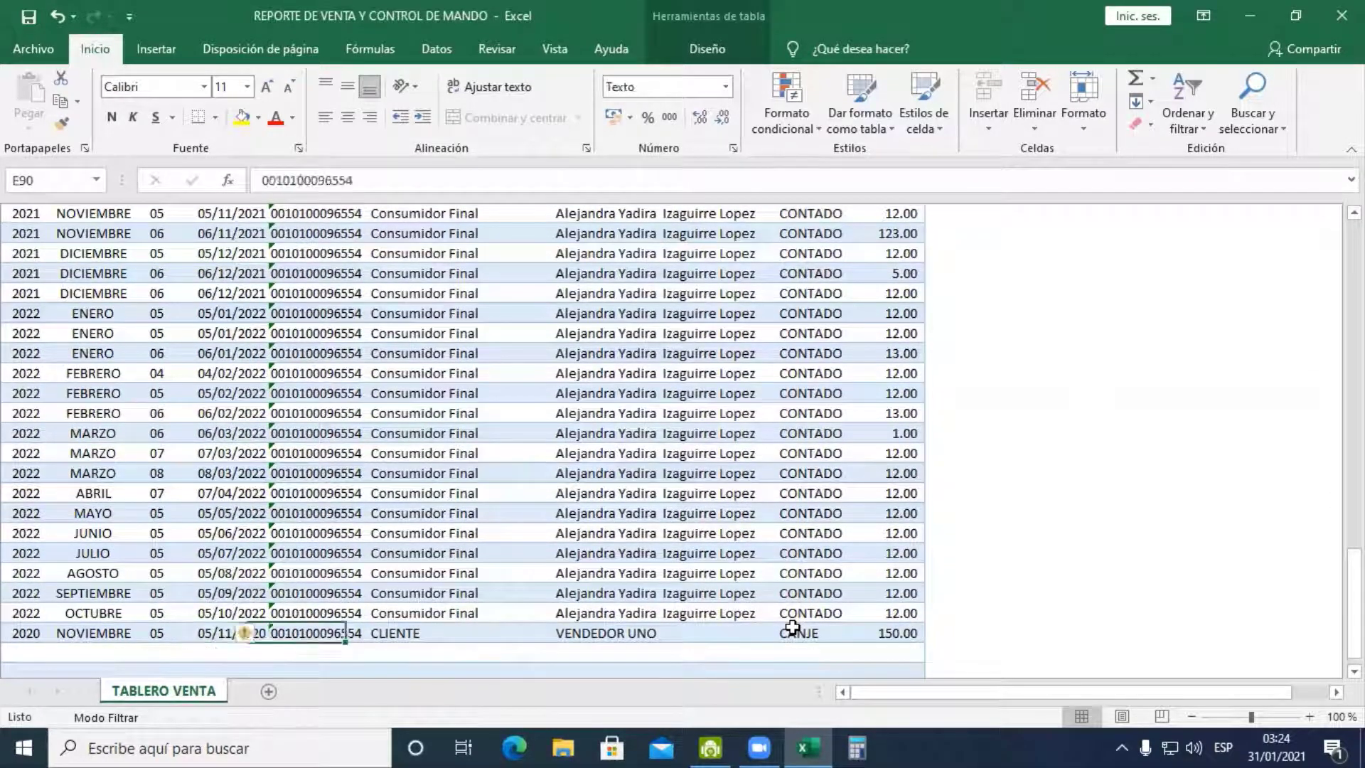
key(ctrl+Up)
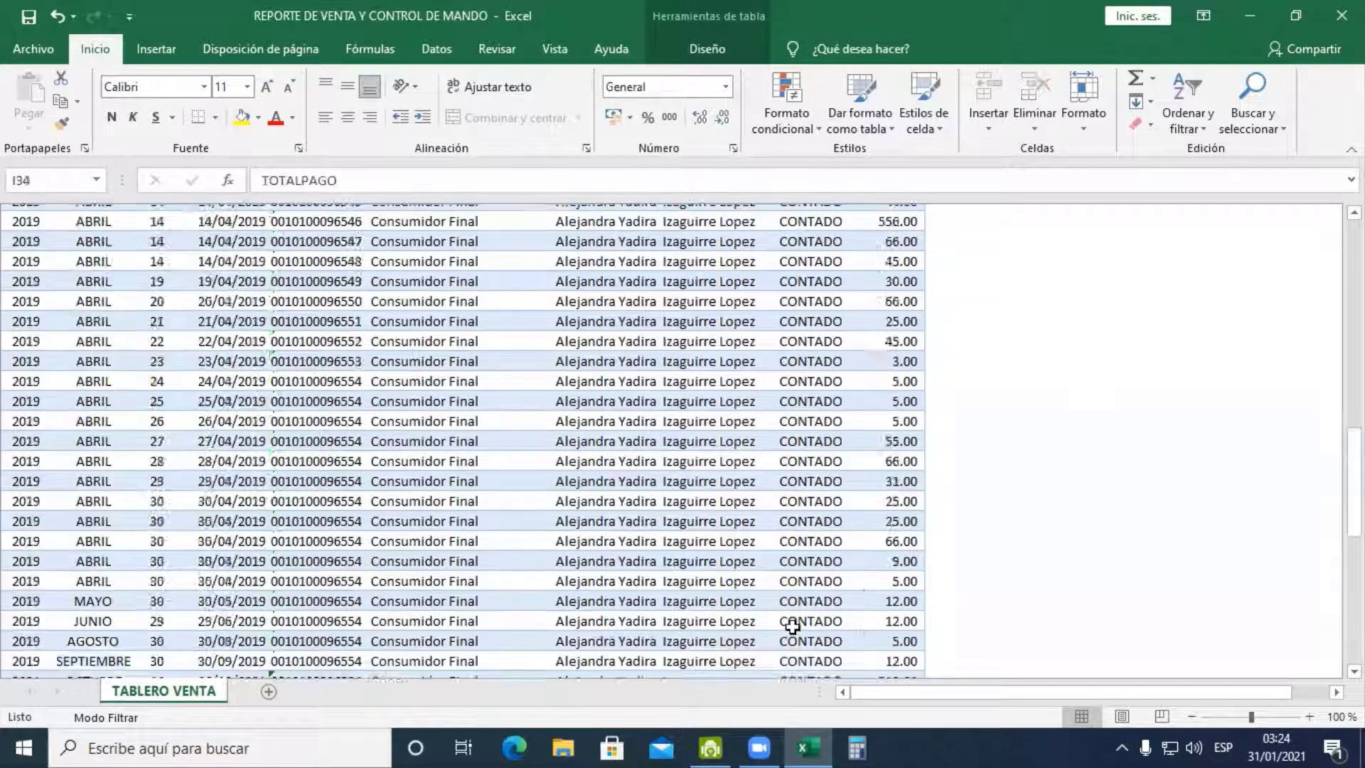
Inspect the MESES and VENDEDORES pivot tables above the sales table, closing the pivot field list
key(ctrl+Up)
key(Up)
key(Up)
key(Up)
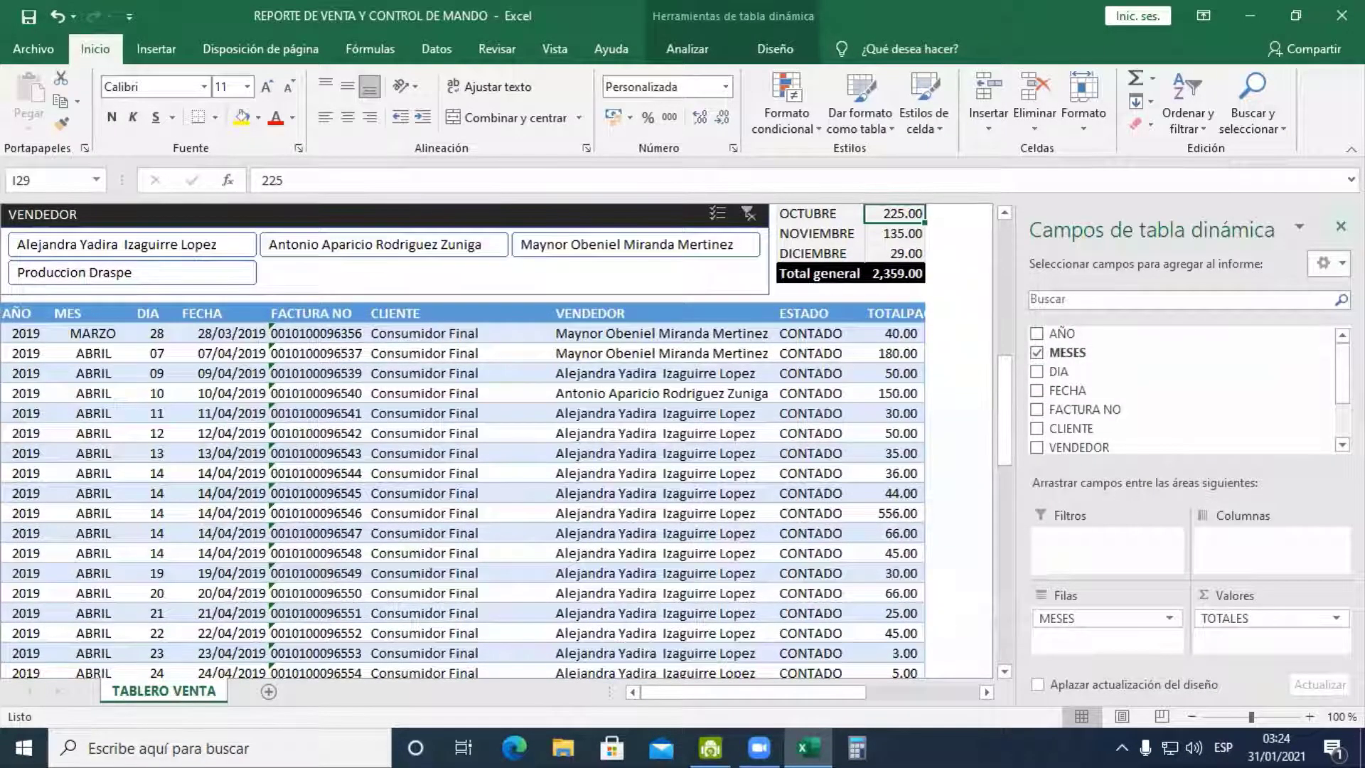
click(1340, 226)
click(893, 373)
scroll(874, 377, up, 3)
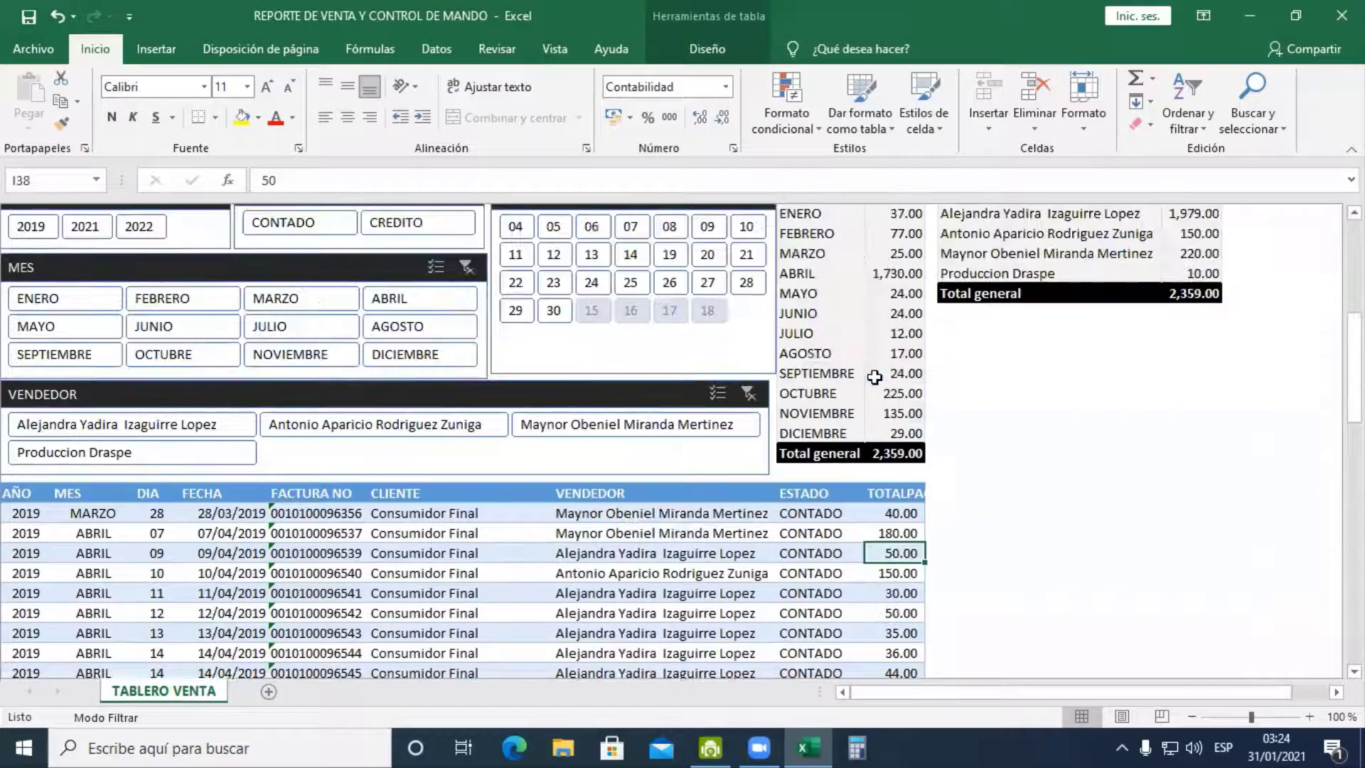
scroll(874, 376, up, 2)
click(829, 358)
click(1080, 364)
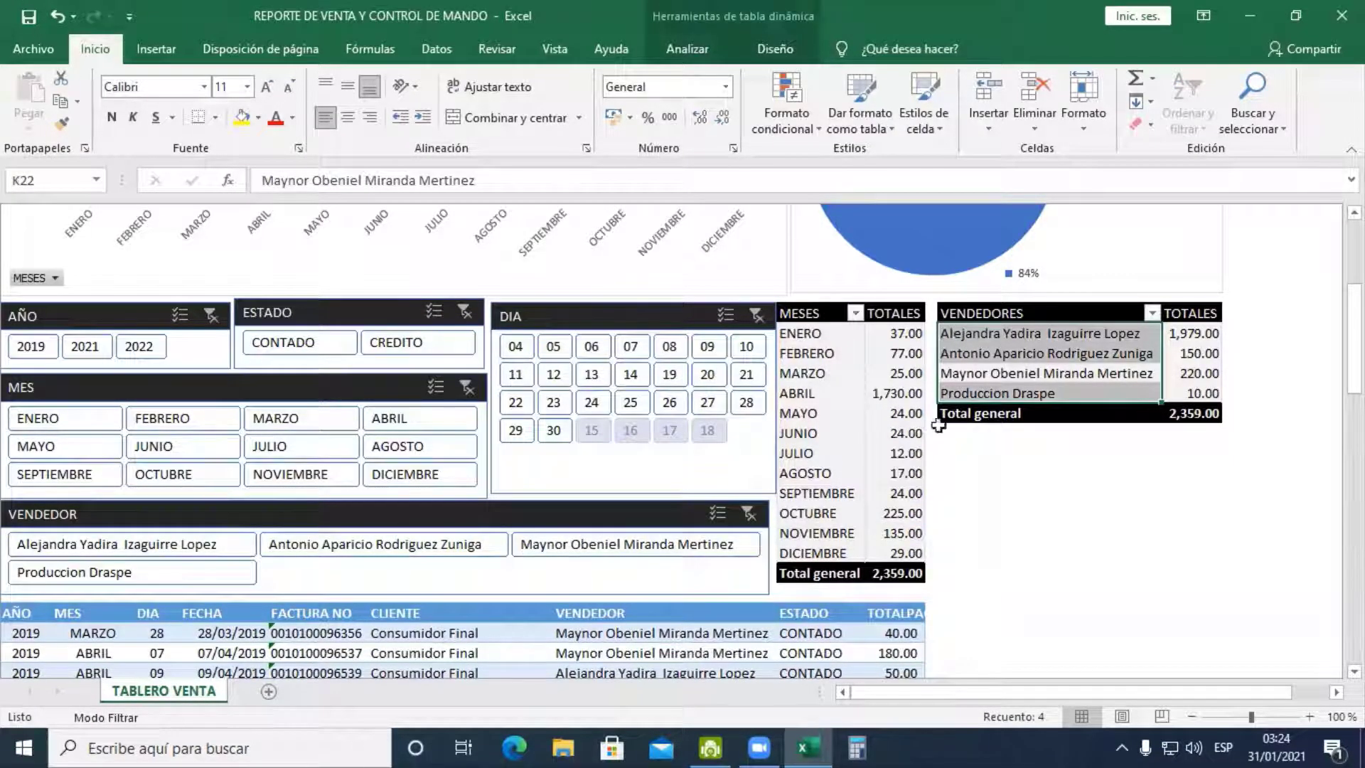
Create a pivot table from the sales table Tabla1 on a new worksheet
scroll(883, 475, down, 3)
click(426, 493)
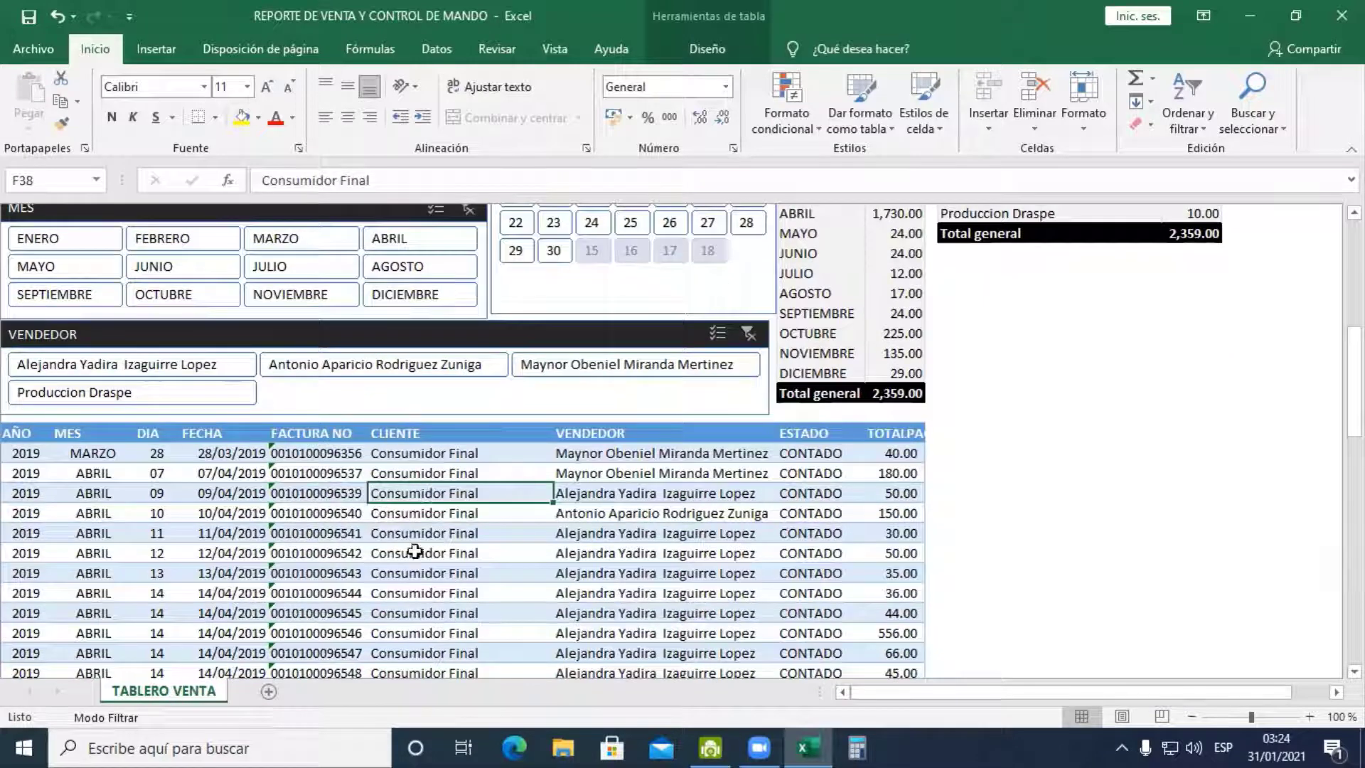
click(702, 49)
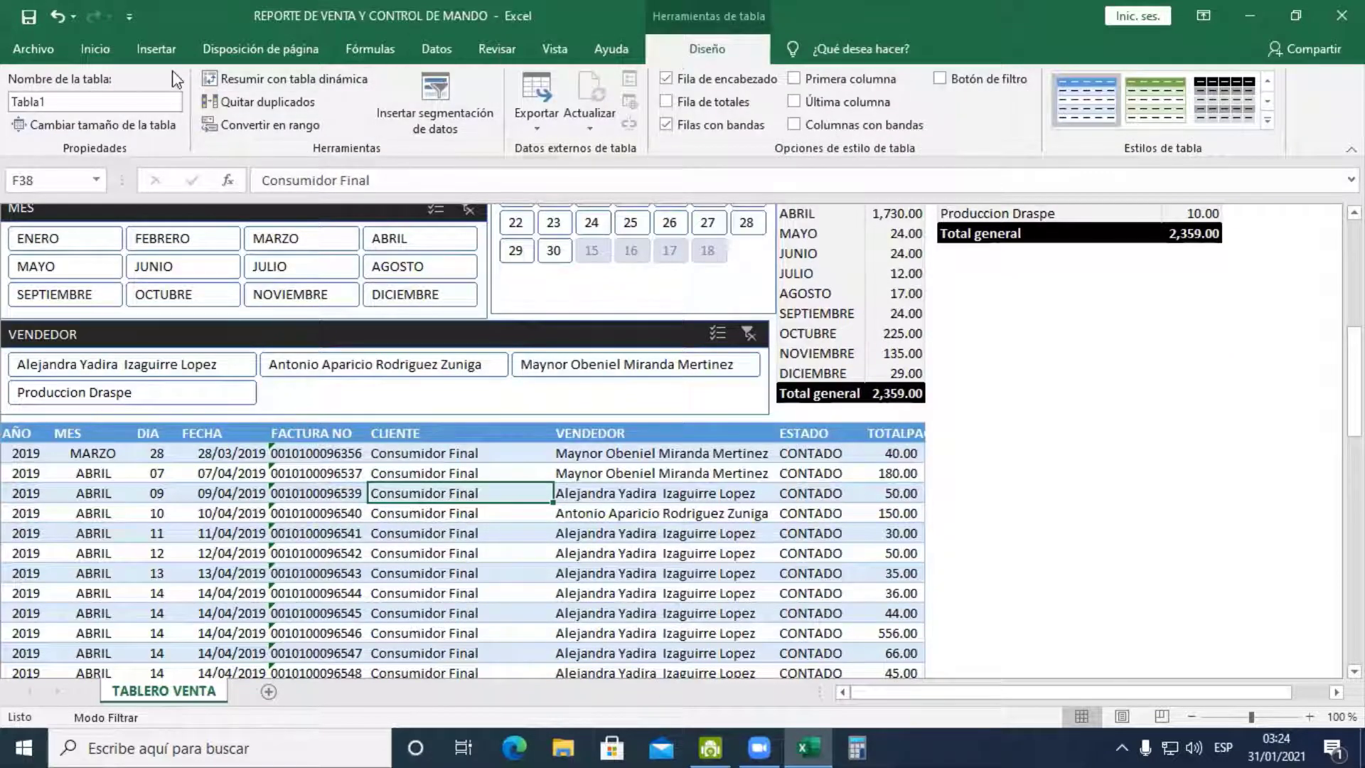
click(161, 51)
click(37, 132)
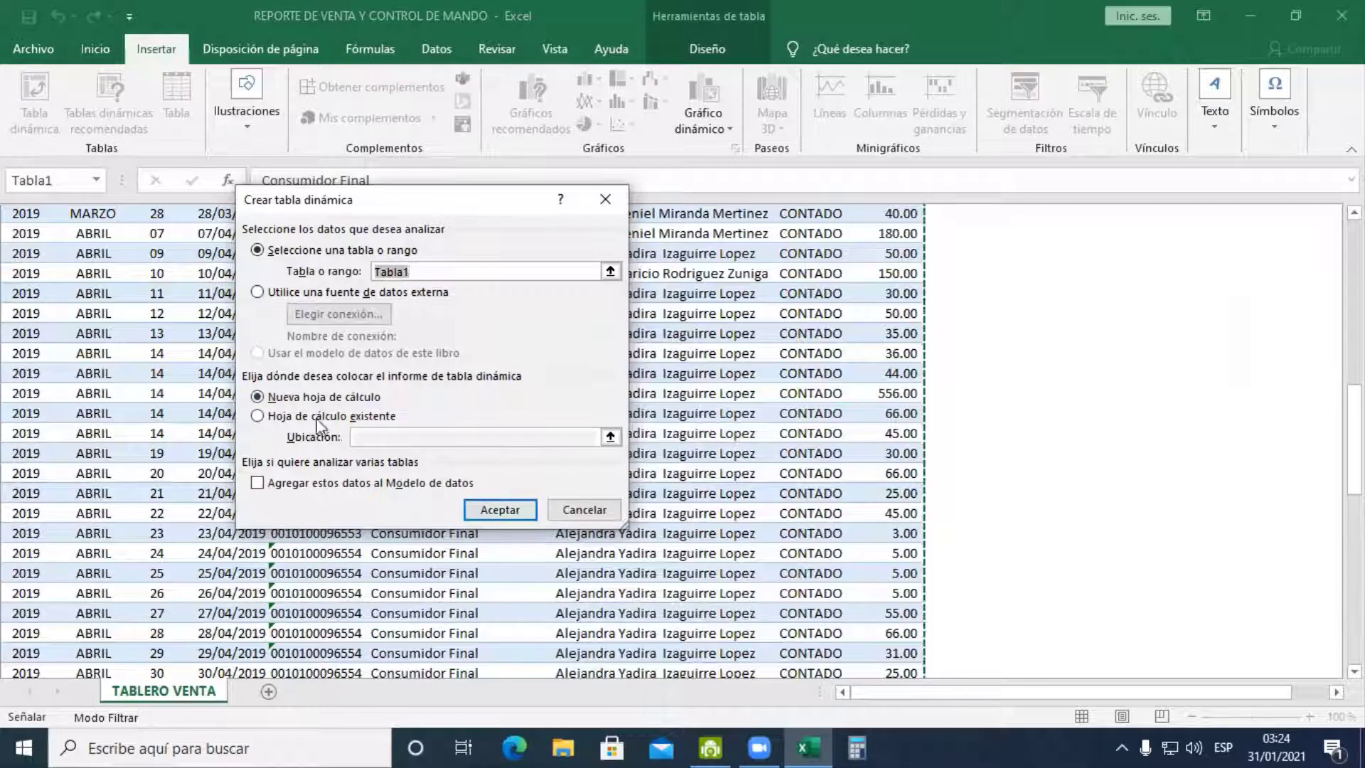
click(505, 509)
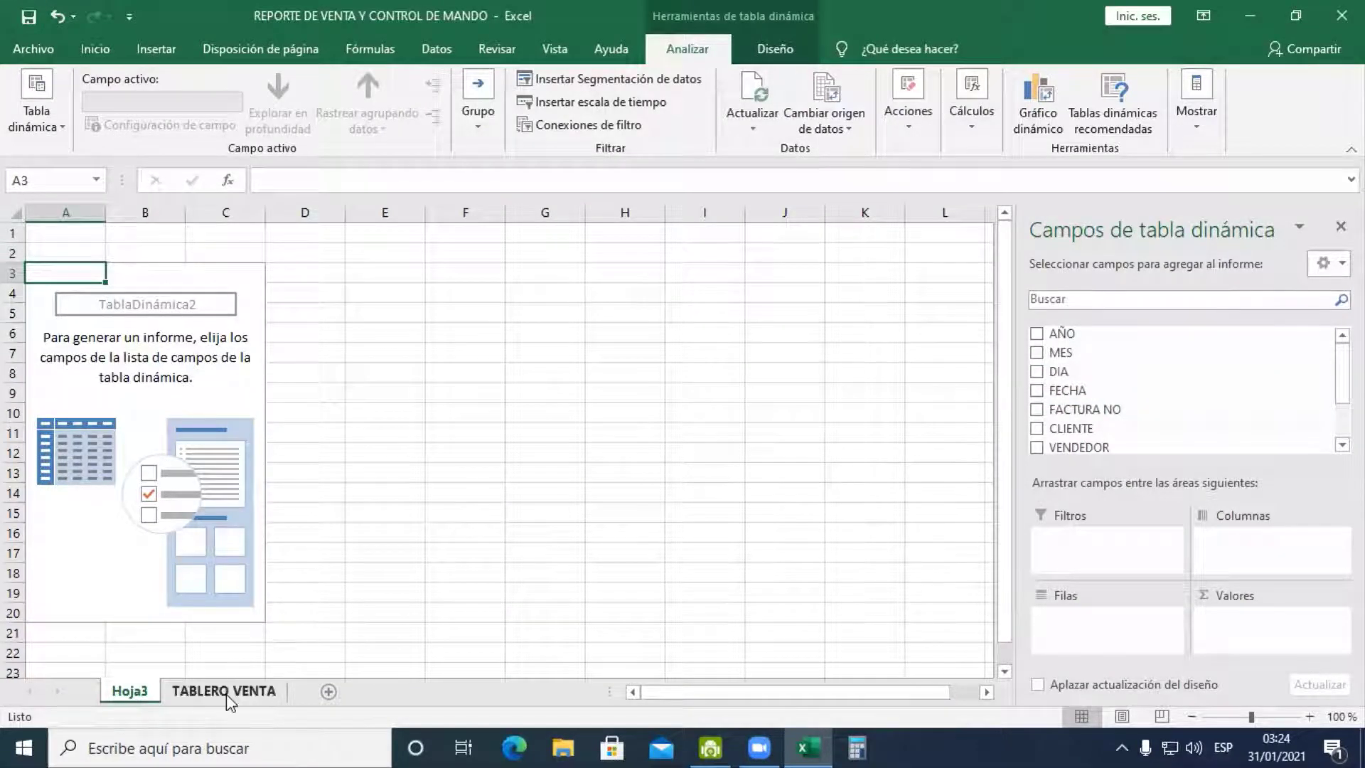
Add MES to the pivot table's rows and TOTALPAGO to its values
drag(1083, 353, 1075, 640)
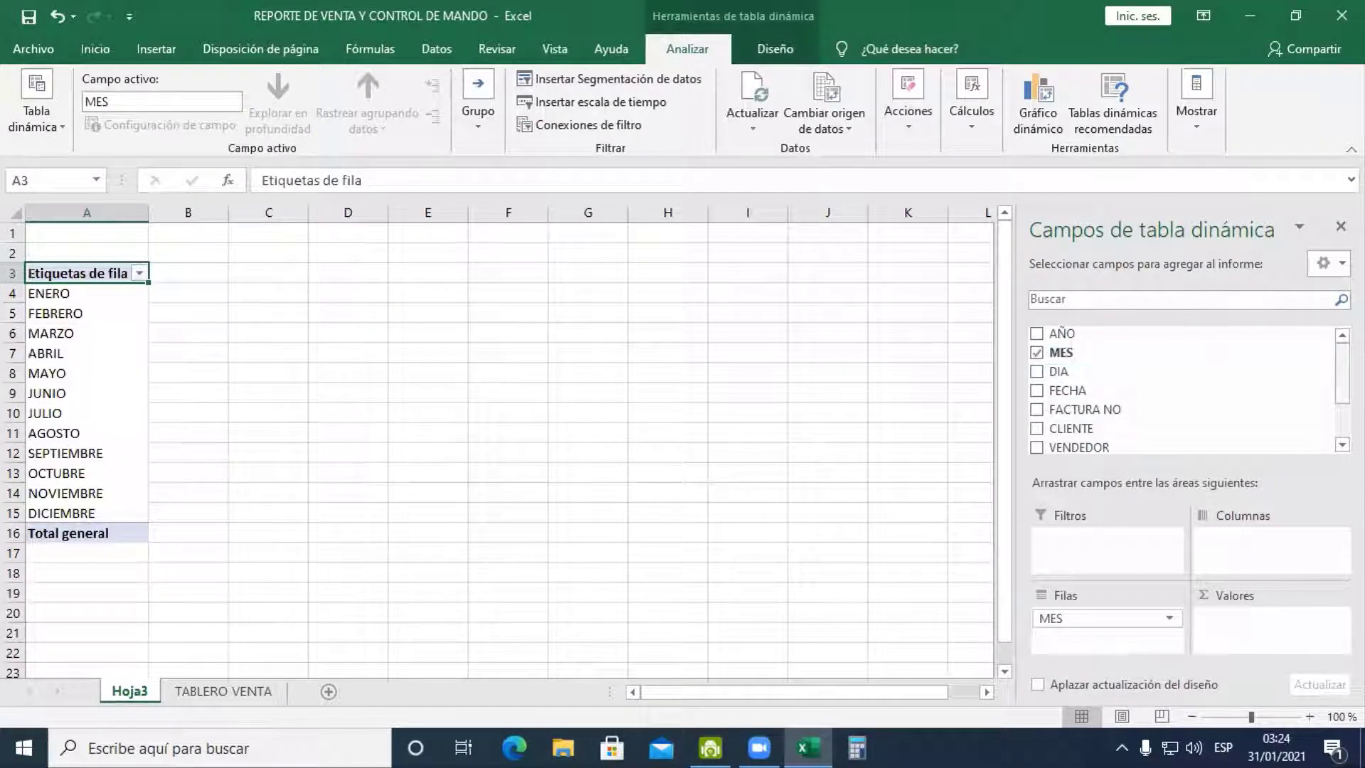
scroll(1283, 420, down, 2)
drag(1123, 419, 1221, 617)
Format the pivot table's TOTALPAGO sums as numbers with two decimals and a thousands separator, and close the field list
click(274, 356)
right_click(275, 356)
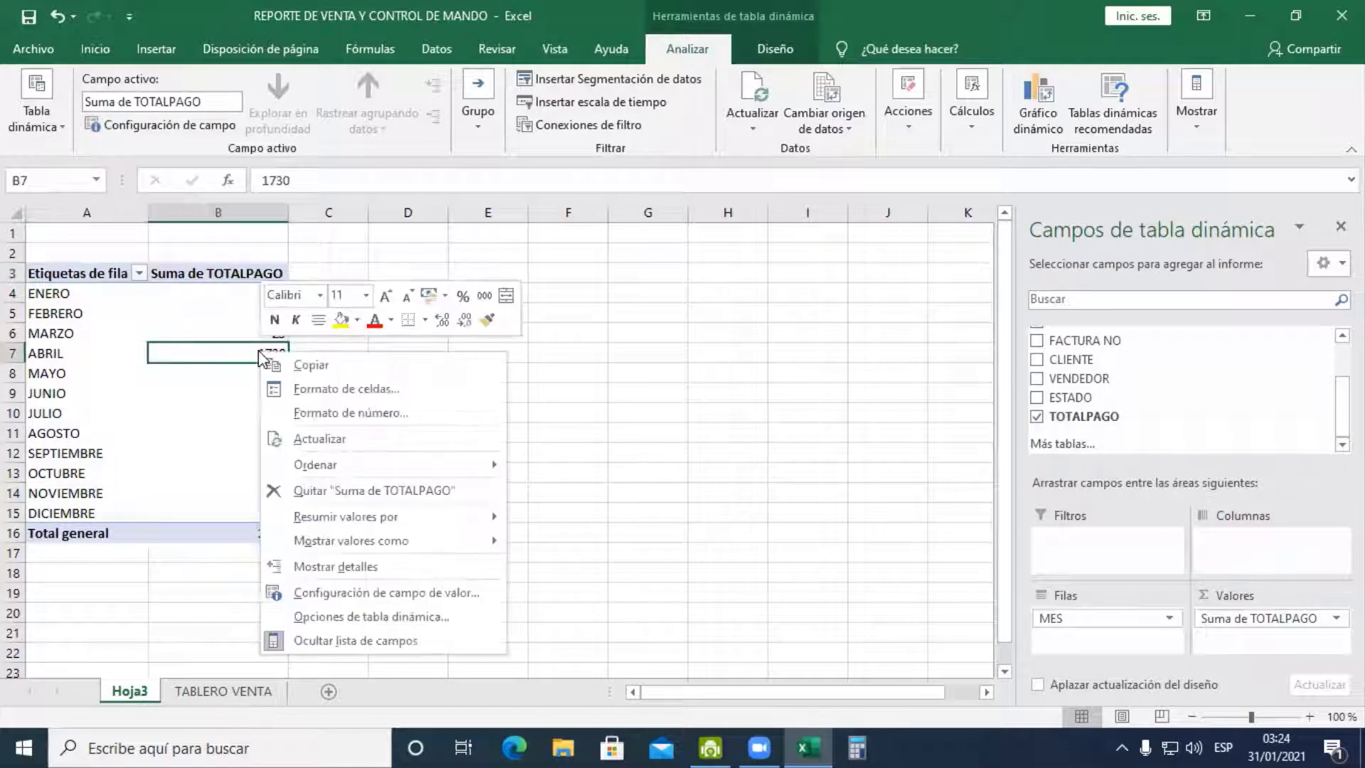
click(386, 410)
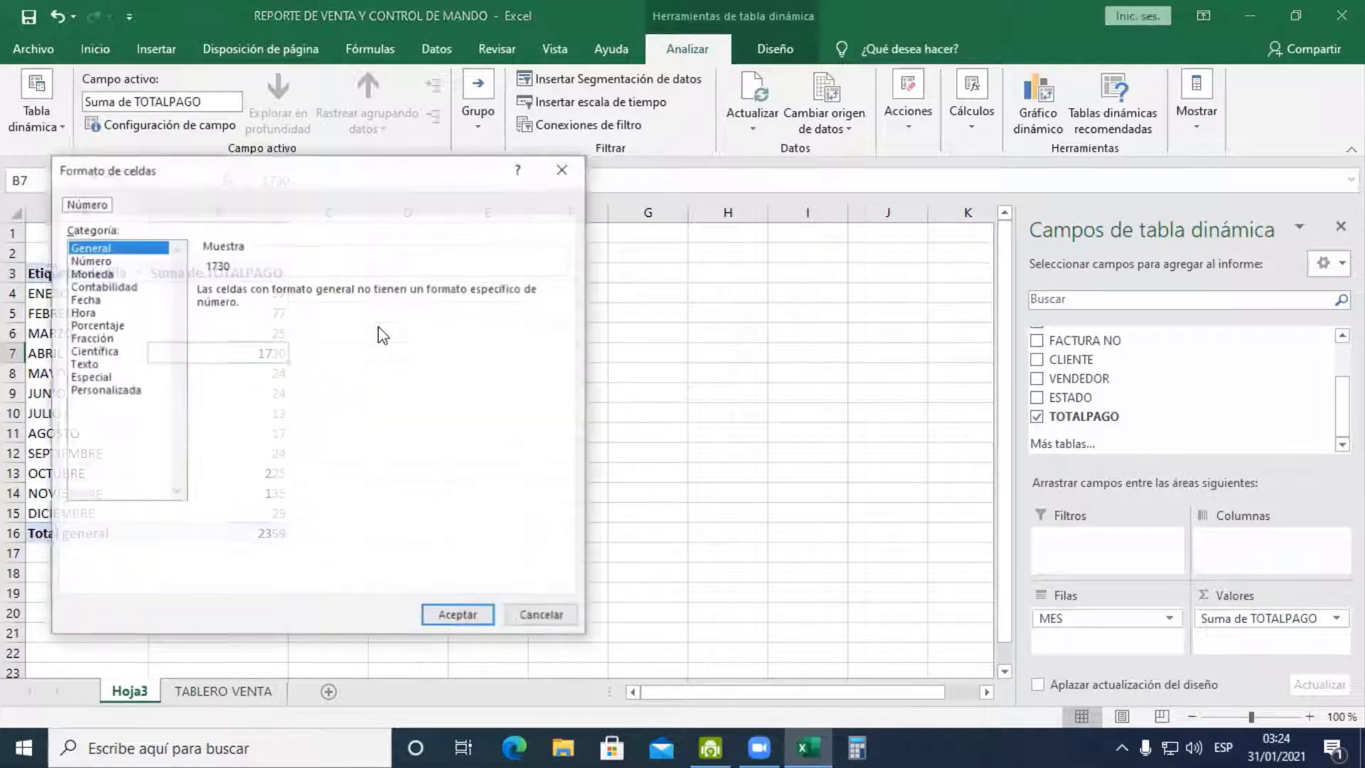
click(89, 260)
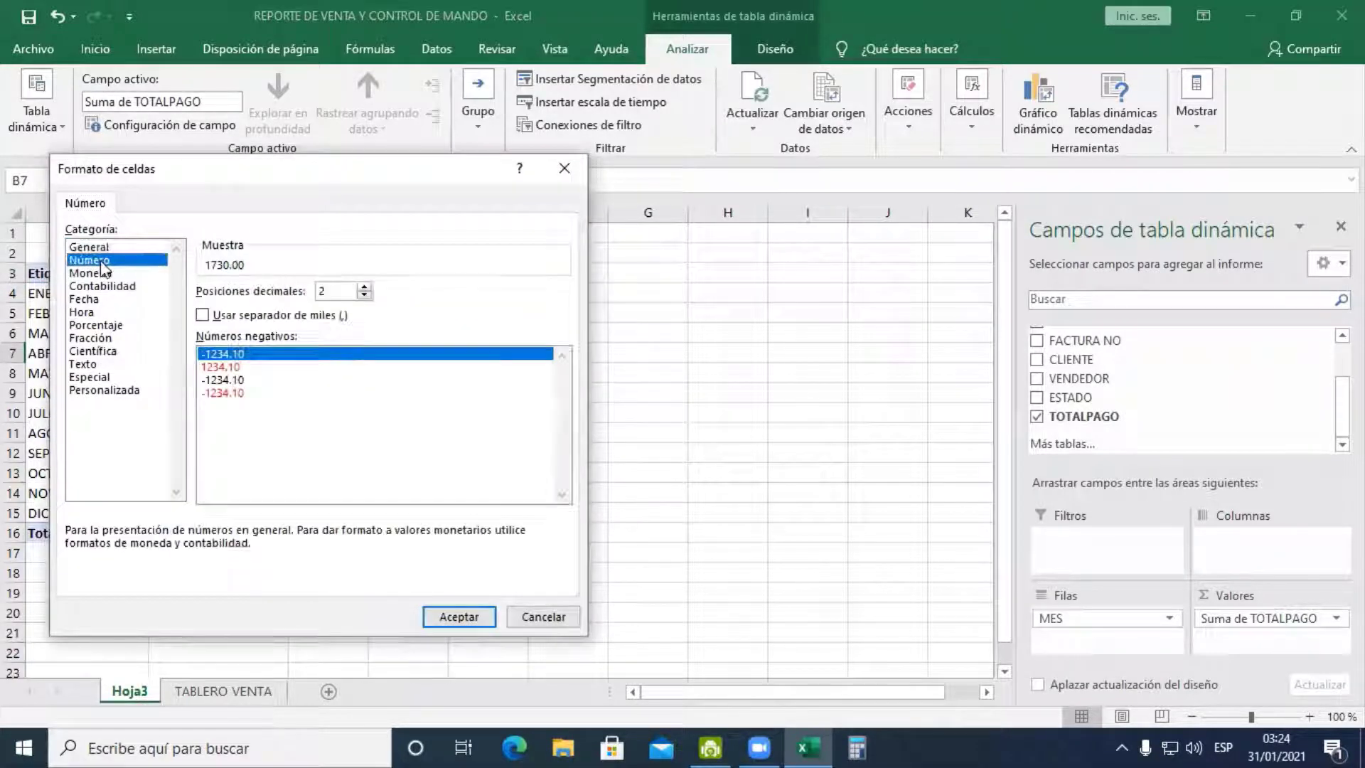
click(246, 316)
click(455, 615)
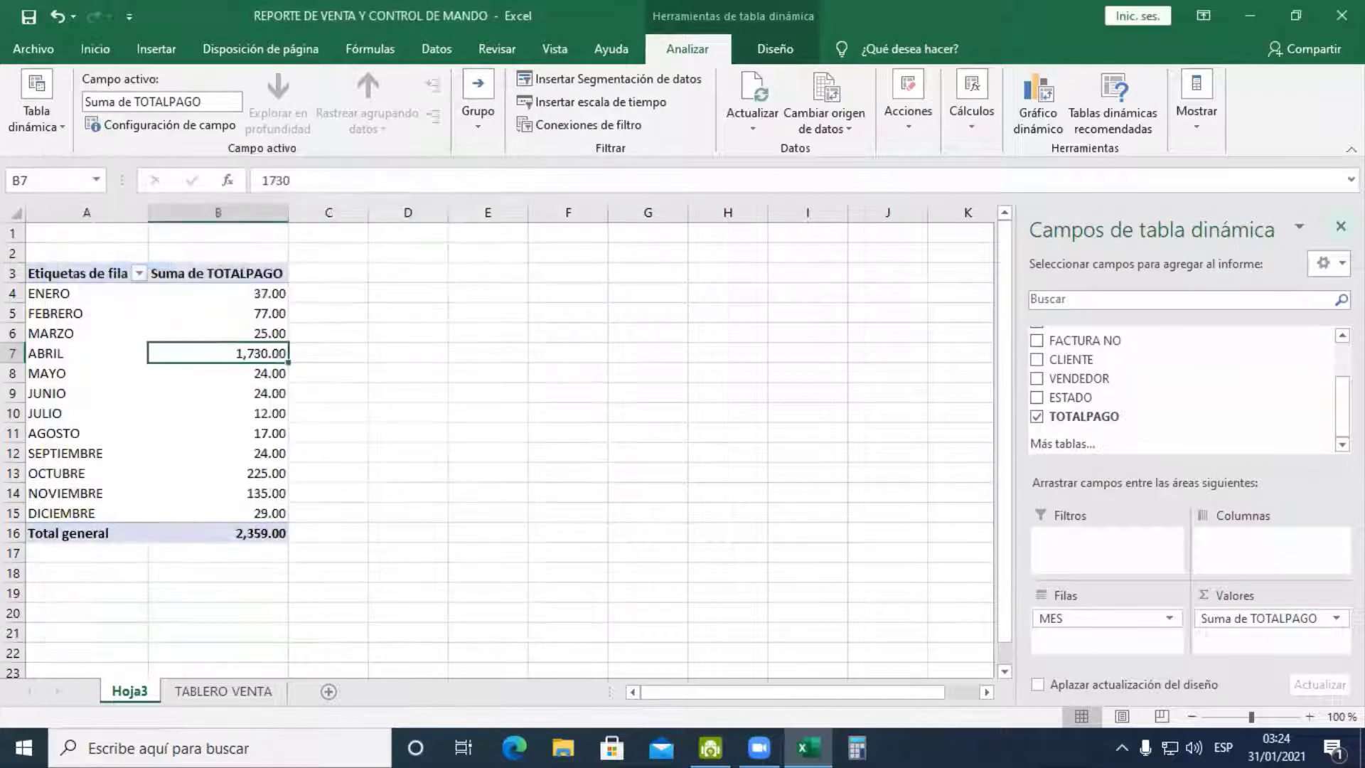
click(1341, 226)
Return to the TABLERO VENTA sheet and examine the month labels of the MESES pivot table alongside the slicers and charts
click(226, 691)
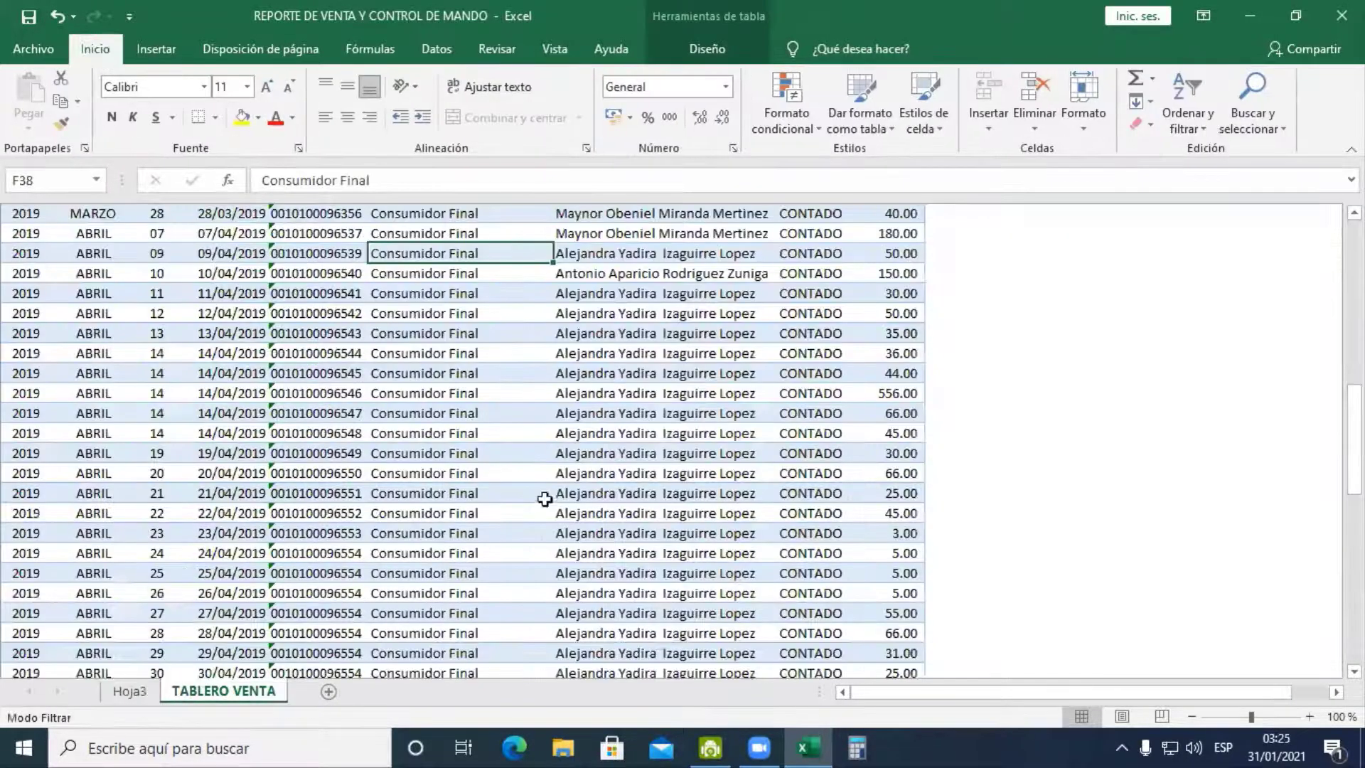
scroll(545, 494, up, 10)
scroll(548, 484, down, 2)
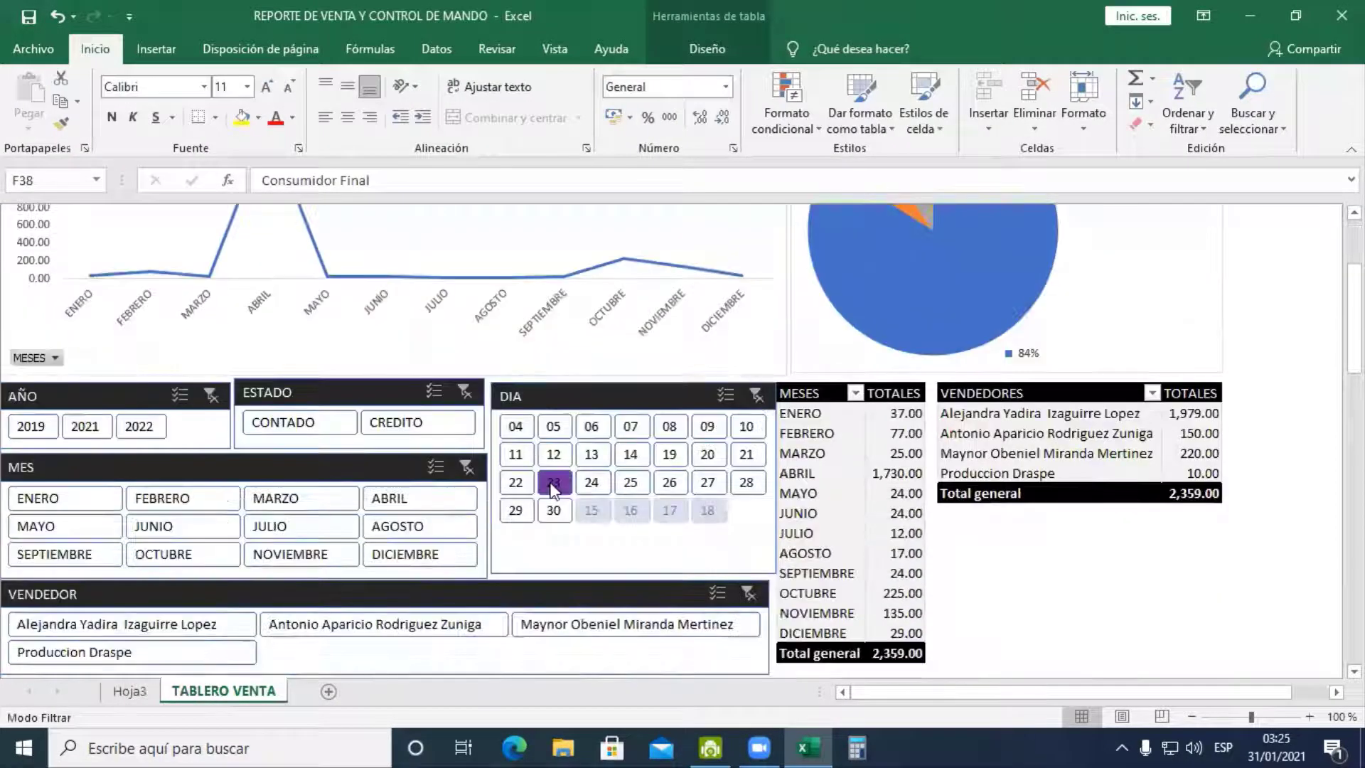
scroll(554, 487, down, 1)
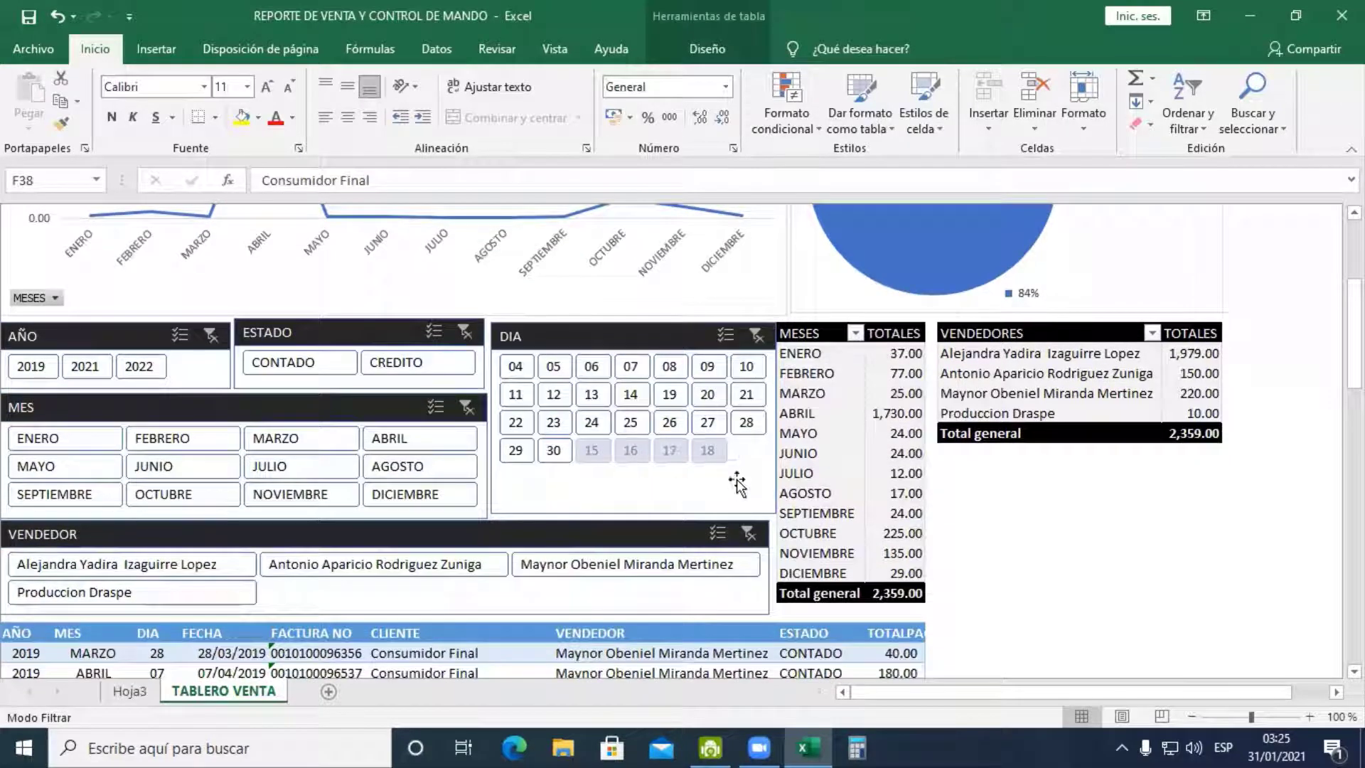
click(813, 477)
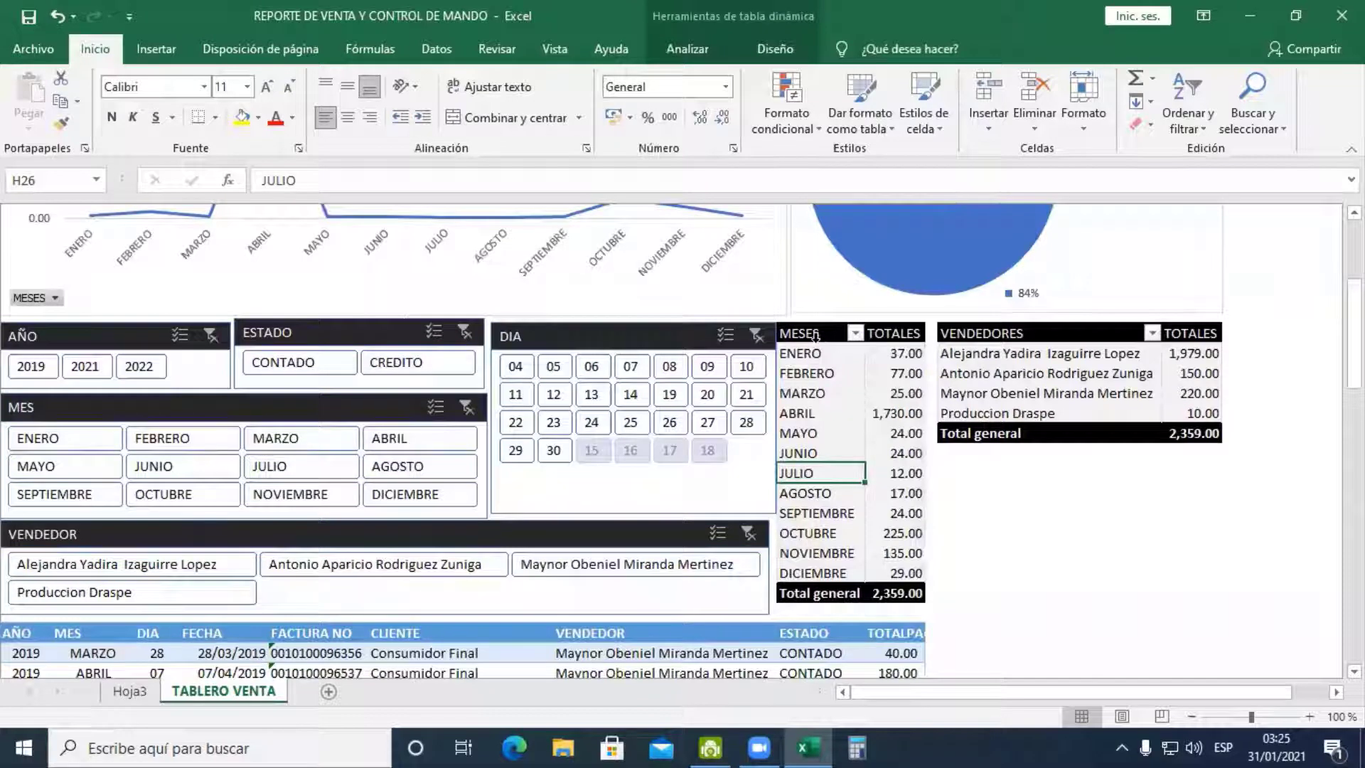
drag(816, 352, 821, 572)
click(839, 503)
scroll(506, 547, down, 3)
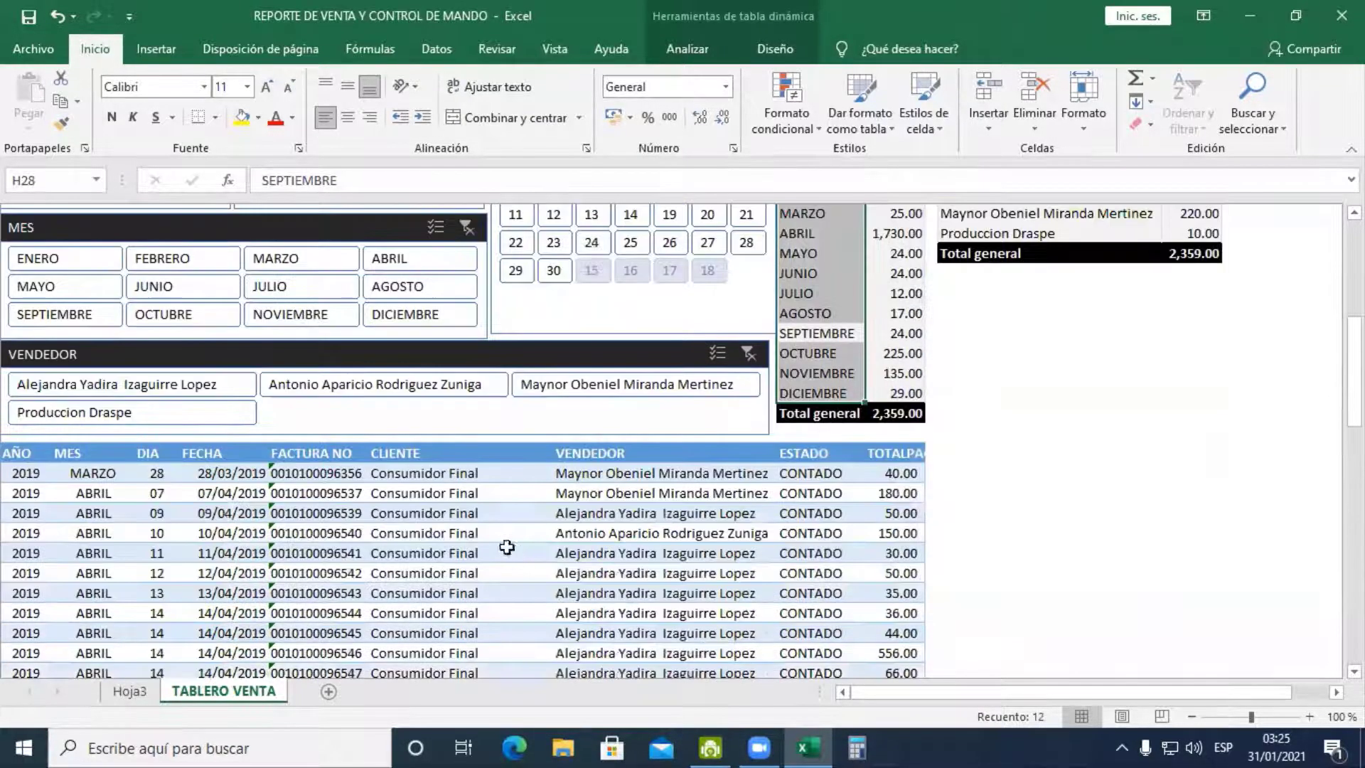
scroll(247, 511, up, 6)
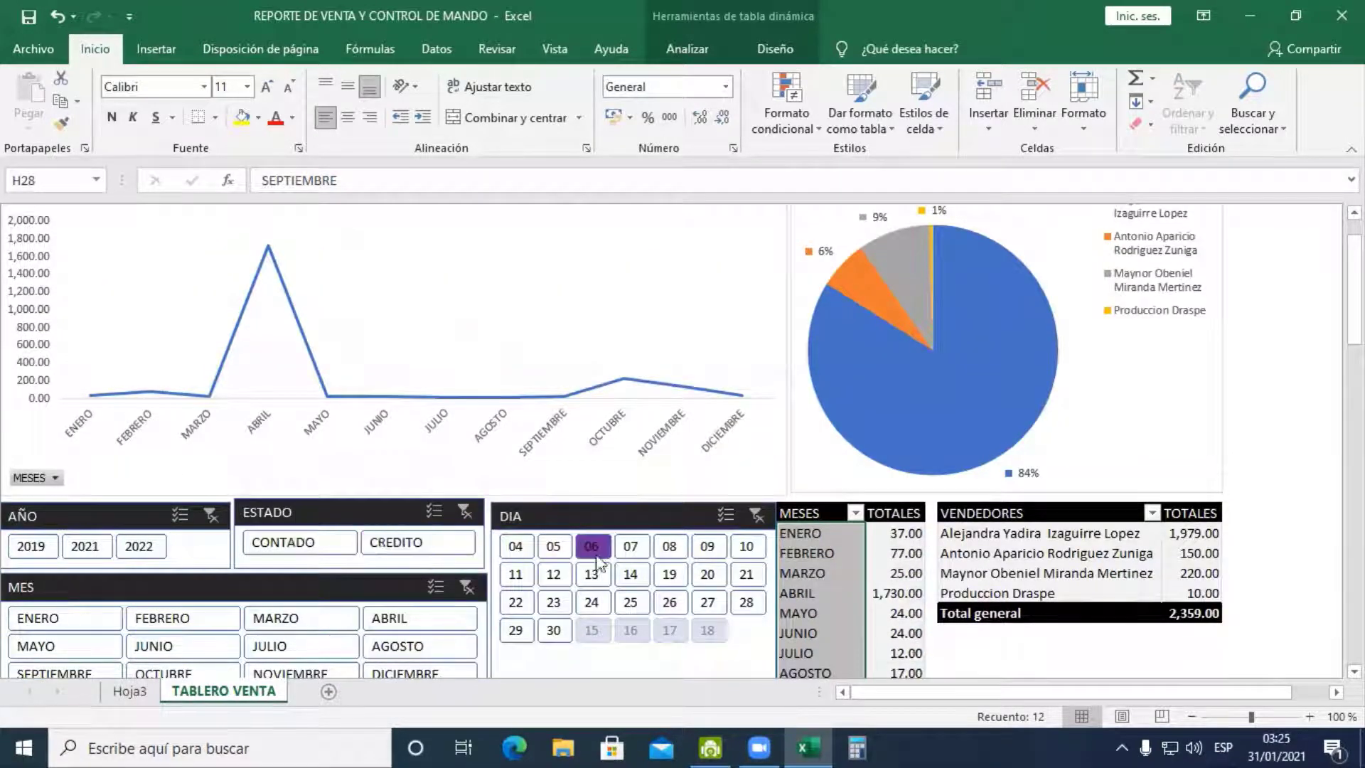
click(818, 514)
scroll(820, 517, down, 4)
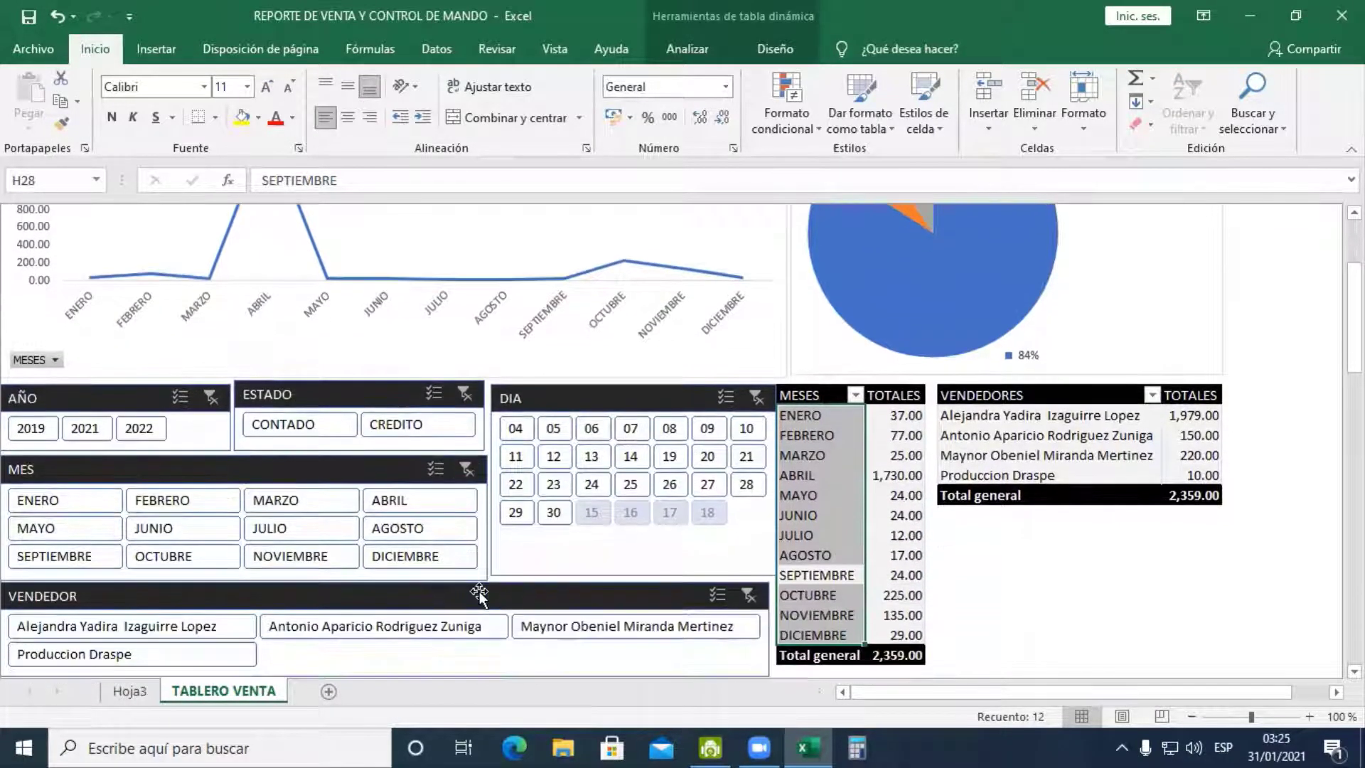
Examine the cells directly below the MESES pivot table's total row, where the sales table begins
click(817, 532)
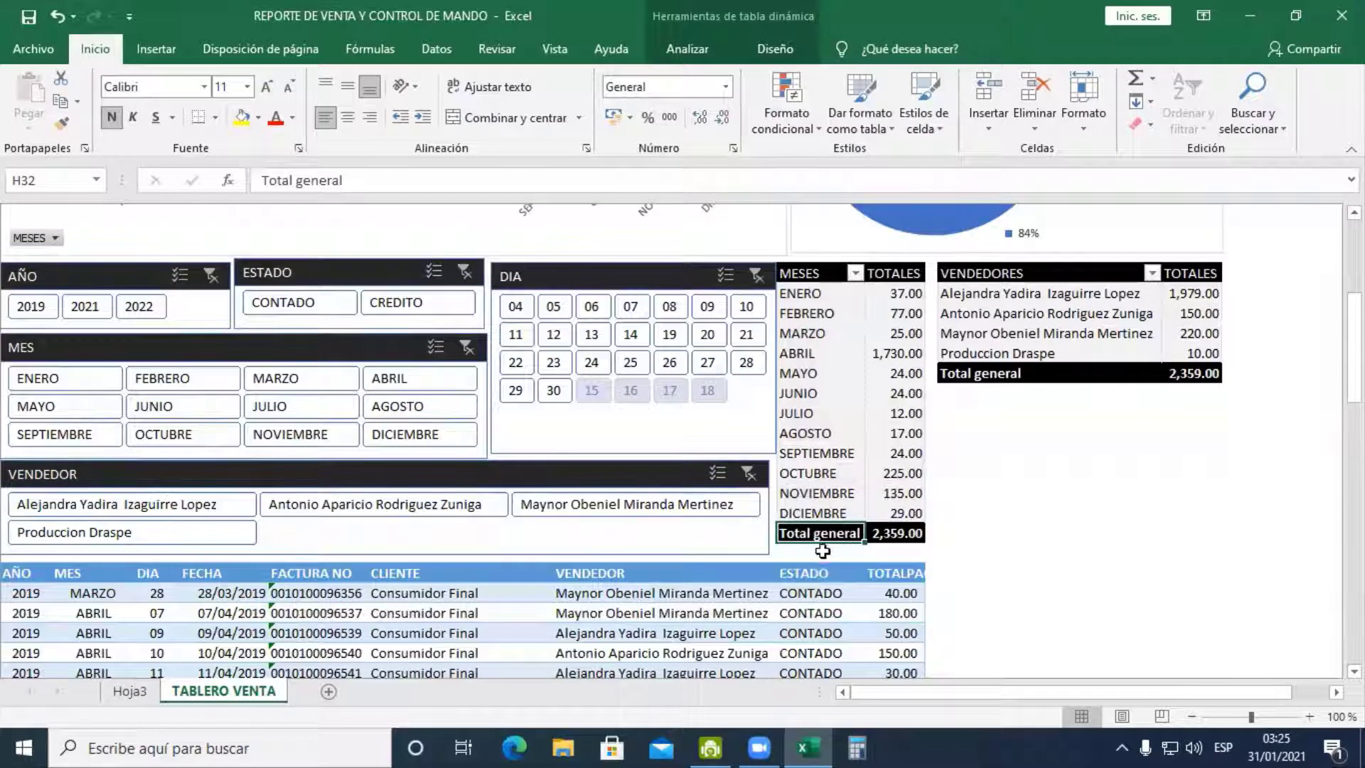
drag(792, 553, 927, 678)
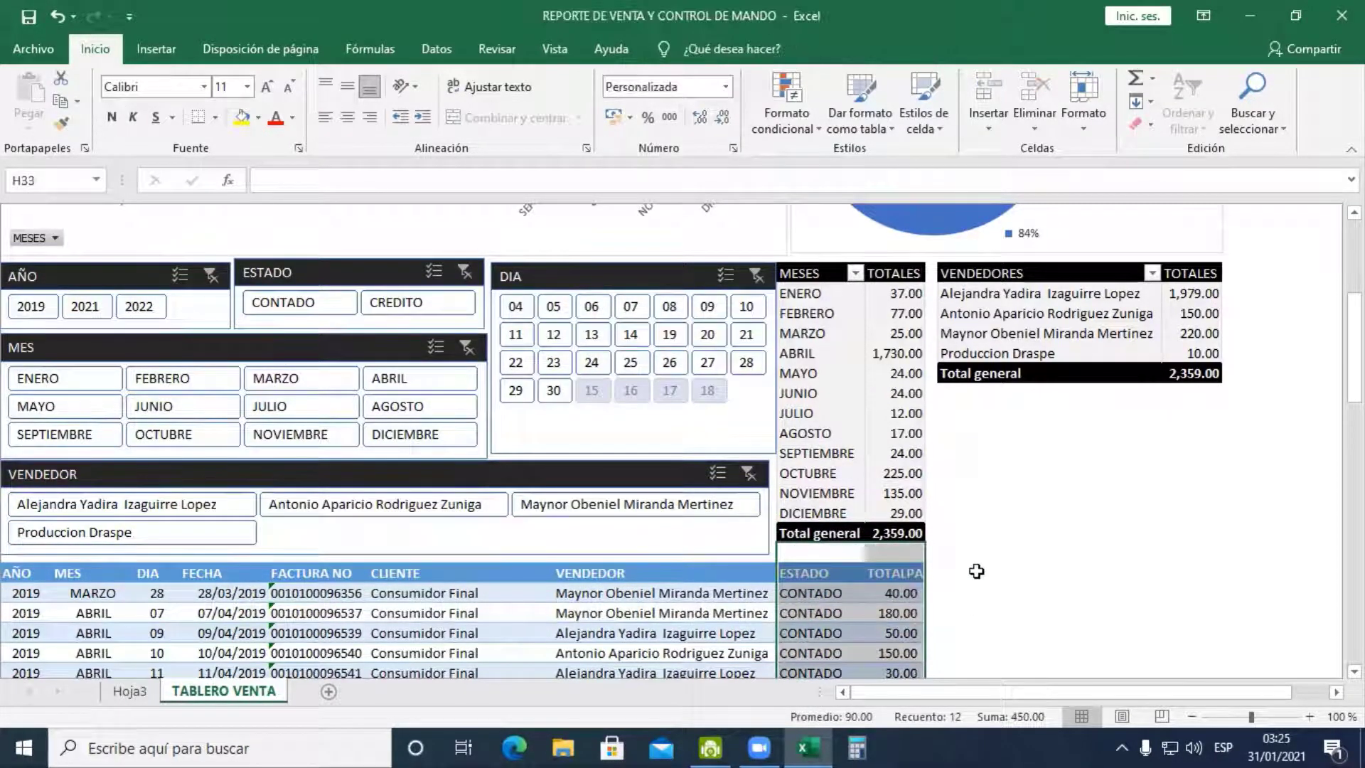
click(968, 551)
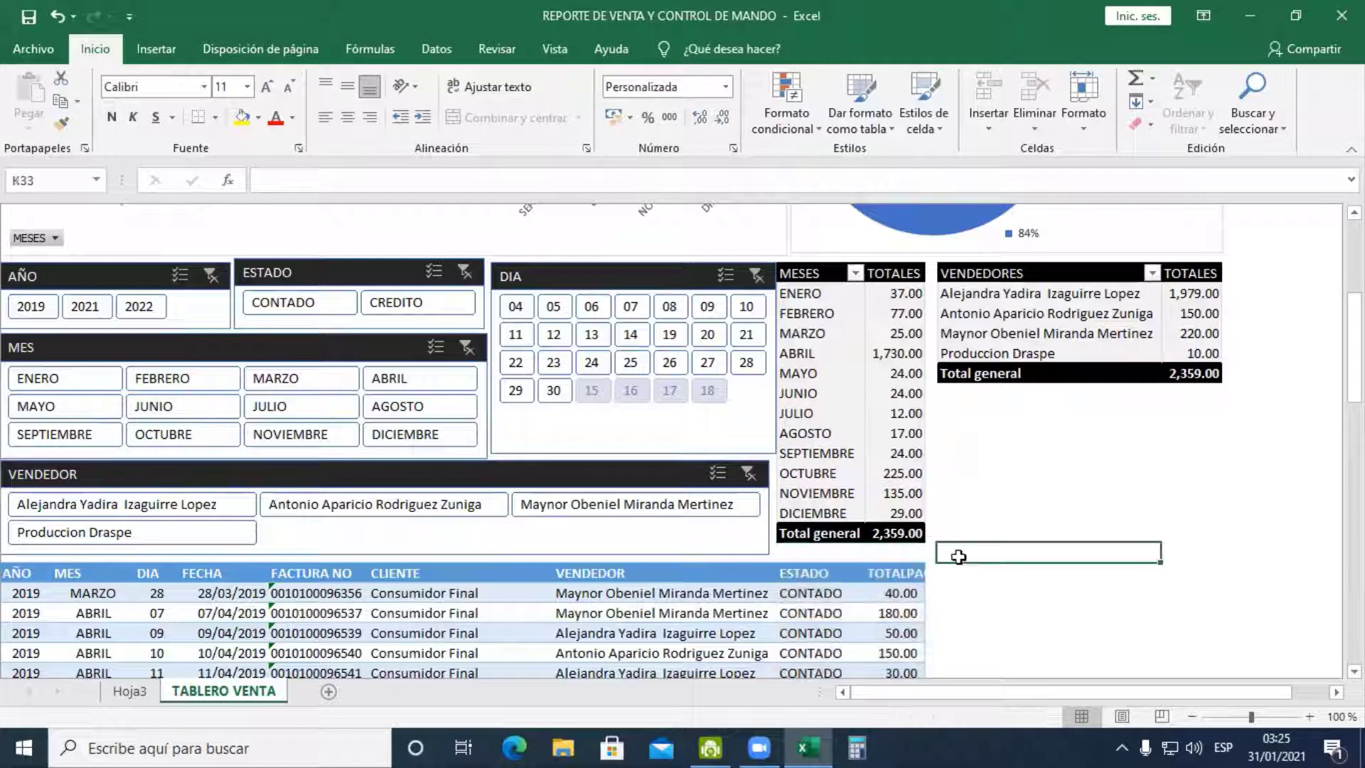
click(894, 471)
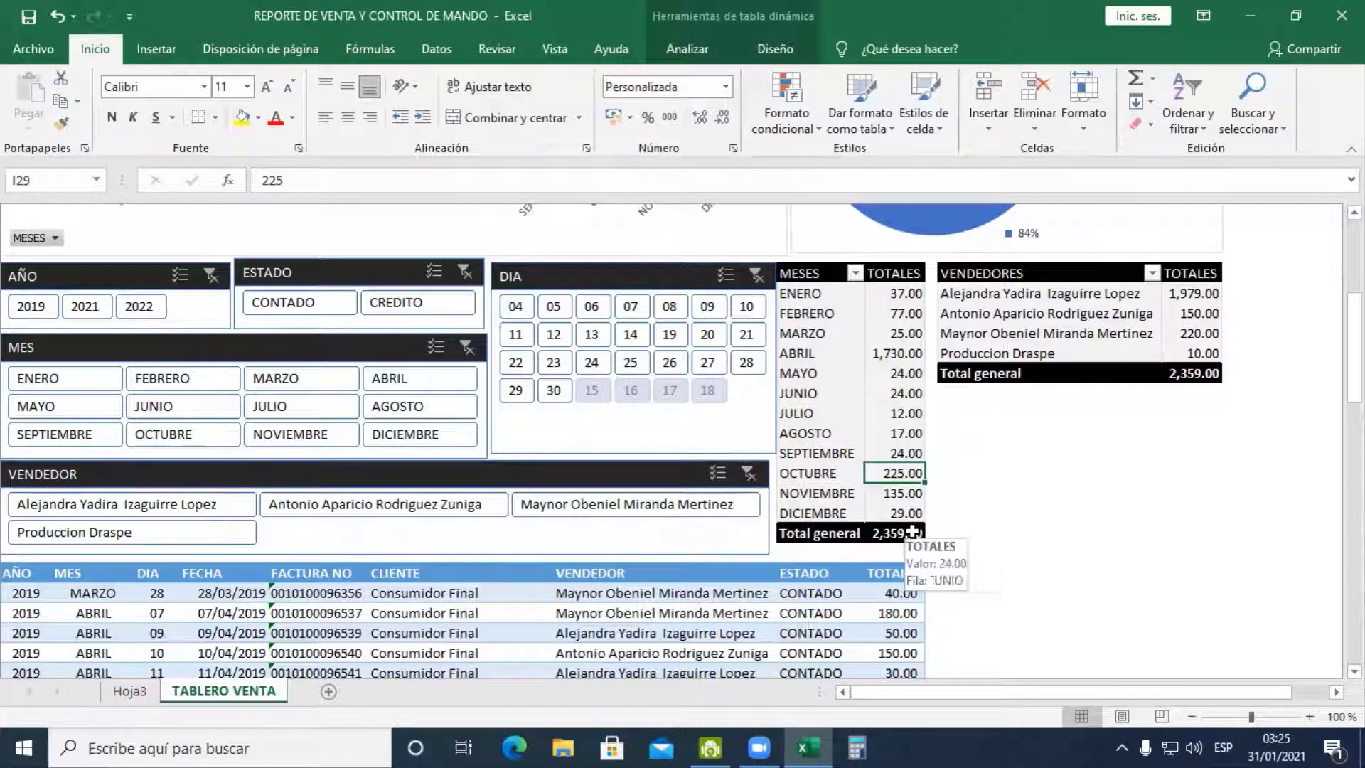
drag(806, 559, 944, 633)
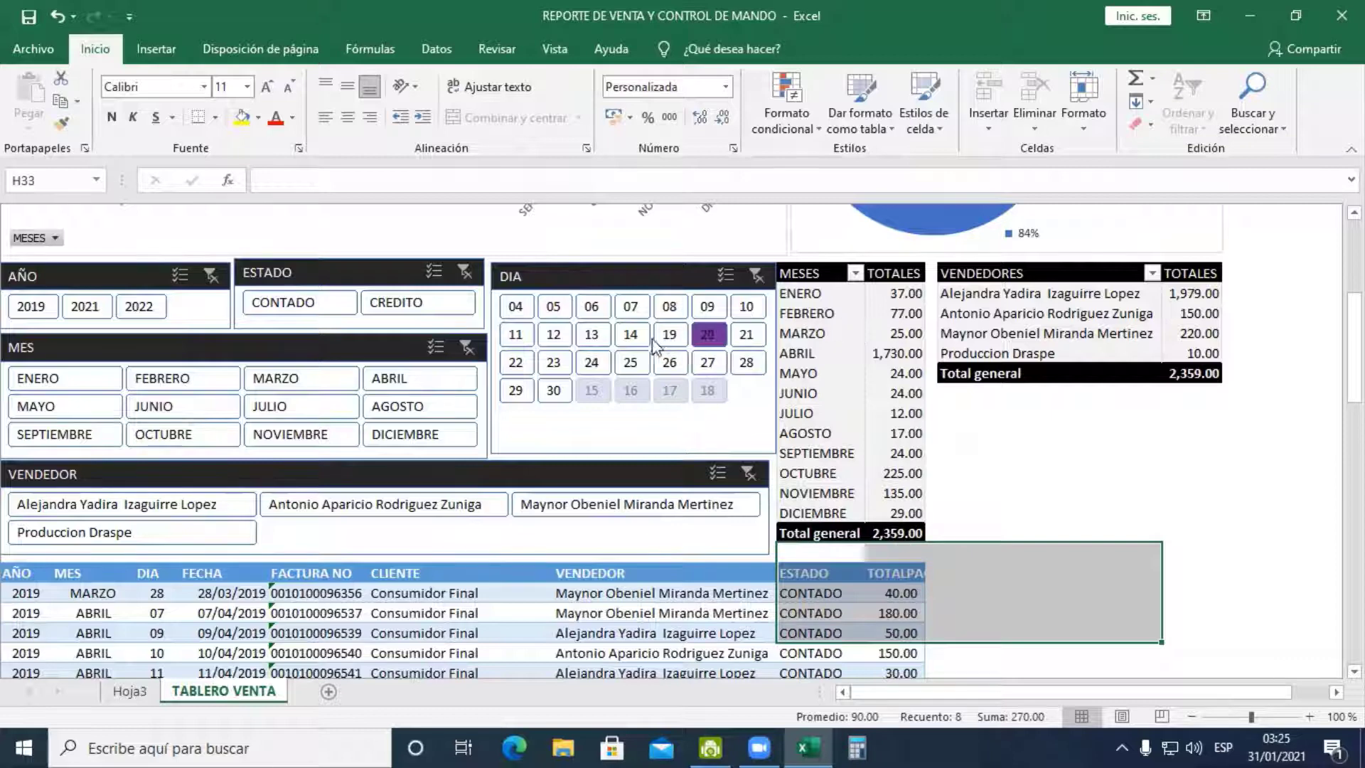
Test the DIA slicer with day 13, clear its filter, and check the lower rows of the MESES pivot table
click(583, 340)
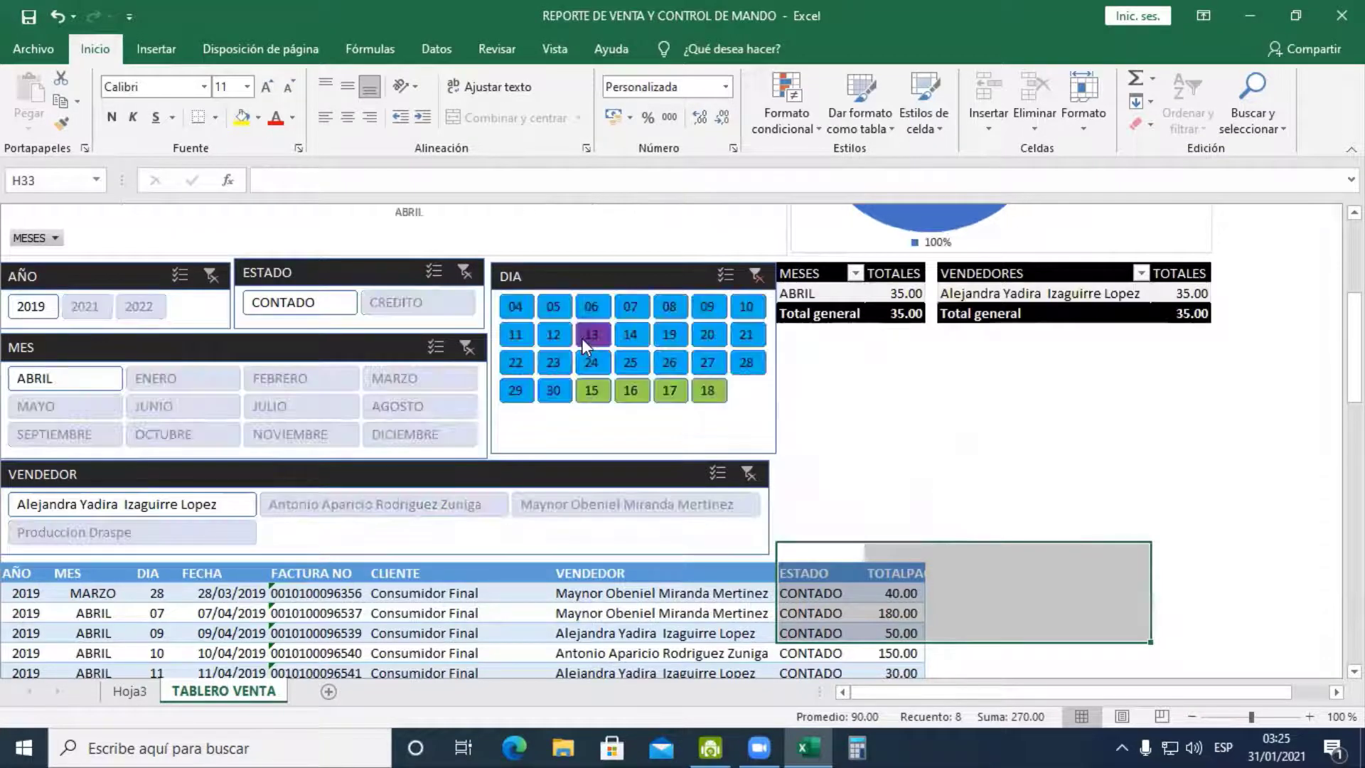
click(749, 279)
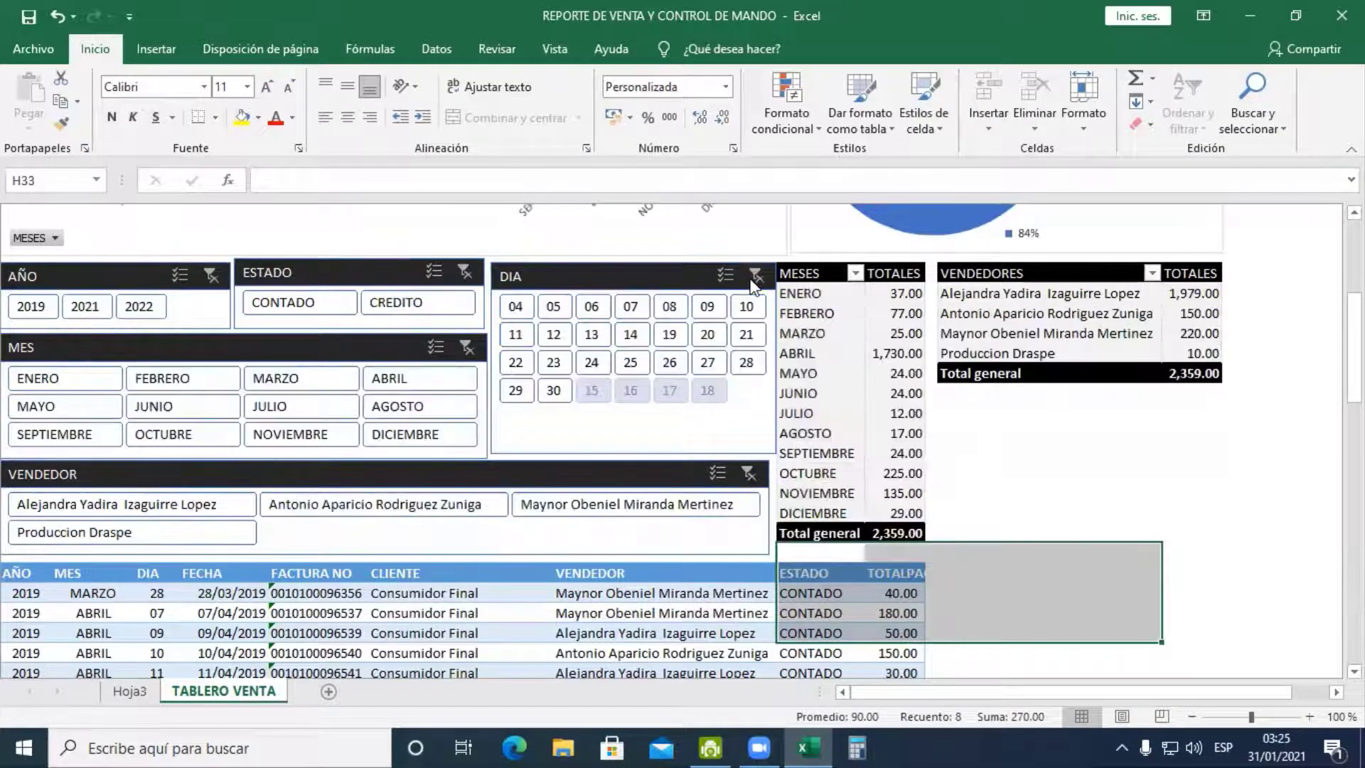
click(783, 493)
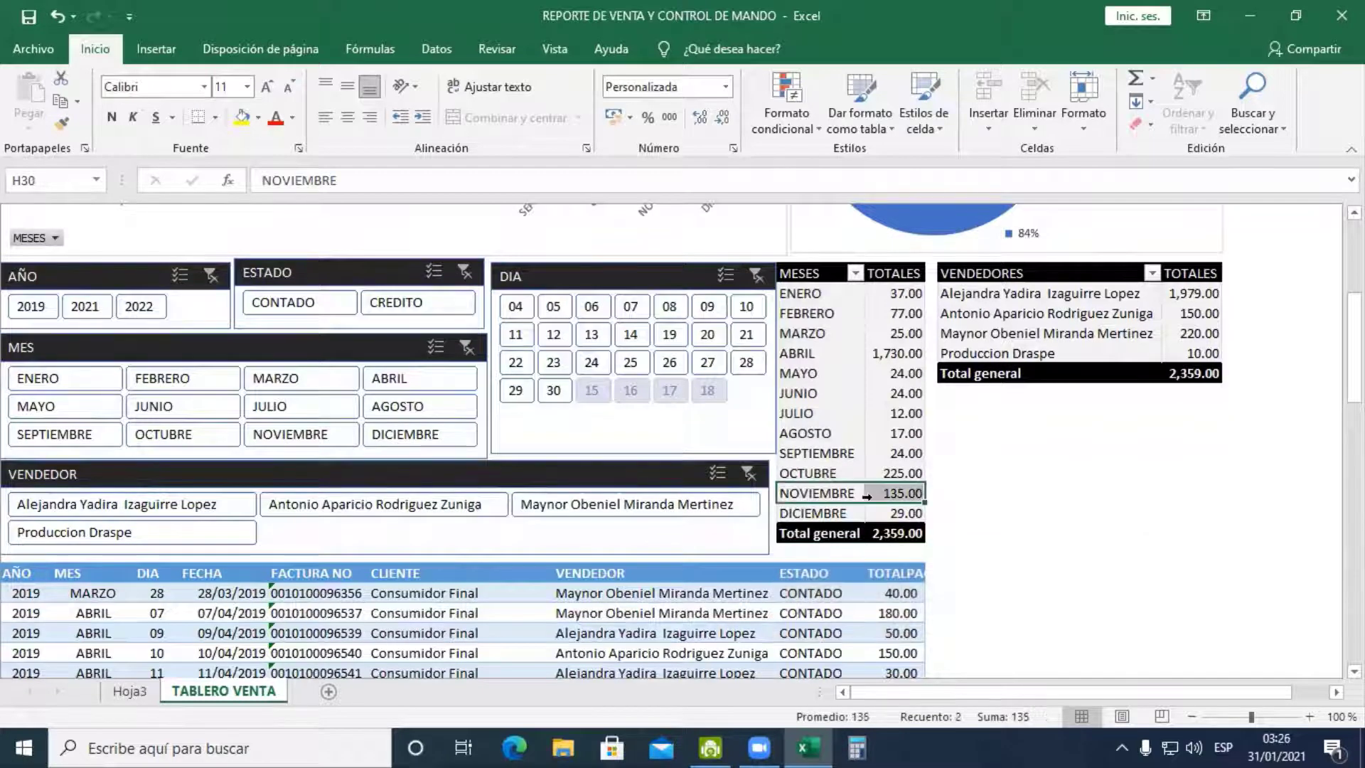
drag(783, 533, 917, 533)
click(996, 515)
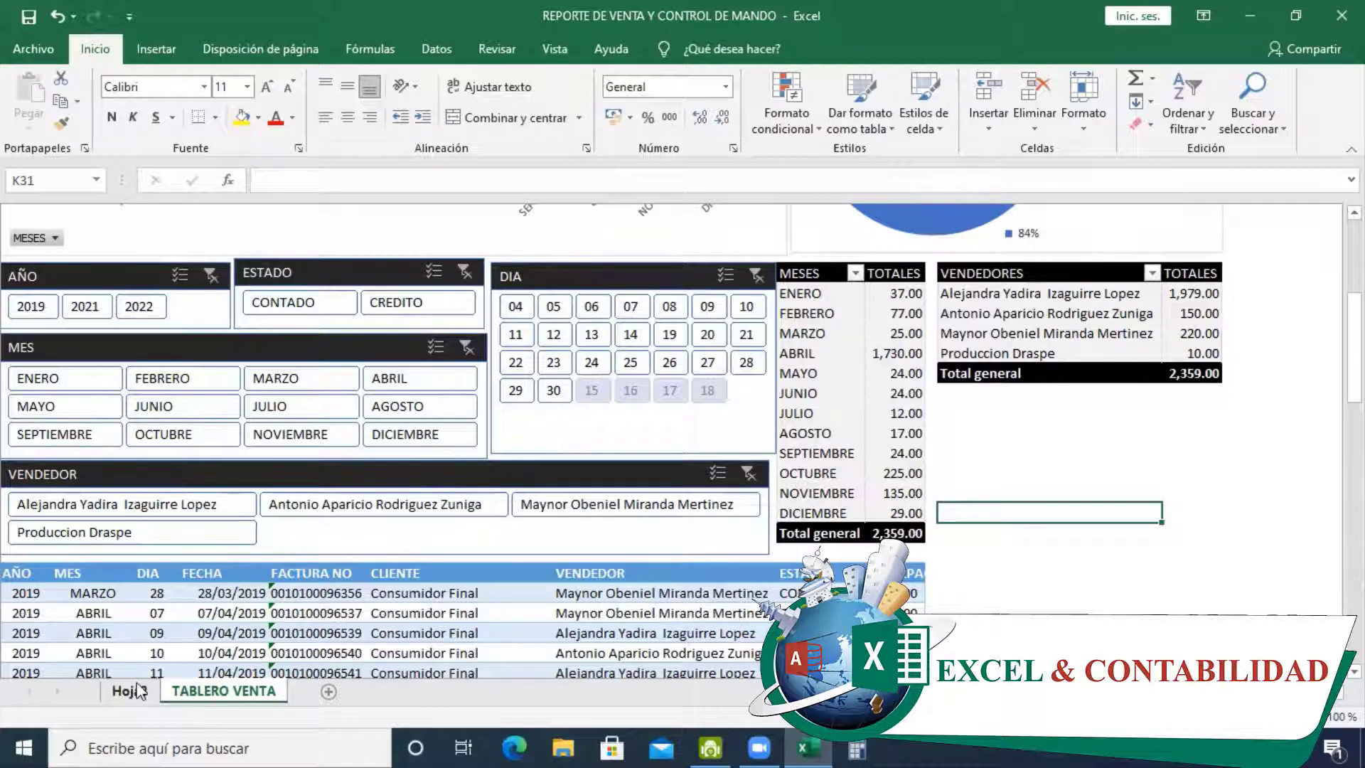
Review the month rows of the pivot table on Hoja3 and return to the TABLERO VENTA sheet
click(135, 691)
click(209, 426)
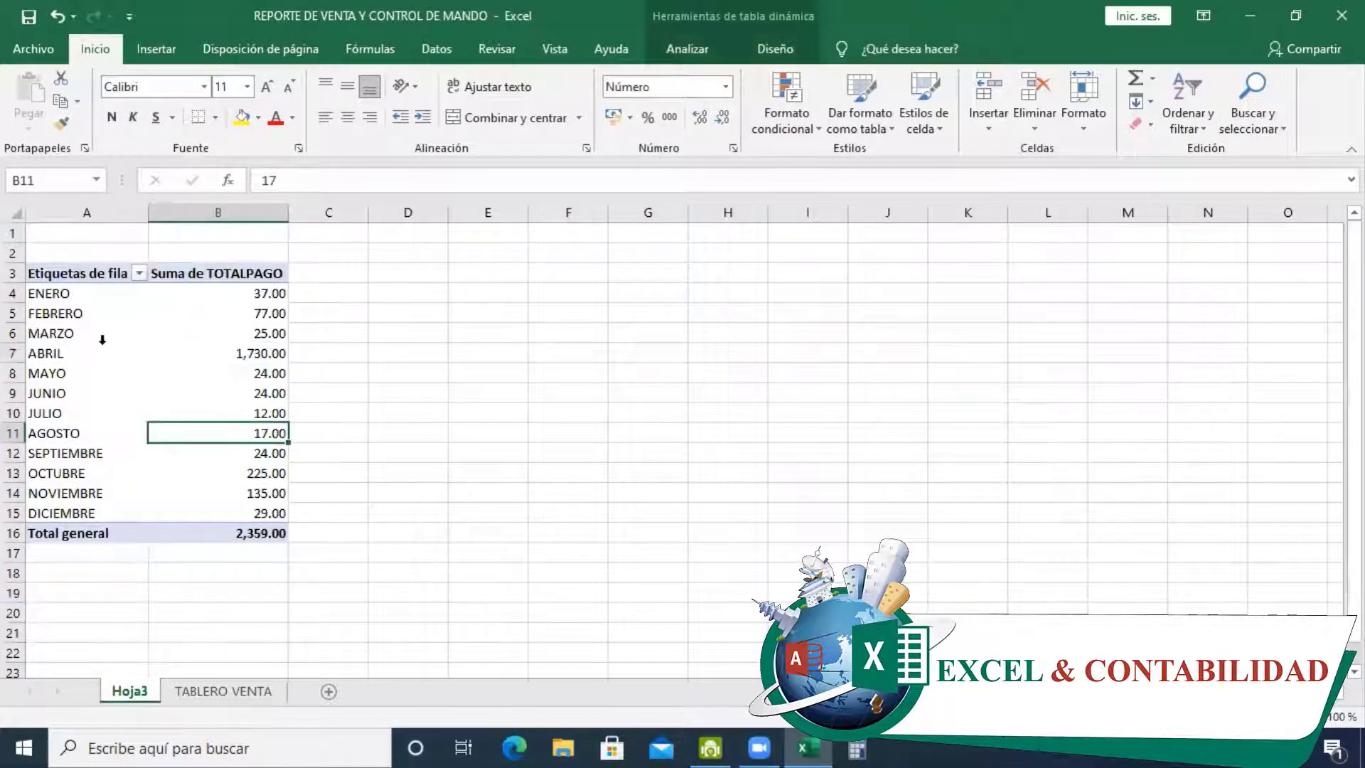
click(81, 299)
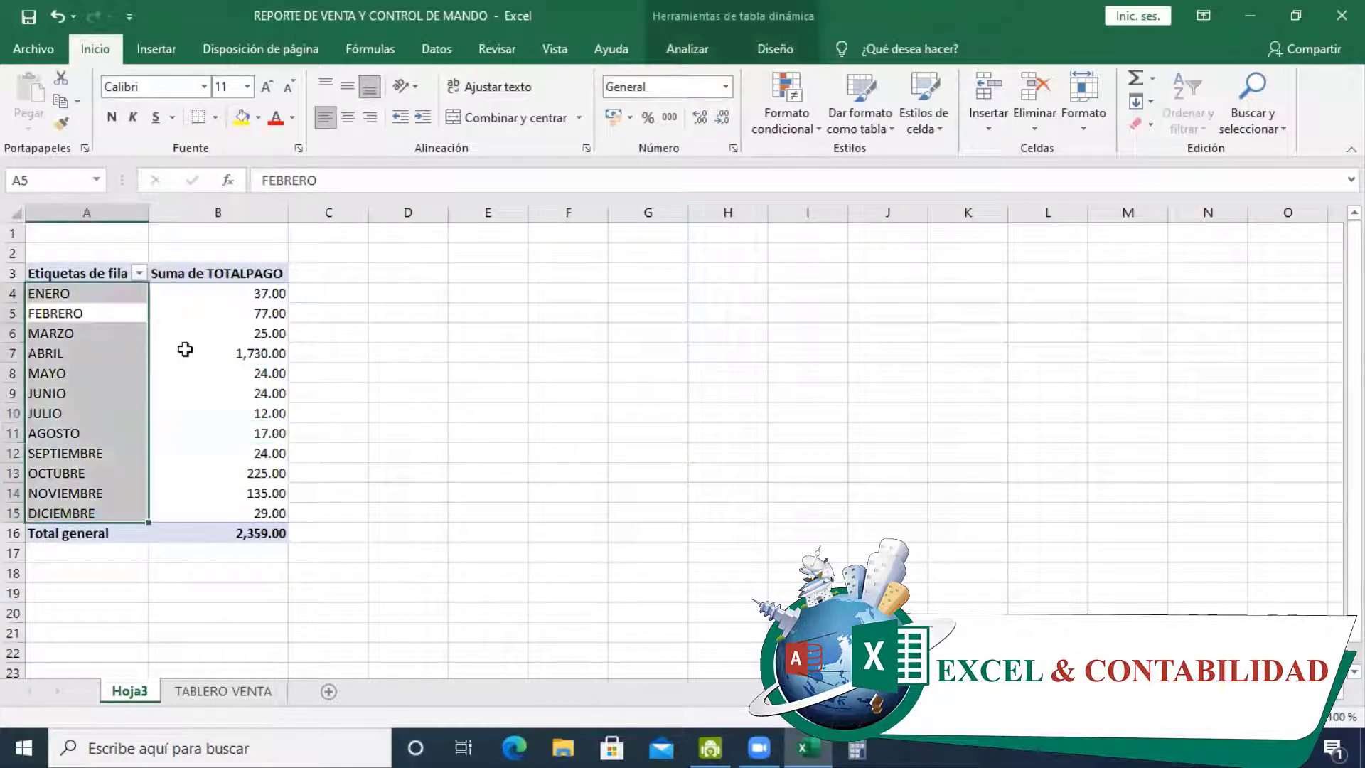
click(108, 355)
click(189, 689)
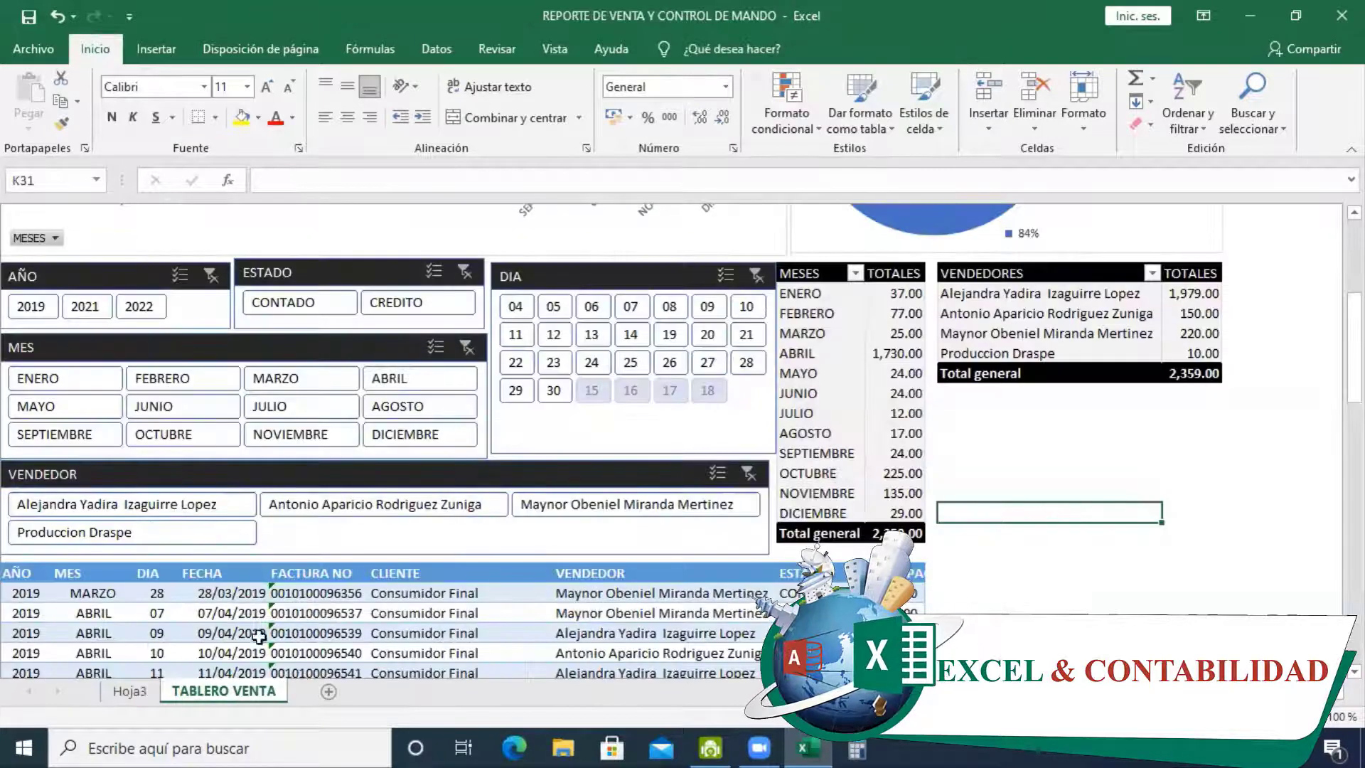
Copy the entire month pivot table on Hoja3 and paste the duplicate at cell E3 of the same sheet
click(130, 690)
click(98, 319)
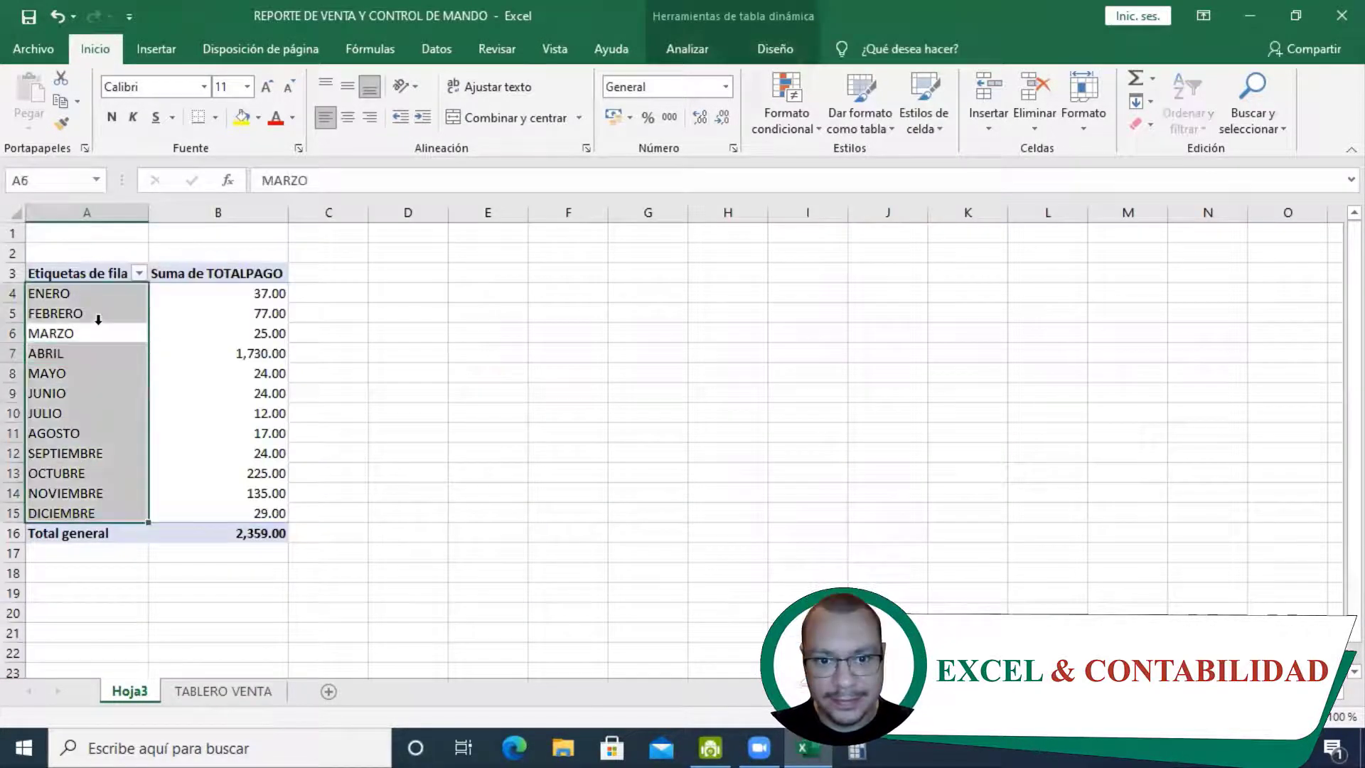
click(774, 50)
click(697, 51)
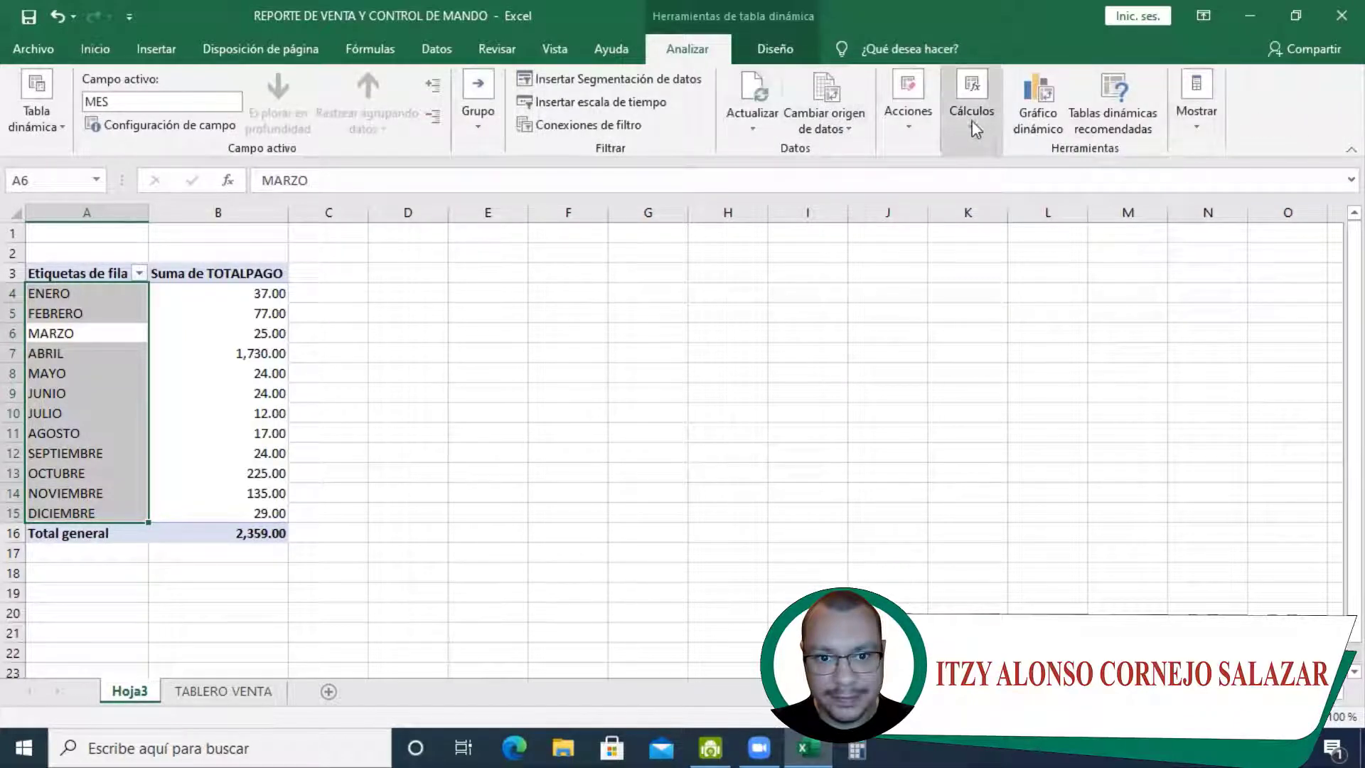
click(903, 127)
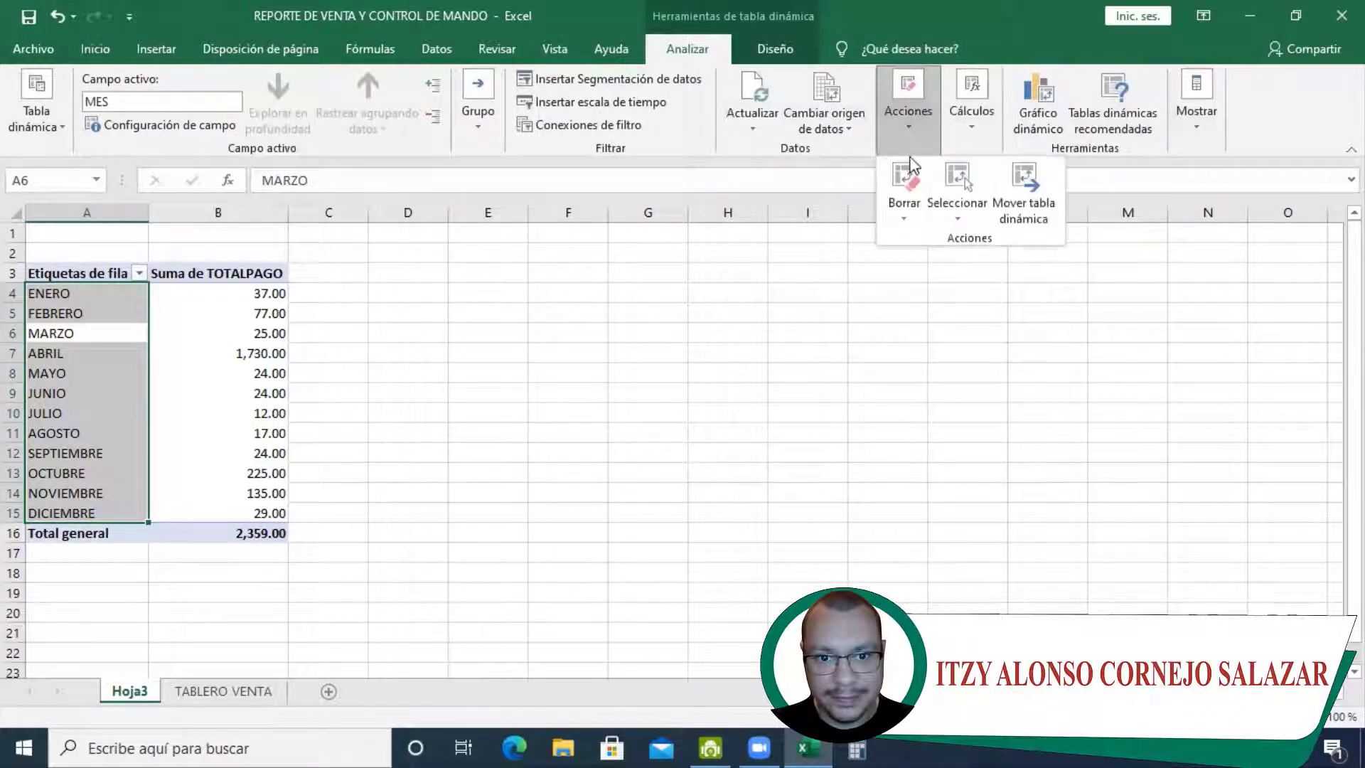
click(957, 188)
click(961, 318)
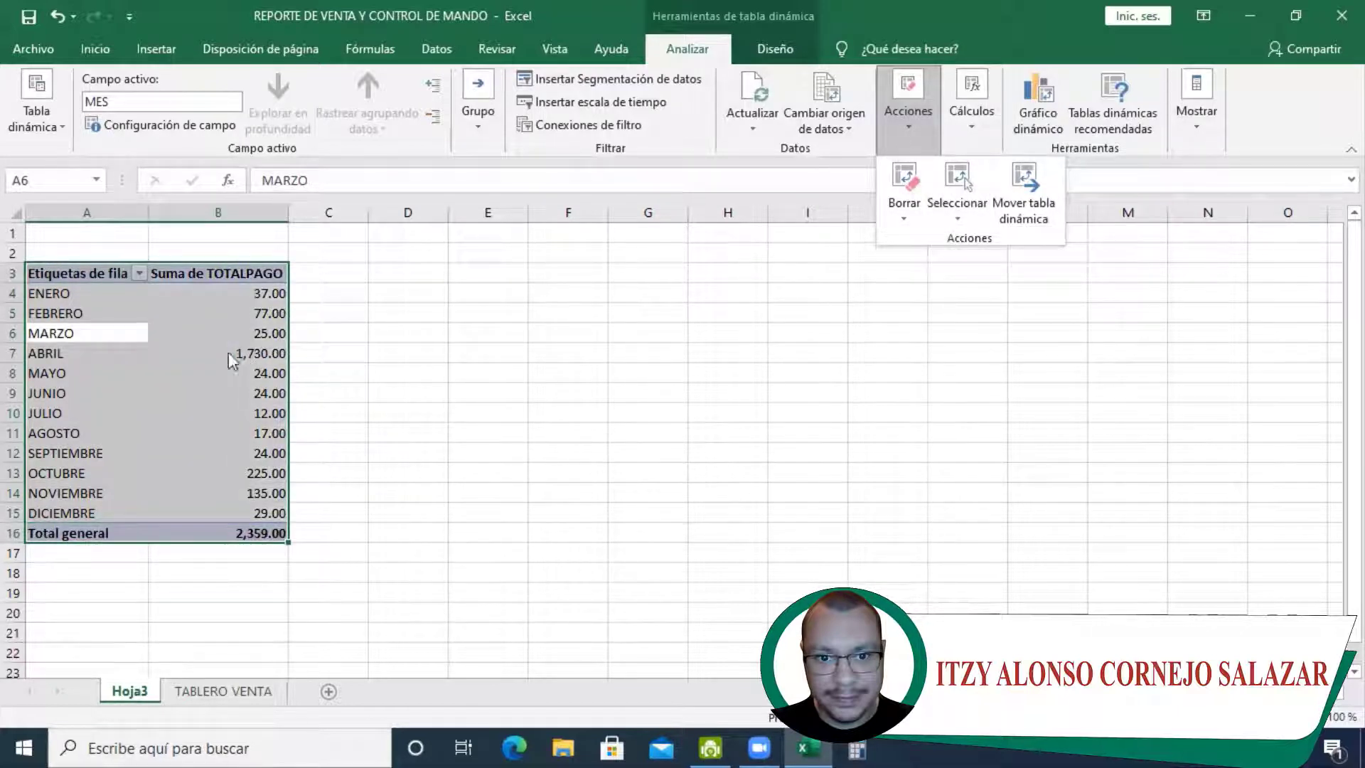
right_click(152, 304)
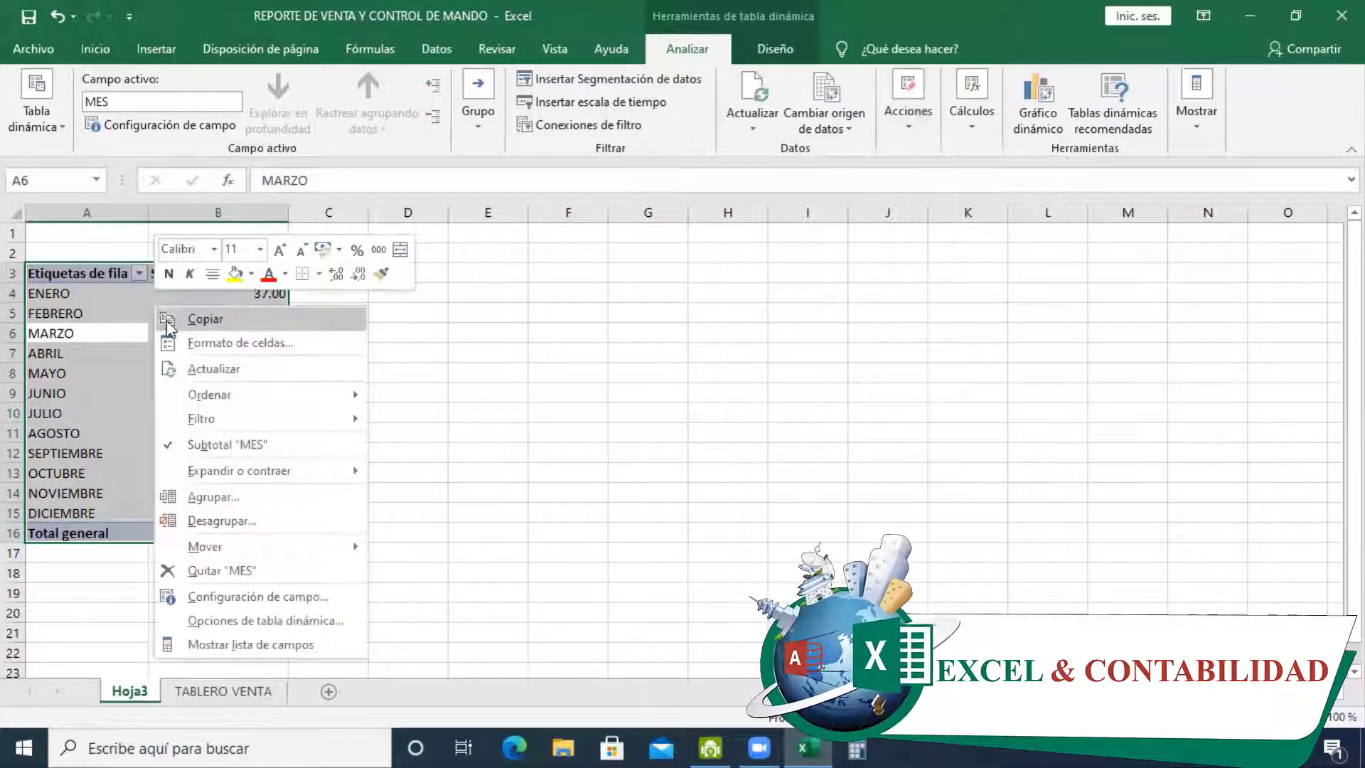
click(168, 322)
click(484, 285)
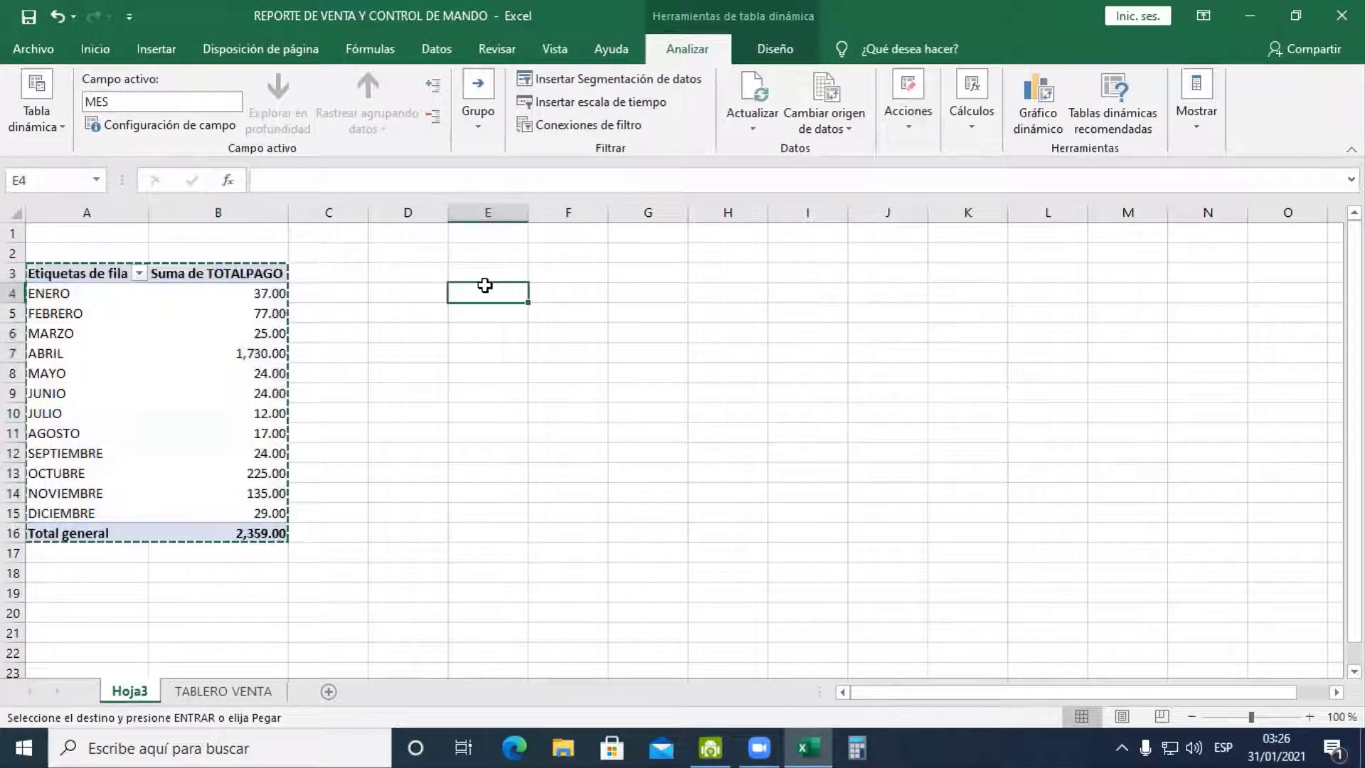
click(503, 272)
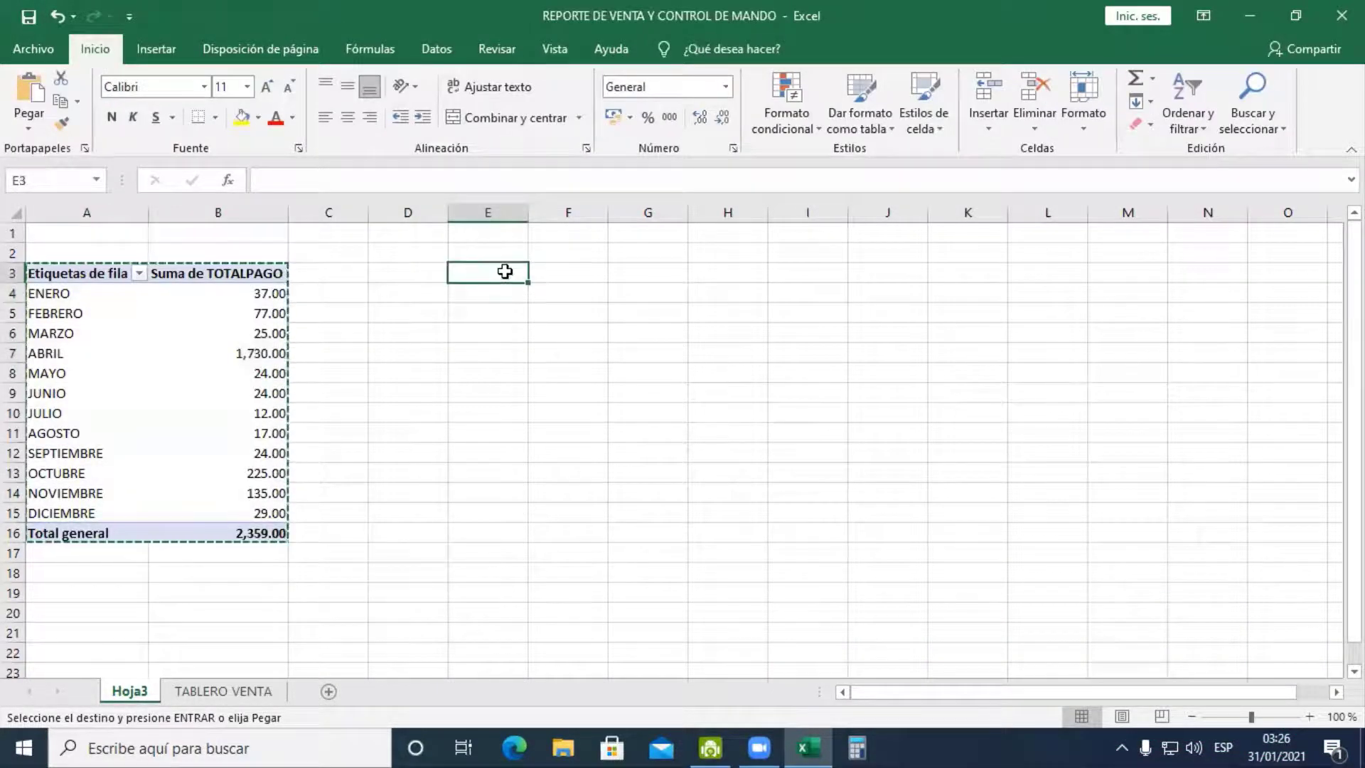
key(ctrl+v)
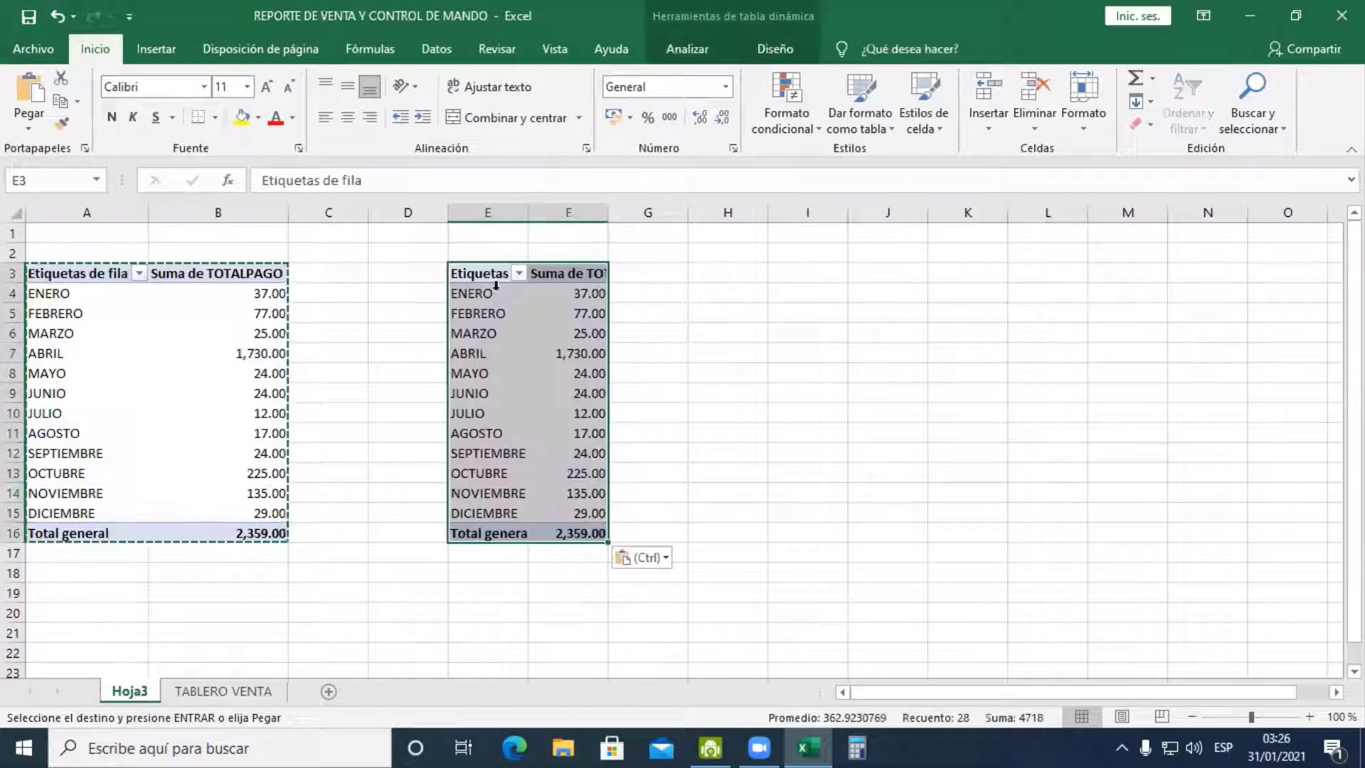
In the duplicated pivot table, replace the MES row field with VENDEDOR, keeping the sum of TOTALPAGO as values, and close the field list
click(577, 375)
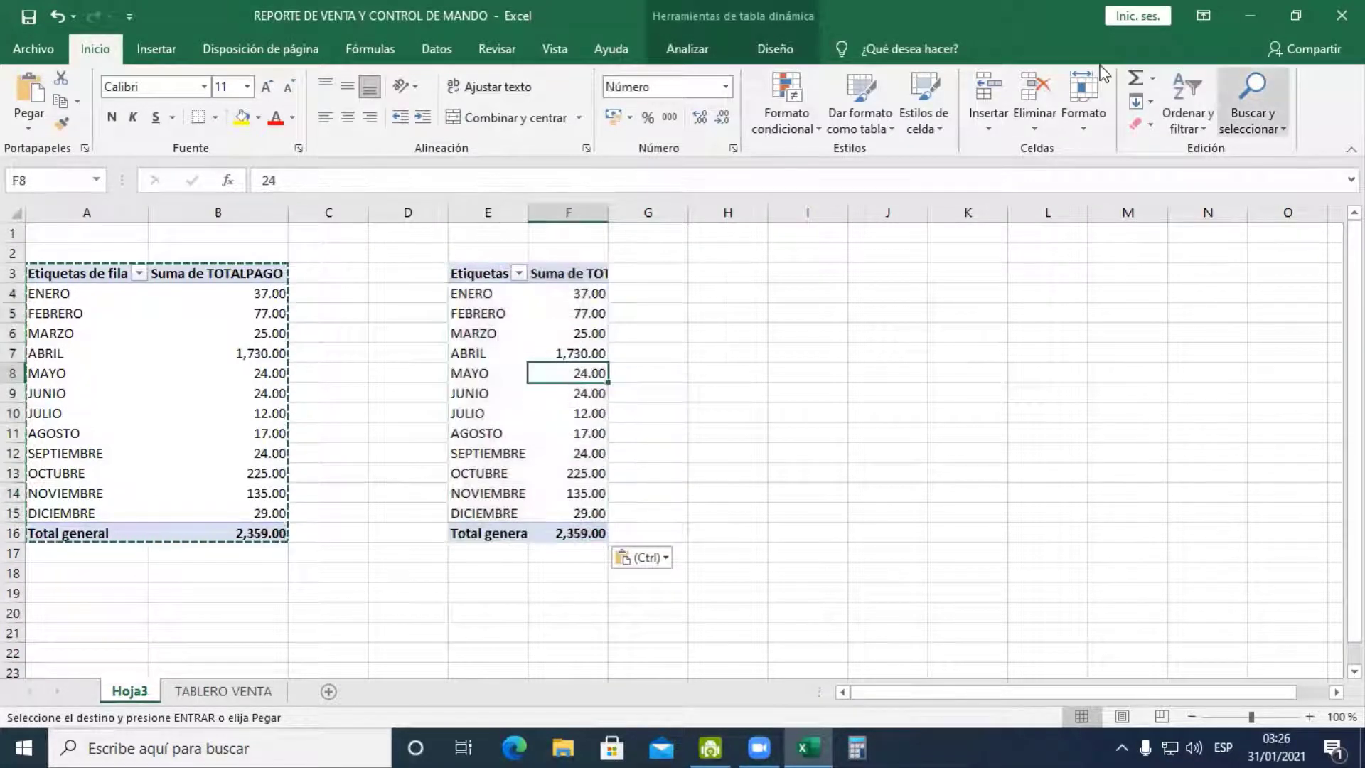
click(786, 46)
click(687, 49)
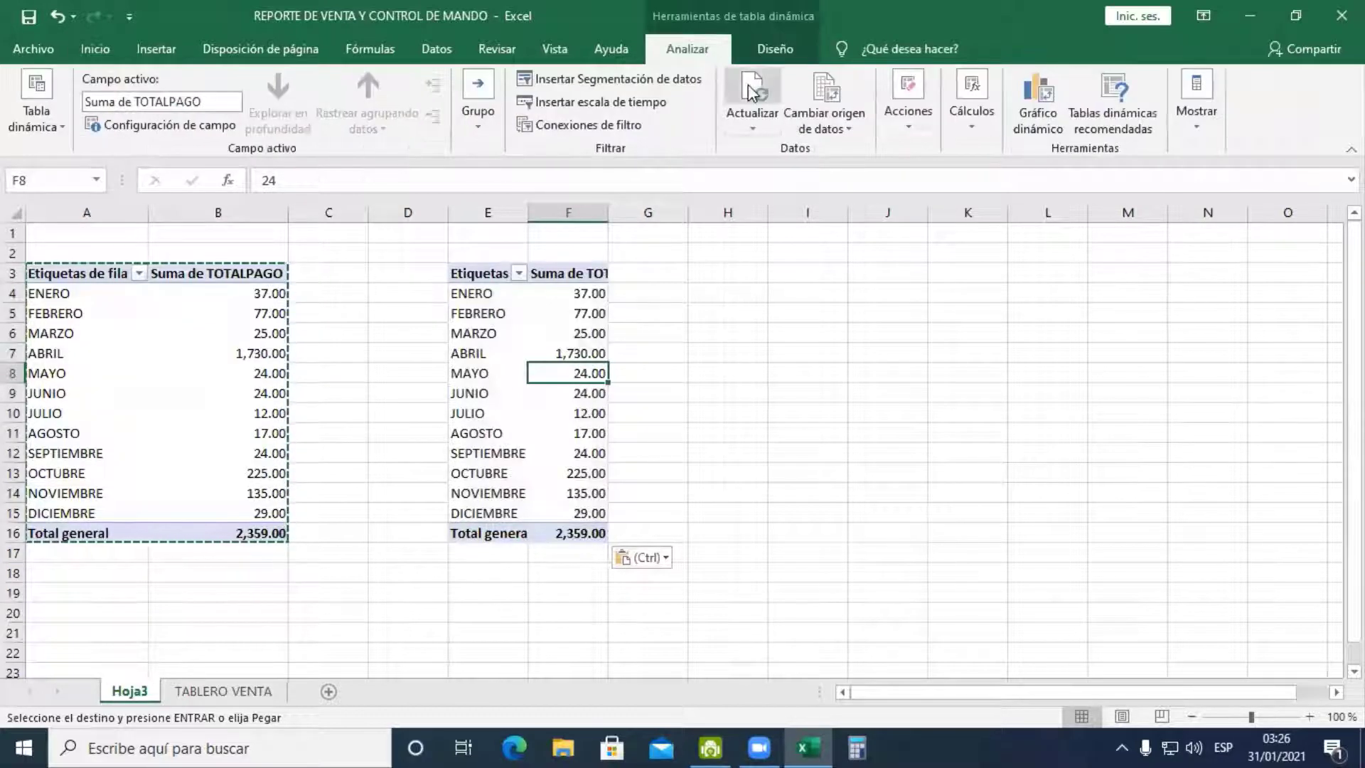
click(1196, 114)
click(1194, 190)
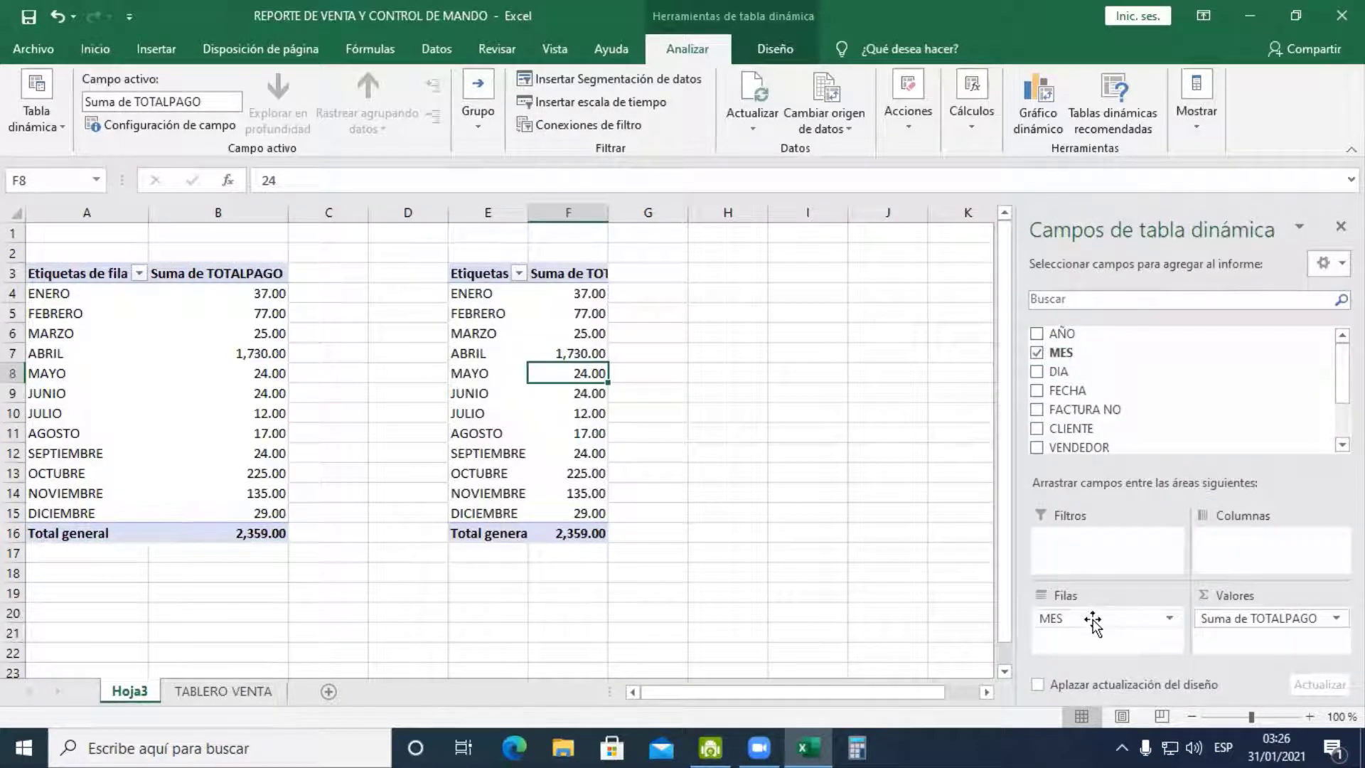
drag(1092, 620, 864, 563)
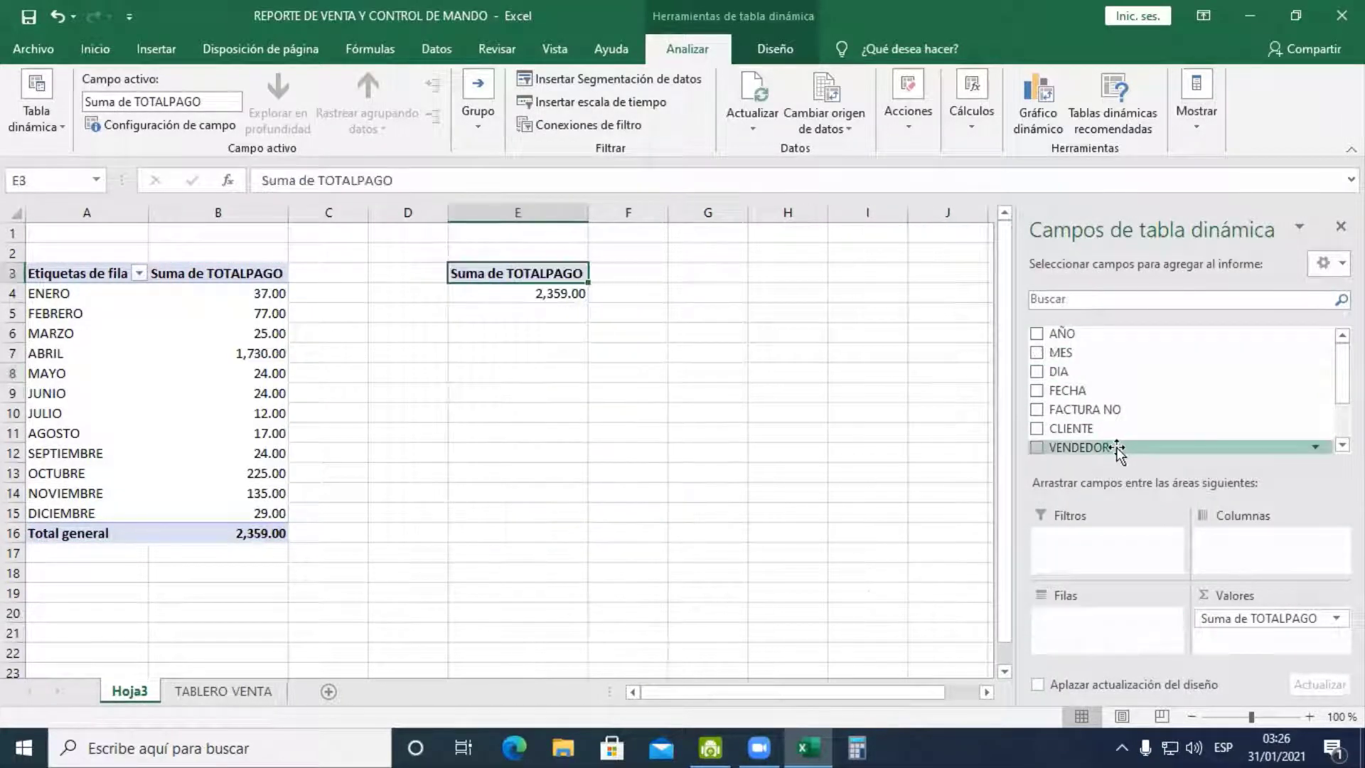
drag(1118, 448, 1099, 620)
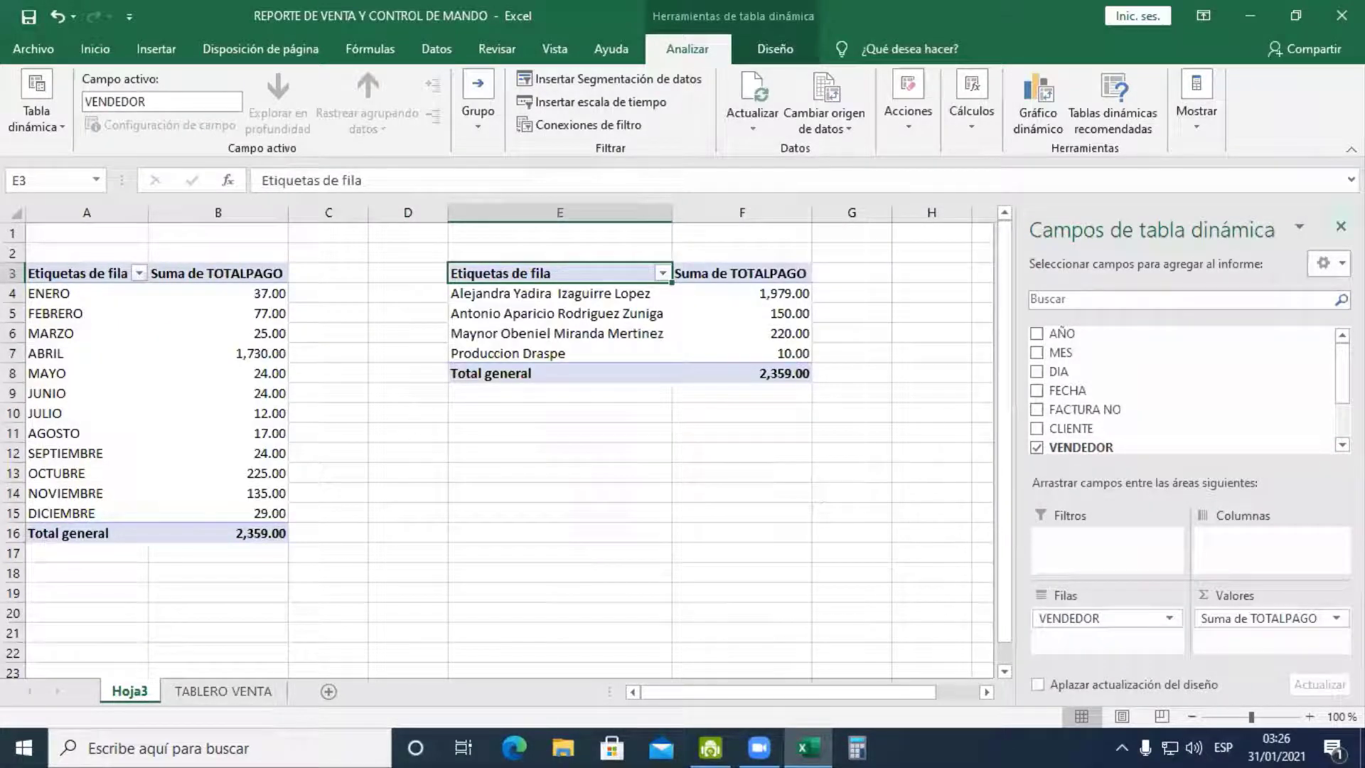
click(1340, 226)
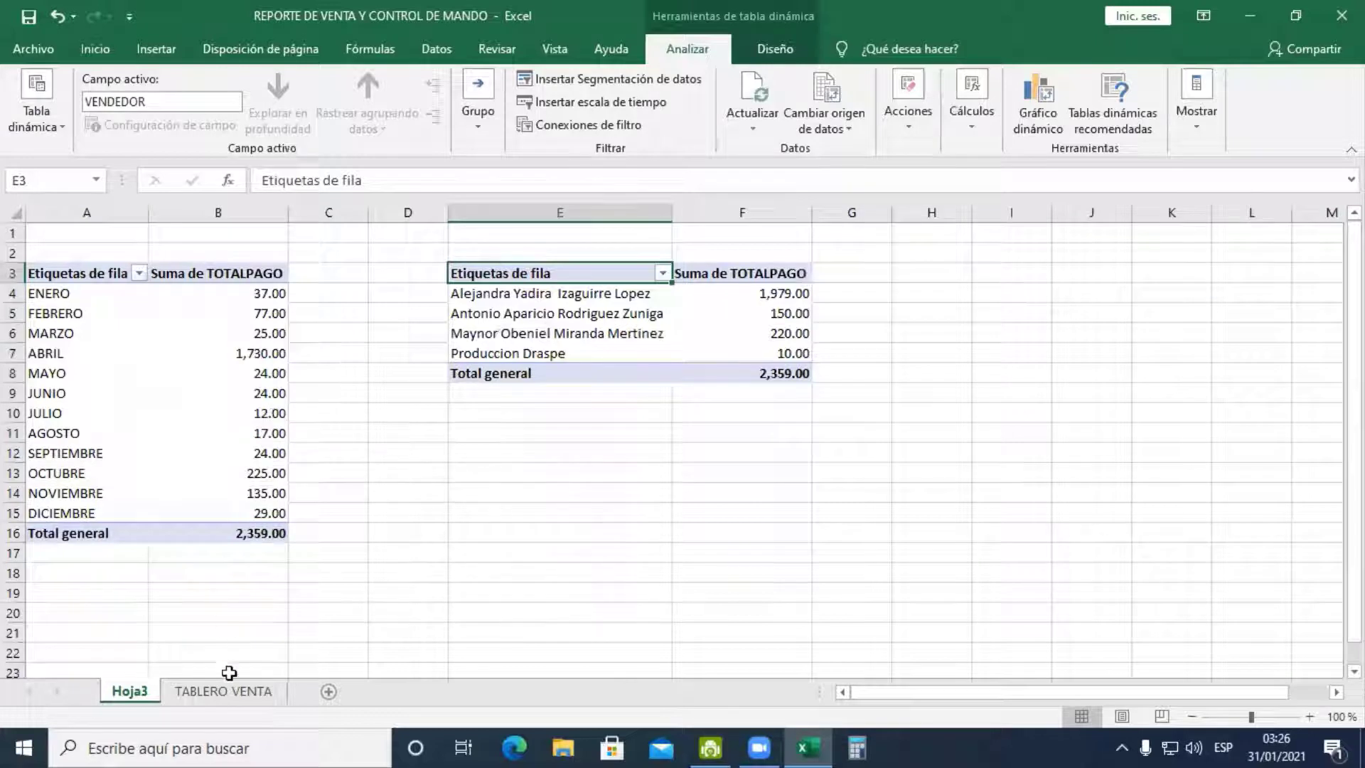
Move the entire month pivot table from Hoja3 to cell N19 of the existing TABLERO VENTA sheet
click(199, 356)
click(114, 312)
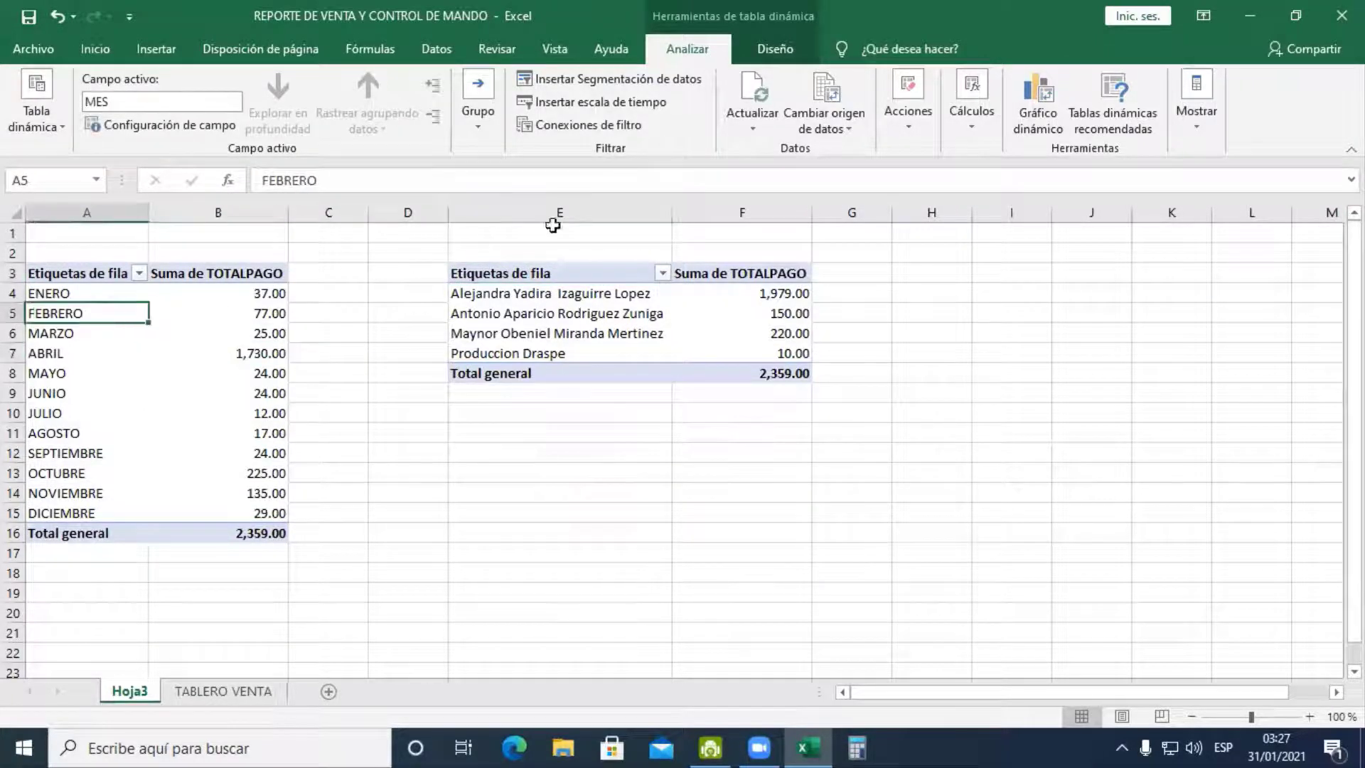
click(921, 121)
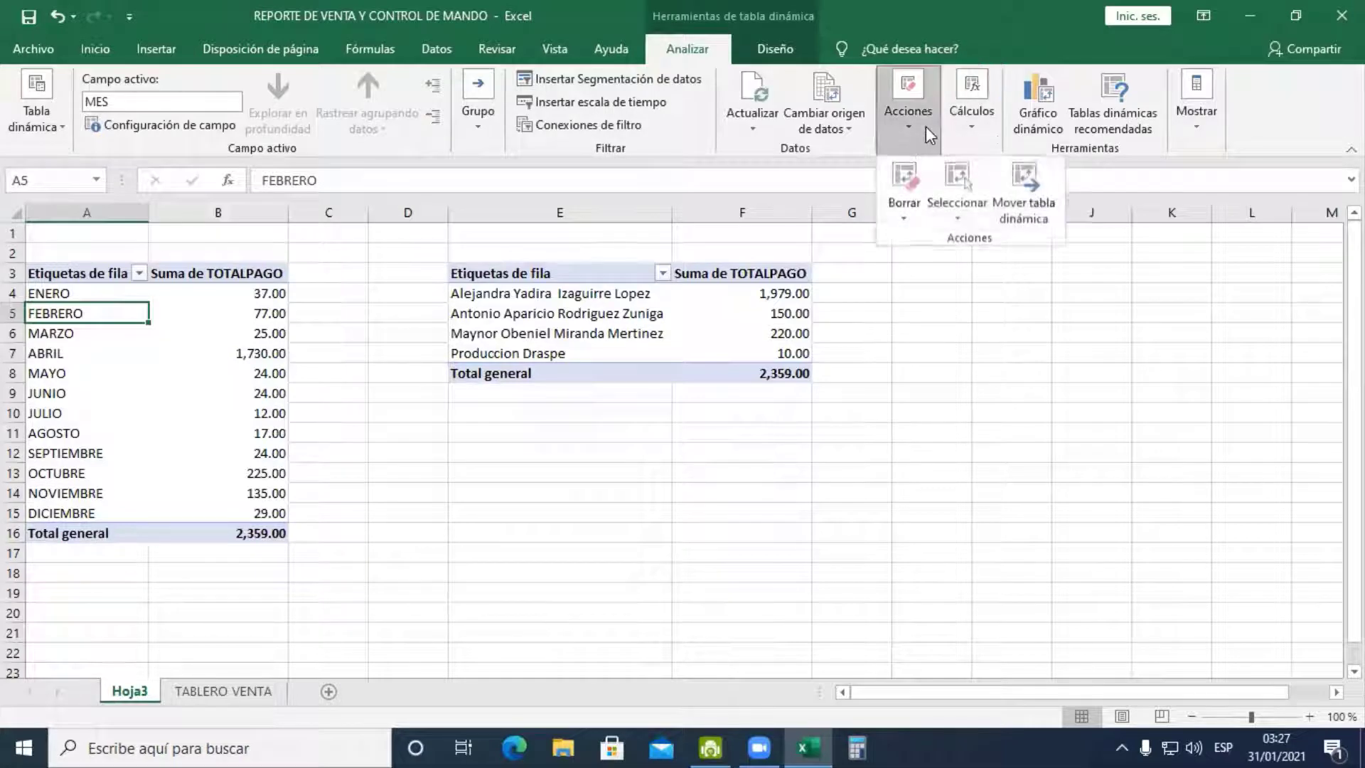
click(976, 204)
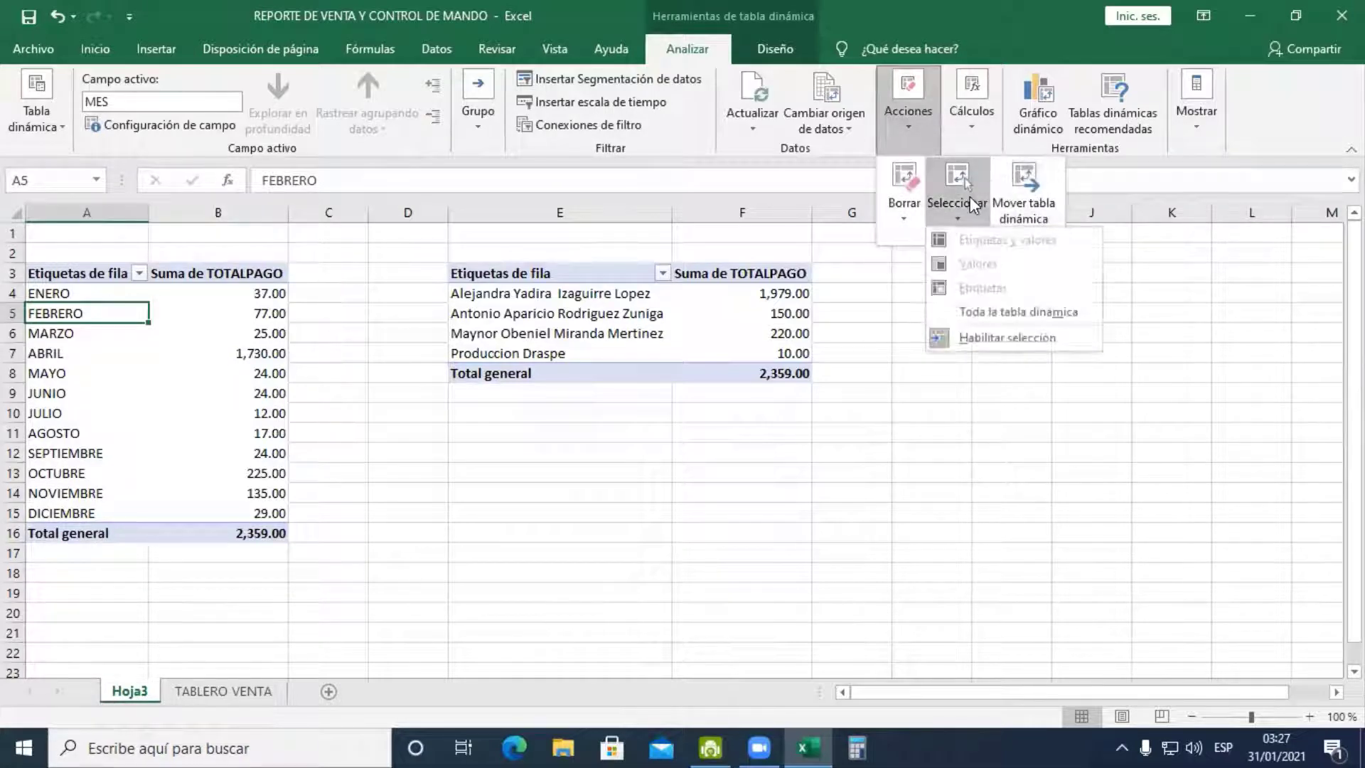
click(968, 307)
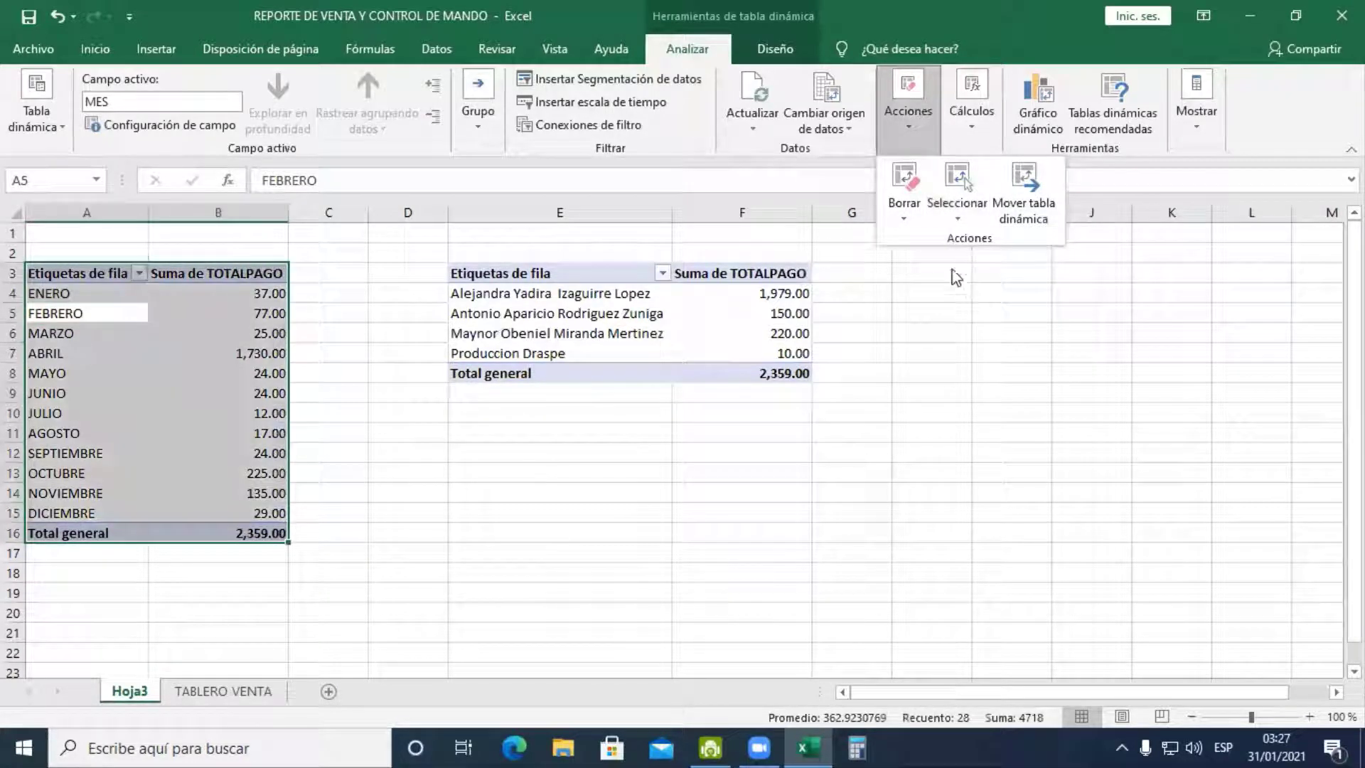
click(1015, 206)
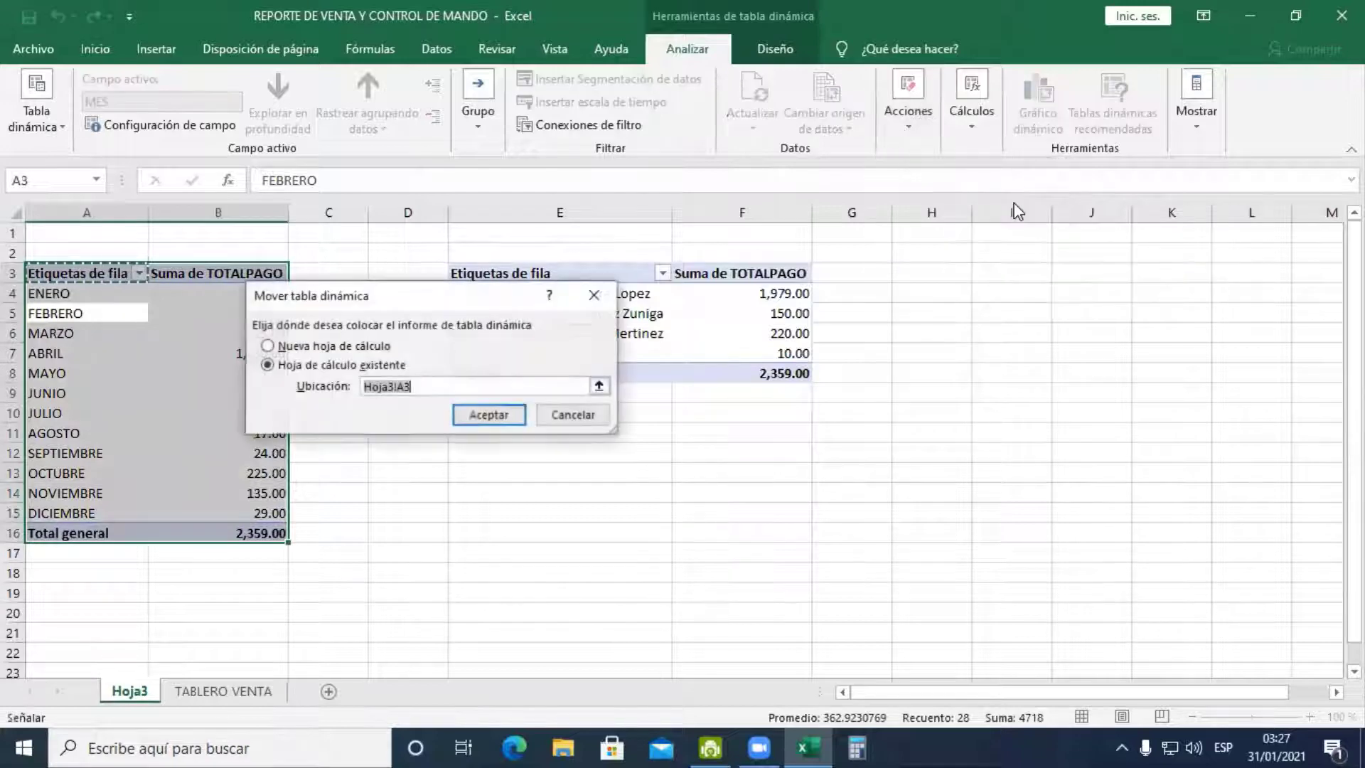
click(599, 387)
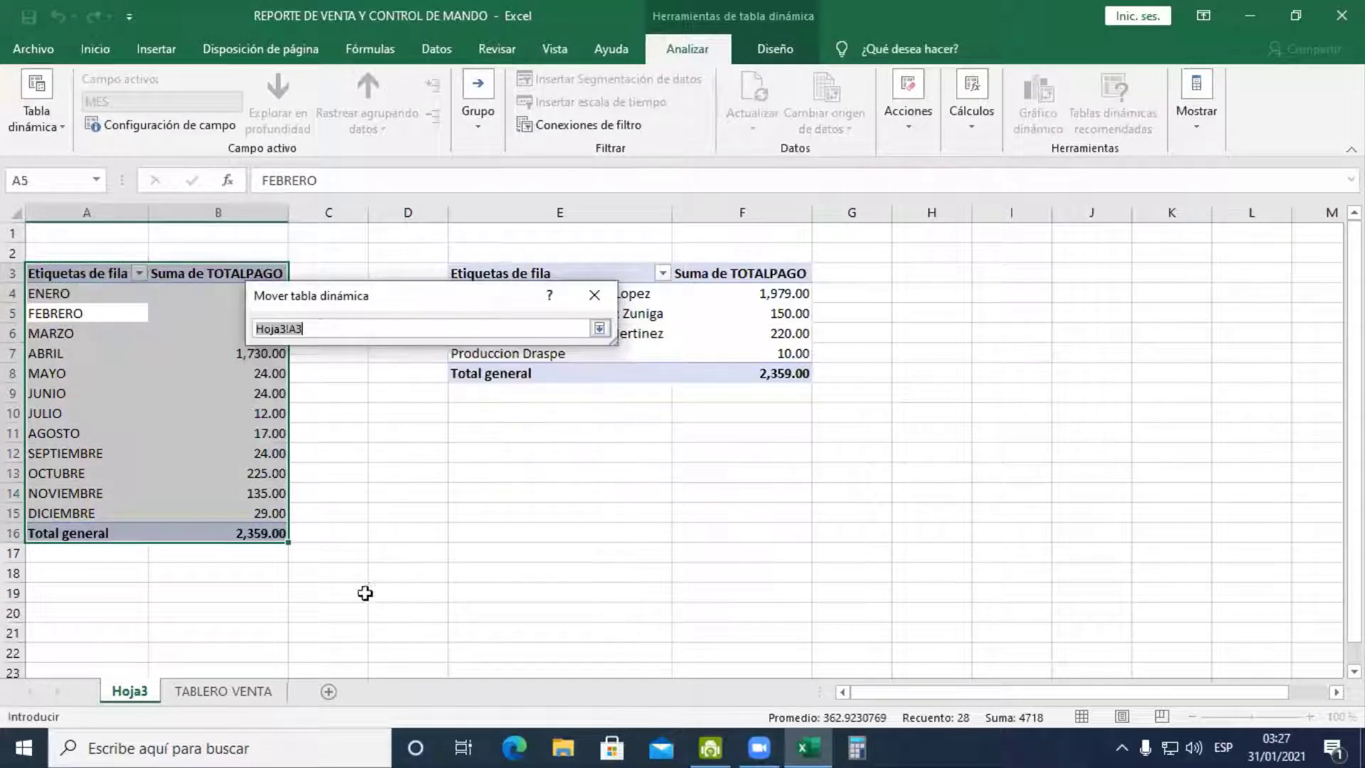
click(250, 695)
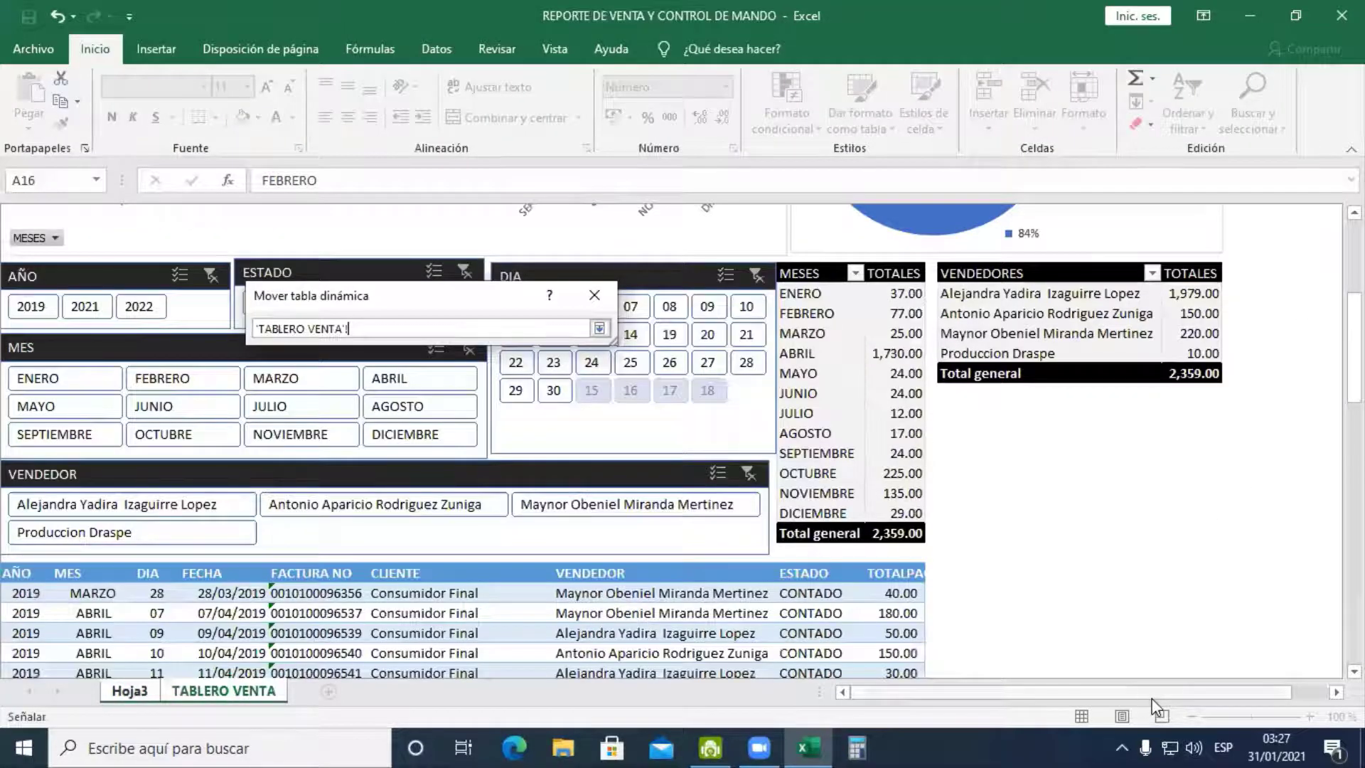
drag(1166, 693, 1229, 698)
click(1252, 285)
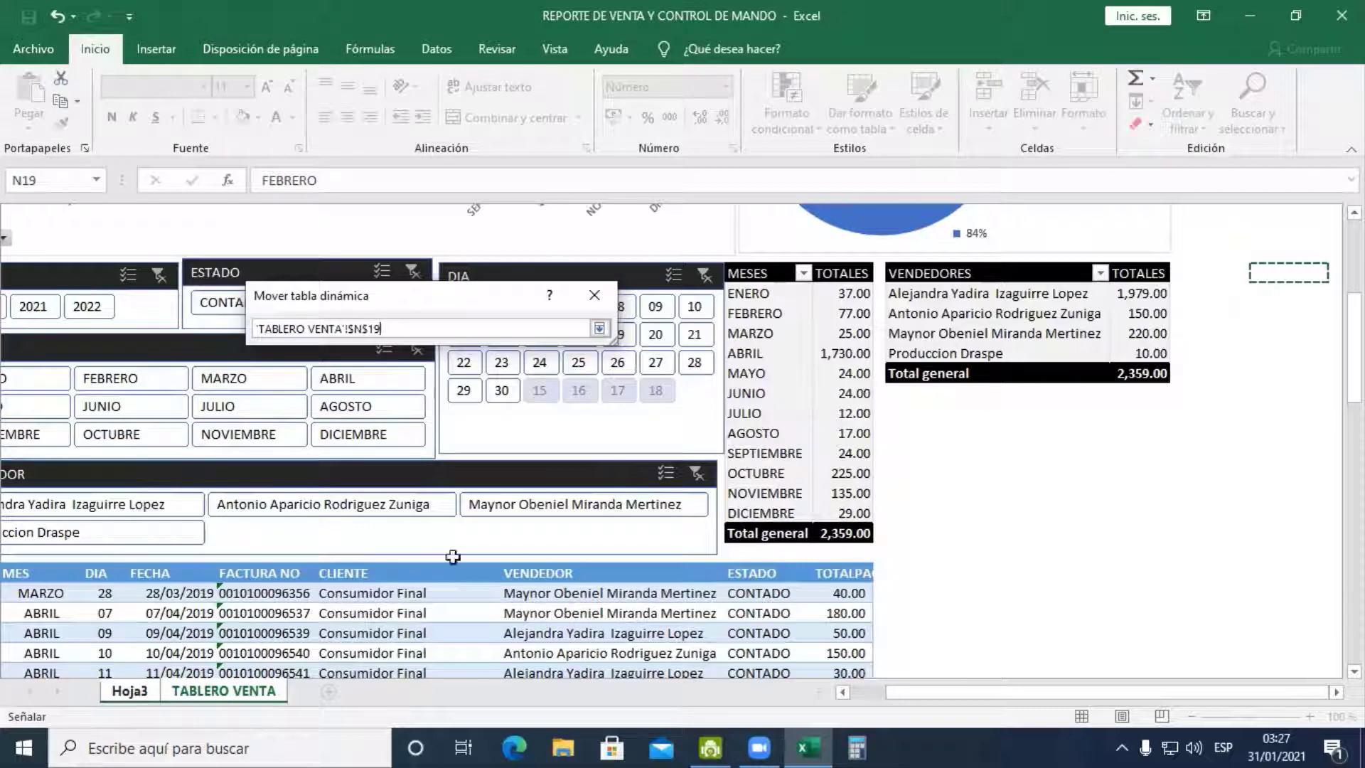
click(599, 328)
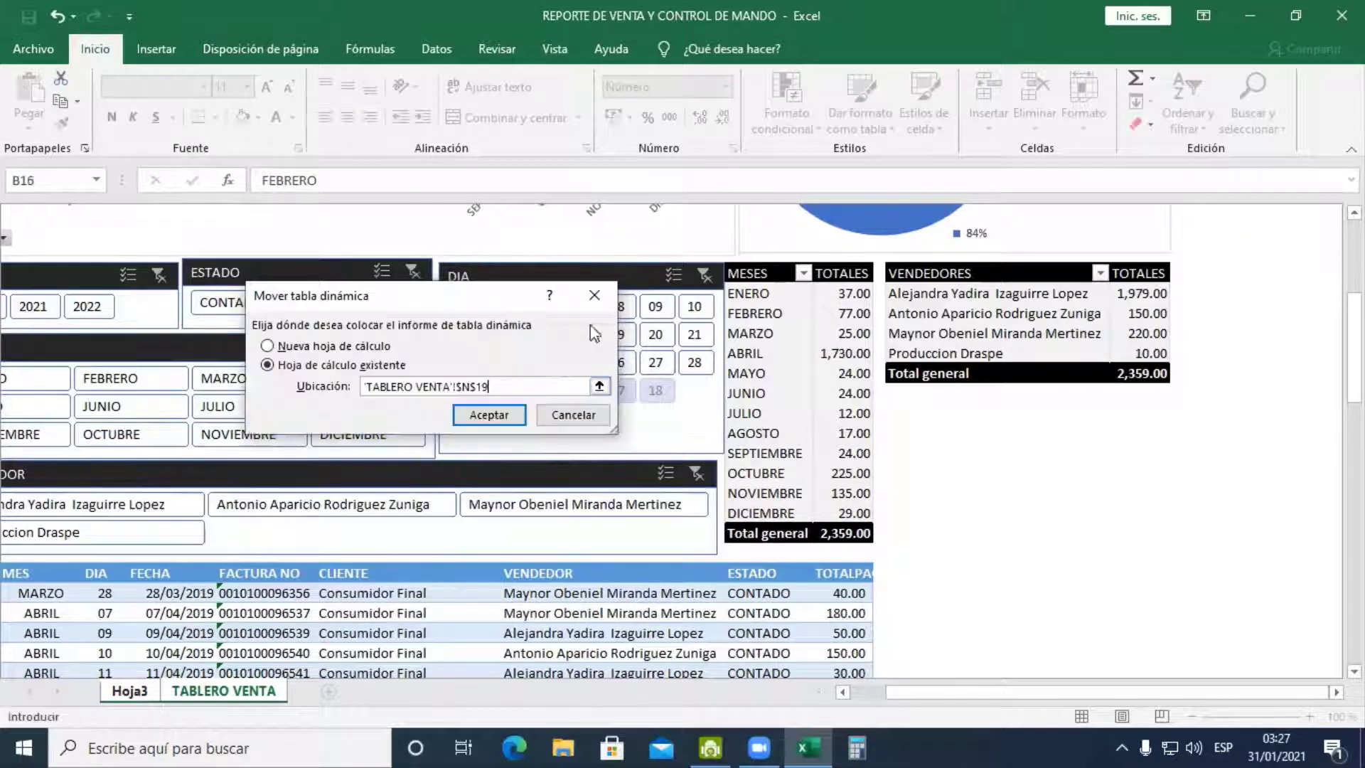
click(509, 416)
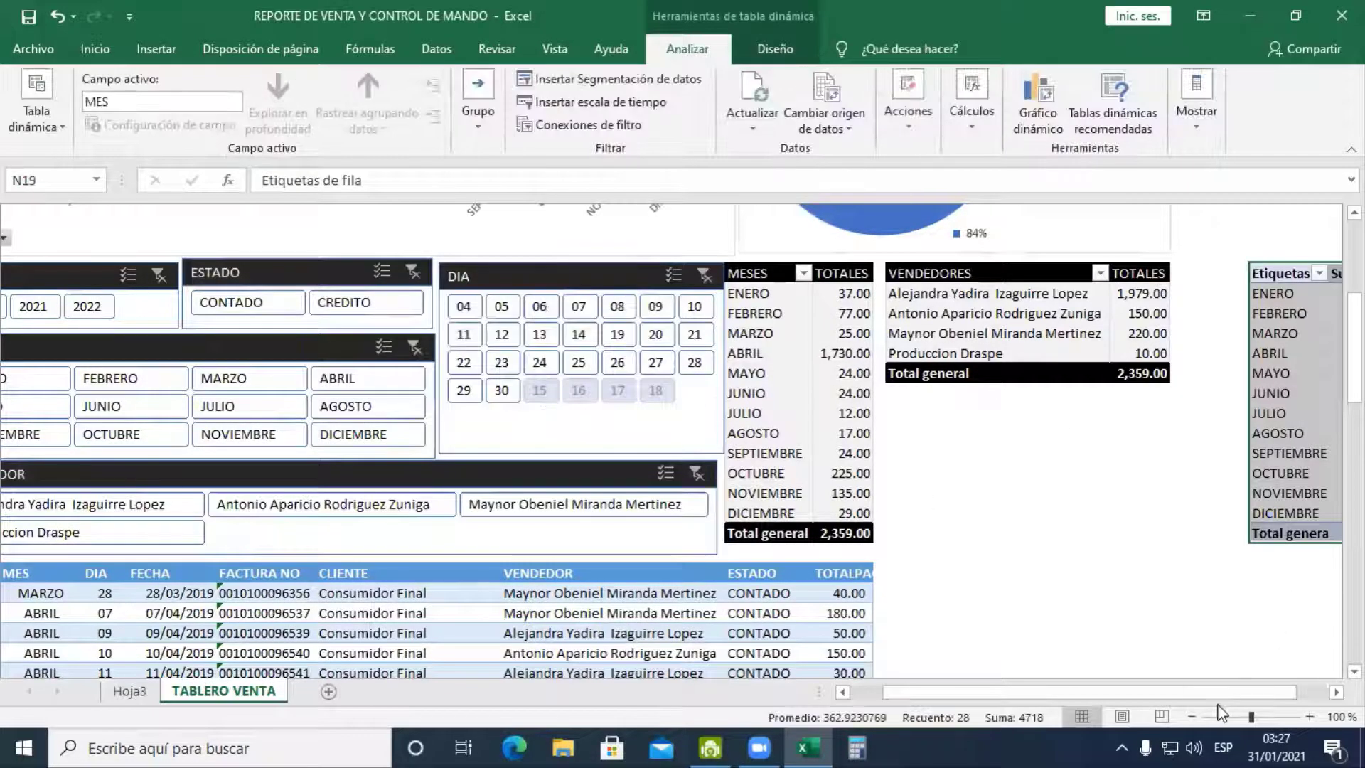
drag(1220, 700, 1255, 693)
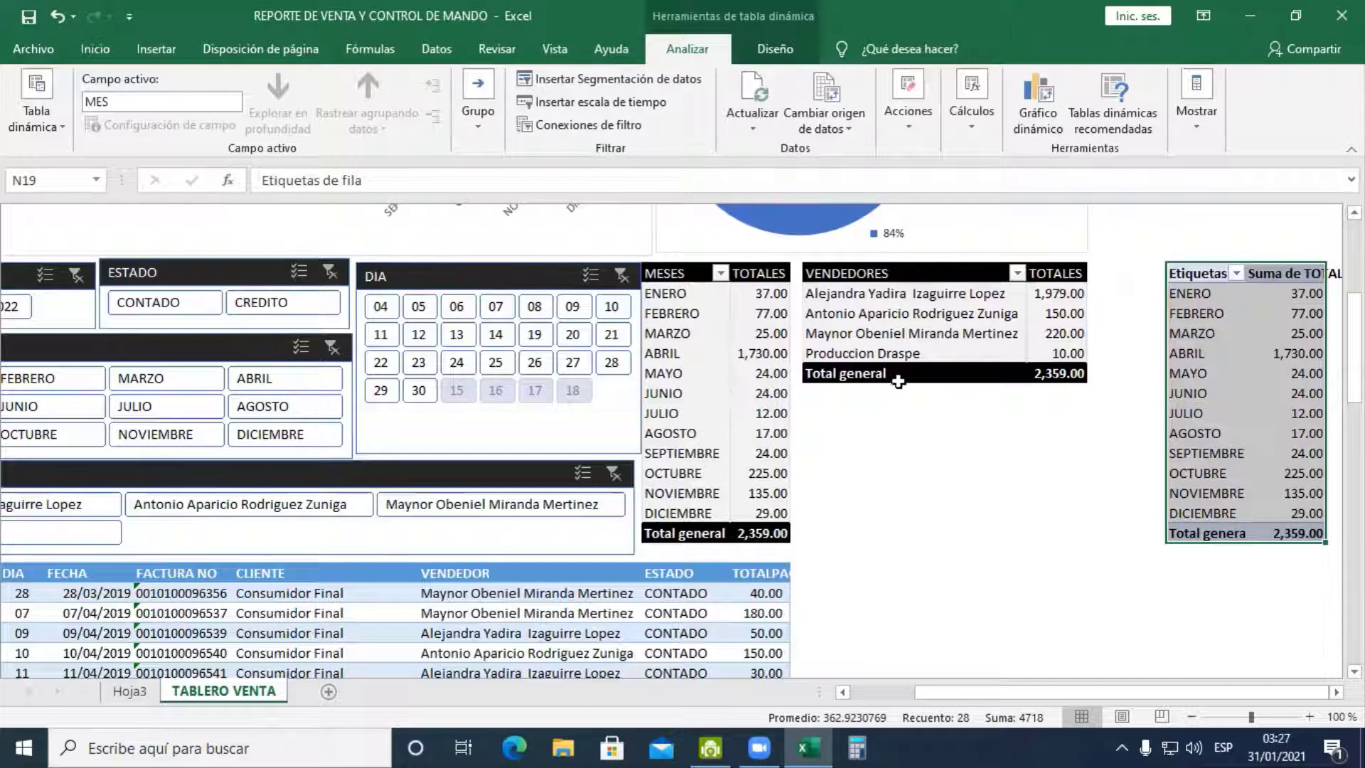
click(919, 411)
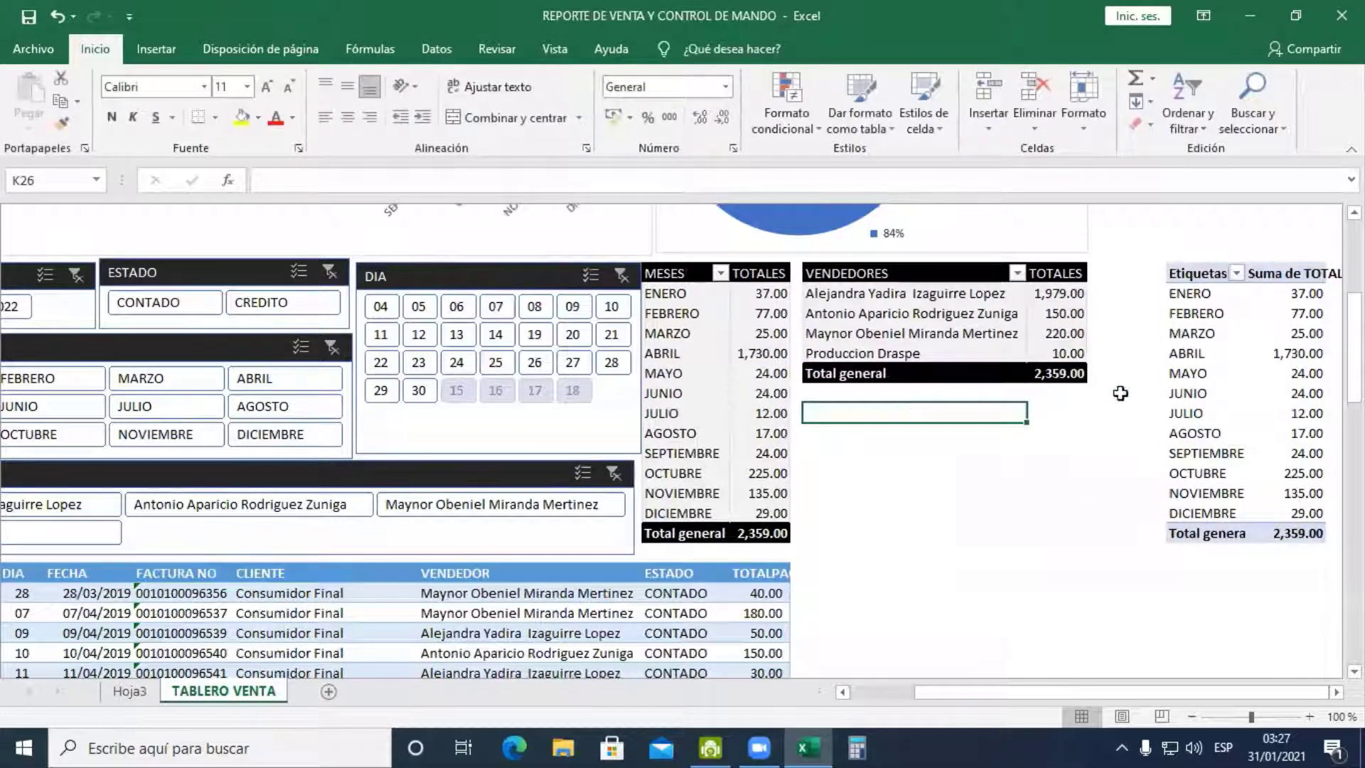
Return to Hoja3 and refresh the vendor pivot table's data
click(130, 691)
click(604, 326)
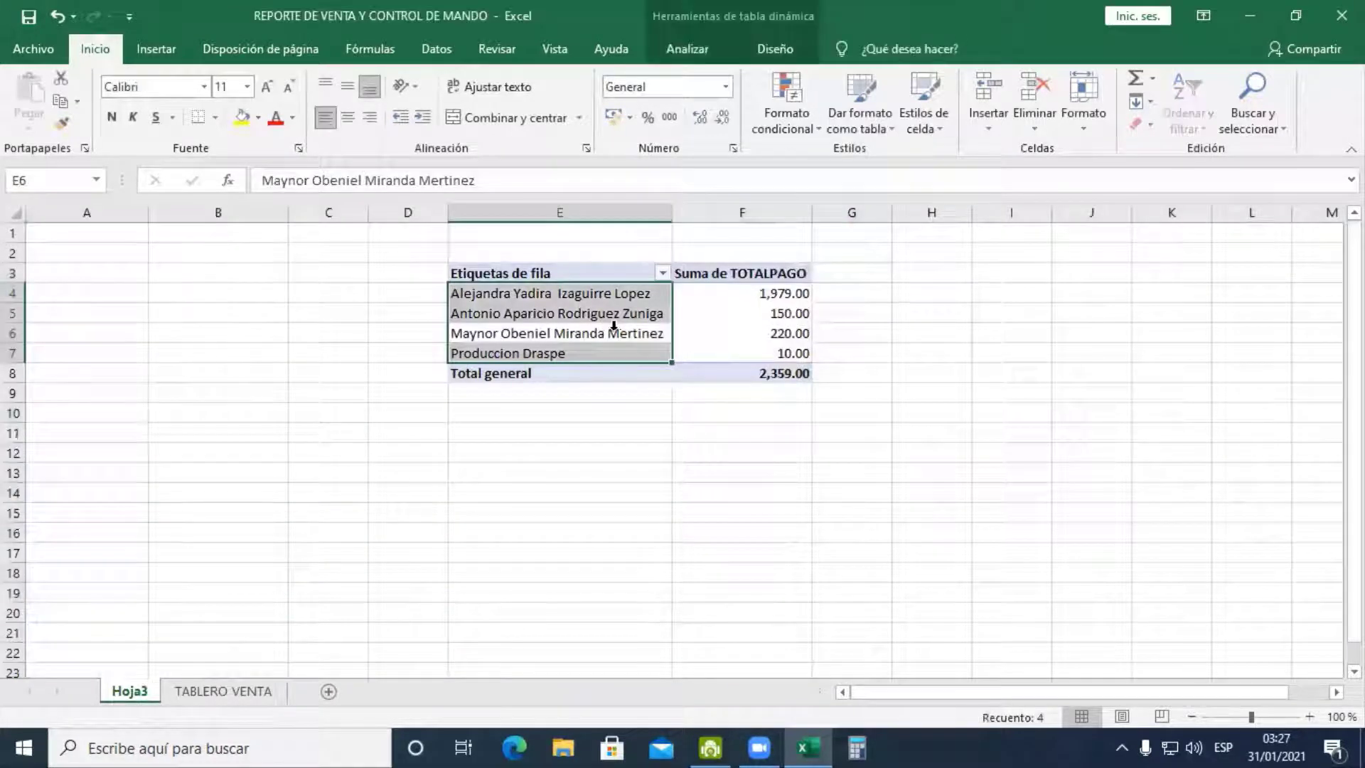
click(626, 332)
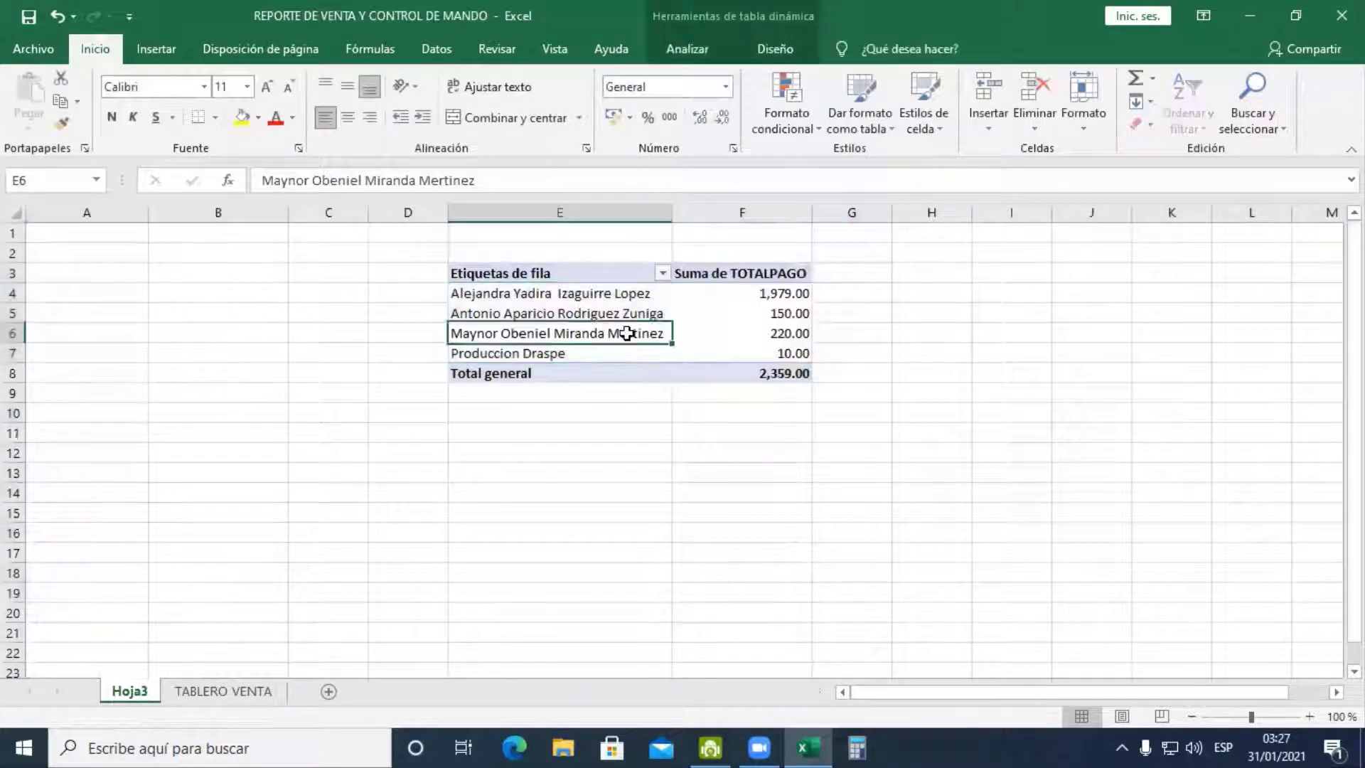
click(688, 56)
click(762, 59)
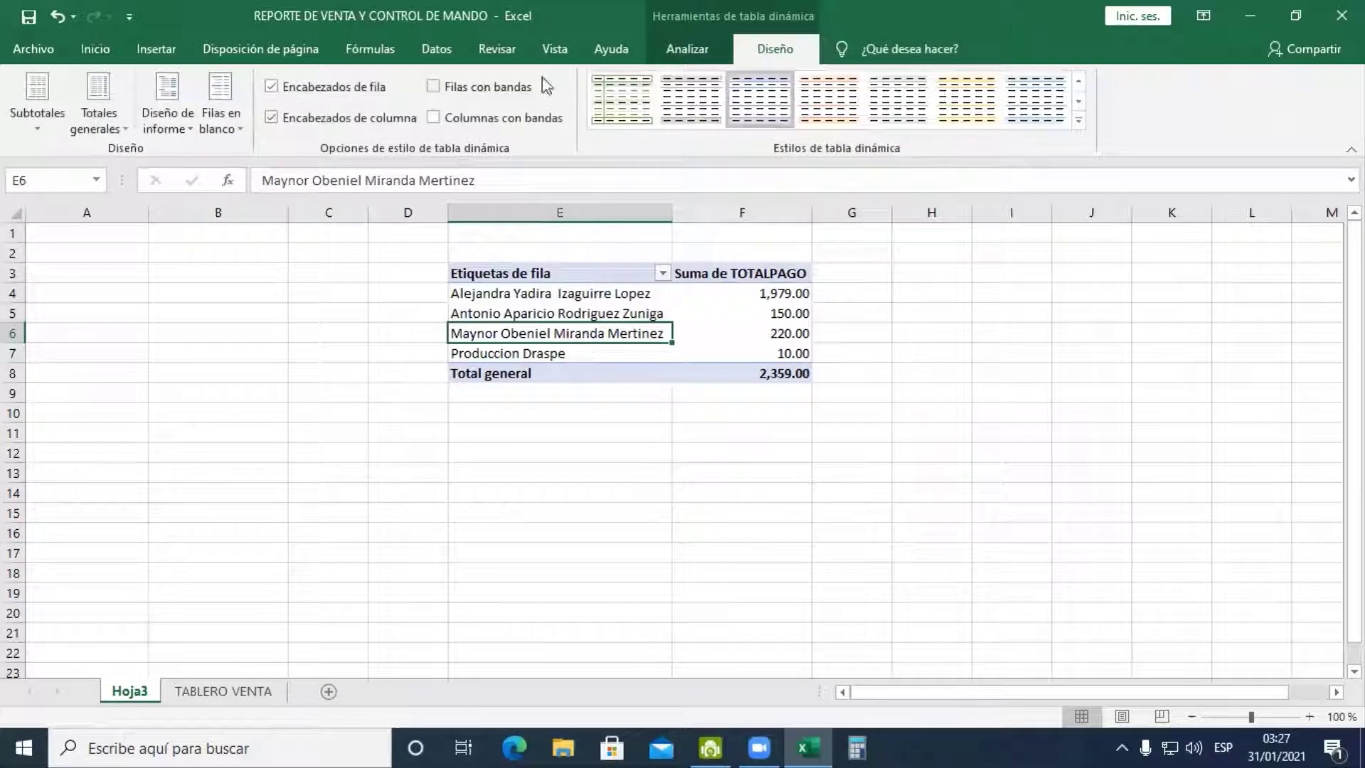
click(690, 55)
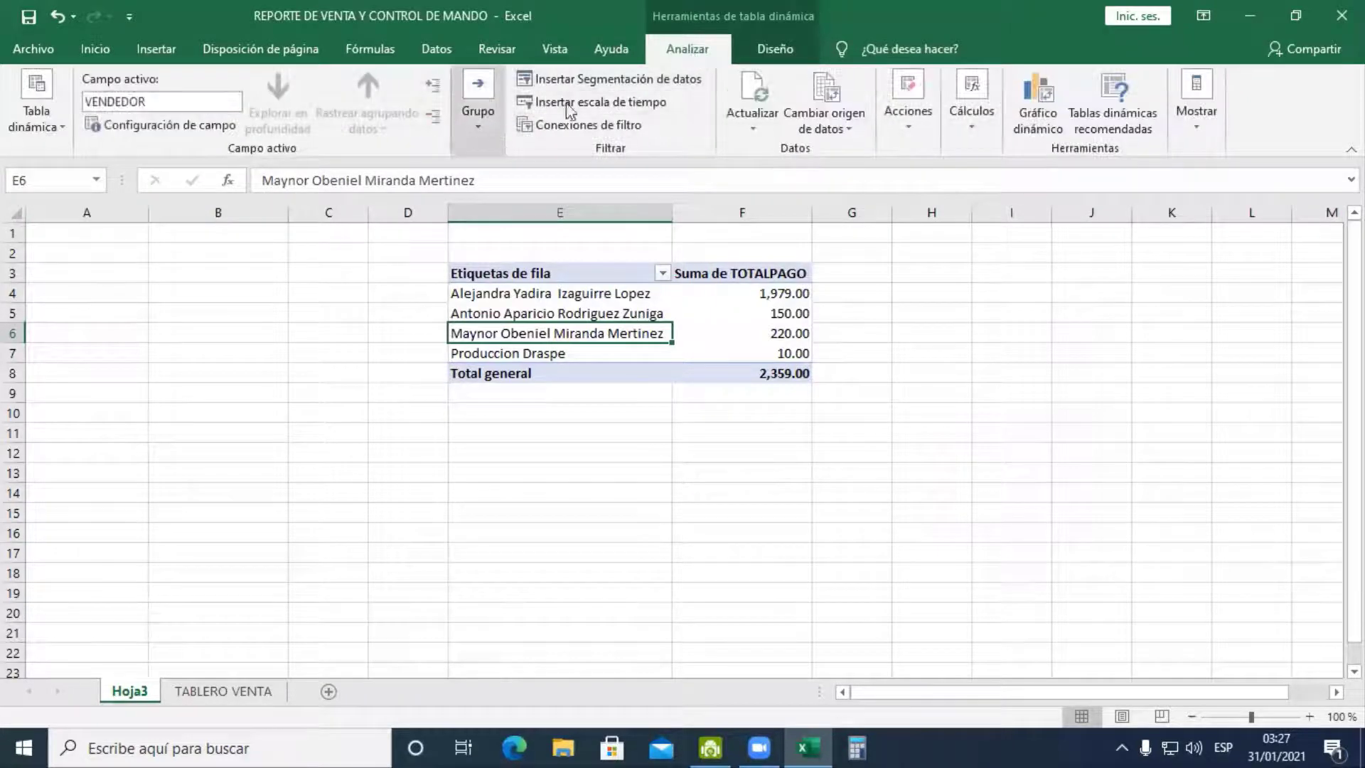
click(648, 298)
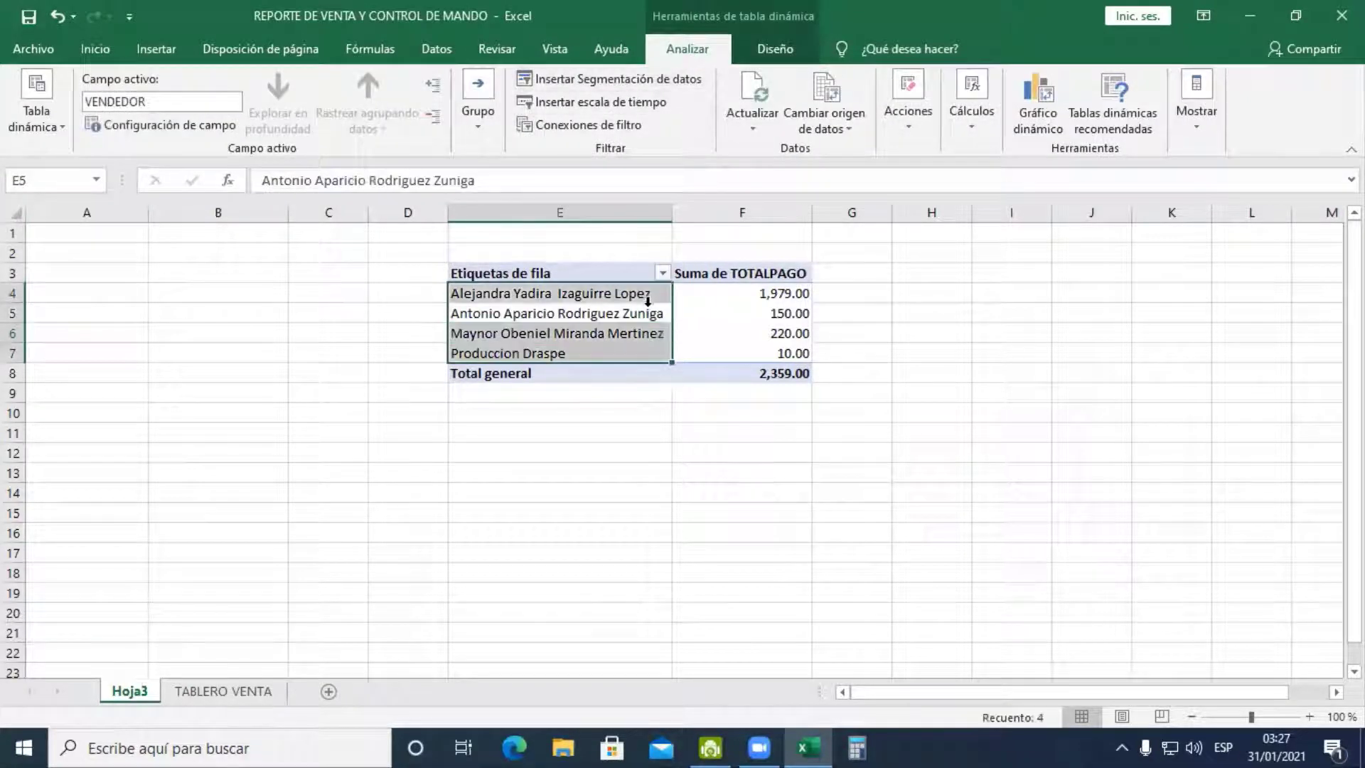
click(755, 121)
click(768, 174)
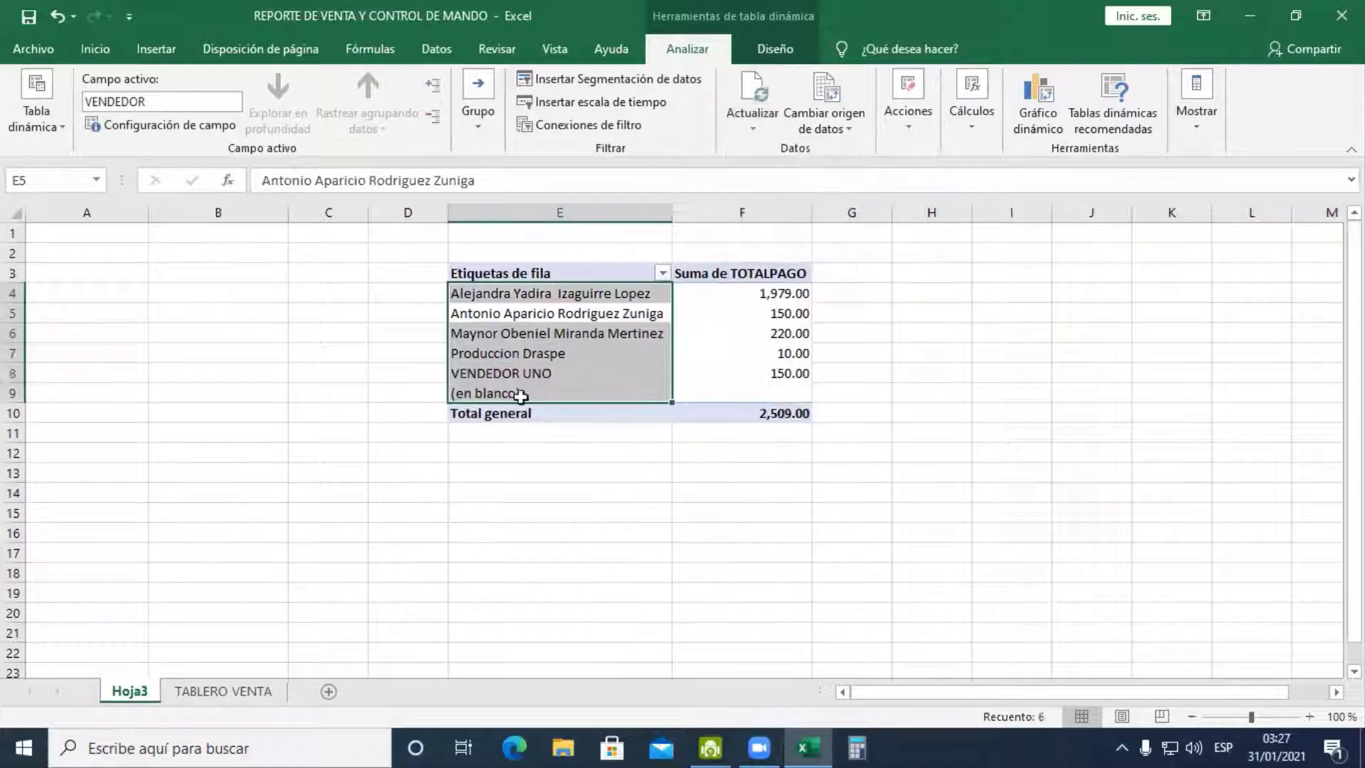
Move the entire vendor pivot table from Hoja3 to cell N36 of the TABLERO VENTA sheet, below the month pivot table
click(505, 373)
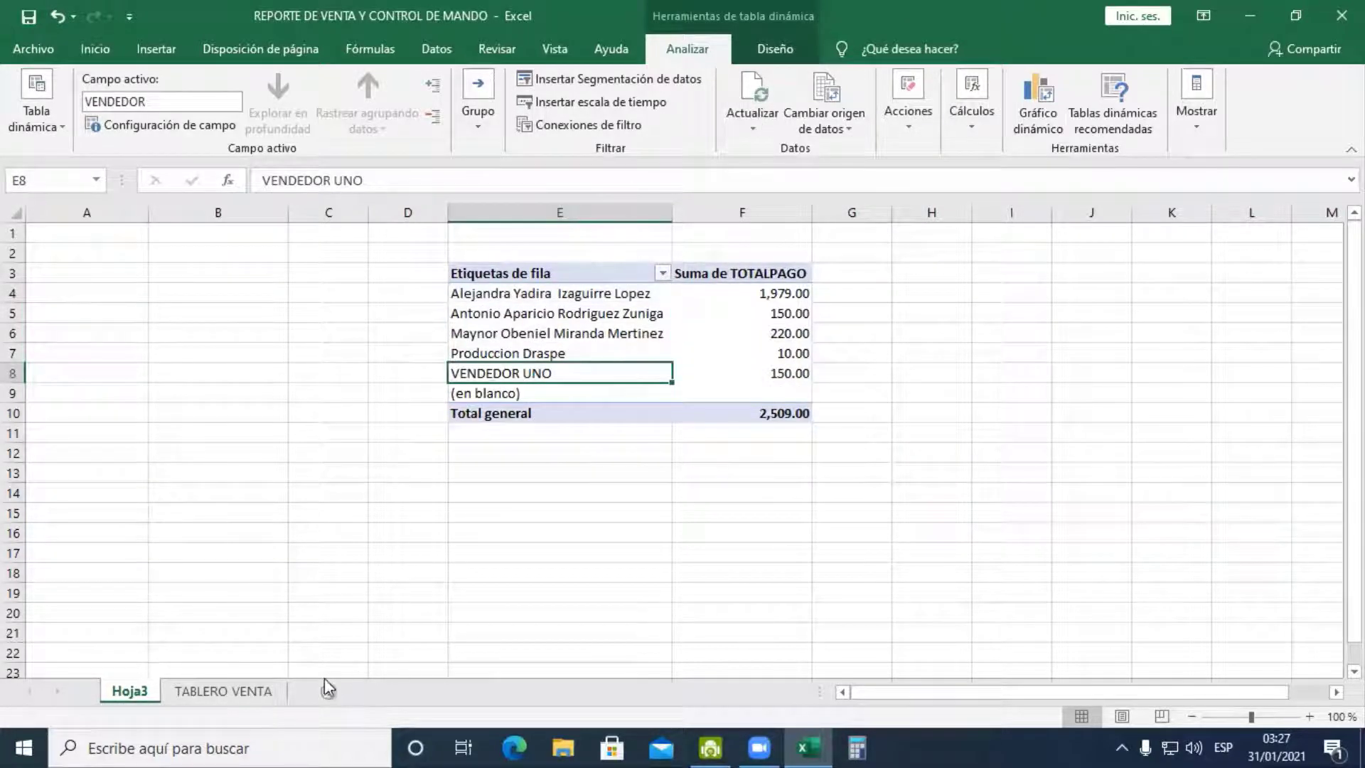
click(924, 138)
click(966, 225)
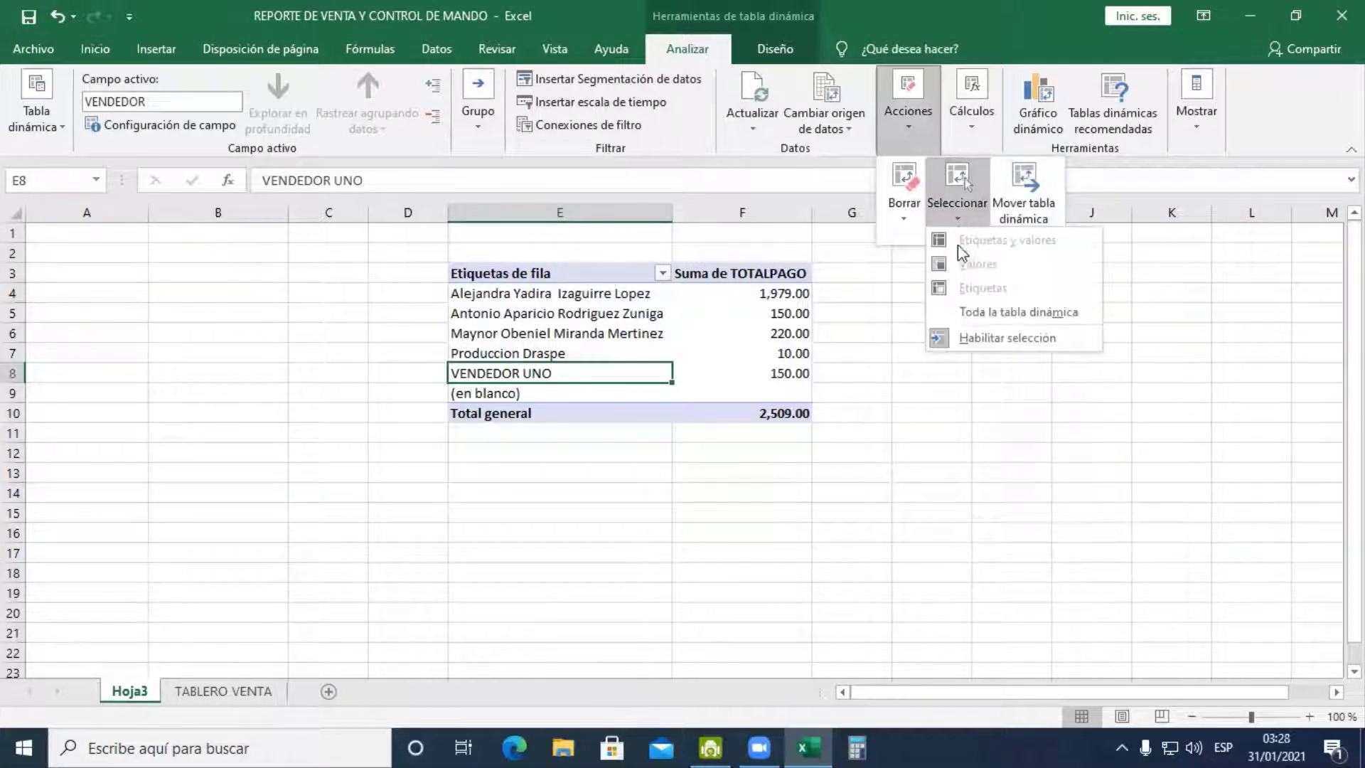
click(968, 313)
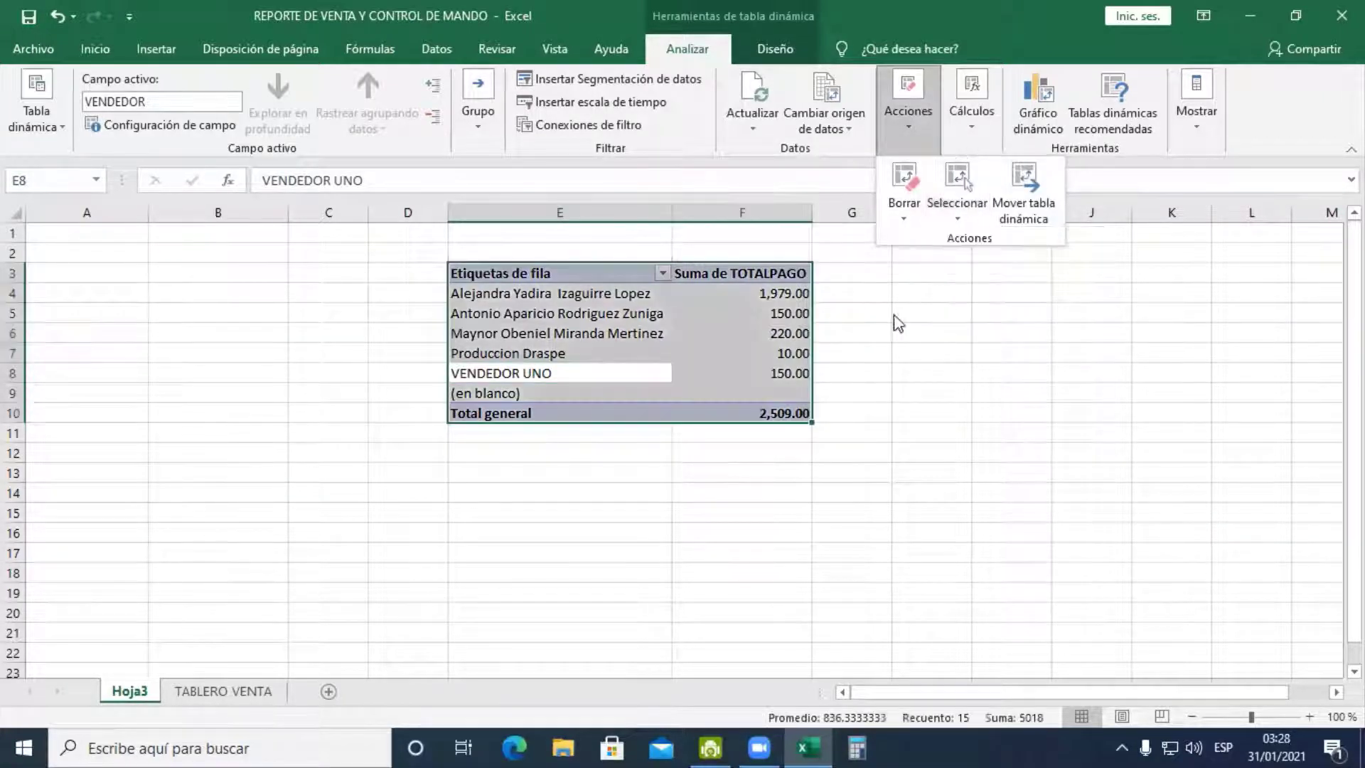
click(1021, 213)
click(599, 386)
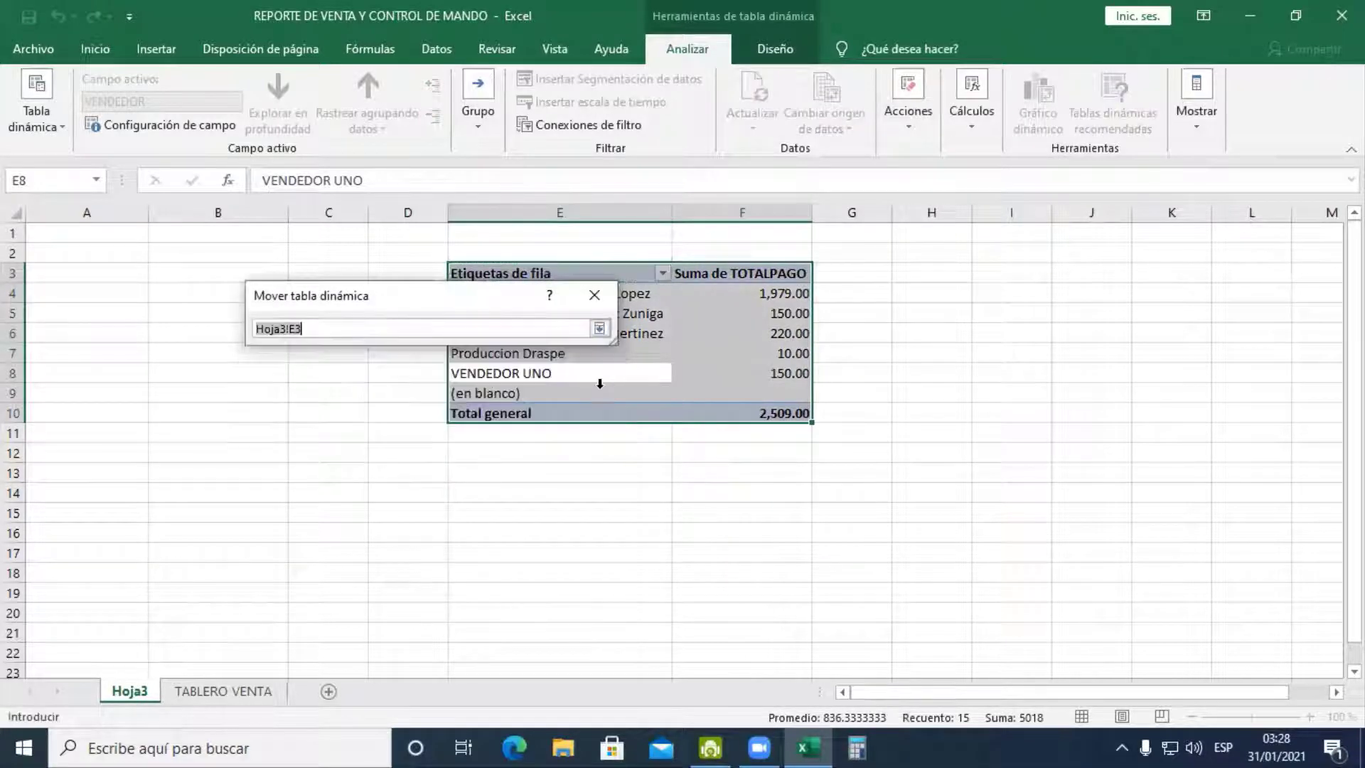
click(224, 691)
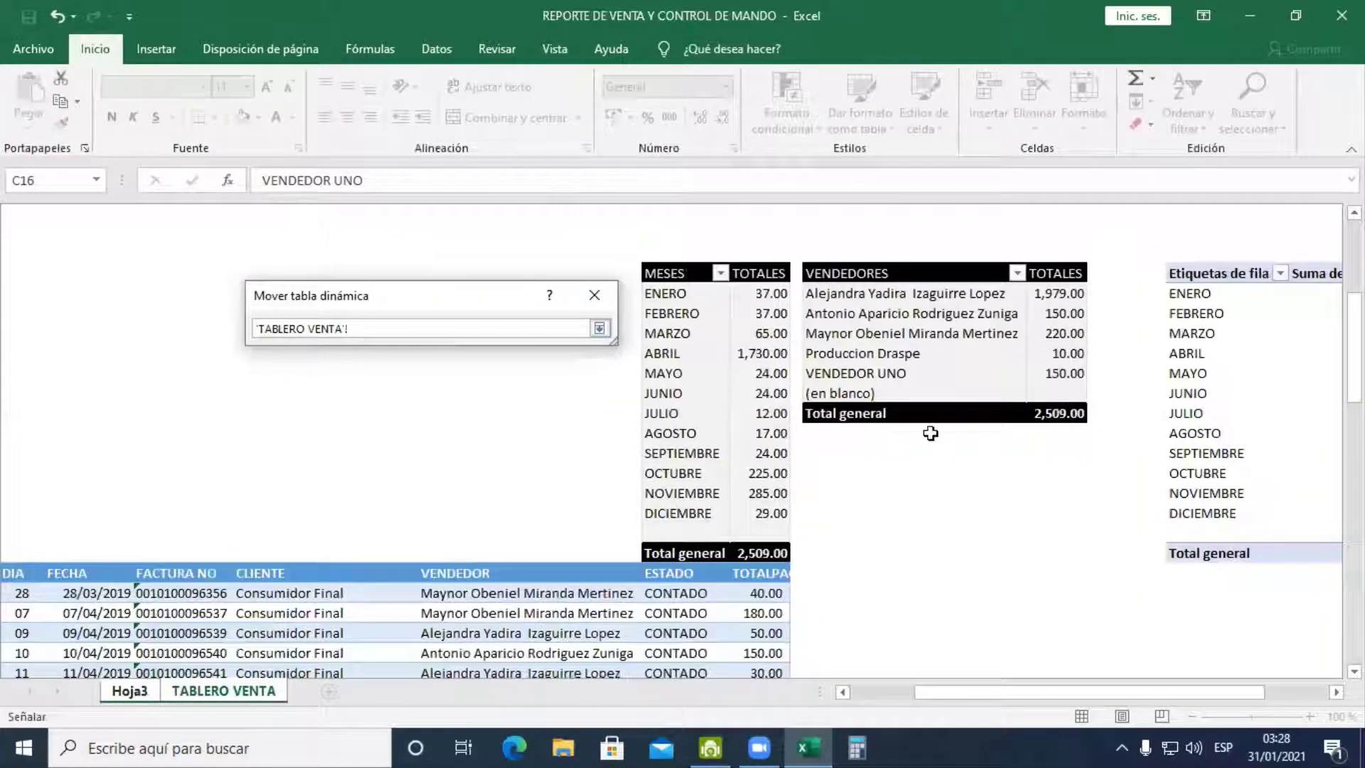
scroll(938, 561, down, 8)
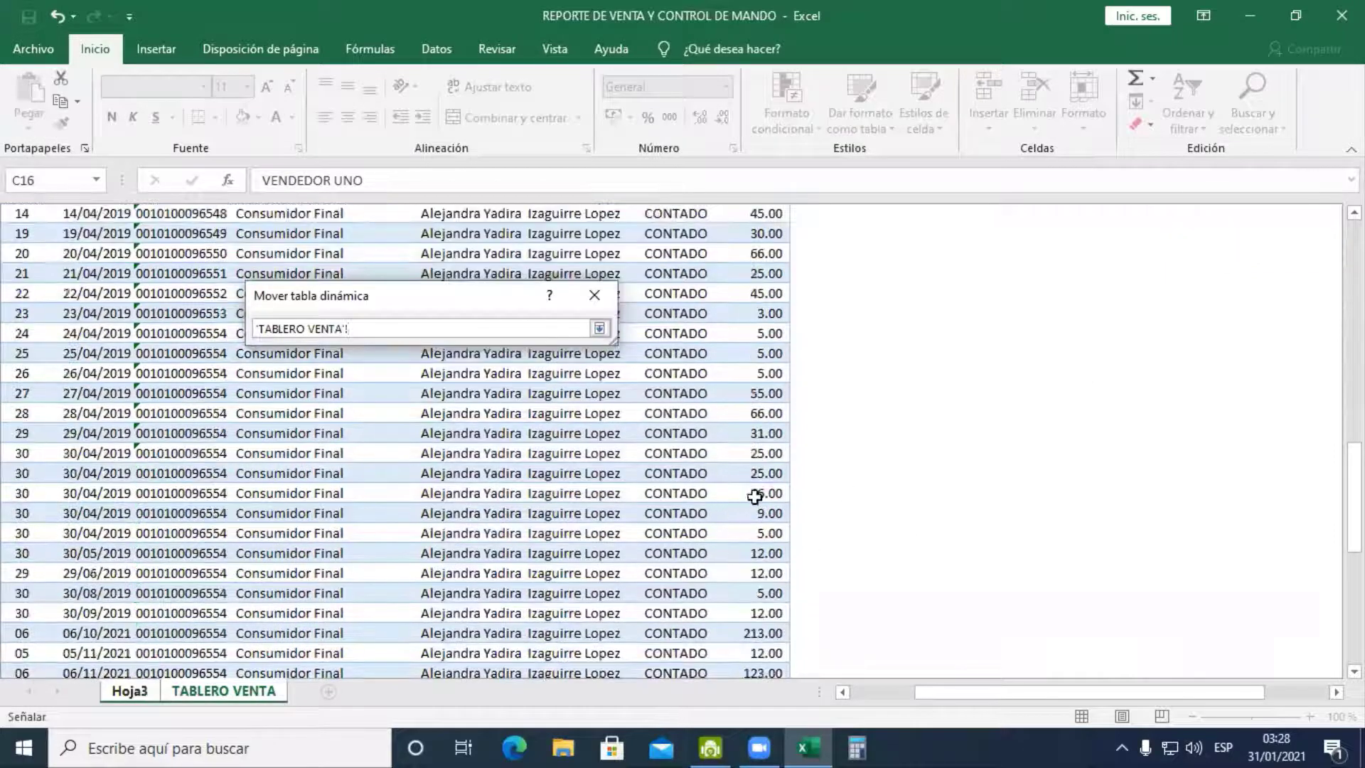
scroll(844, 478, up, 8)
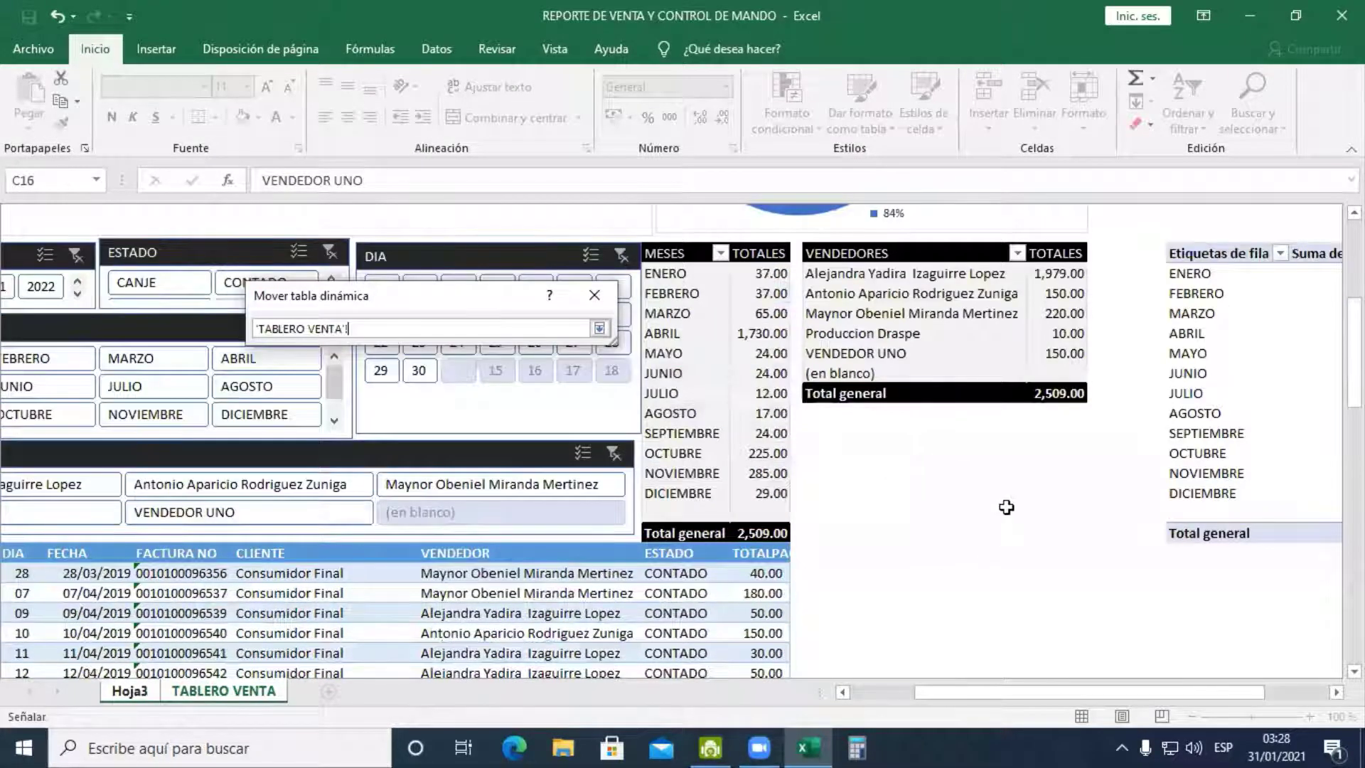
drag(1056, 691, 1220, 713)
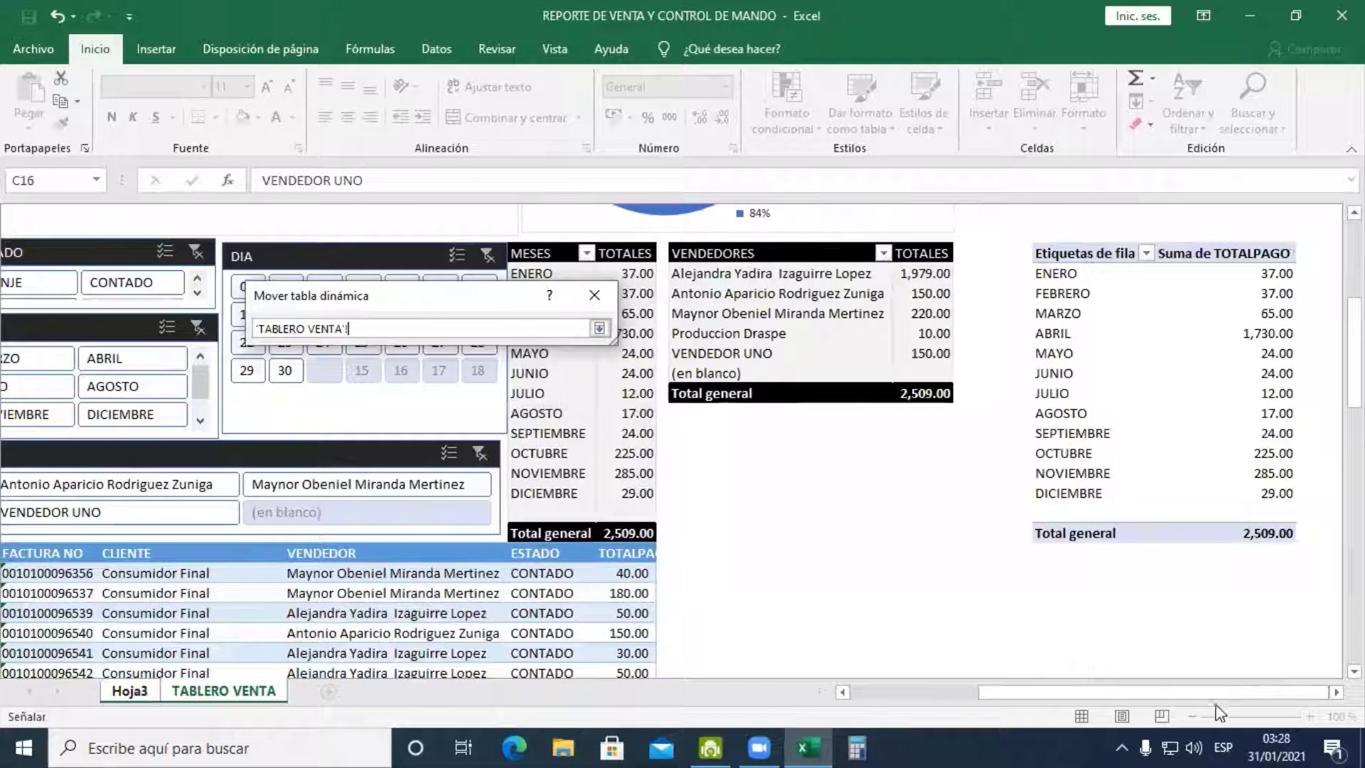
click(1054, 590)
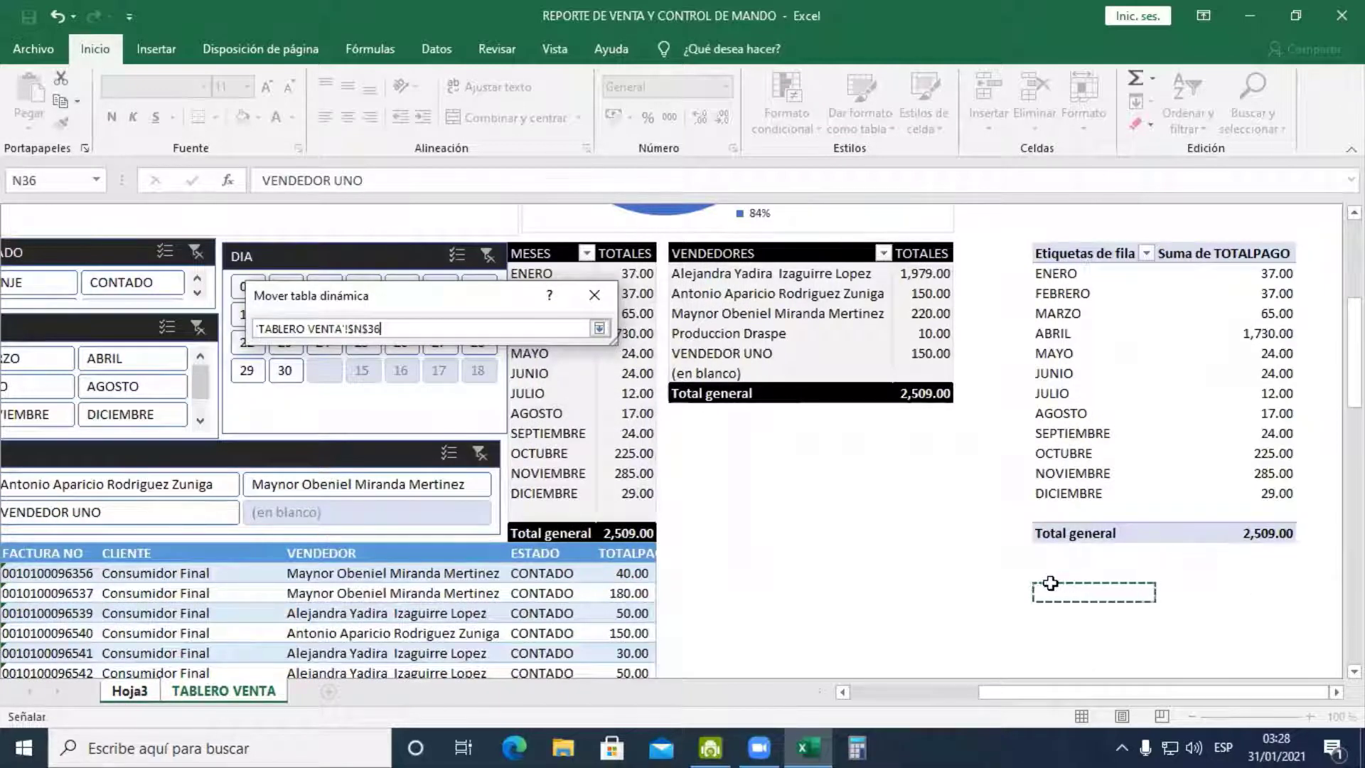
click(600, 328)
click(488, 412)
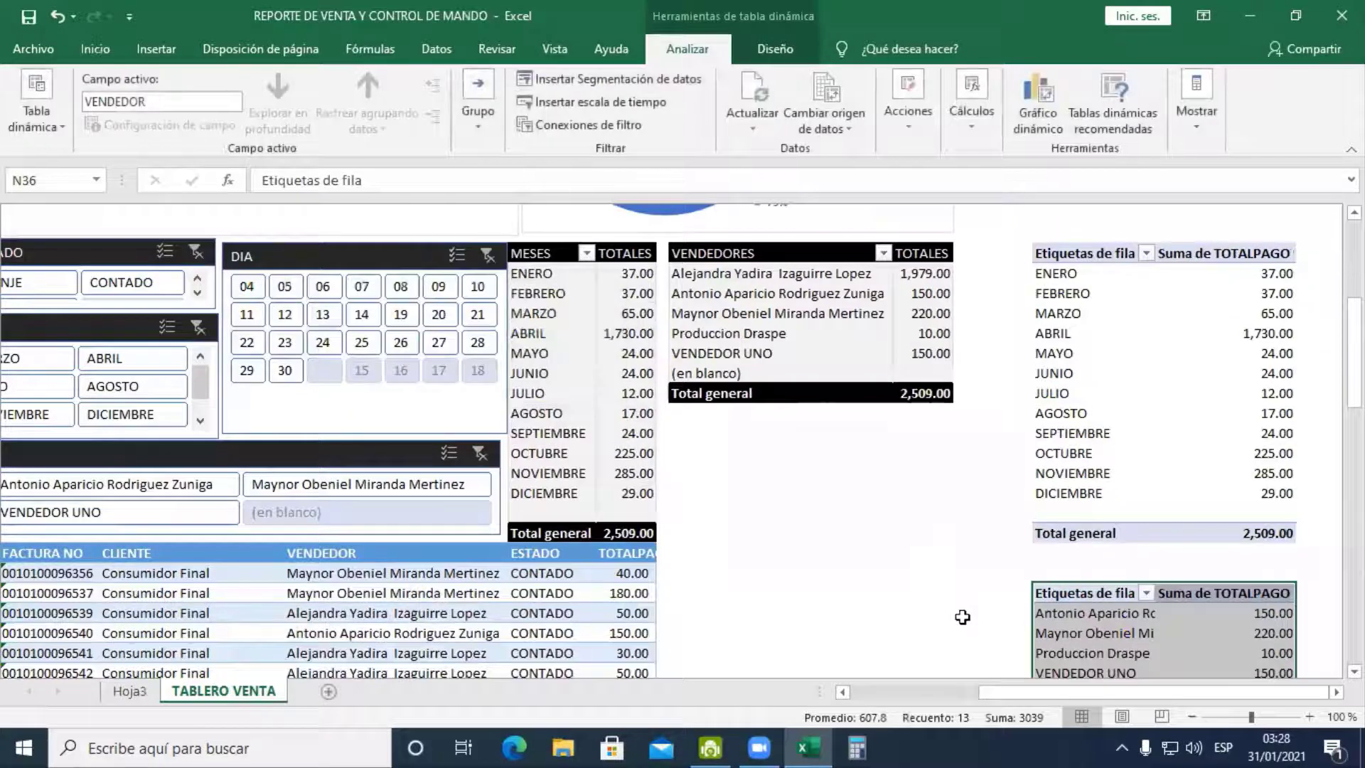
scroll(961, 615, down, 2)
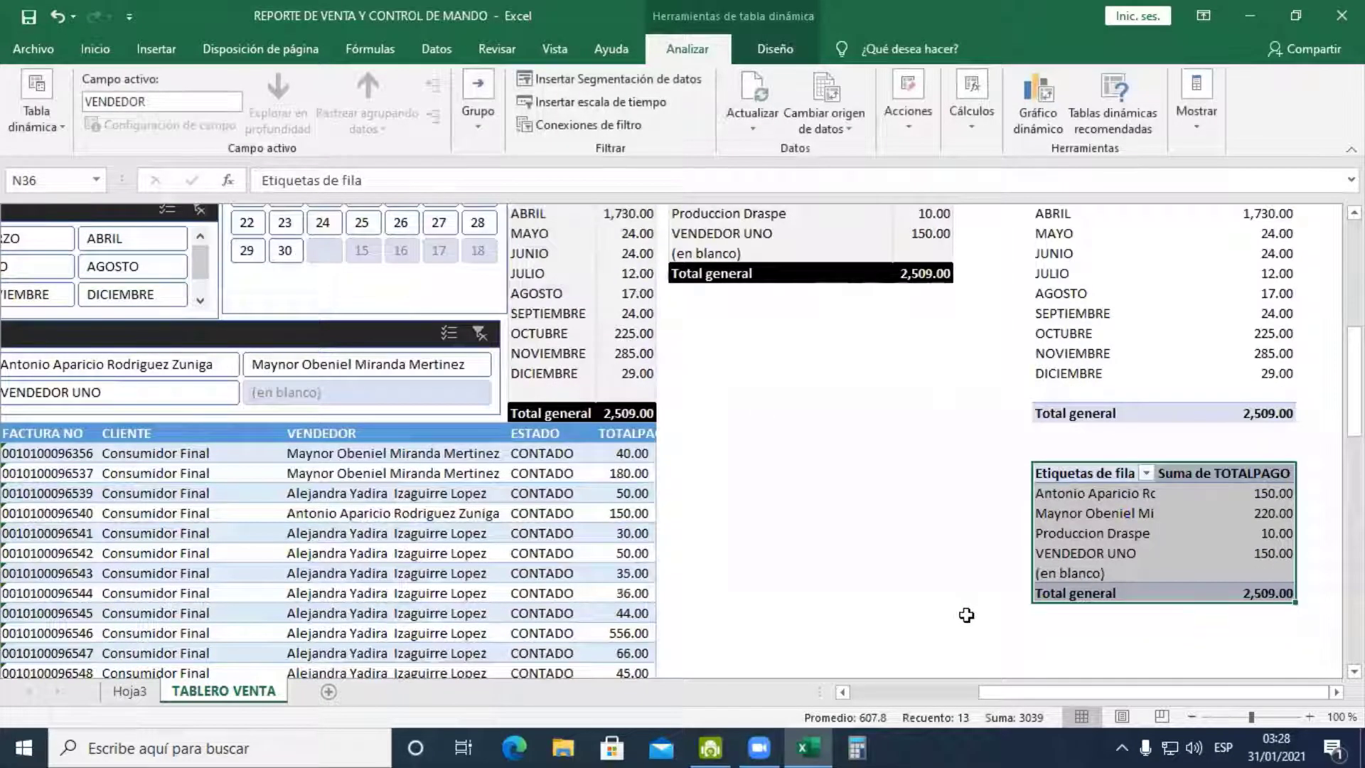
Review which pivot tables the DIA slicer is linked to in its report connections, then close the dialog
scroll(1025, 532, up, 6)
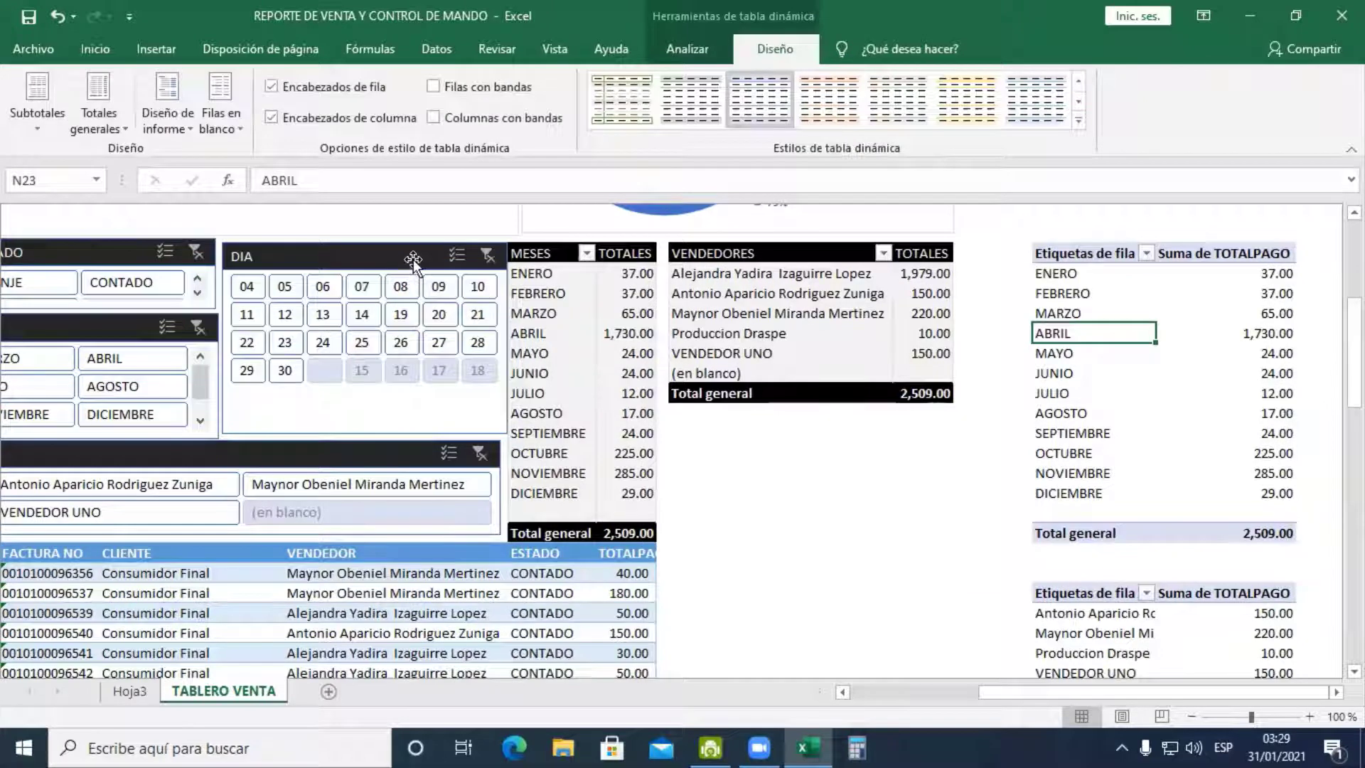
click(413, 262)
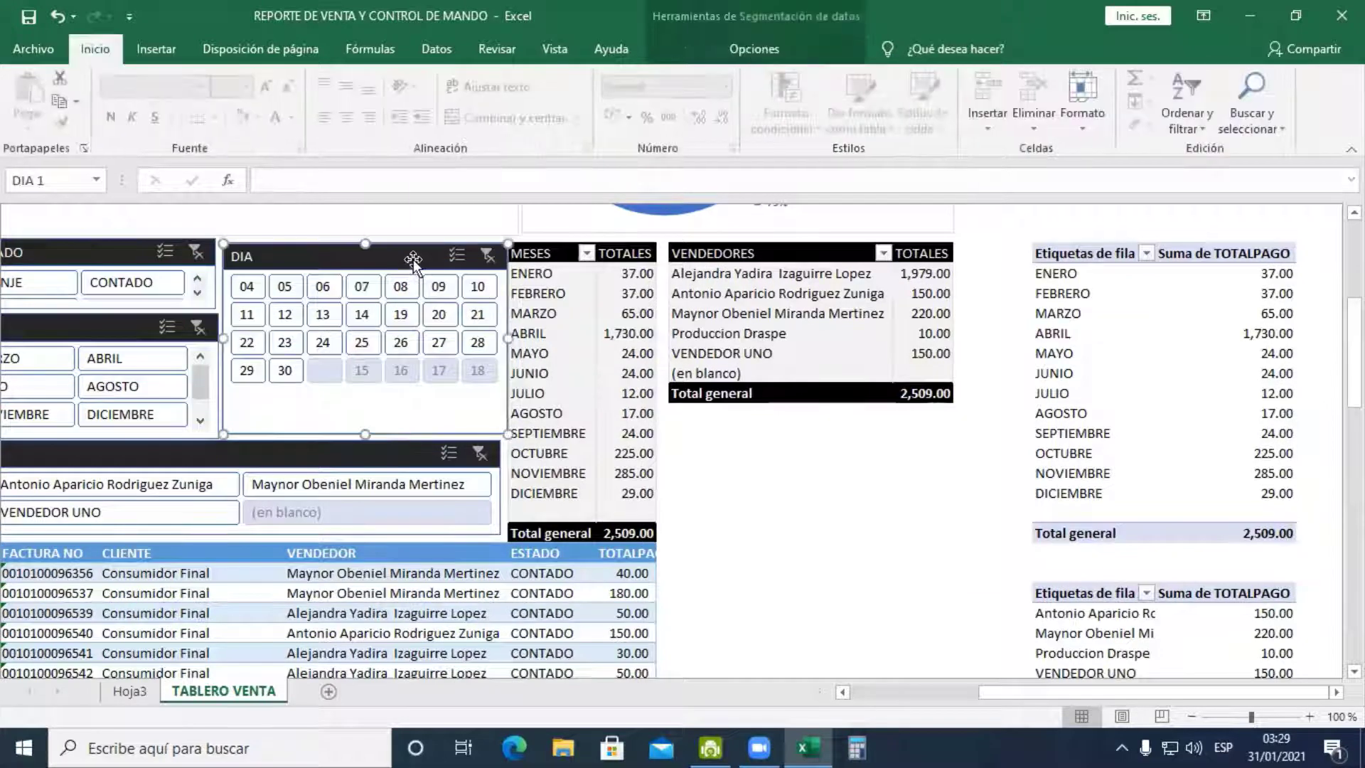
right_click(414, 262)
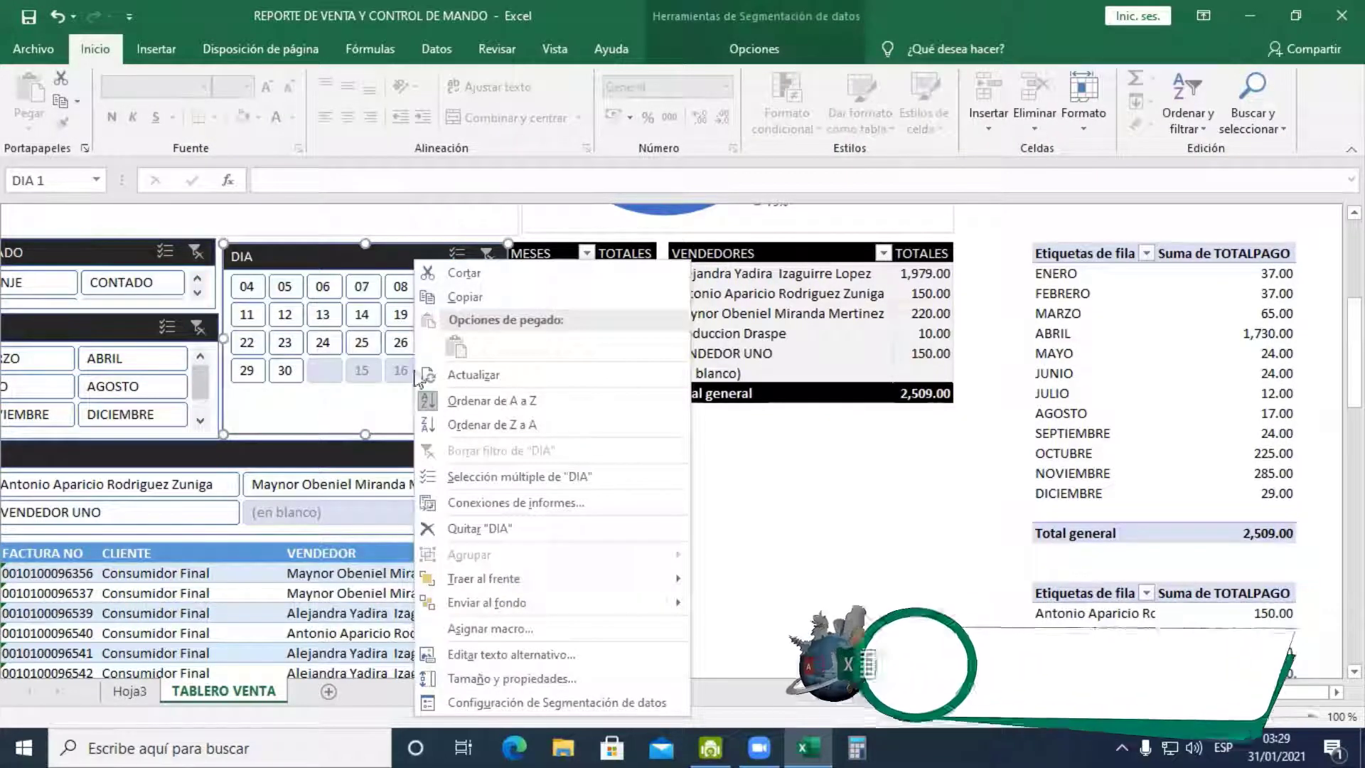
click(469, 503)
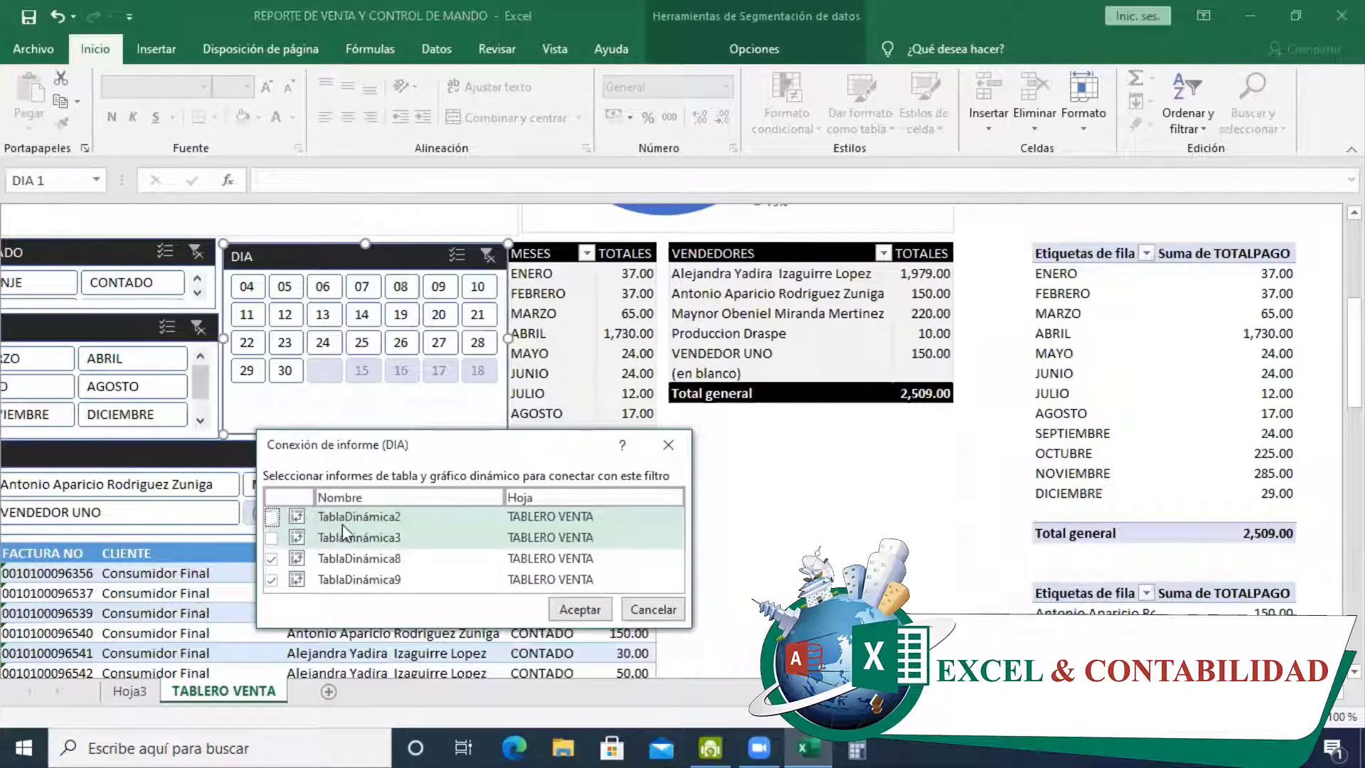
click(272, 579)
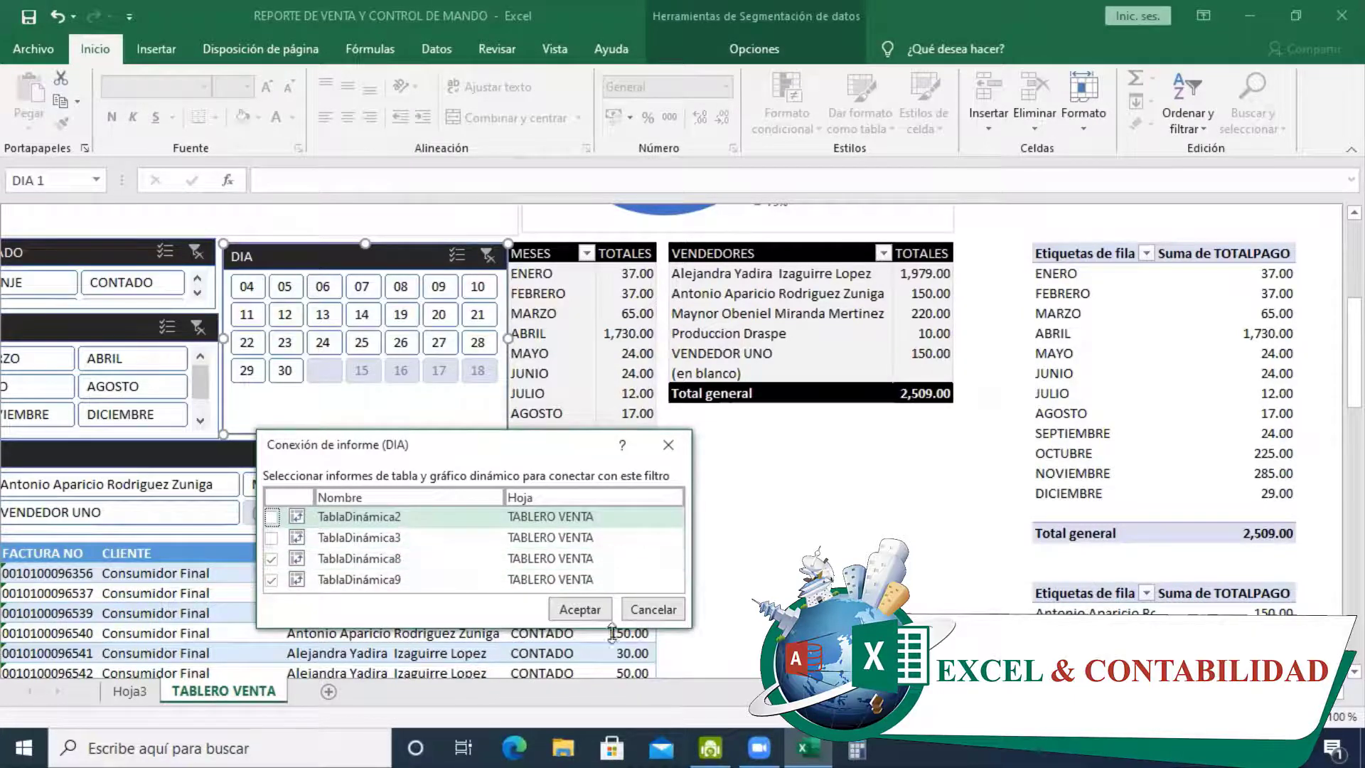
click(580, 609)
Check the name of the new month pivot table in its pivot table options, then close them
click(1169, 353)
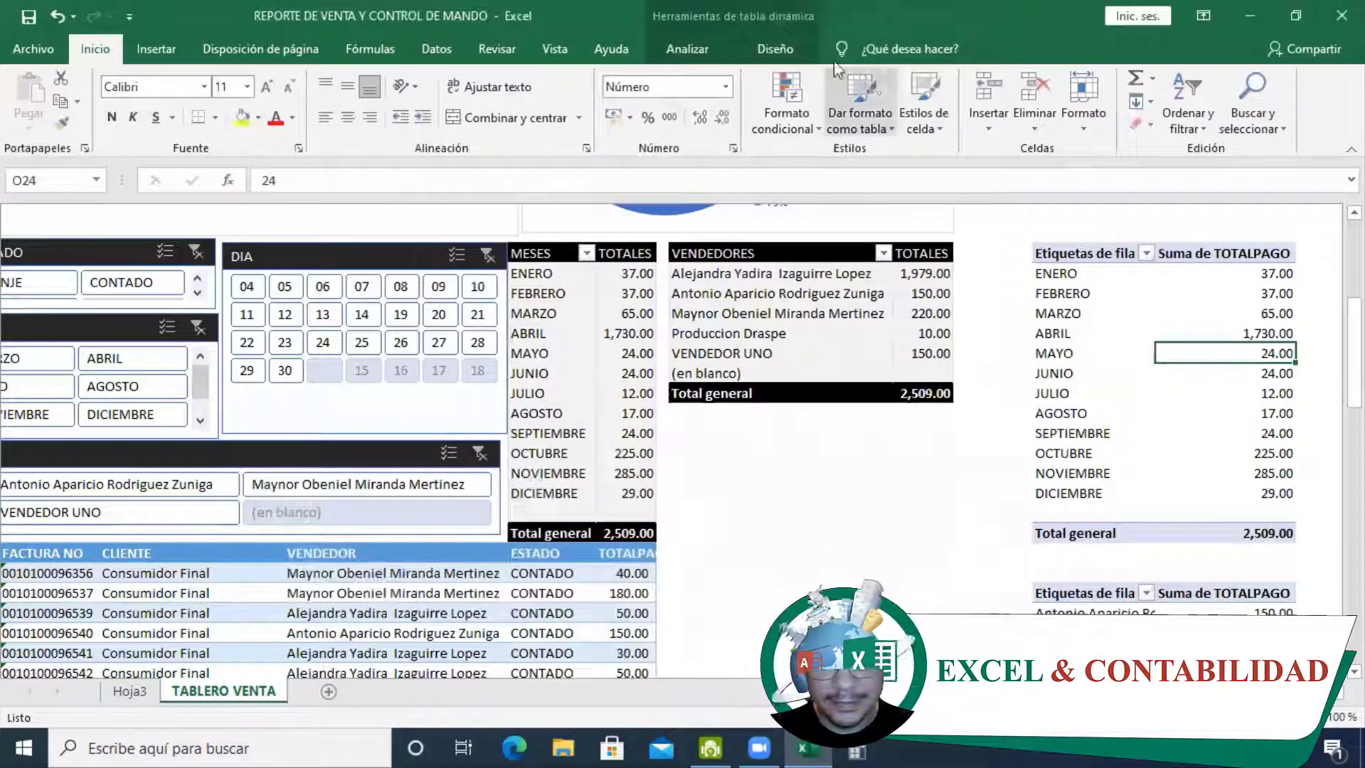
click(775, 48)
right_click(1136, 355)
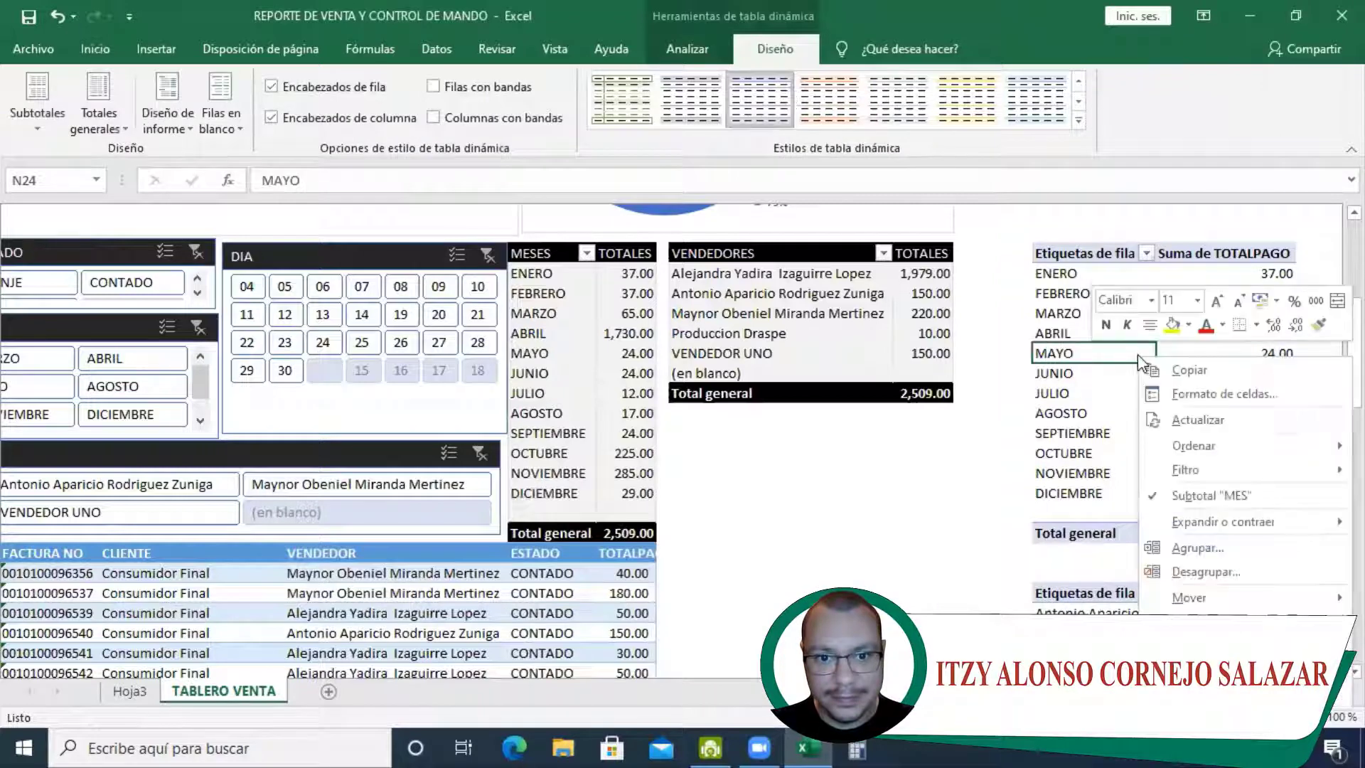
click(1215, 674)
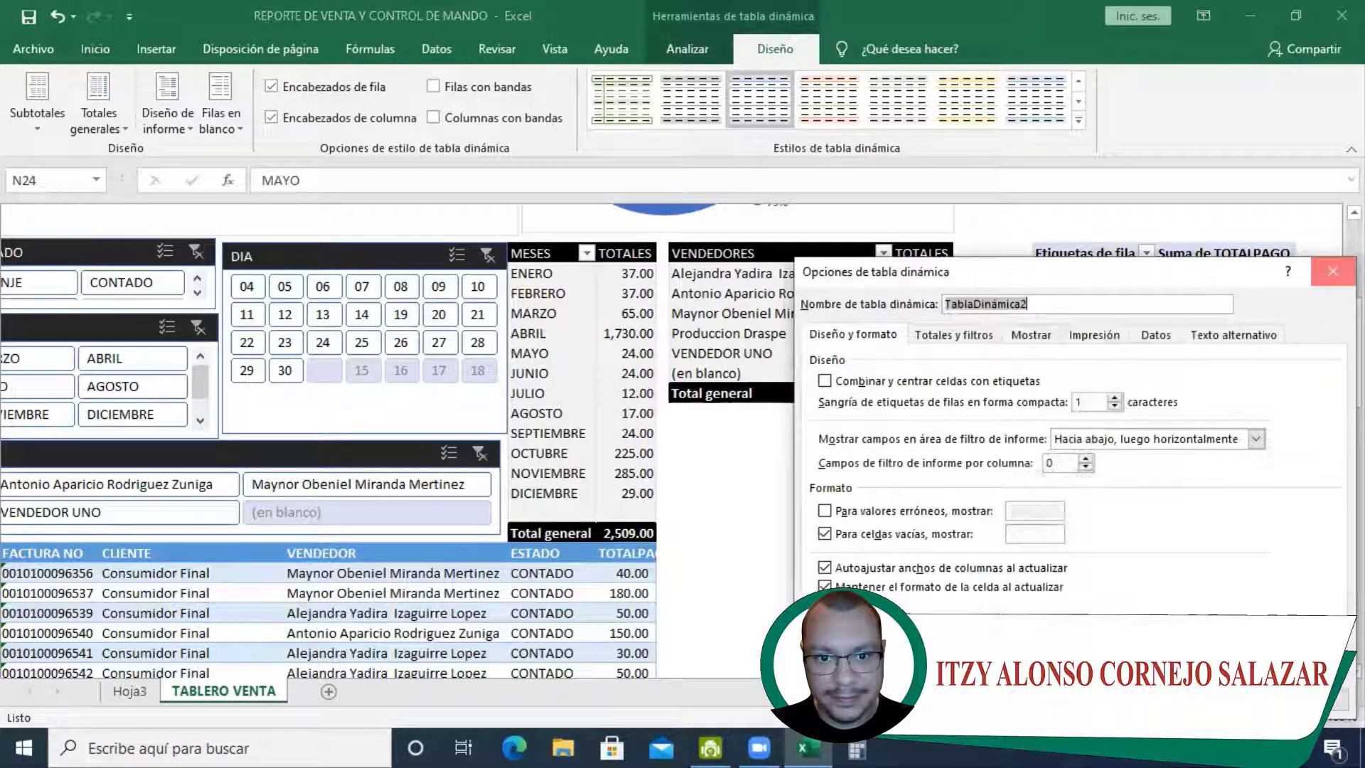
click(1333, 271)
Check the name of the new vendor pivot table in its pivot table options, then close them
scroll(1186, 579, down, 2)
right_click(1131, 517)
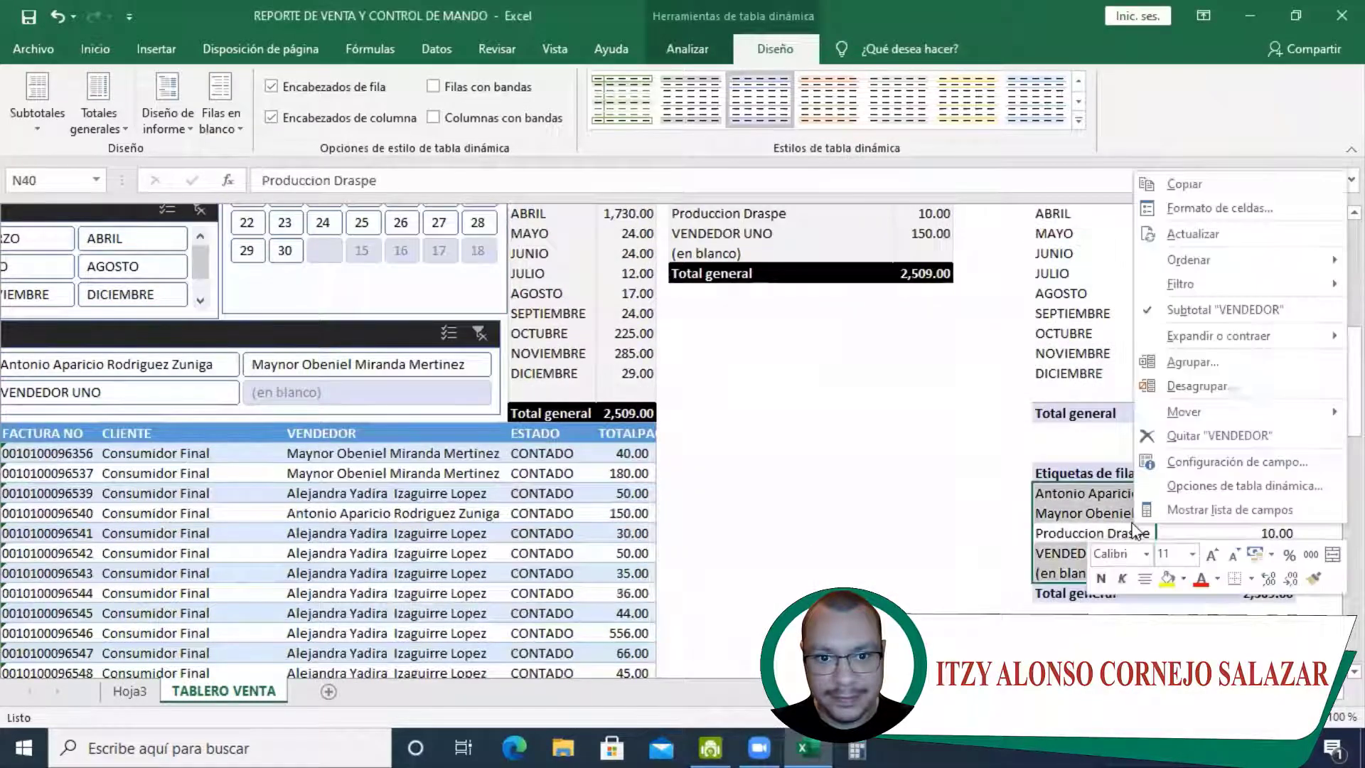
click(1188, 488)
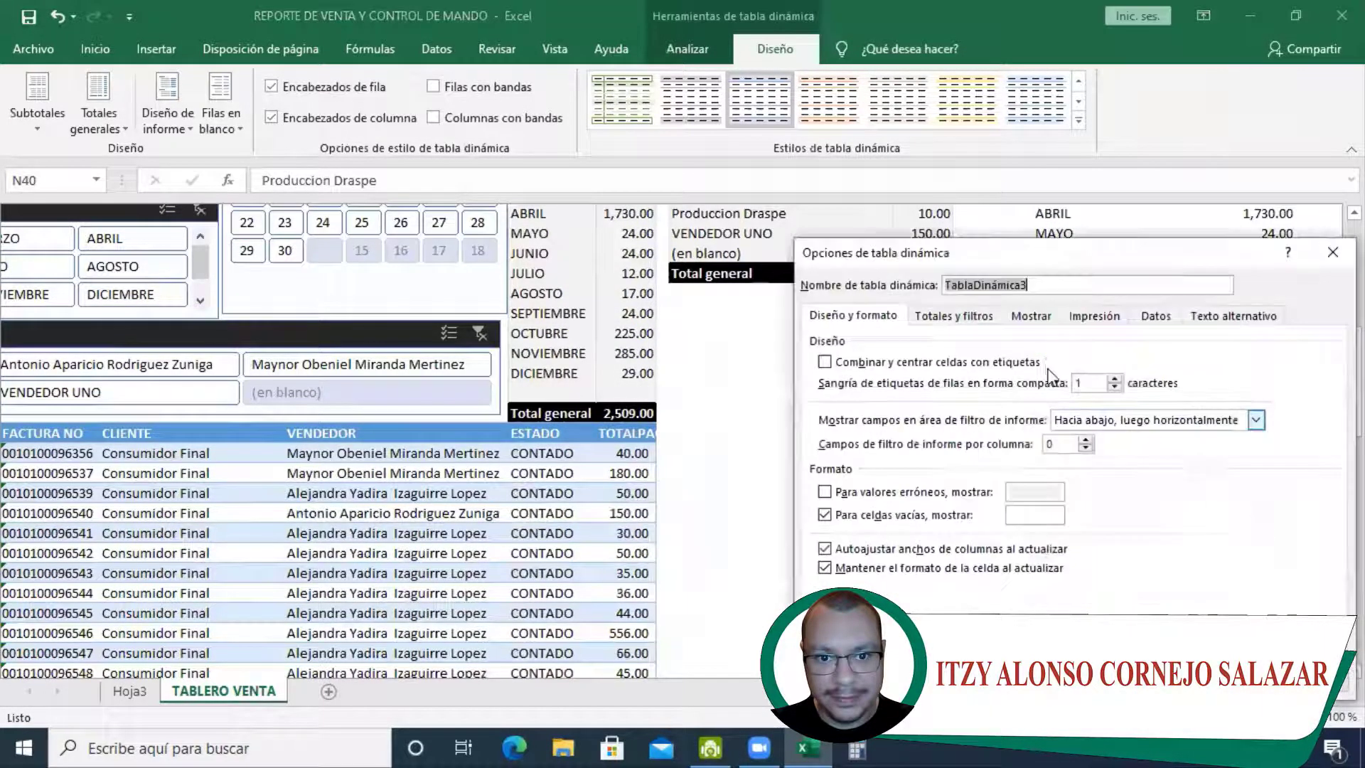
click(1332, 252)
Add TablaDinámica2 and TablaDinámica3 to the report connections of the DIA slicer and accept
scroll(672, 427, up, 3)
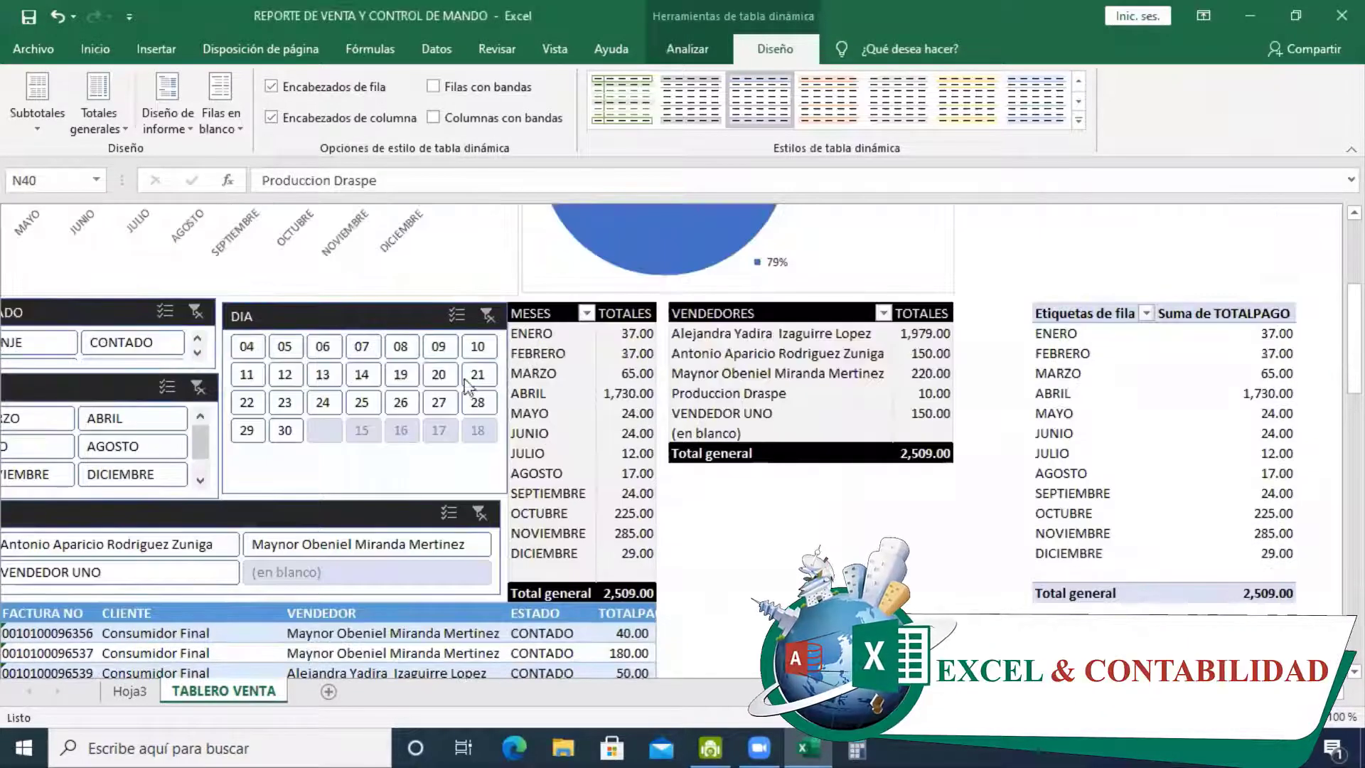
click(403, 313)
right_click(403, 315)
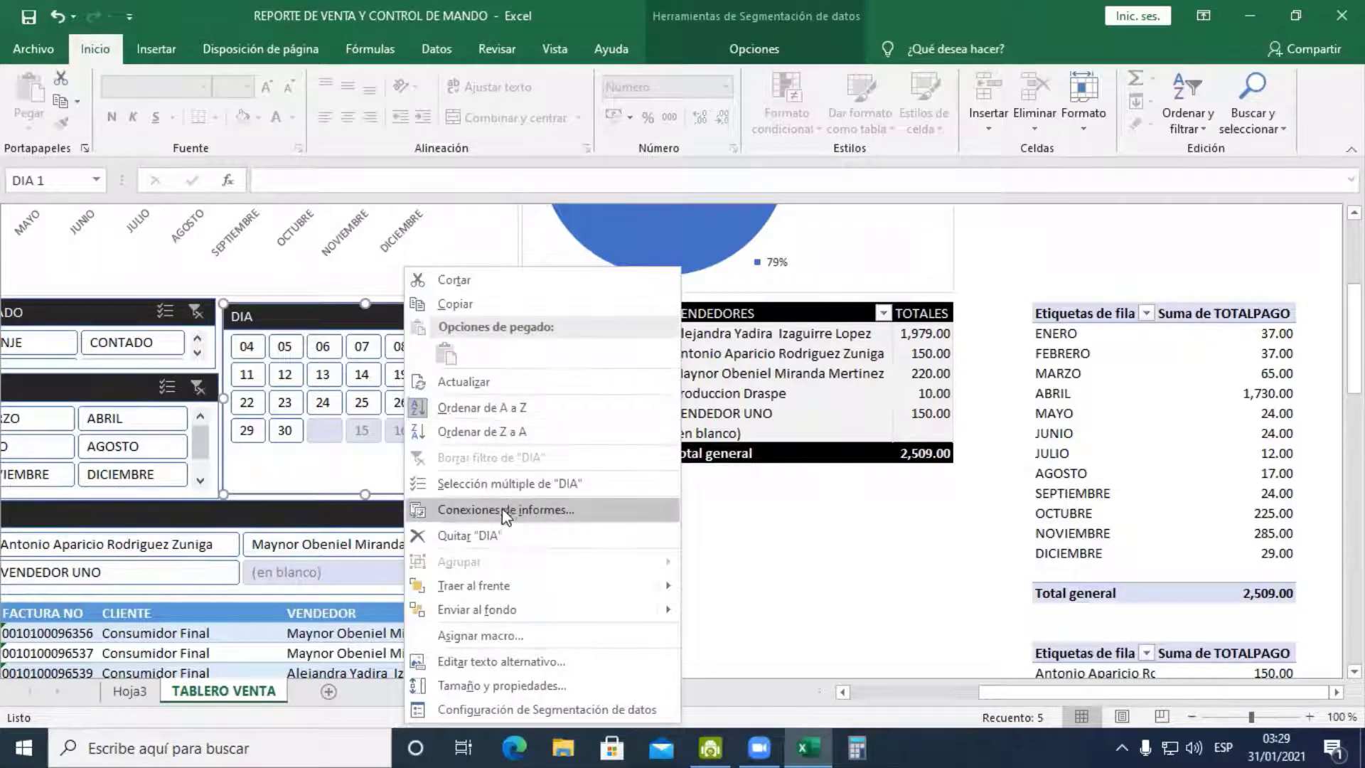
click(330, 315)
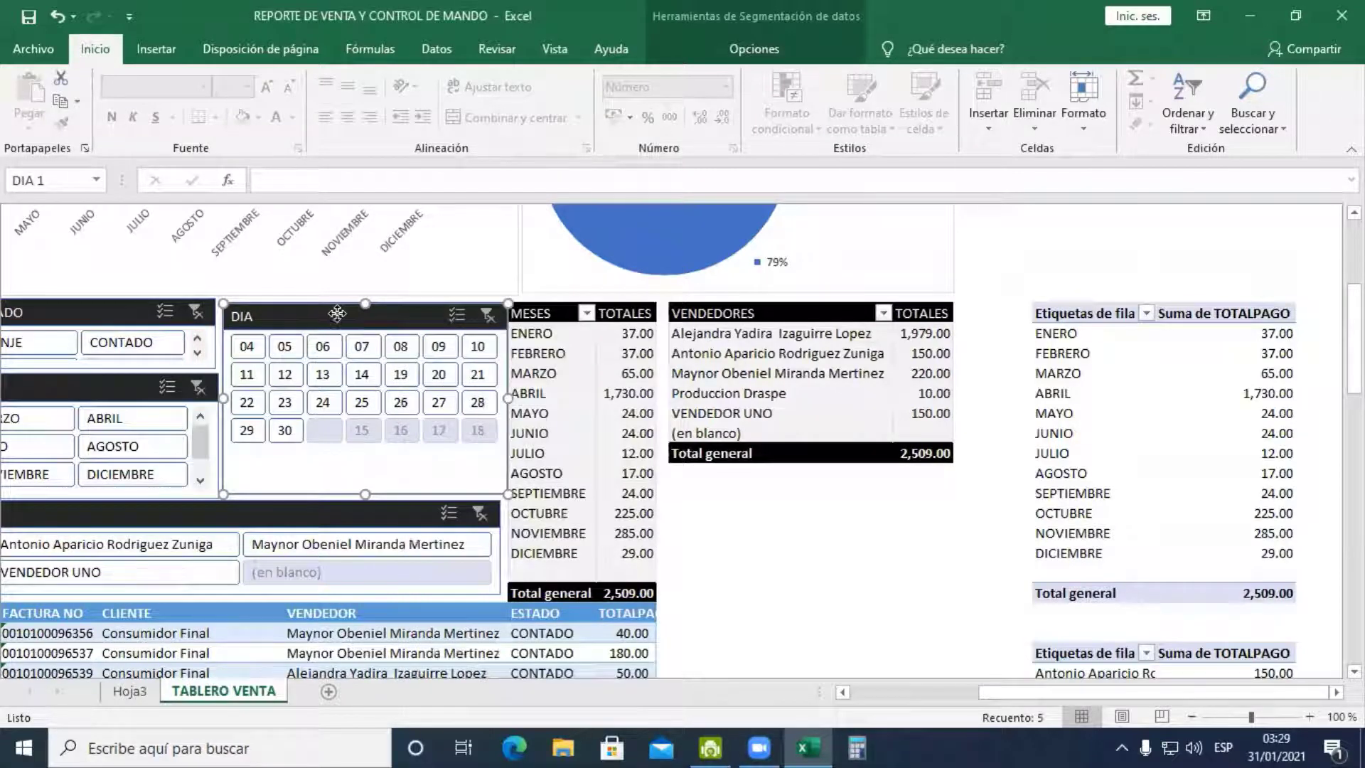
right_click(339, 314)
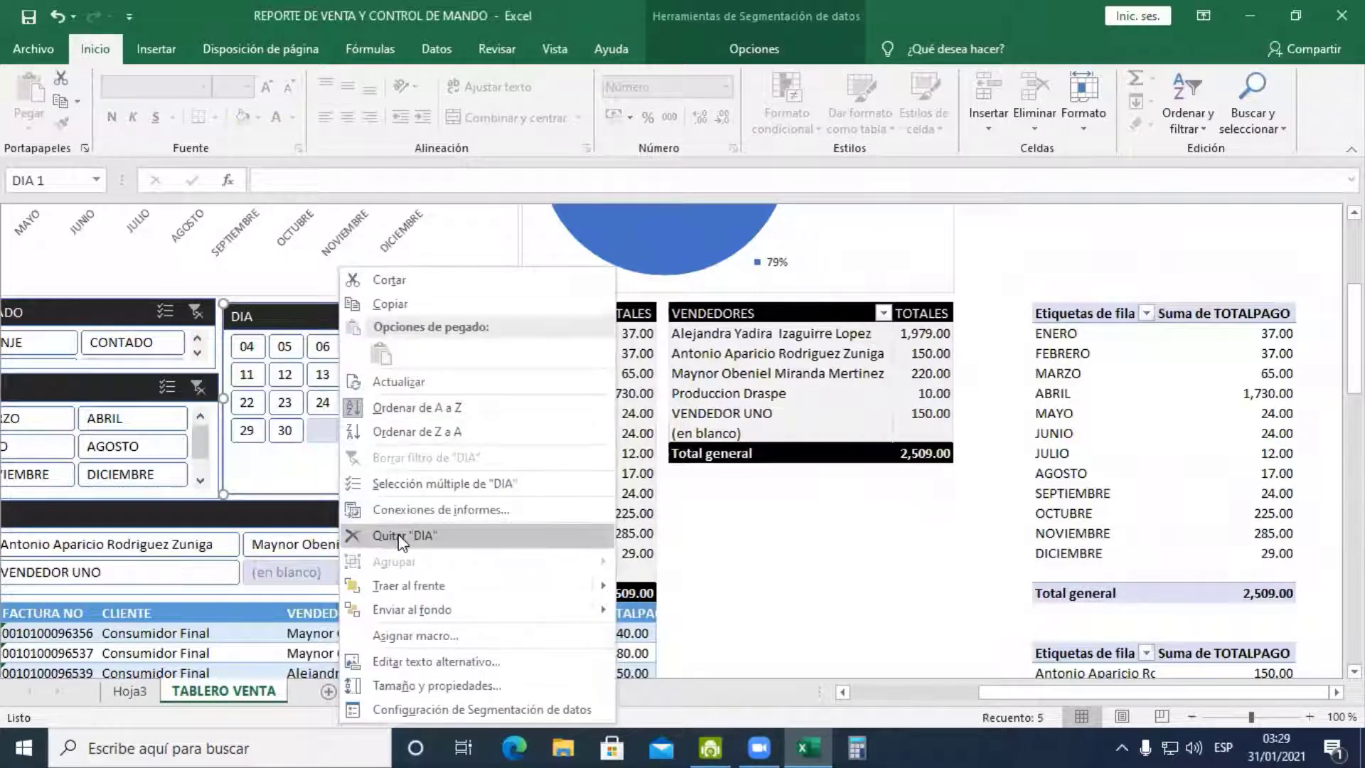
click(470, 511)
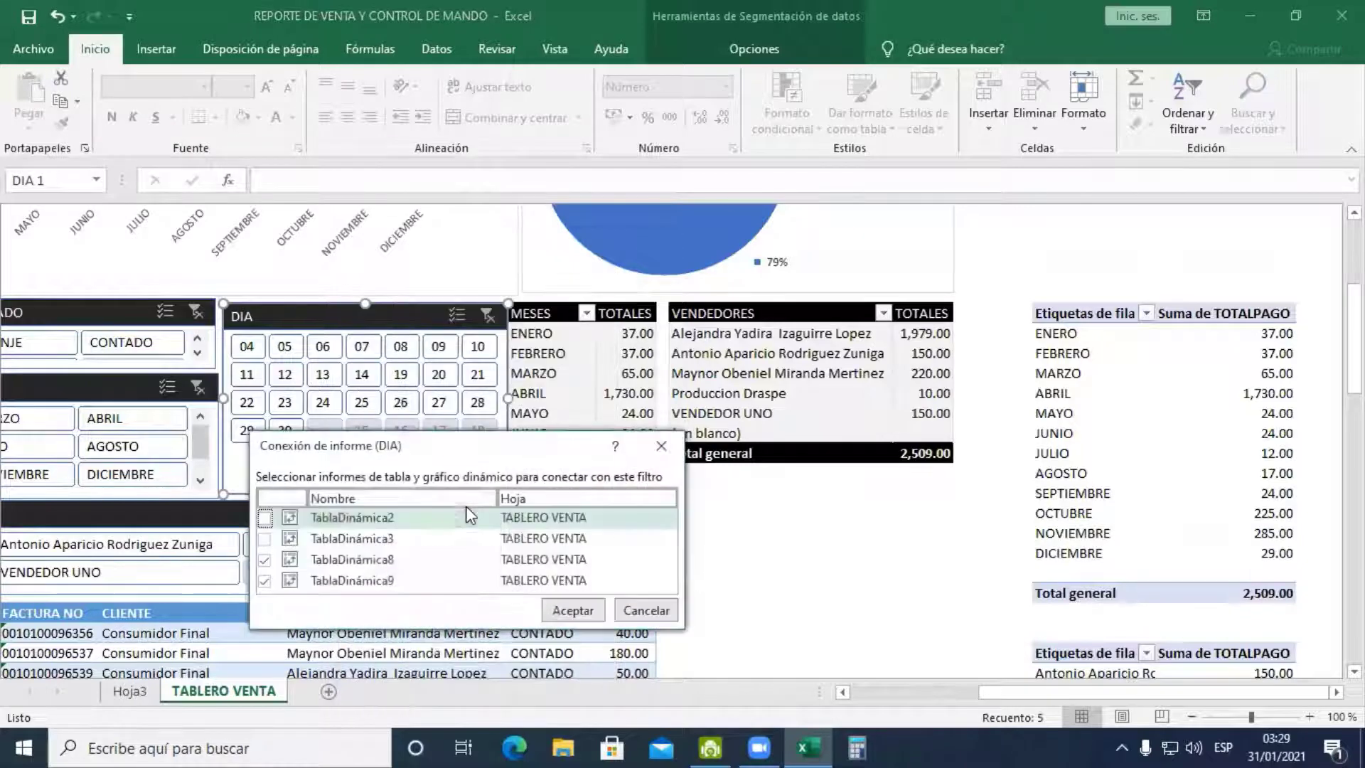
click(265, 518)
click(265, 539)
click(265, 539)
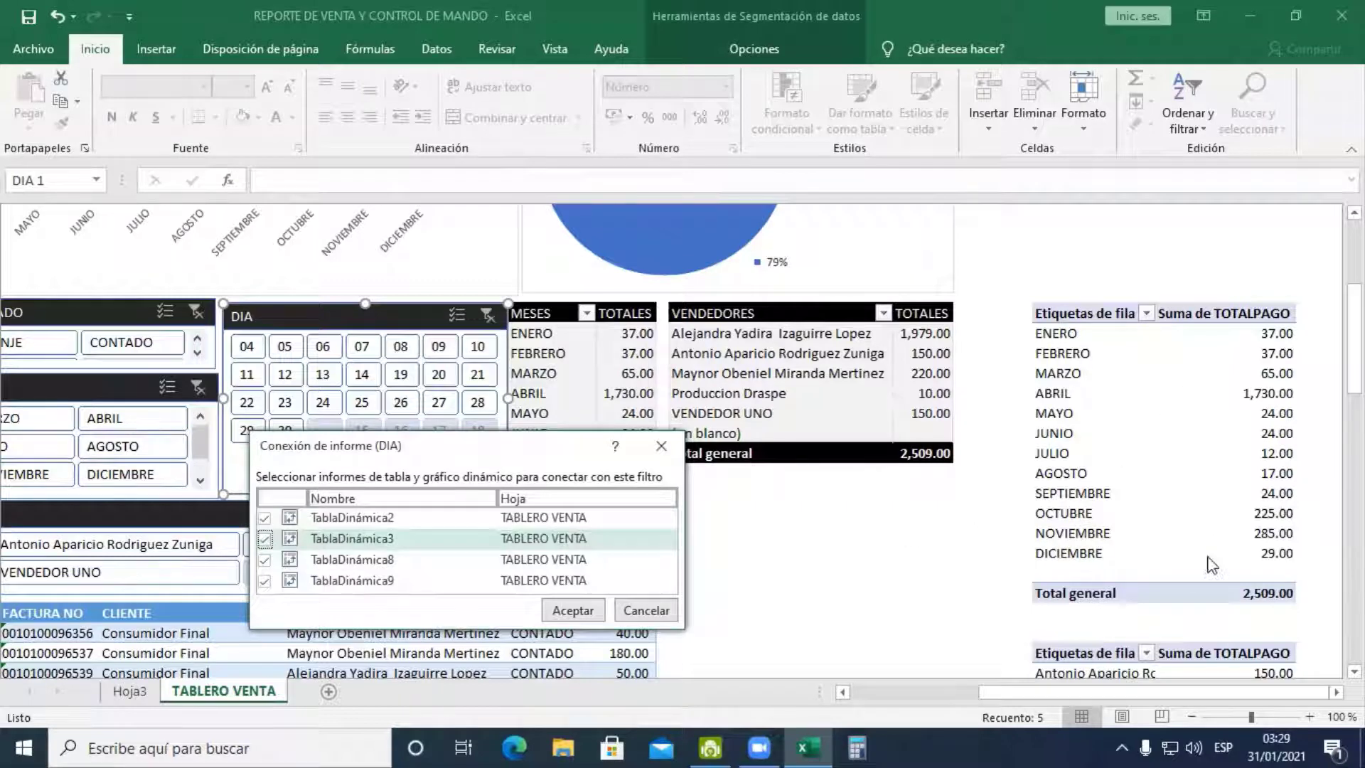
click(573, 611)
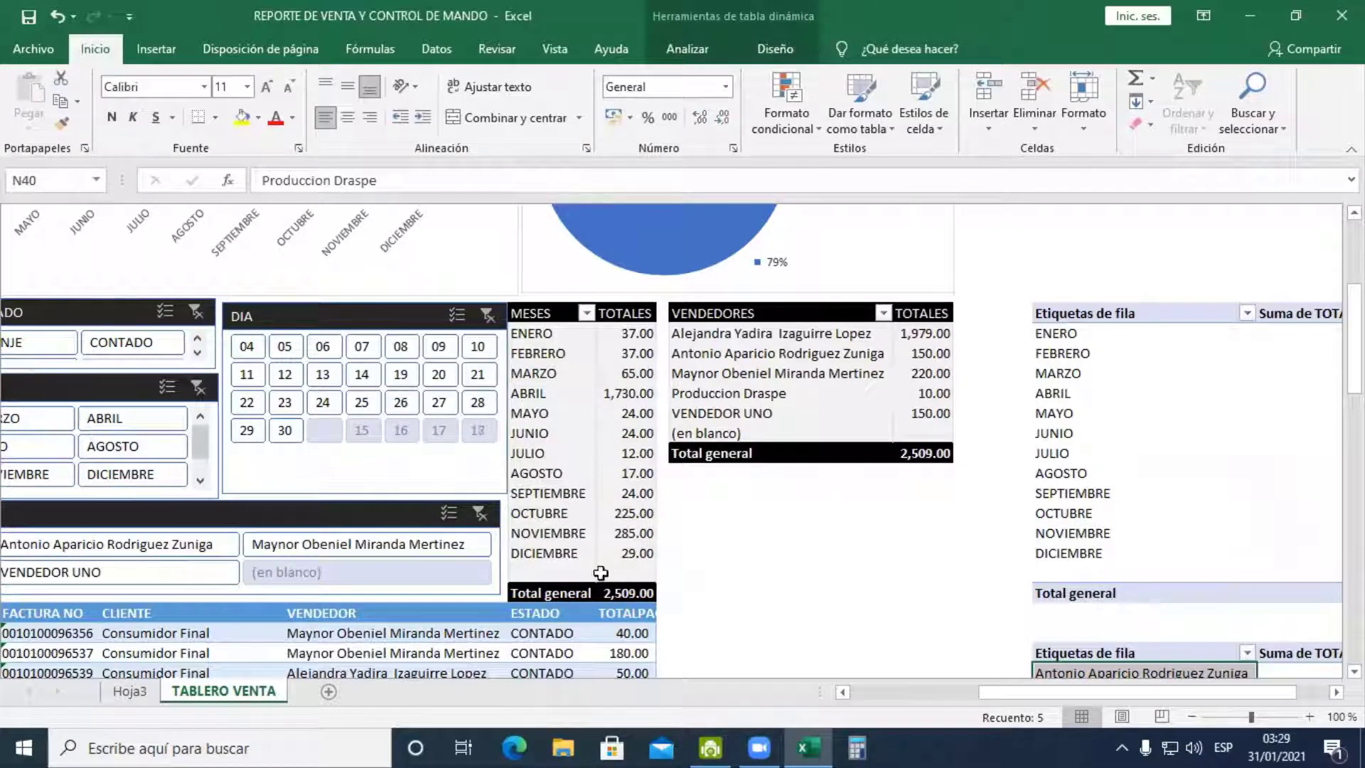
Add TablaDinámica2 and TablaDinámica3 to the report connections of the AÑO slicer and accept
drag(1029, 694, 960, 698)
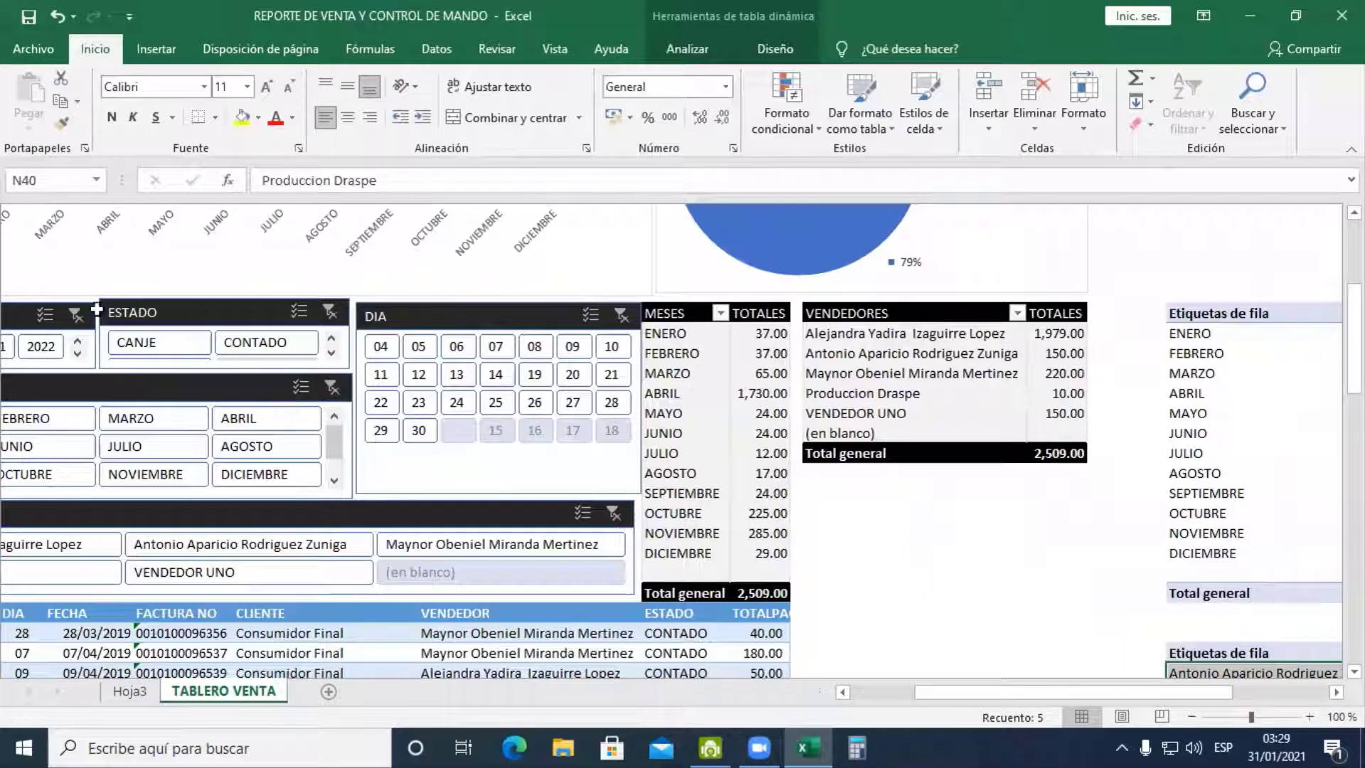
click(25, 320)
right_click(24, 323)
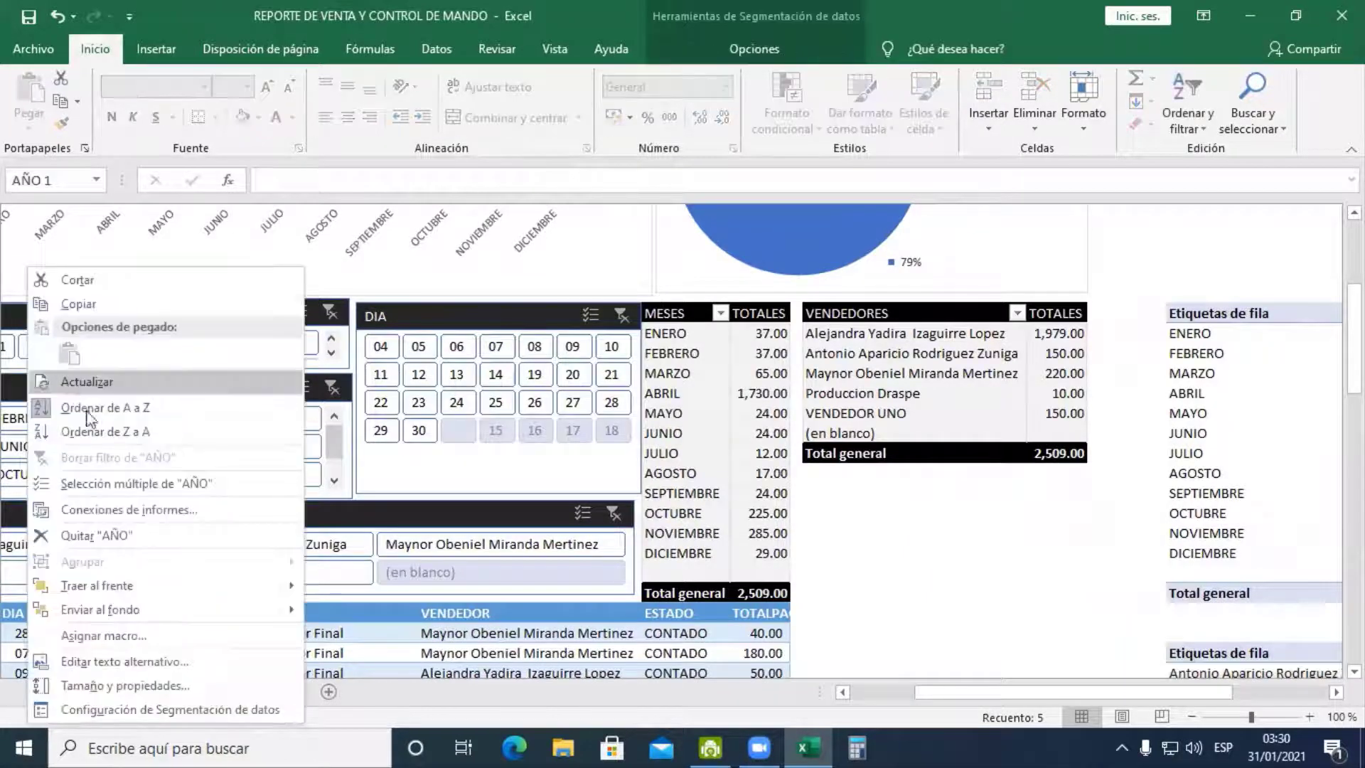
click(135, 510)
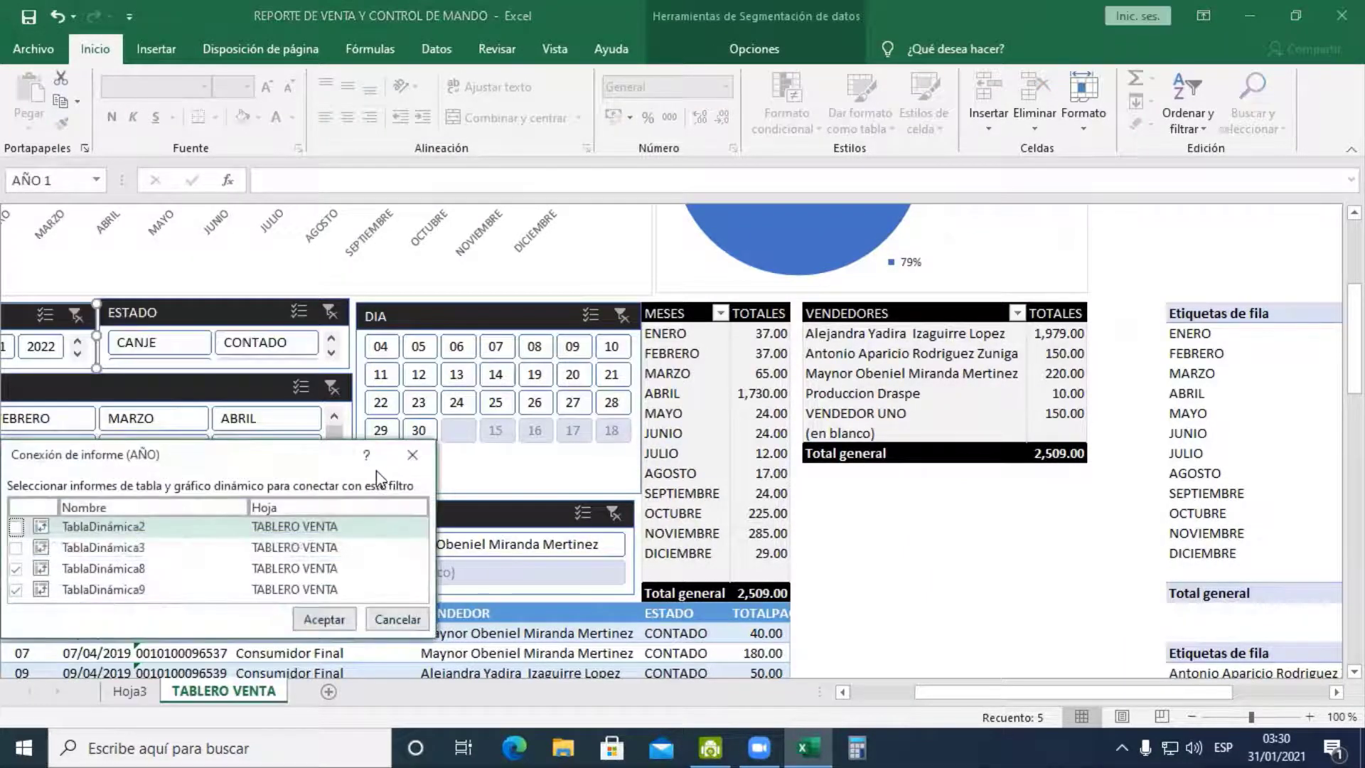
click(16, 527)
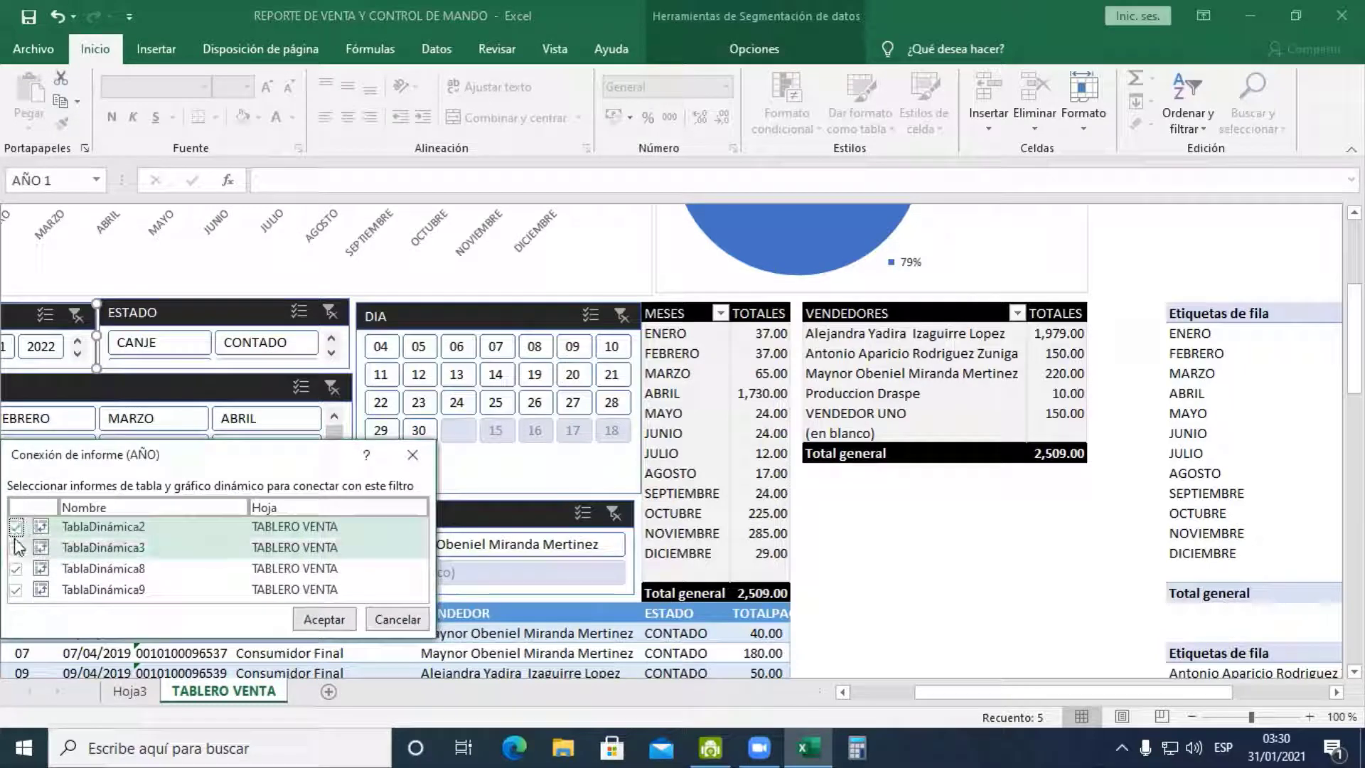
click(16, 547)
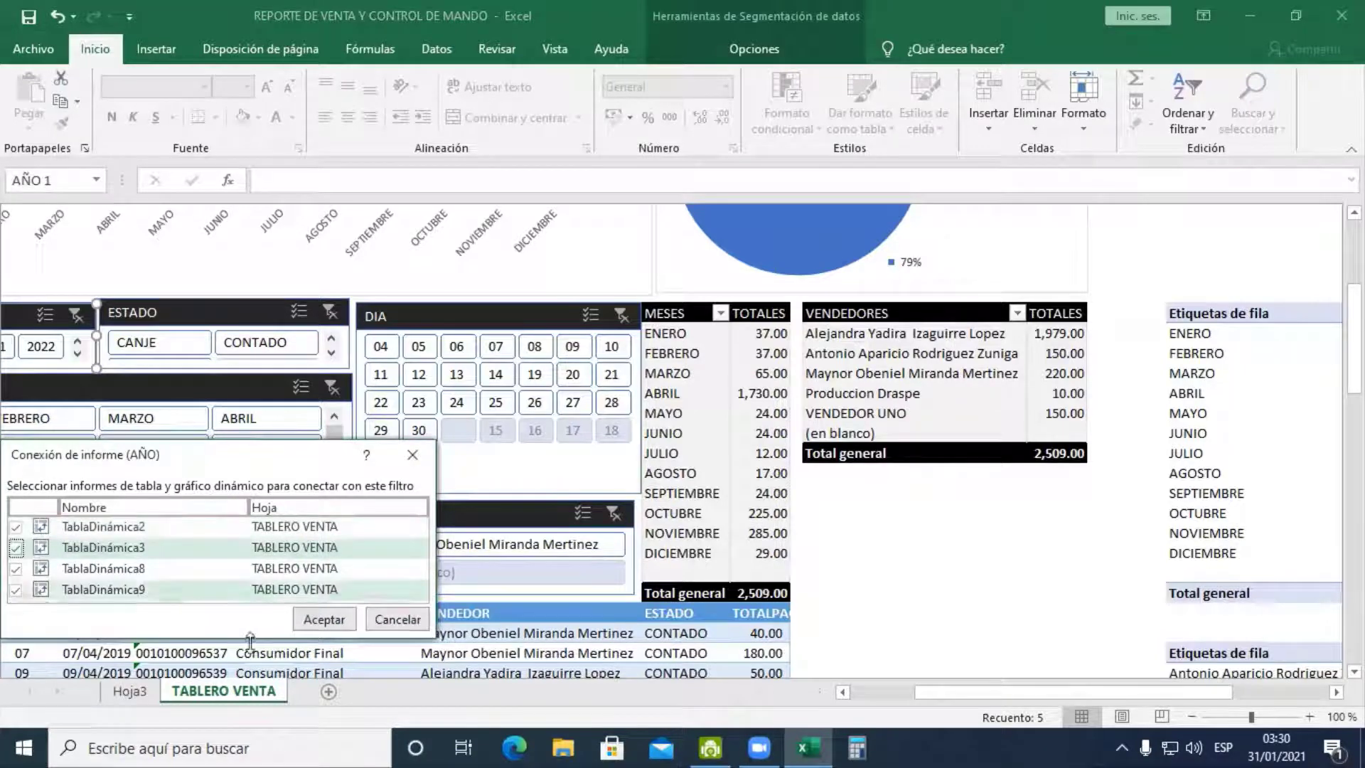
click(327, 619)
Add TablaDinámica2 and TablaDinámica3 to the report connections of the MES slicer and accept
right_click(241, 394)
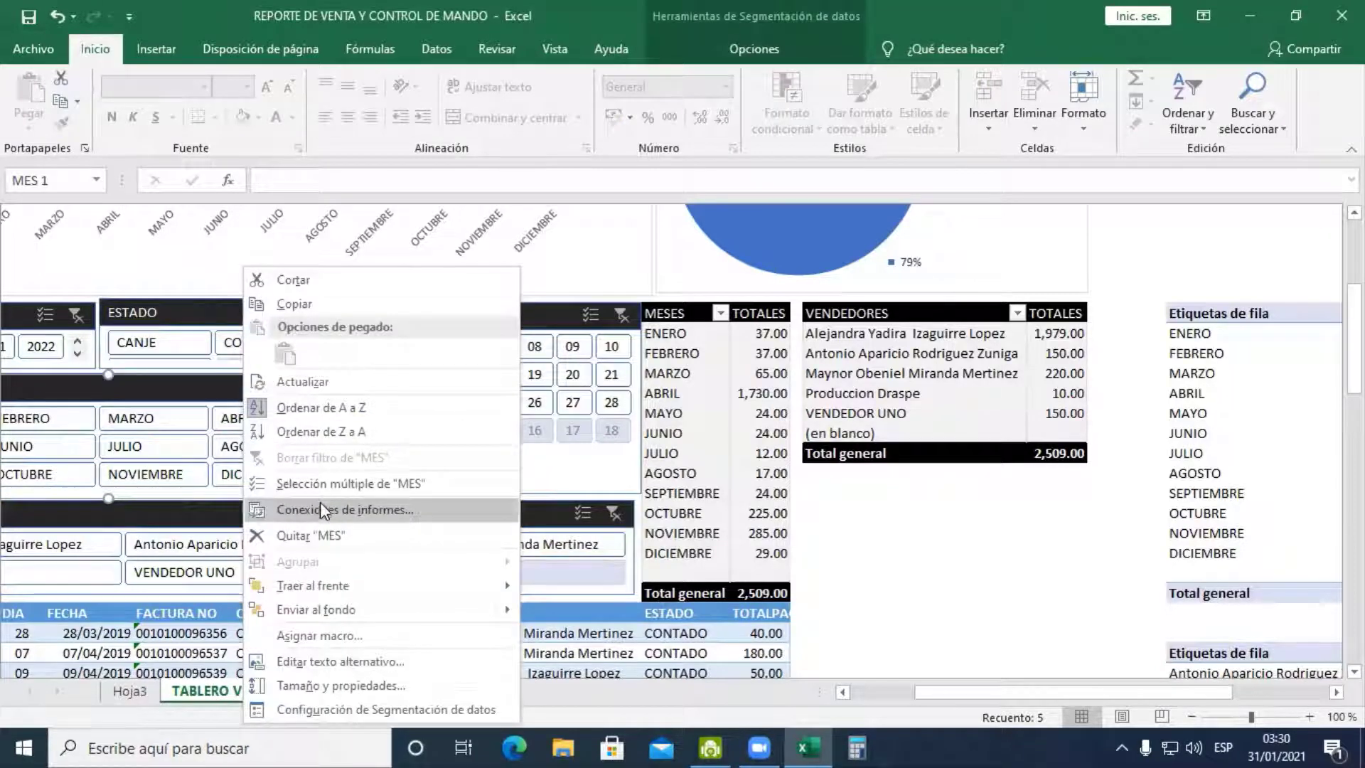
click(320, 507)
click(119, 515)
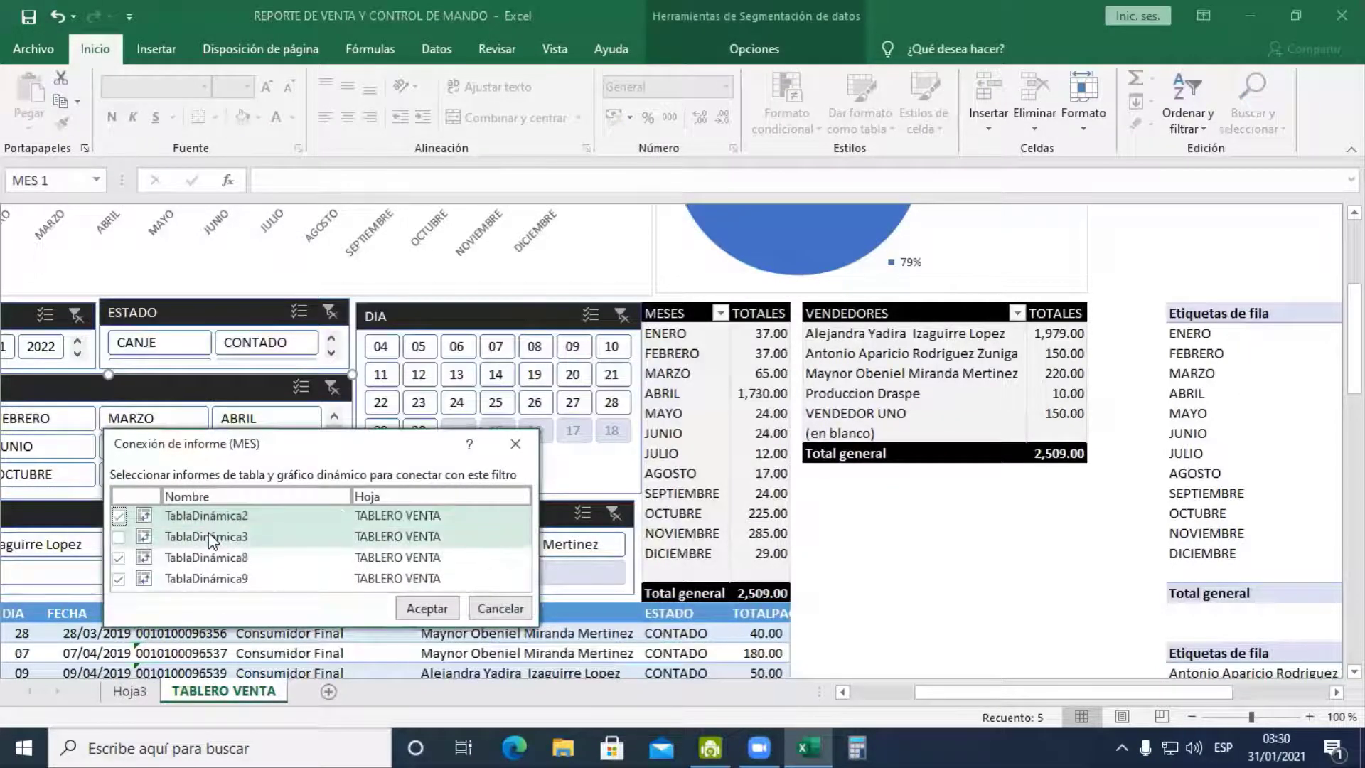
click(119, 537)
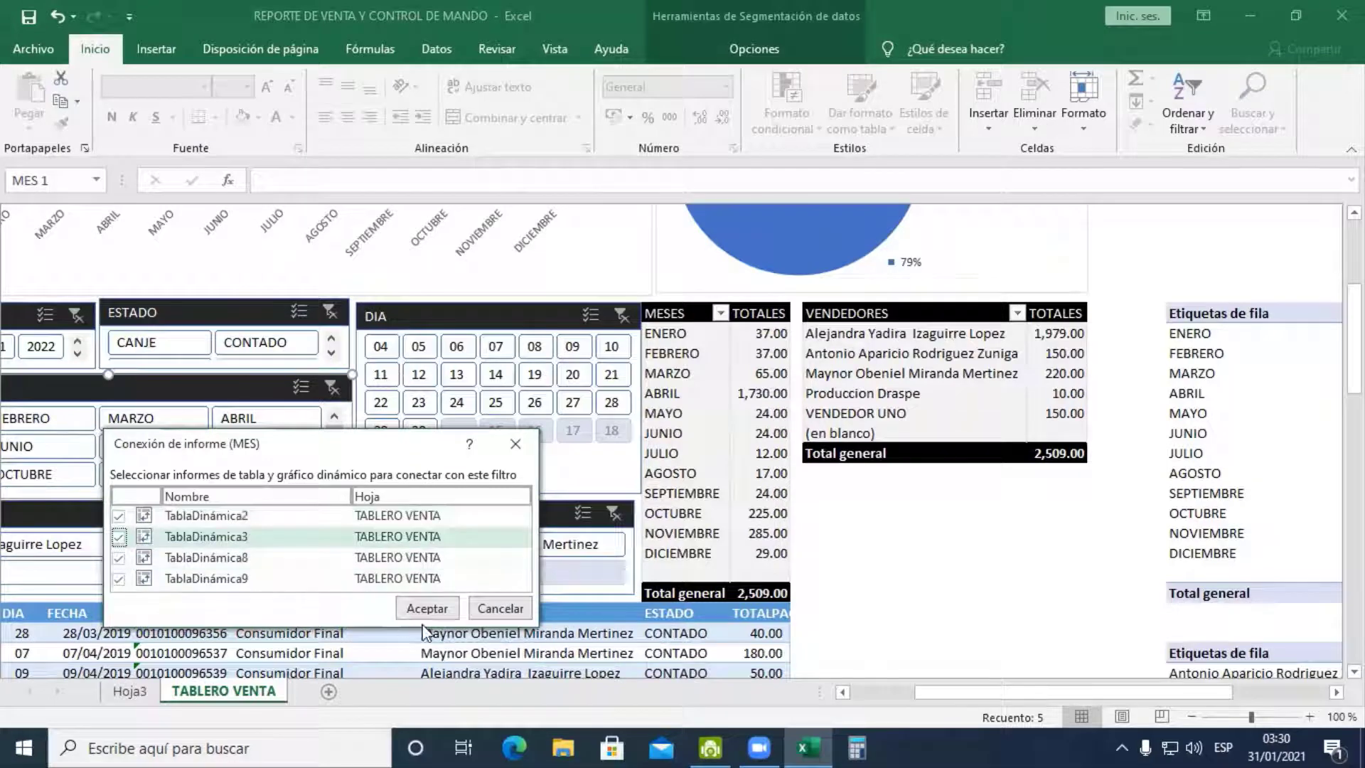
click(426, 608)
Add TablaDinámica2 and TablaDinámica3 to the report connections of the ESTADO slicer and accept
click(249, 320)
right_click(249, 320)
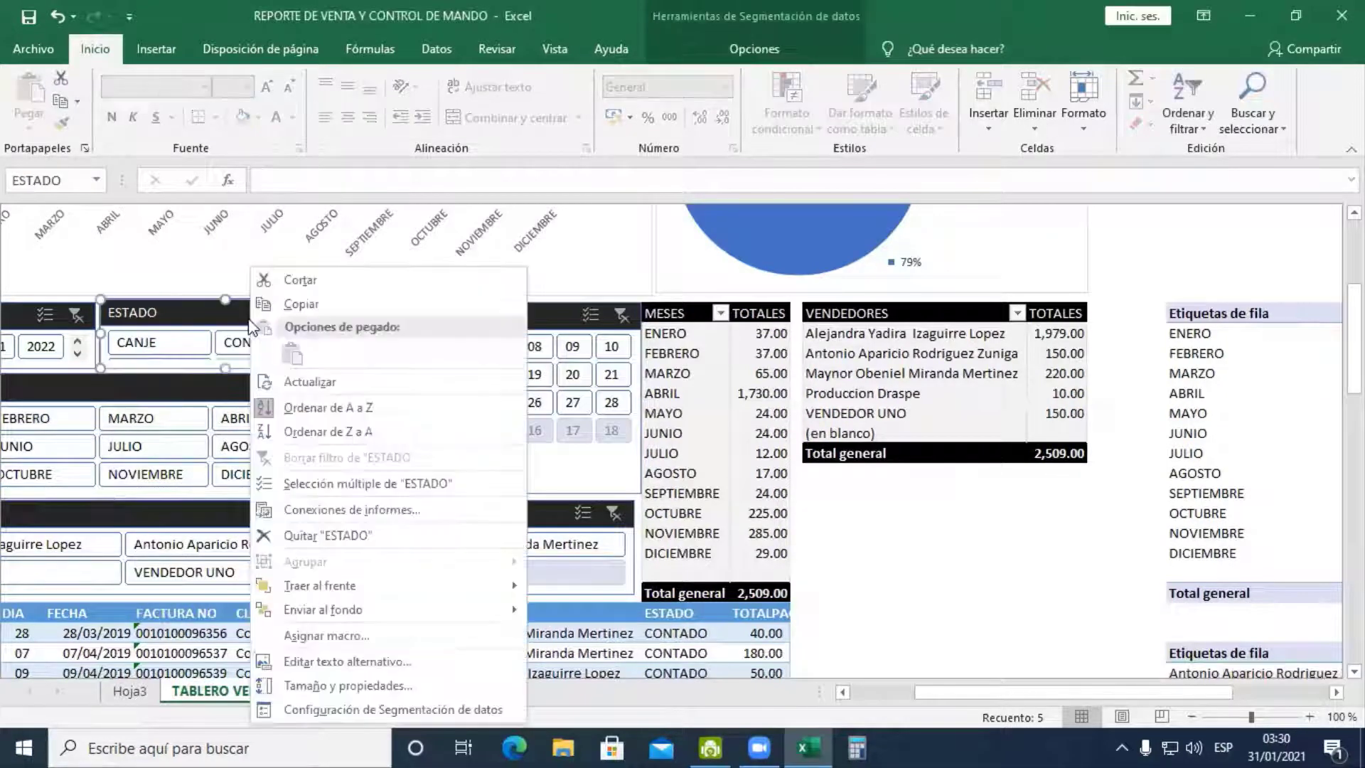
click(384, 510)
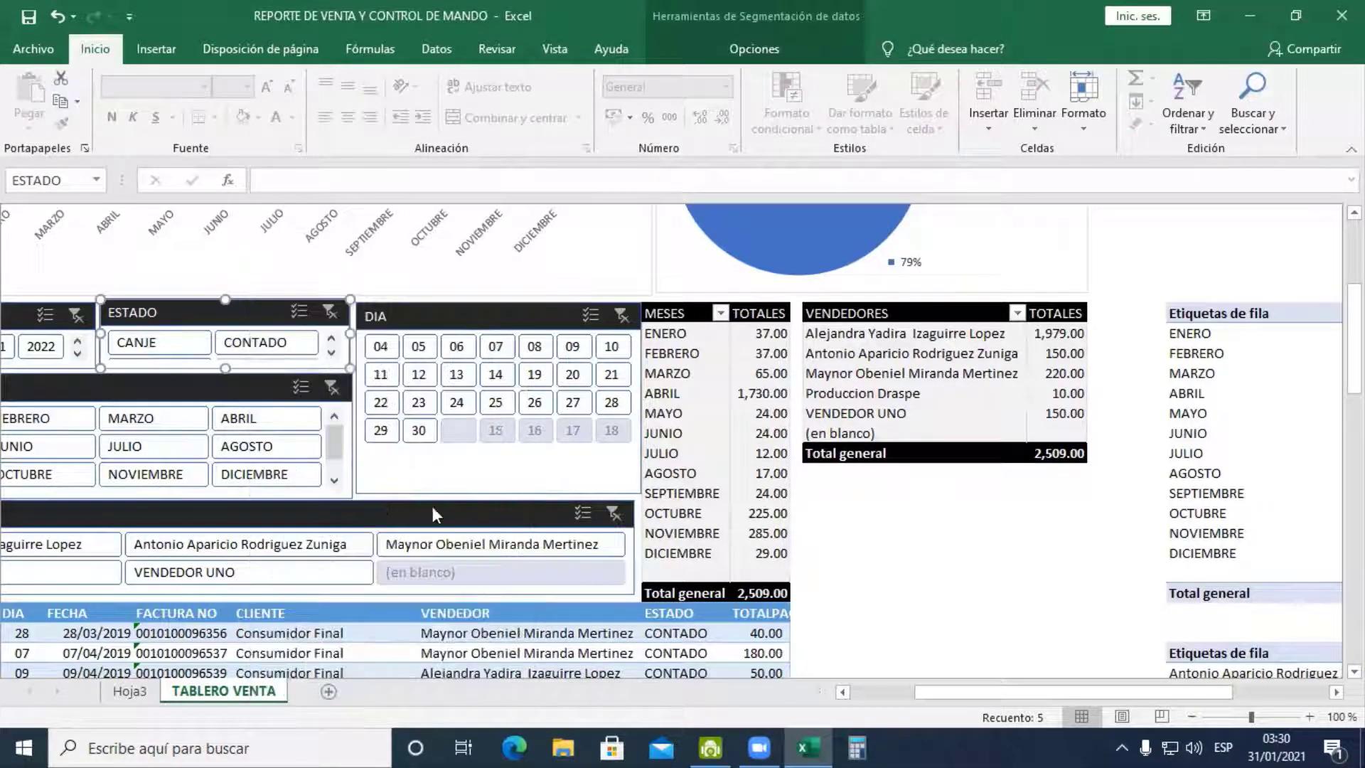
click(179, 534)
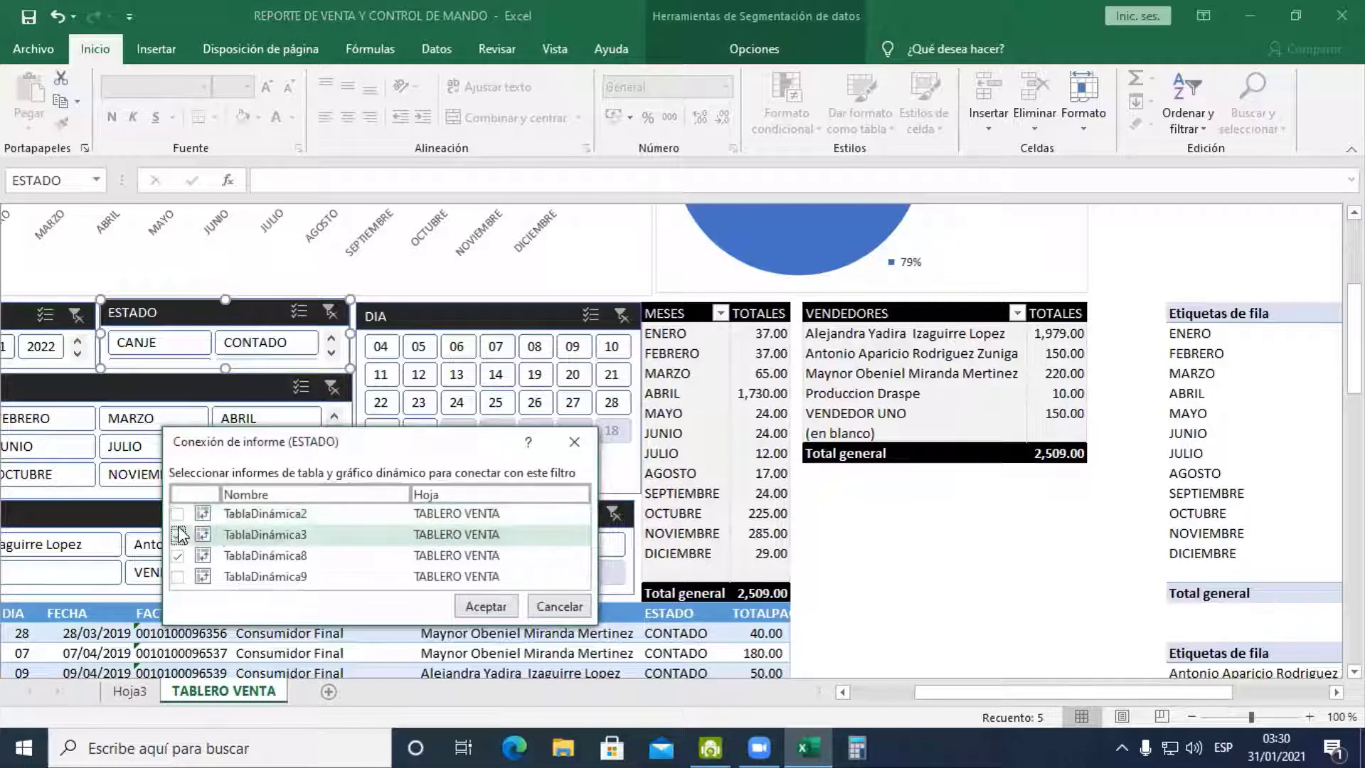
click(486, 608)
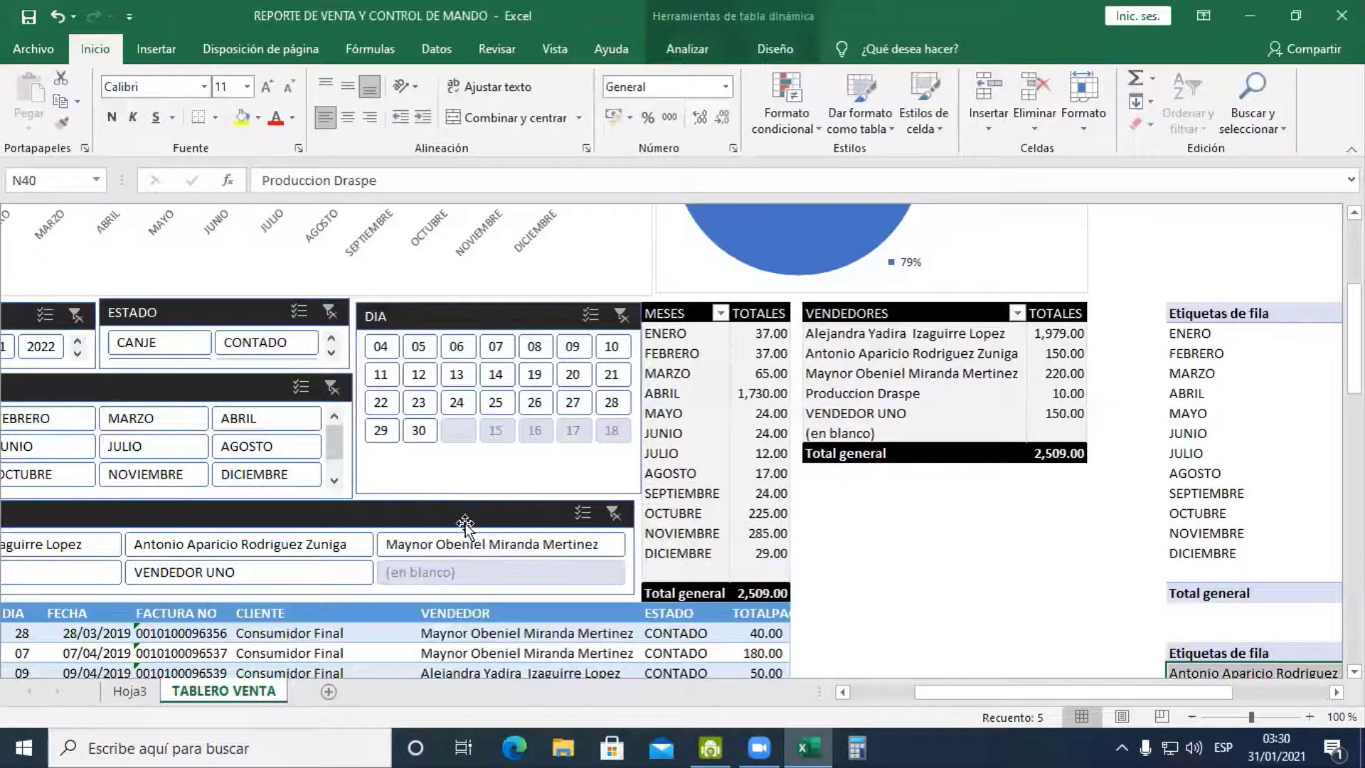
Add TablaDinámica2 and TablaDinámica3 to the report connections of the VENDEDOR slicer and accept
right_click(465, 523)
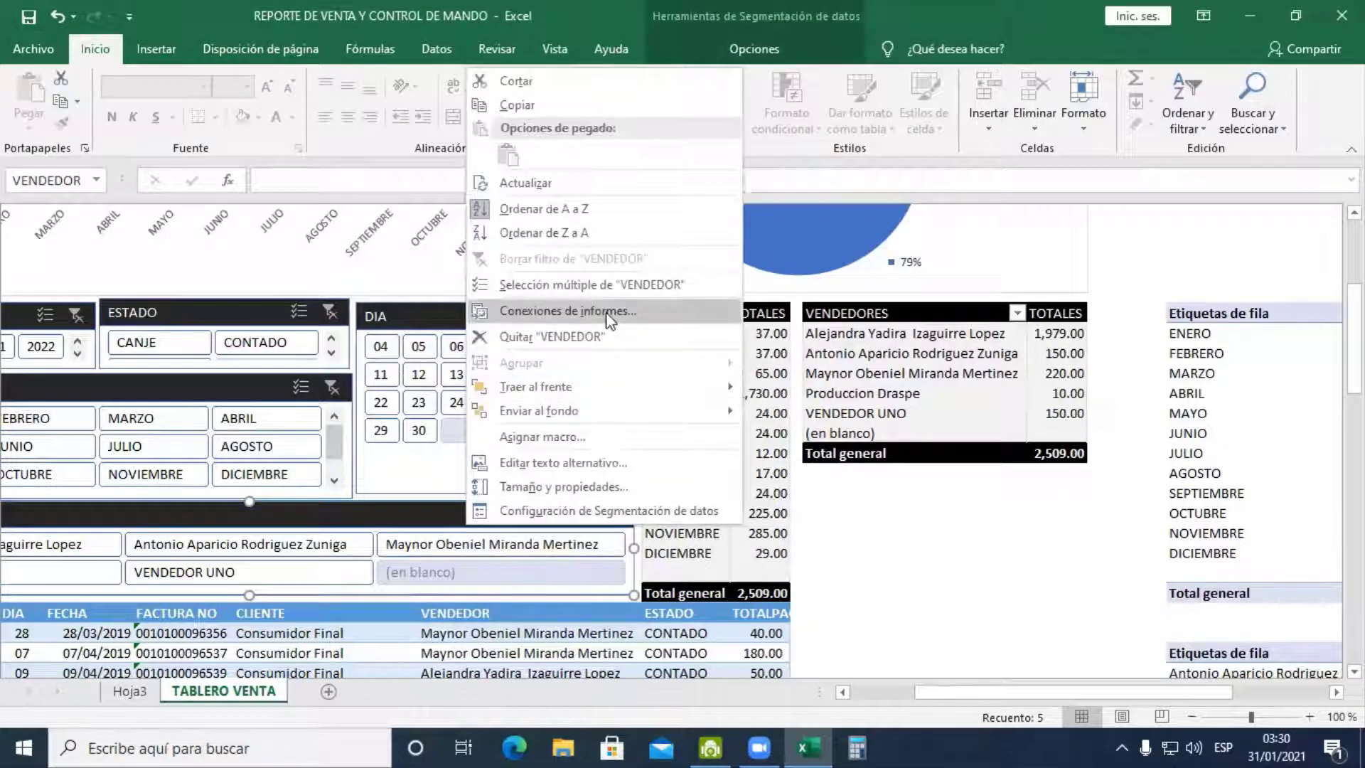
click(568, 310)
click(404, 342)
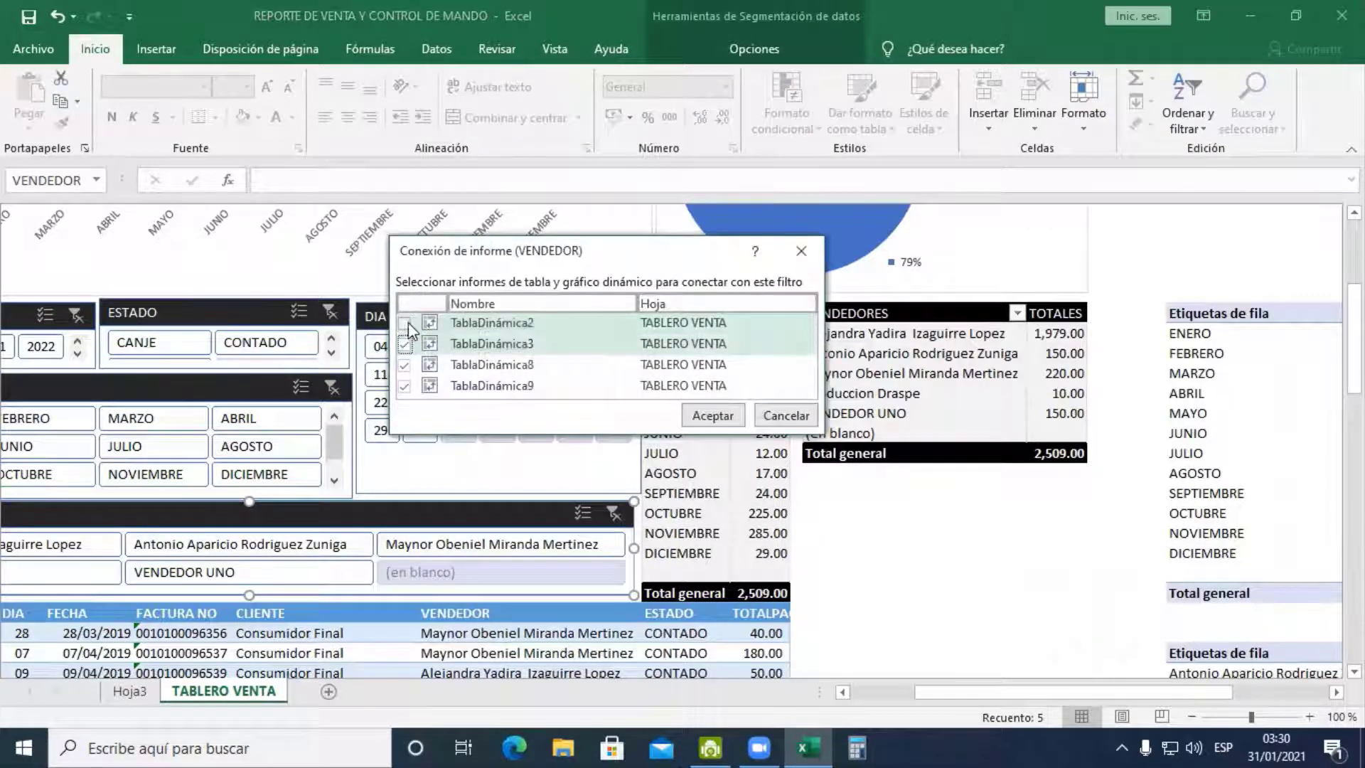
click(406, 323)
click(687, 410)
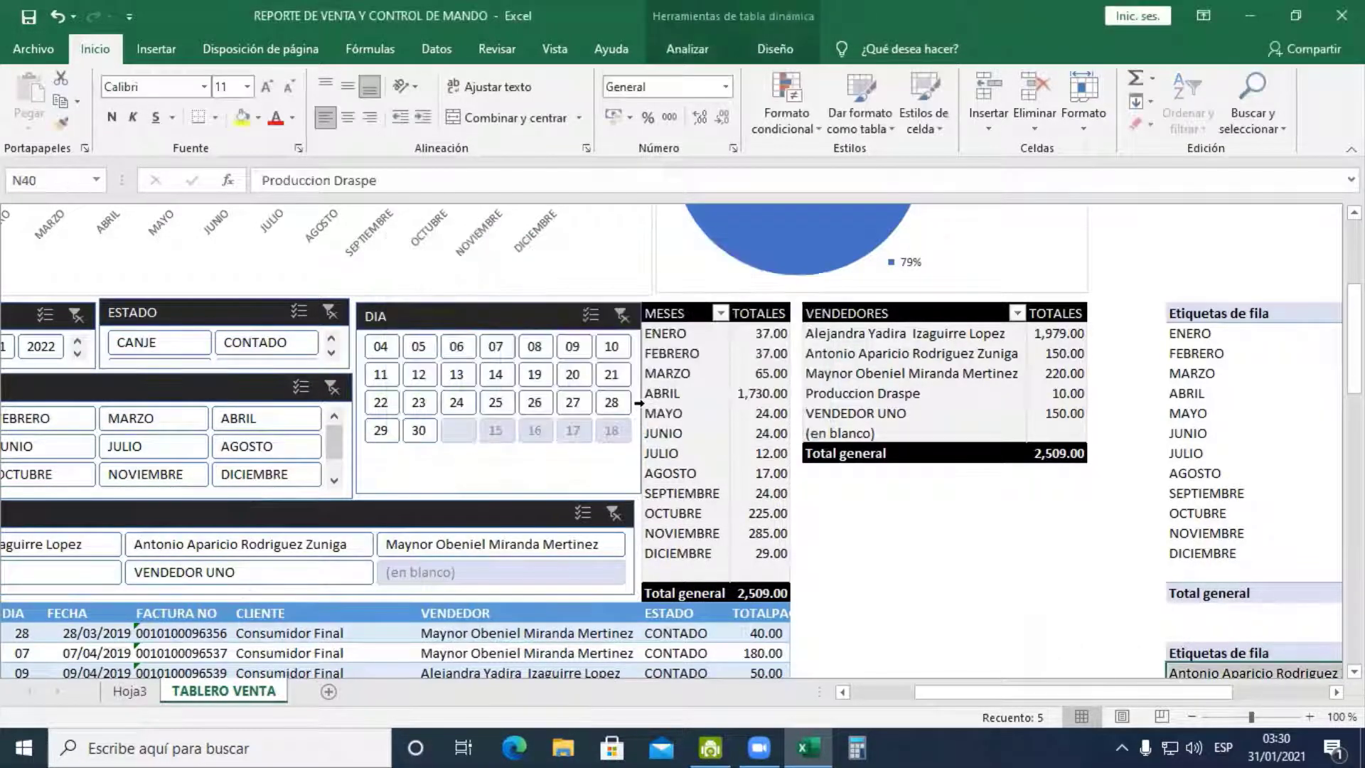
Test the ESTADO slicer on the new pivot tables by filtering for CONTADO and CANJE, and clear its filter
click(272, 334)
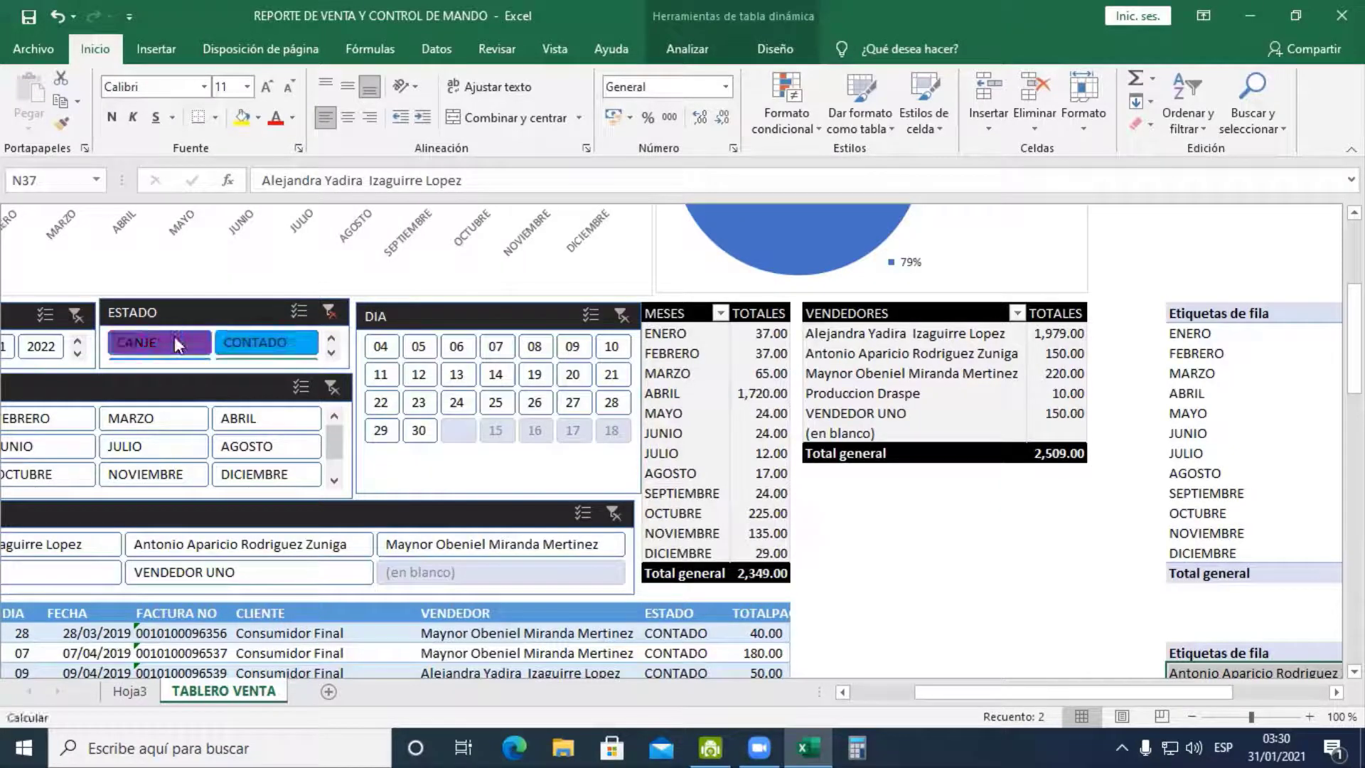
scroll(1322, 551, down, 4)
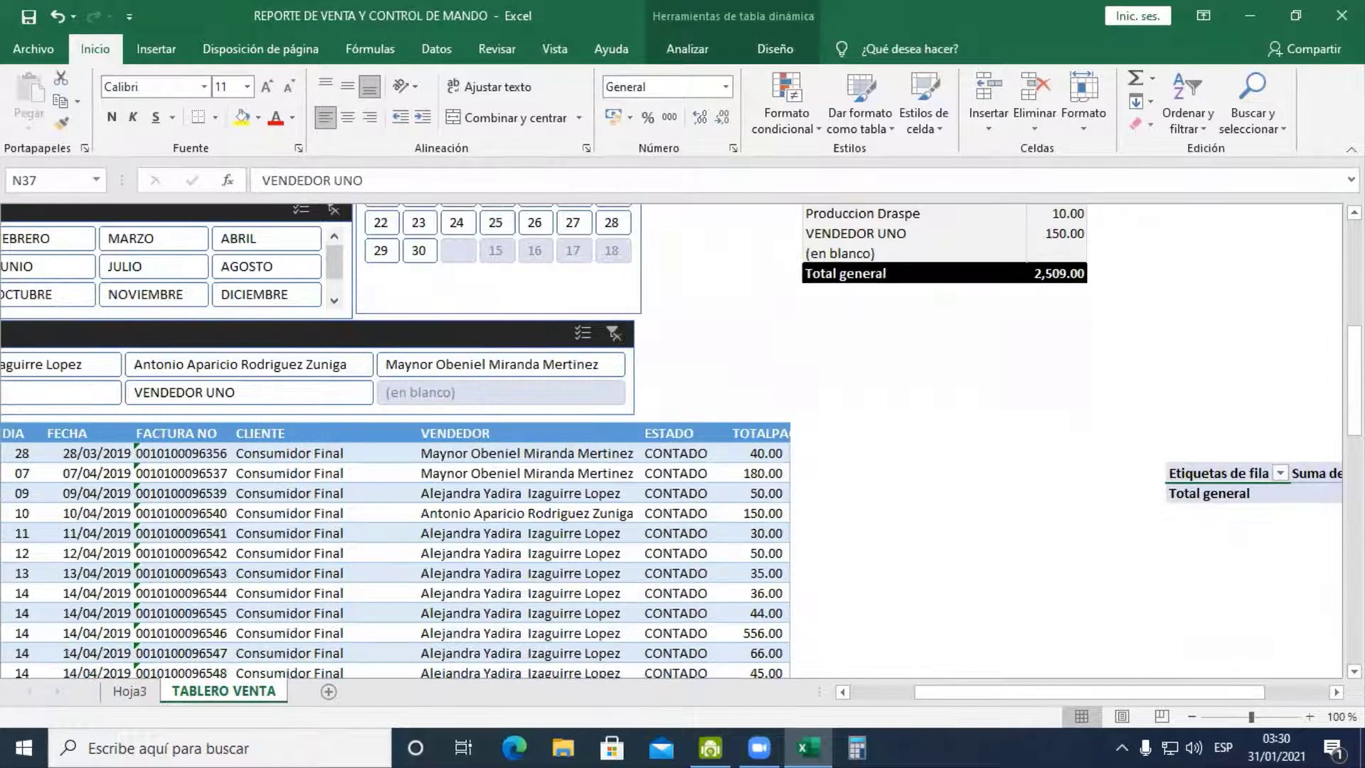
scroll(1323, 551, up, 4)
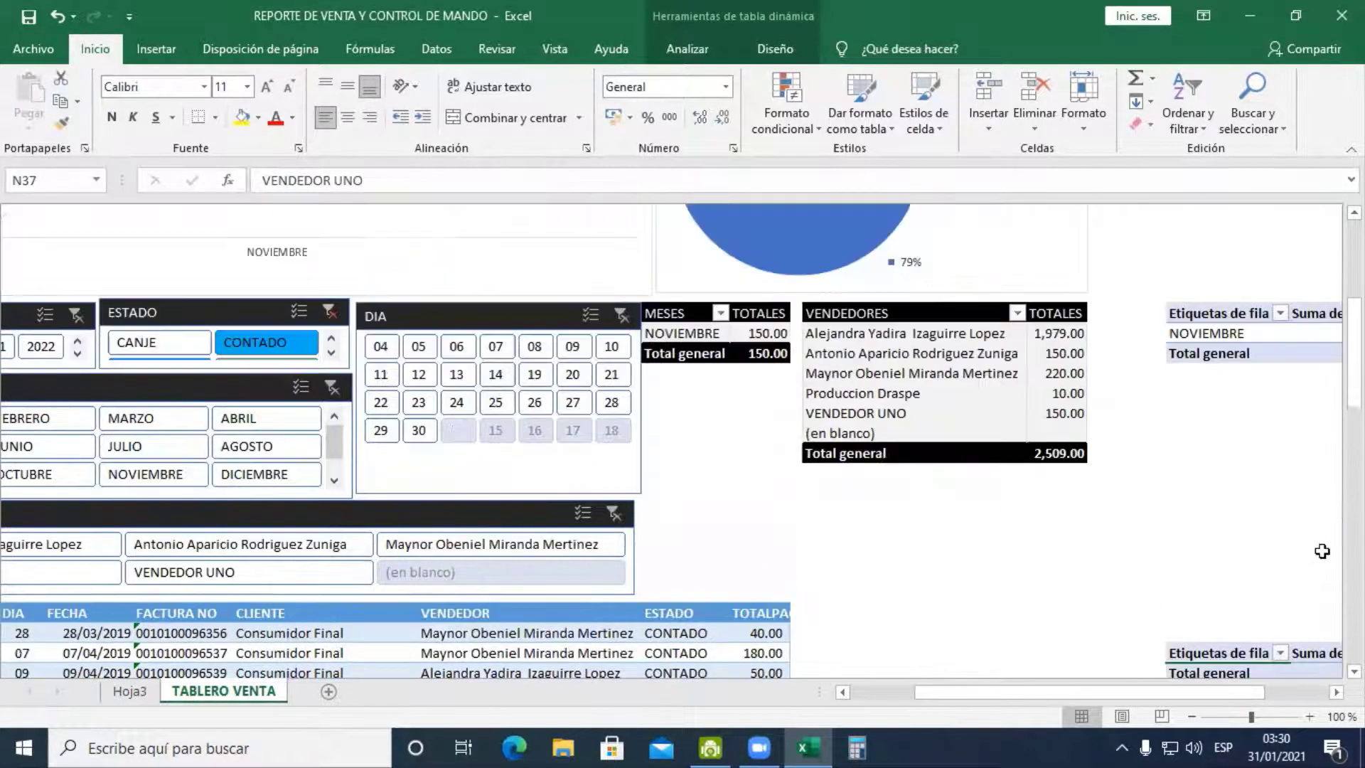
click(324, 310)
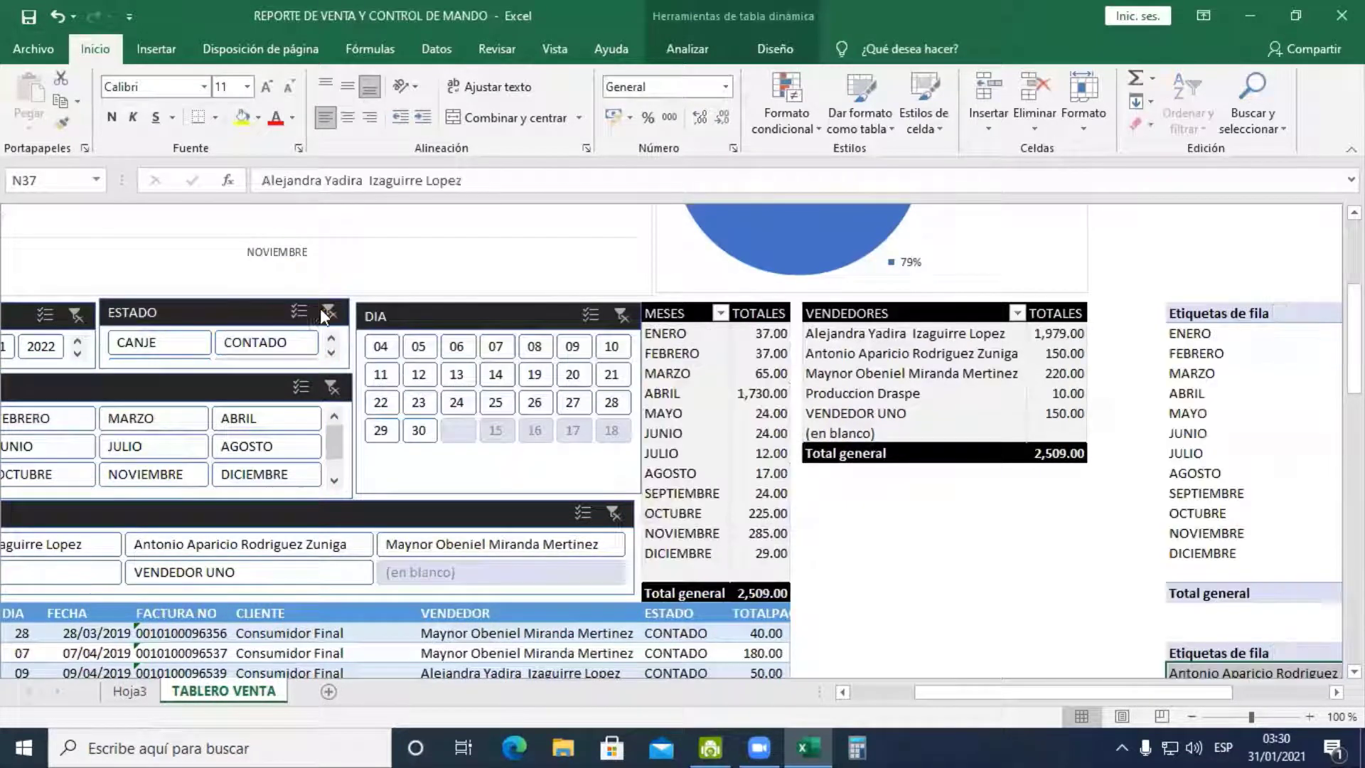
click(86, 315)
click(332, 393)
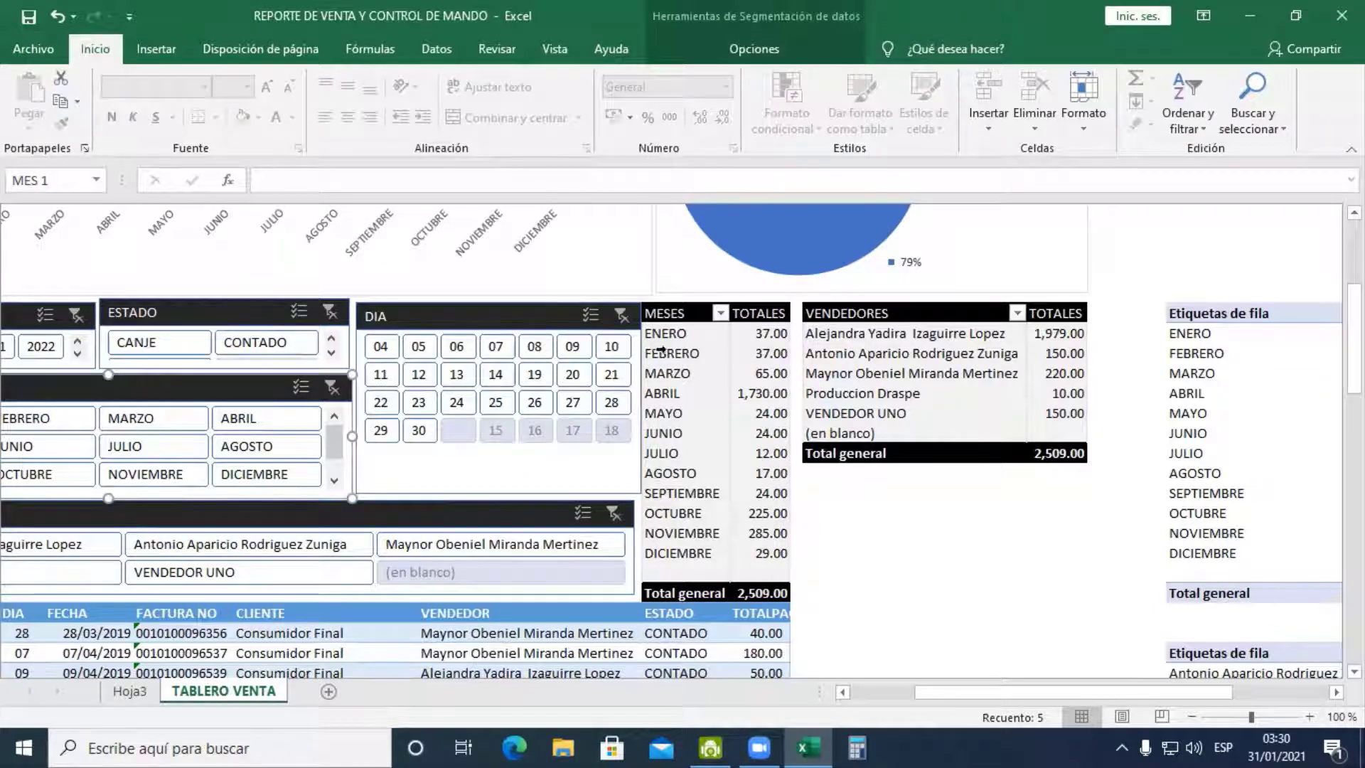
click(696, 394)
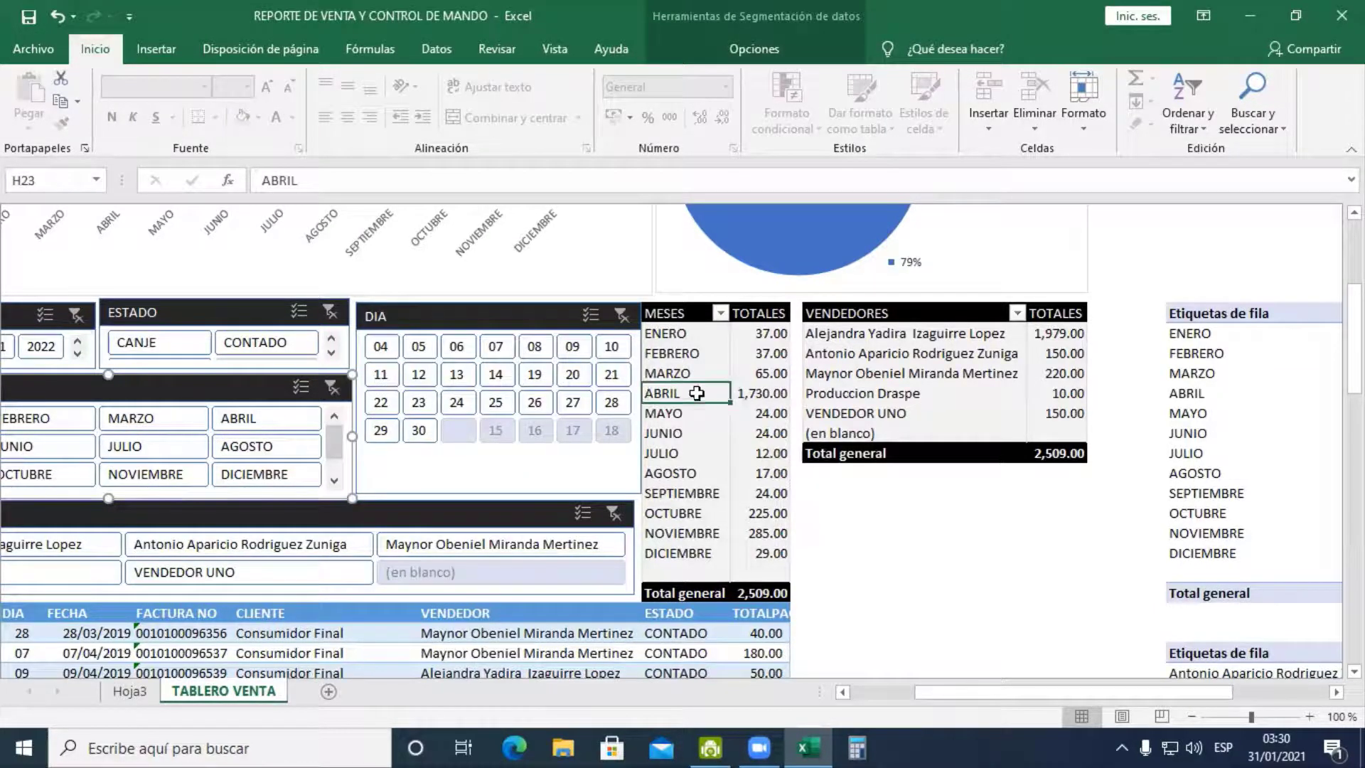
click(449, 635)
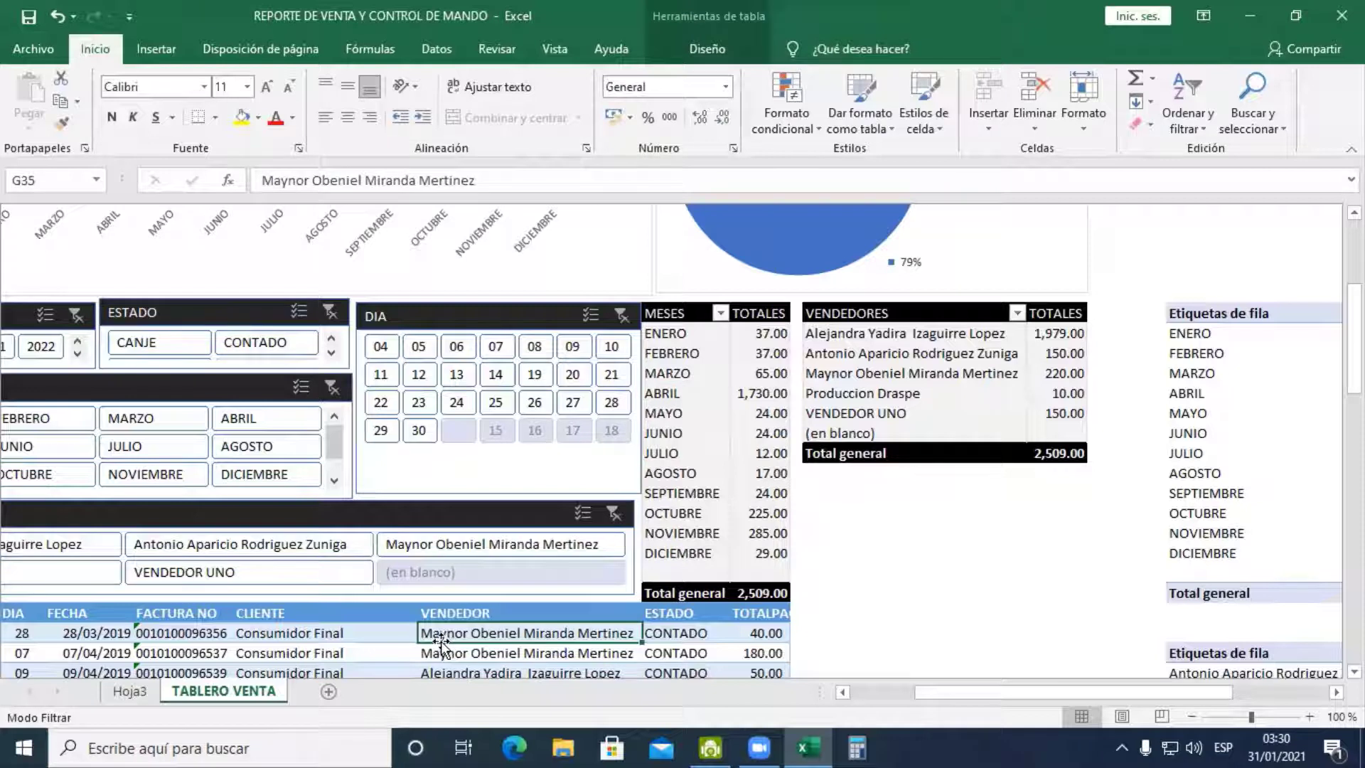
click(429, 644)
click(720, 421)
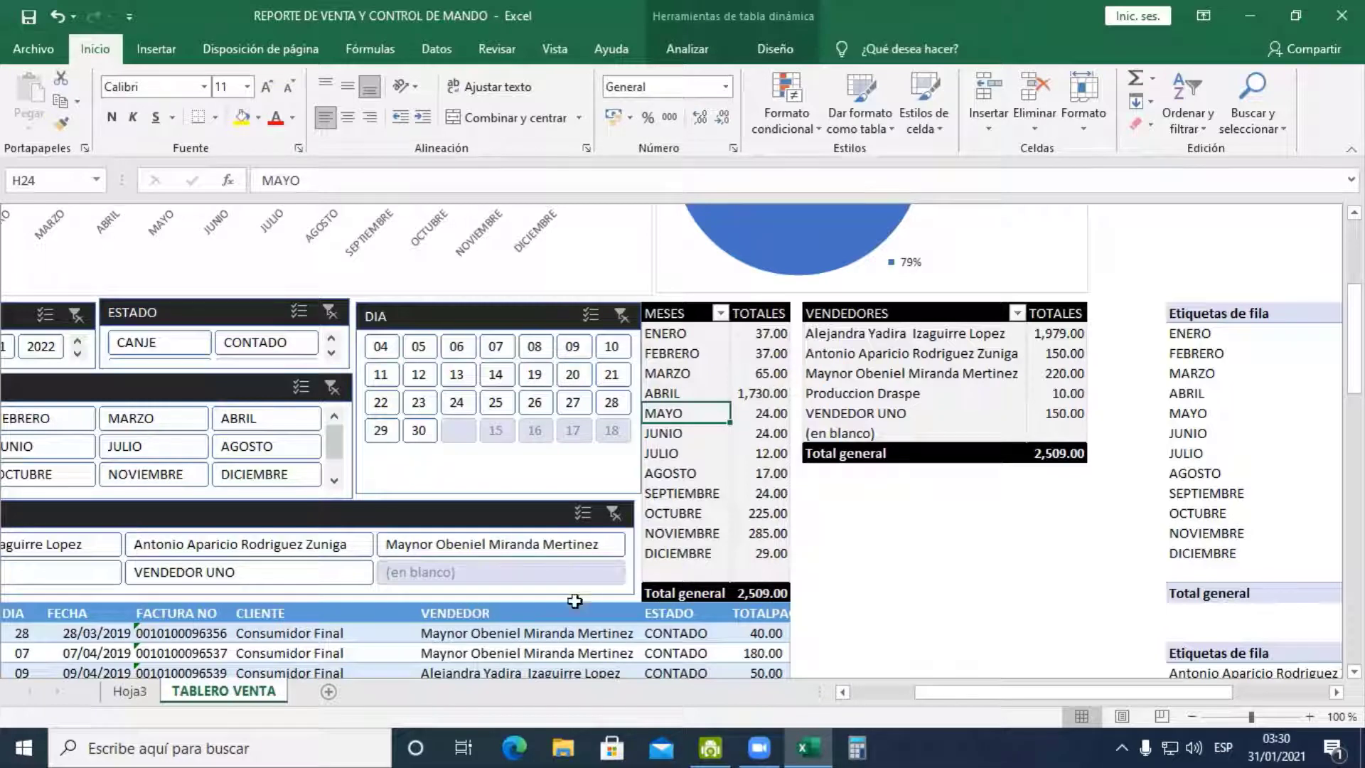
Test the DIA slicer on the pivot tables by filtering for days 27 and 19, and clear its filter
click(573, 402)
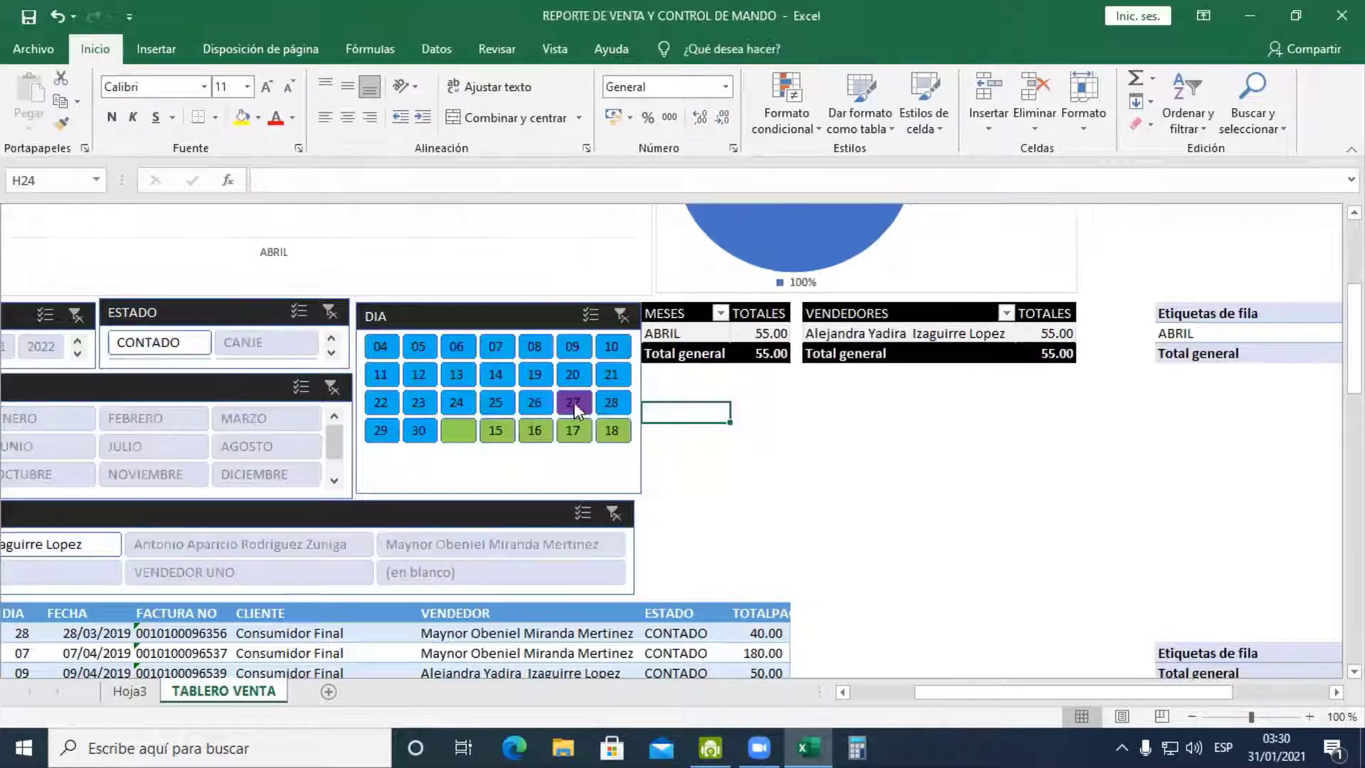
click(544, 374)
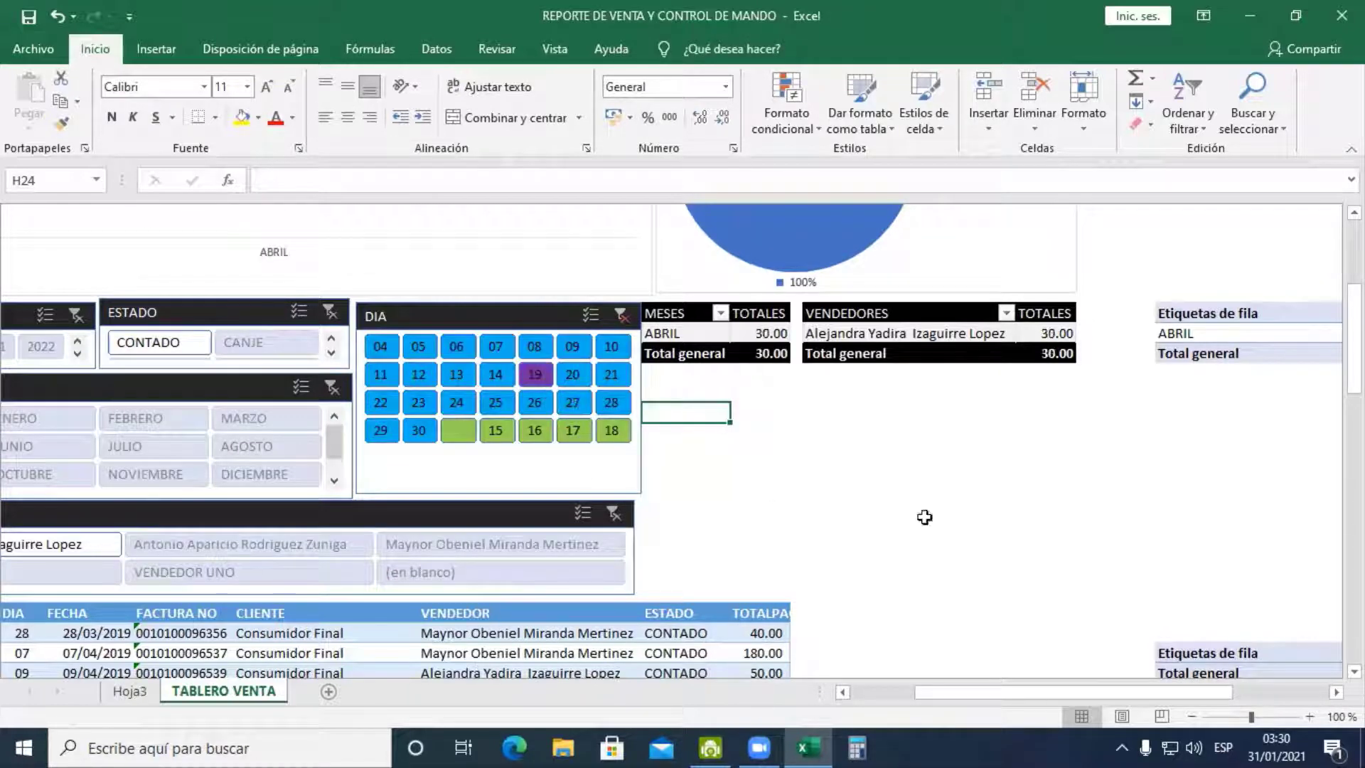
click(558, 403)
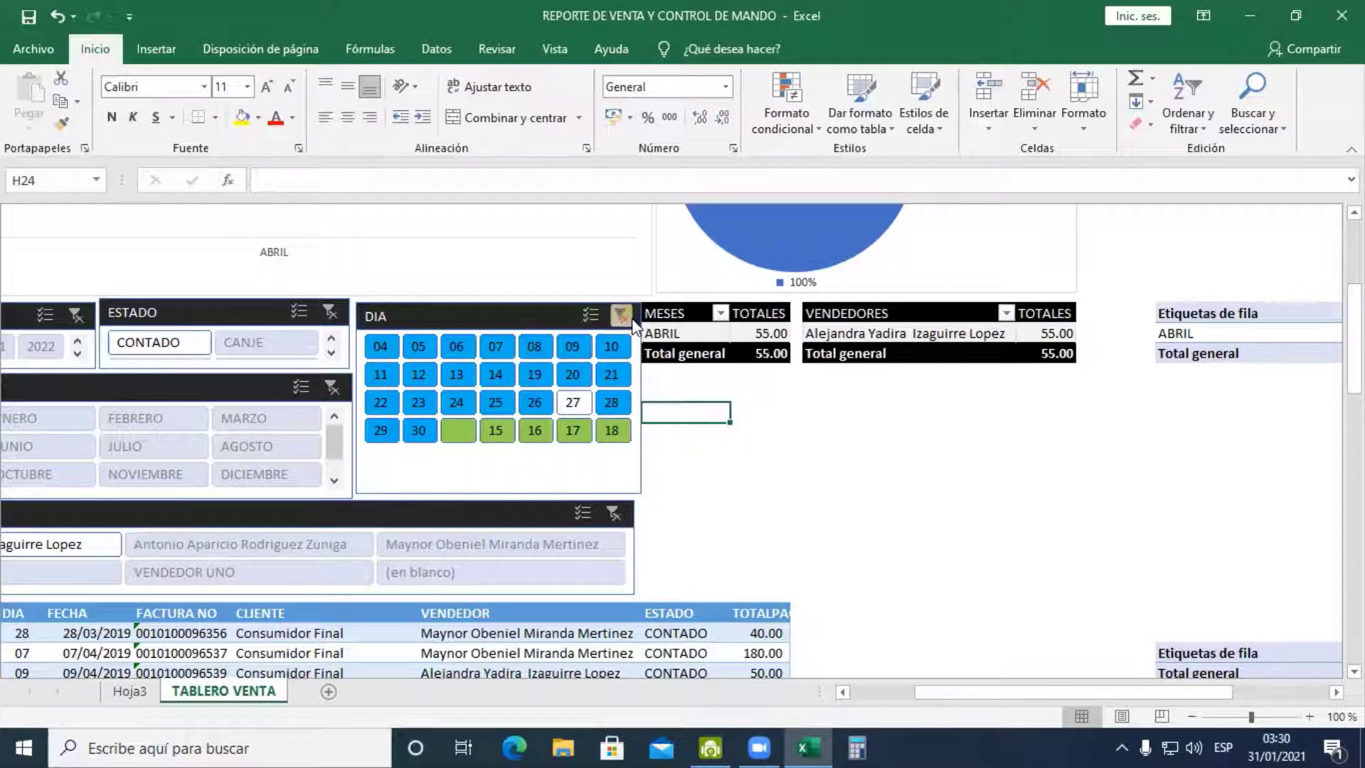
click(619, 315)
click(1269, 361)
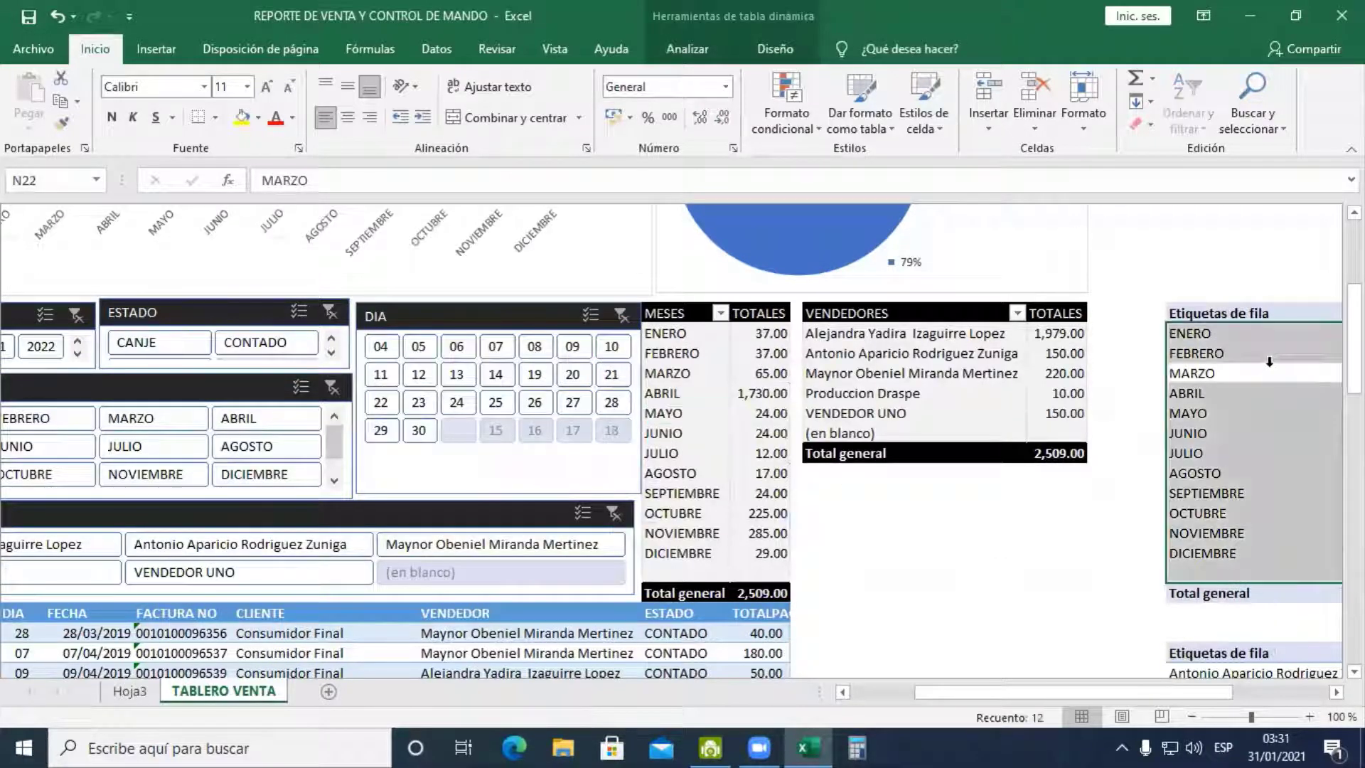
click(725, 393)
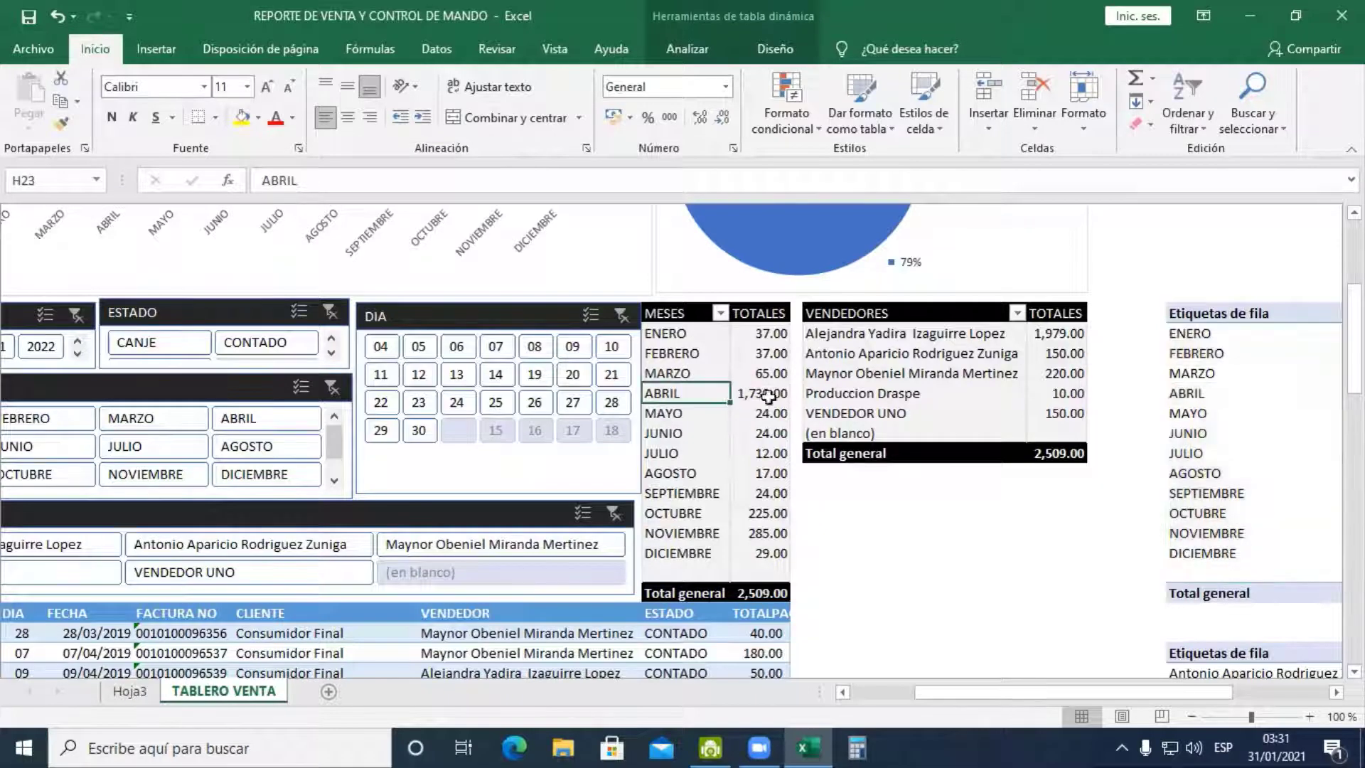
click(853, 373)
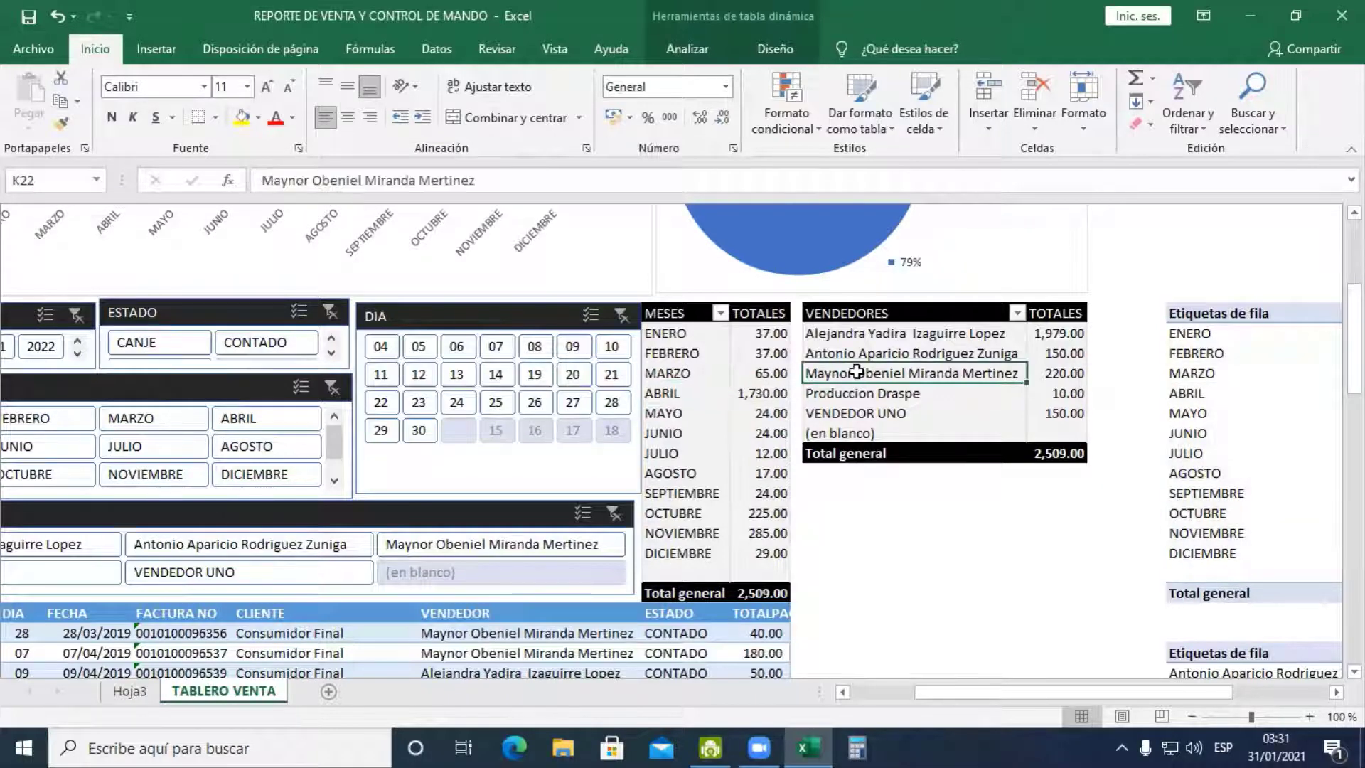
scroll(1227, 498, down, 2)
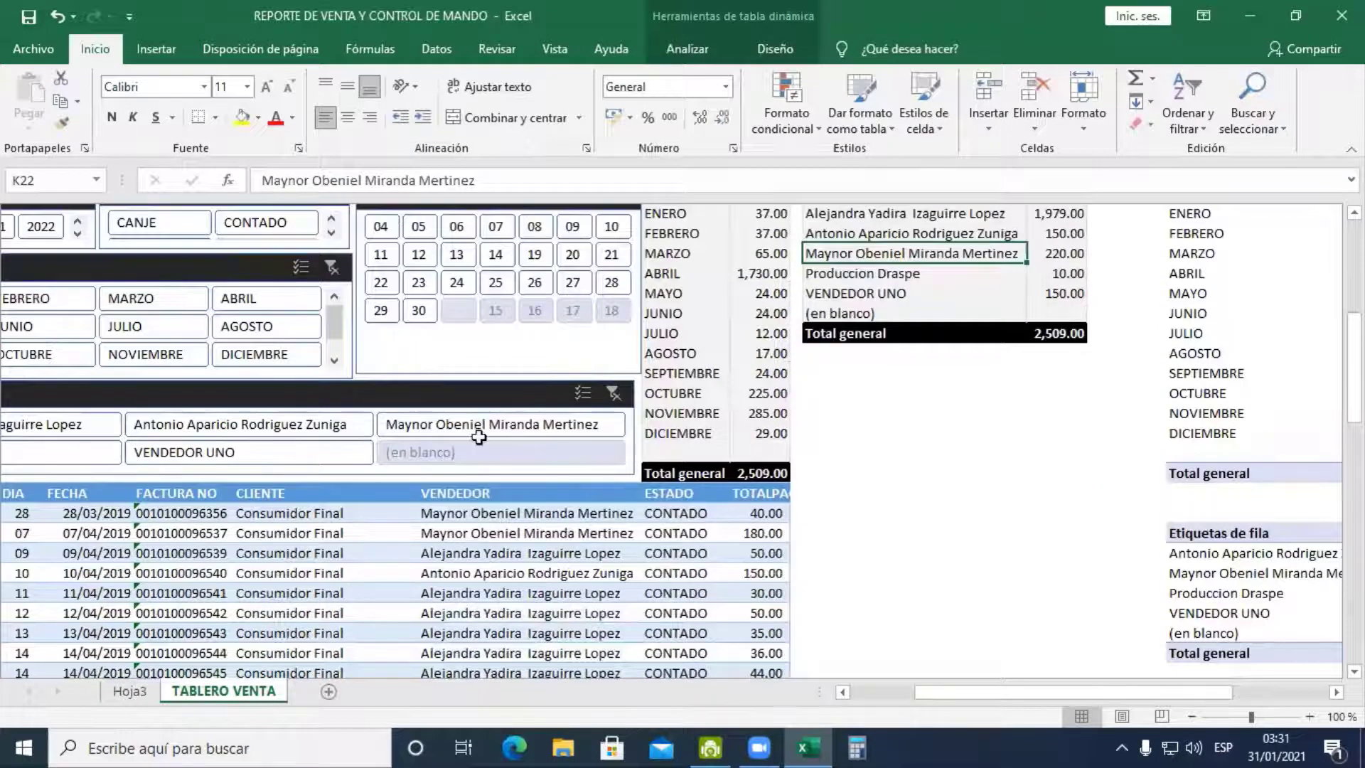
scroll(511, 448, down, 1)
scroll(582, 505, up, 3)
scroll(569, 448, up, 1)
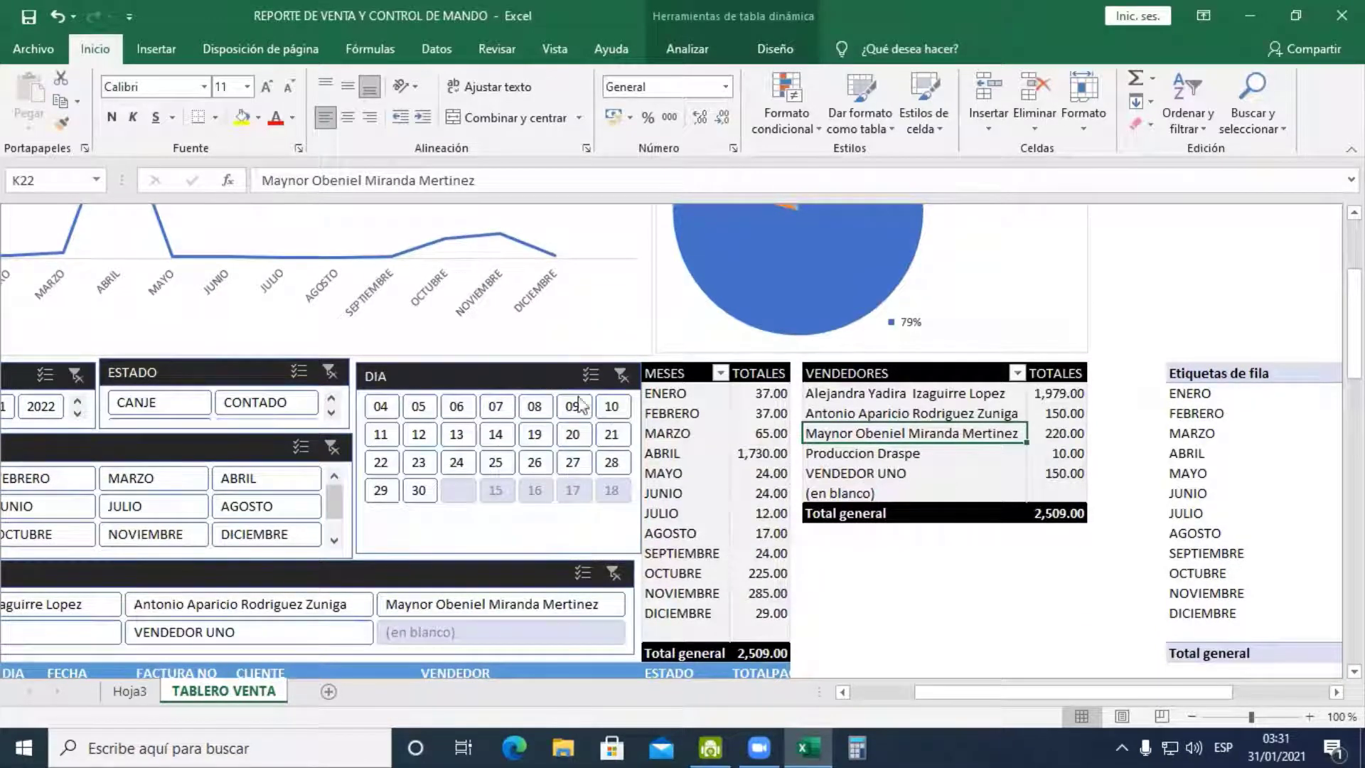
Nudge the DIA slicer slightly up and to the right, level with the ESTADO slicer
click(499, 377)
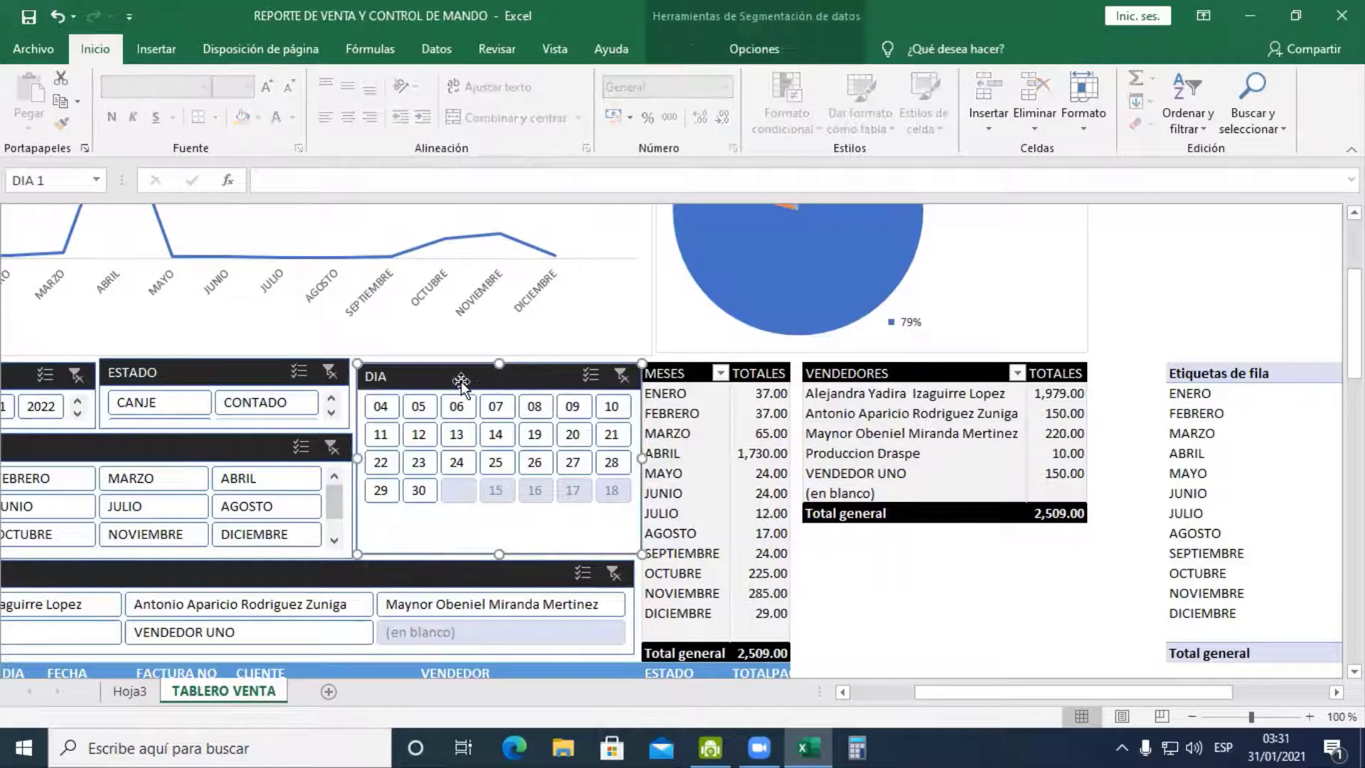
mouse_move(461, 383)
mouse_down()
mouse_move(485, 374)
mouse_move(465, 375)
mouse_up()
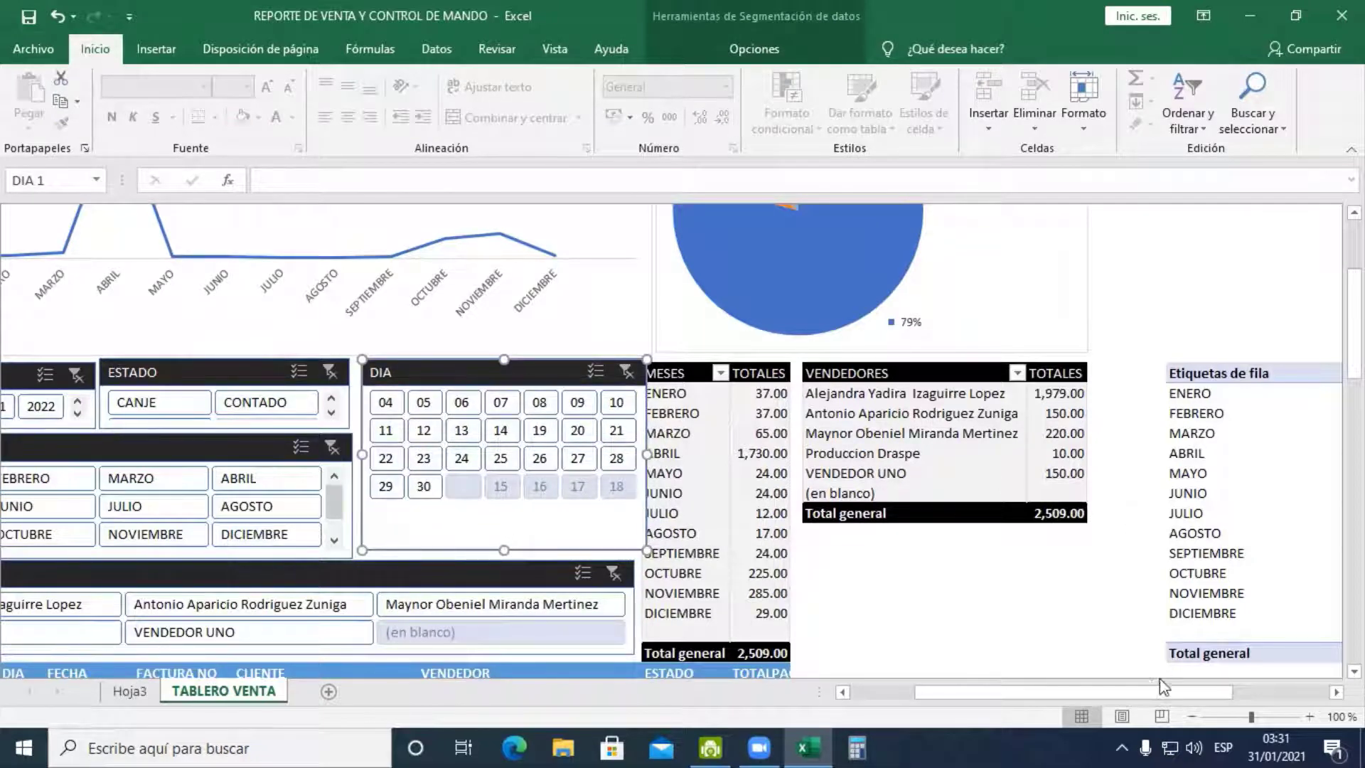
Insert a CLIENTE slicer from the new month pivot table and place it over that table
mouse_move(1163, 686)
mouse_down()
mouse_move(1146, 702)
mouse_move(1158, 695)
mouse_up()
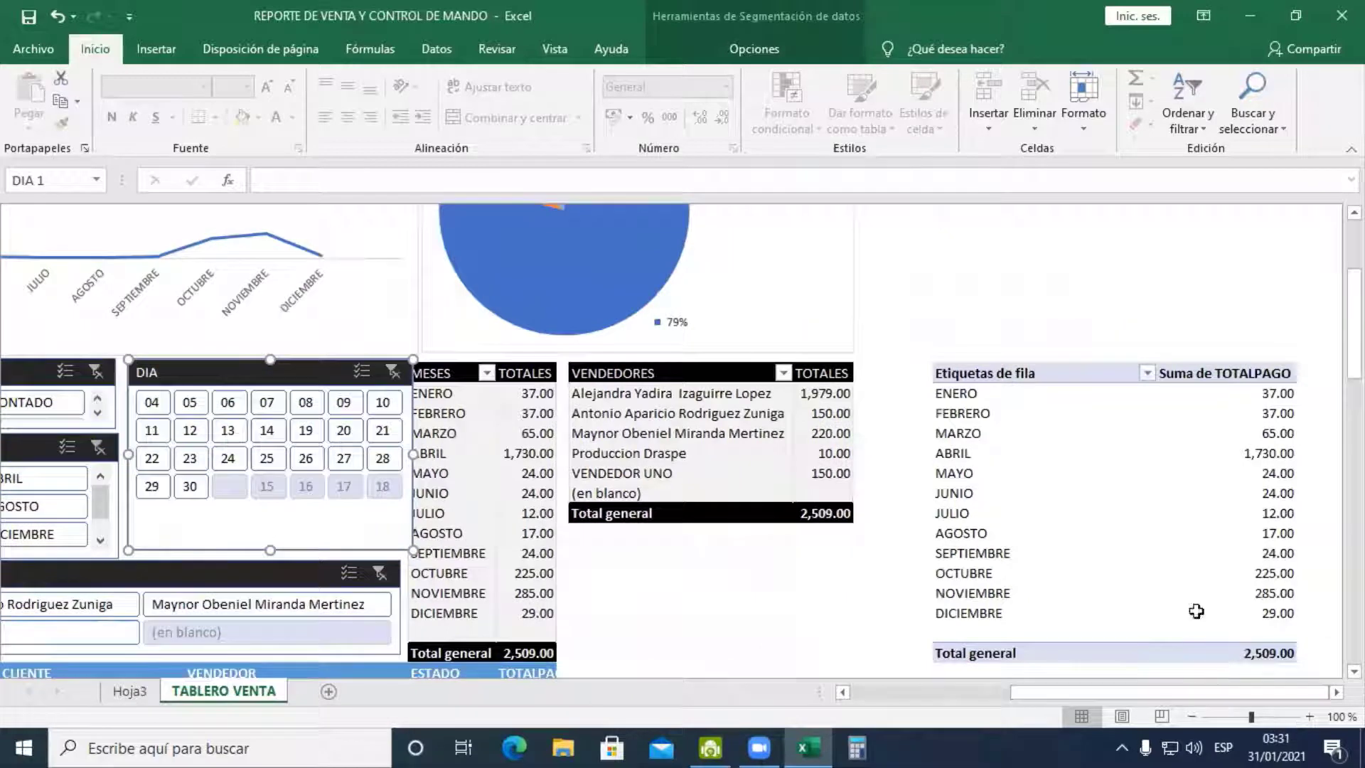
click(1109, 473)
click(788, 51)
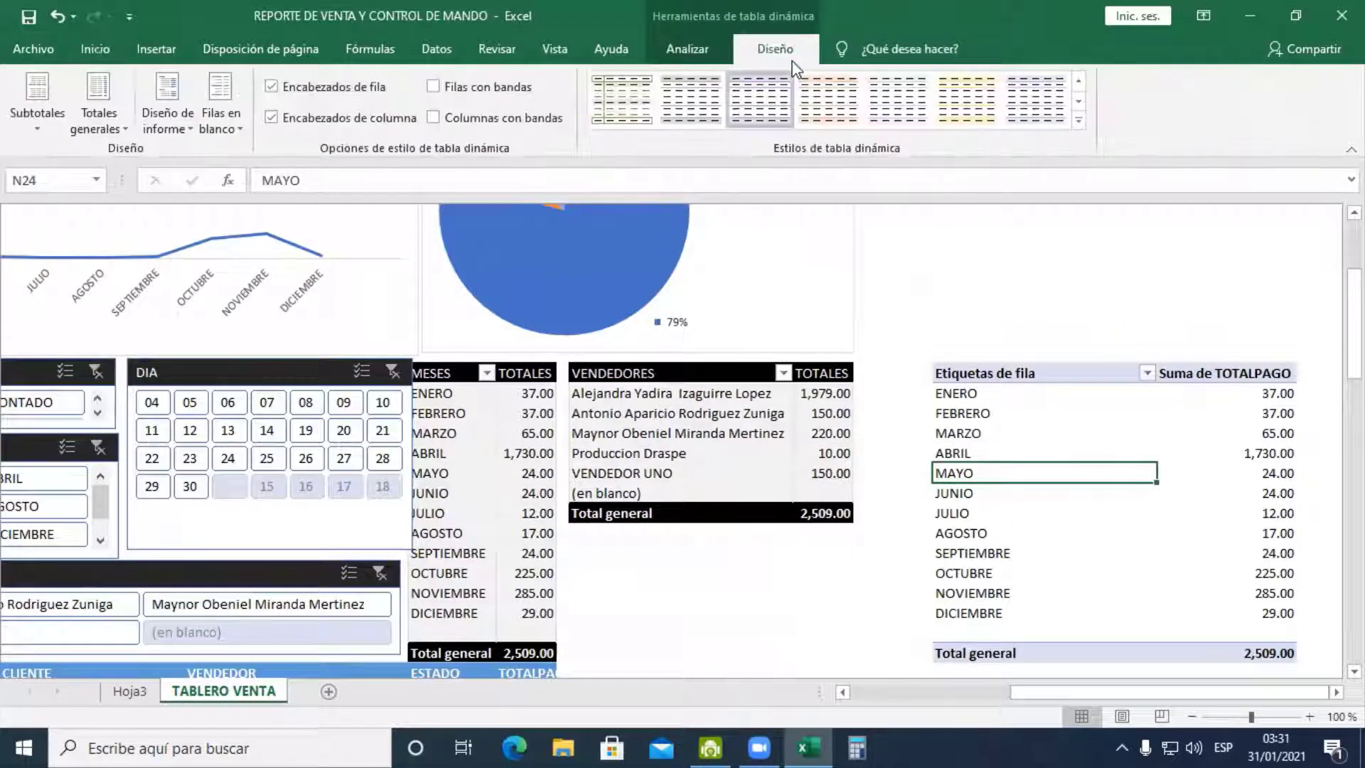
click(711, 48)
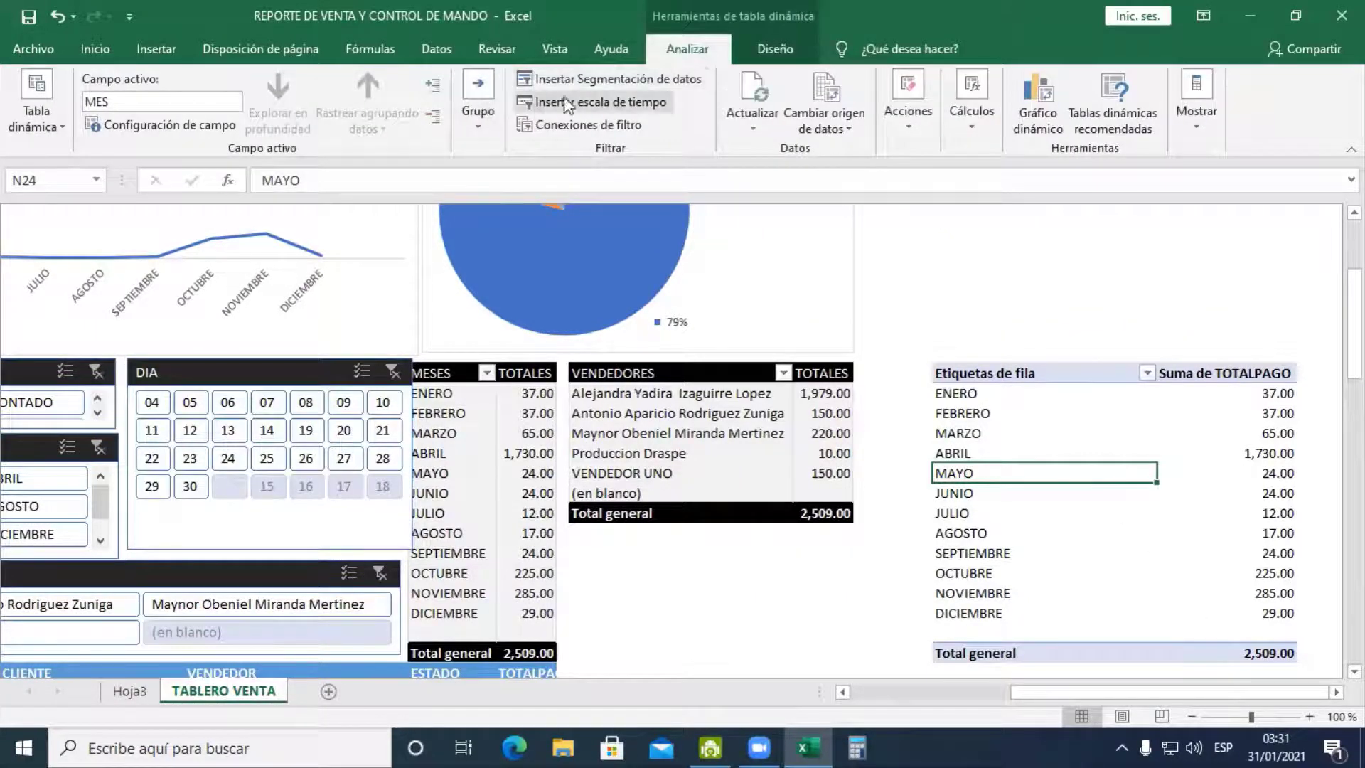
click(648, 82)
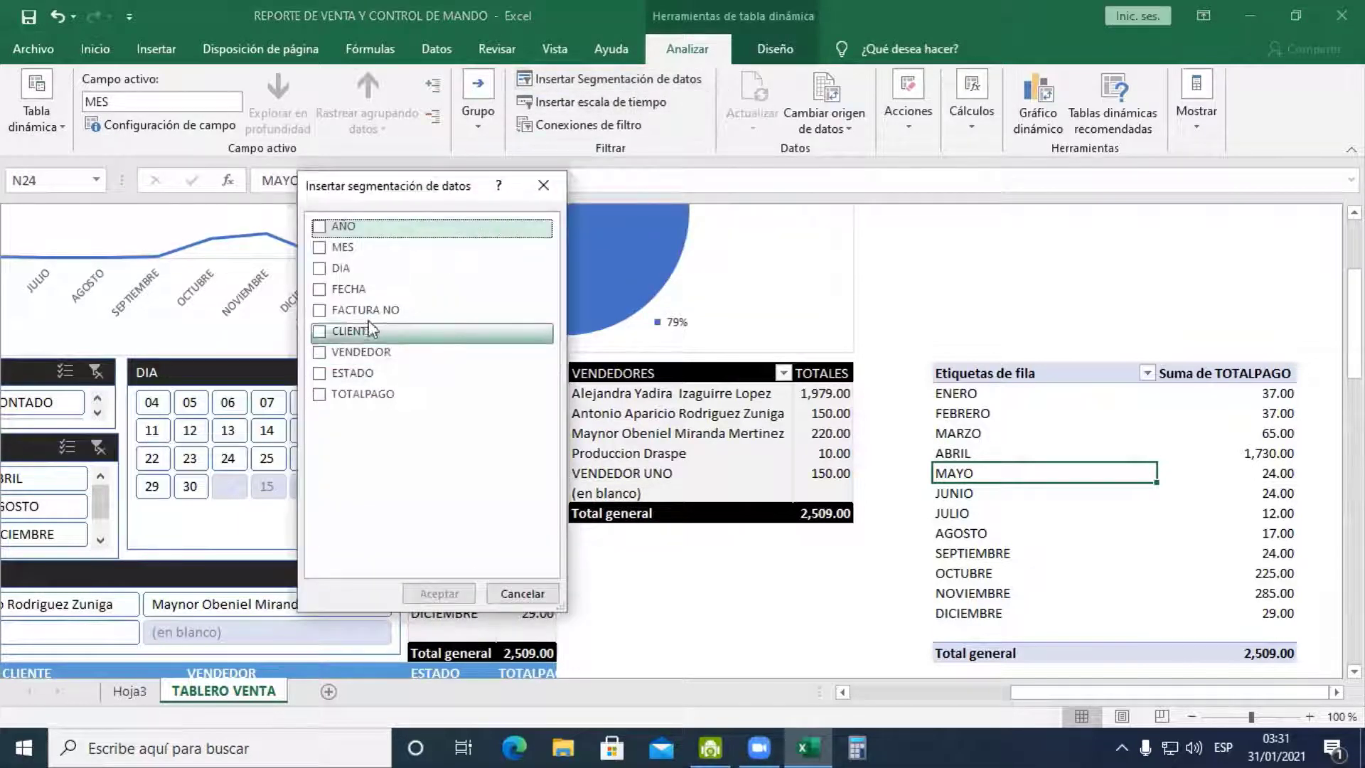
click(341, 331)
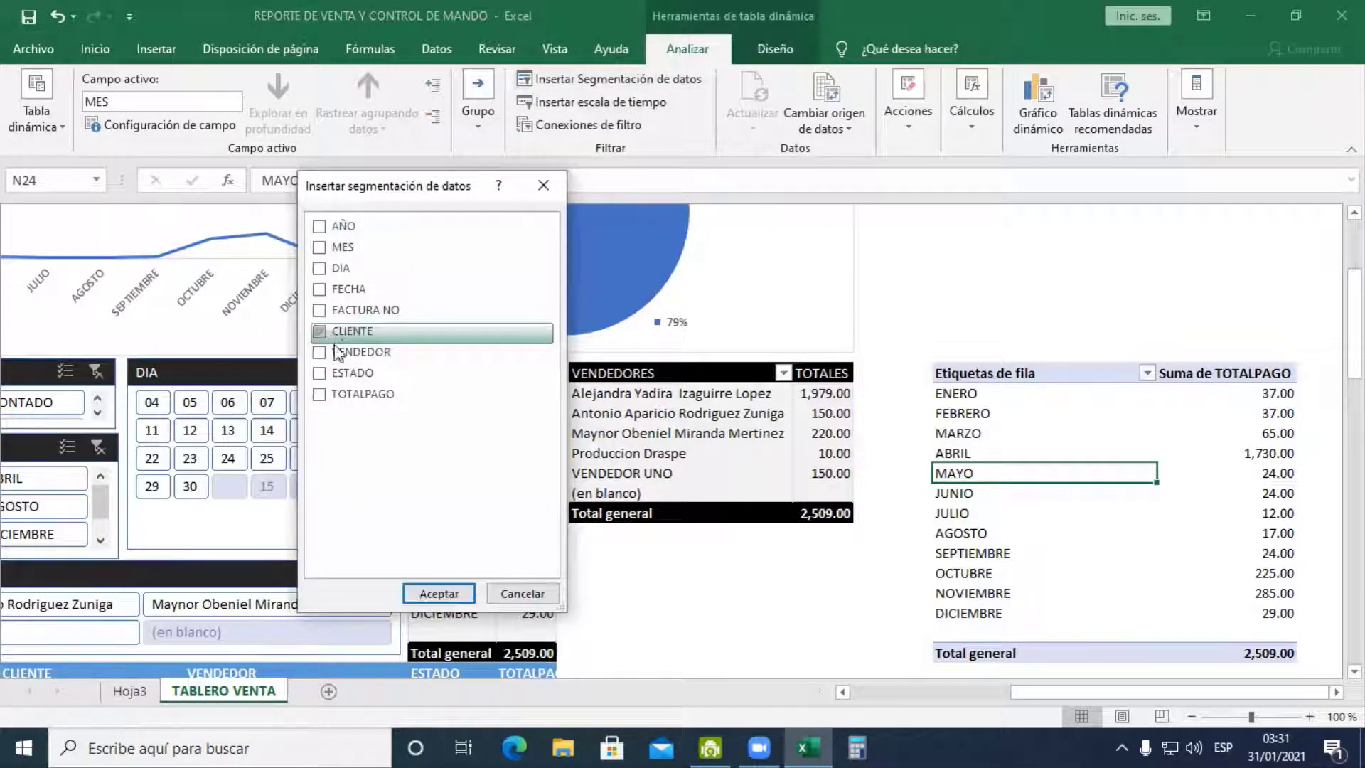
click(439, 593)
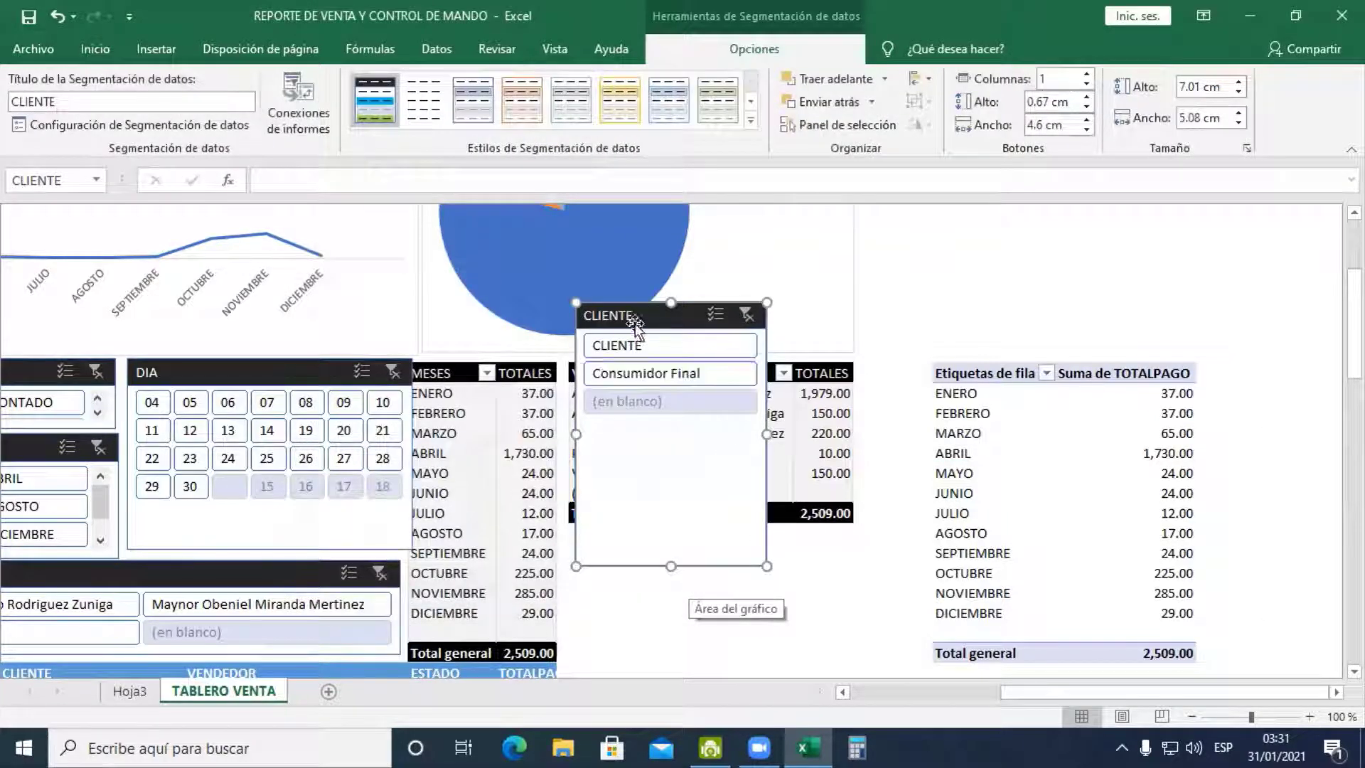
drag(744, 313, 984, 350)
Connect the CLIENTE slicer to all four pivot tables: TablaDinámica2, TablaDinámica3, TablaDinámica8 and TablaDinámica9
right_click(981, 350)
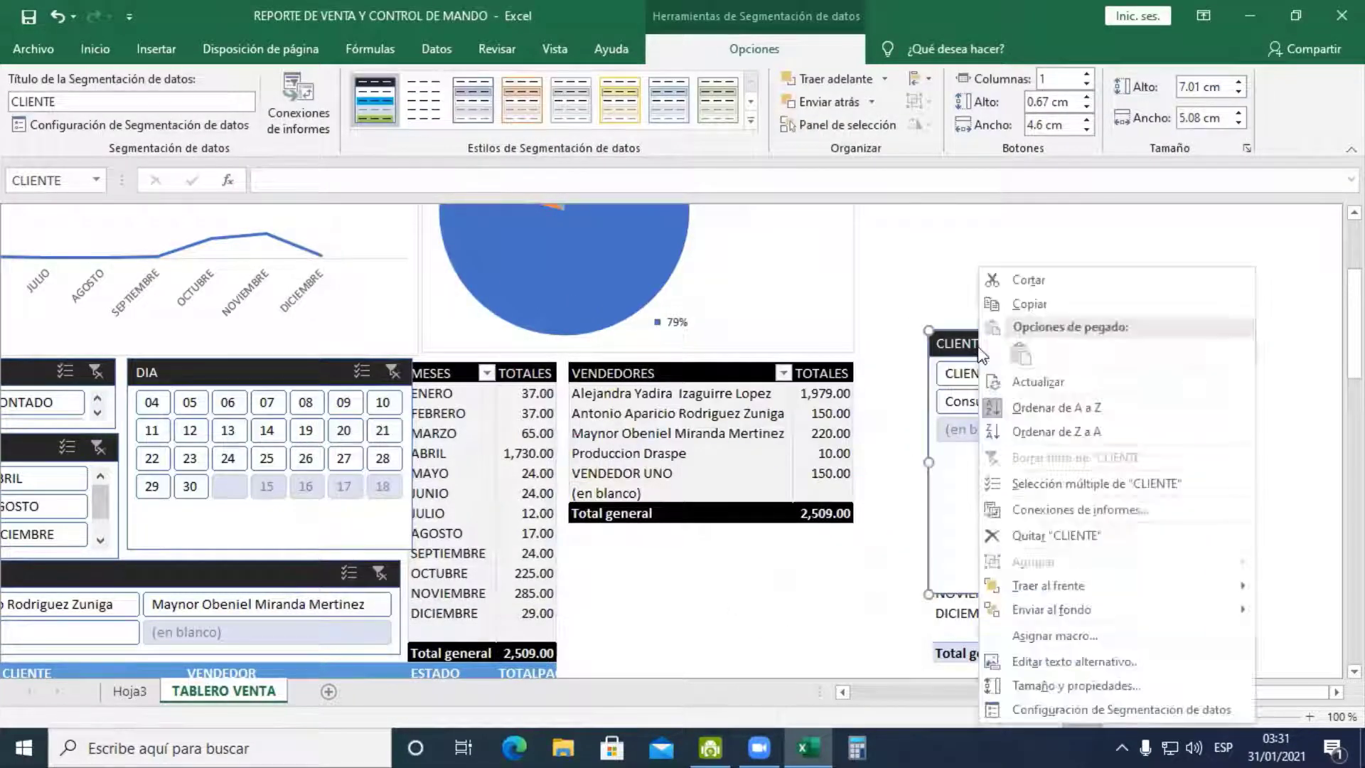
click(1070, 517)
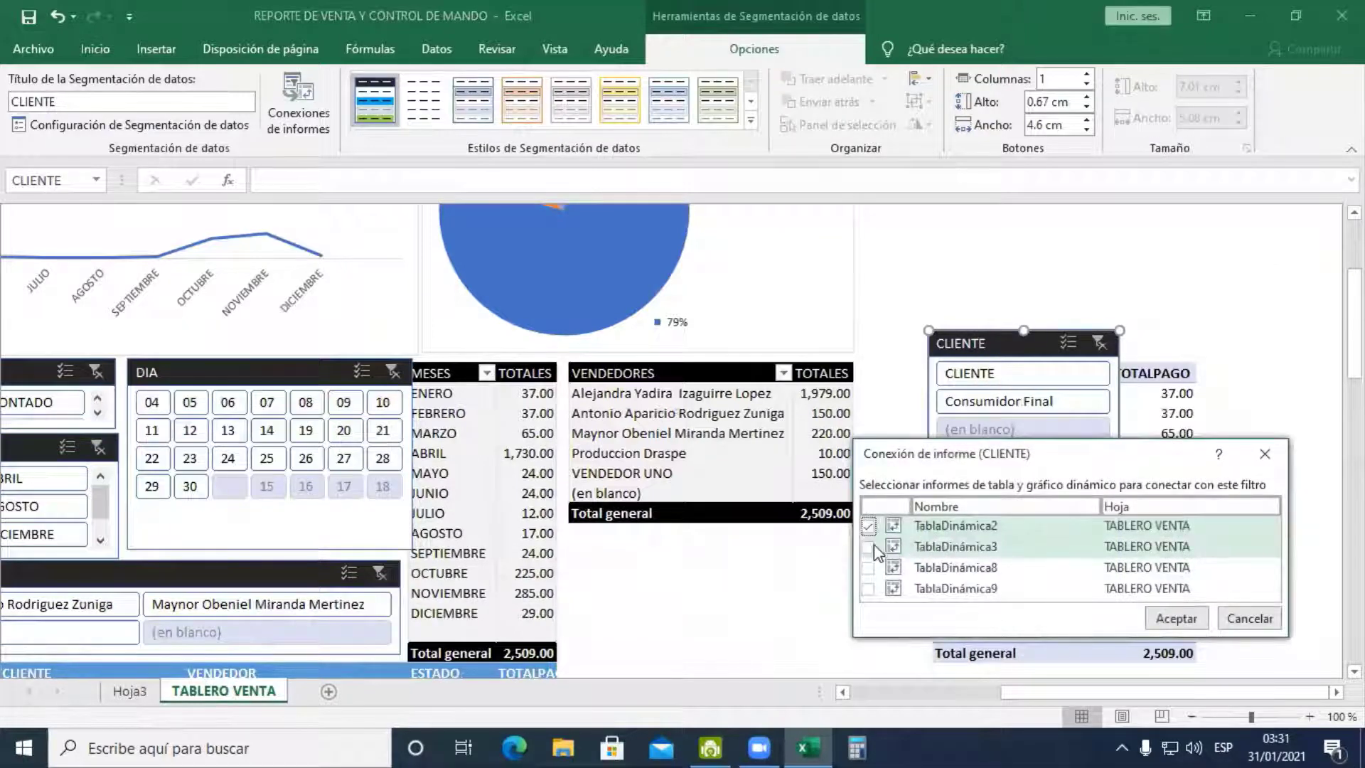
click(869, 546)
click(868, 567)
click(868, 588)
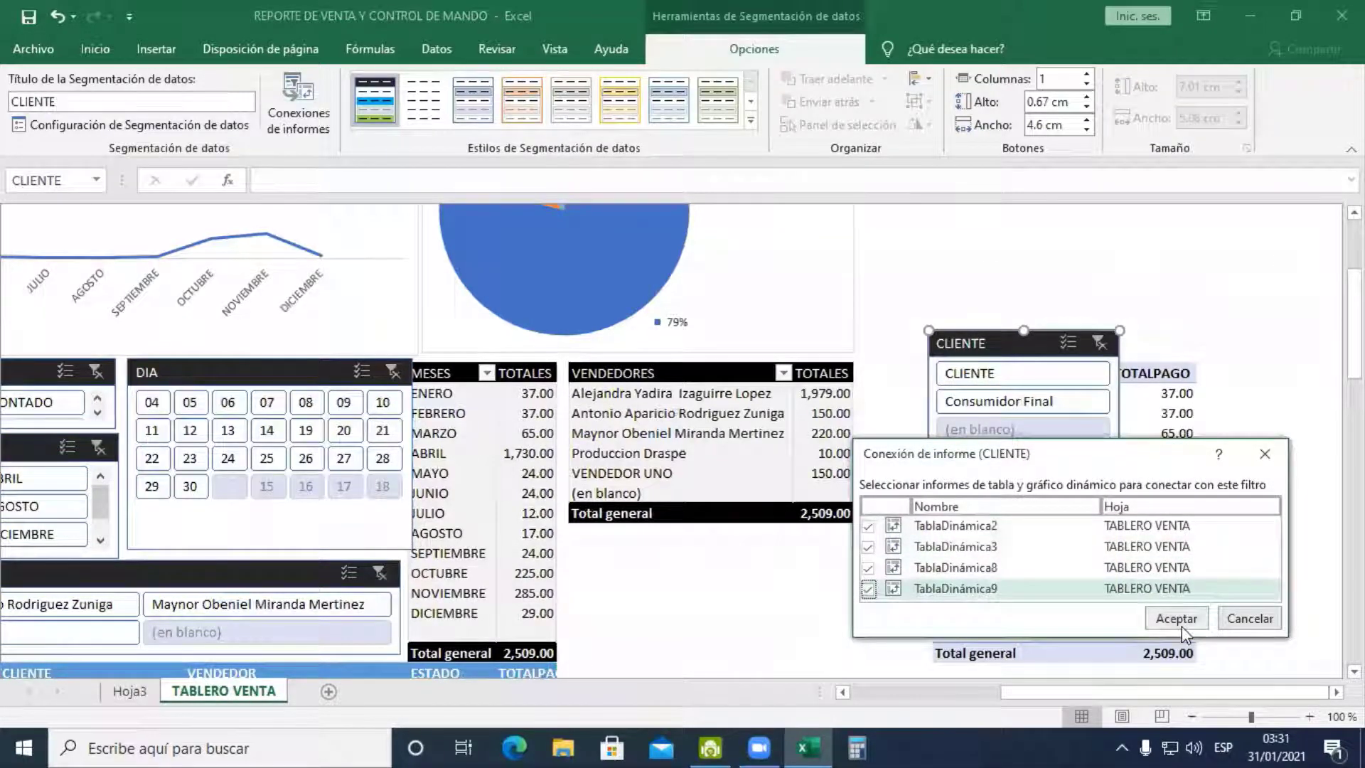
click(1177, 619)
Place the CLIENTE slicer above the new month pivot table and shorten it to a height of about 4.34 cm
drag(997, 345, 899, 329)
drag(915, 273, 949, 253)
drag(888, 335, 998, 214)
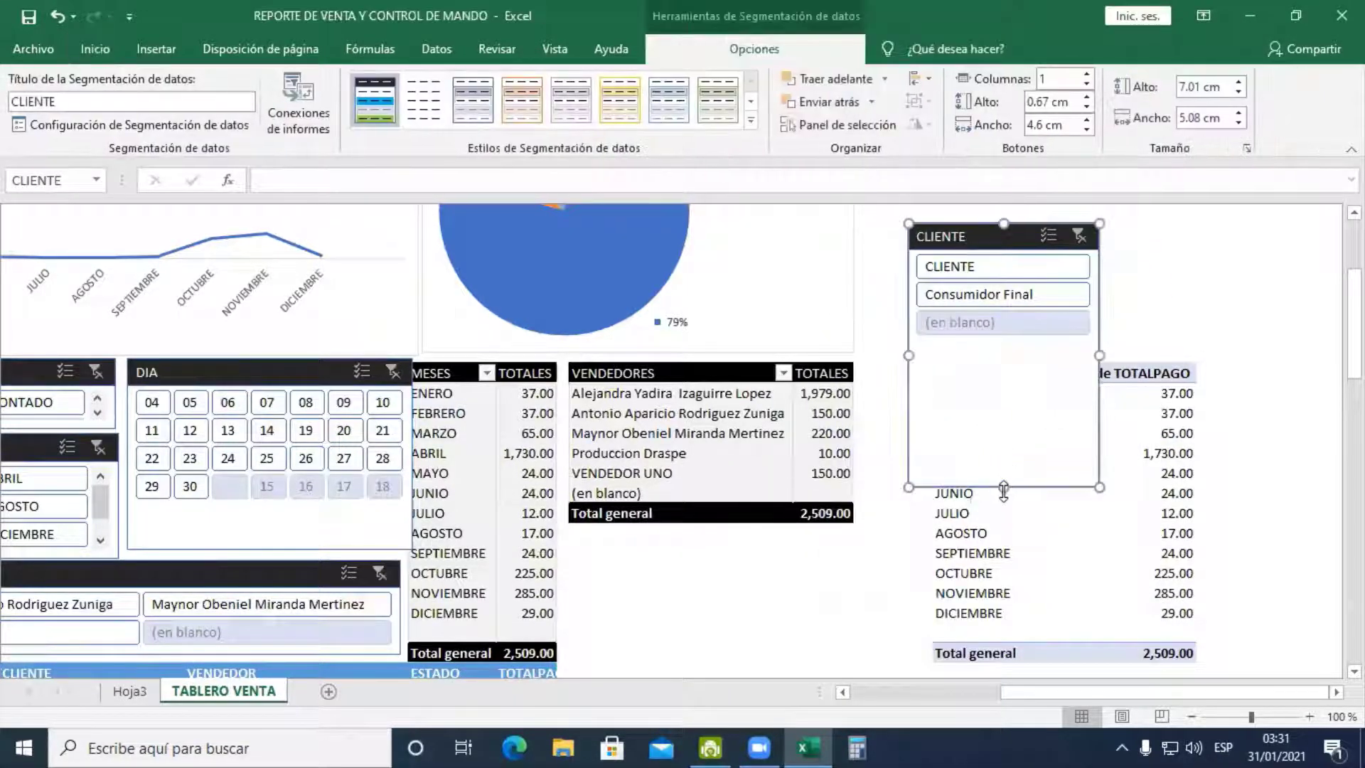
drag(1003, 489, 1042, 386)
drag(1008, 234, 959, 218)
Test the CLIENTE slicer on the pivot tables and charts by filtering for CLIENTE and (en blanco), and clear its filter
click(955, 246)
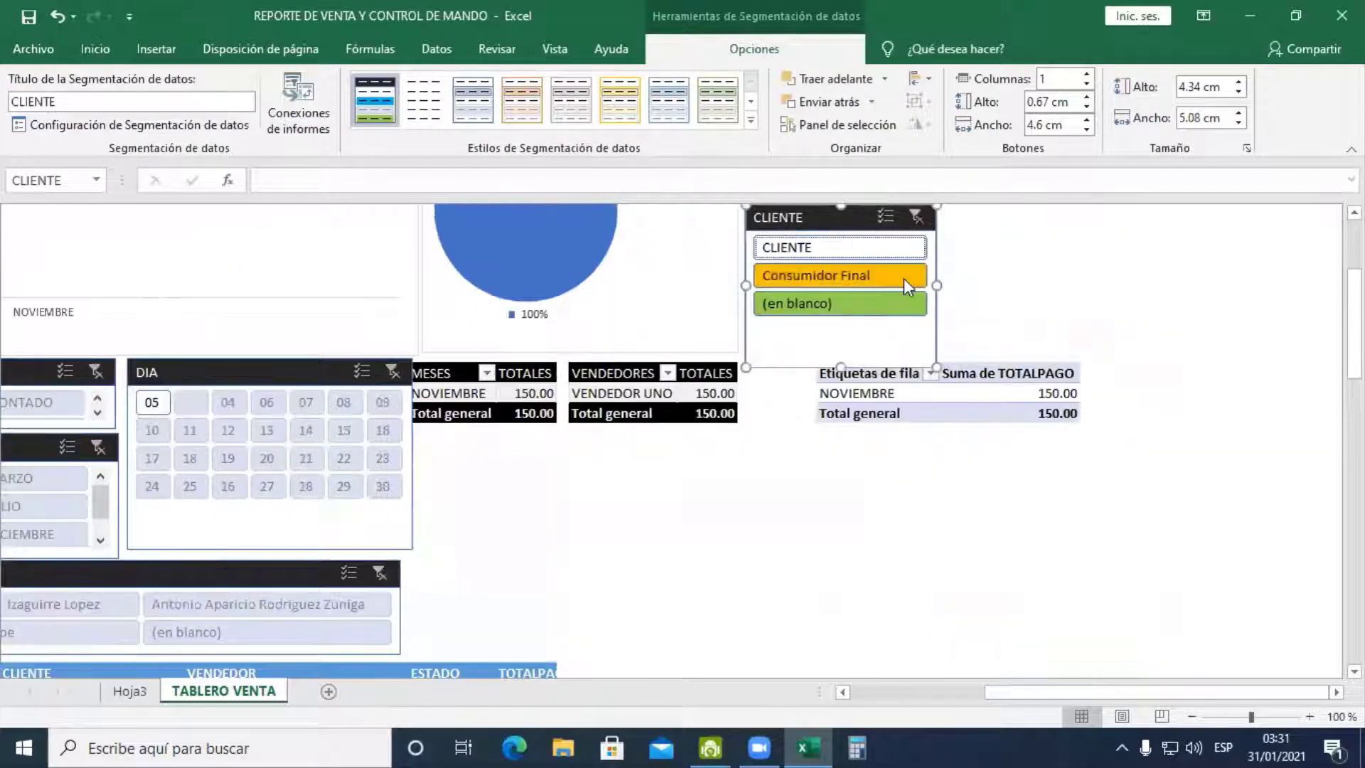
click(830, 310)
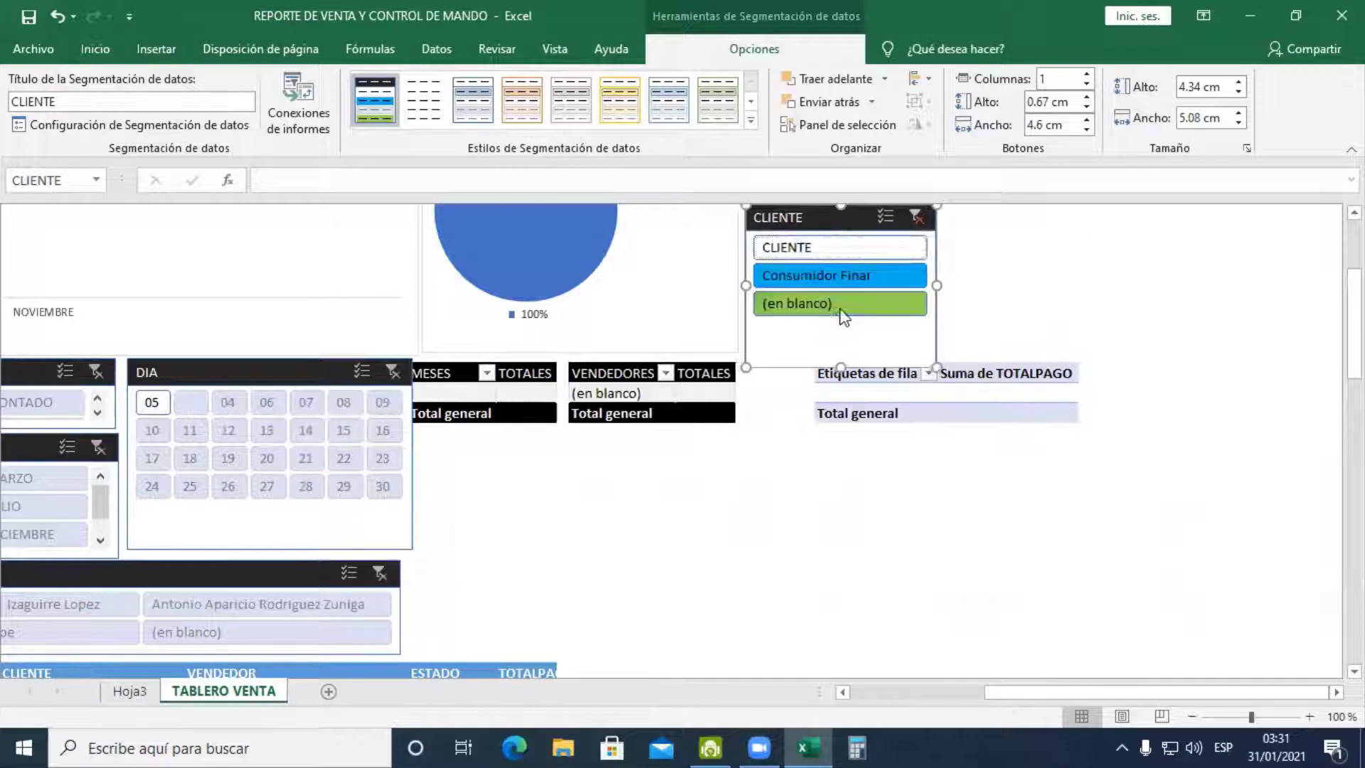
click(915, 217)
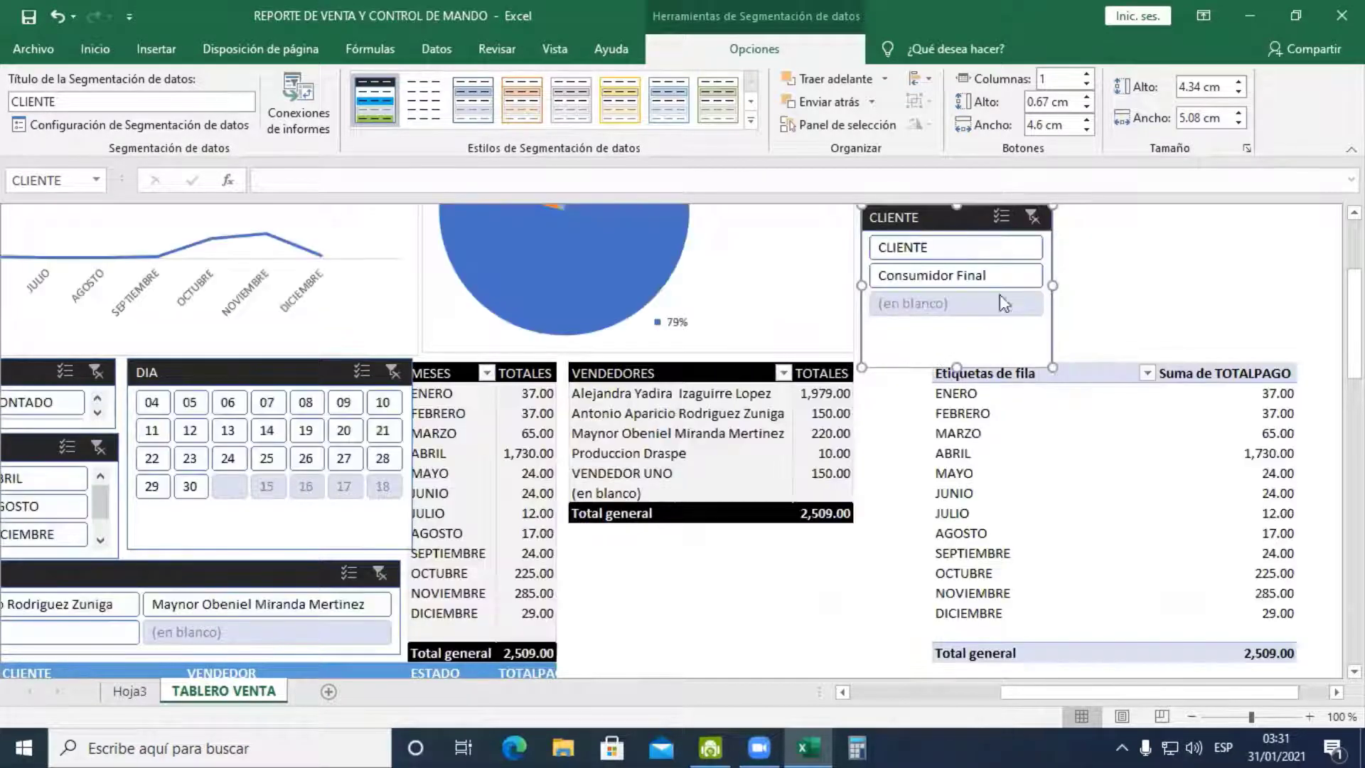
Delete the CLIENTE slicer and select the two columns holding the new month pivot table
key(Delete)
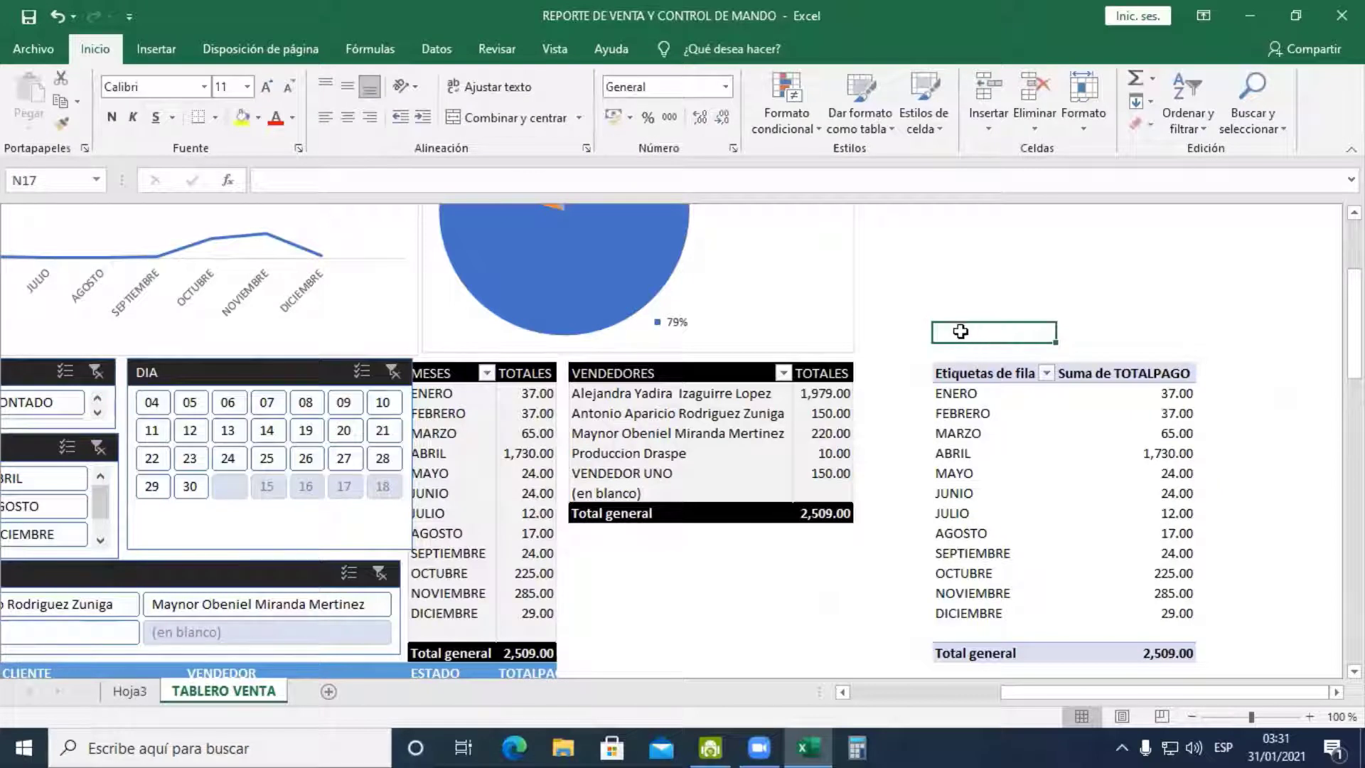
key(ctrl+space)
key(shift+Right)
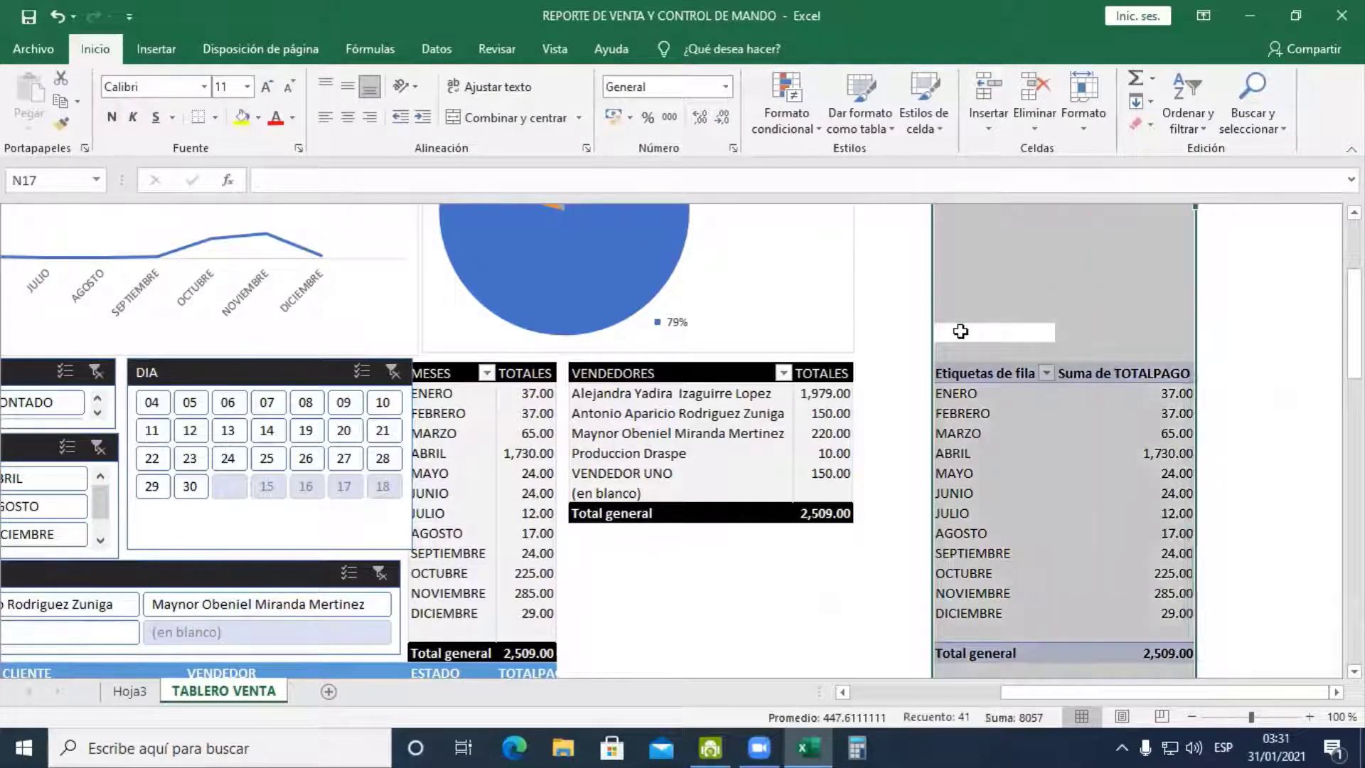
Return to the dashboard's slicers and nudge the DIA slicer slightly to the left, away from the MESES pivot table
key(Left)
key(Left)
key(Left)
key(Left)
key(Left)
key(Left)
key(Left)
key(Left)
key(Left)
key(Left)
key(Left)
key(Left)
key(Left)
key(Right)
key(Right)
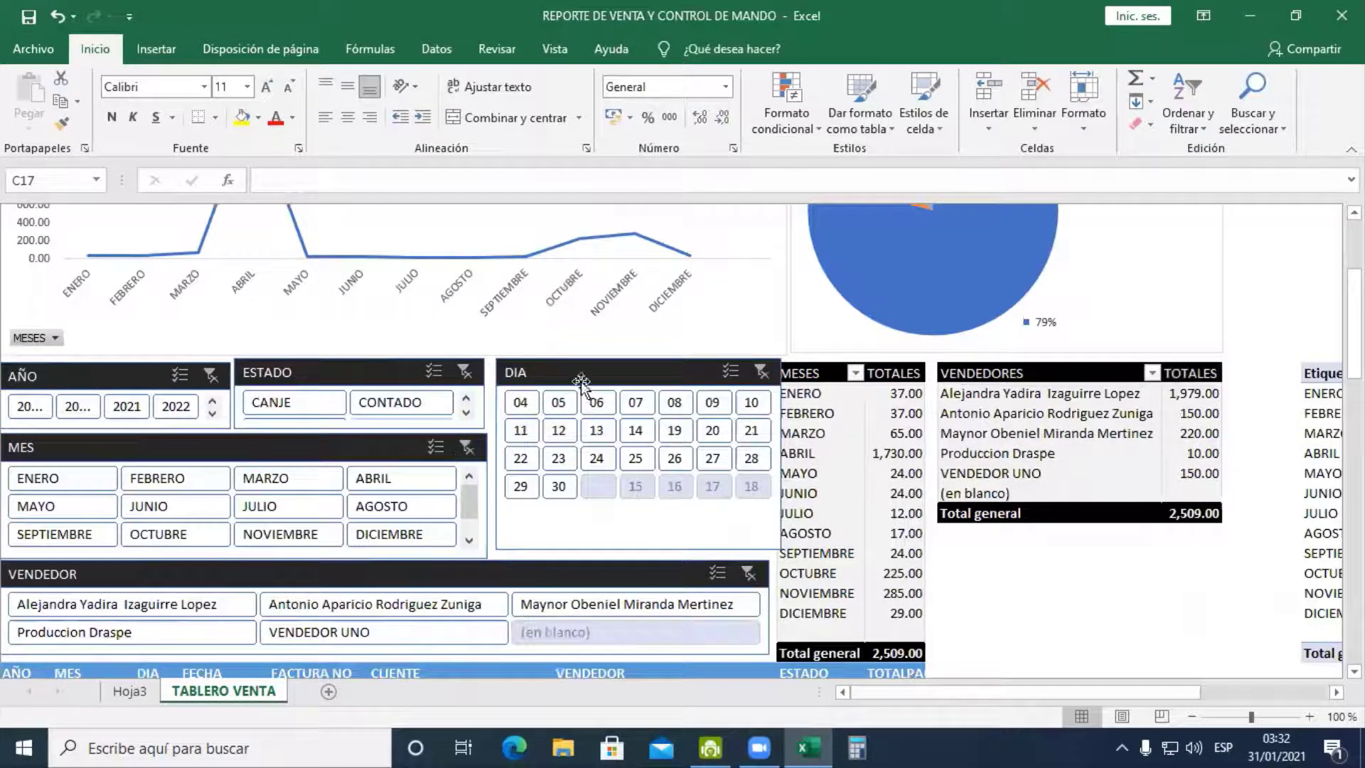
mouse_move(582, 380)
mouse_down()
mouse_move(564, 383)
mouse_move(578, 381)
mouse_up()
Examine the MESES line chart together with the MESES and VENDEDORES pivot tables that feed the dashboard charts
click(818, 414)
scroll(756, 347, up, 3)
click(759, 274)
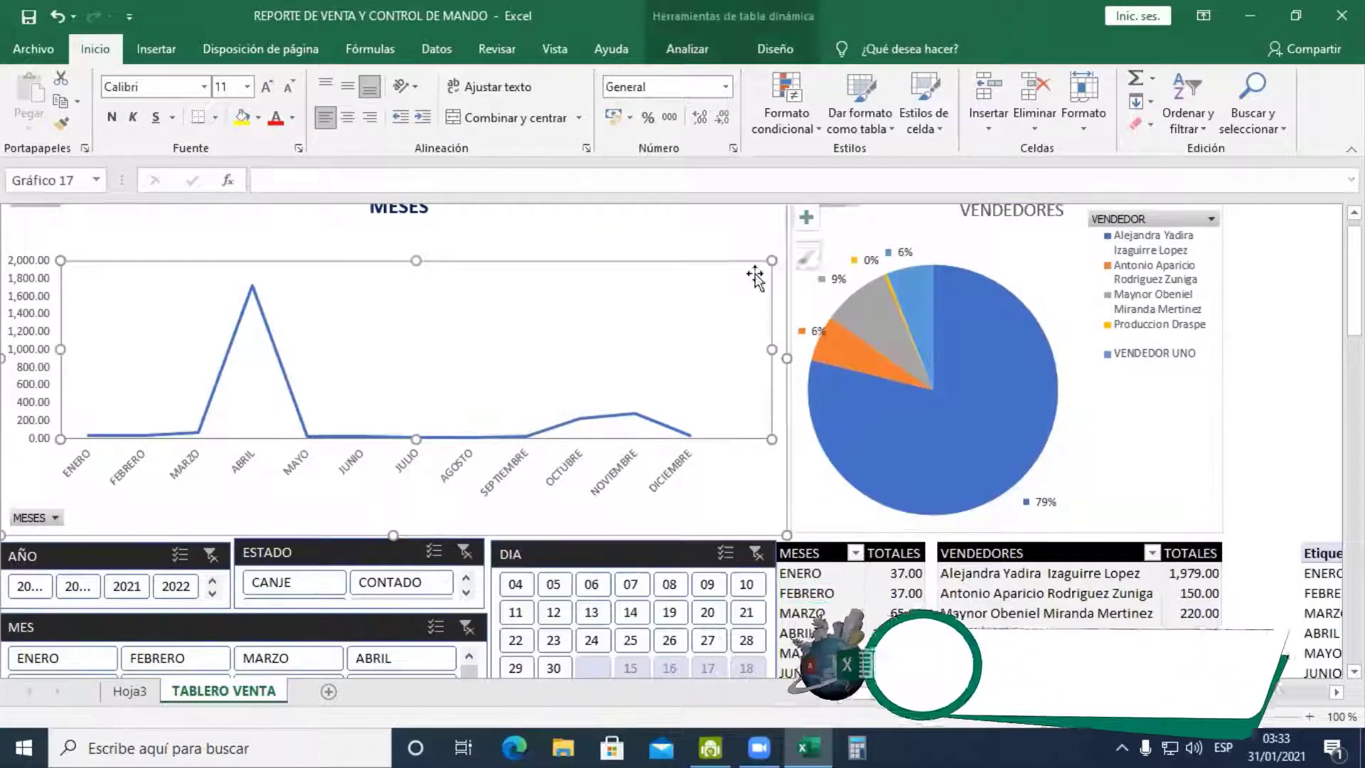
click(771, 231)
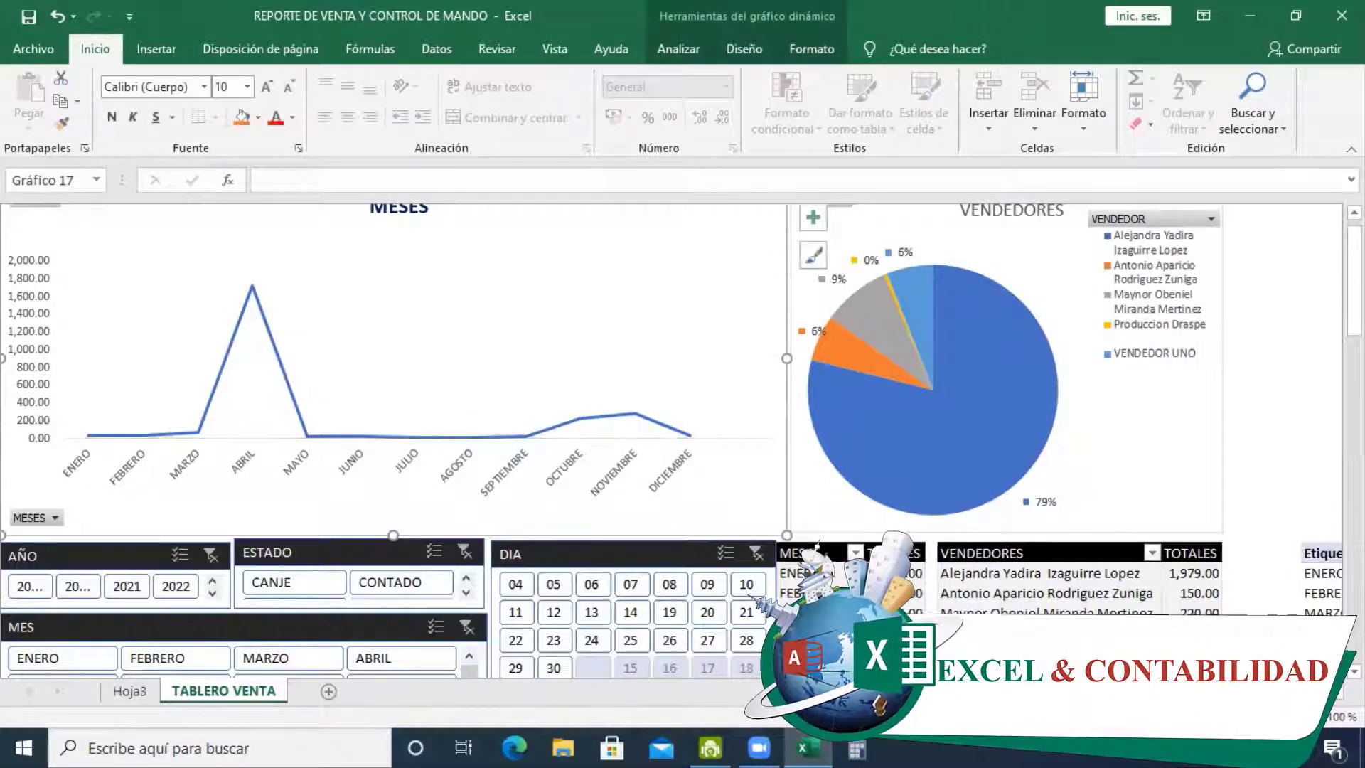
click(807, 612)
scroll(859, 562, down, 1)
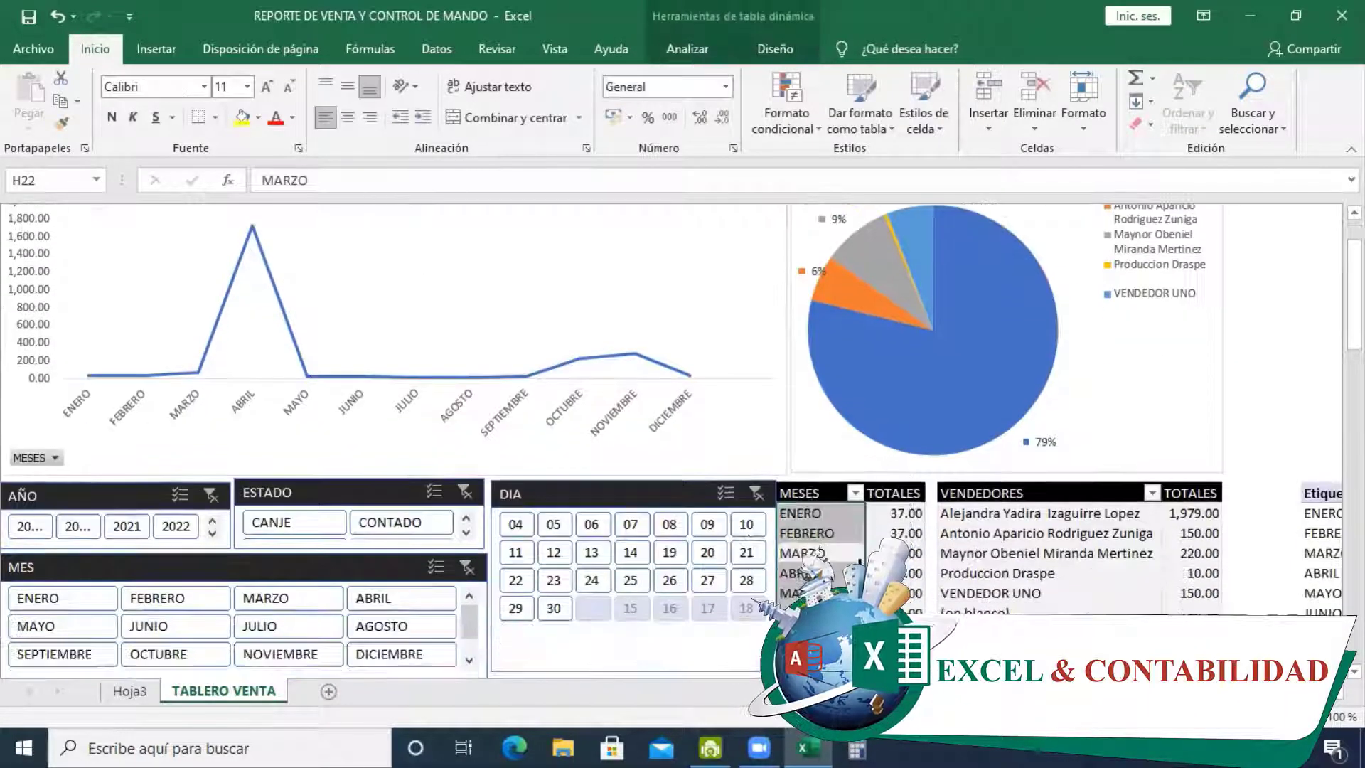
click(860, 542)
click(843, 542)
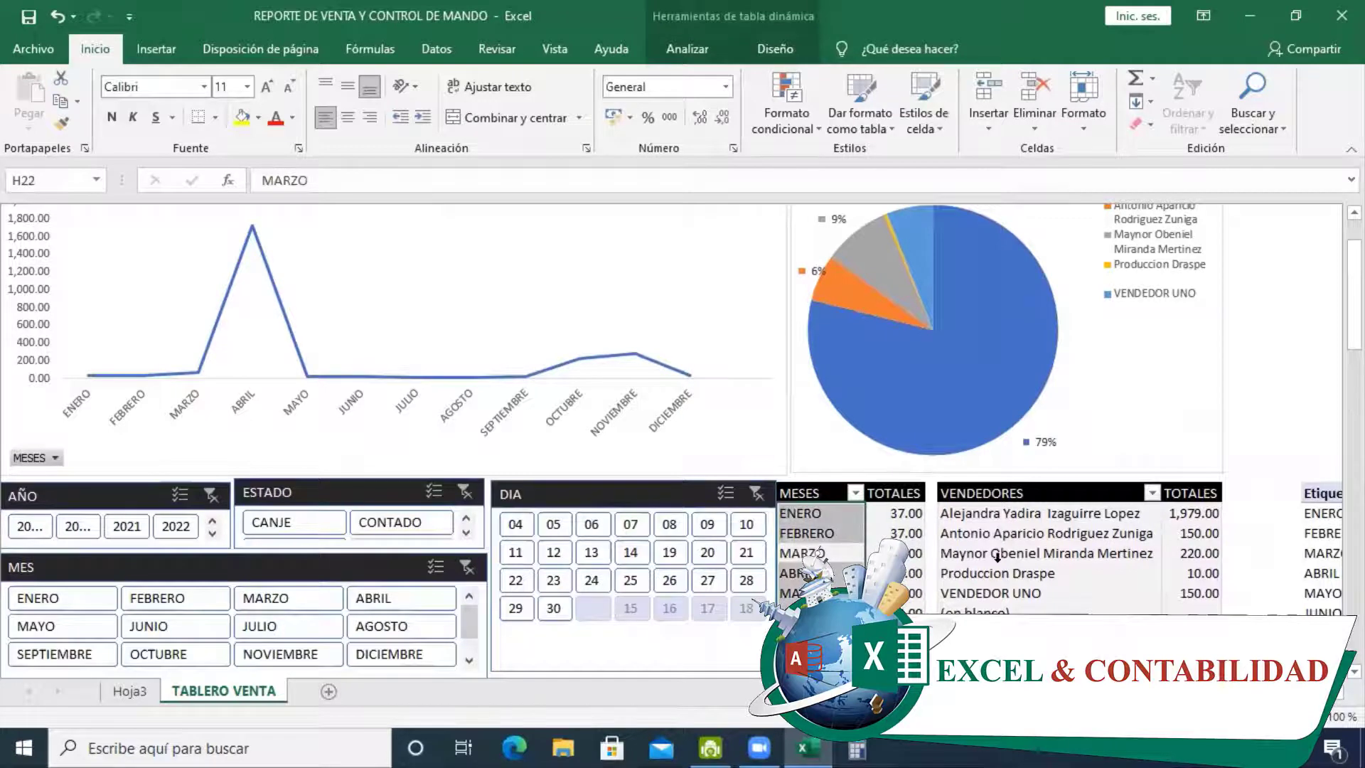
click(1019, 558)
click(821, 555)
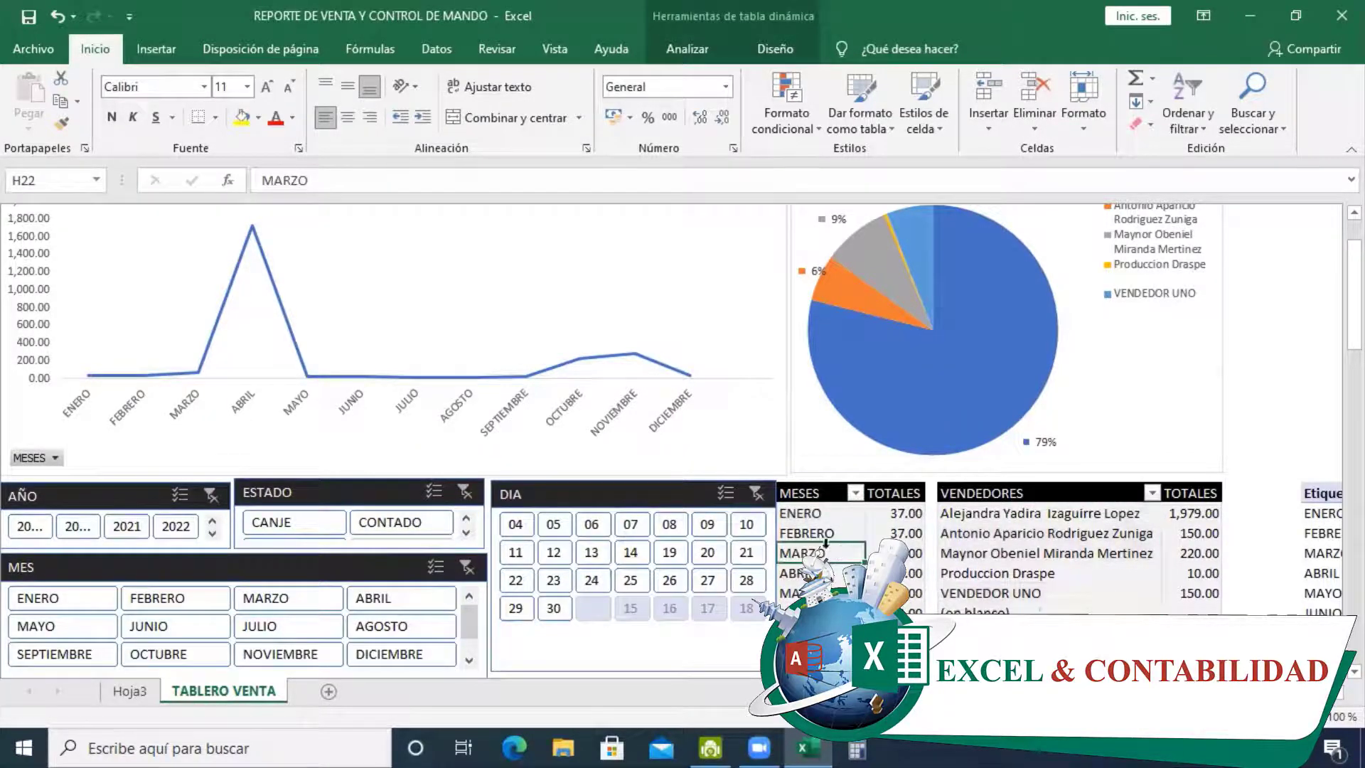
Insert a Líneas pivot chart from the MESES pivot table and place it over the slicers beside DIA
click(824, 532)
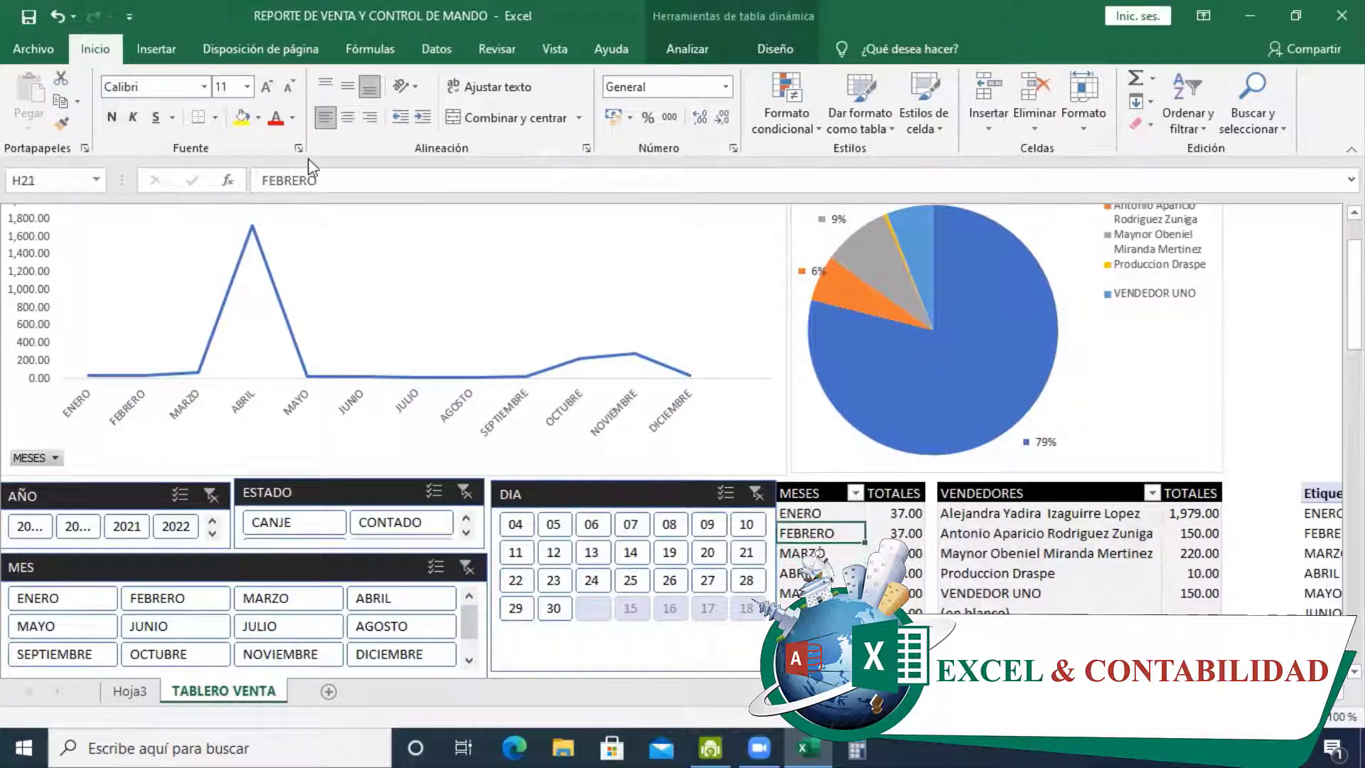
click(166, 53)
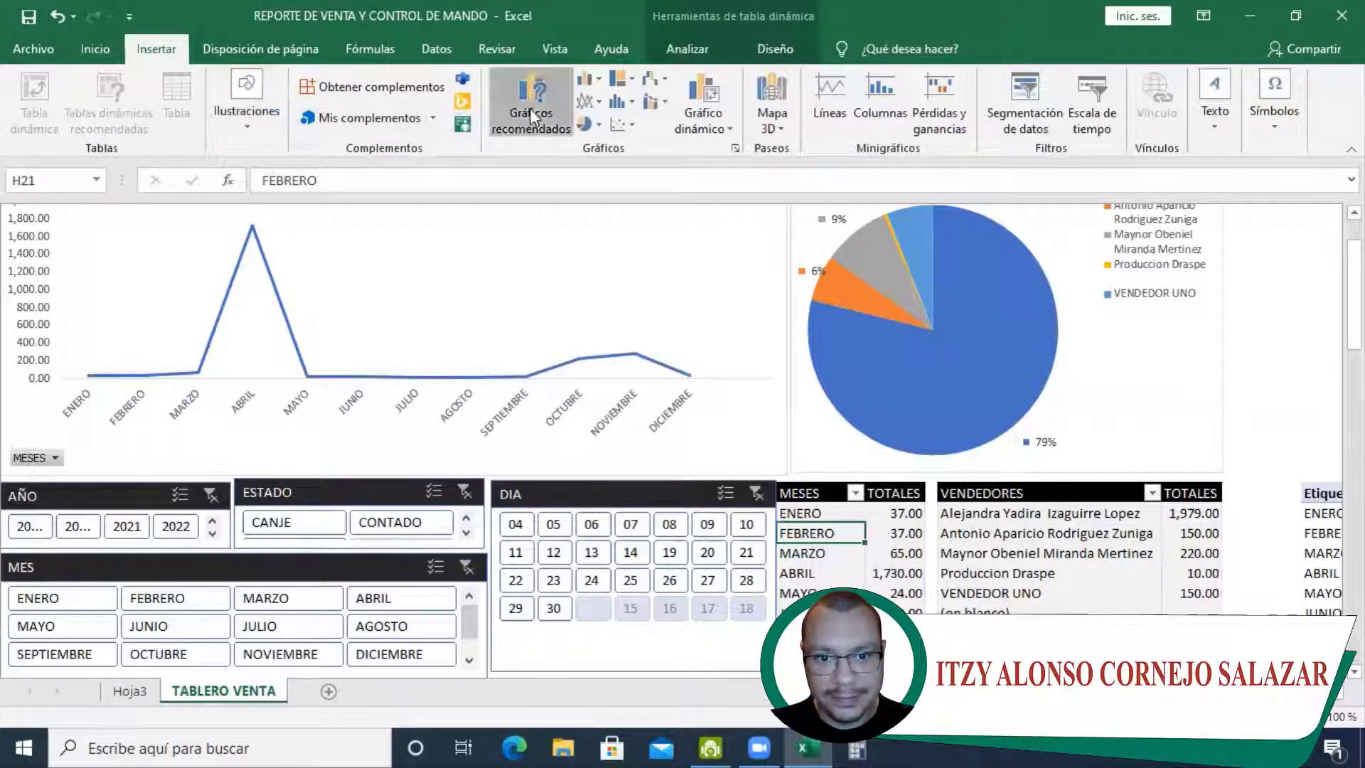
click(551, 124)
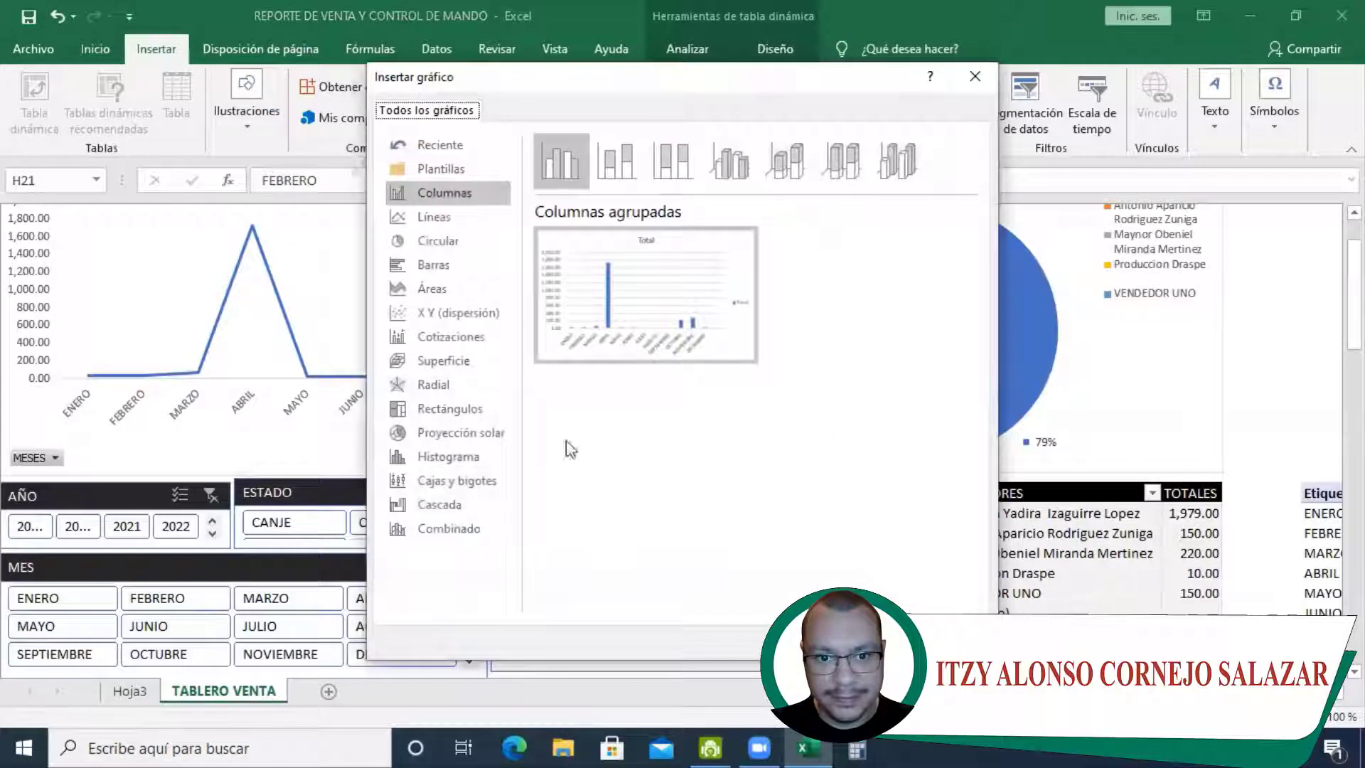
click(470, 221)
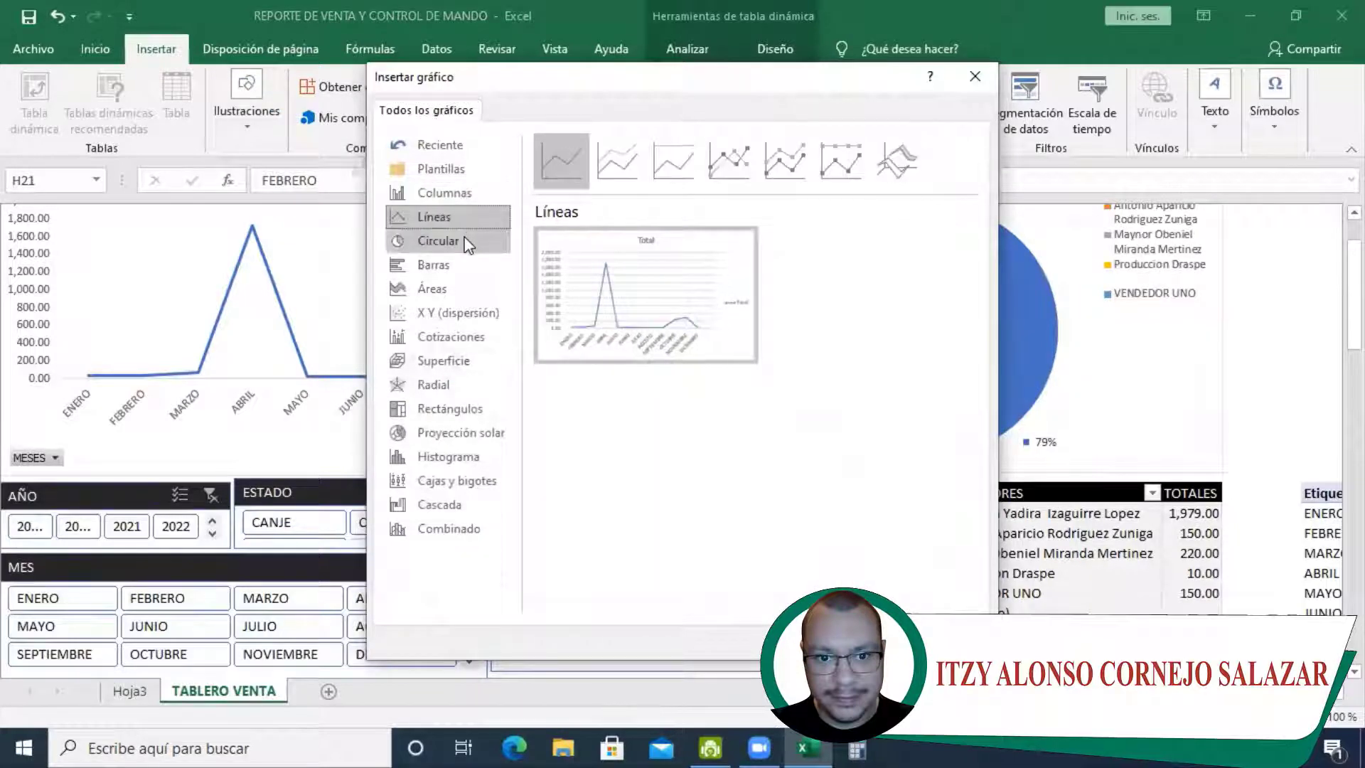
click(869, 641)
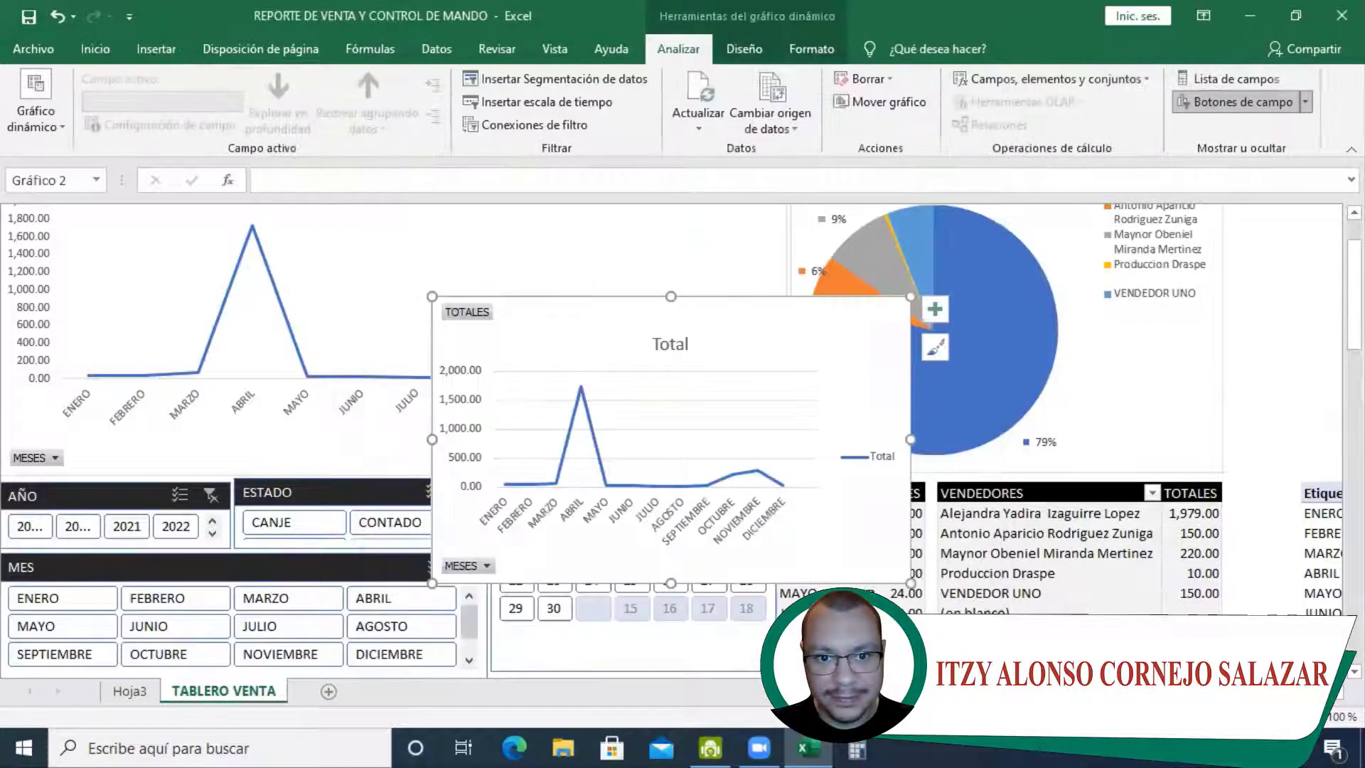
mouse_move(851, 354)
mouse_down()
mouse_move(713, 399)
mouse_move(399, 436)
mouse_move(413, 439)
mouse_up()
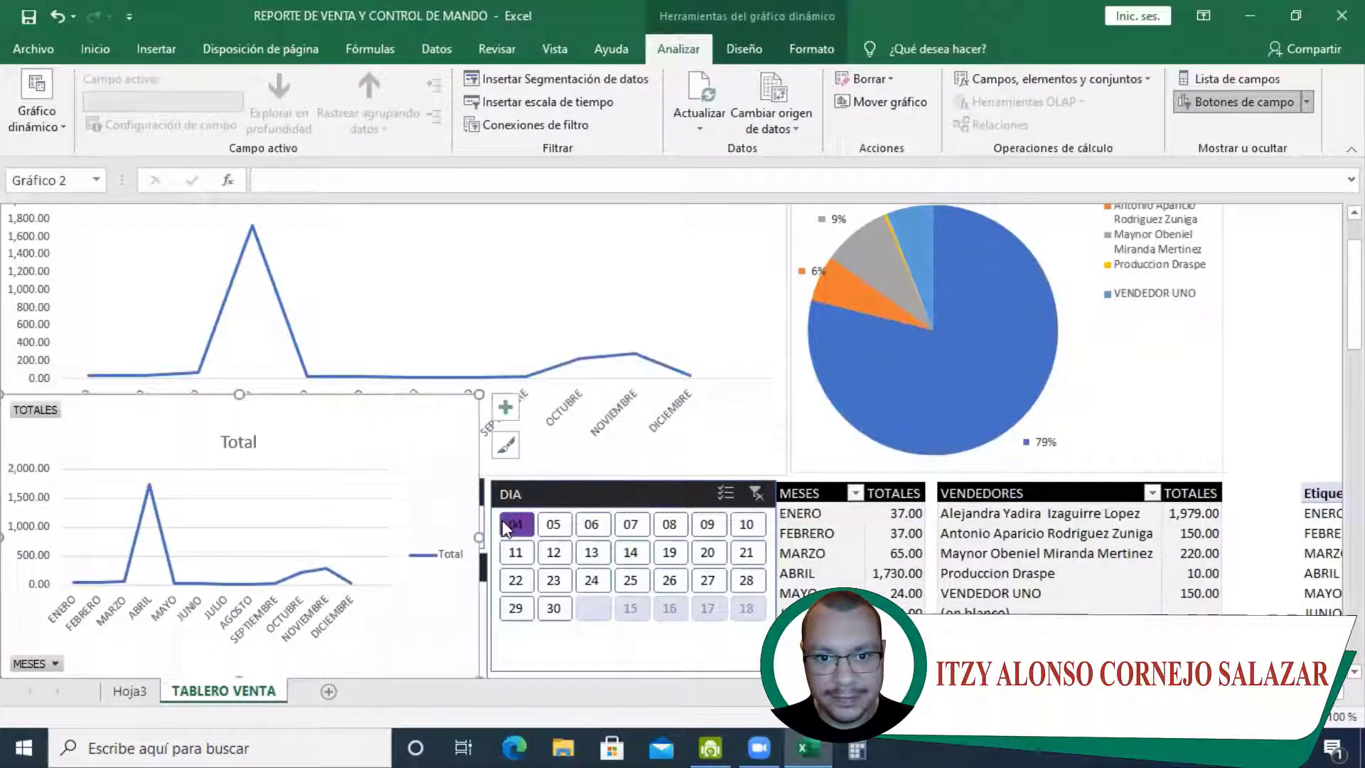
Test the new line chart by filtering the DIA slicer for day 13, clear the filter, and shift the chart to the right
click(588, 556)
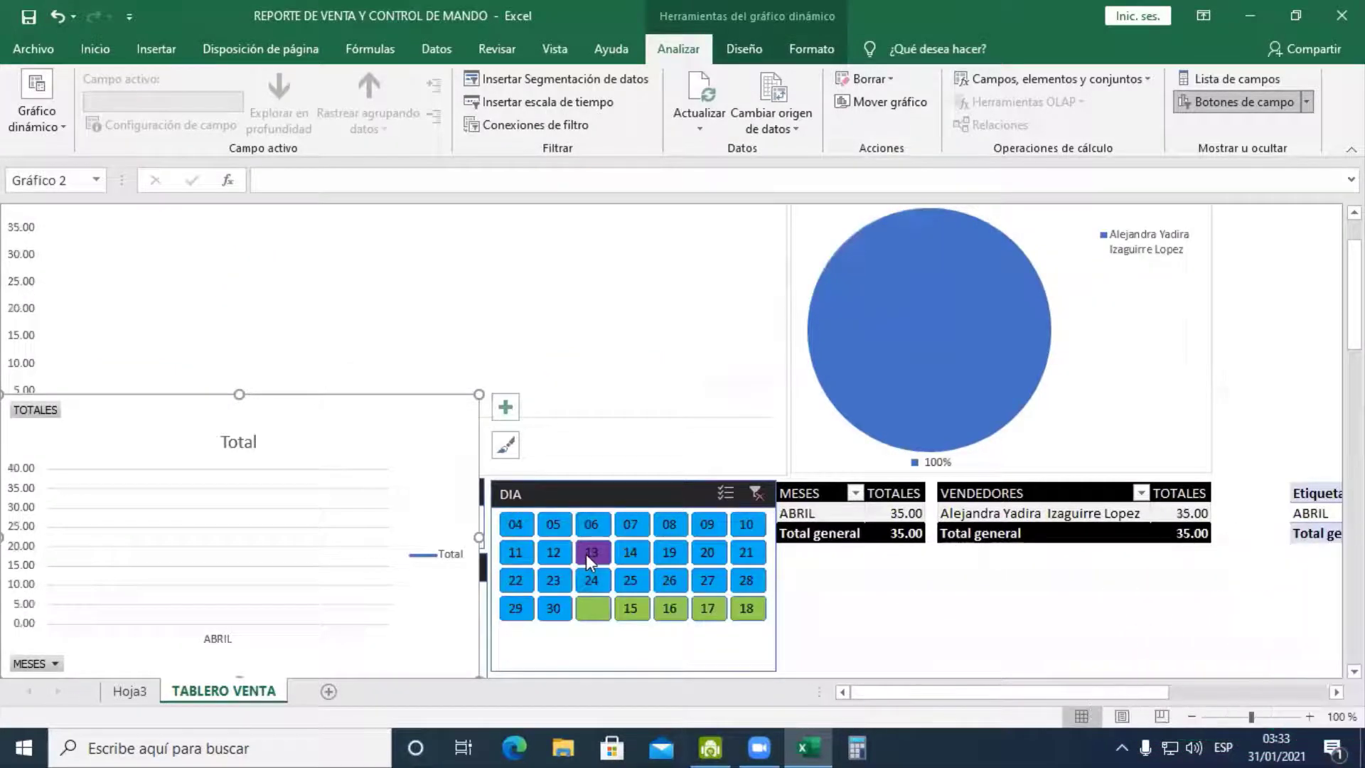
click(755, 492)
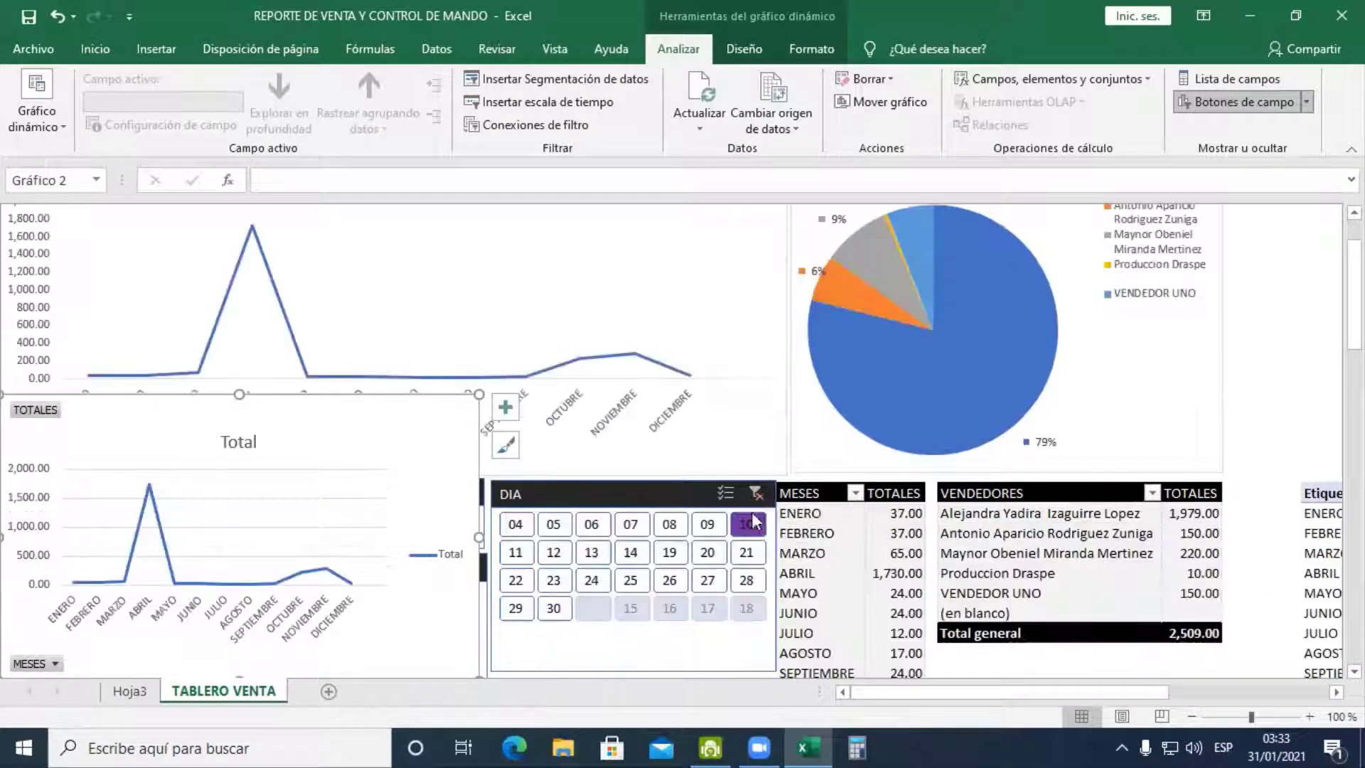
drag(393, 426, 624, 430)
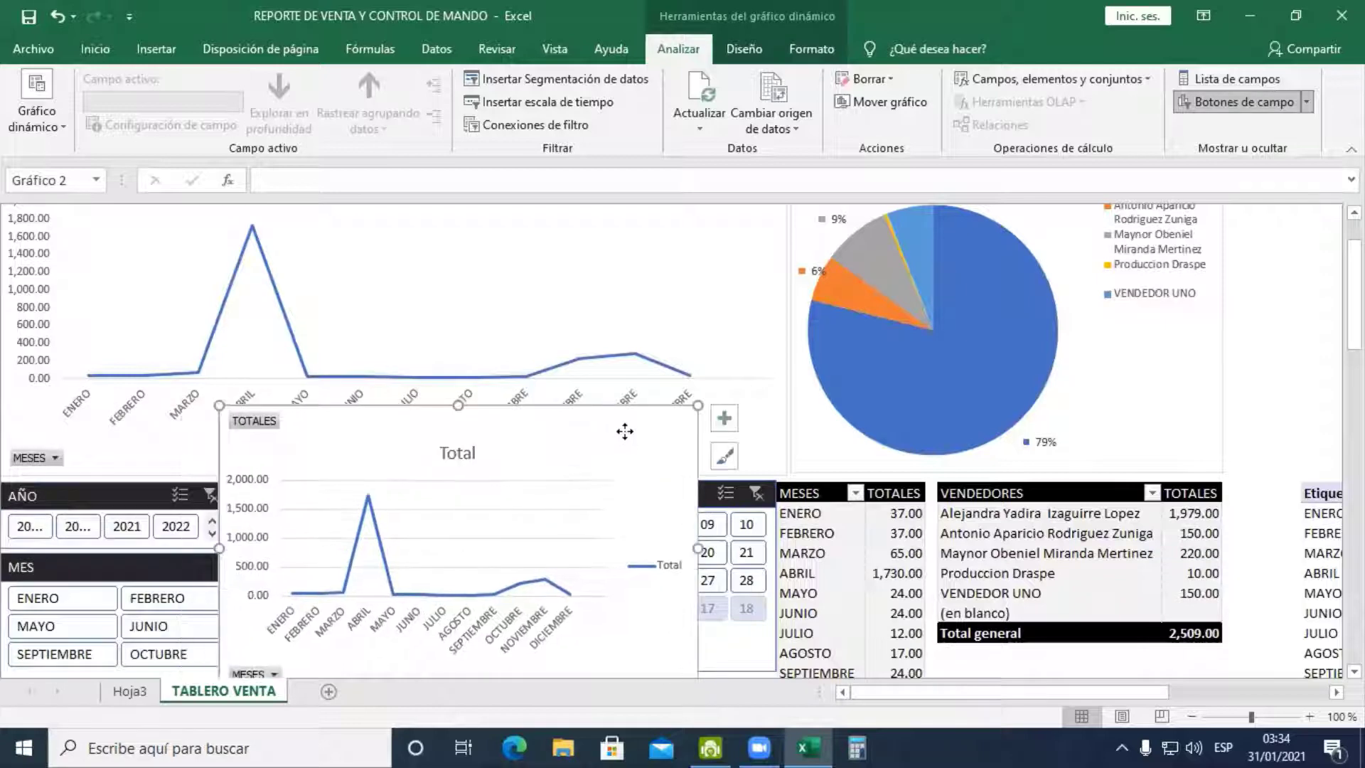
Delete the newly inserted line chart from the dashboard
click(972, 545)
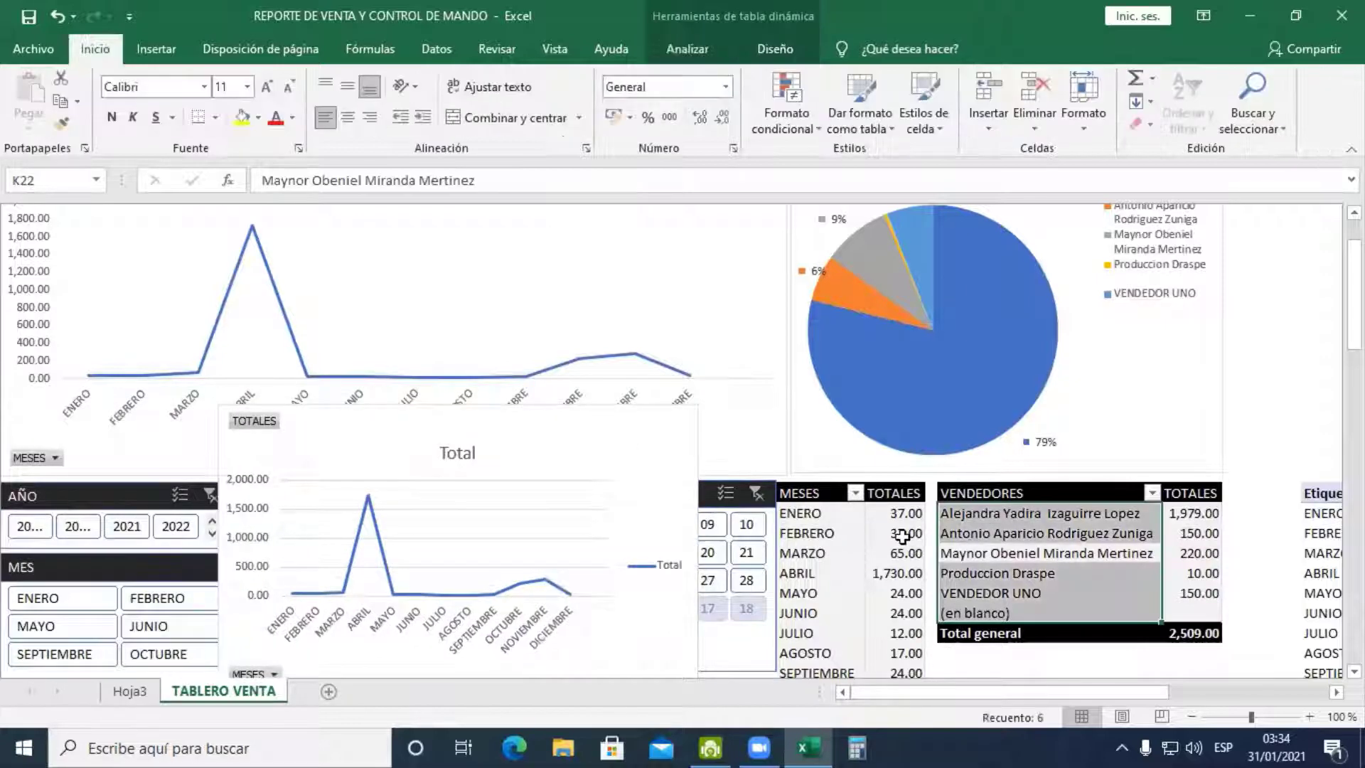
scroll(902, 536, down, 1)
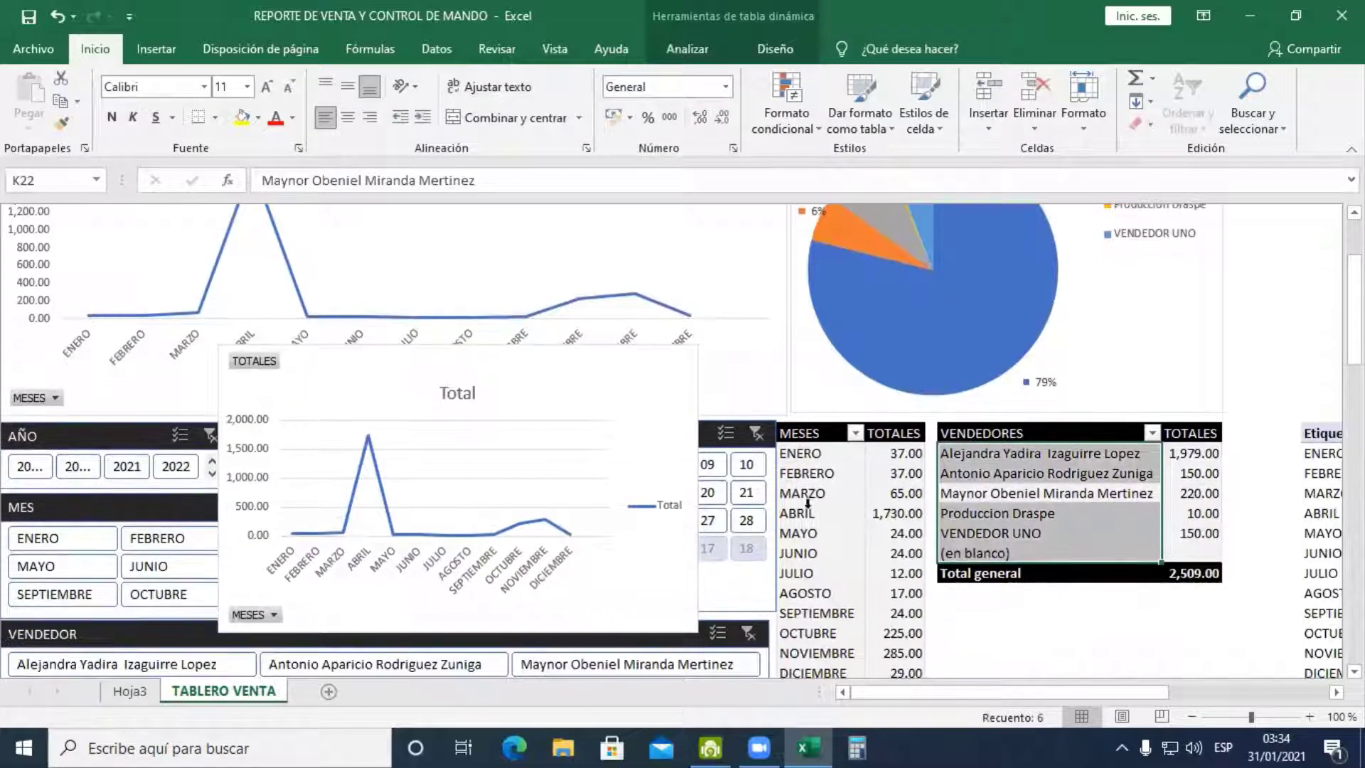
click(676, 384)
key(Delete)
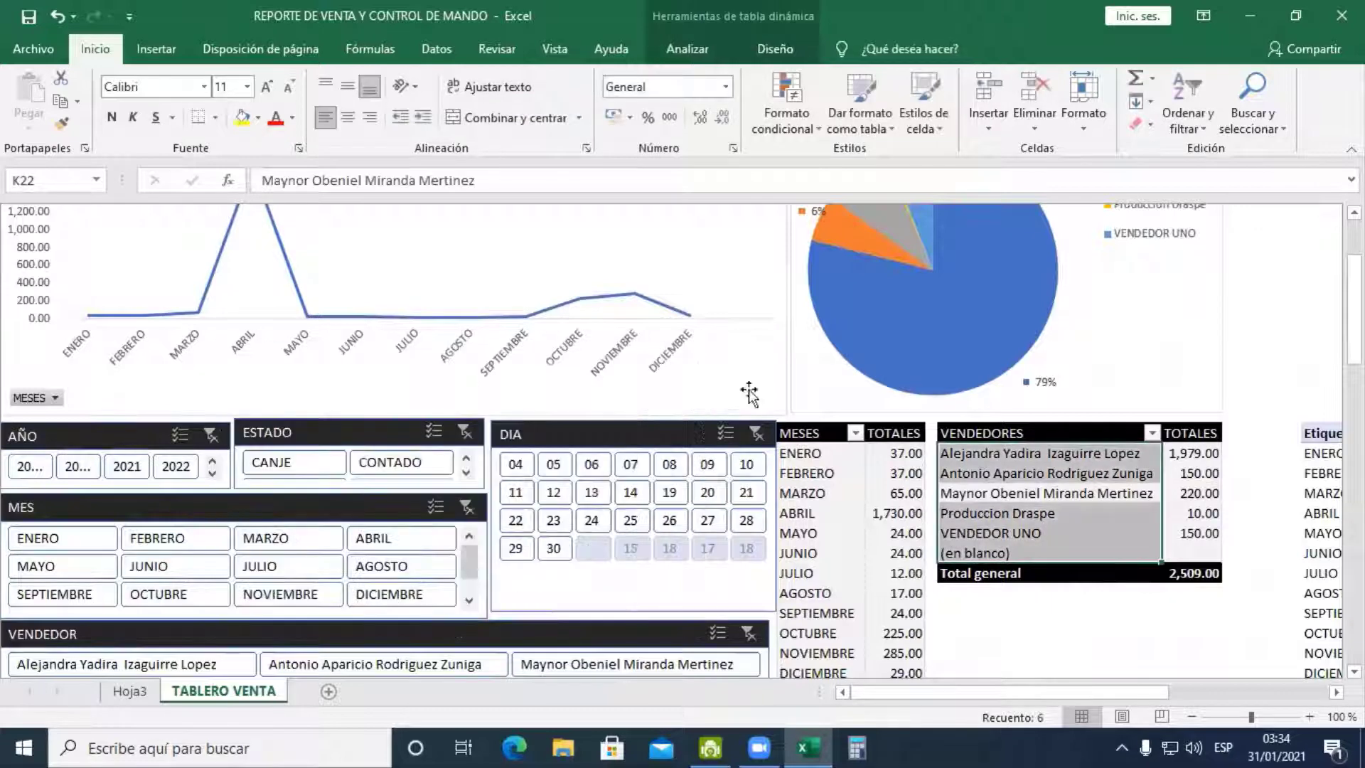
Insert a Circular pivot chart from the VENDEDORES pivot table and move it left over the MESES chart and slicers
click(1045, 475)
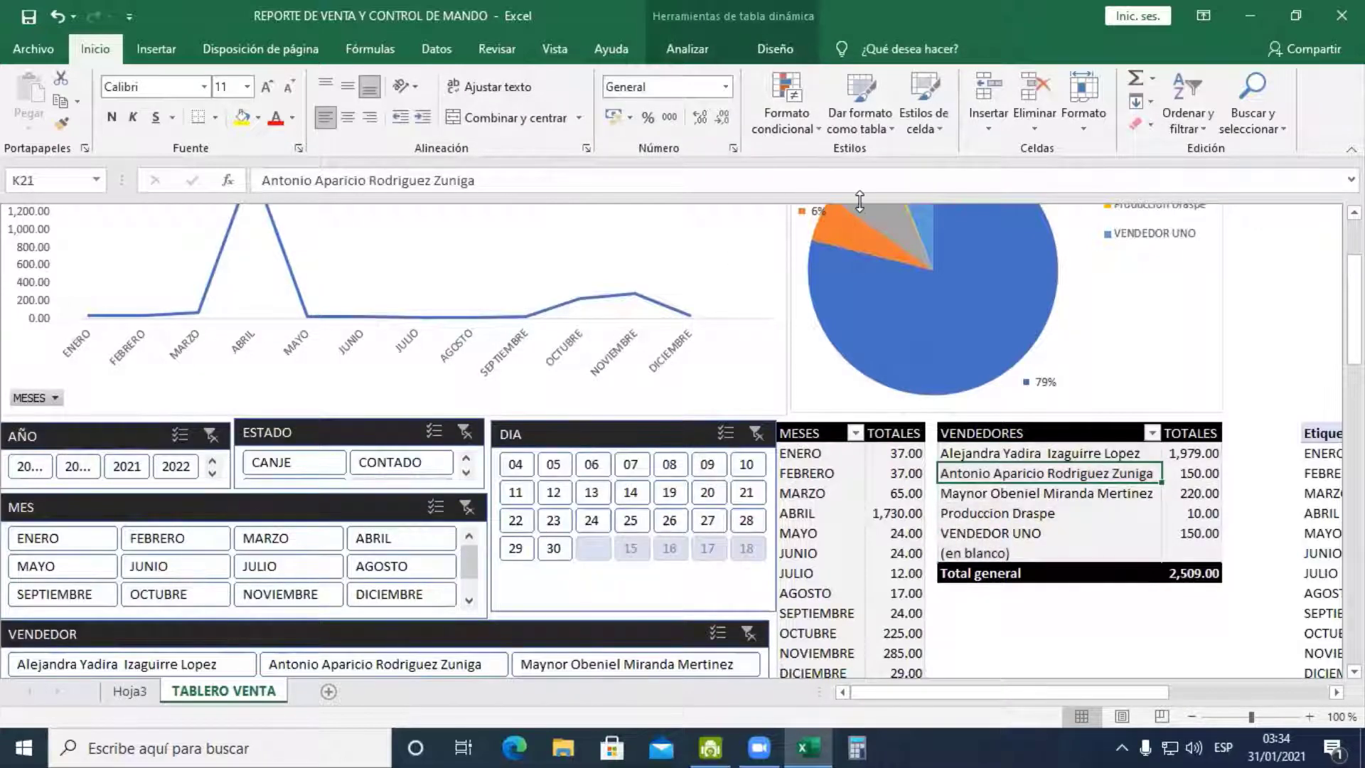
click(1259, 472)
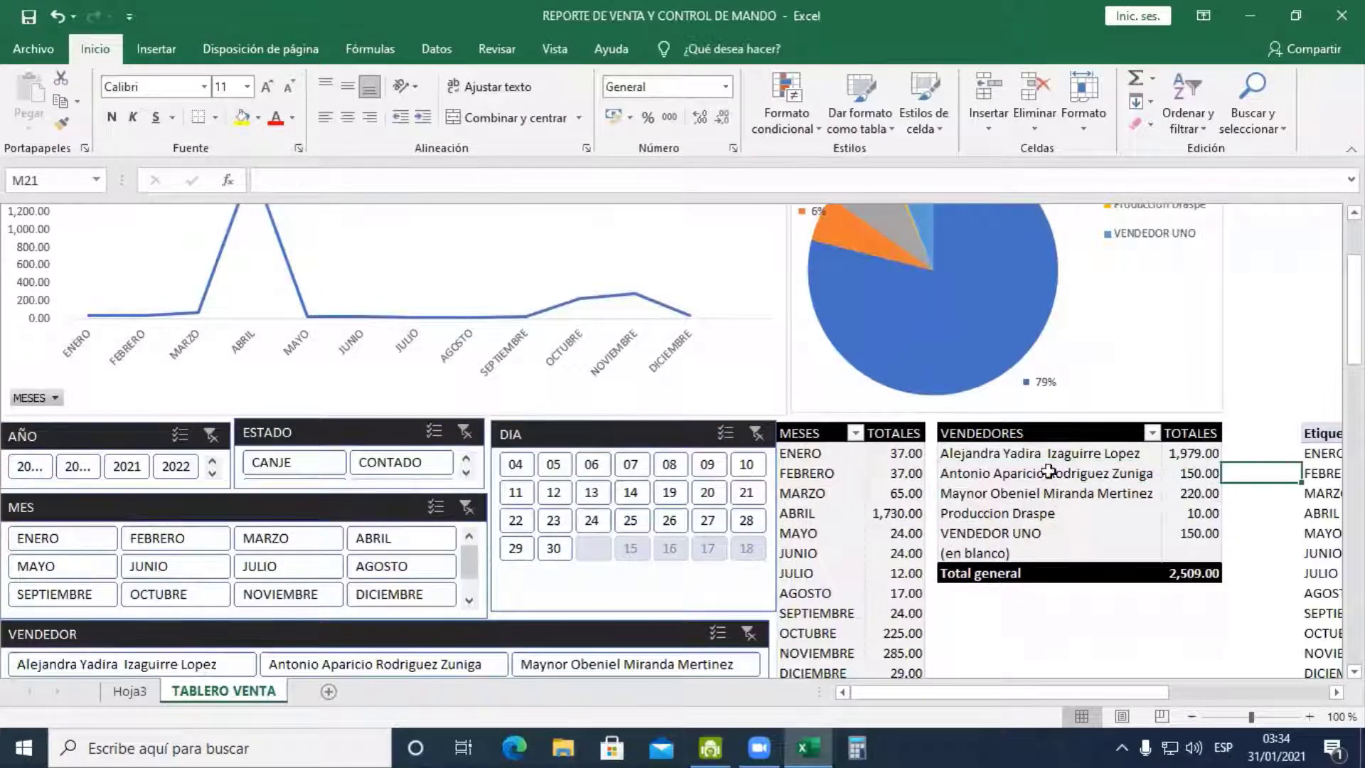
click(1007, 476)
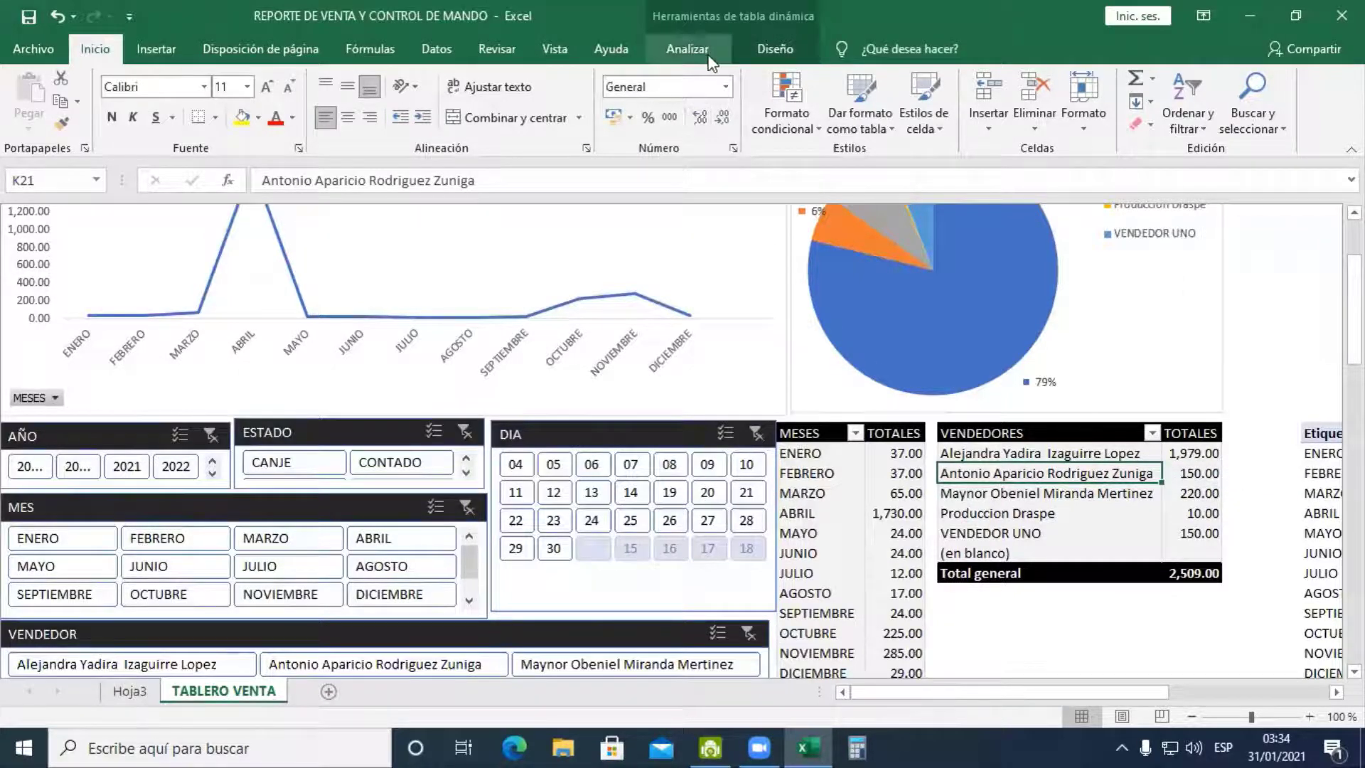
click(138, 52)
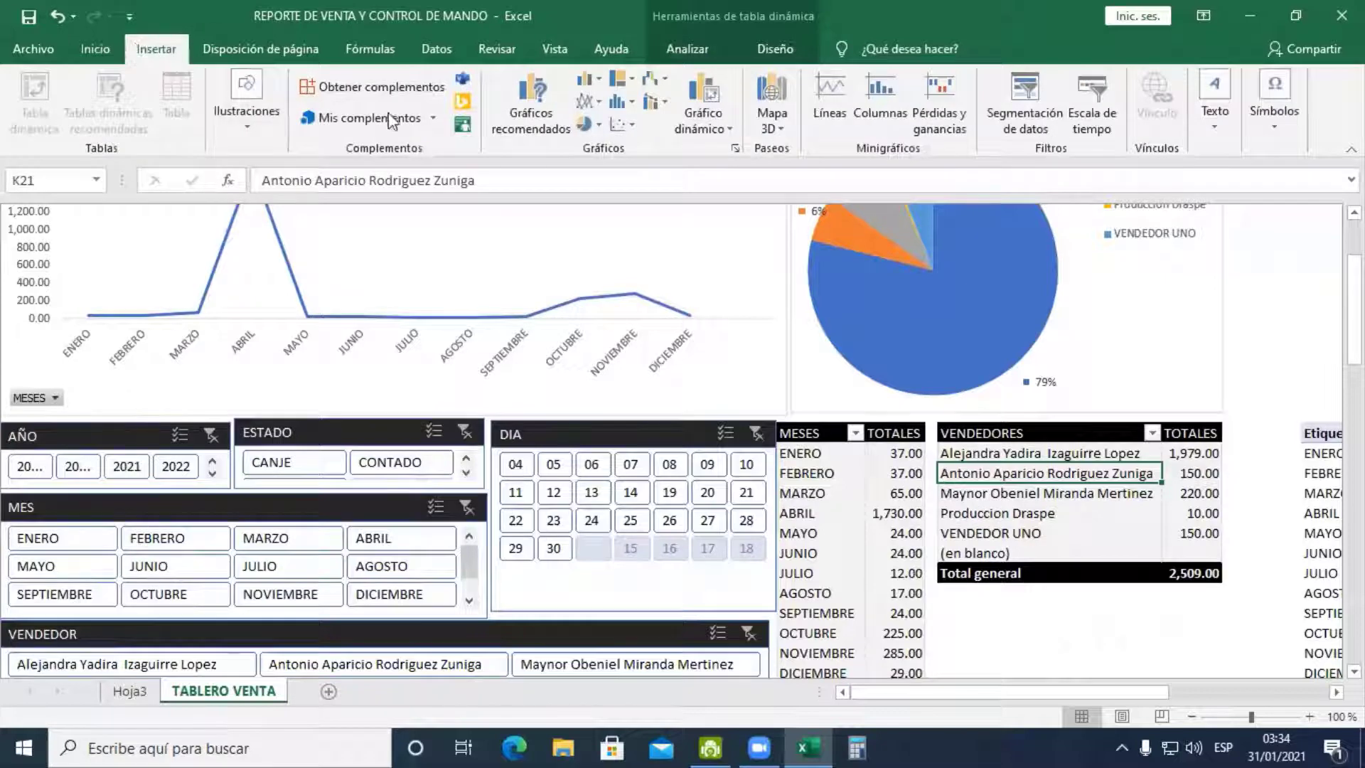
click(538, 102)
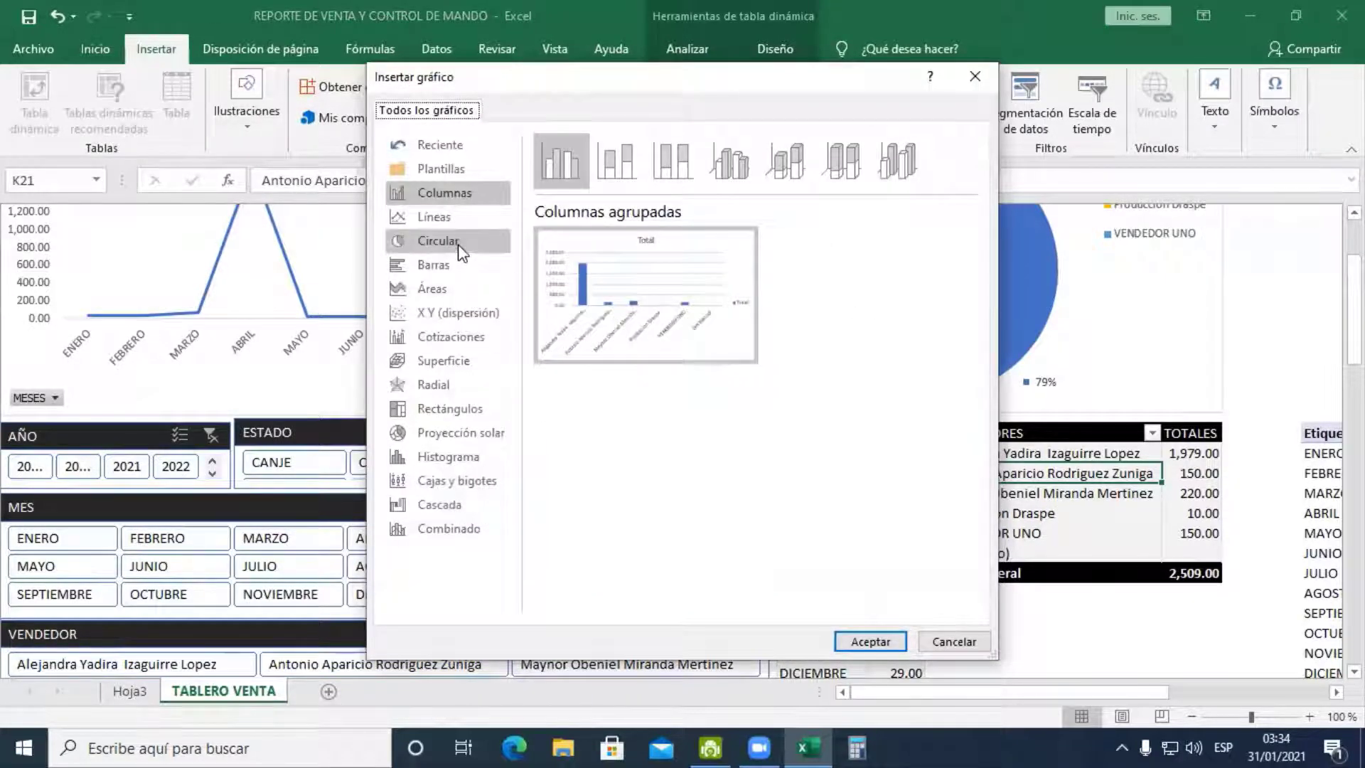
click(435, 241)
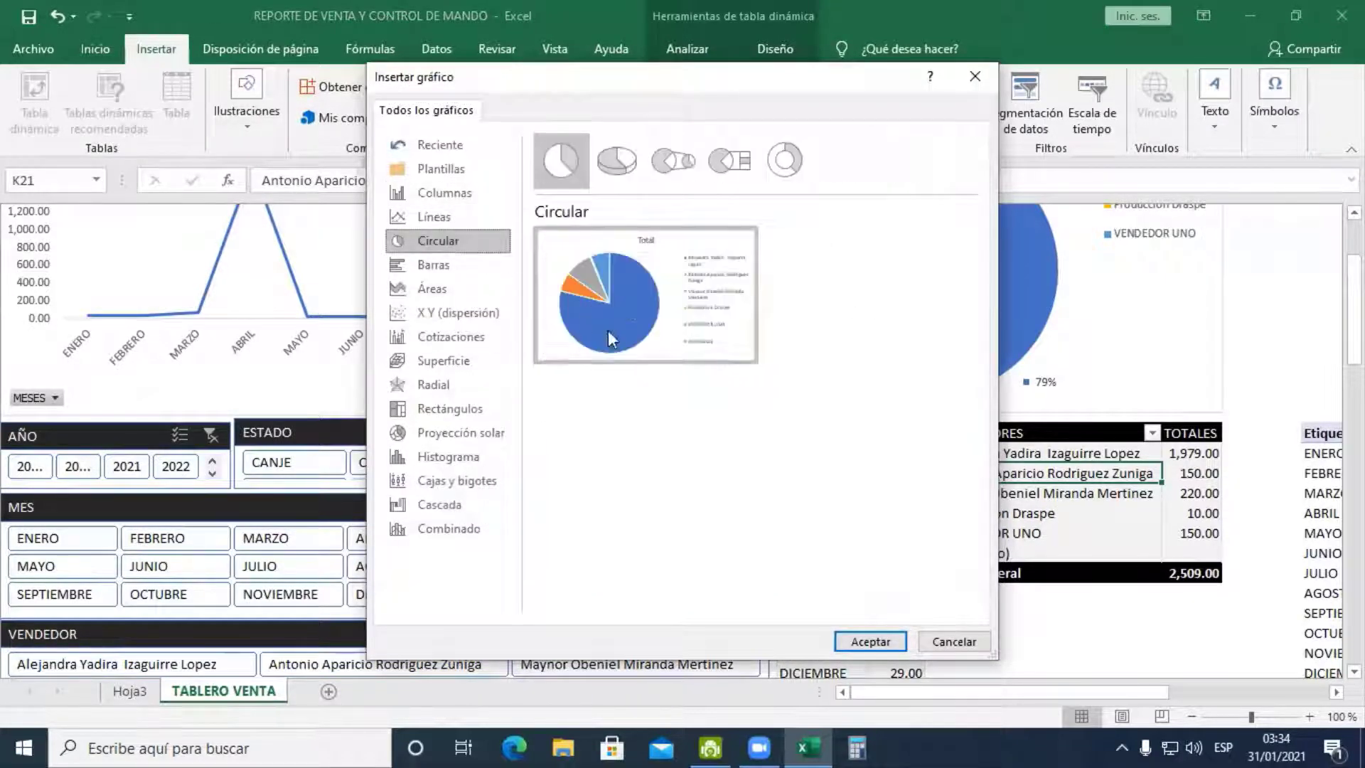
click(864, 647)
drag(821, 355, 593, 336)
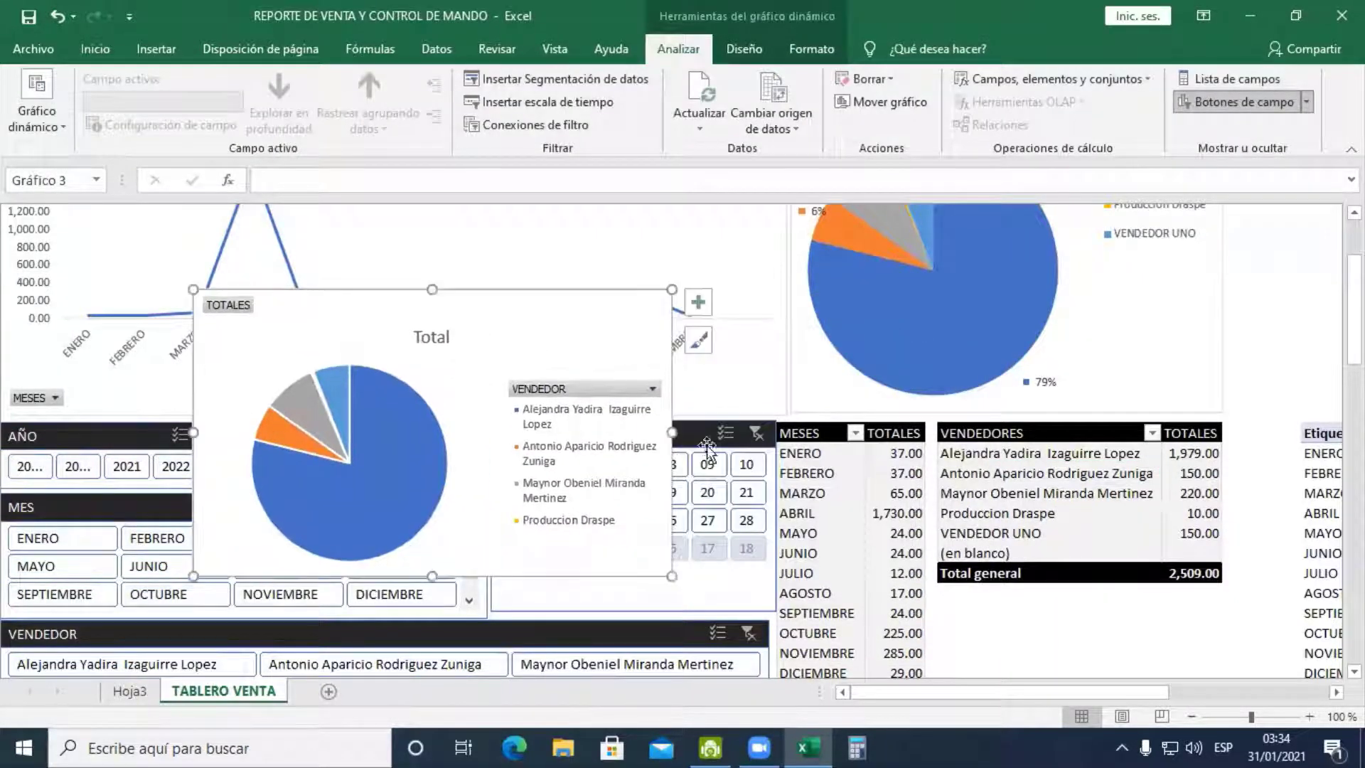
scroll(617, 455, up, 2)
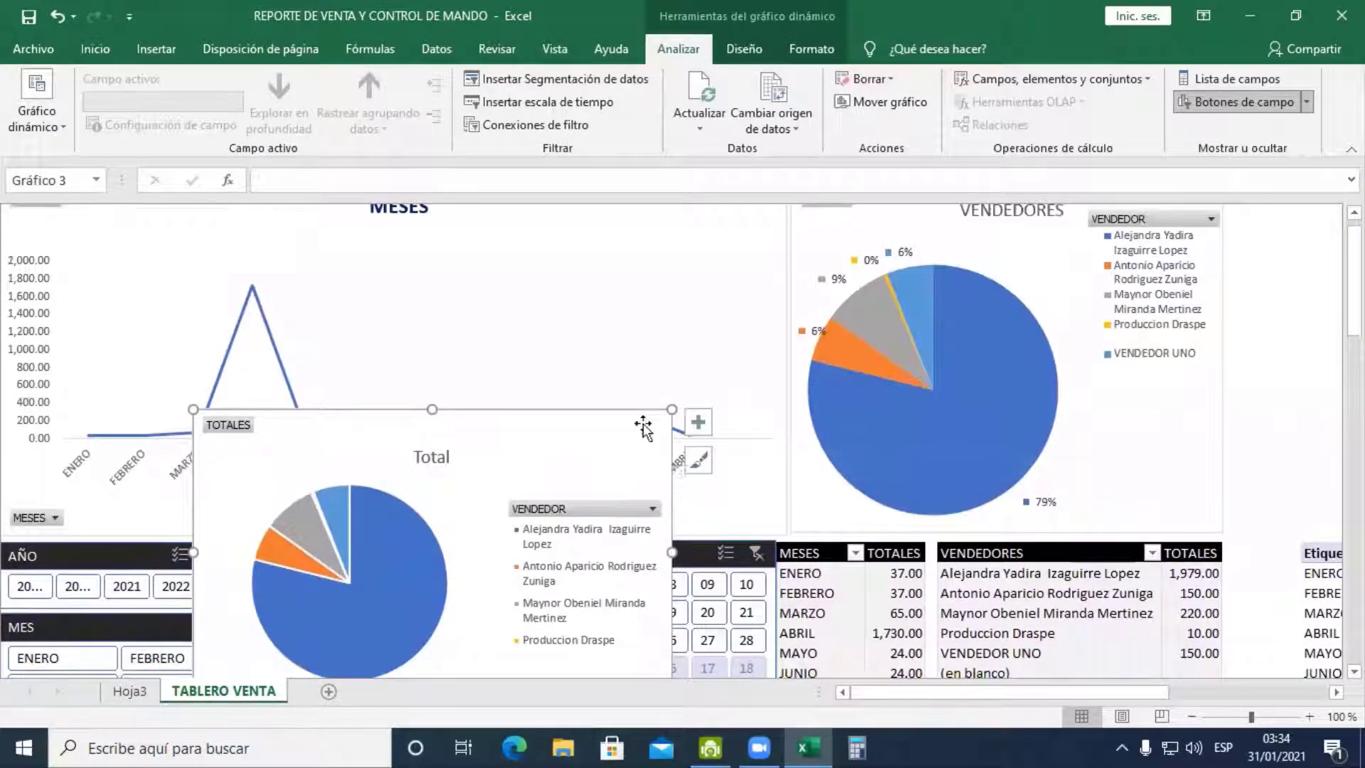
Move the new vendor pie chart up between the MESES and VENDEDORES charts, and delete it from the dashboard
drag(574, 442, 849, 257)
double_click(849, 257)
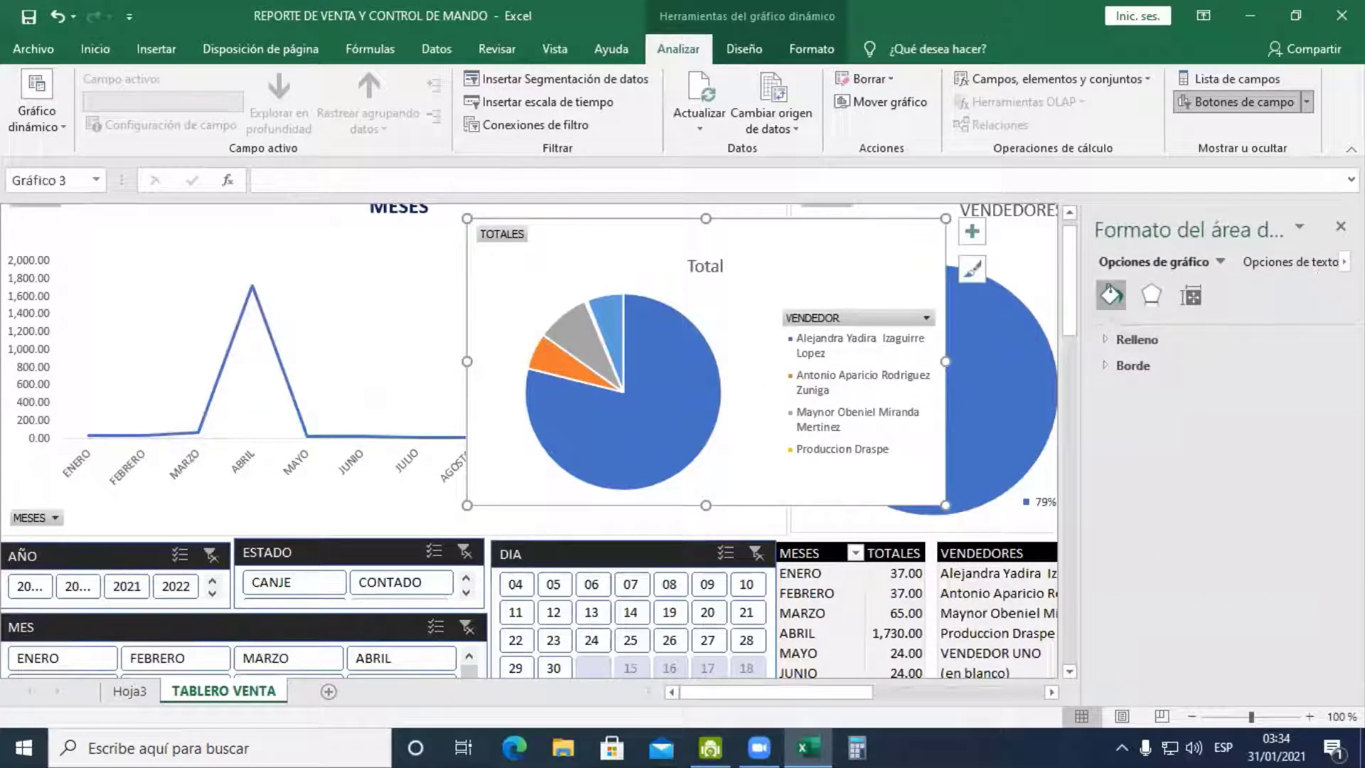
click(1341, 226)
key(Delete)
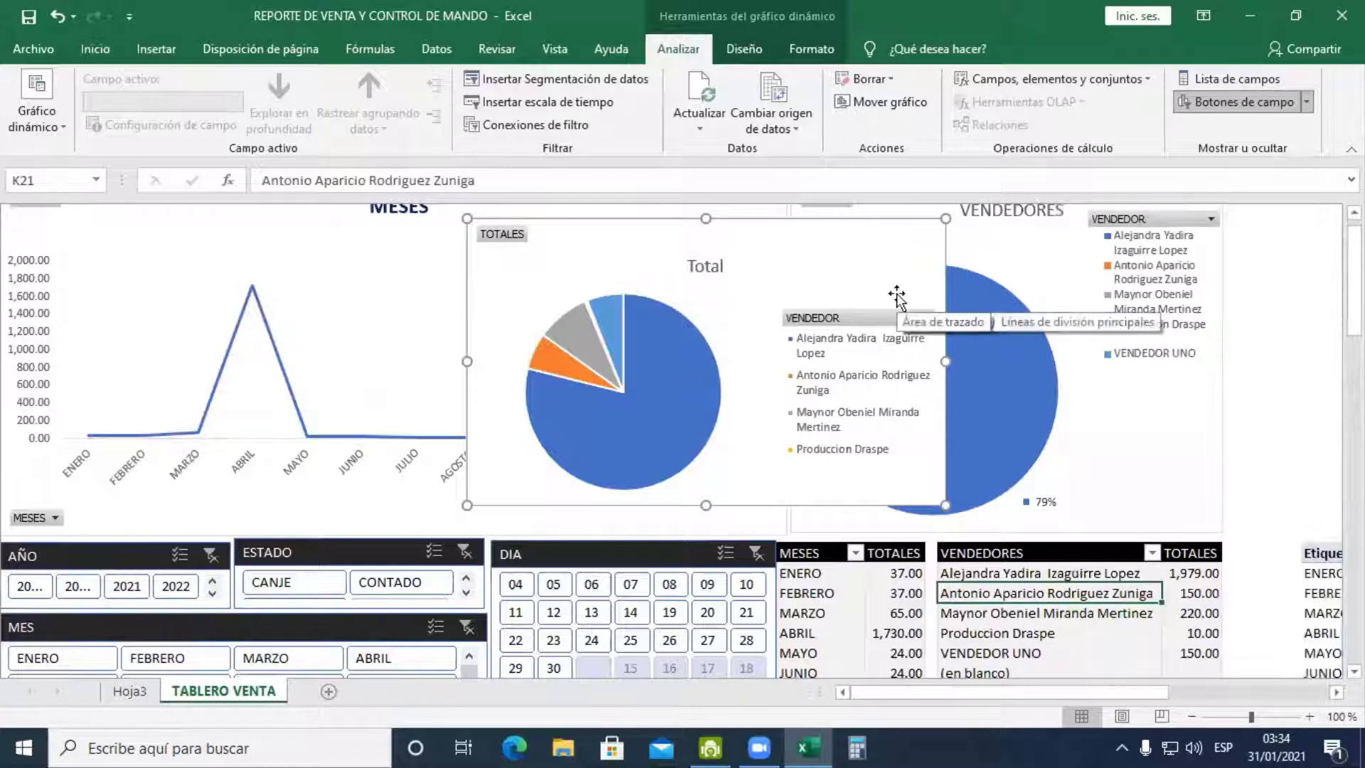
click(858, 599)
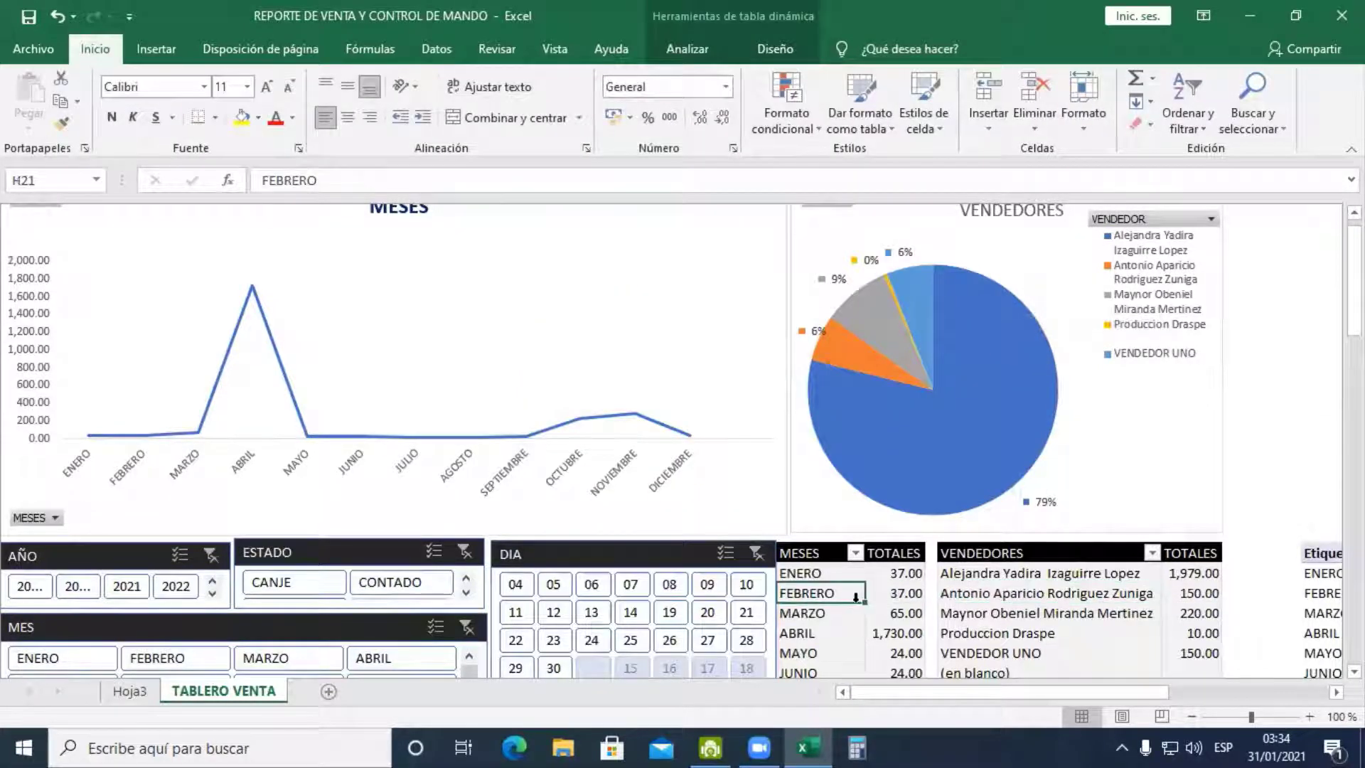
Test the ESTADO slicer by filtering for CANJE, and clear the filter
scroll(739, 462, down, 7)
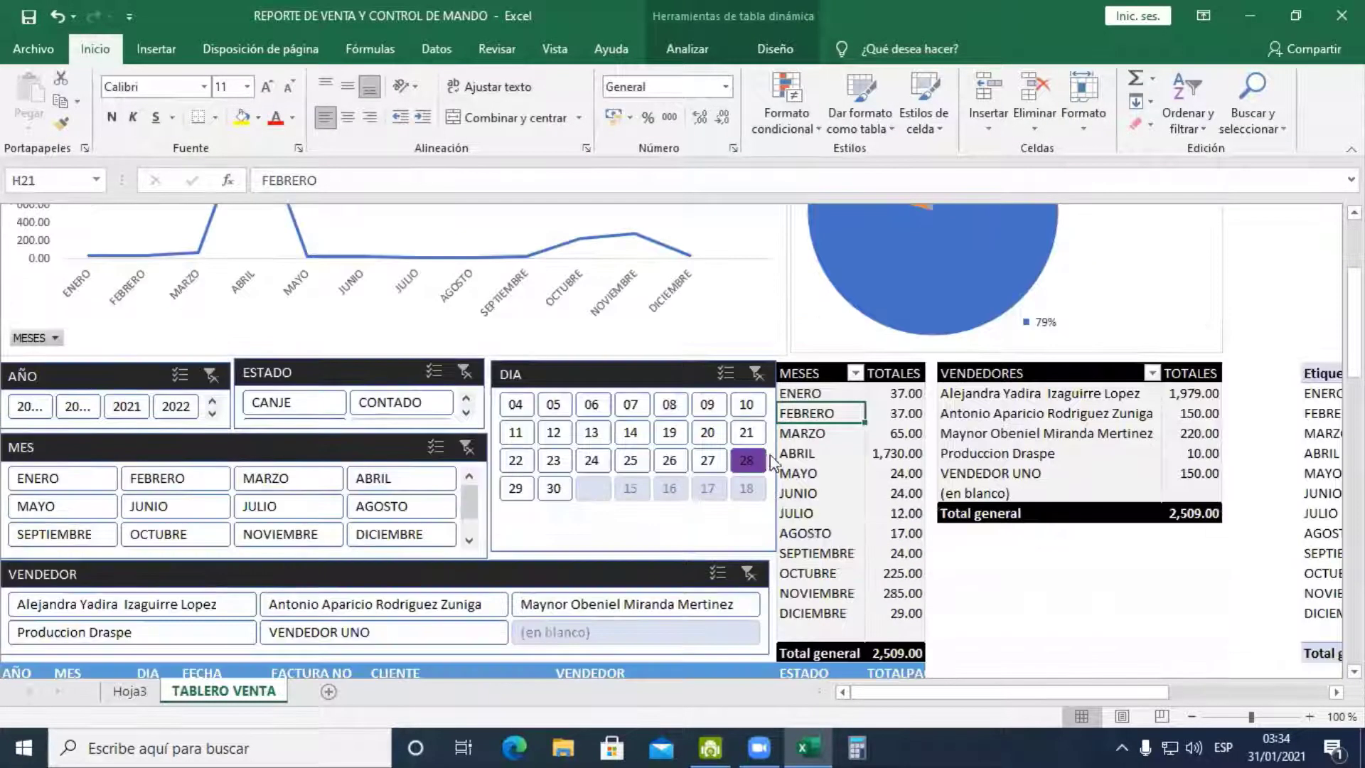
scroll(718, 470, up, 7)
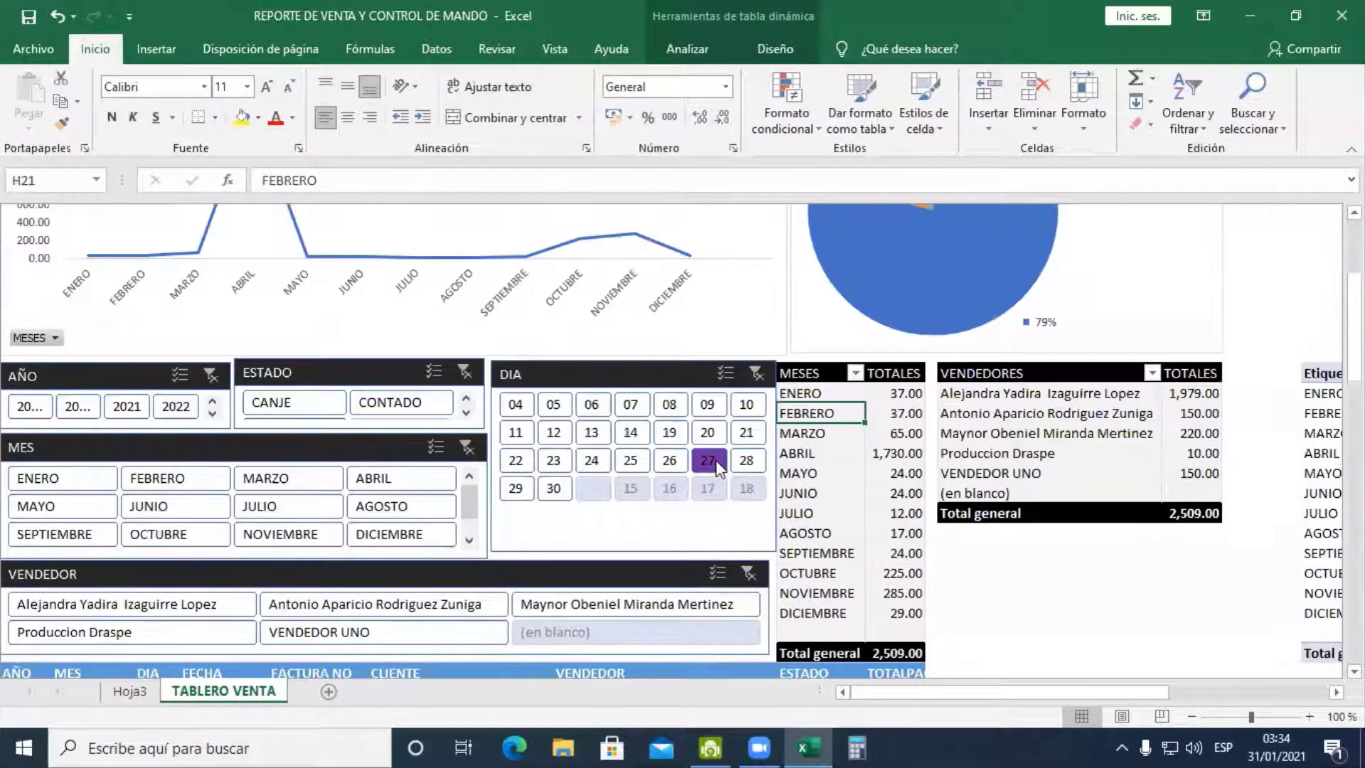
click(281, 403)
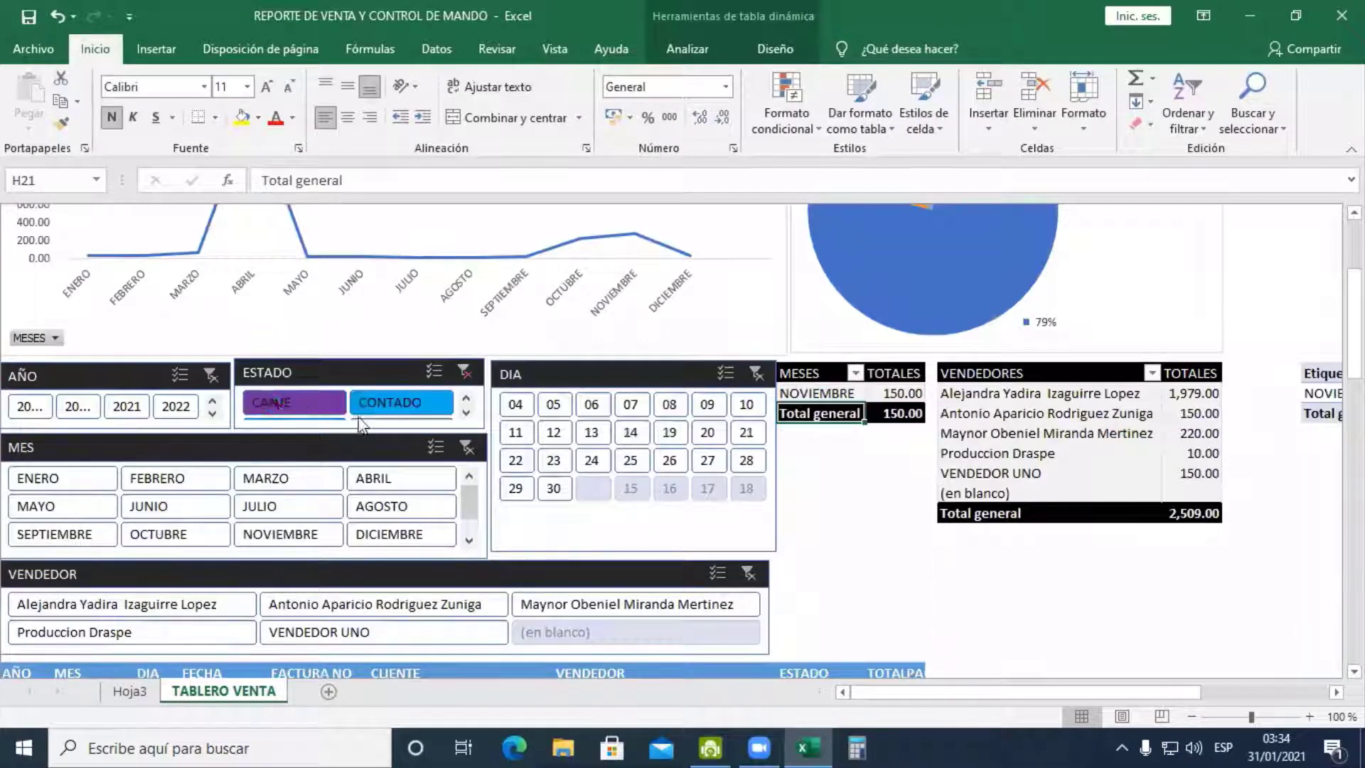
click(465, 413)
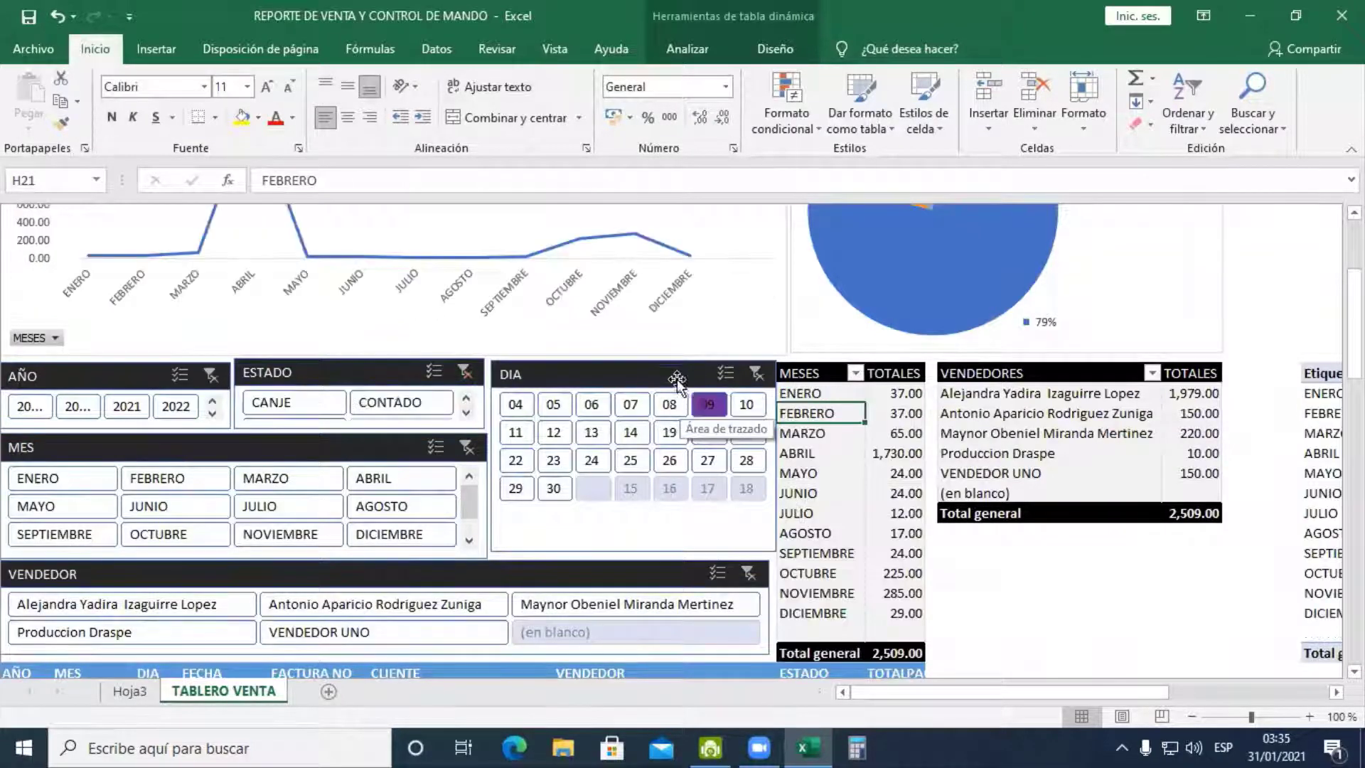
Open the custom slicer style negro of the DIA slicer for modification
click(675, 377)
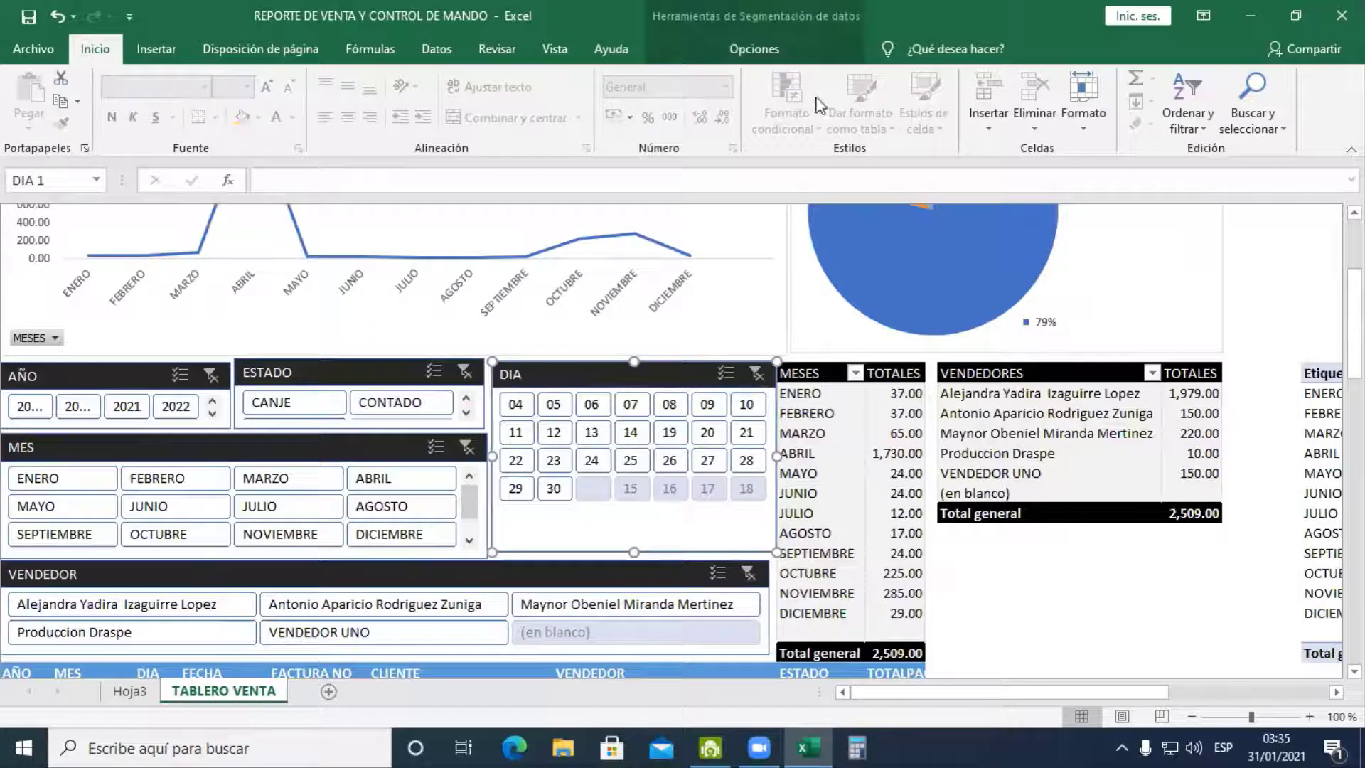
click(745, 60)
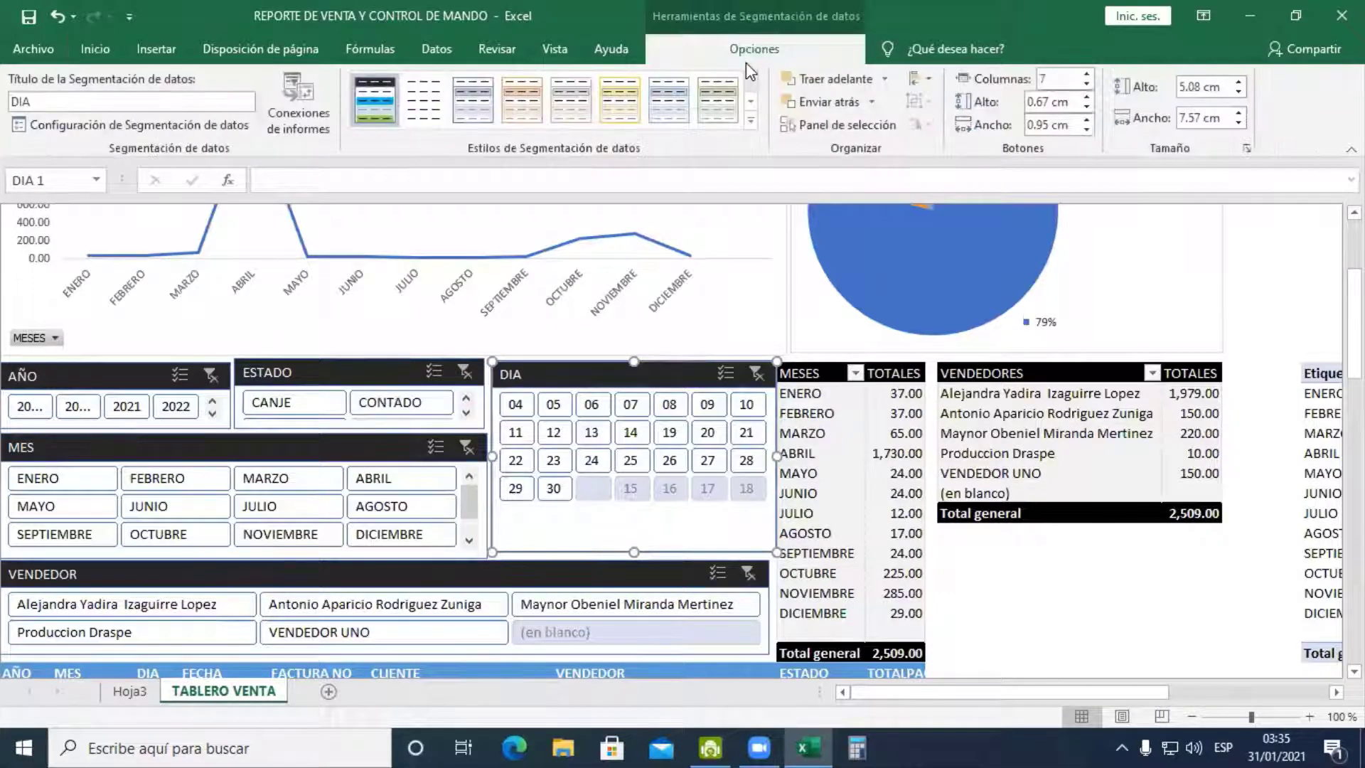
click(750, 121)
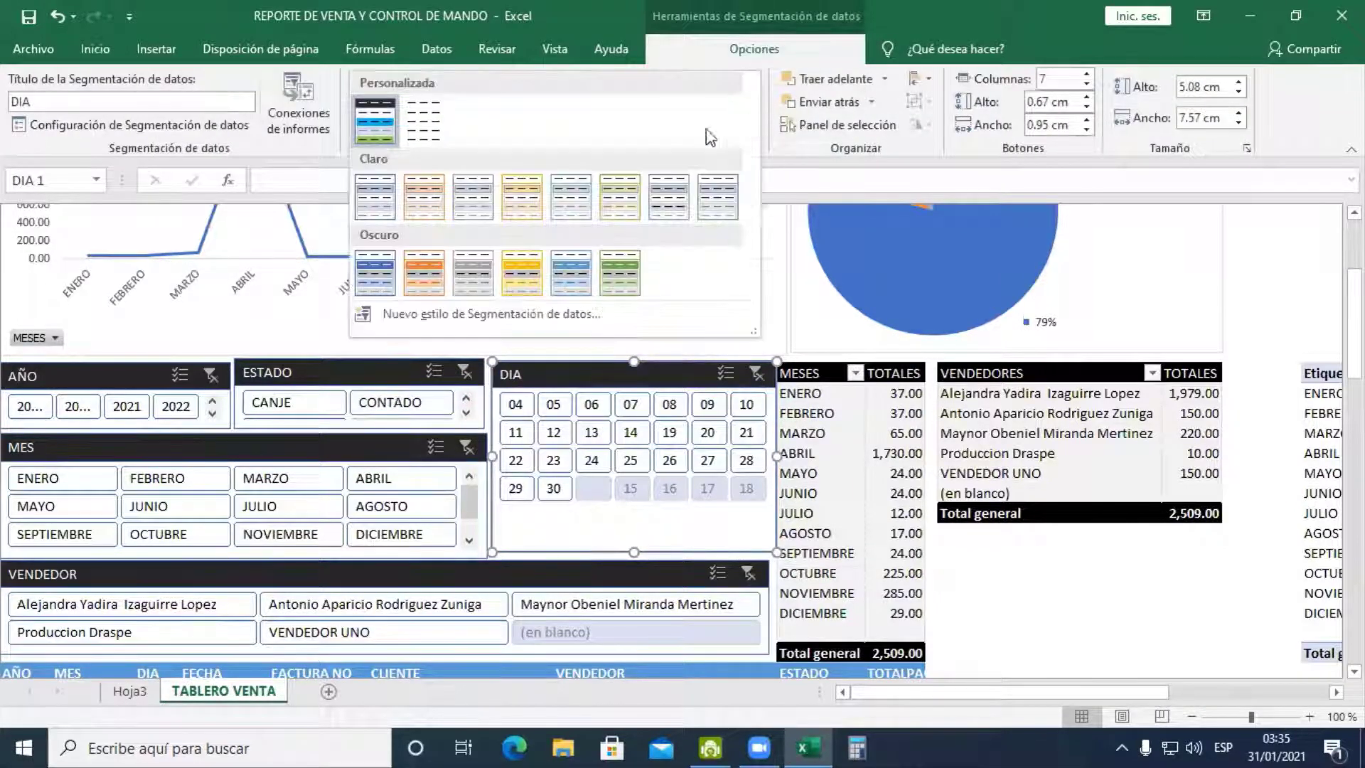
right_click(421, 184)
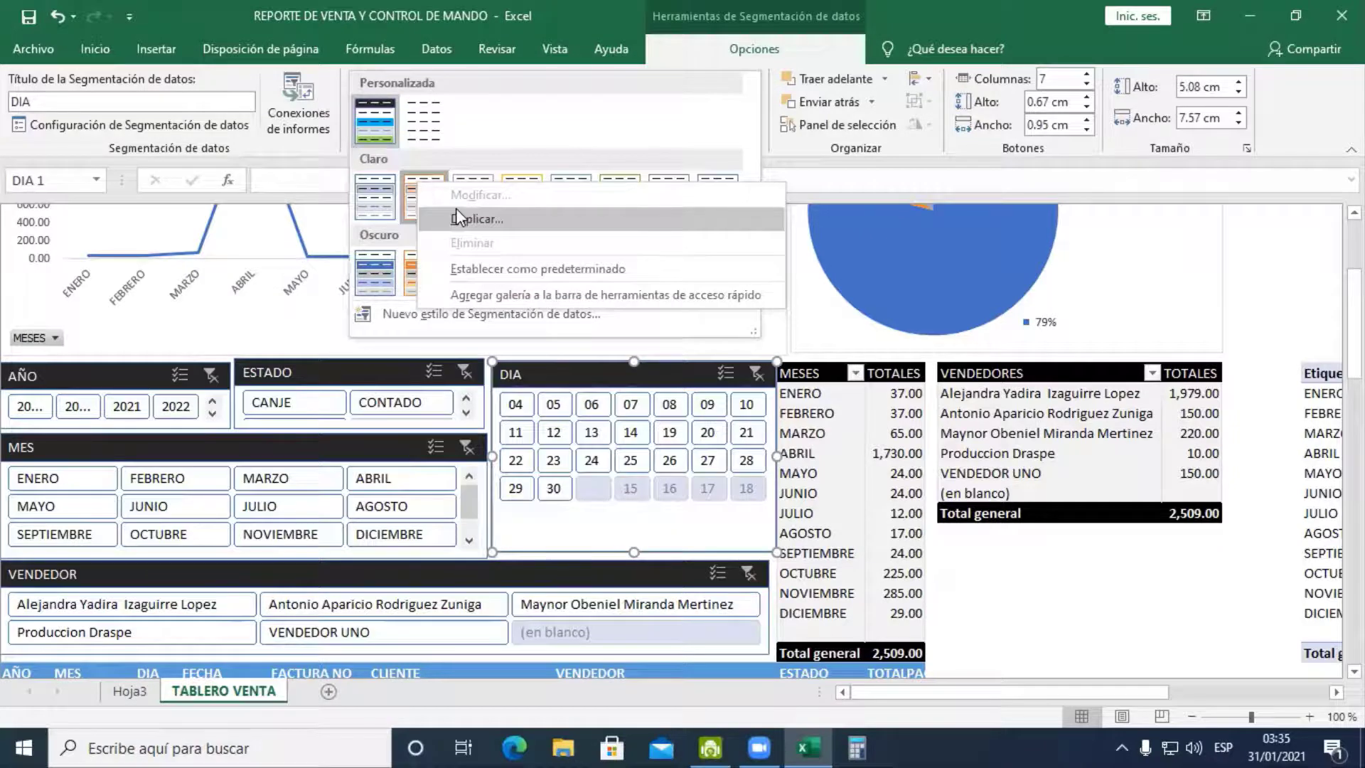
click(374, 128)
right_click(375, 114)
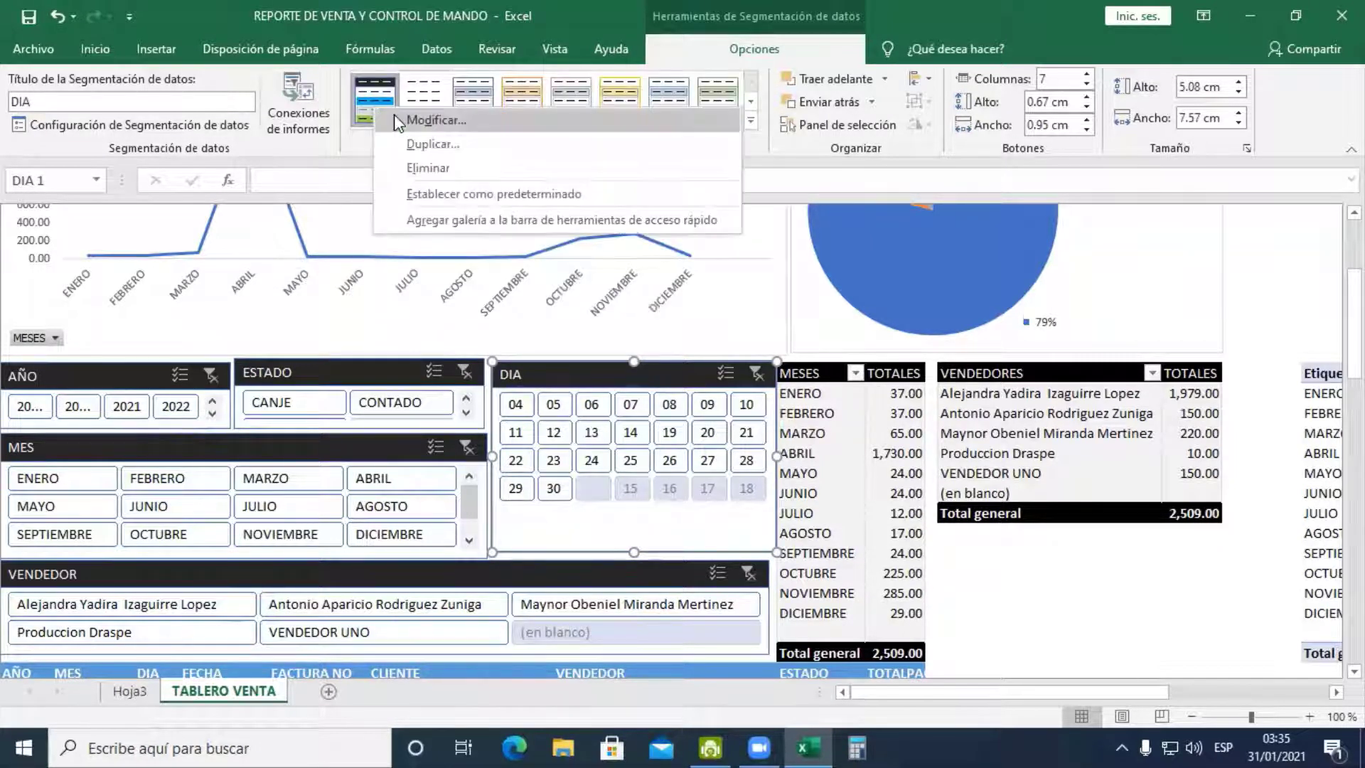
click(402, 116)
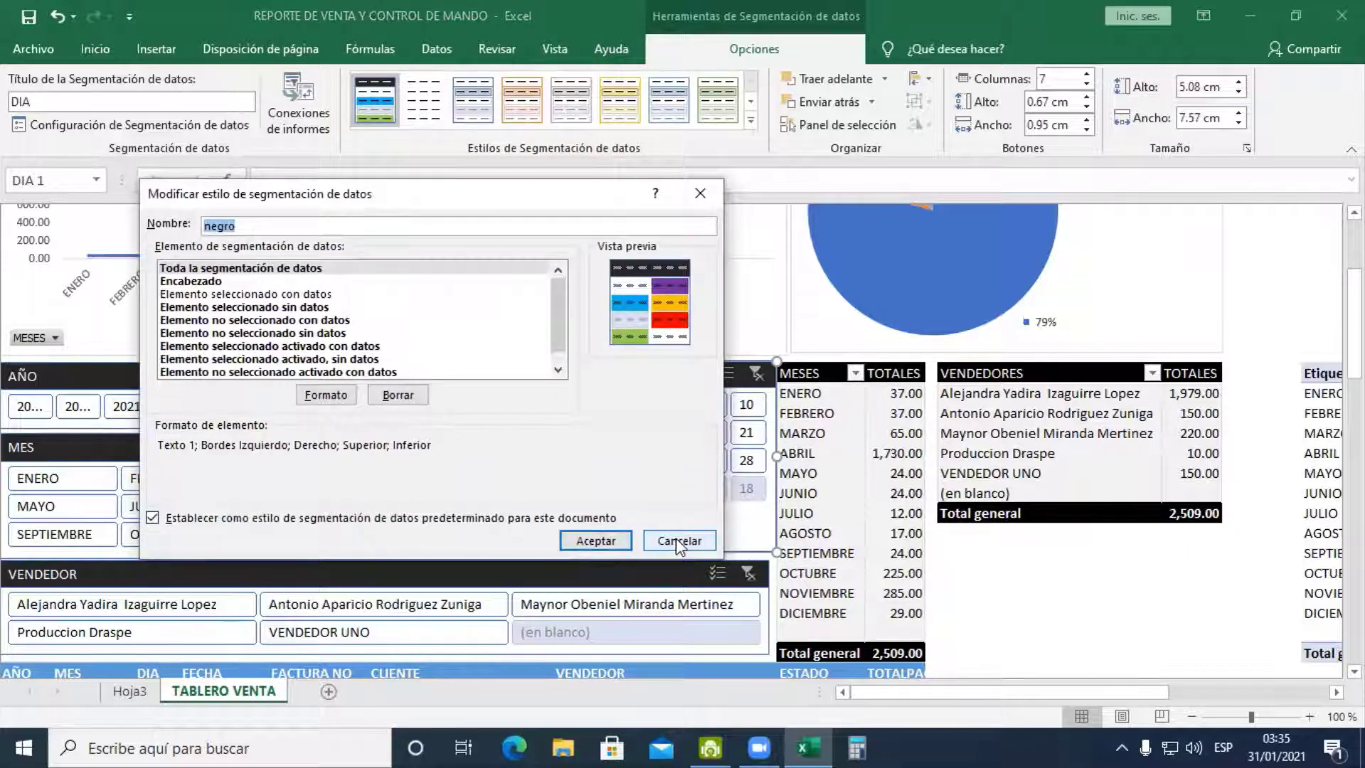
Review the font, fill and border formatting of the element Elemento seleccionado sin datos, and close the style settings without changing them
click(298, 309)
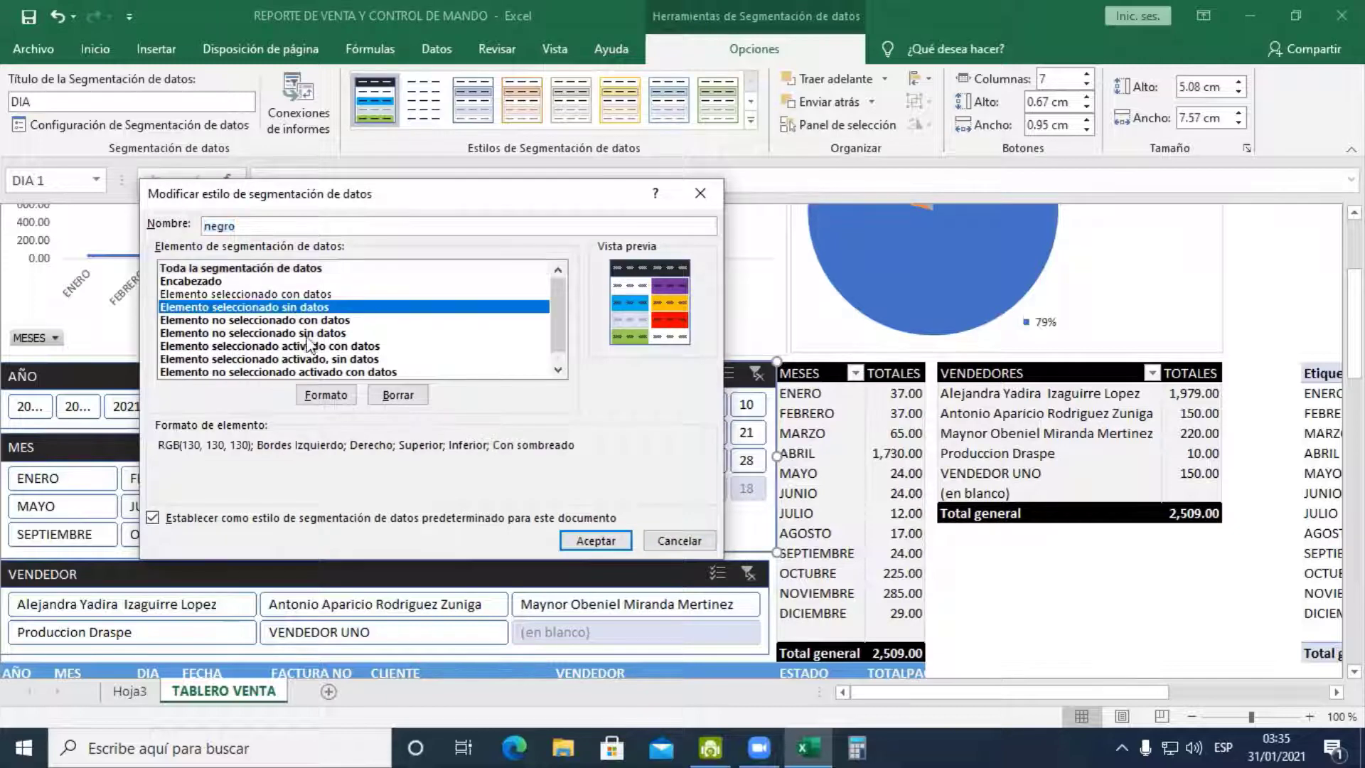
click(349, 394)
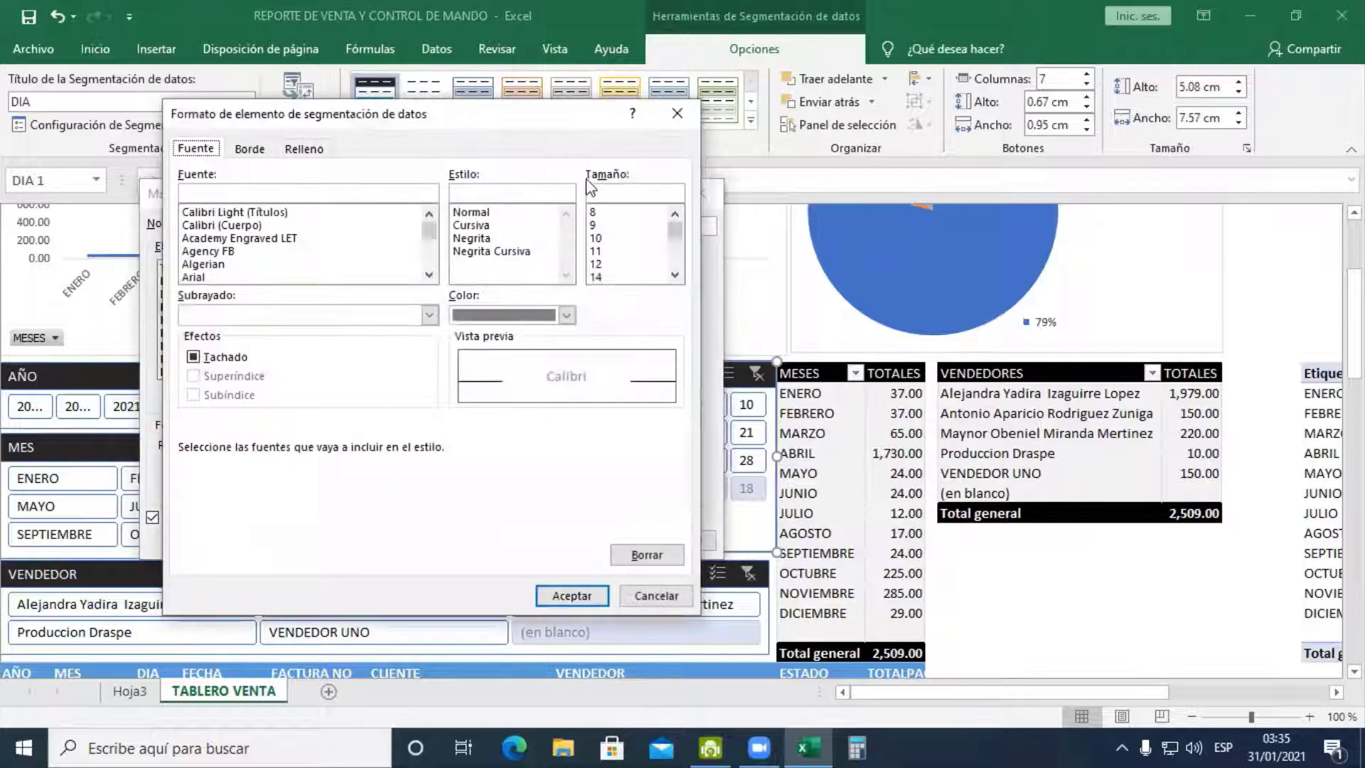
click(313, 152)
click(257, 149)
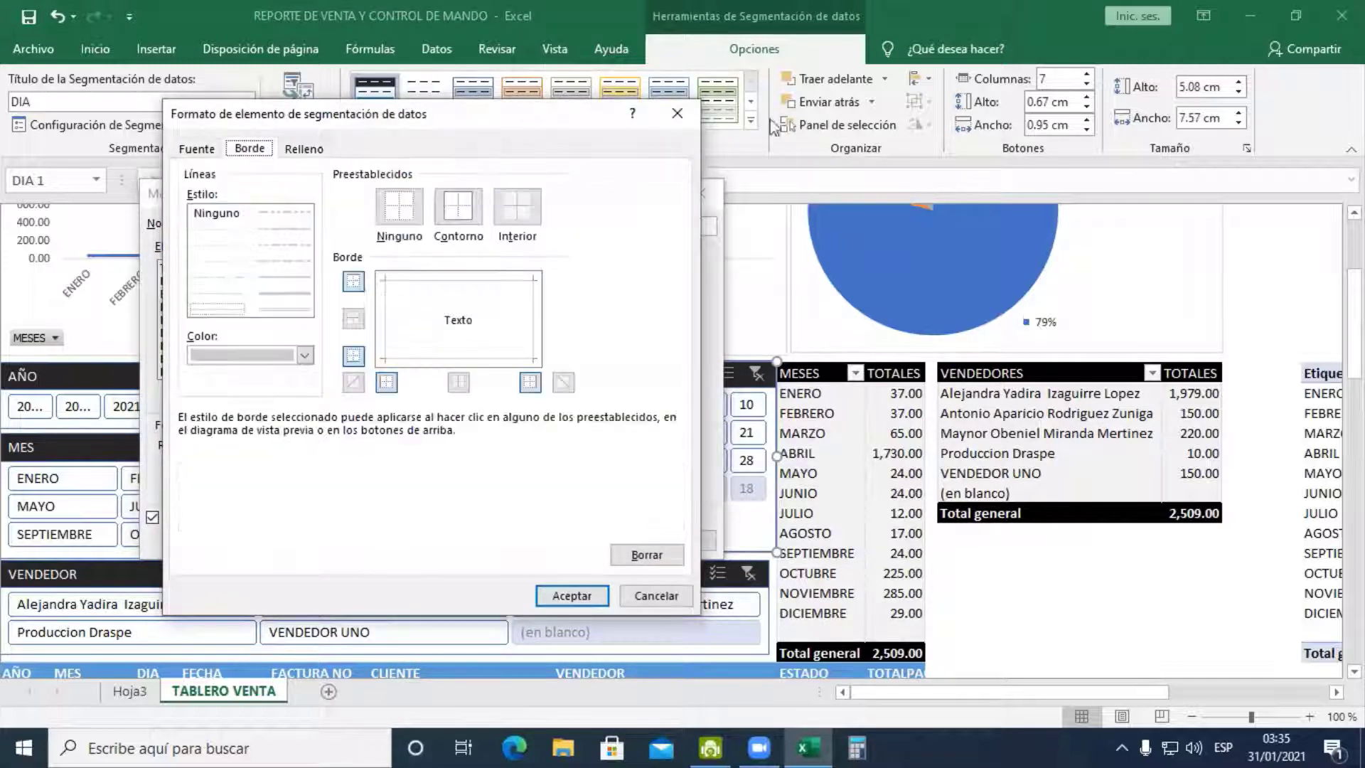
click(676, 114)
click(588, 539)
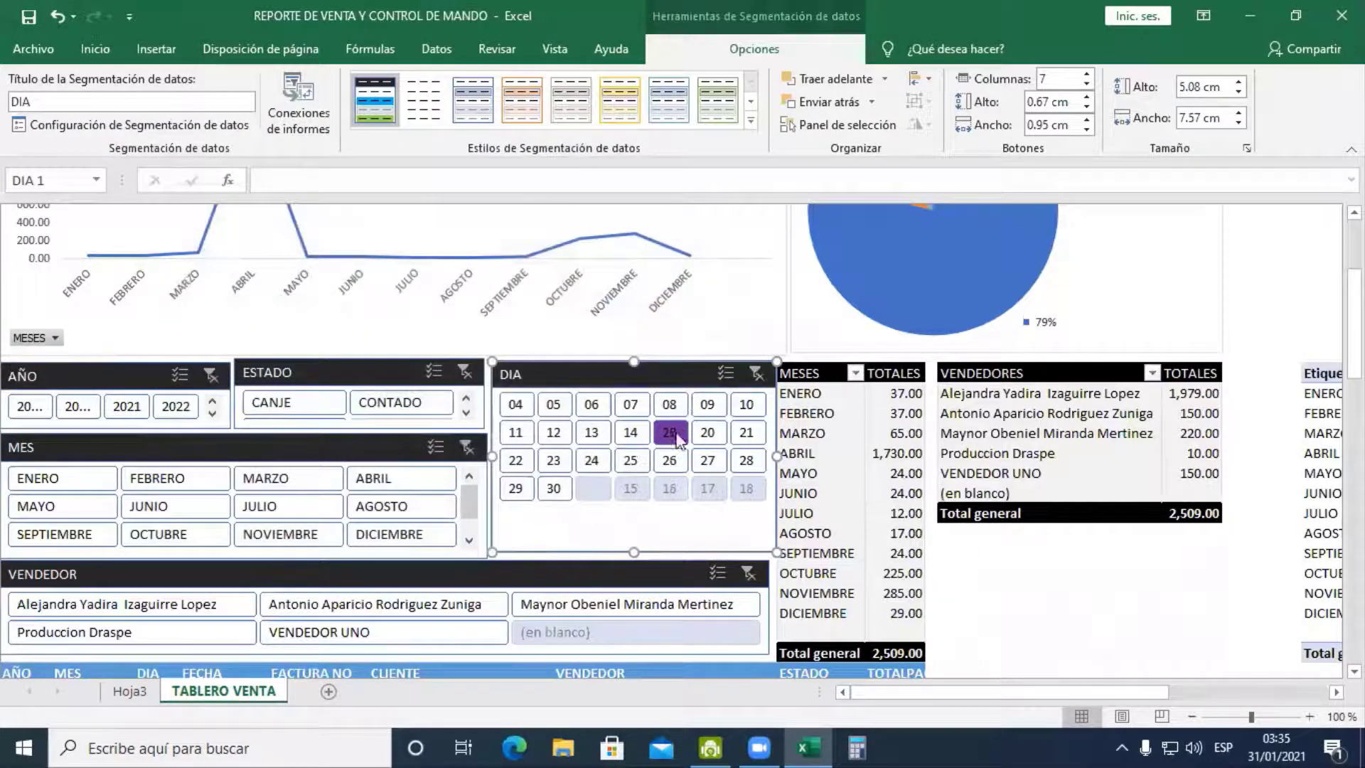
click(404, 382)
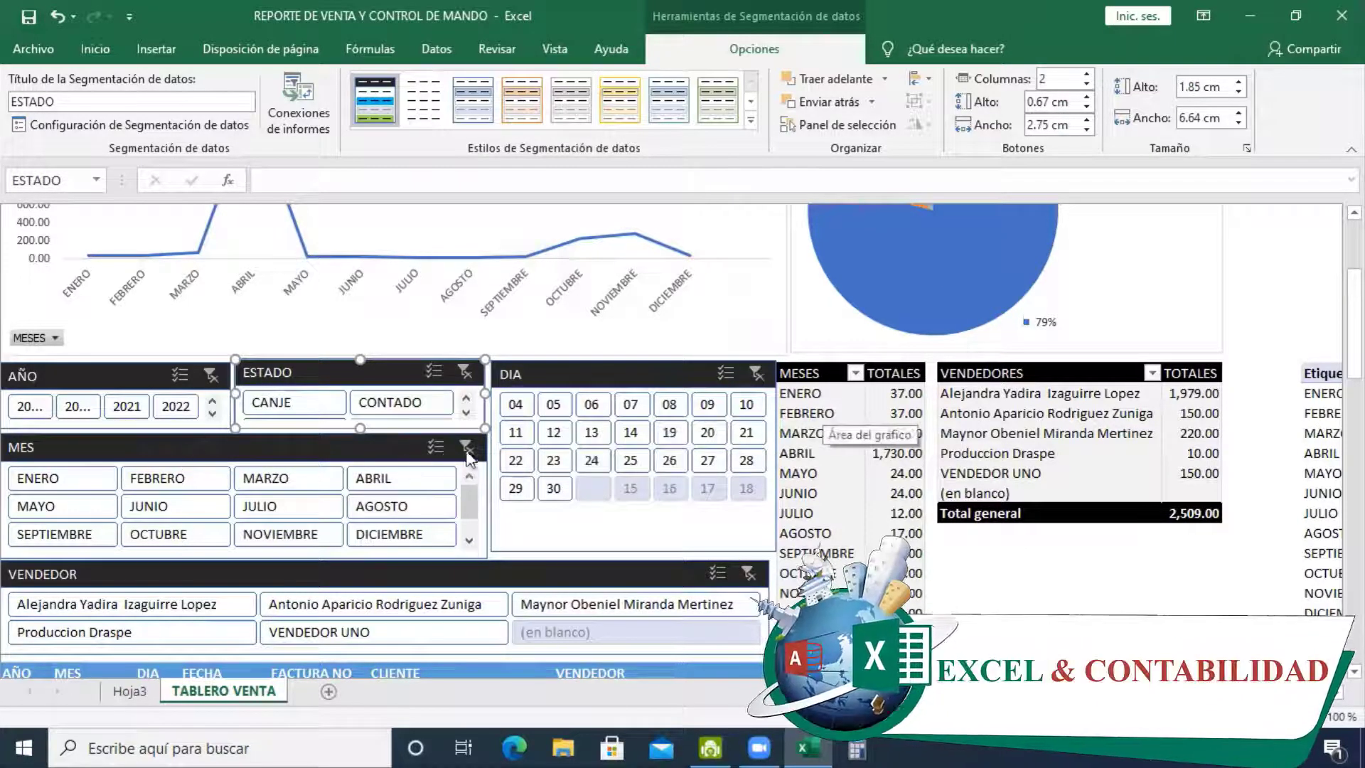
click(1251, 573)
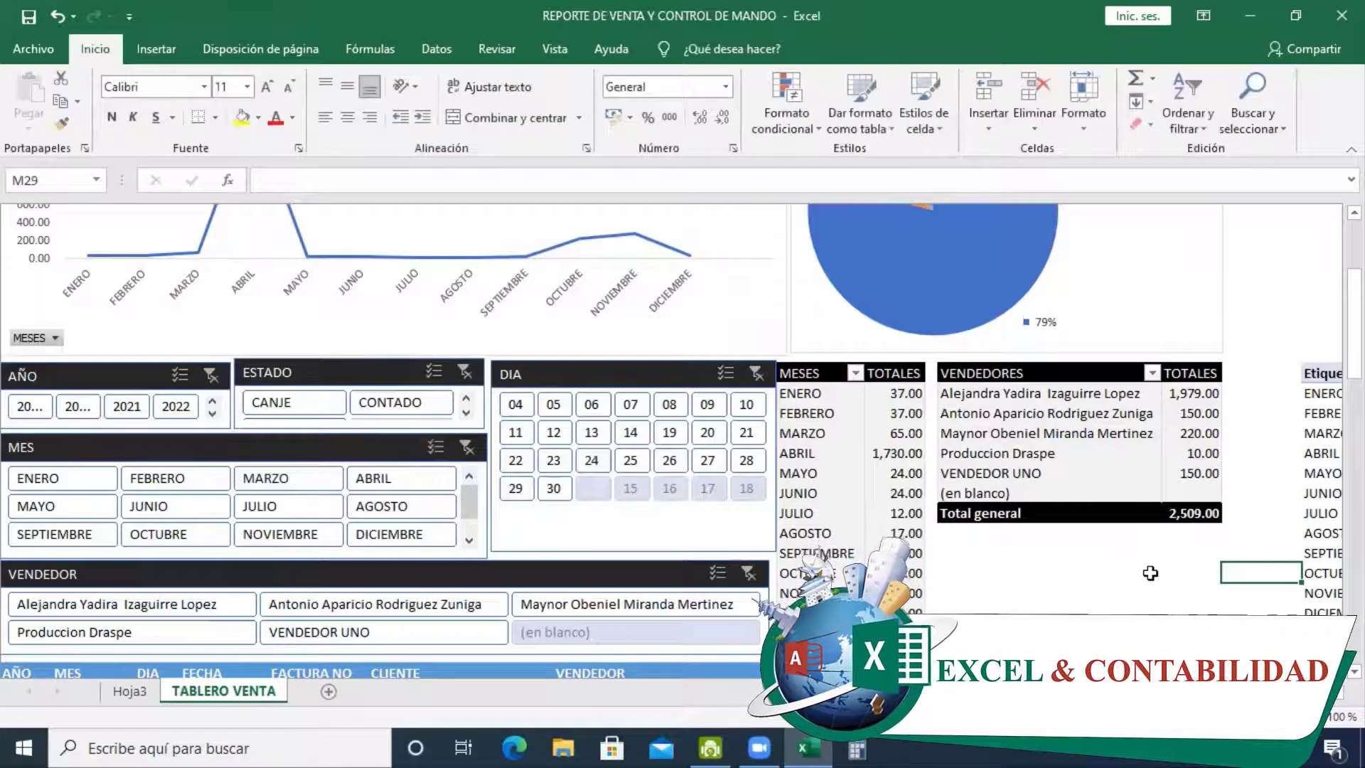